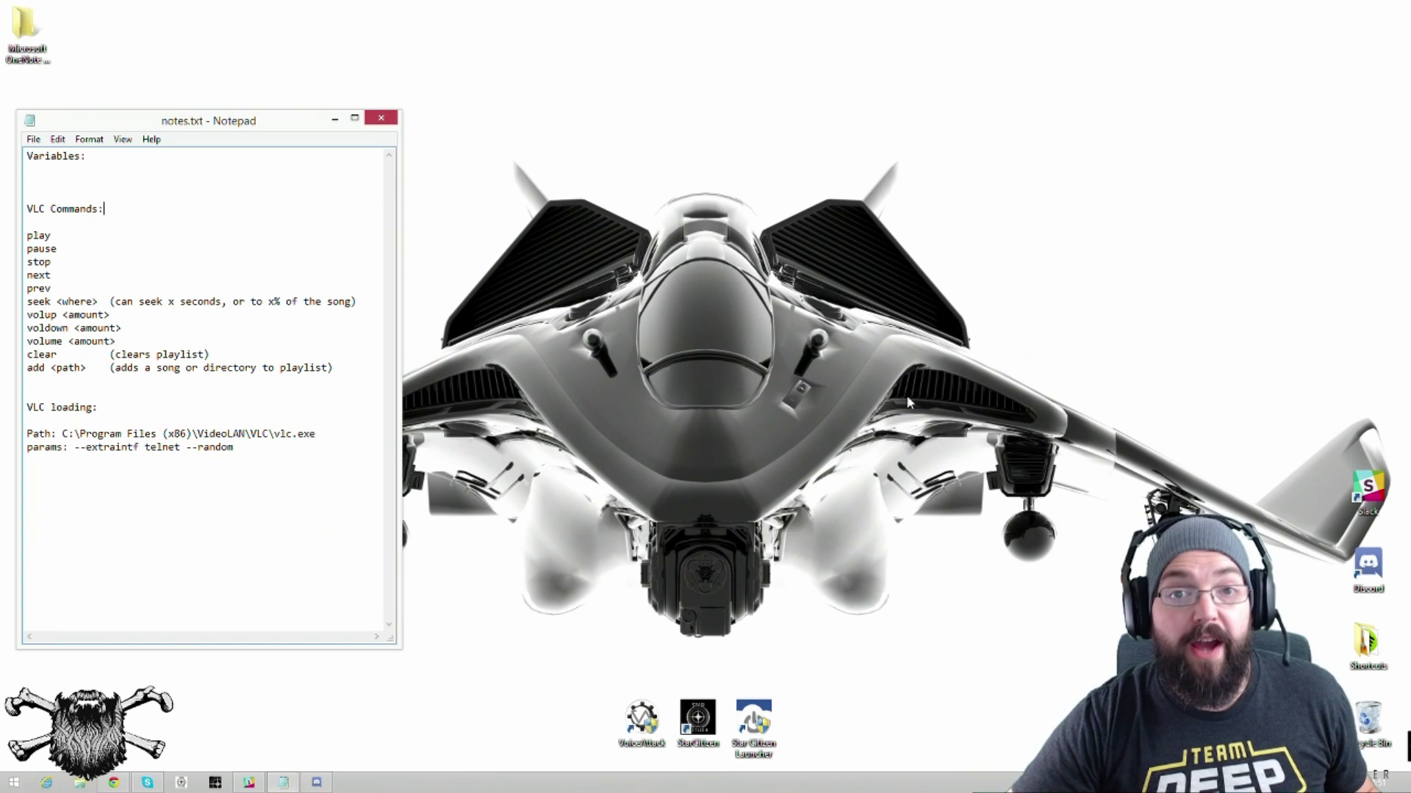
Step: Launch VoiceAttack, allow it to make changes to the computer, and reposition its window on the desktop
key(ctrl+End)
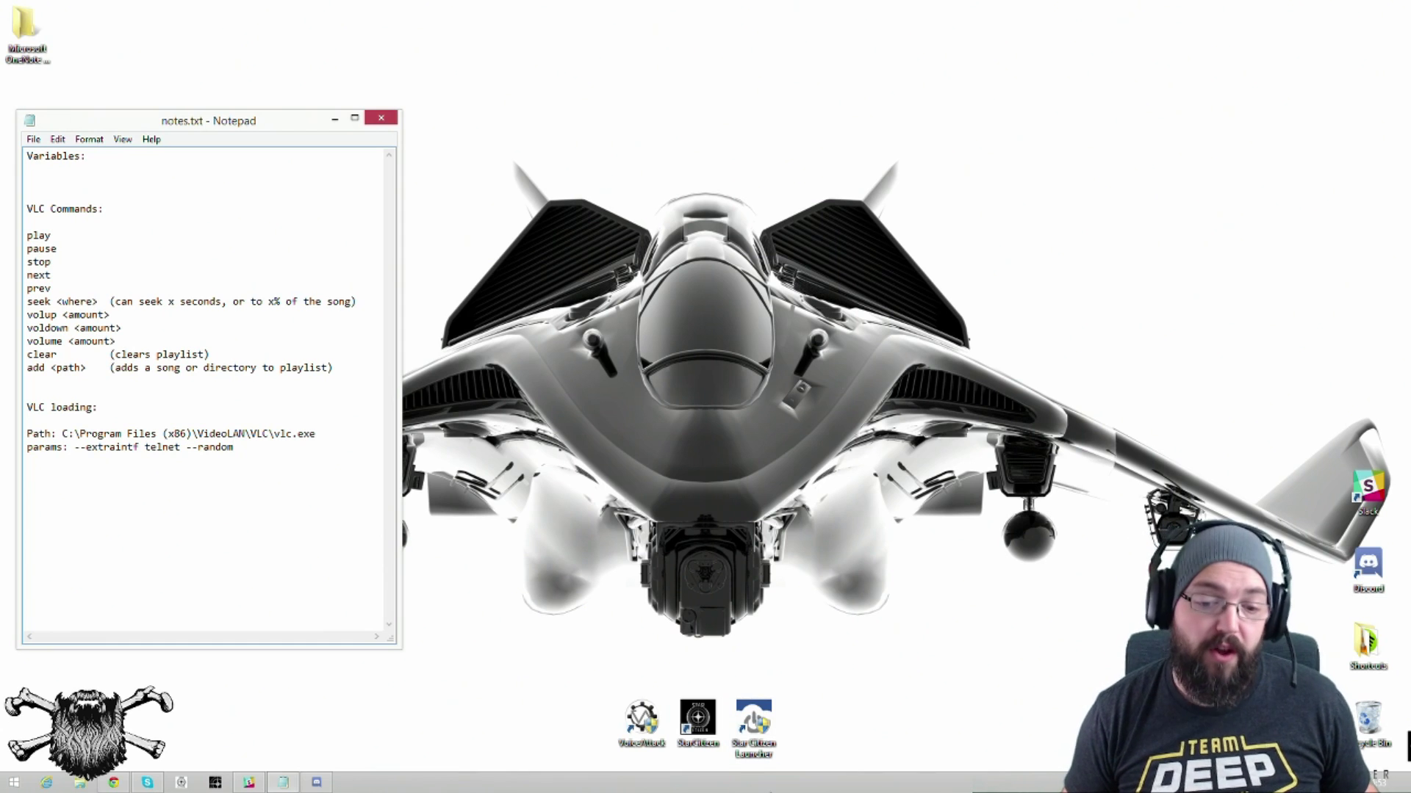
double_click(639, 716)
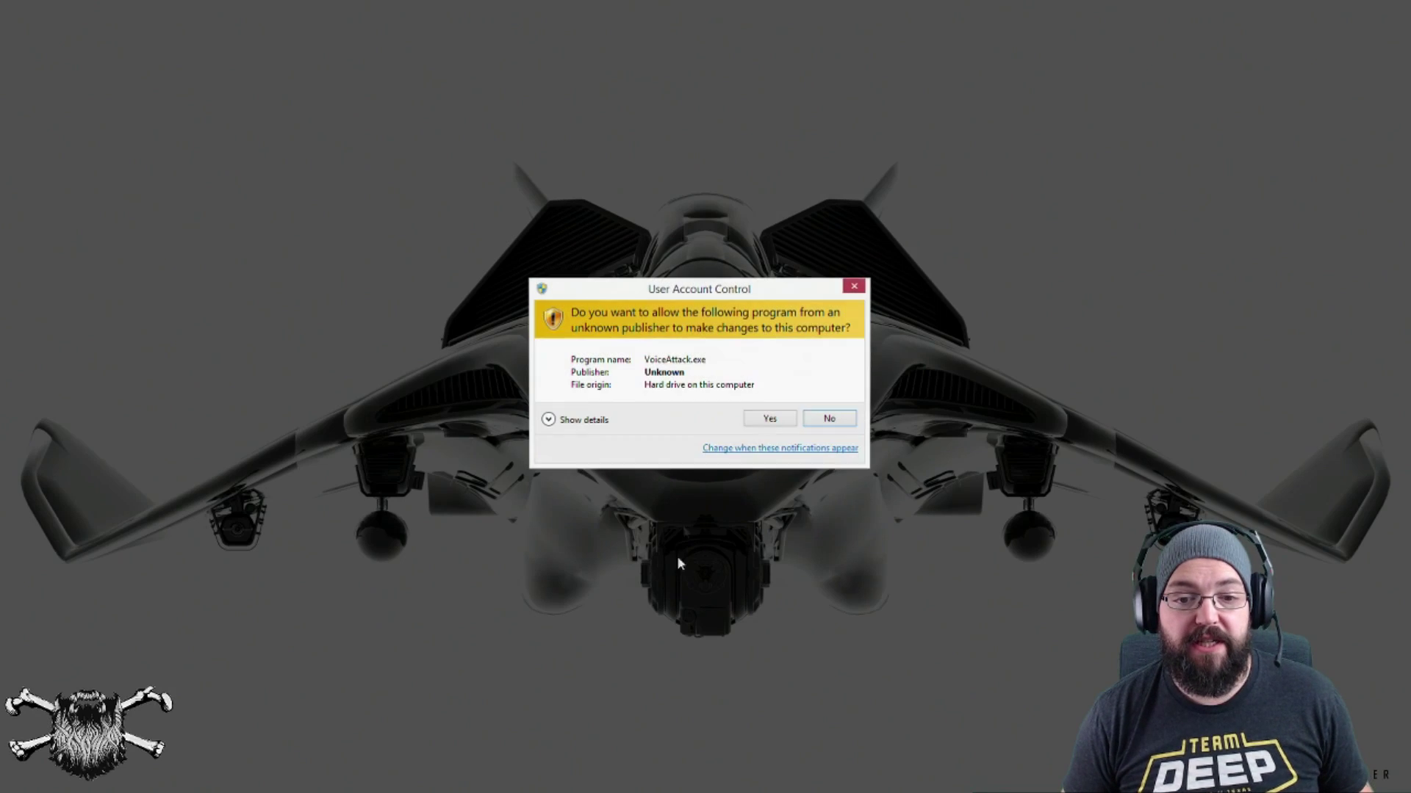
click(763, 420)
mouse_move(716, 309)
mouse_down()
mouse_move(694, 250)
mouse_move(709, 294)
mouse_up()
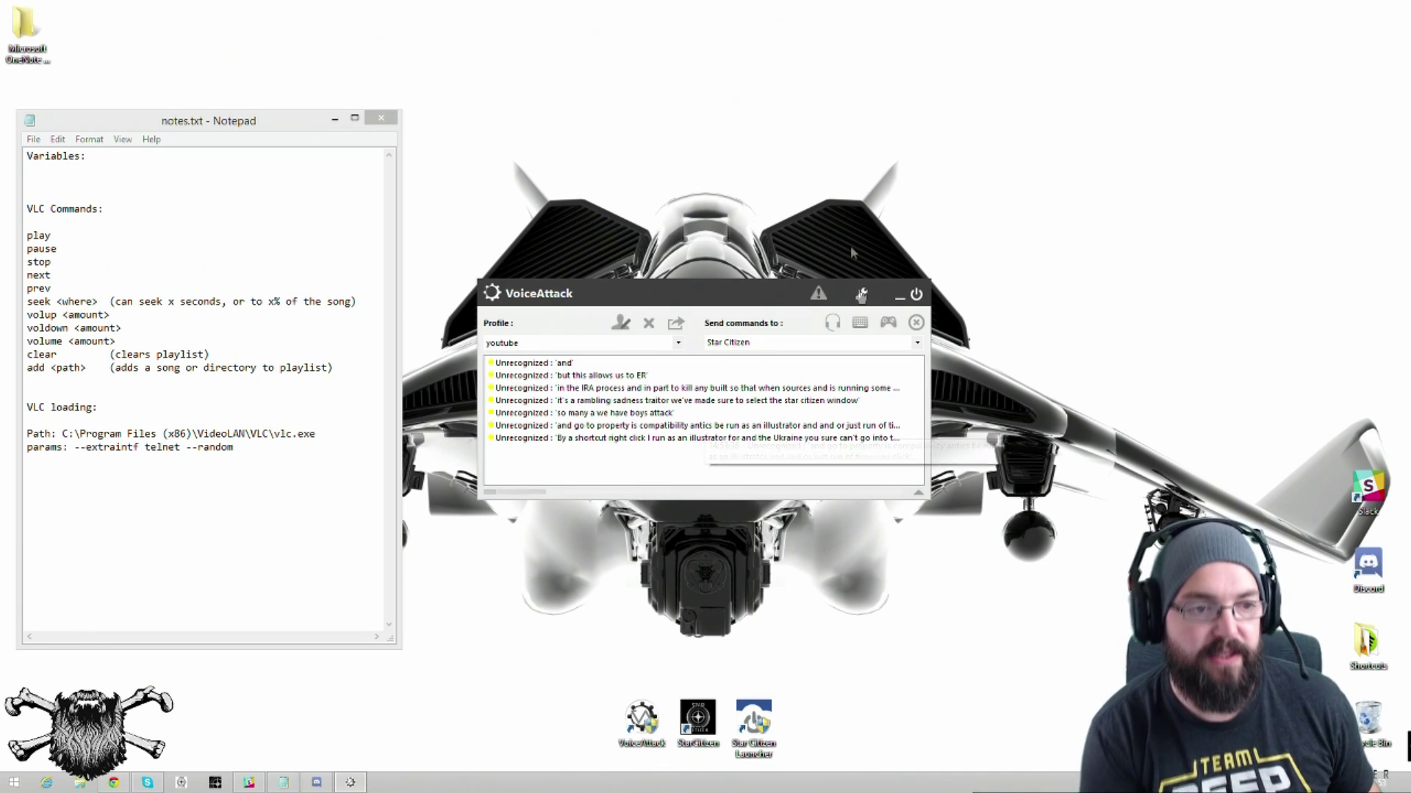
drag(790, 287, 819, 287)
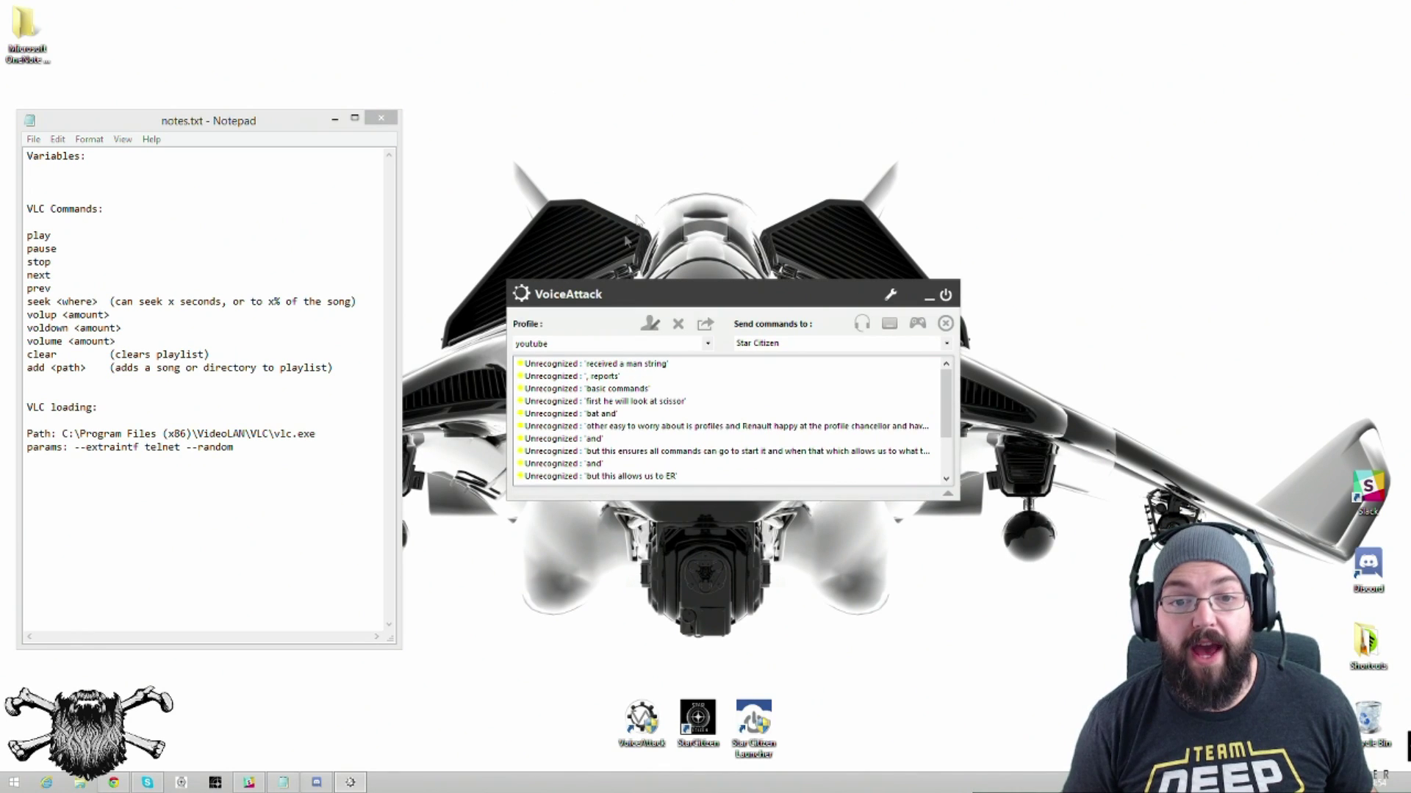
Step: Start a new command in the youtube profile and set its spoken phrase to "test command"
click(649, 323)
drag(694, 132, 672, 93)
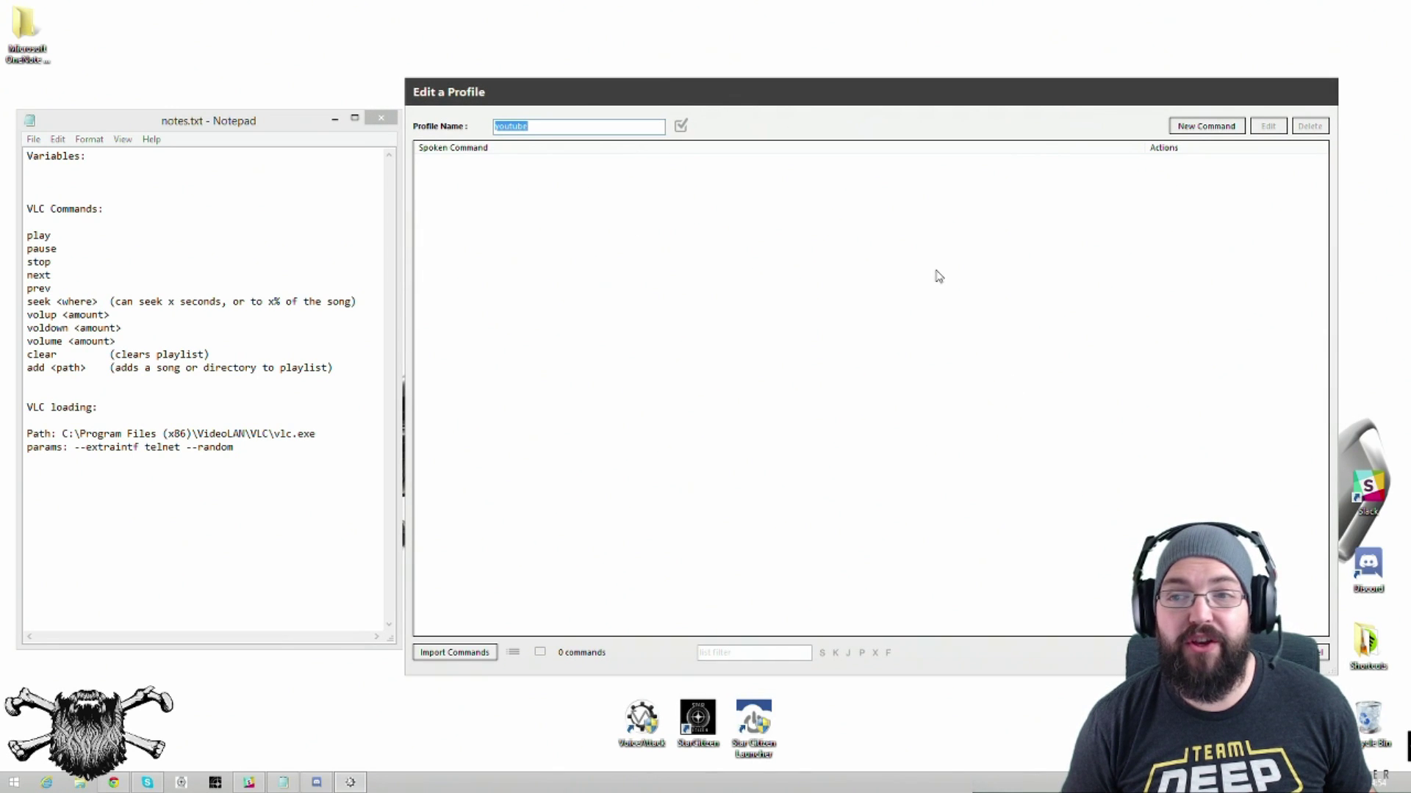
click(1210, 127)
drag(1036, 145, 727, 13)
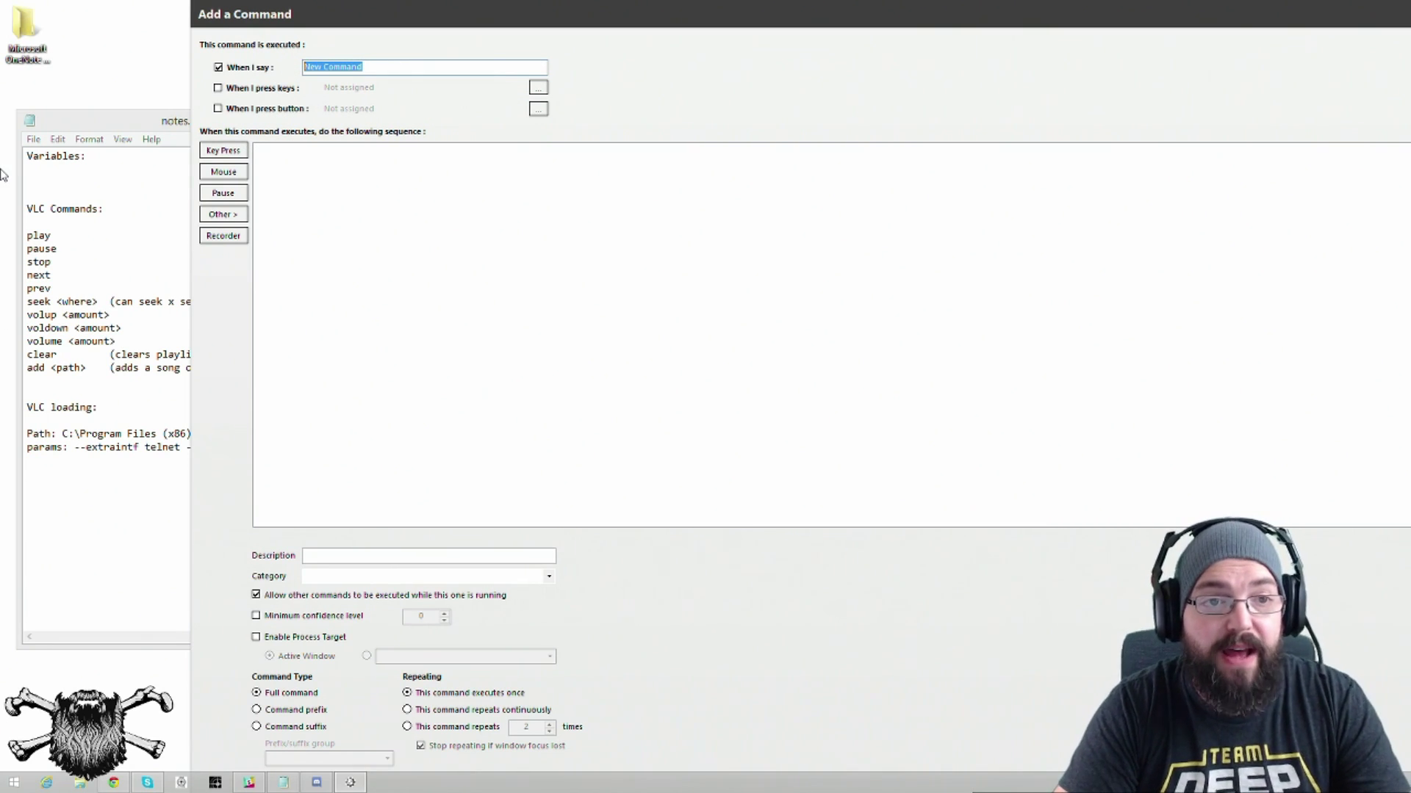
text(test)
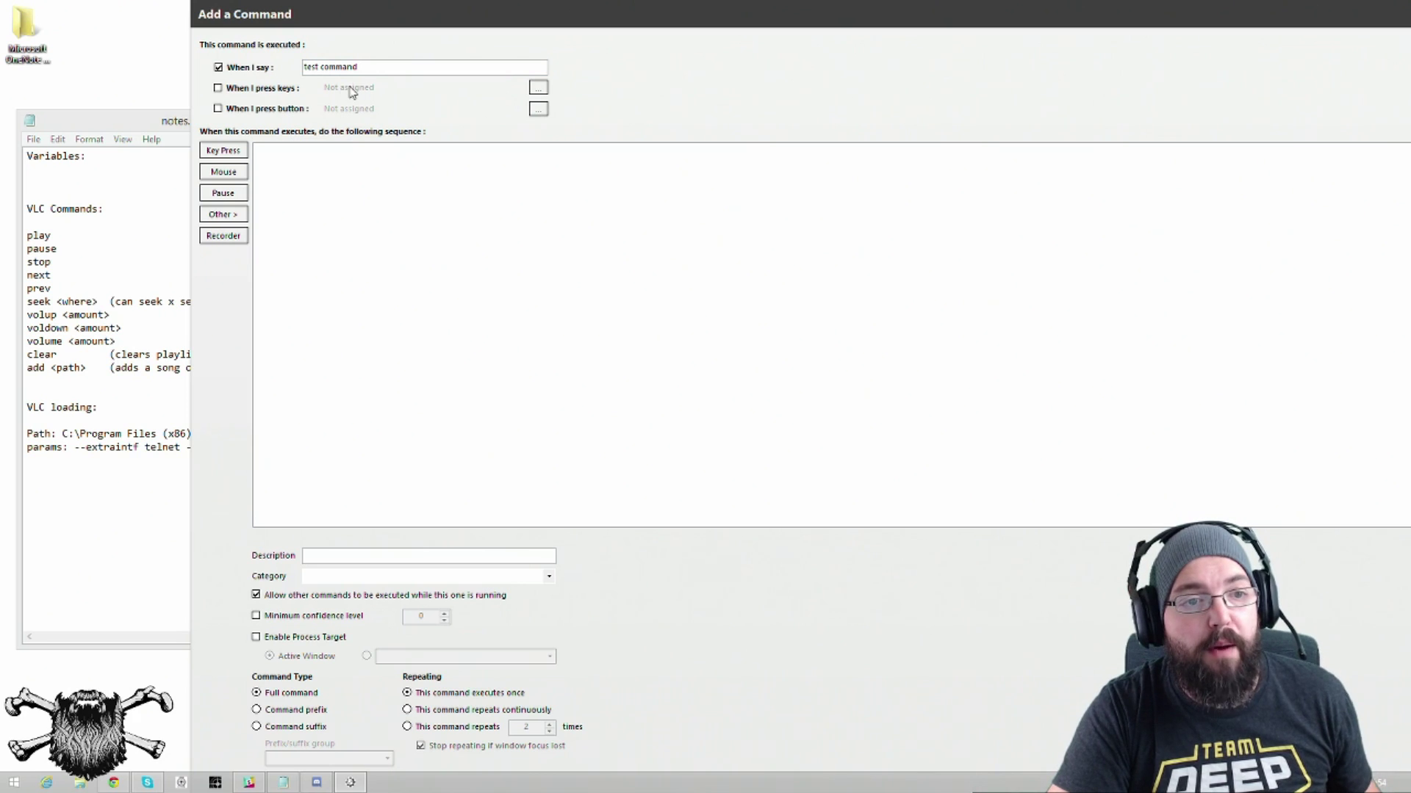
click(224, 151)
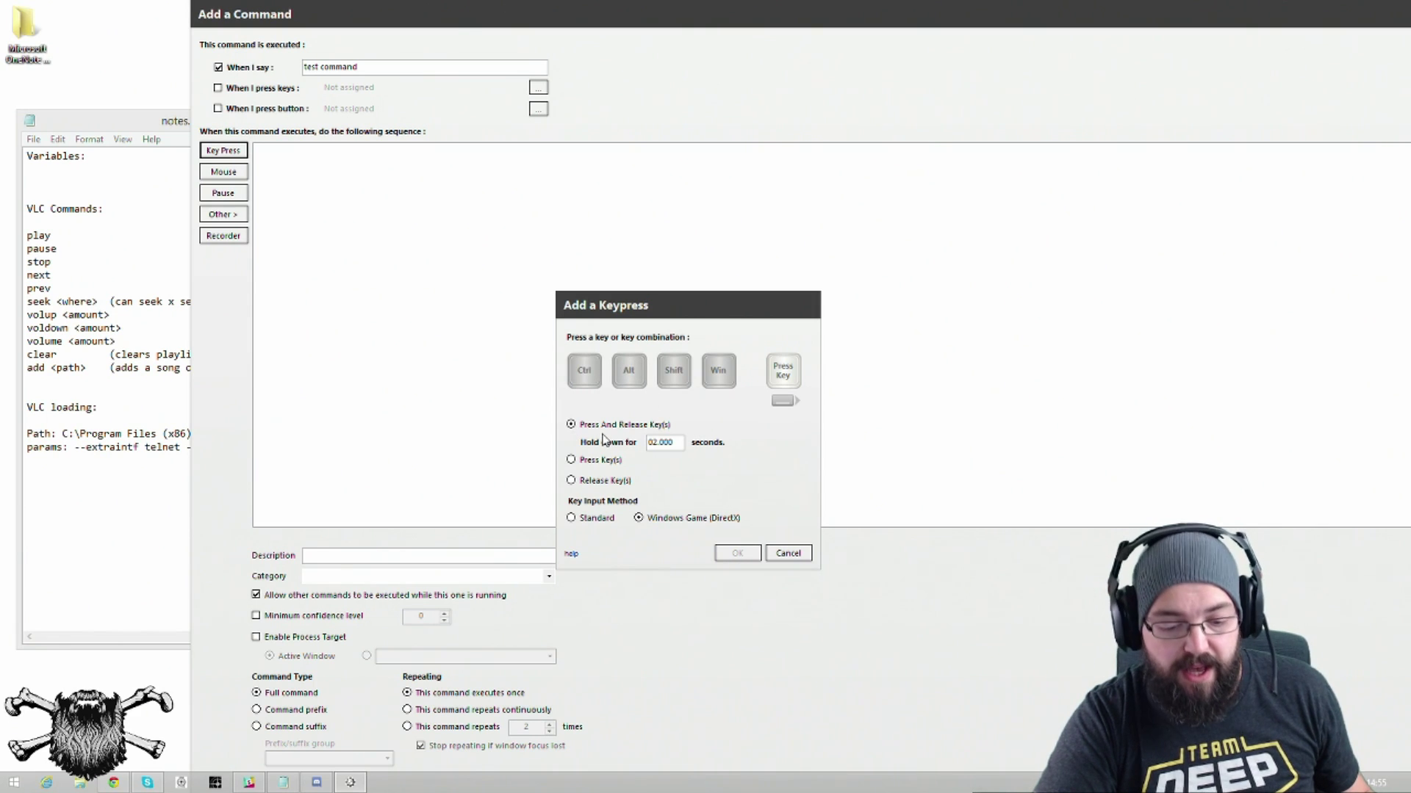
key(h)
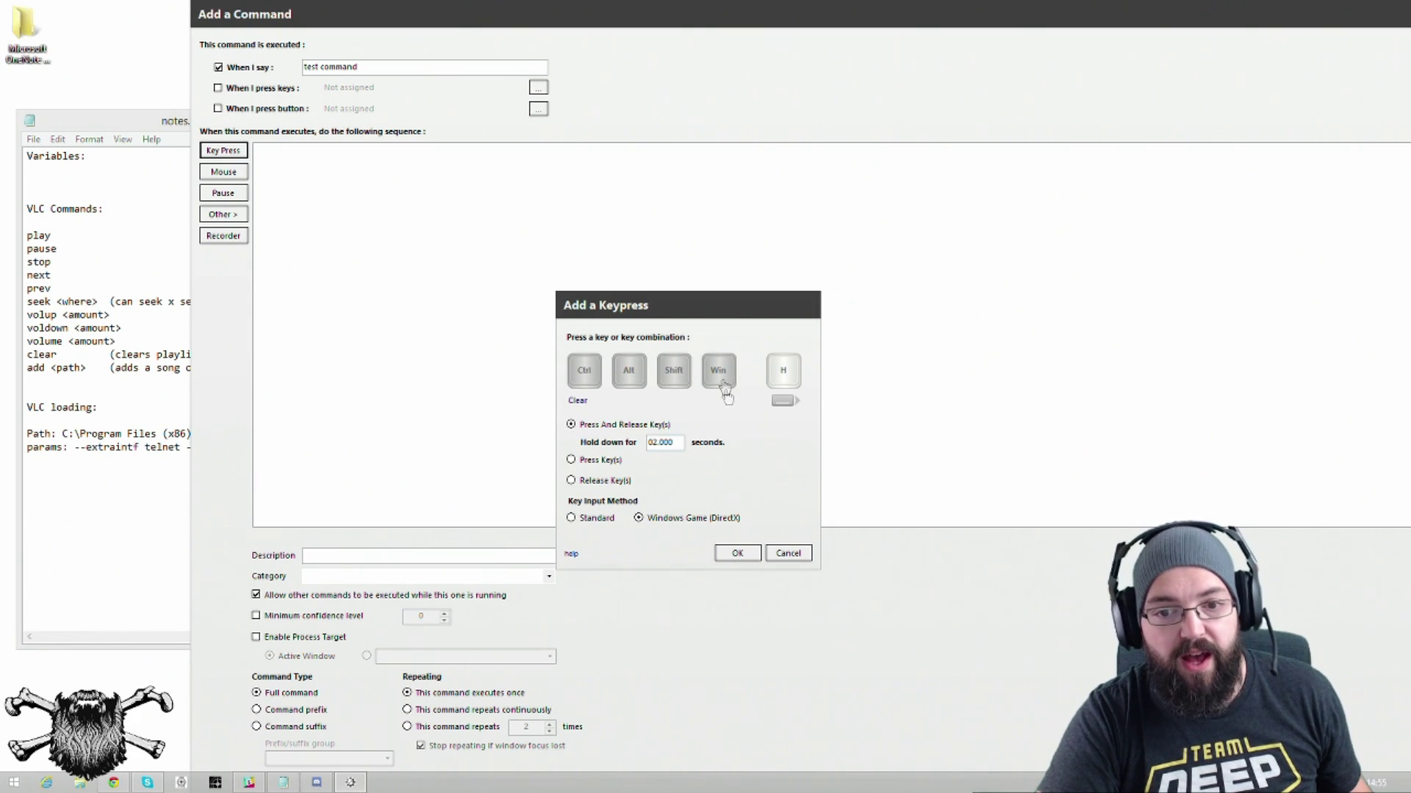
double_click(653, 442)
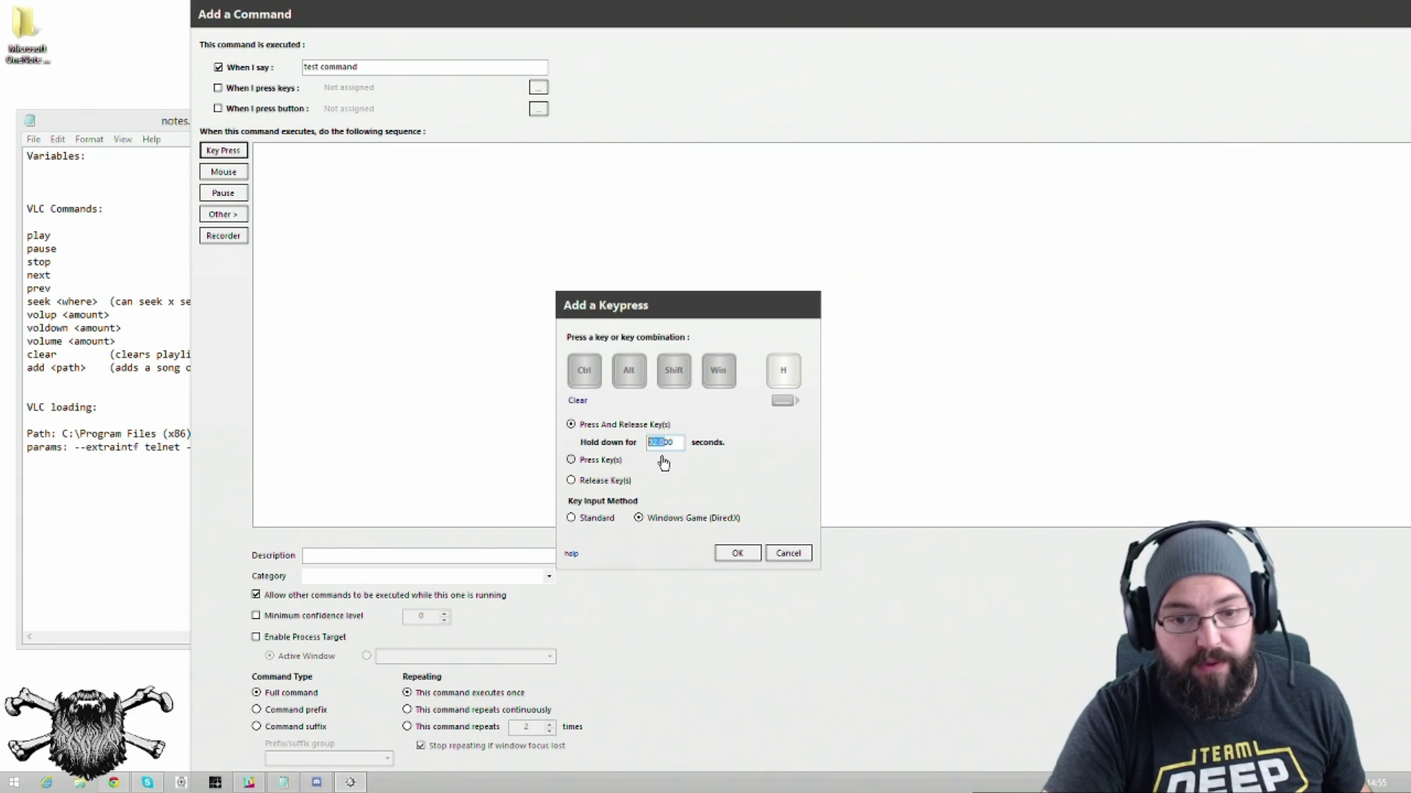
text(1)
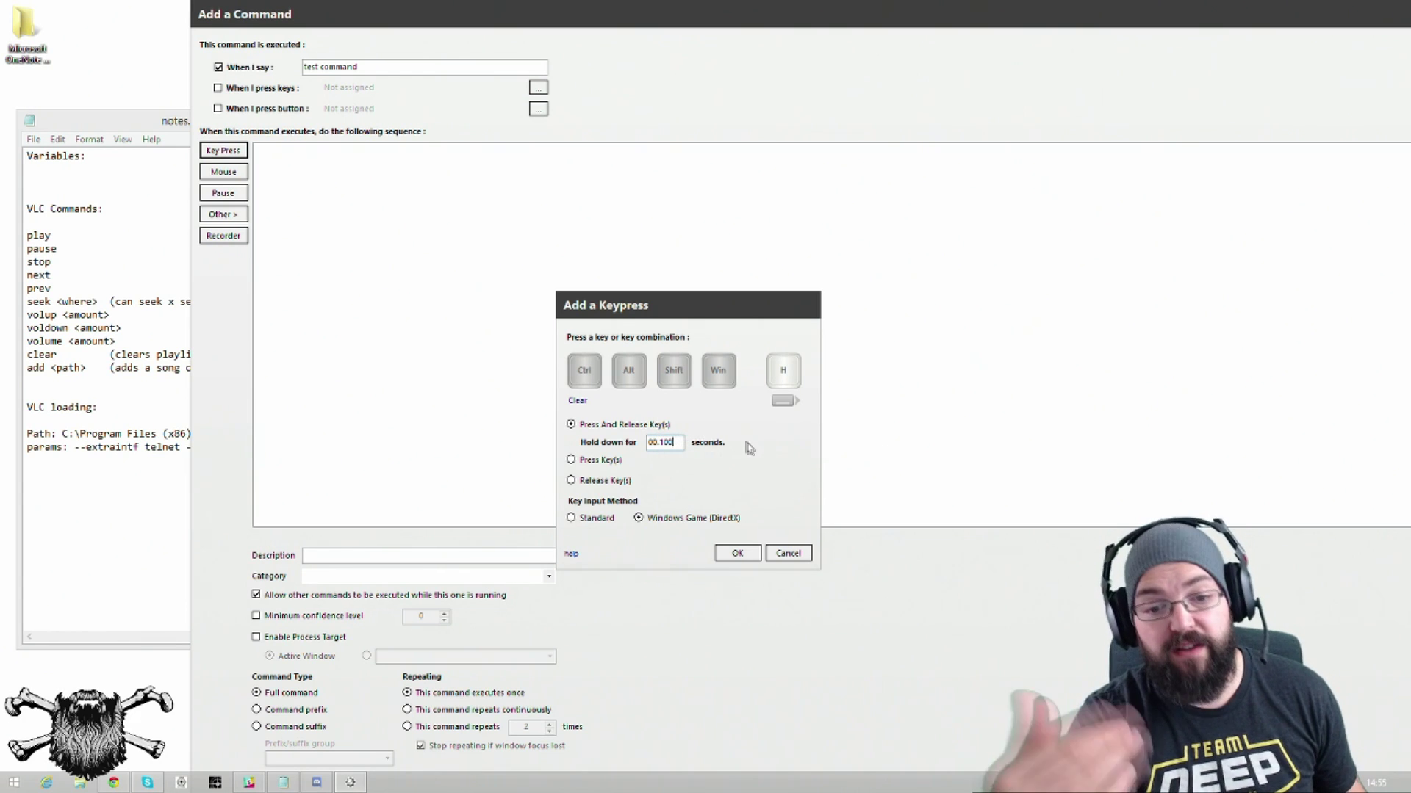
click(787, 553)
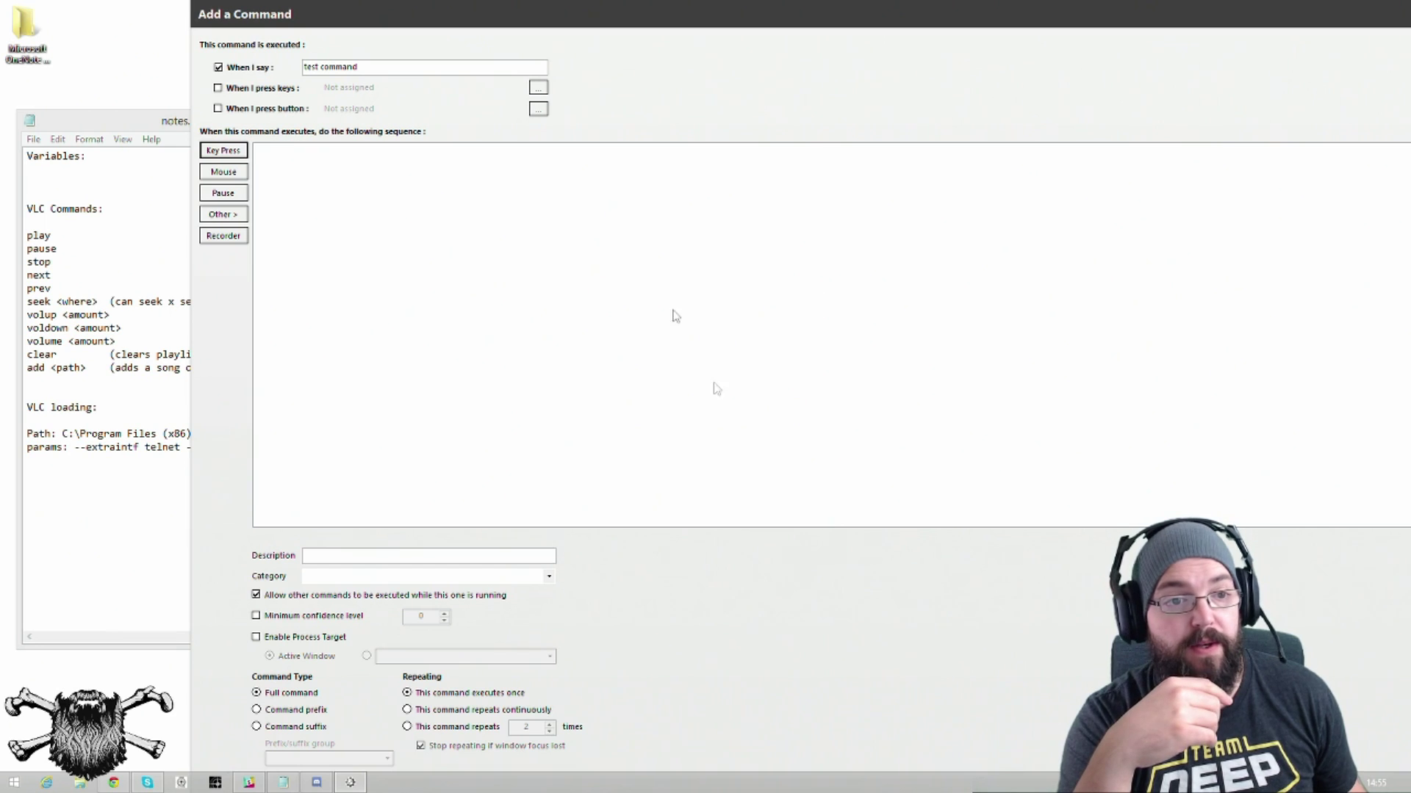
click(224, 172)
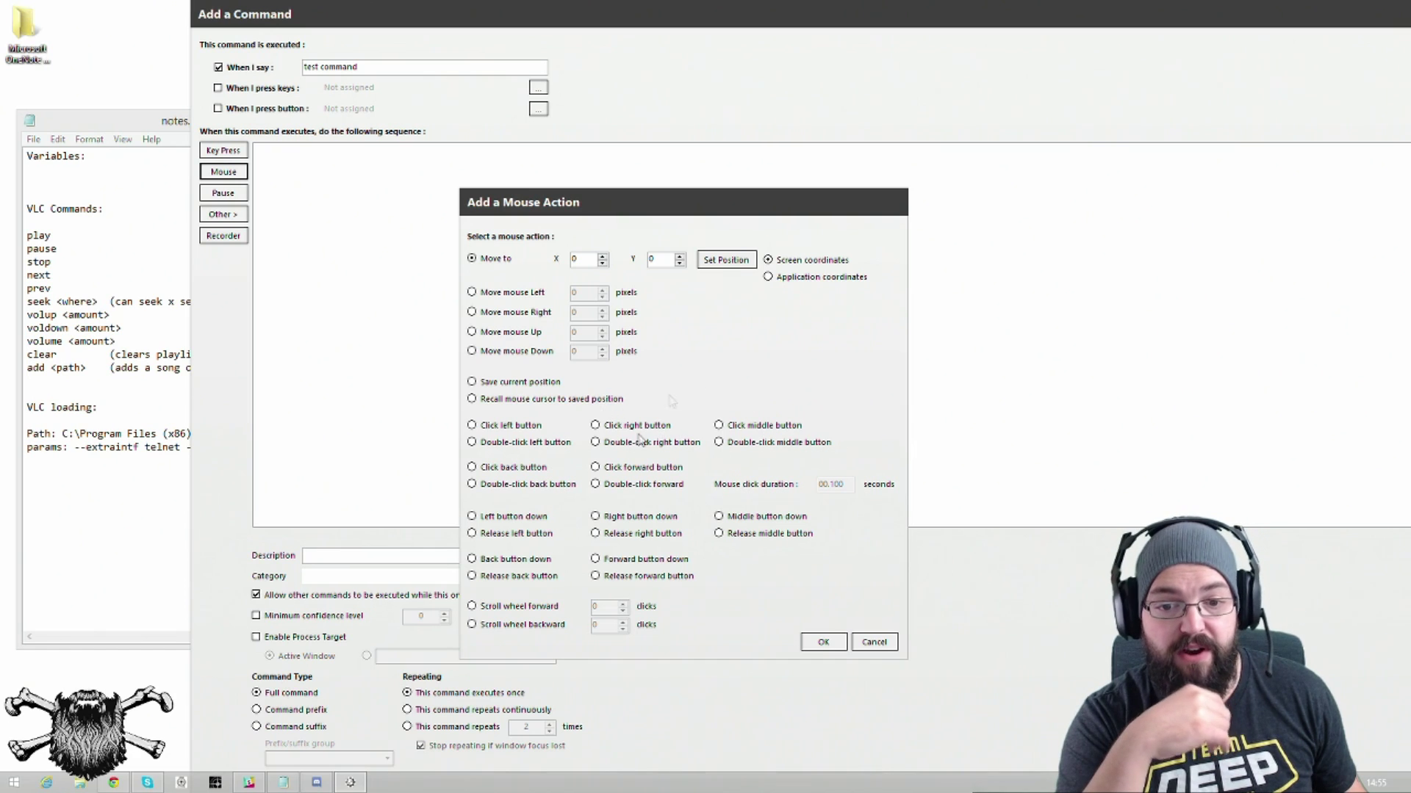
click(872, 643)
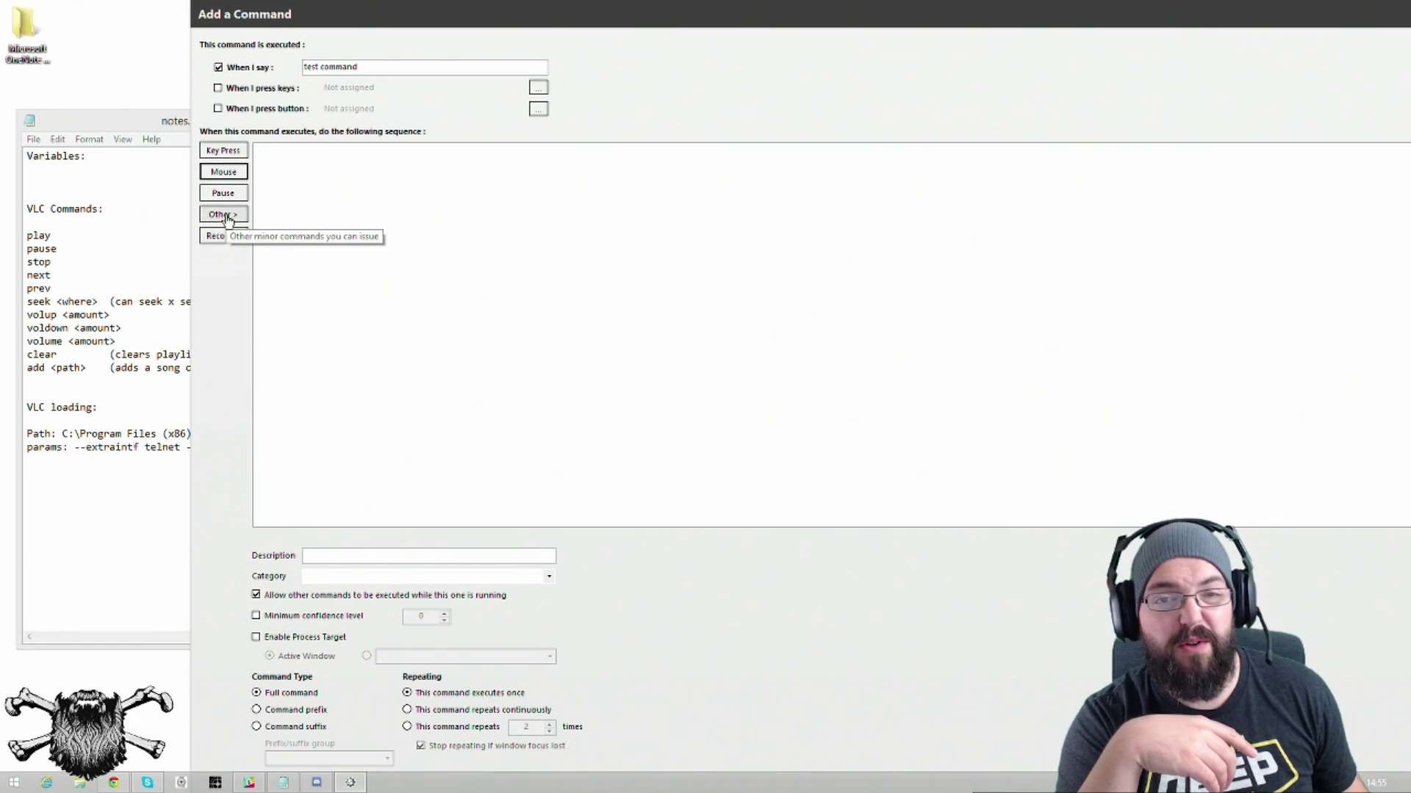
Step: Set up a Say Something with Text-To-Speech action with the text "This is the test command" and preview the speech
click(226, 217)
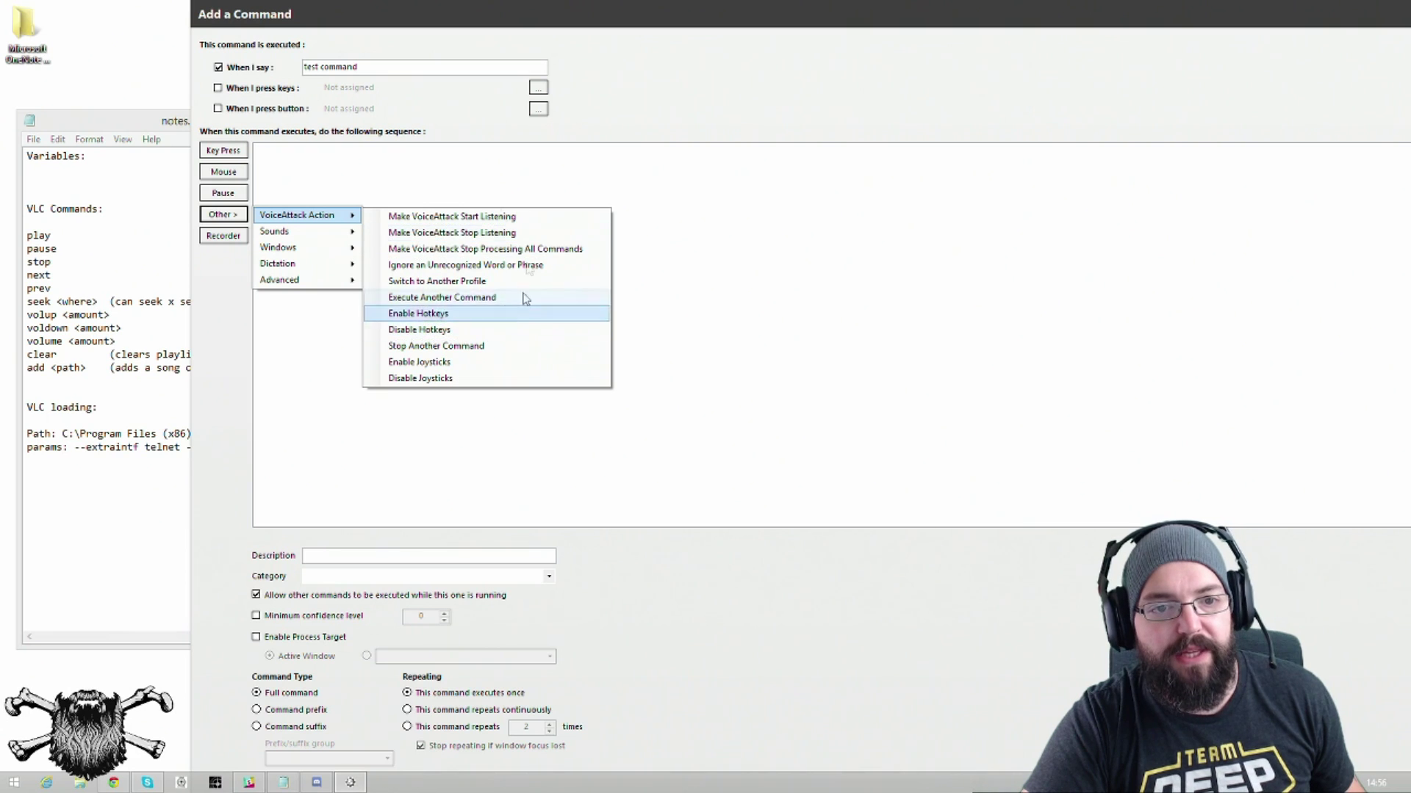
mouse_move(315, 235)
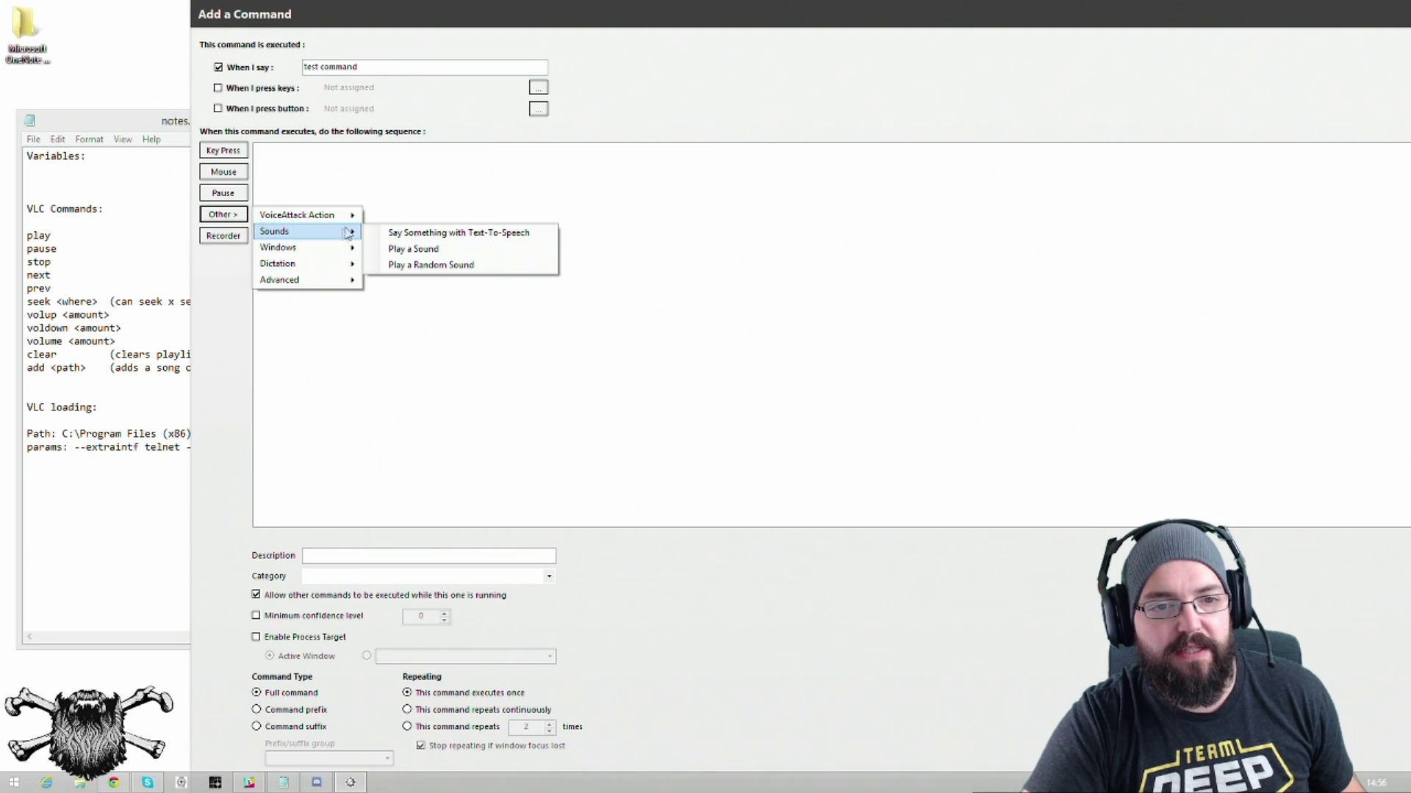
click(397, 233)
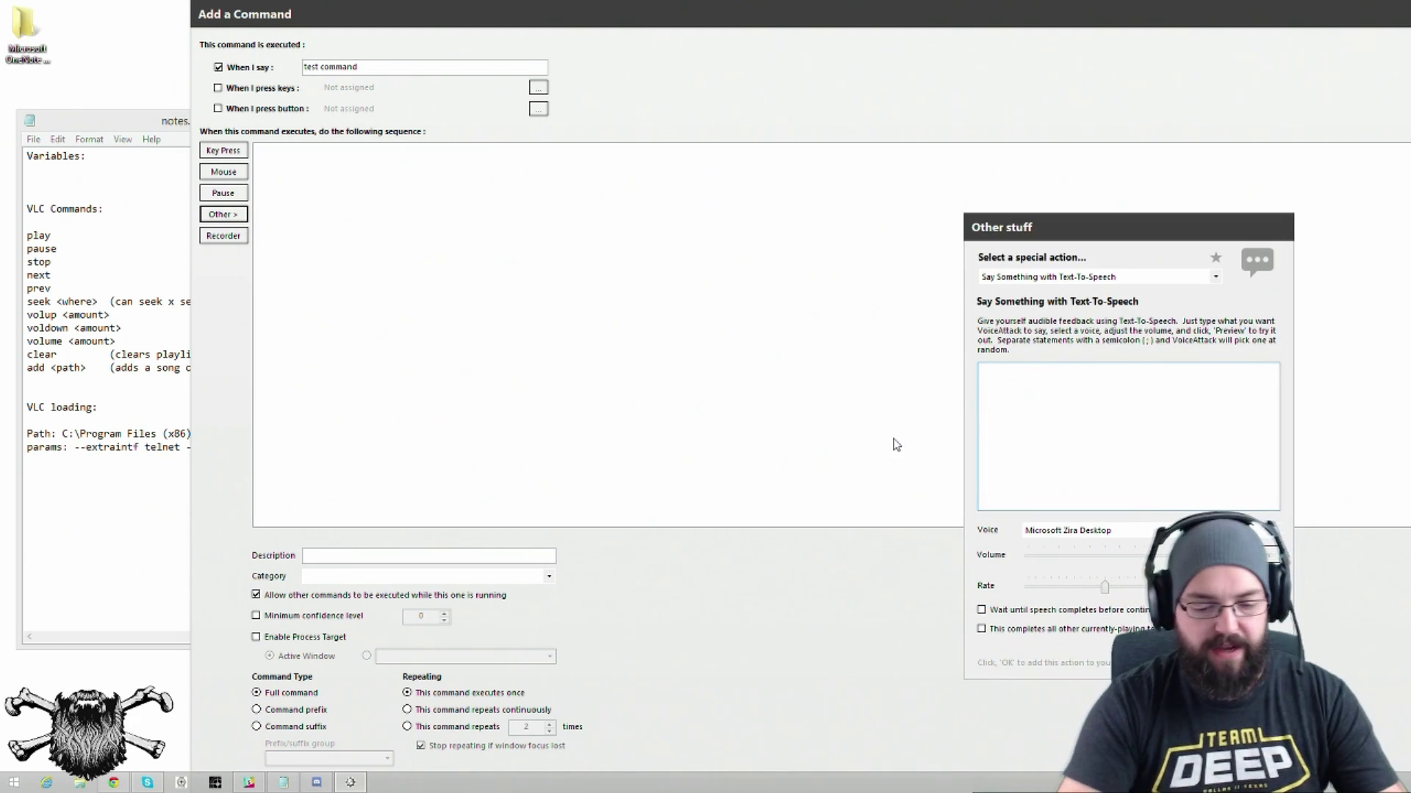
text(This is the test command)
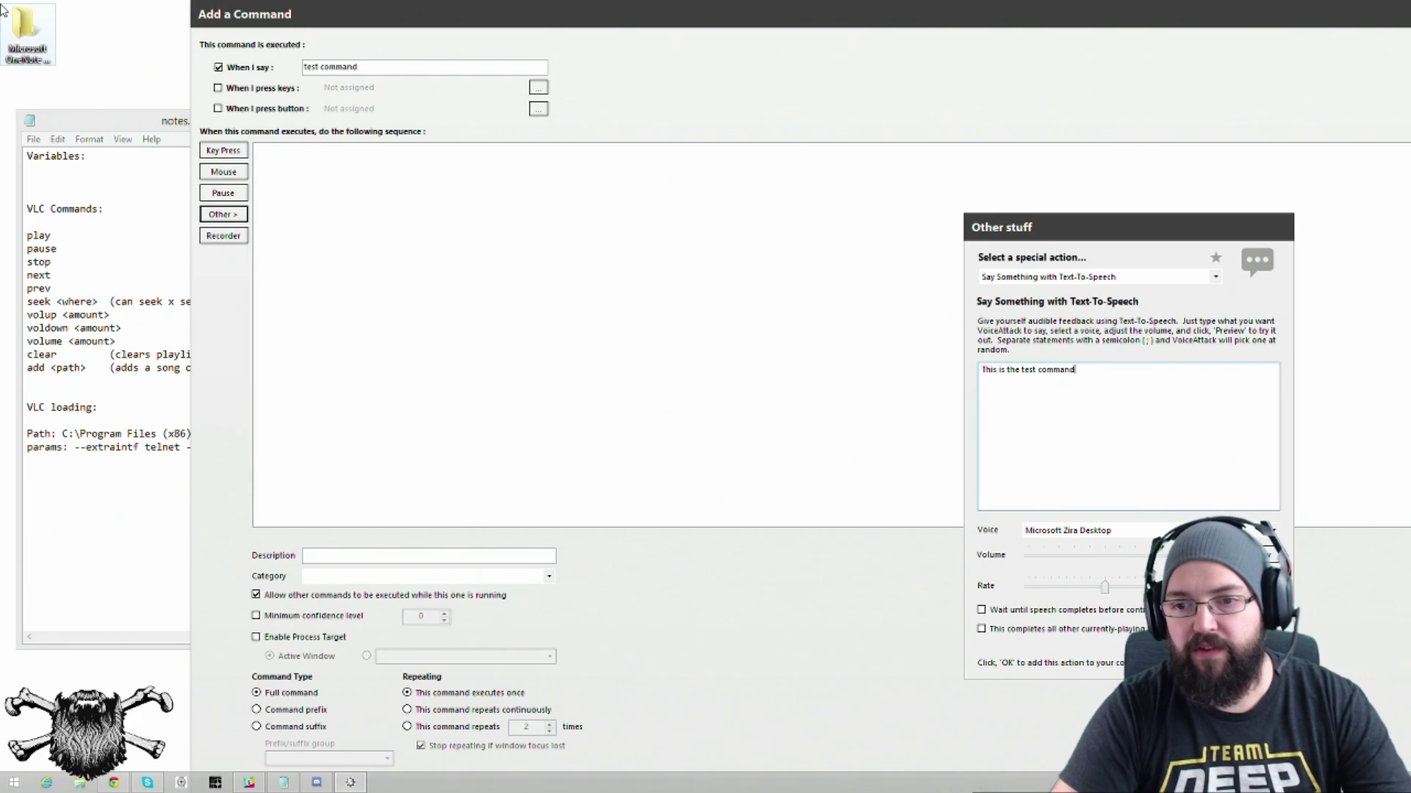
drag(1051, 238, 545, 167)
click(747, 484)
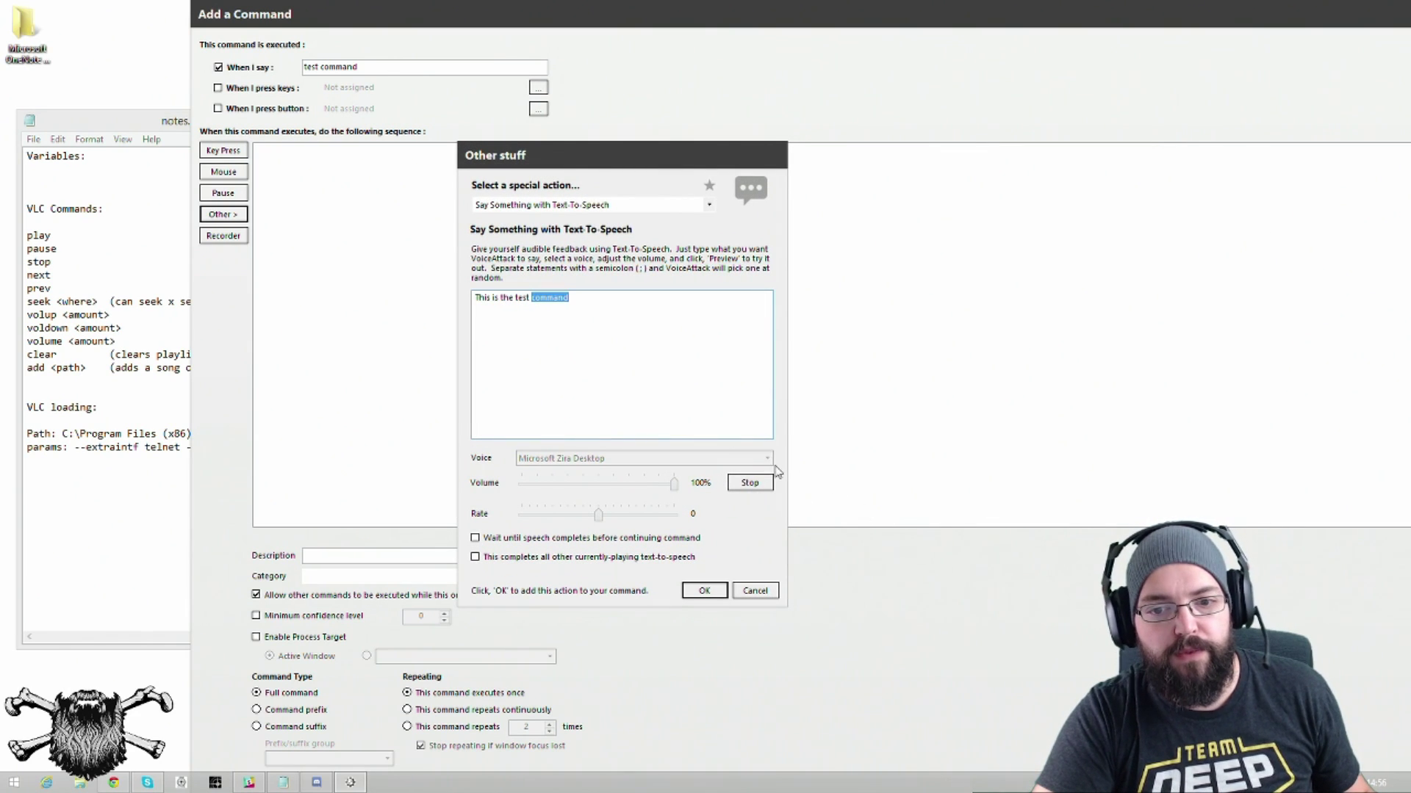
Step: Choose the Microsoft Zira Desktop voice and add the speech action to the command sequence
click(767, 459)
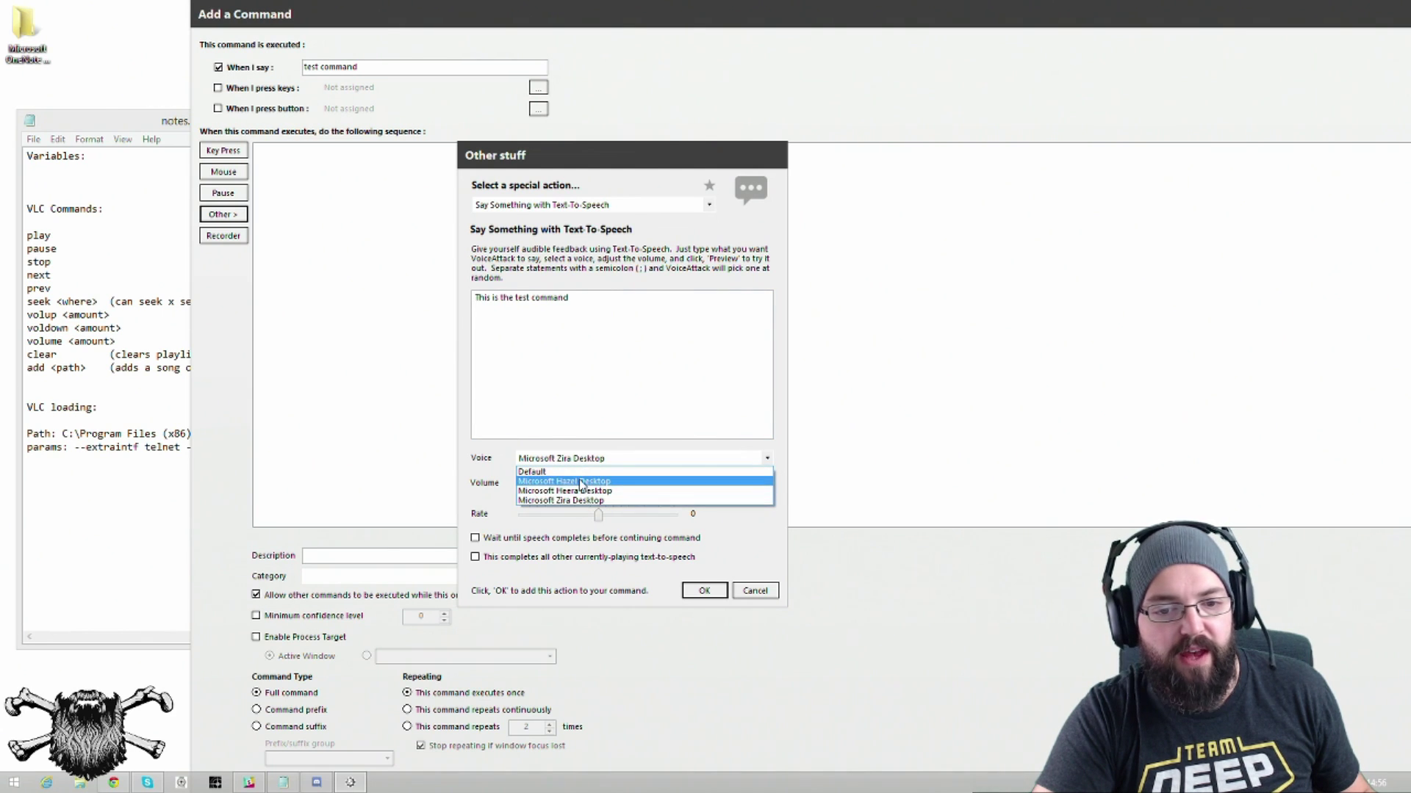
click(588, 502)
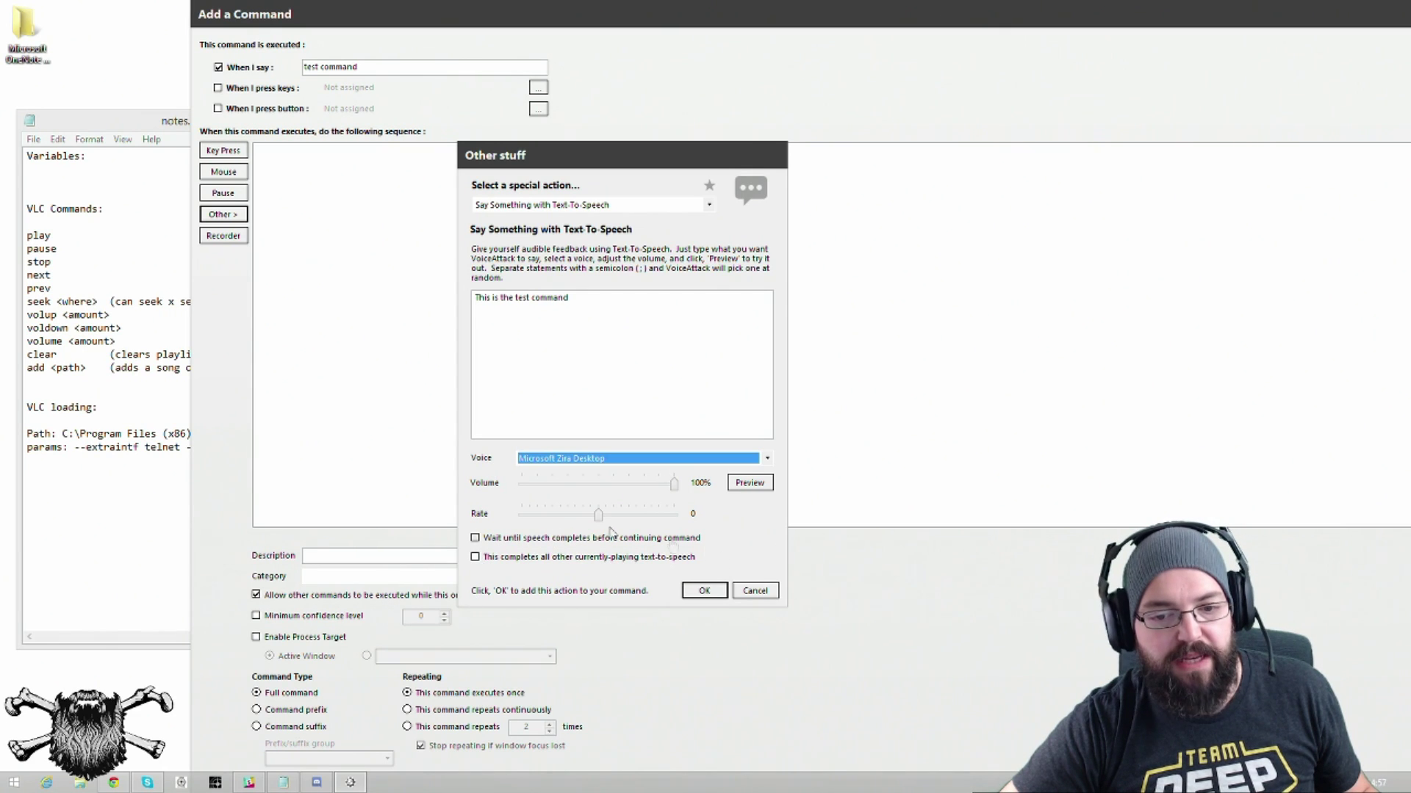
click(701, 590)
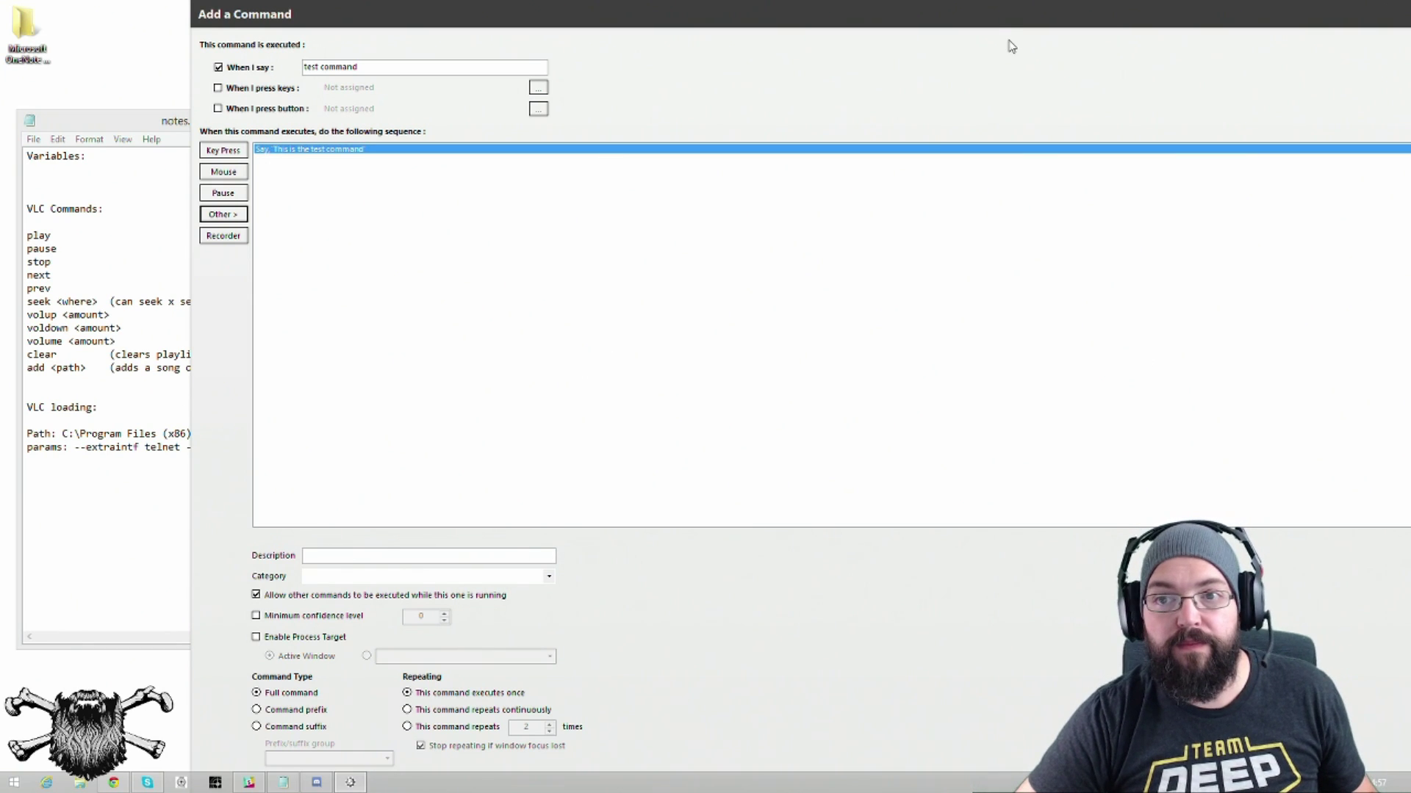
Step: Save the test command and the youtube profile
drag(993, 26, 755, 16)
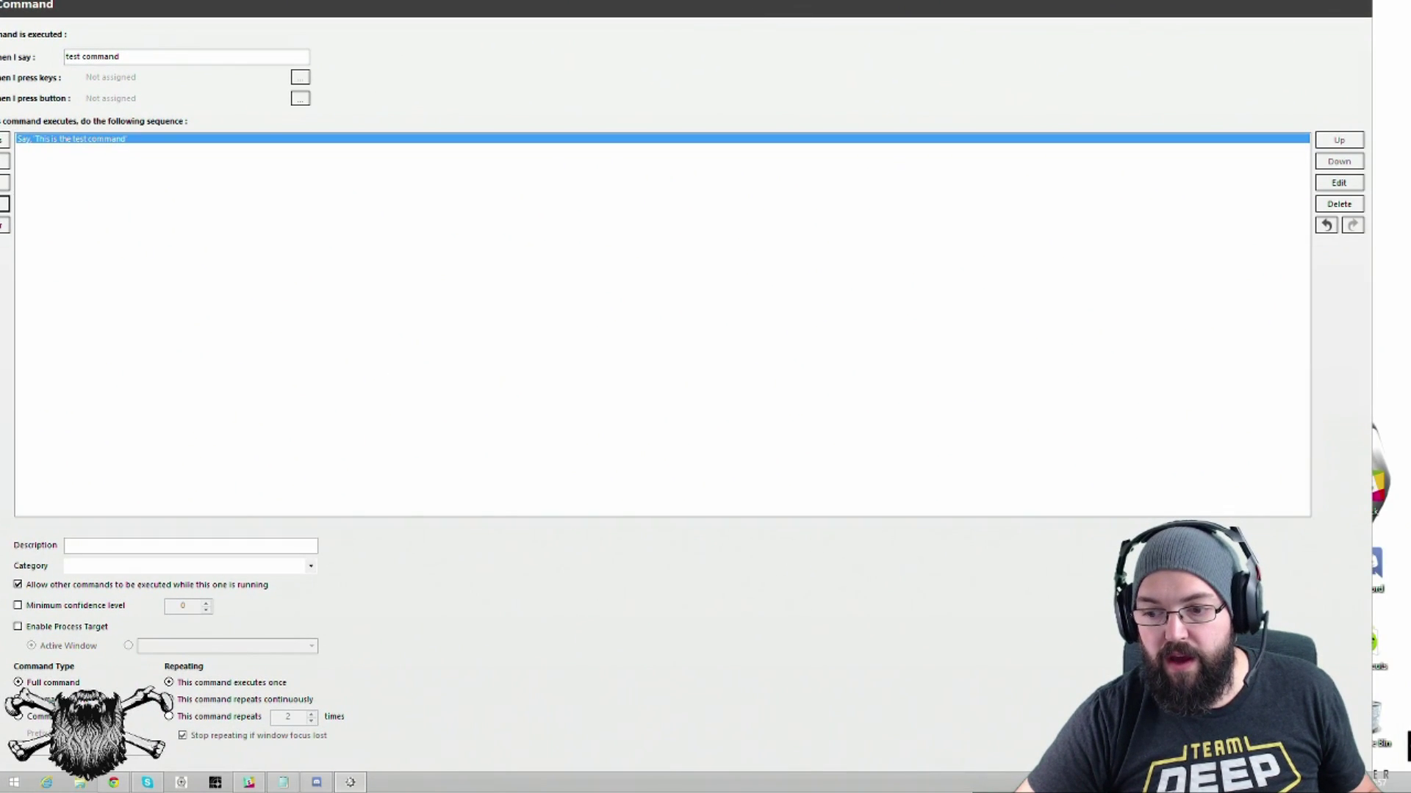
key(Return)
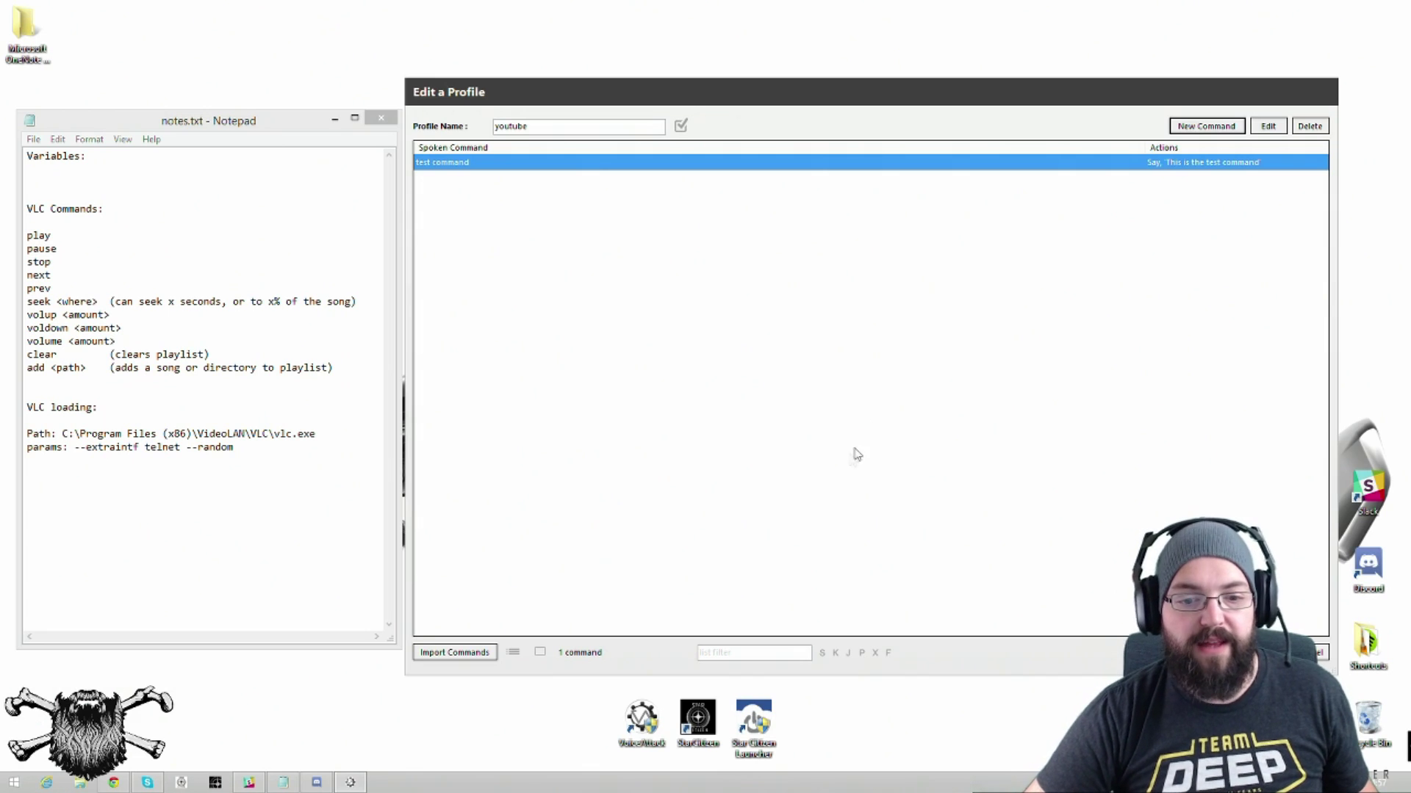
key(Return)
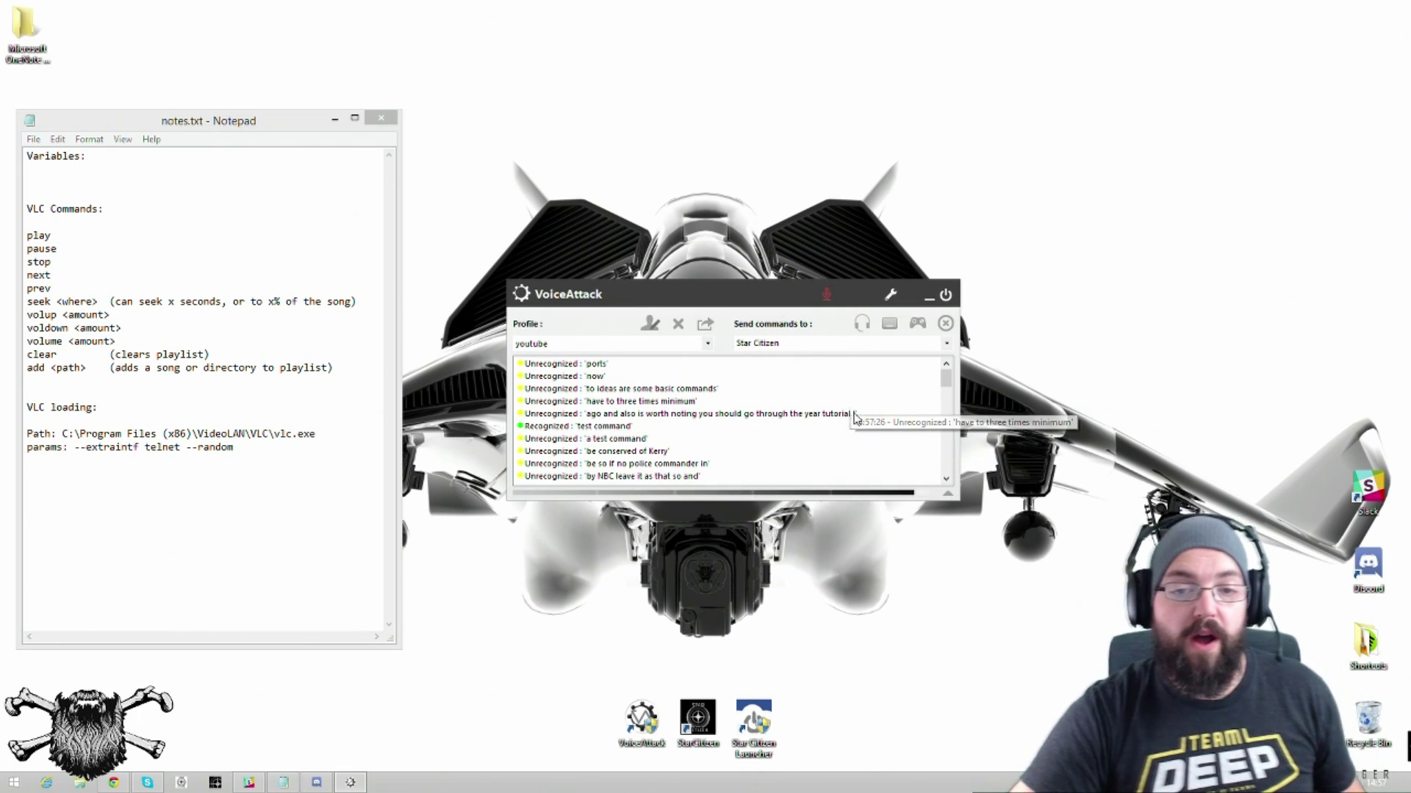
Step: Set the youtube profile to execute "test command" each time it is loaded, and save the profile
click(649, 324)
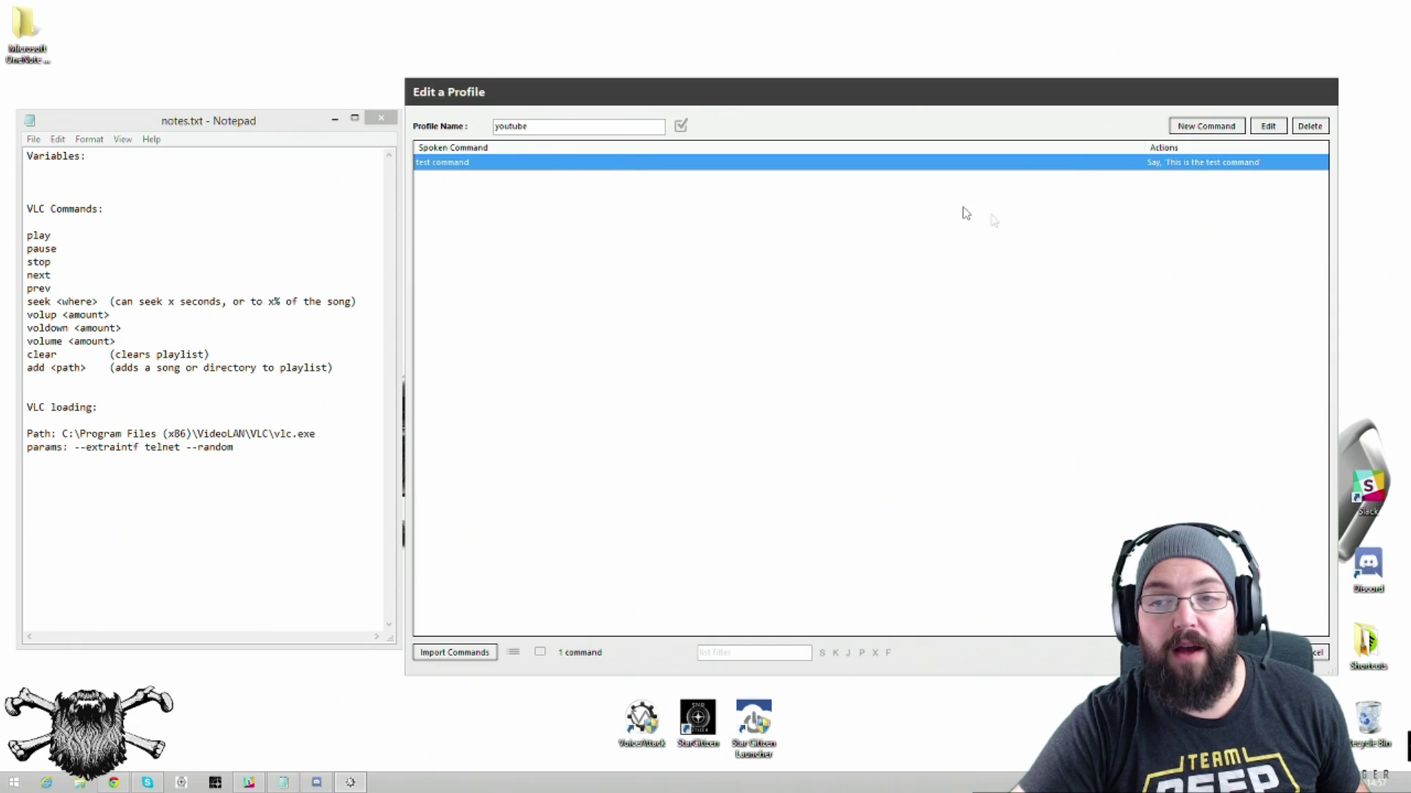
click(1315, 653)
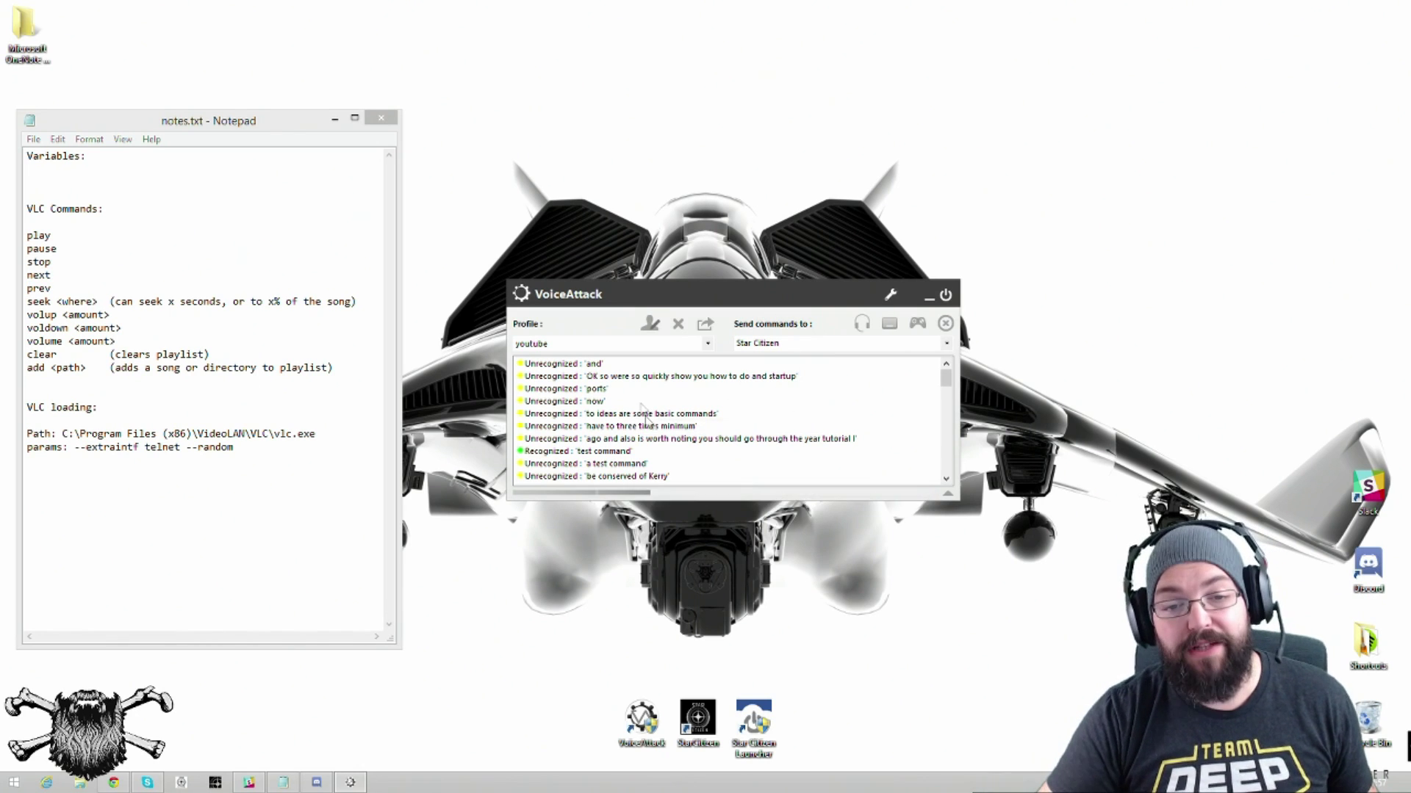
click(650, 325)
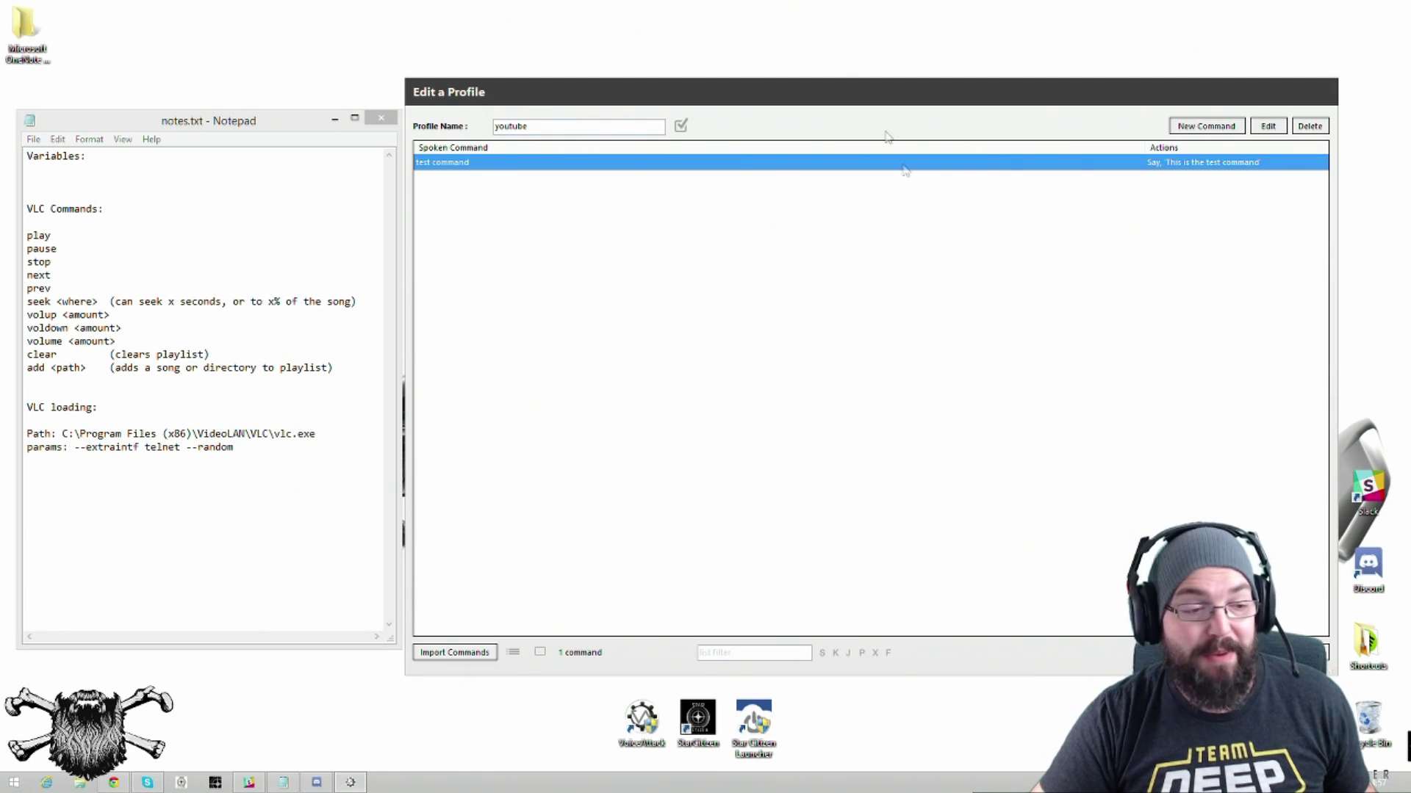
click(681, 128)
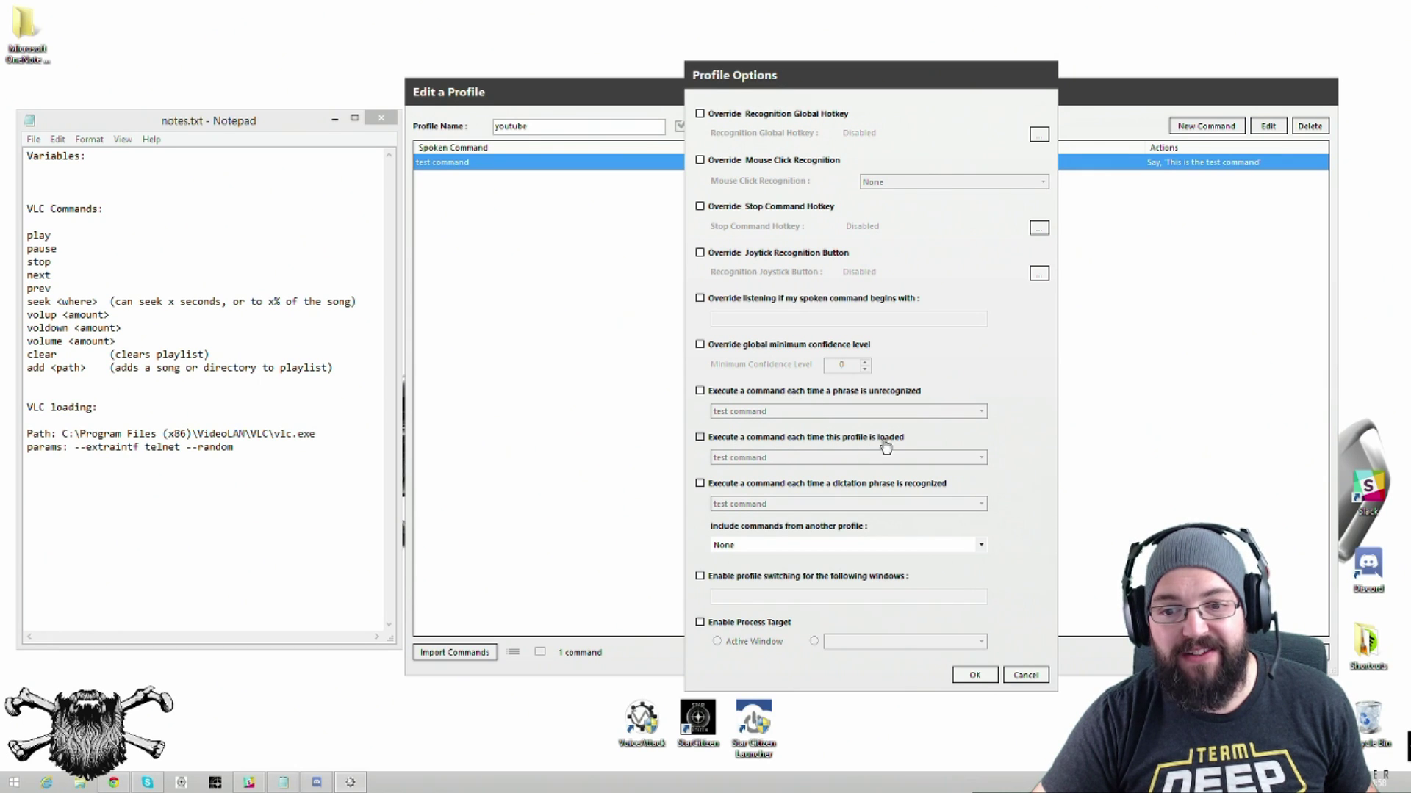
click(700, 438)
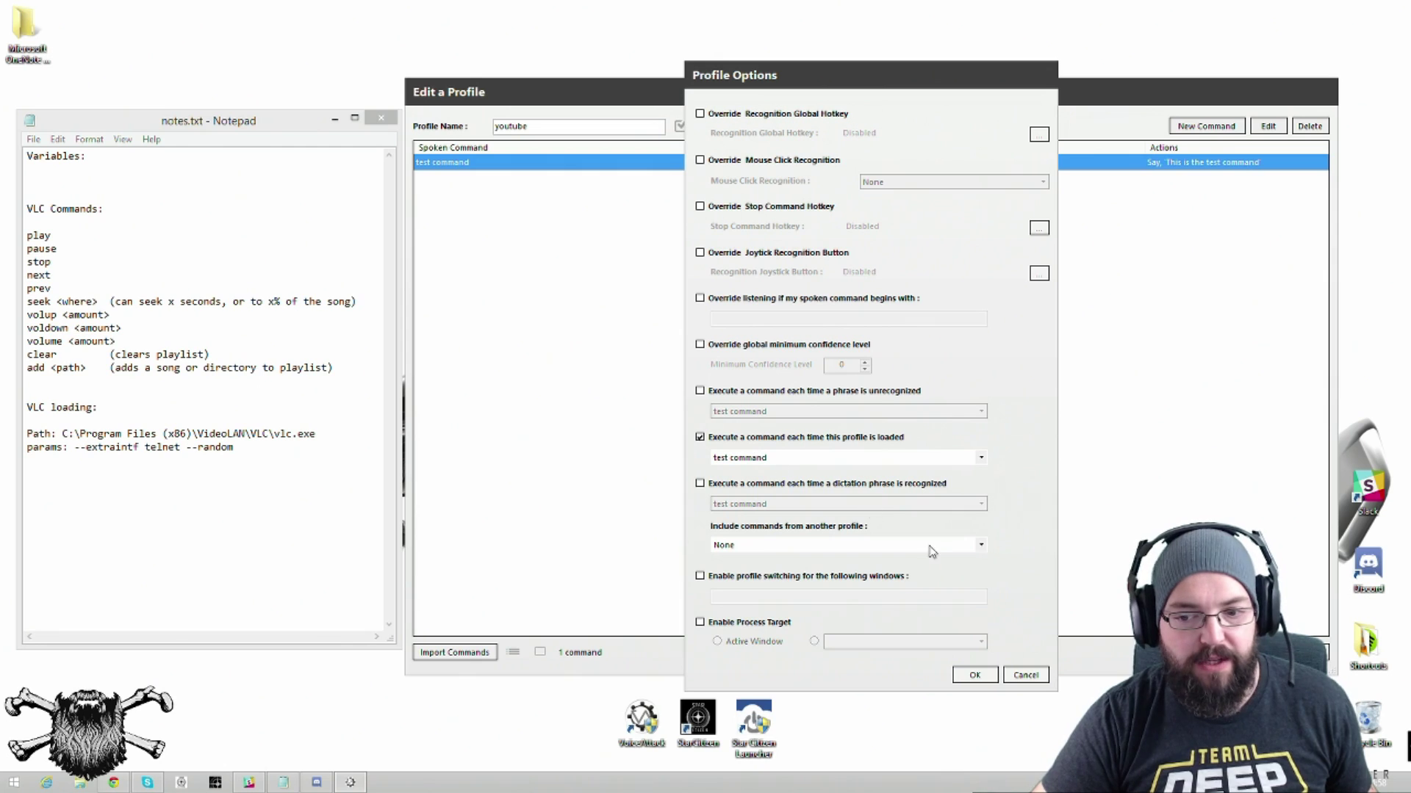
click(976, 675)
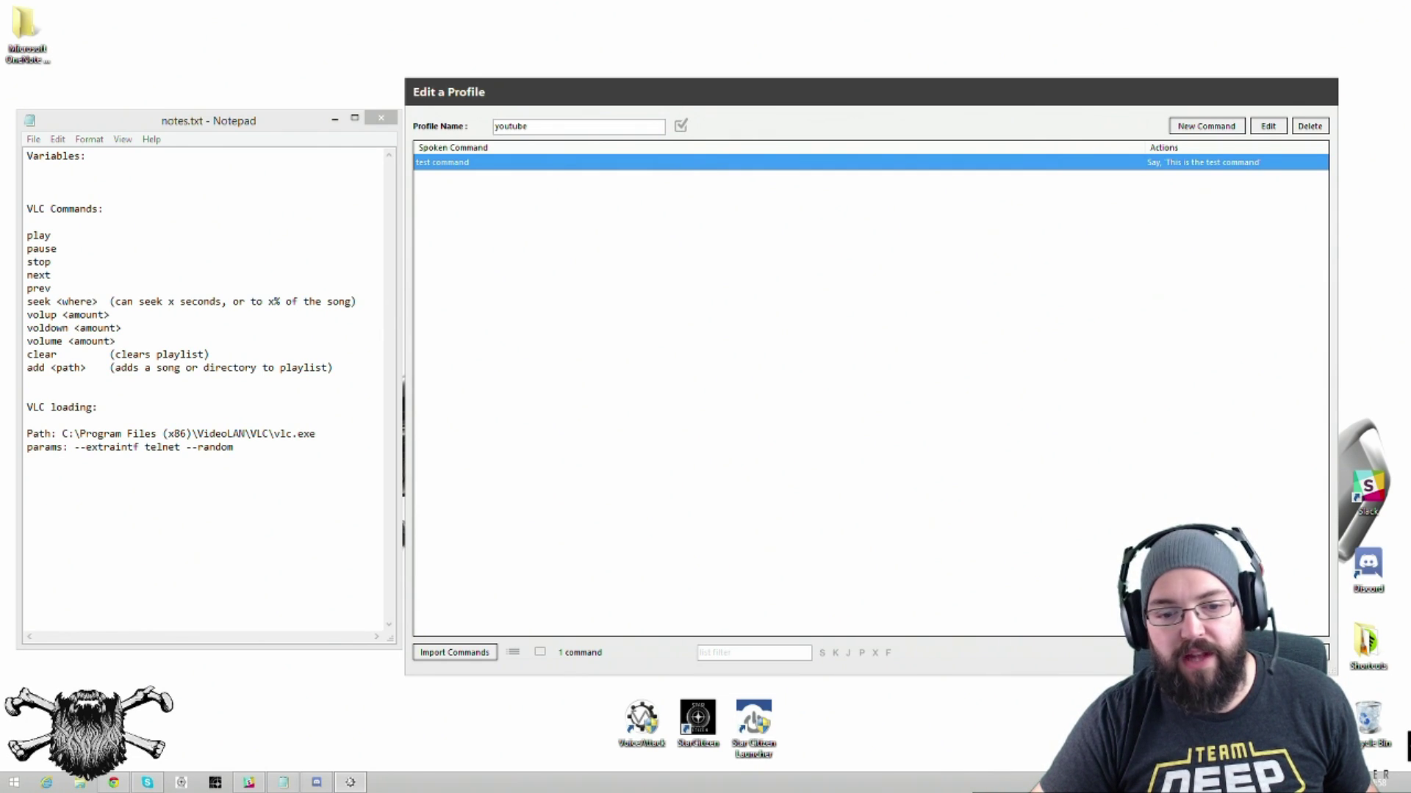
key(Return)
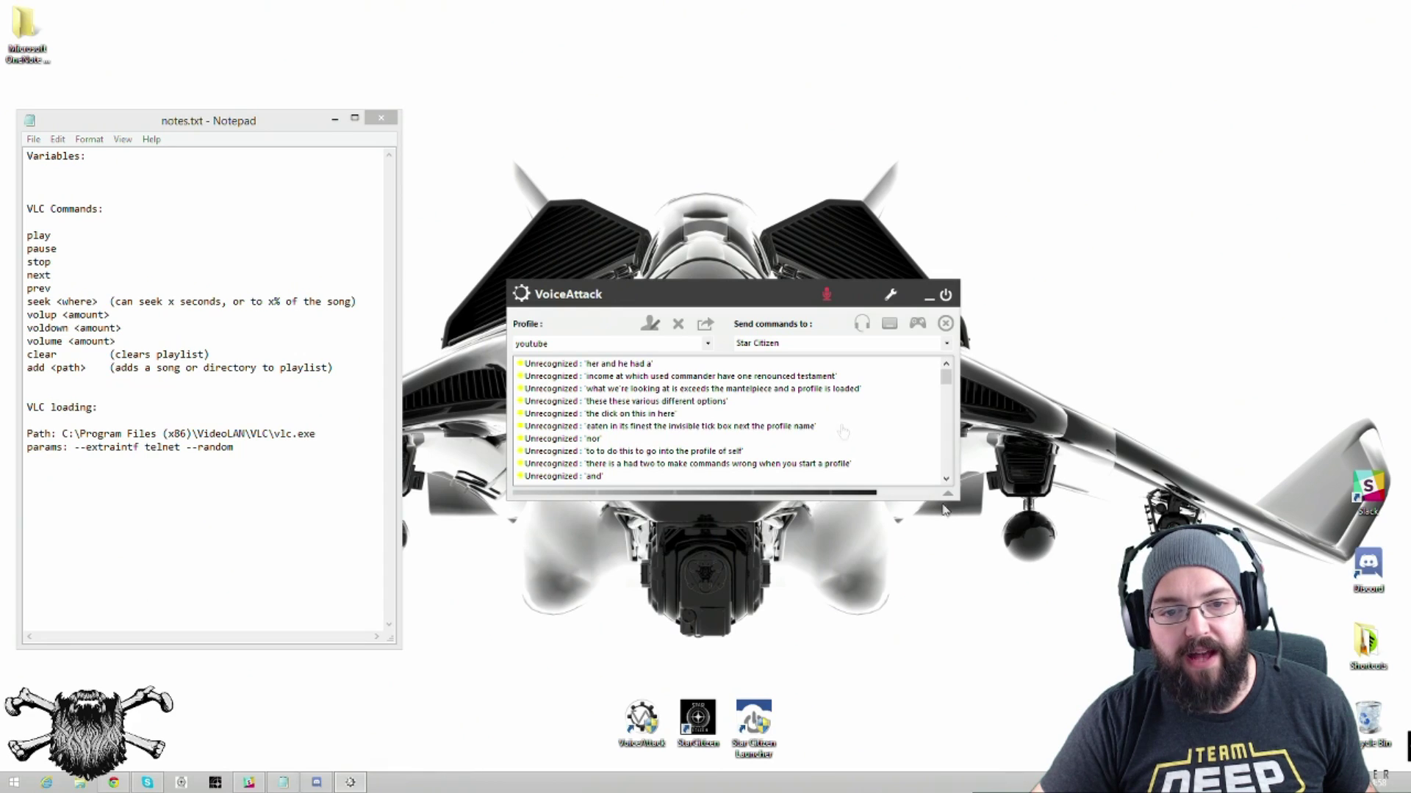
Step: Switch to My Profile and back to the youtube profile to test its startup command
click(709, 346)
click(618, 385)
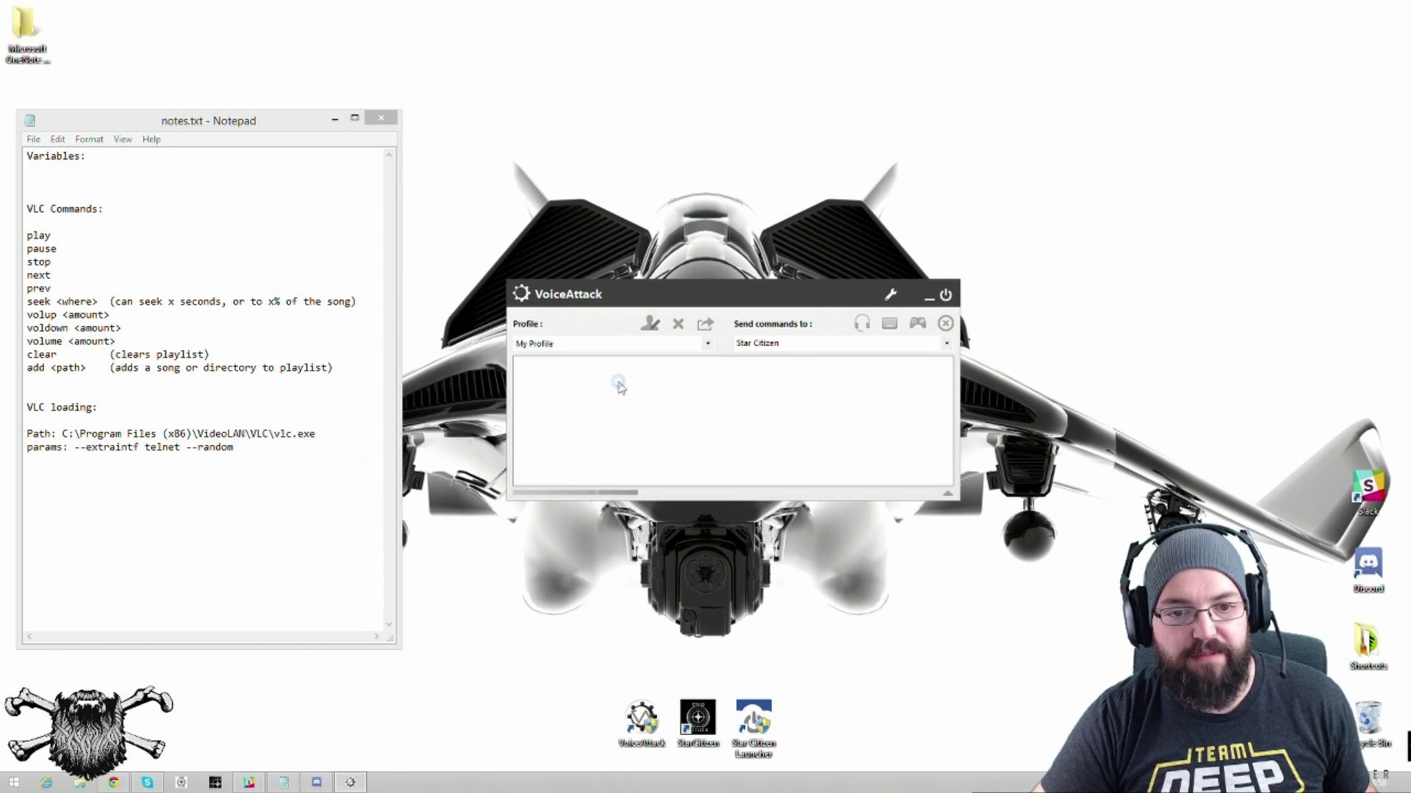
click(709, 345)
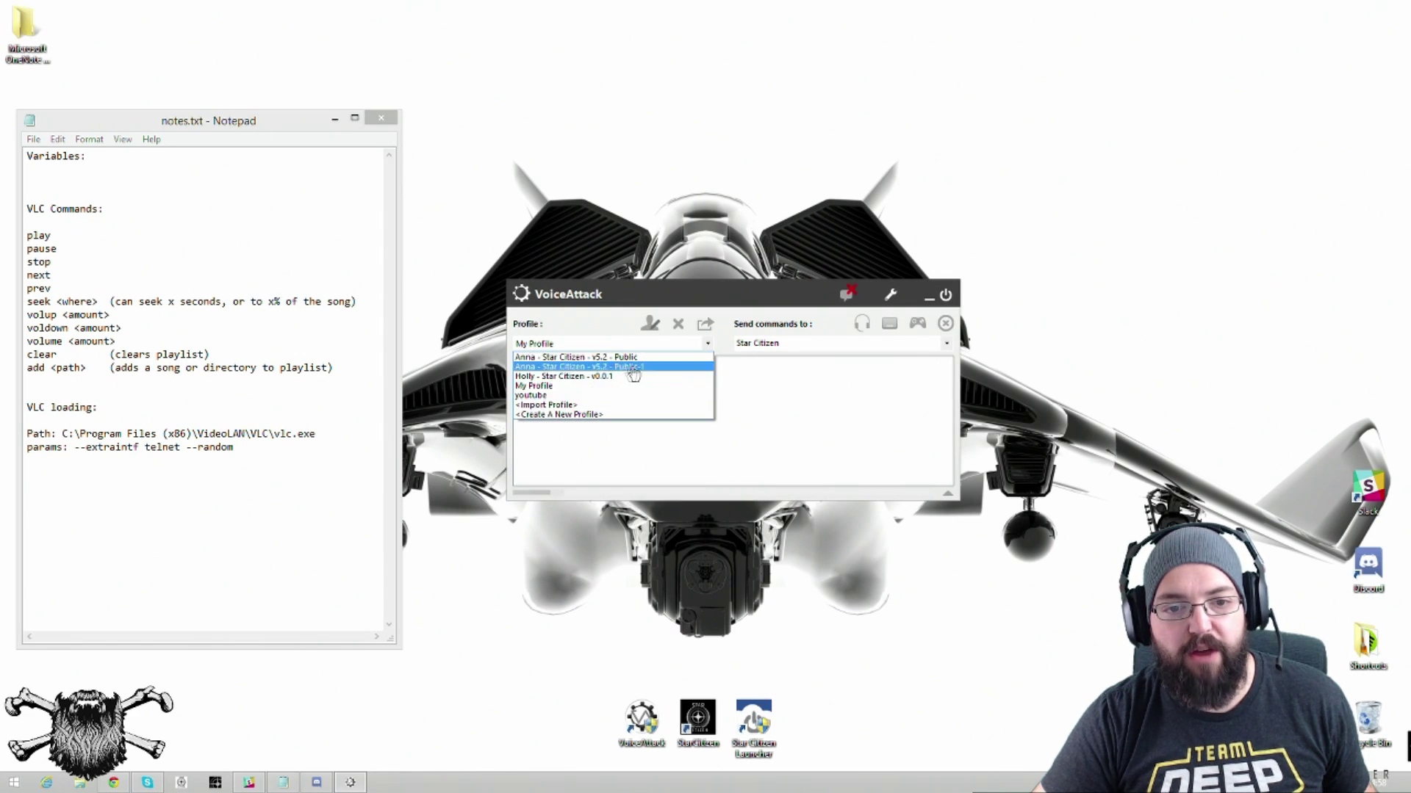
click(597, 396)
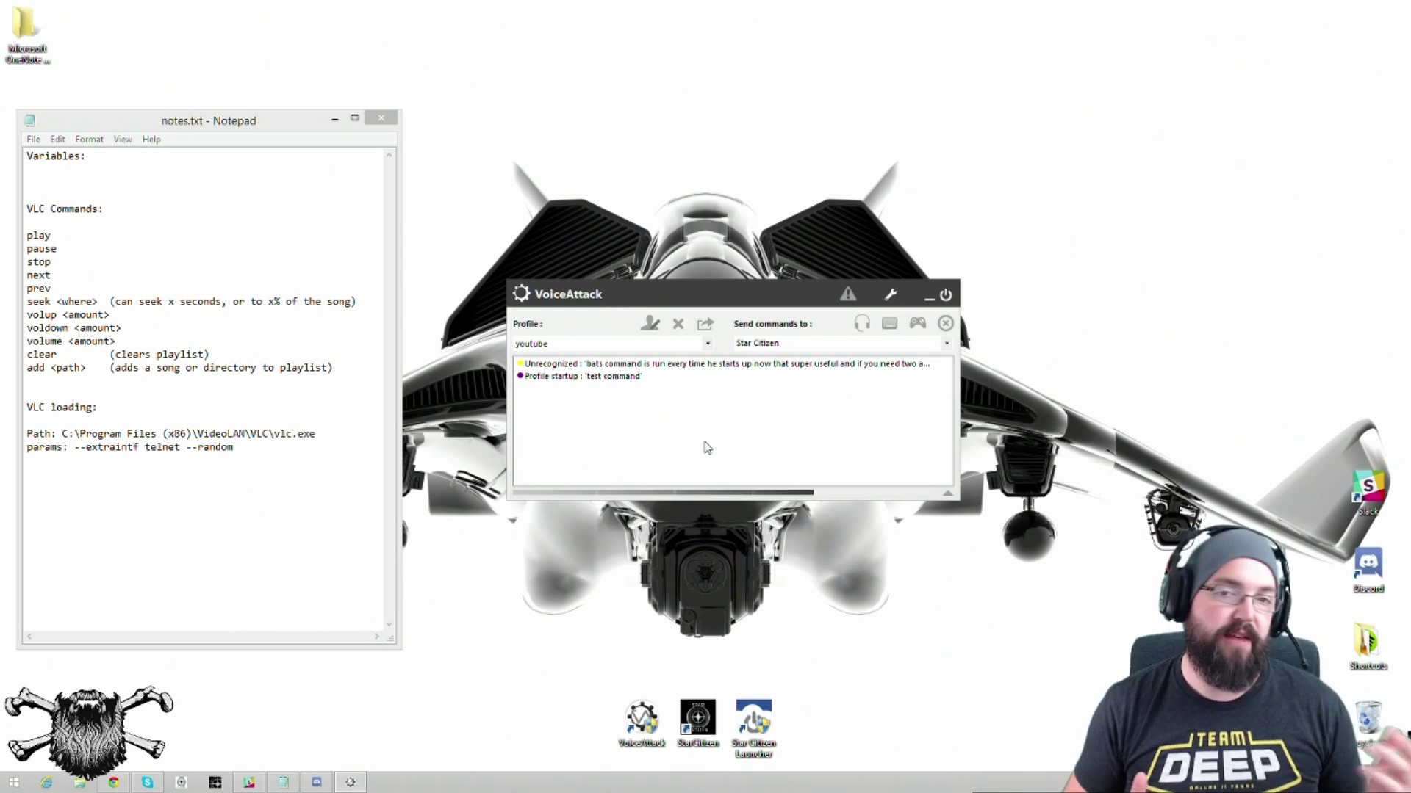
Step: Open the youtube profile's test command for editing and change its spoken phrase to "Startup"
click(650, 323)
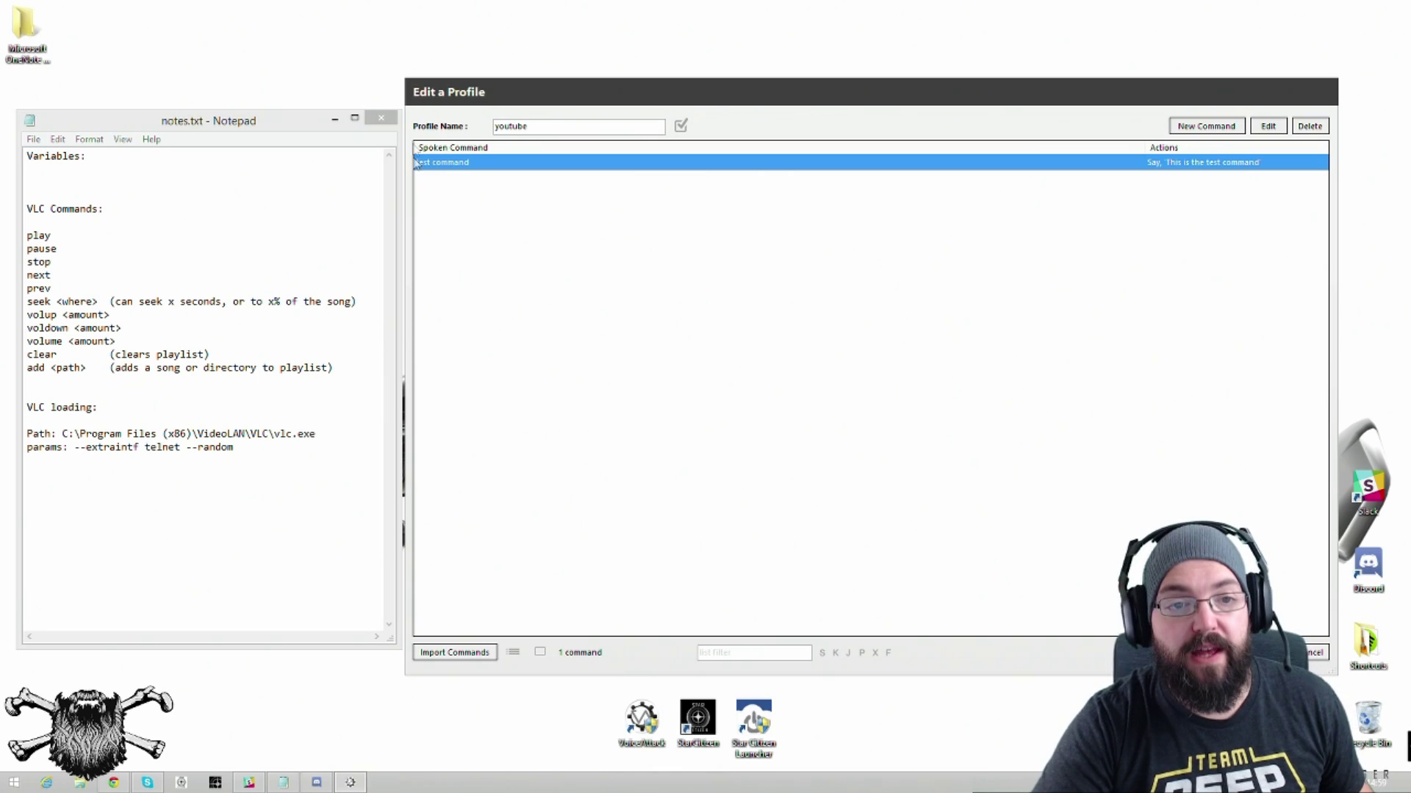
double_click(446, 162)
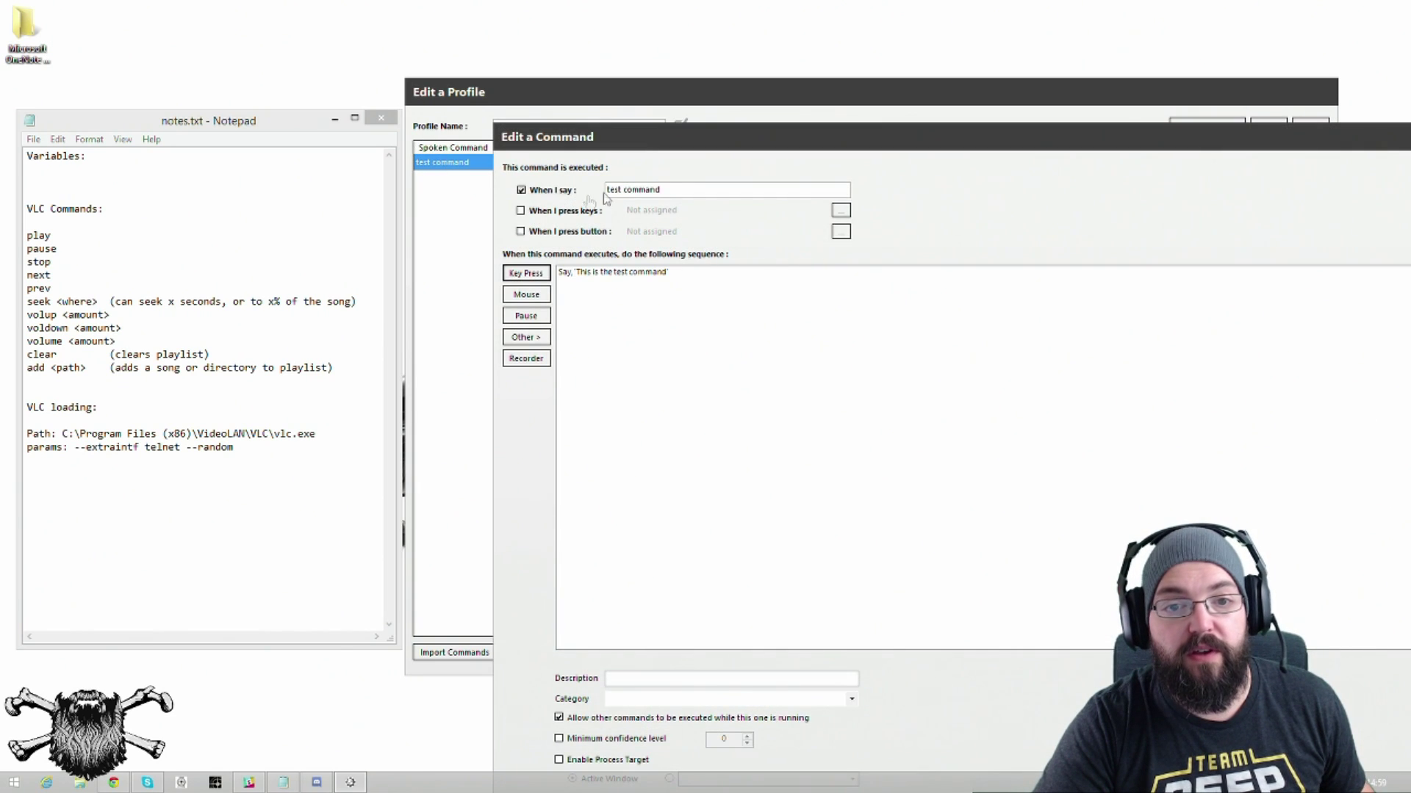
text(STartup)
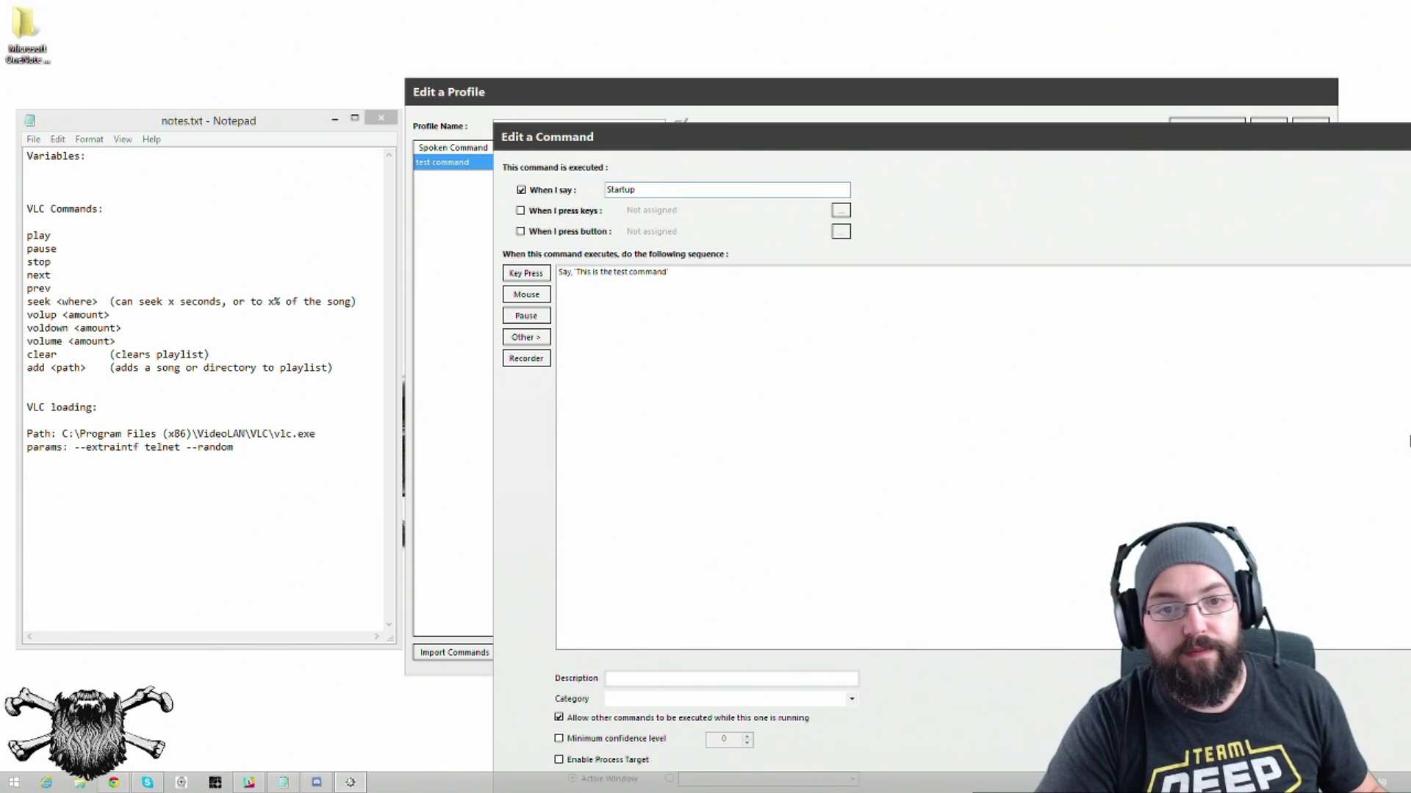
drag(949, 133, 452, 6)
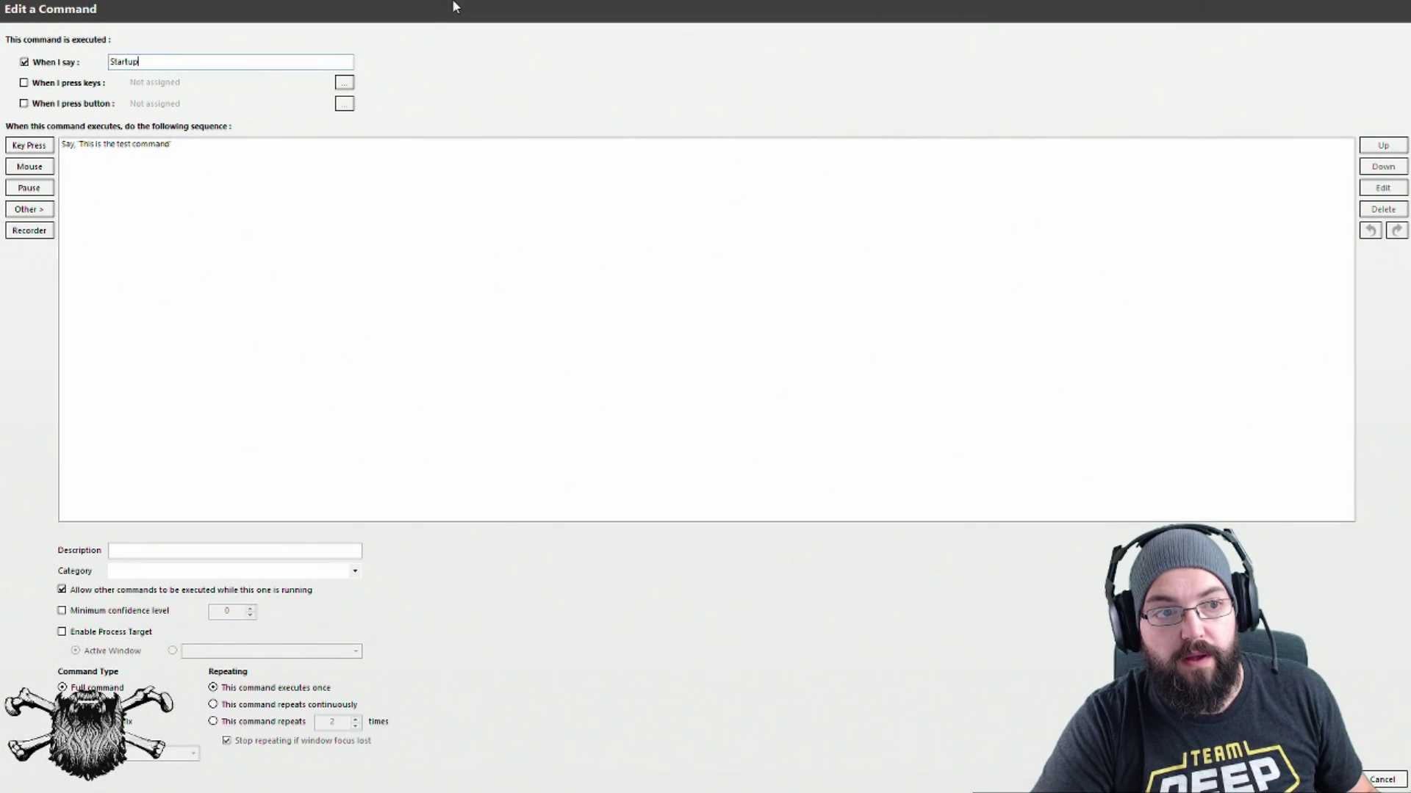
Step: Change the Startup command's speech text to "Welcome Captain!", preview it, and save the command
click(216, 146)
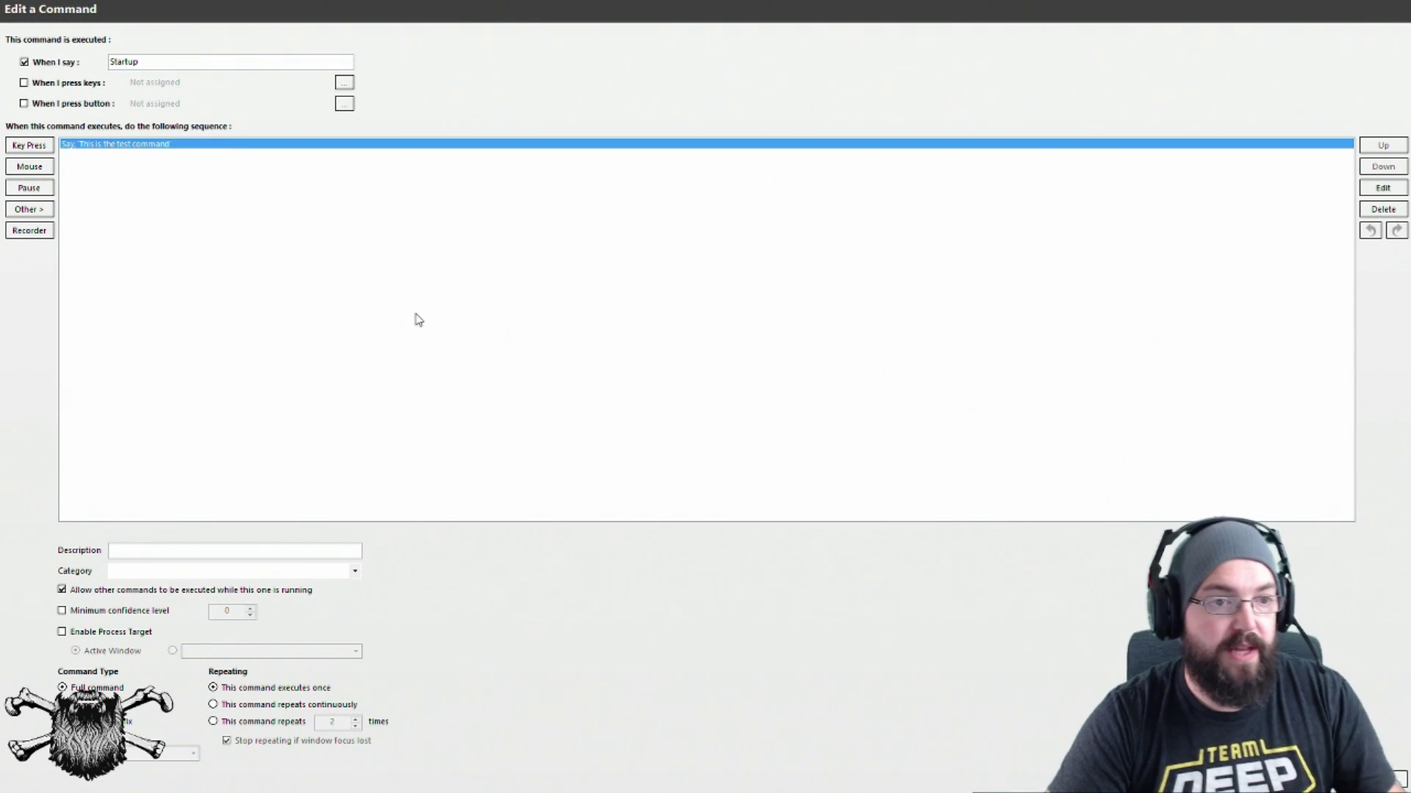
double_click(121, 146)
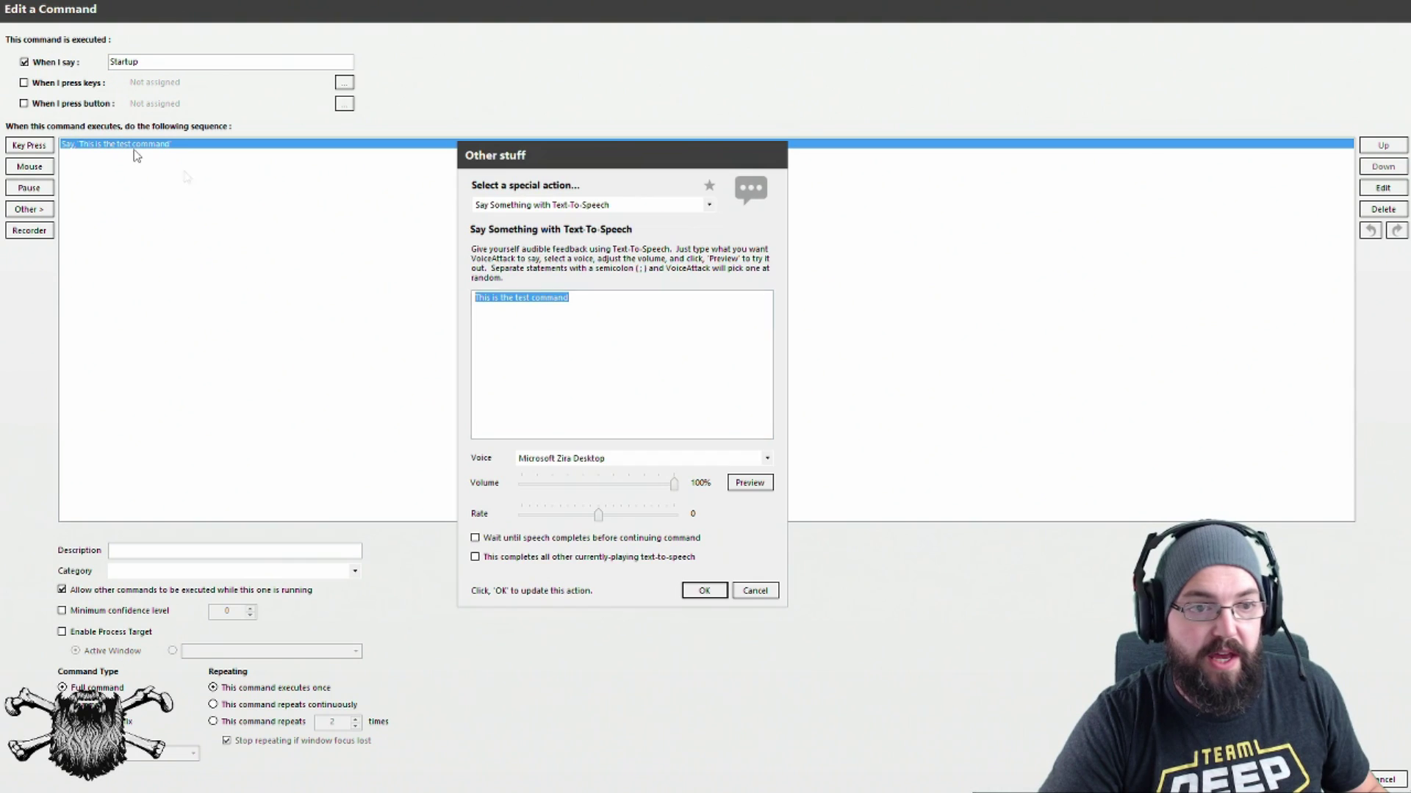
text(Welcome)
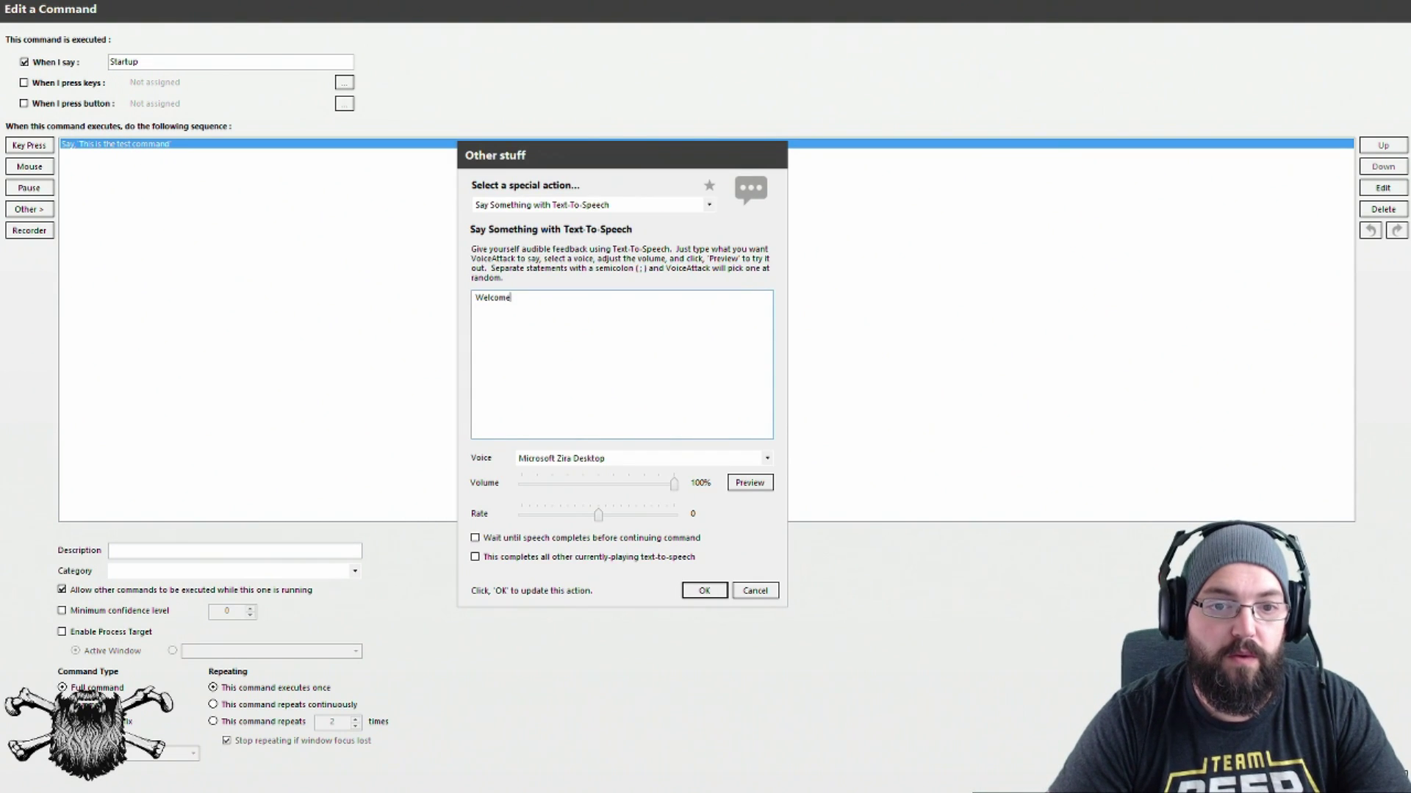
text( Capta)
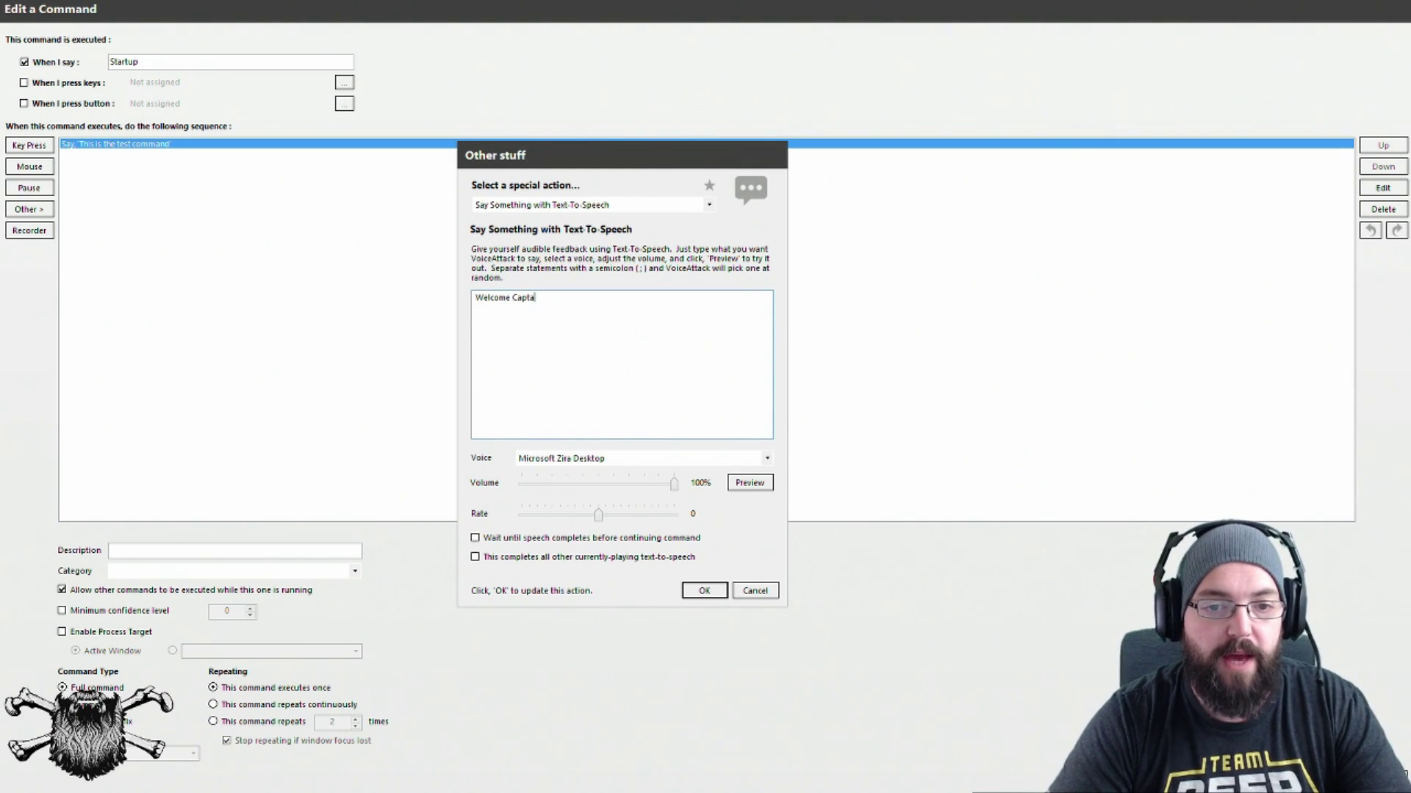
text(in)
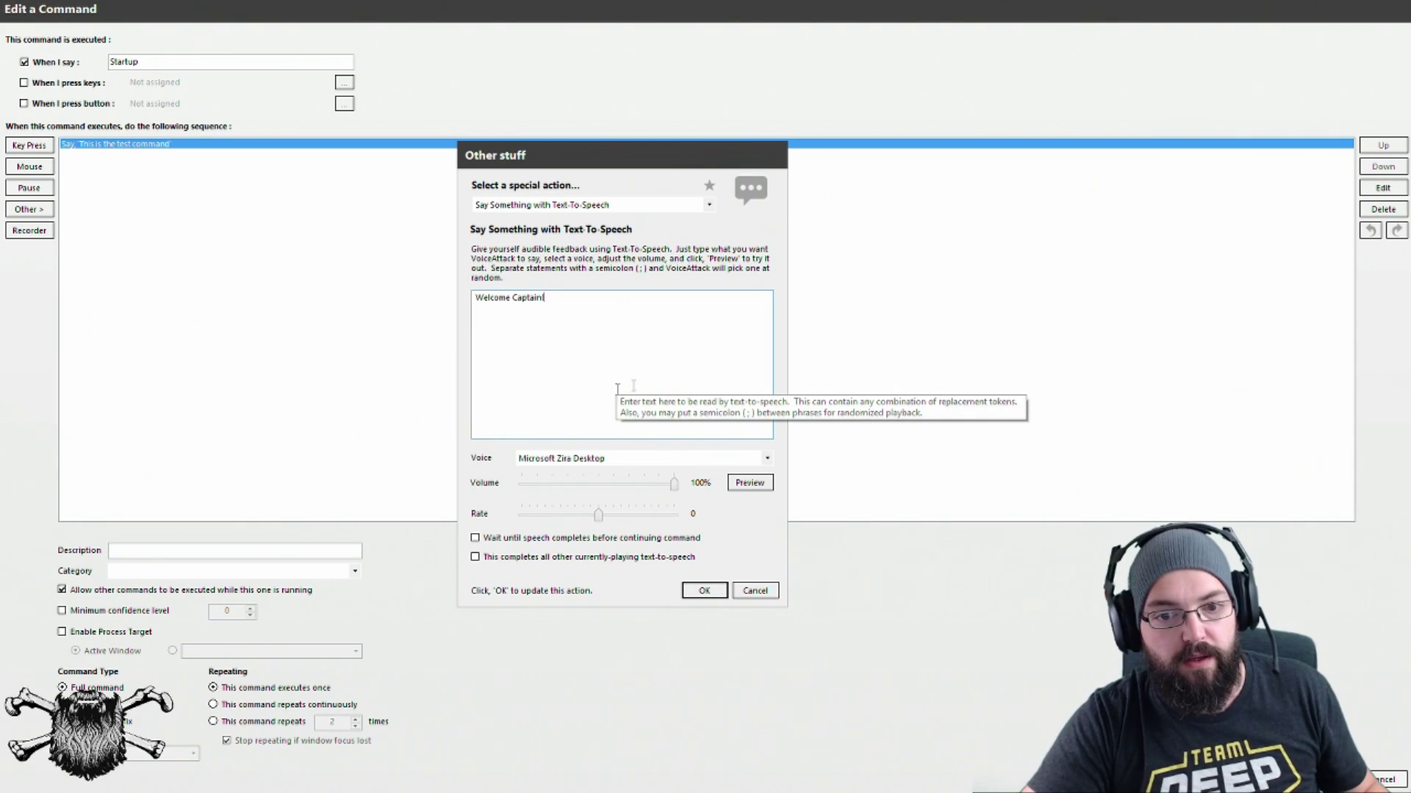
click(753, 486)
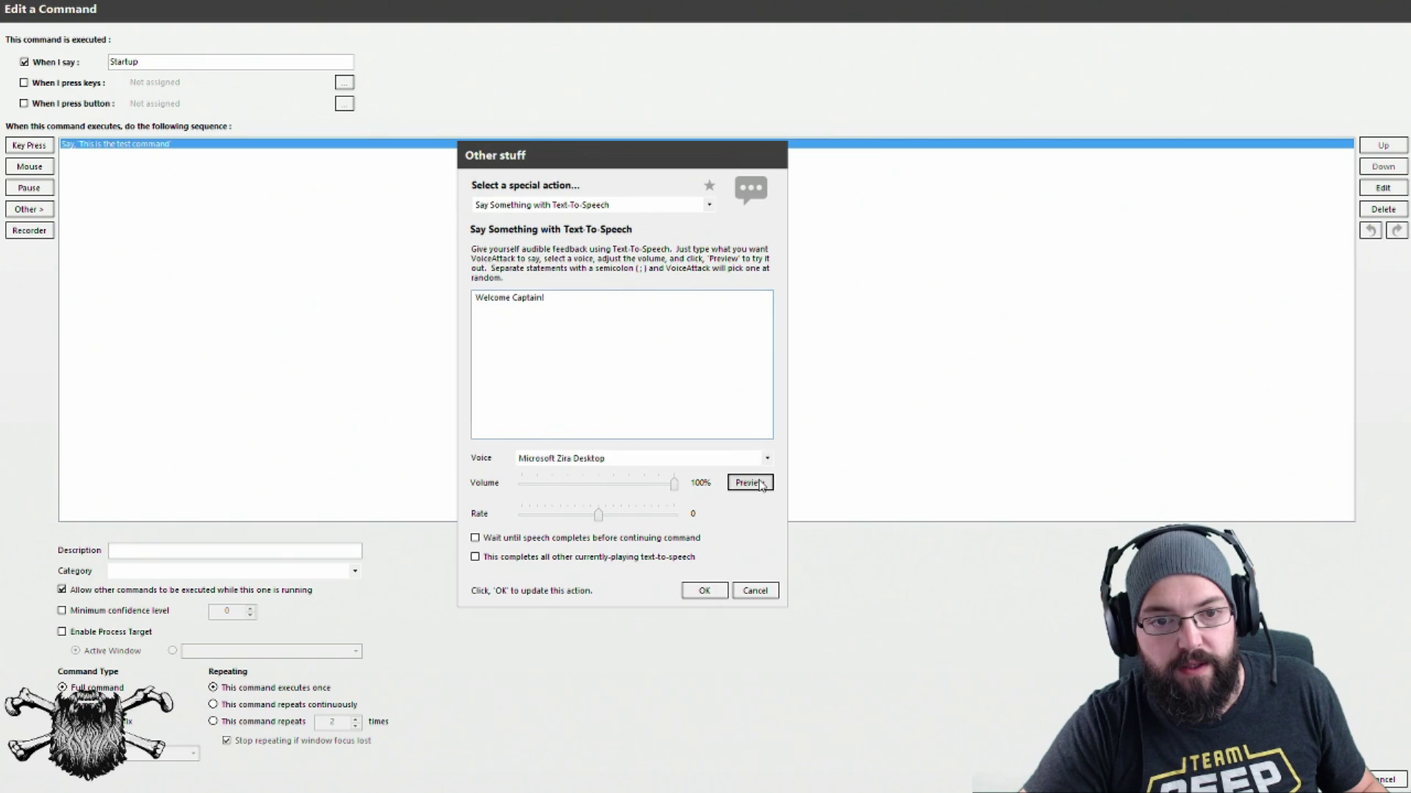
click(705, 591)
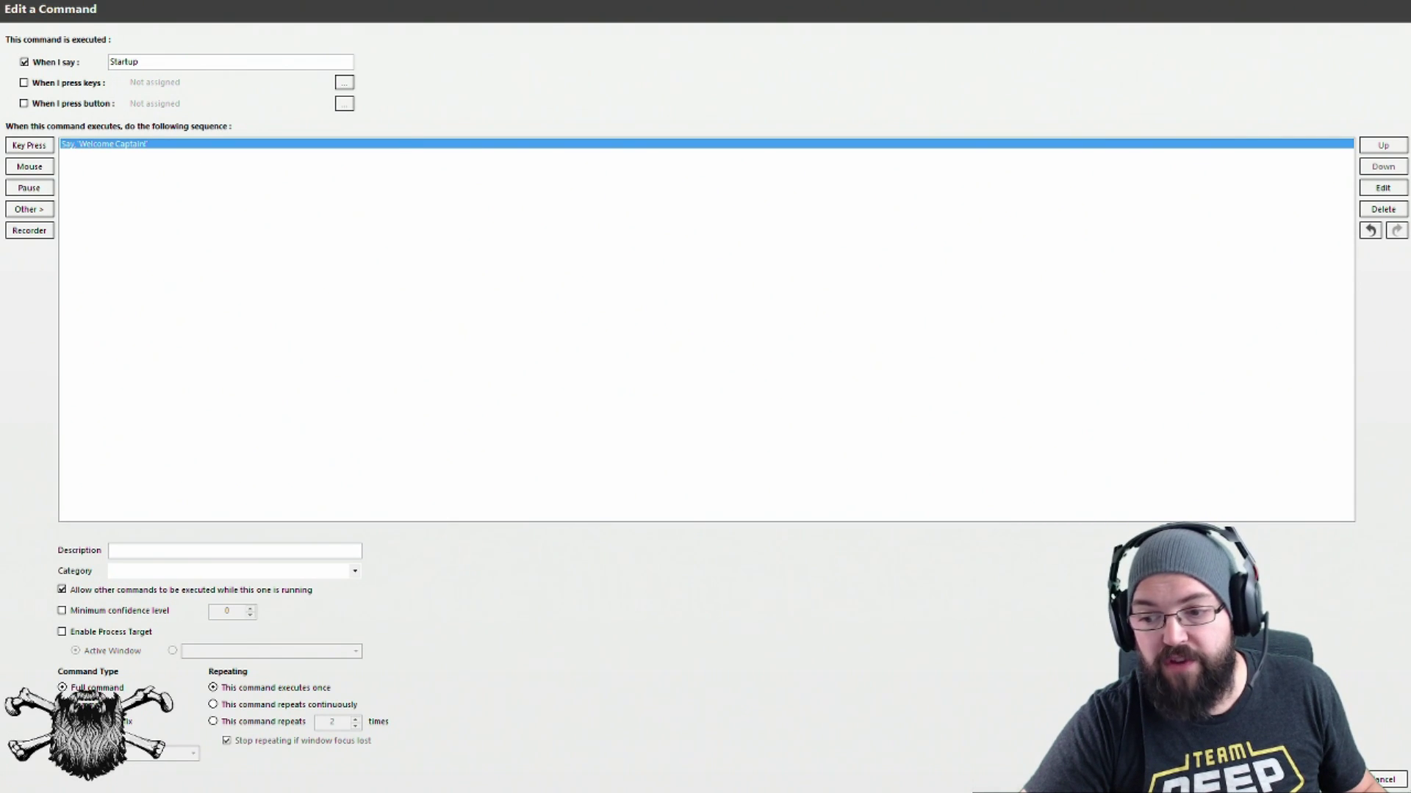
click(1322, 780)
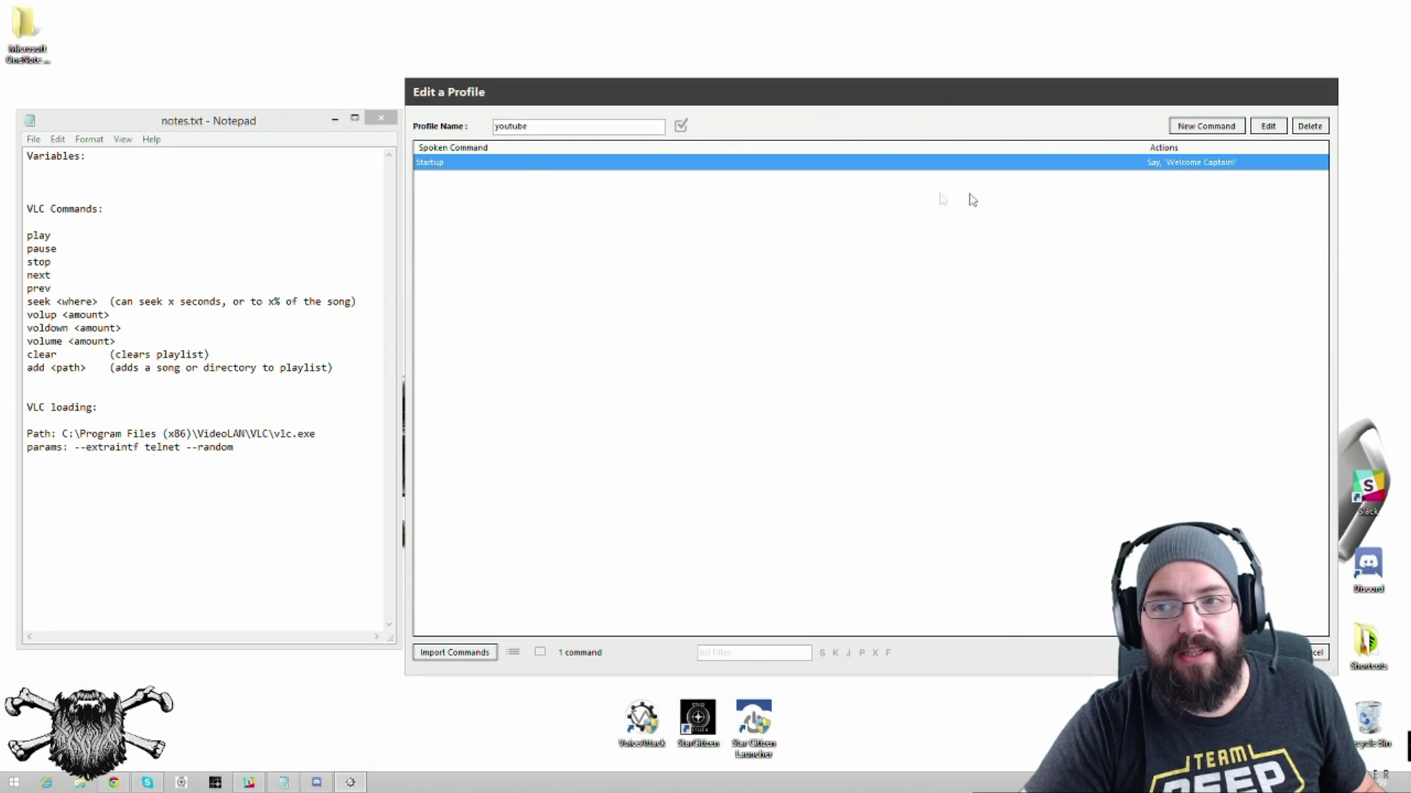
Step: Create a new command in the youtube profile with the spoken phrase "Initialize Systems"
click(1206, 125)
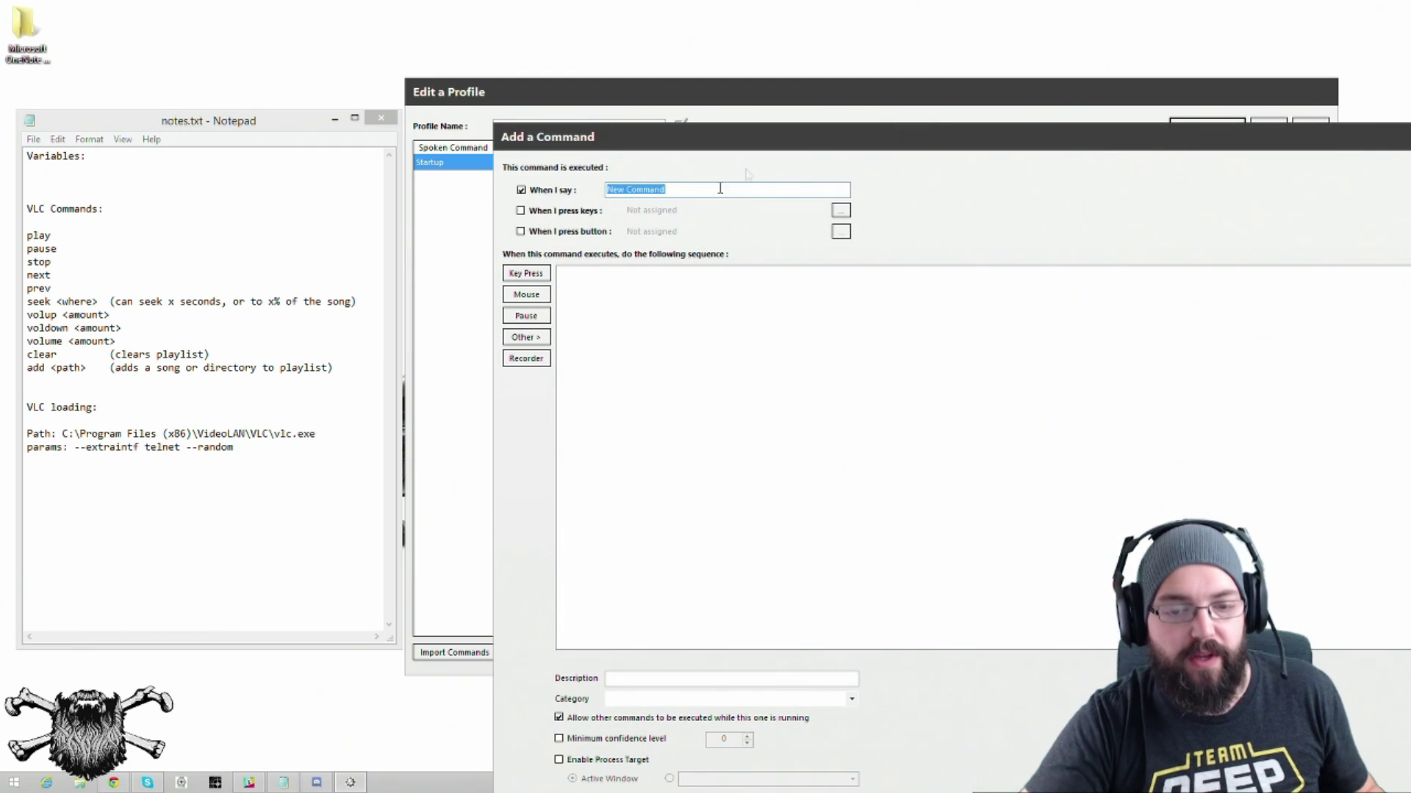
text(Initialize)
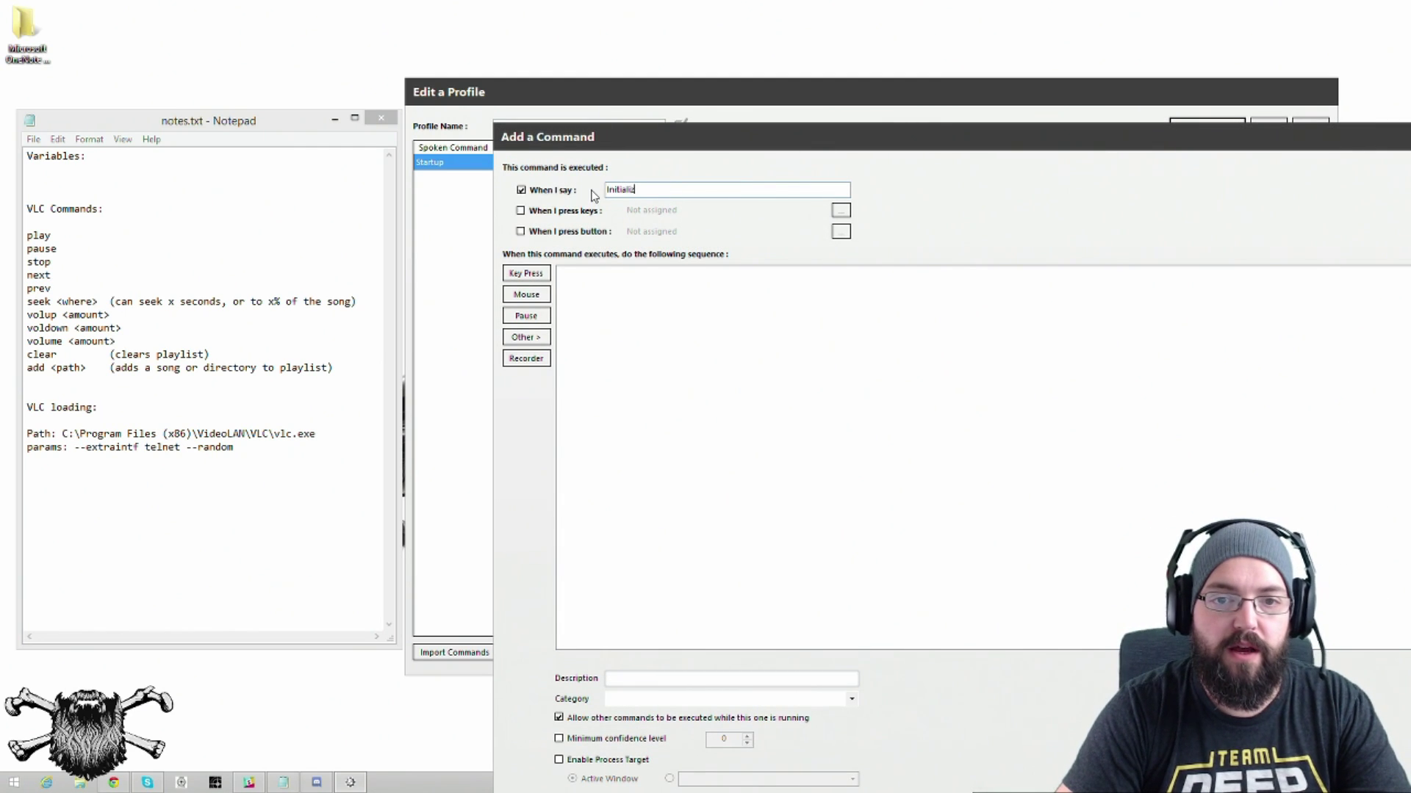
text( Systems)
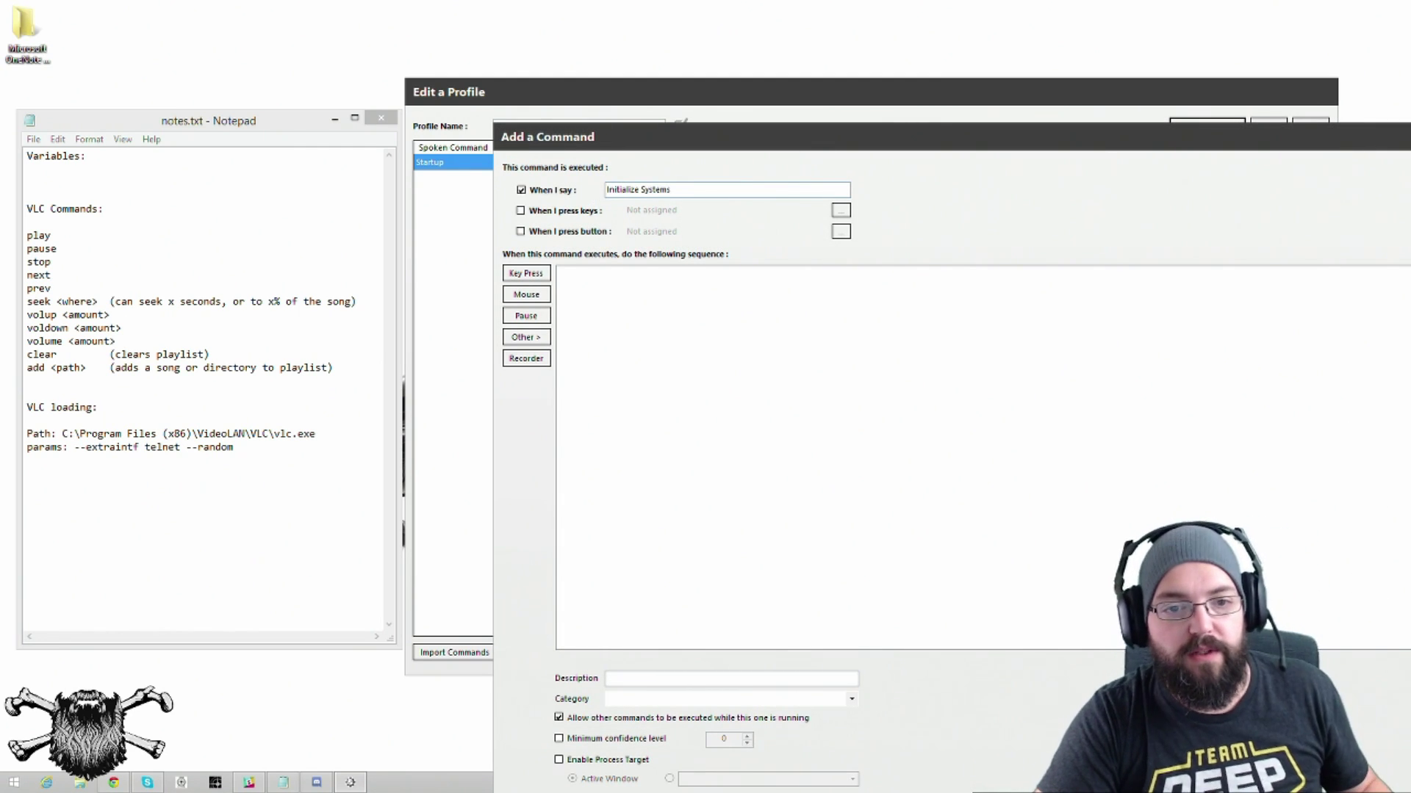
click(823, 356)
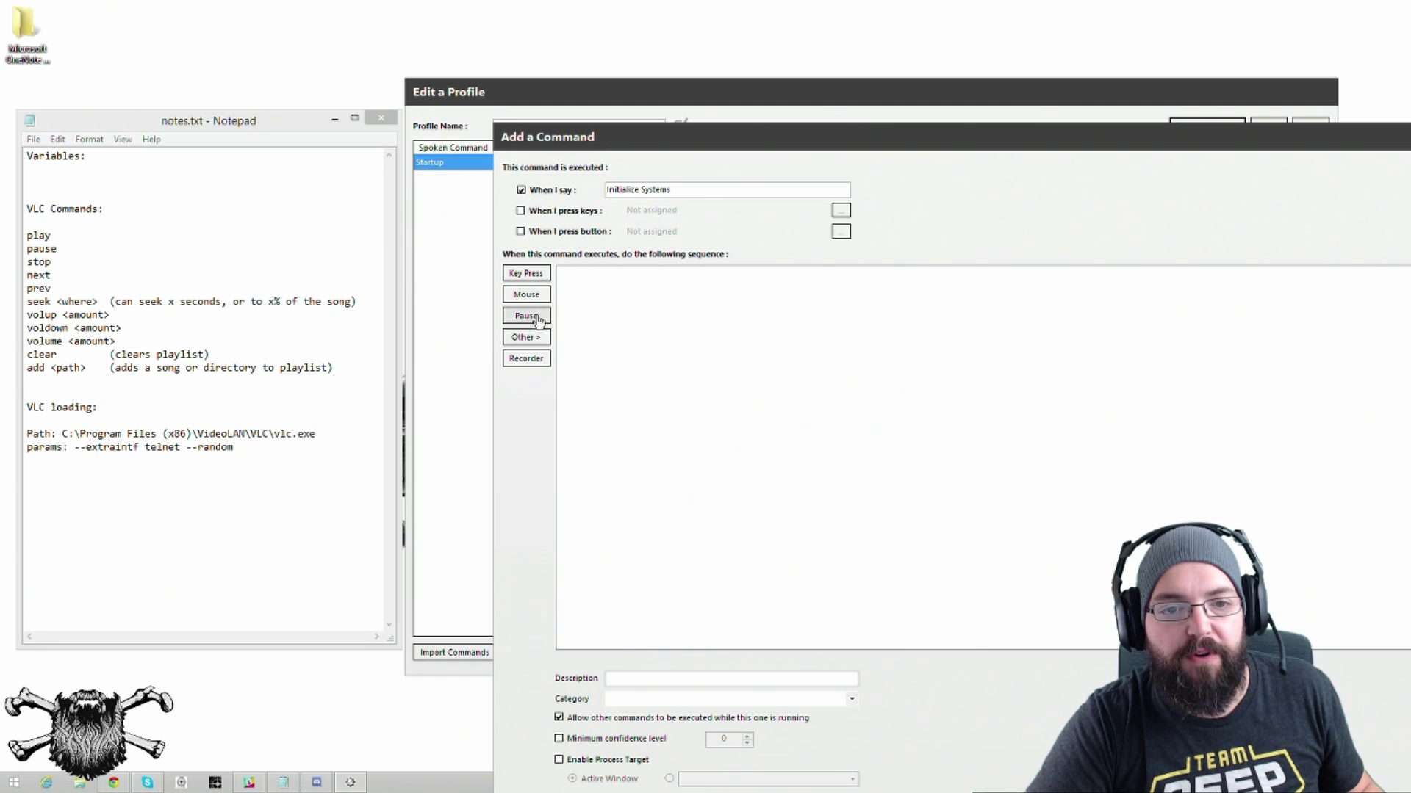
Step: Add a text-to-speech action saying "Initializing Systems!" to the new command, preview it, and save the command
click(526, 337)
mouse_move(632, 361)
click(772, 354)
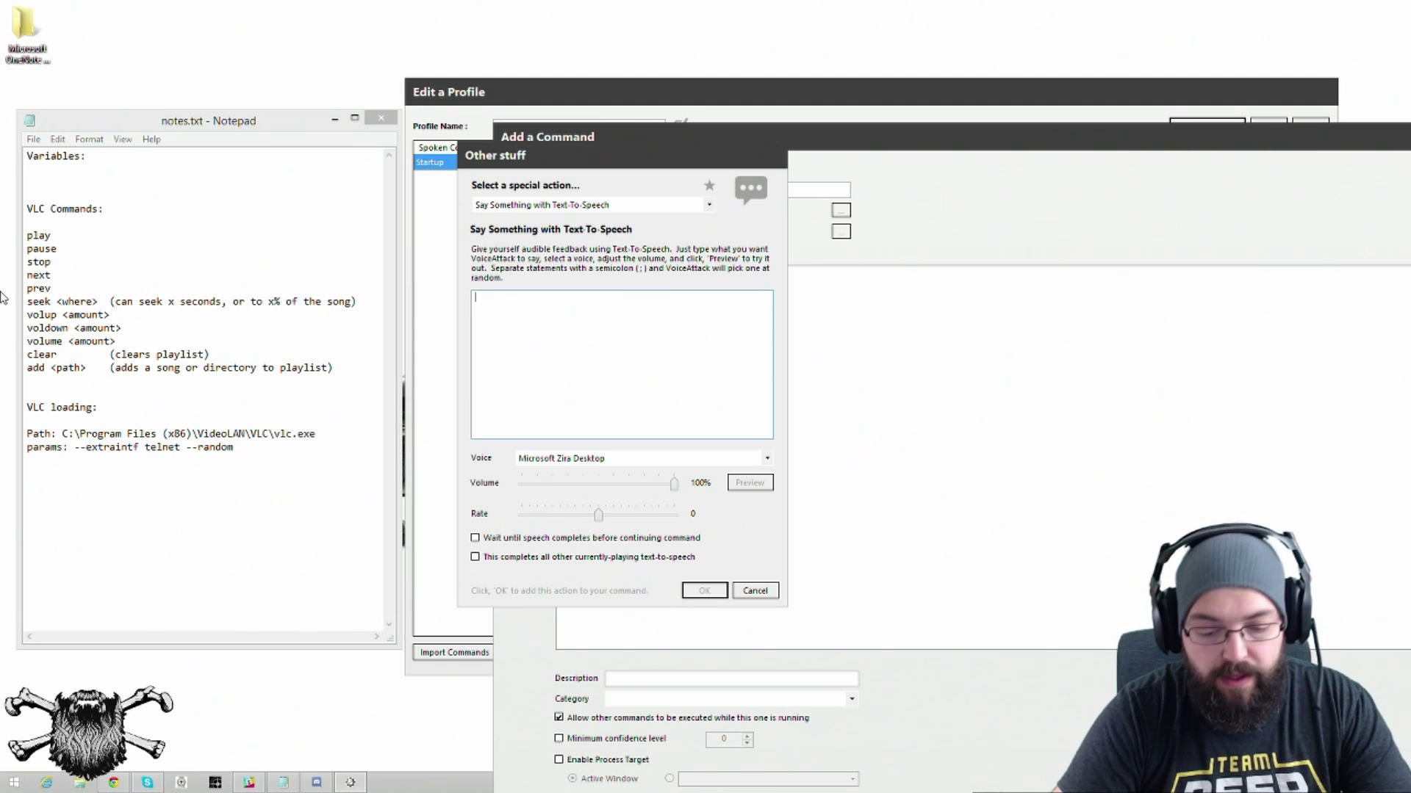
text(()
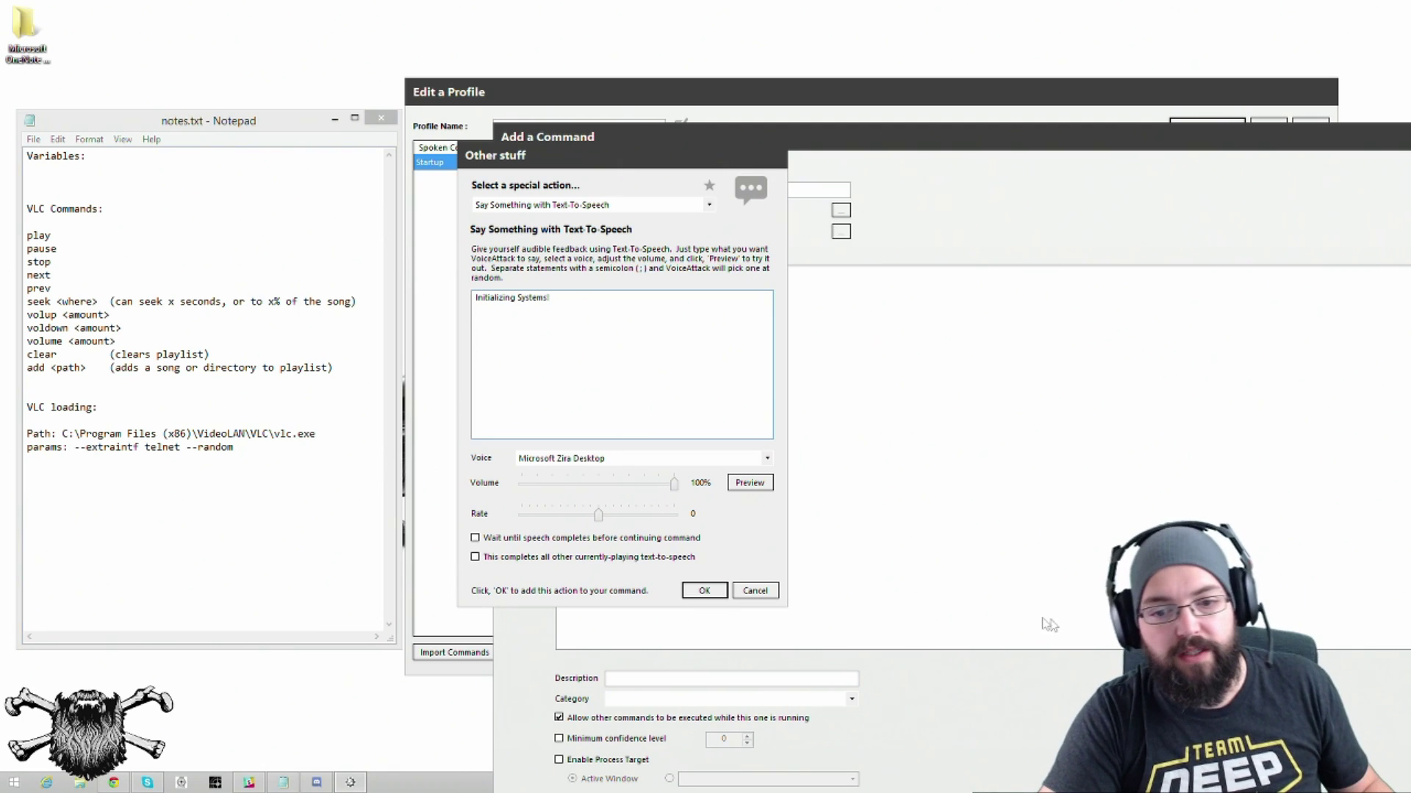
click(752, 485)
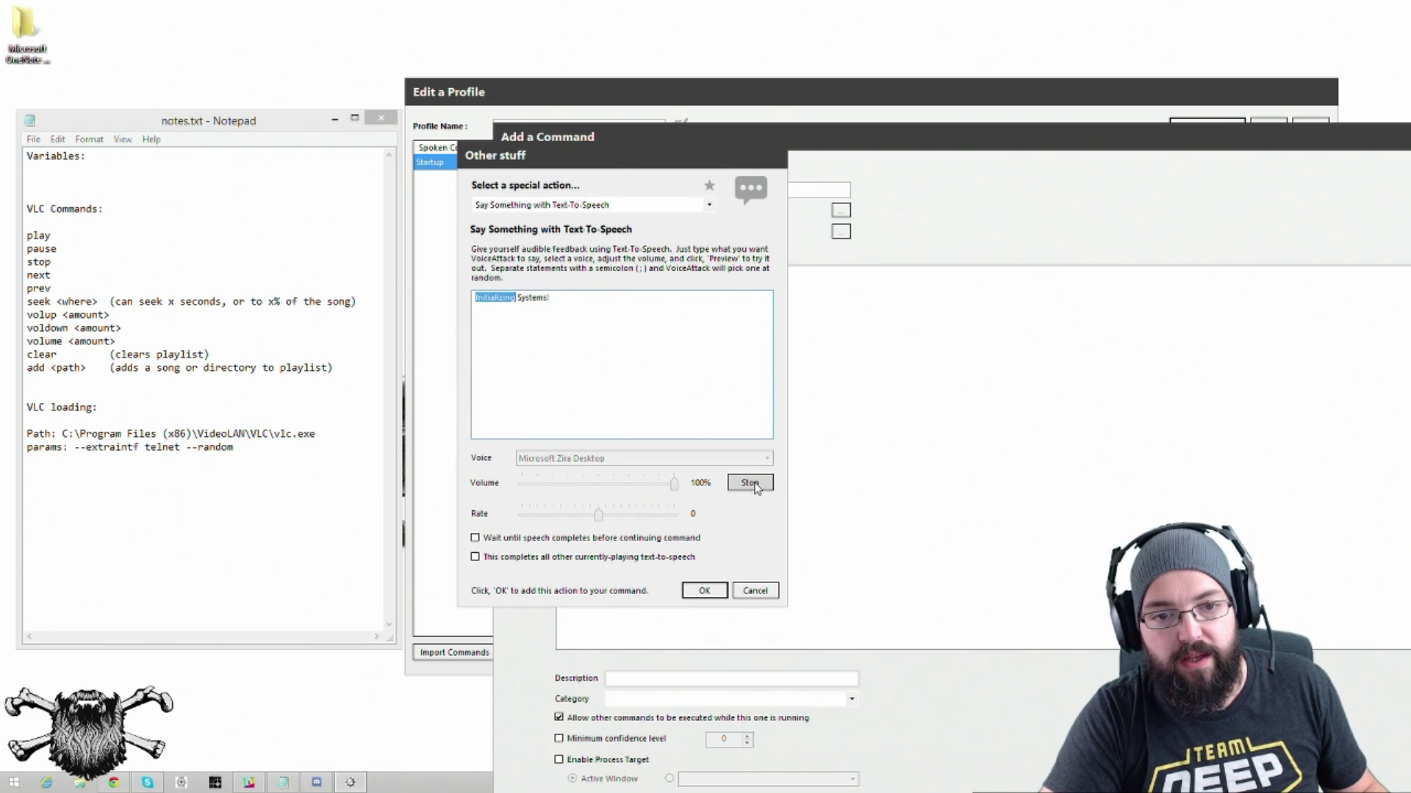
click(704, 591)
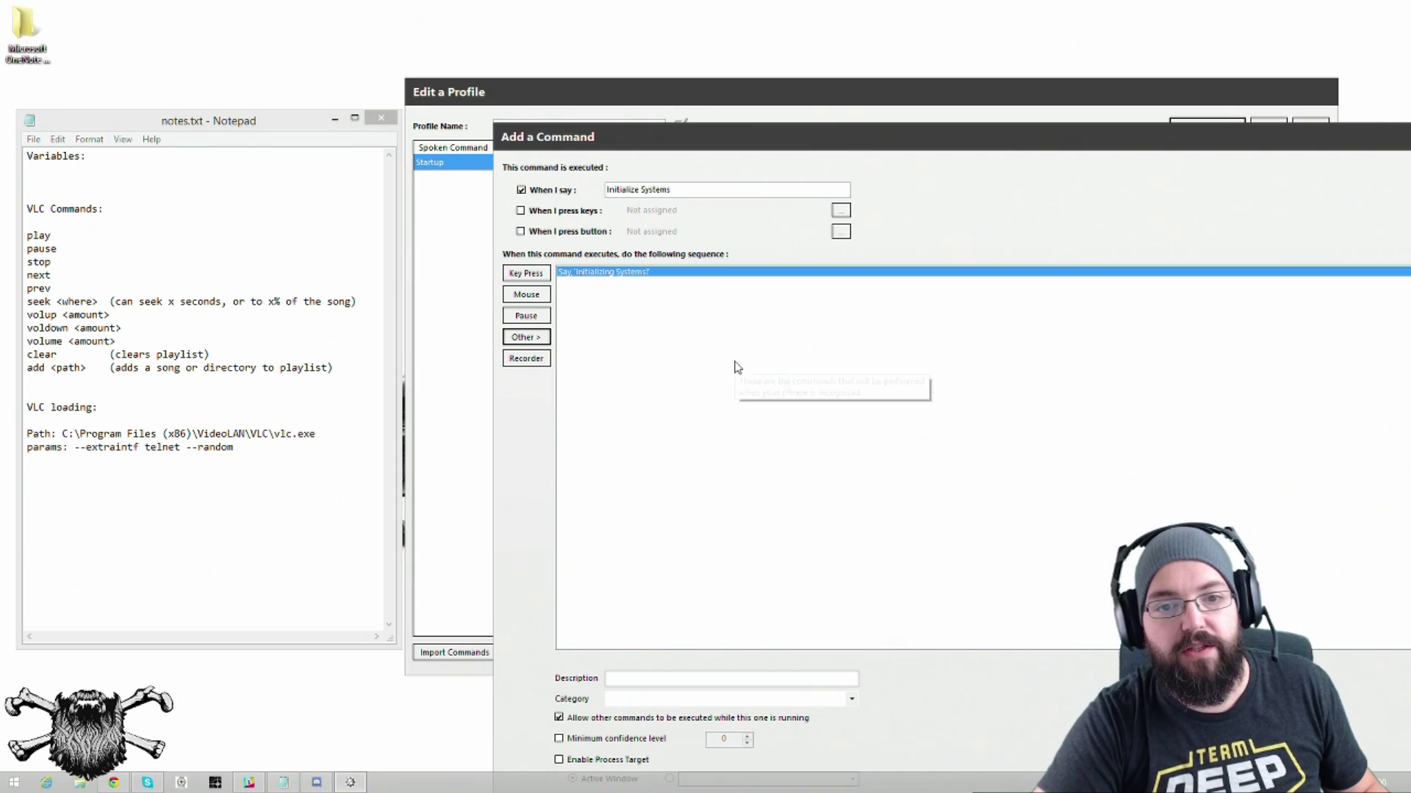
drag(844, 134, 352, 11)
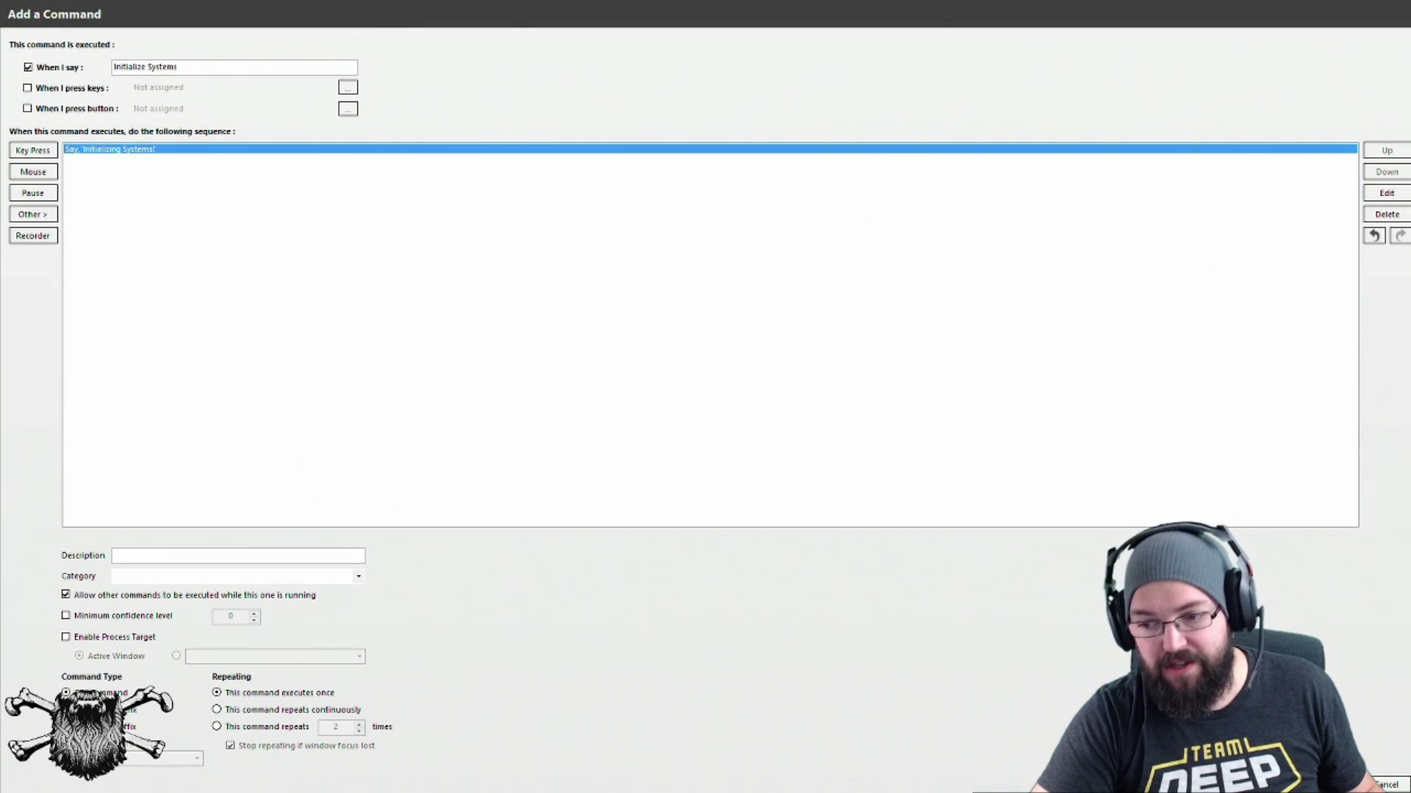
key(Return)
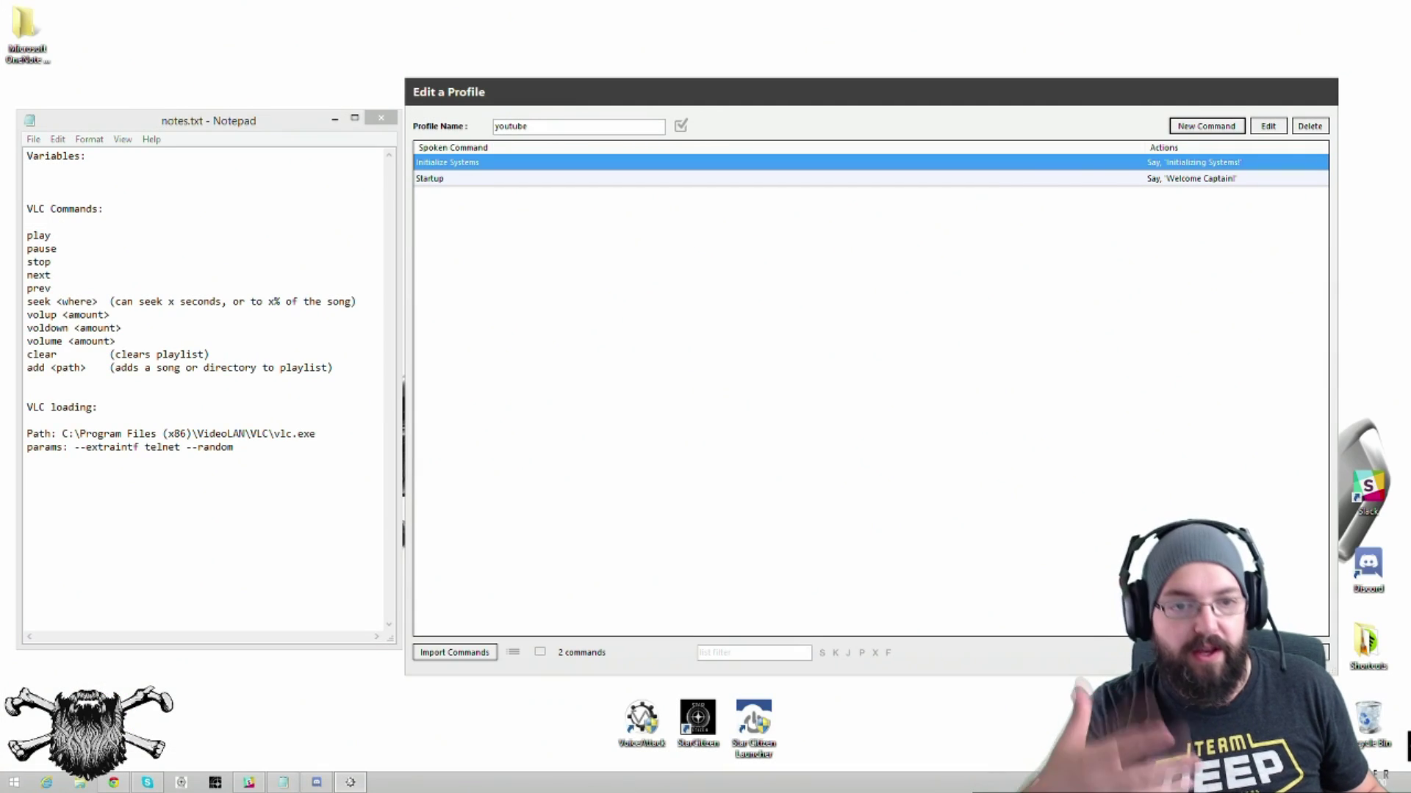
Step: Check in the profile options which command is executed each time the youtube profile is loaded
click(476, 182)
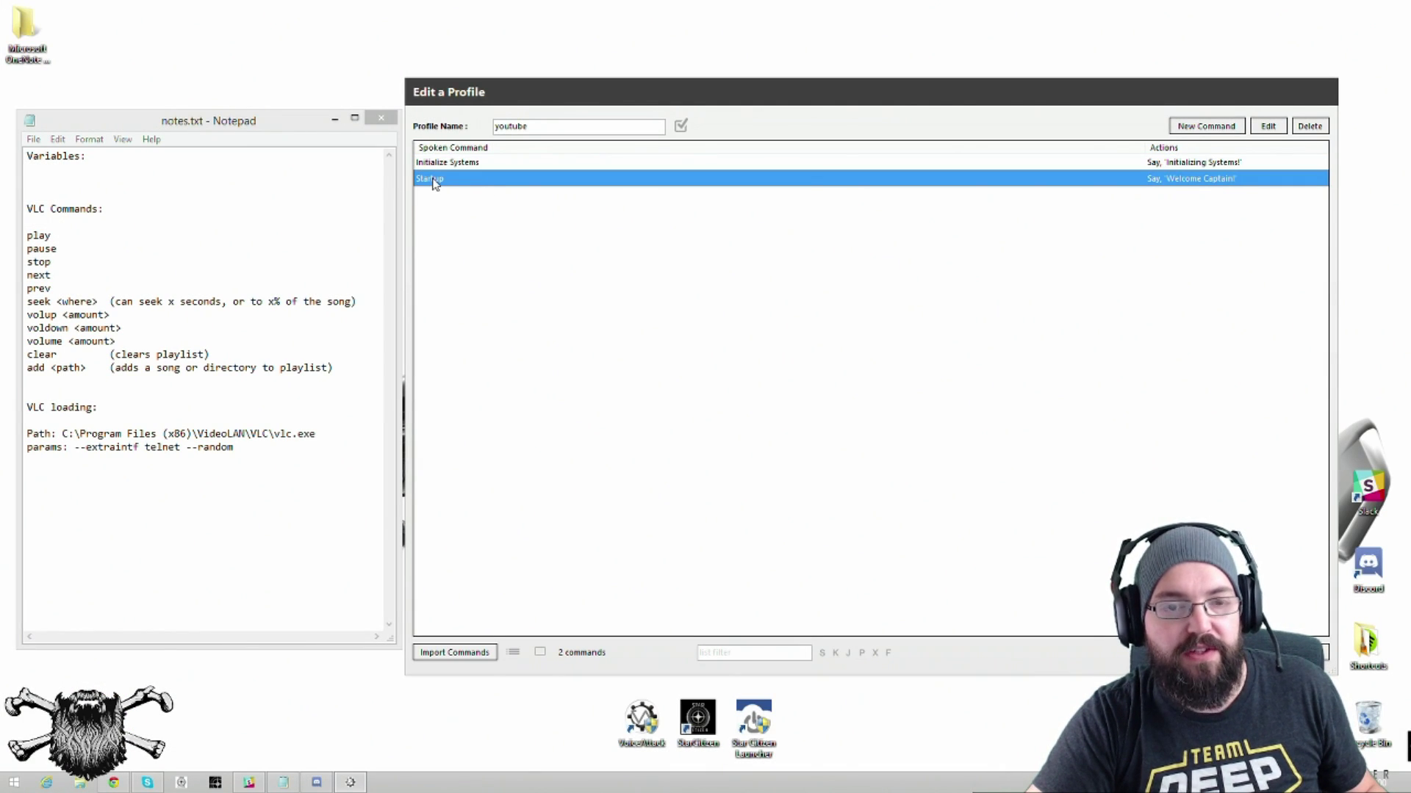
click(680, 126)
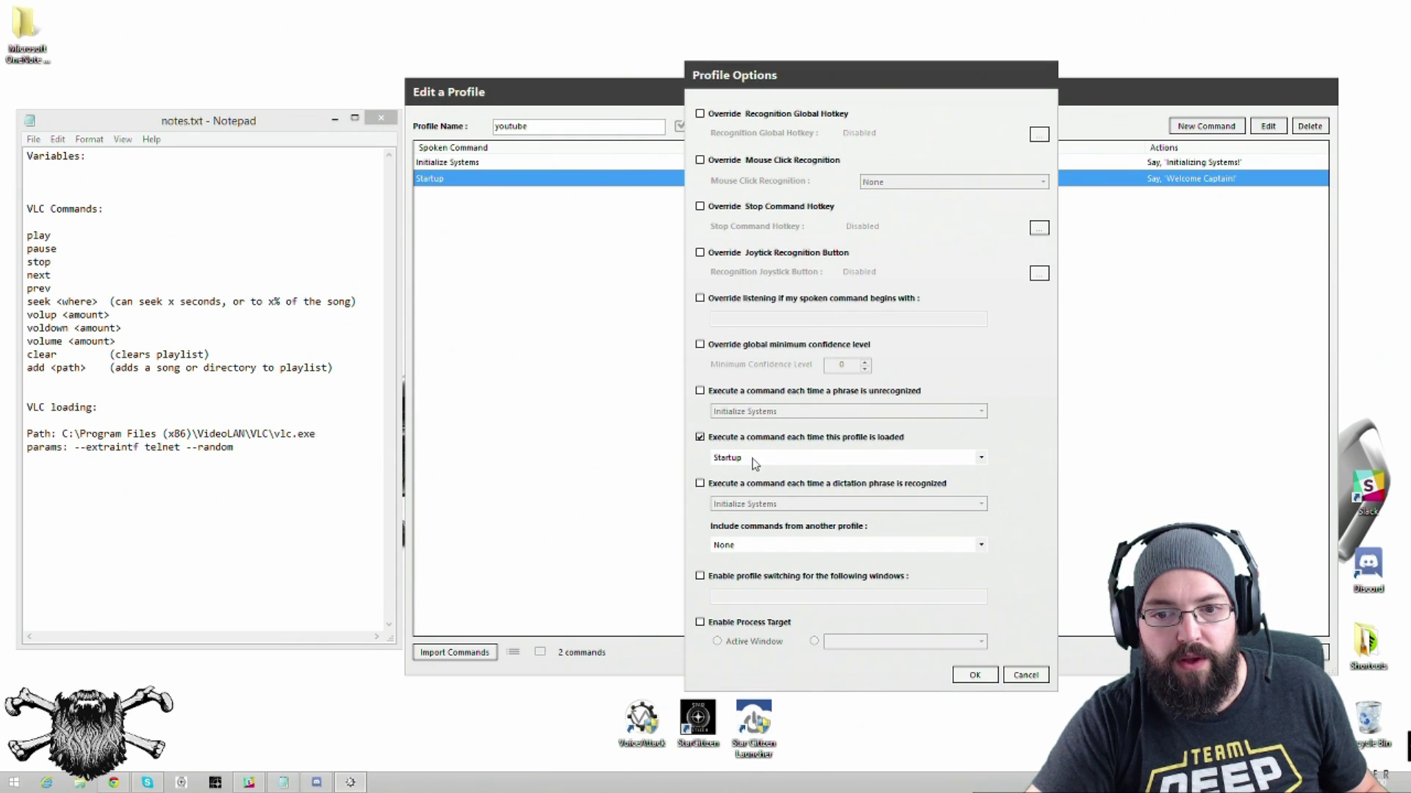
click(974, 675)
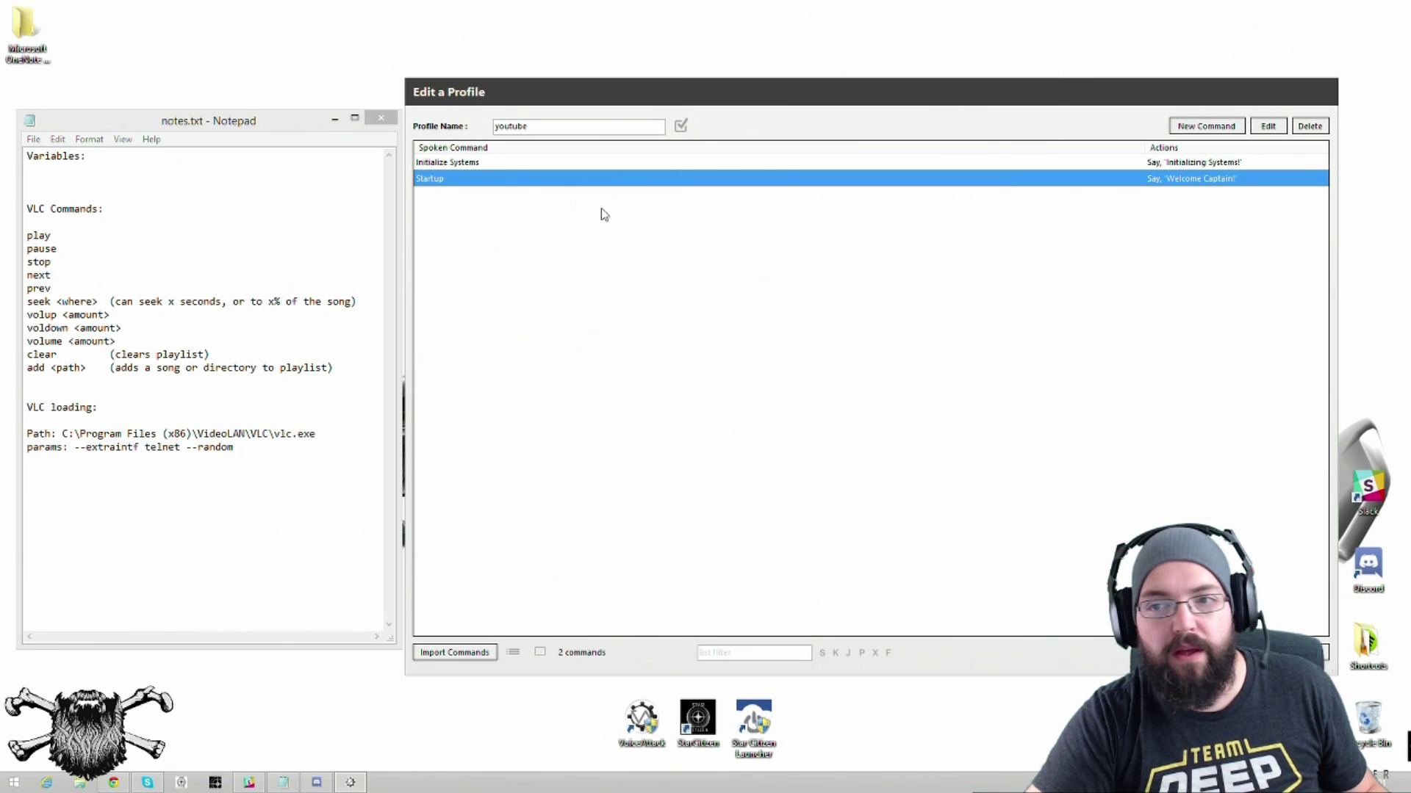
Step: Make the Startup command also execute "Initialize Systems" and wait until it completes, saving the command and the profile
double_click(544, 183)
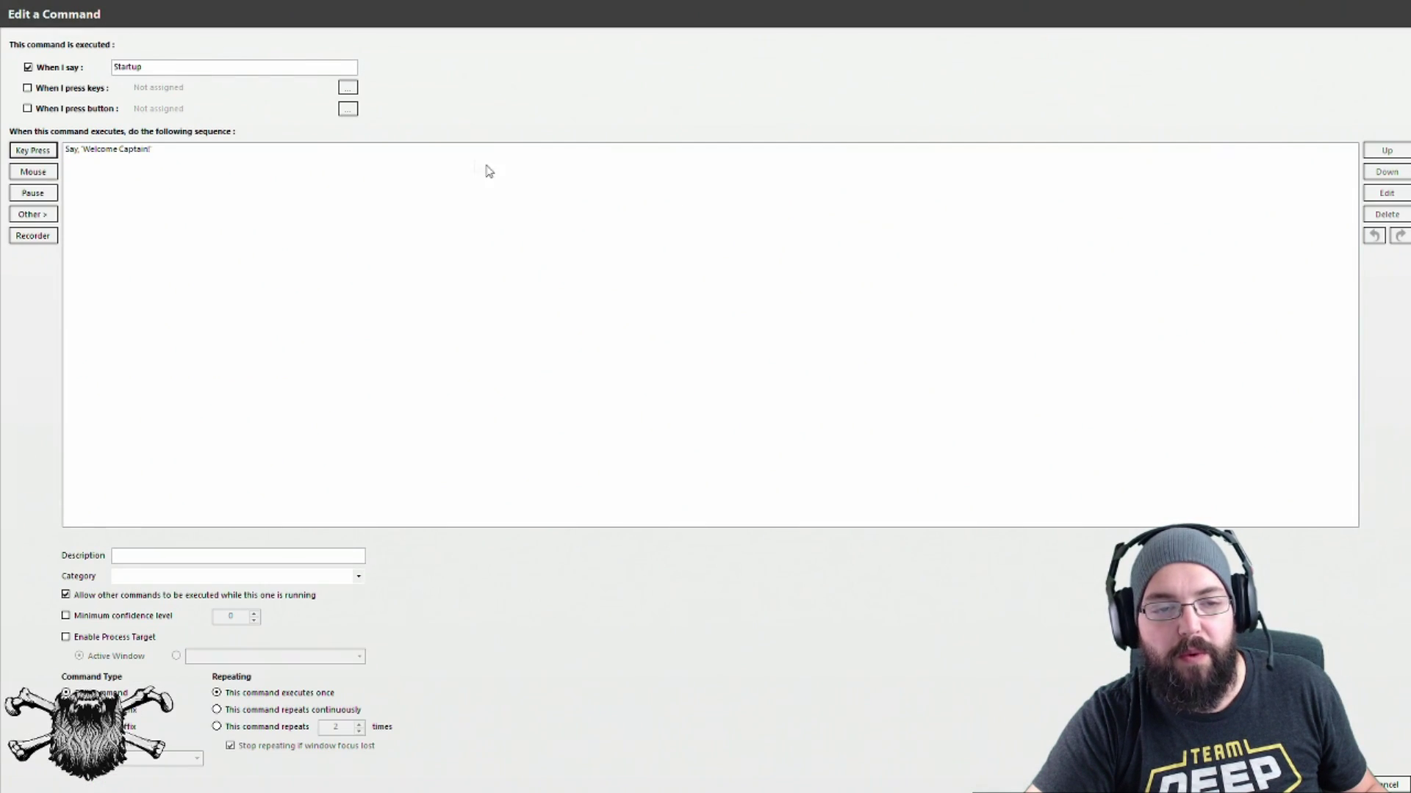
click(37, 212)
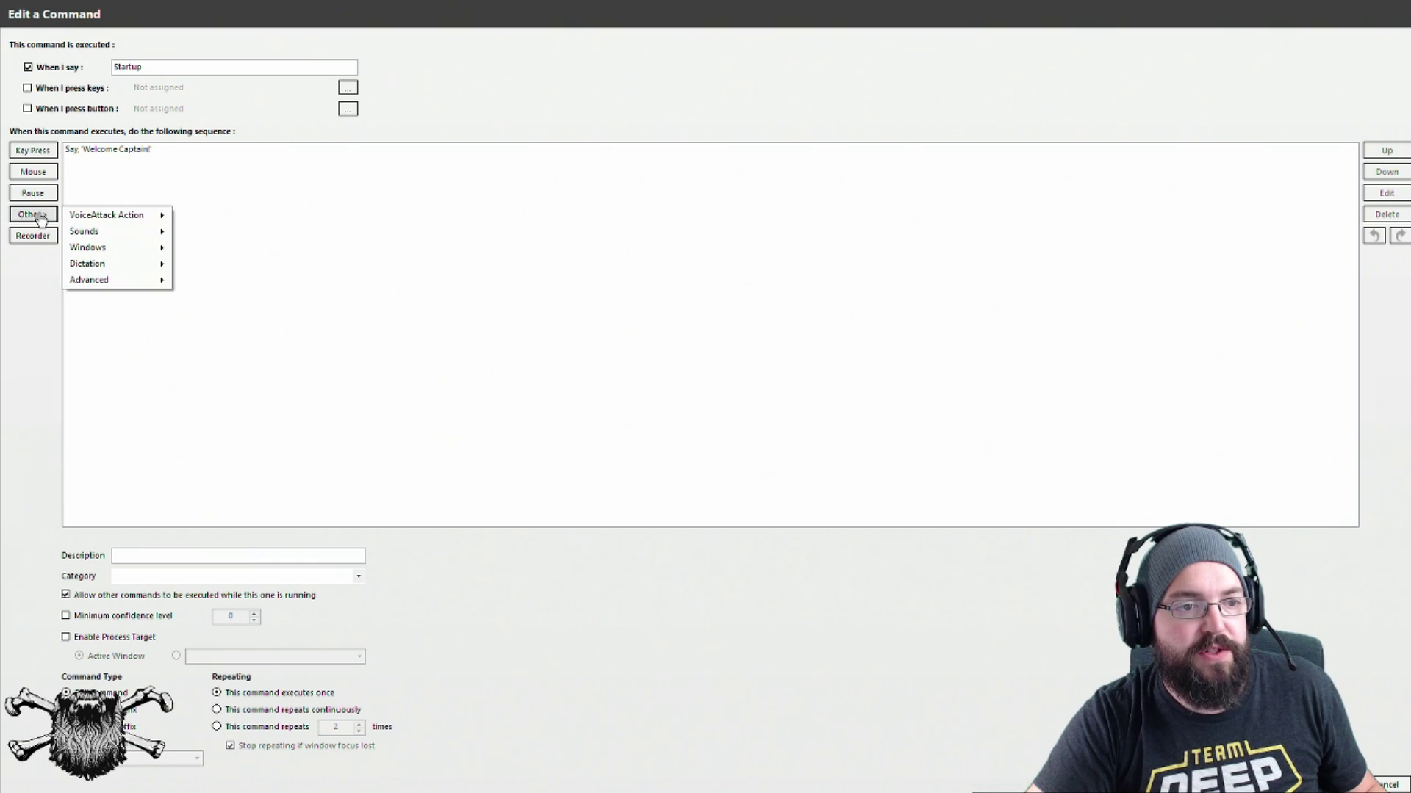
mouse_move(125, 217)
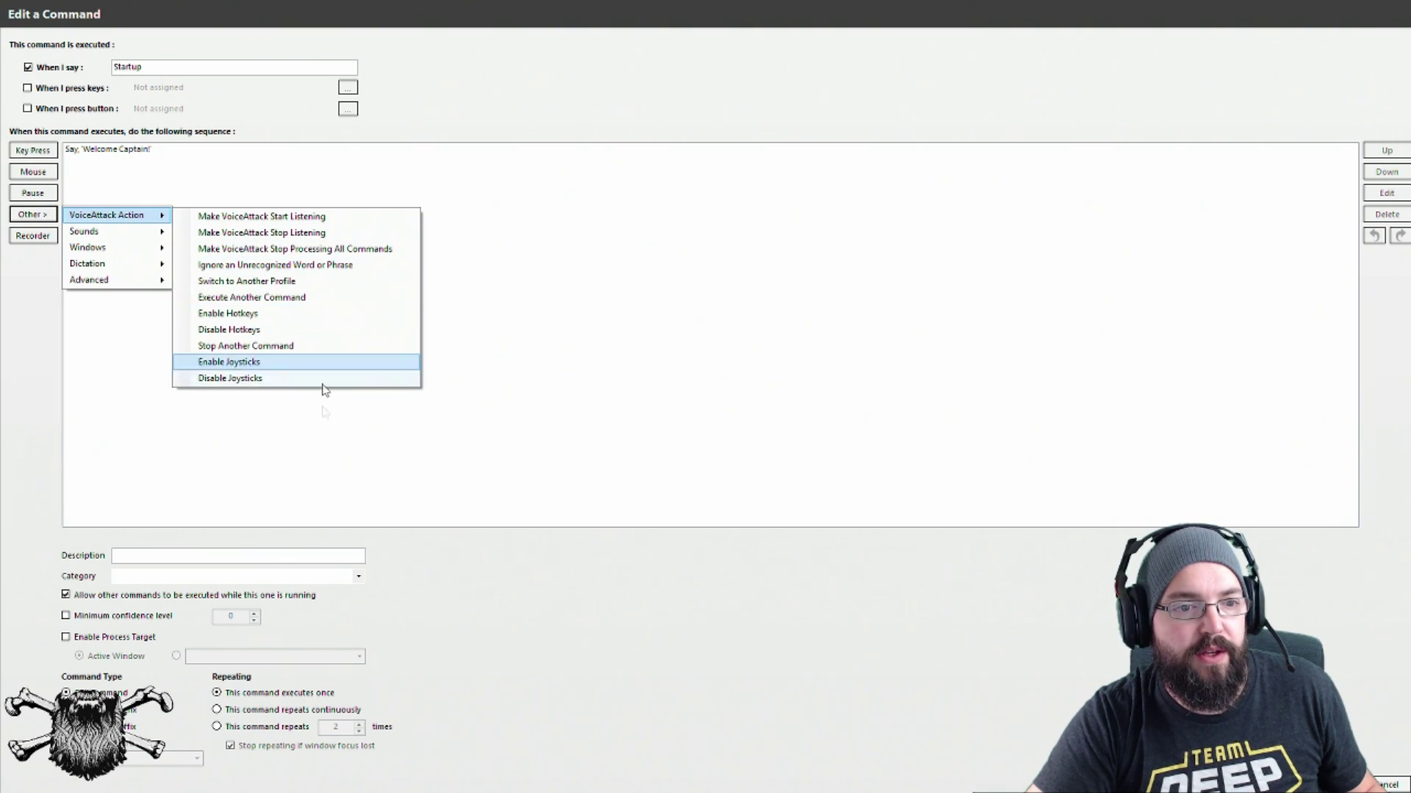
click(241, 298)
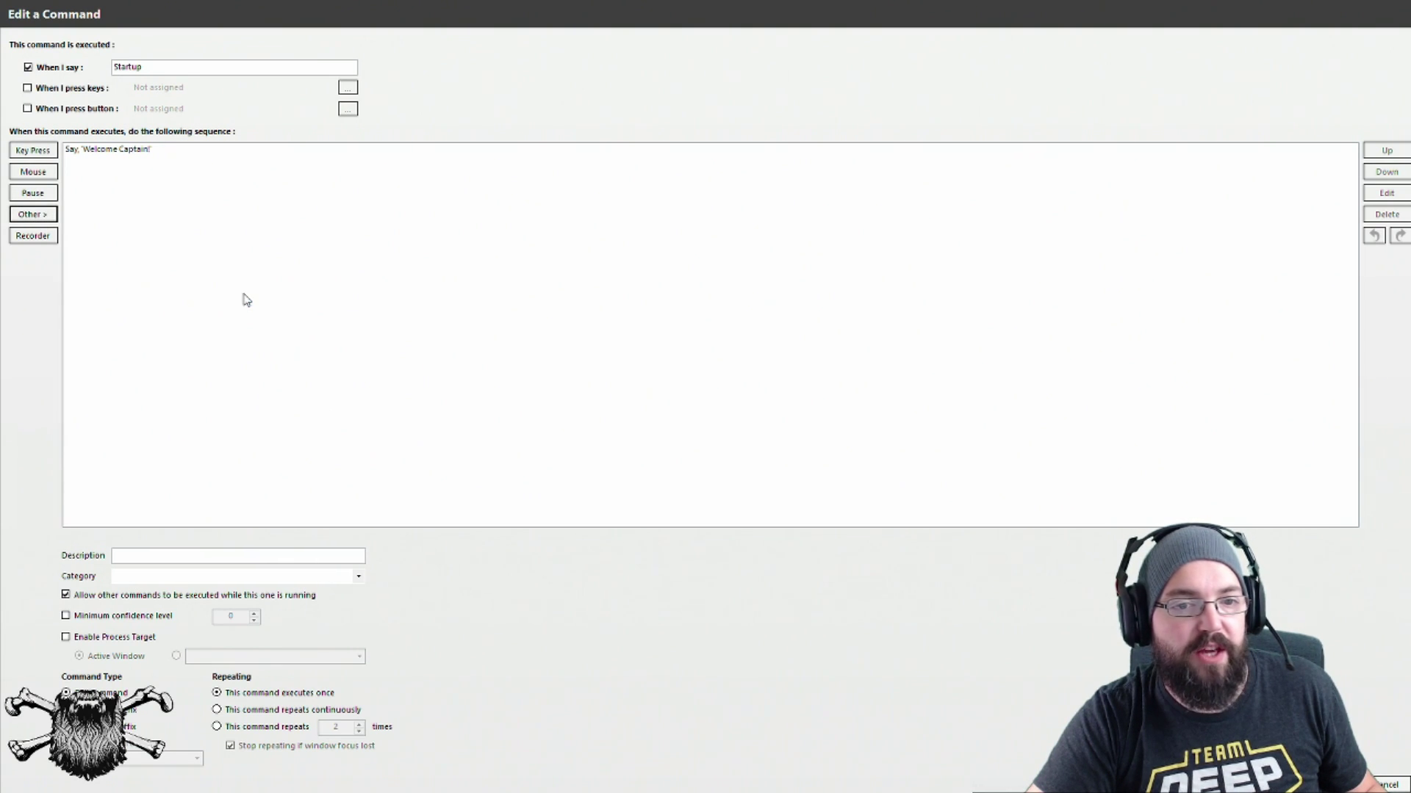
click(760, 298)
click(759, 299)
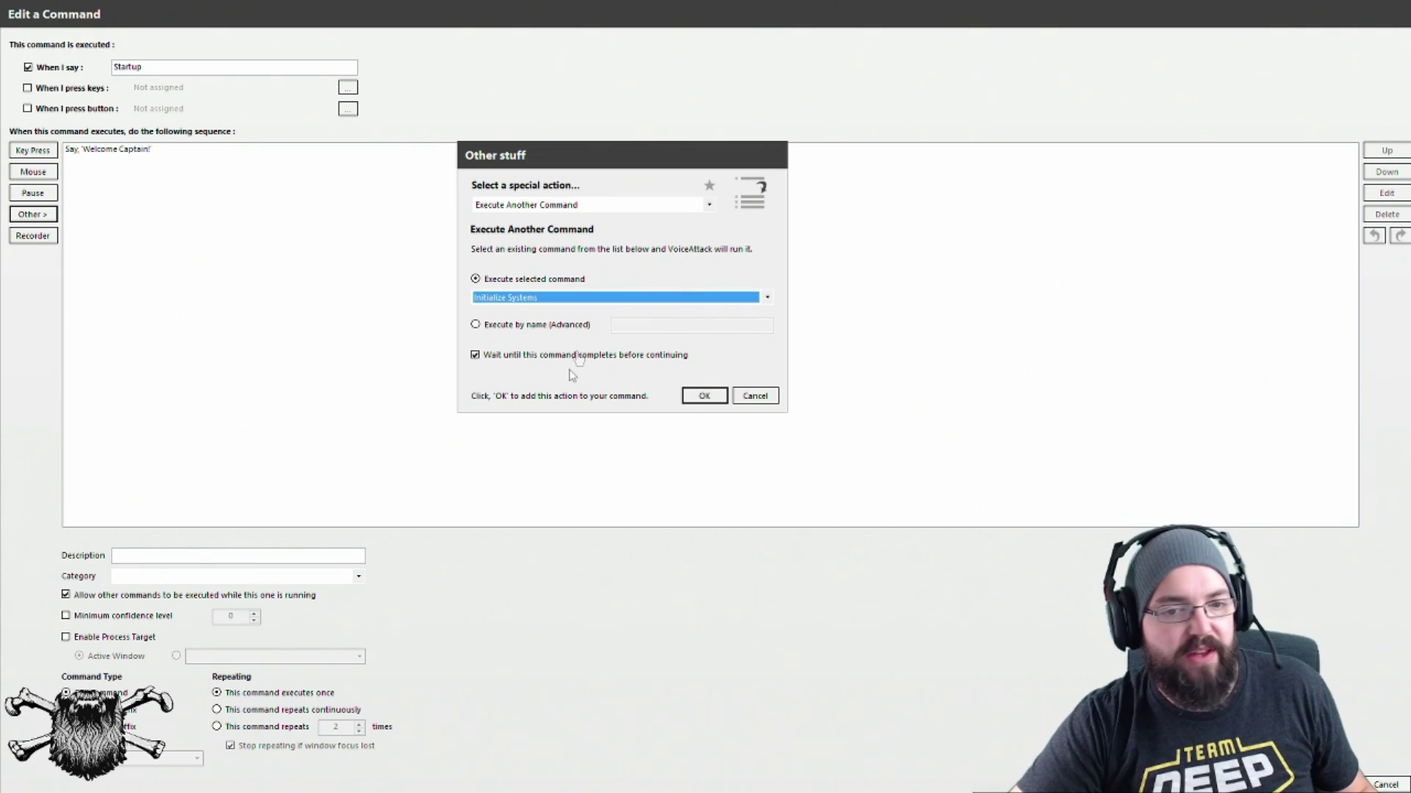
click(704, 396)
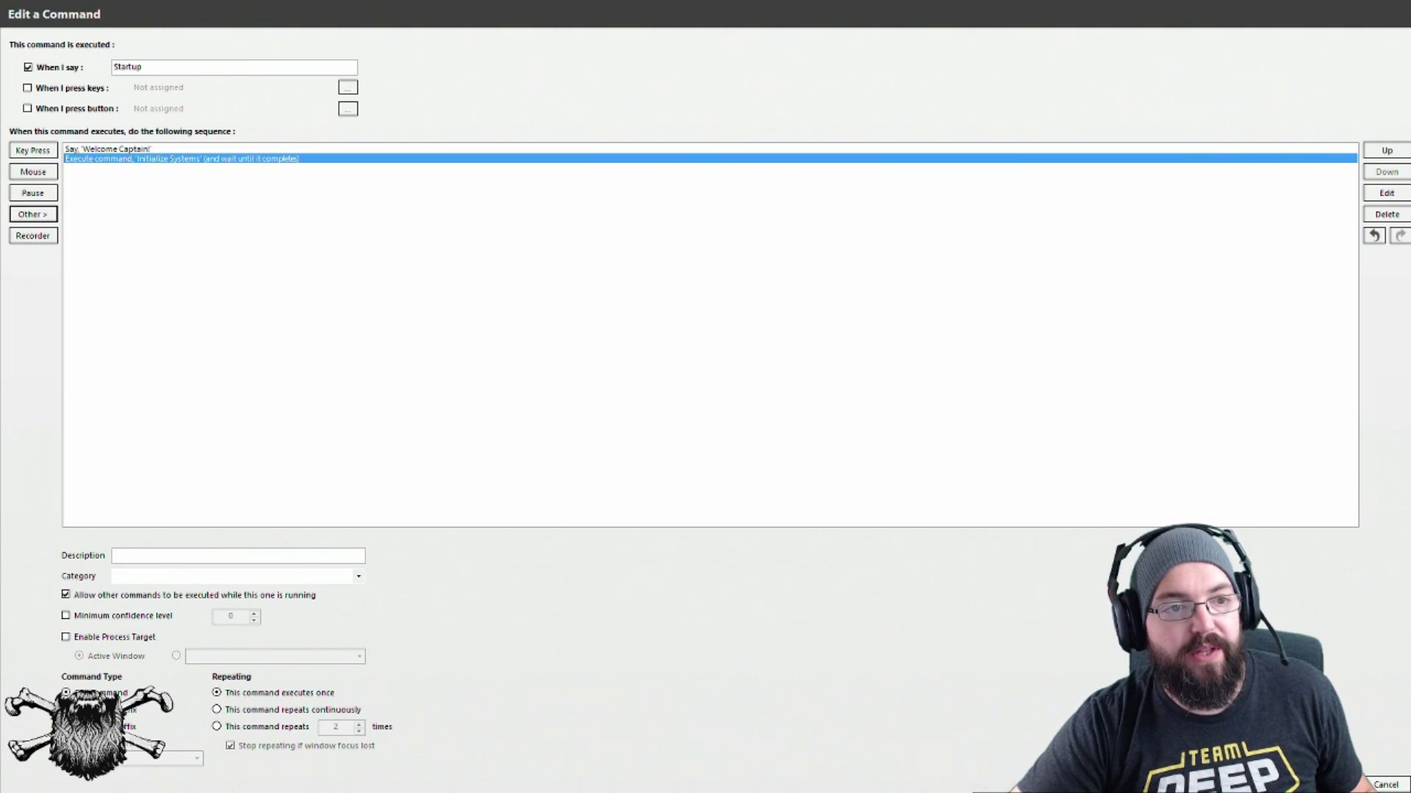
click(1333, 784)
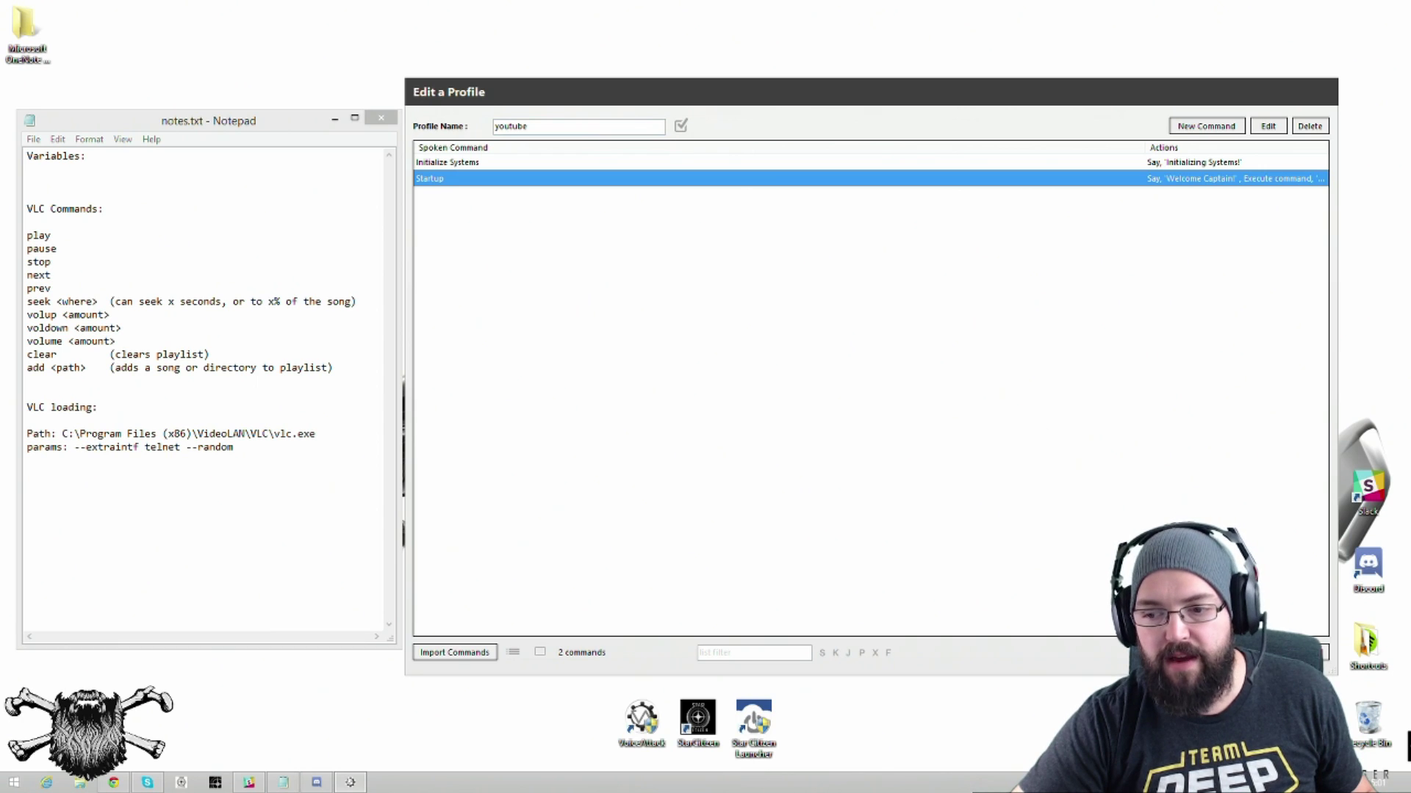
click(1304, 652)
Step: Switch to My Profile and back to the youtube profile to test its Startup command
click(707, 345)
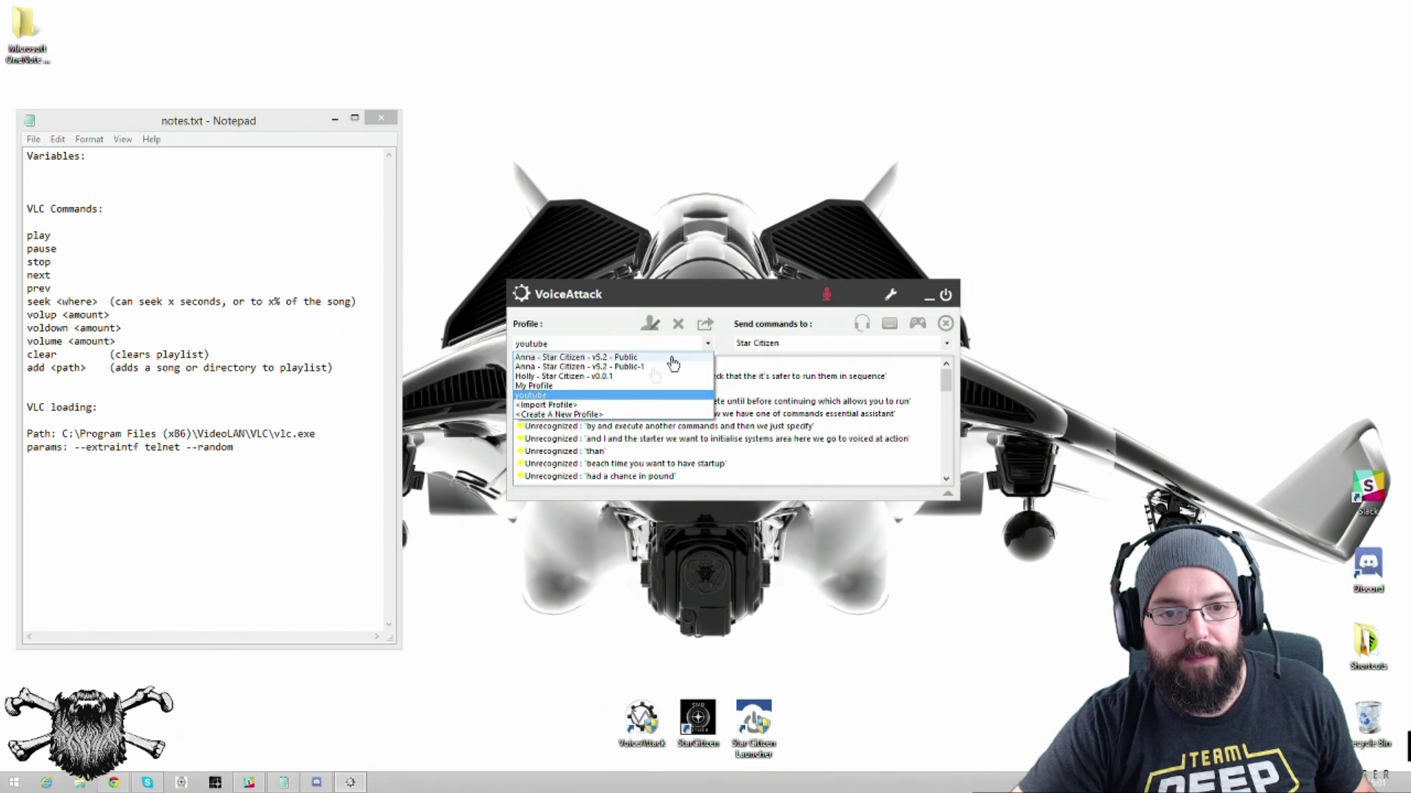
click(588, 387)
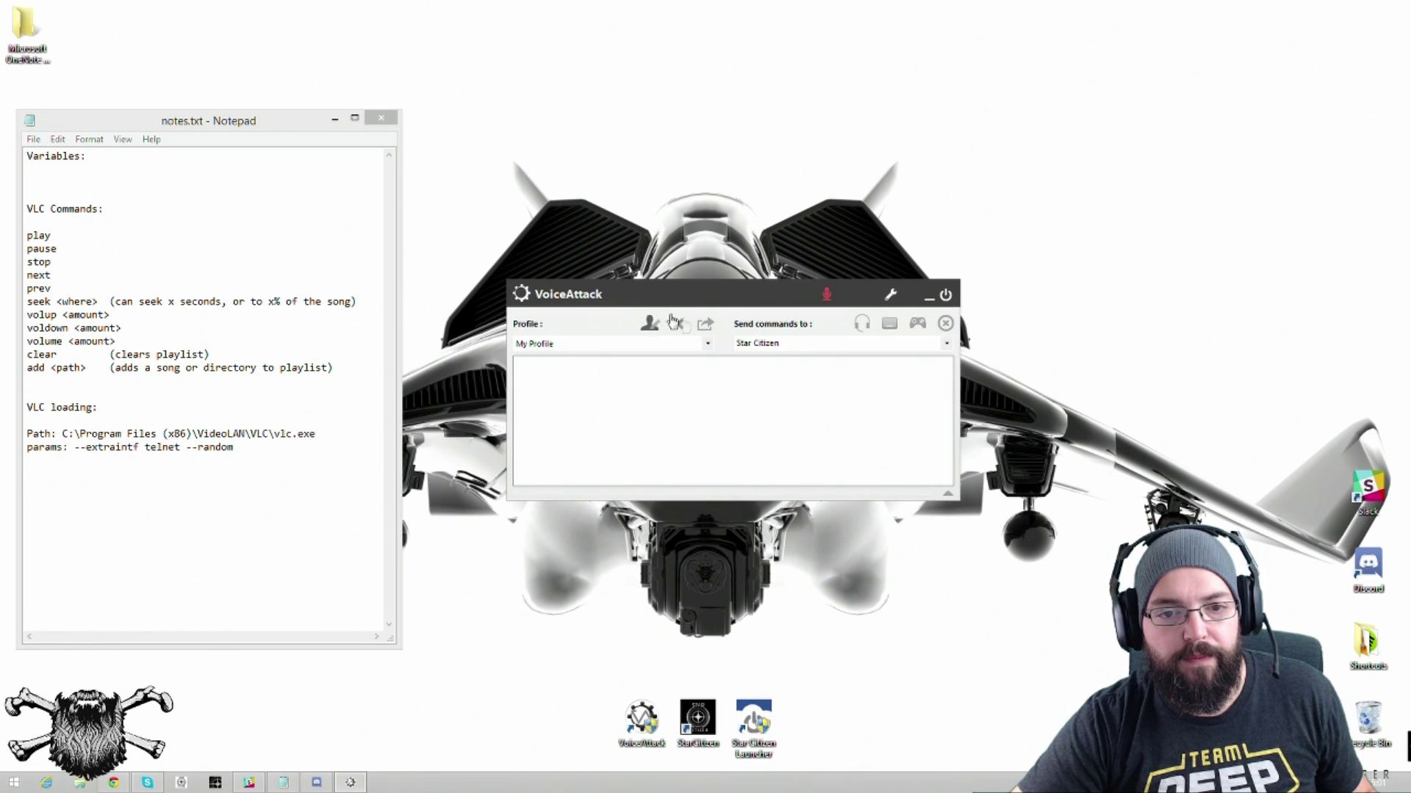
click(695, 344)
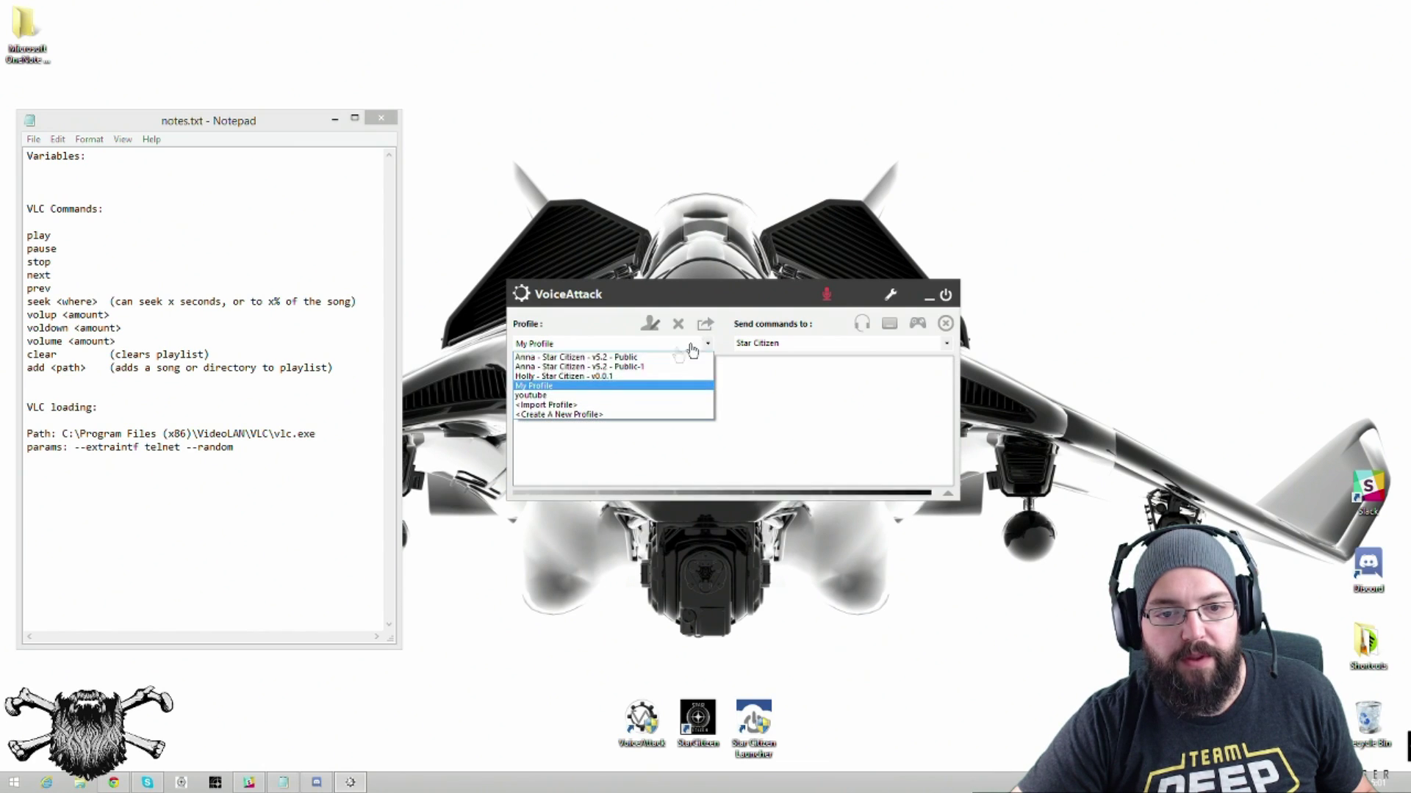
click(590, 397)
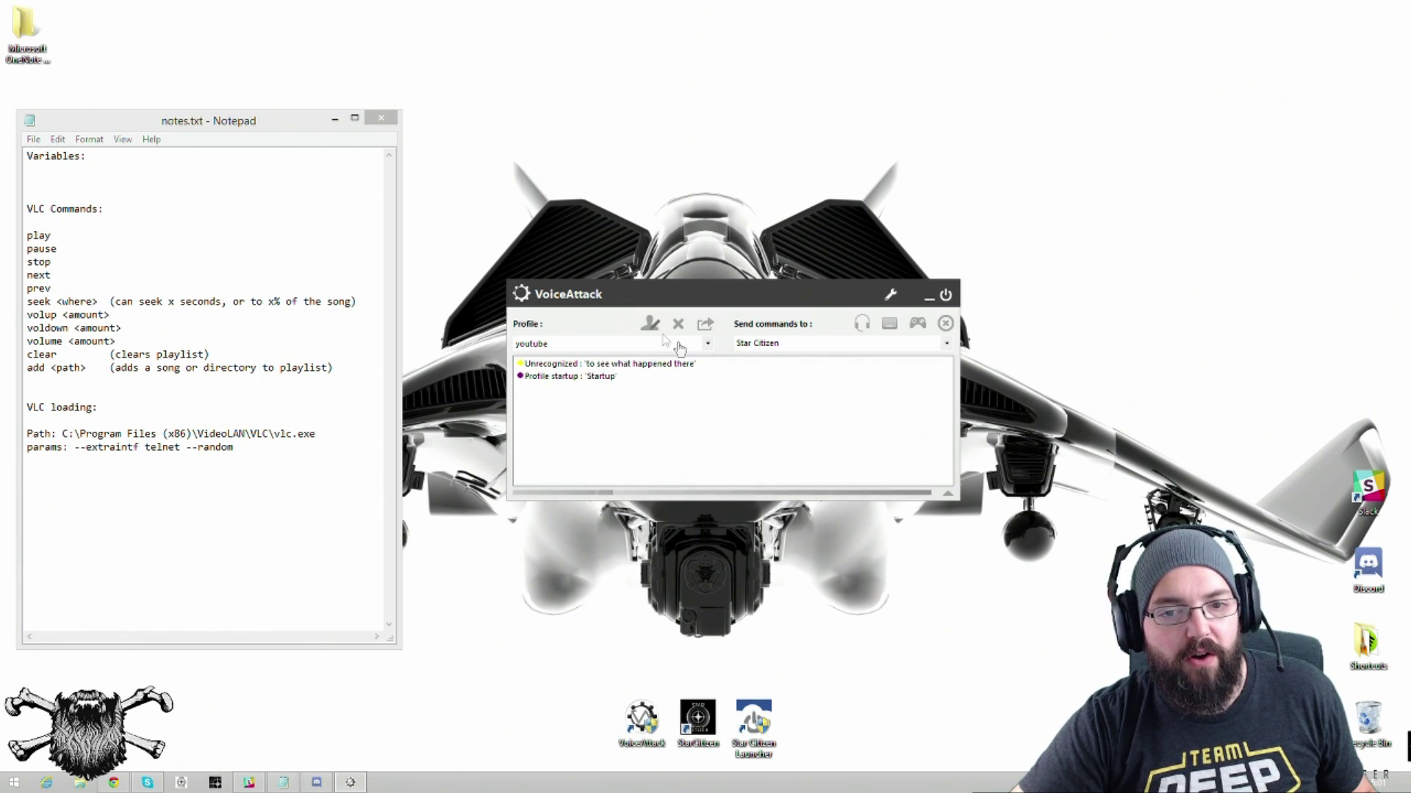
Step: Make the Startup command's "Welcome Captain!" speech wait until it completes before continuing, saving the command and the youtube profile
click(650, 324)
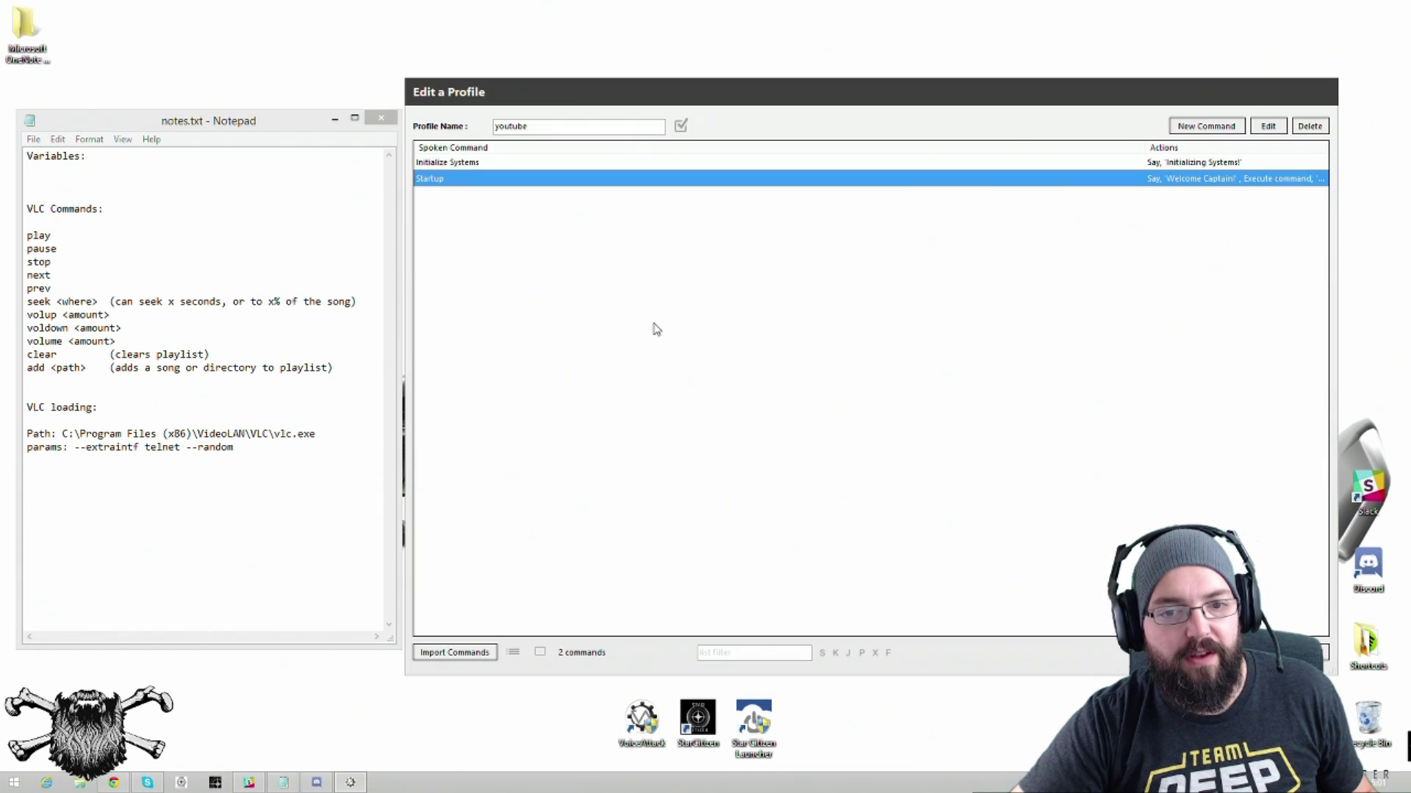
double_click(467, 183)
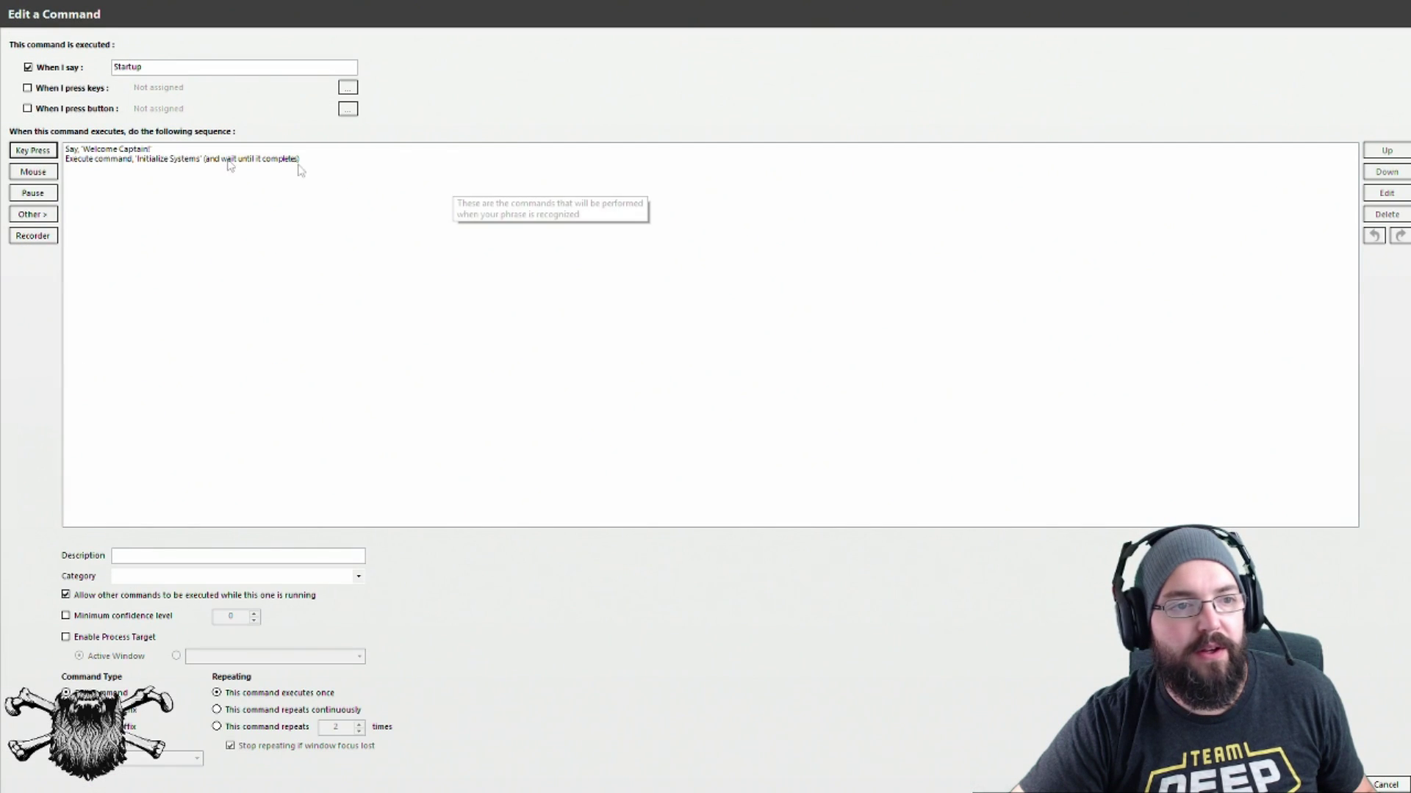
double_click(96, 152)
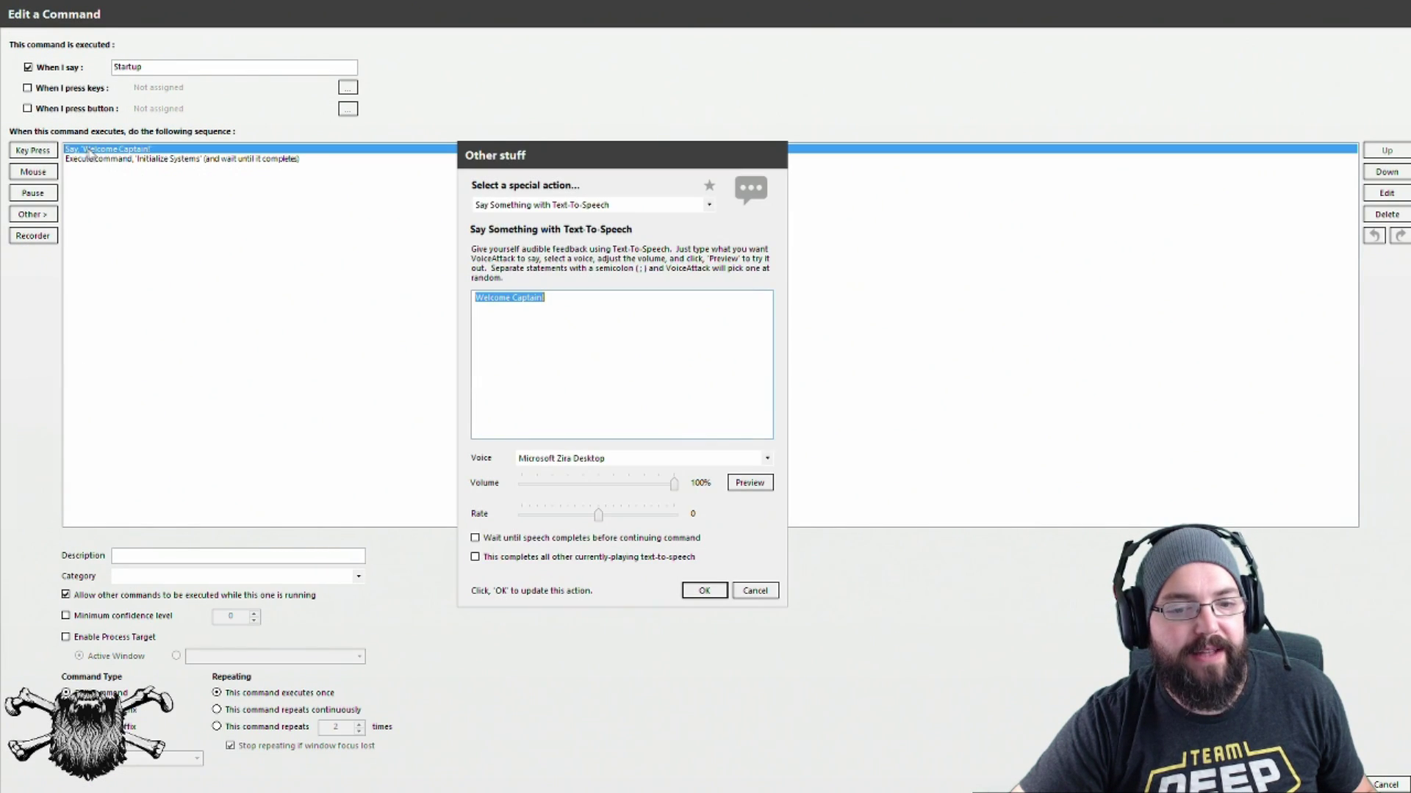
click(475, 538)
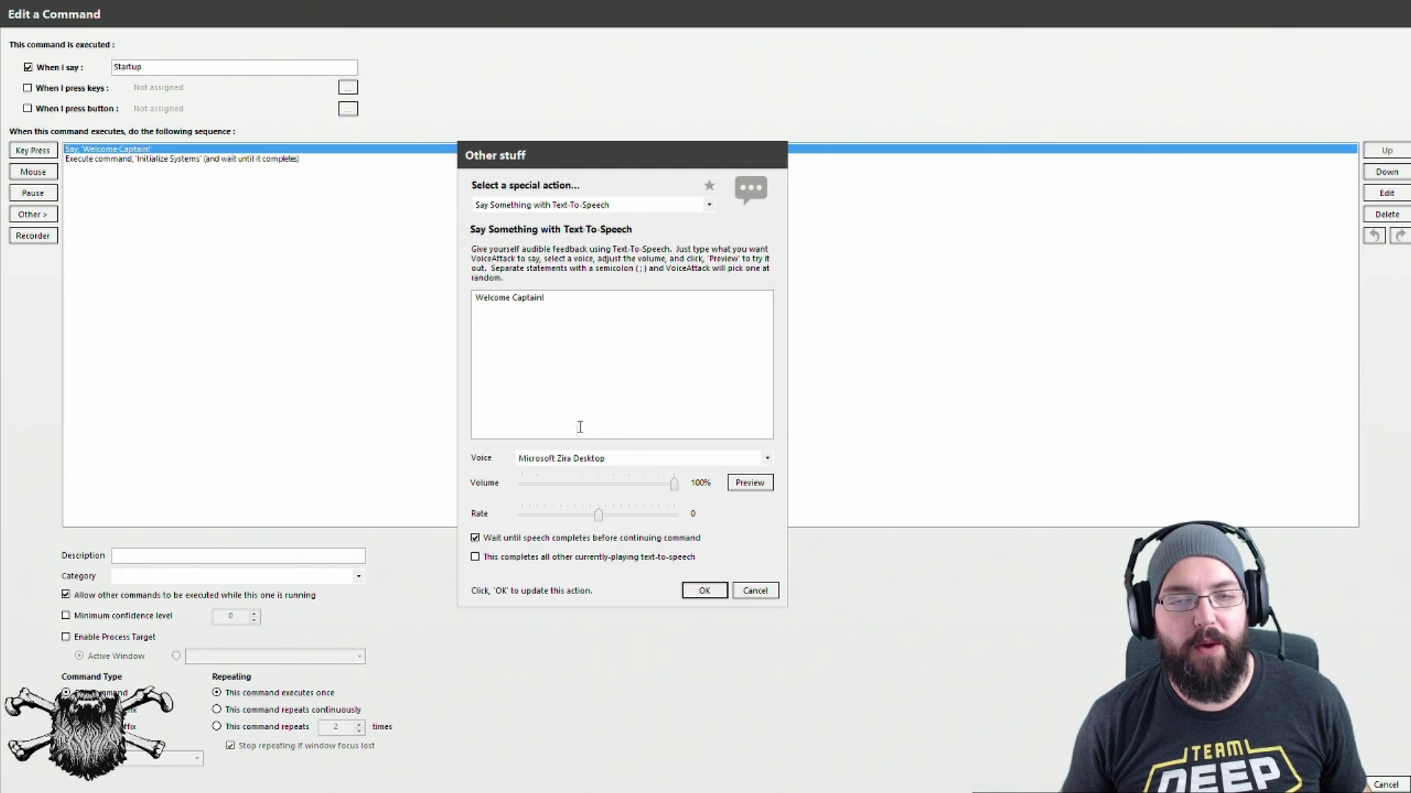
click(704, 592)
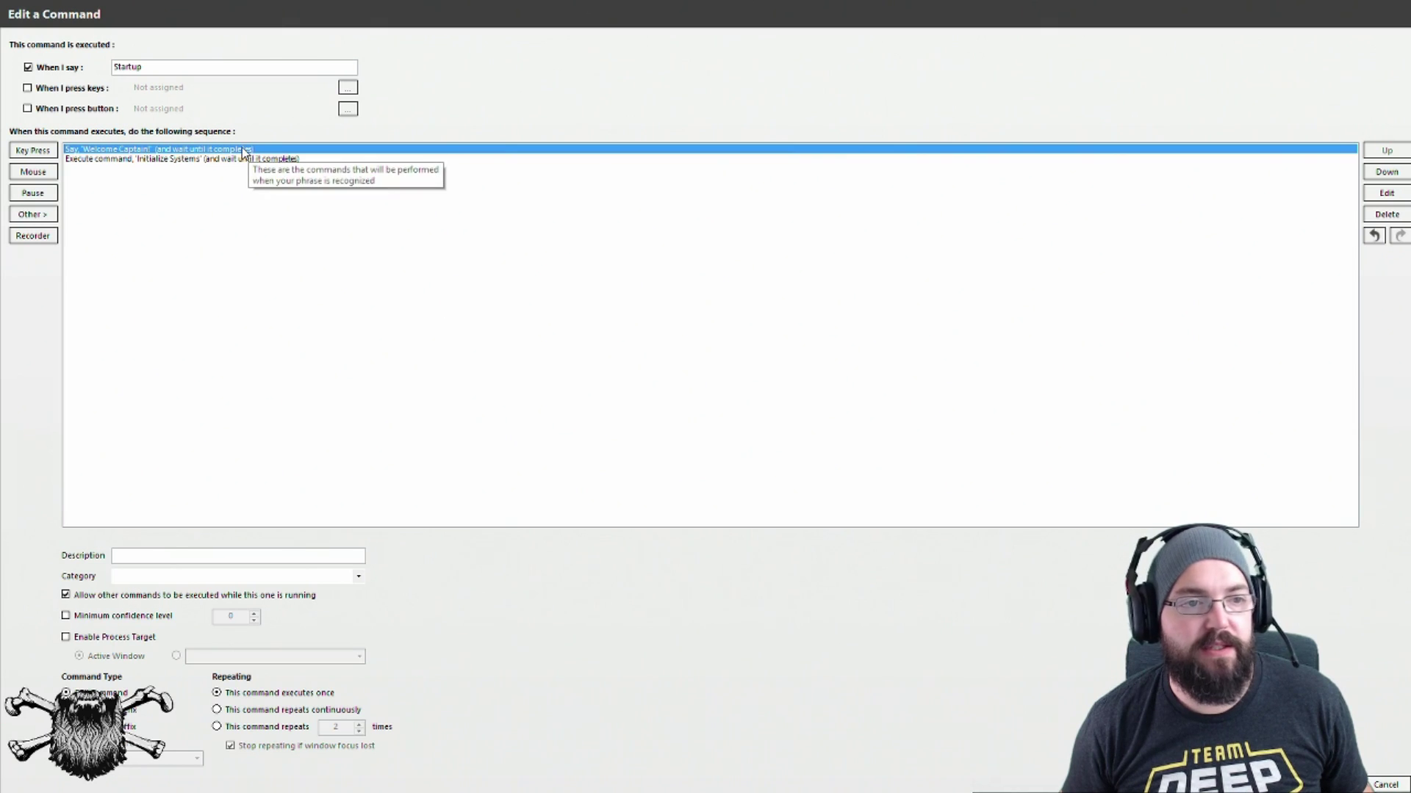
key(Return)
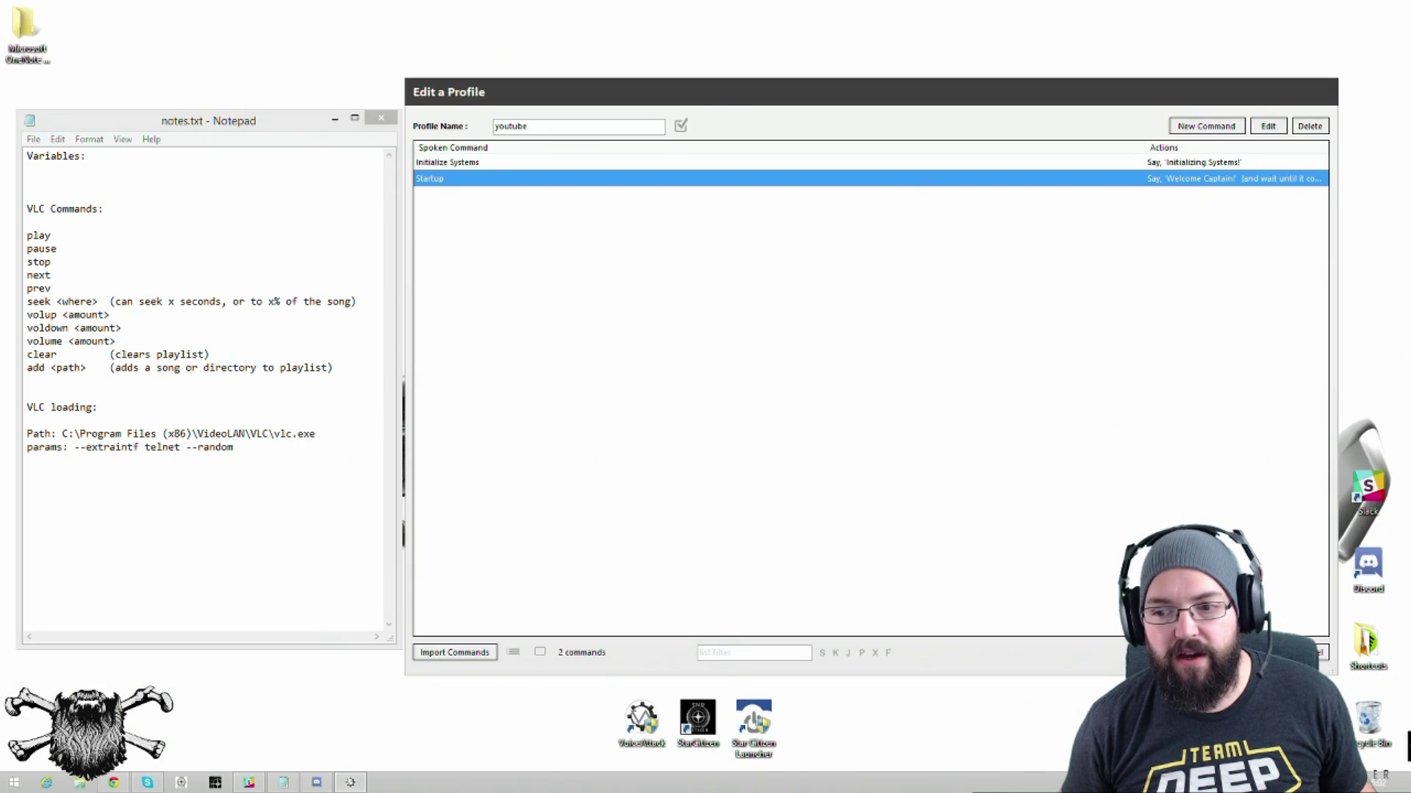
click(1311, 652)
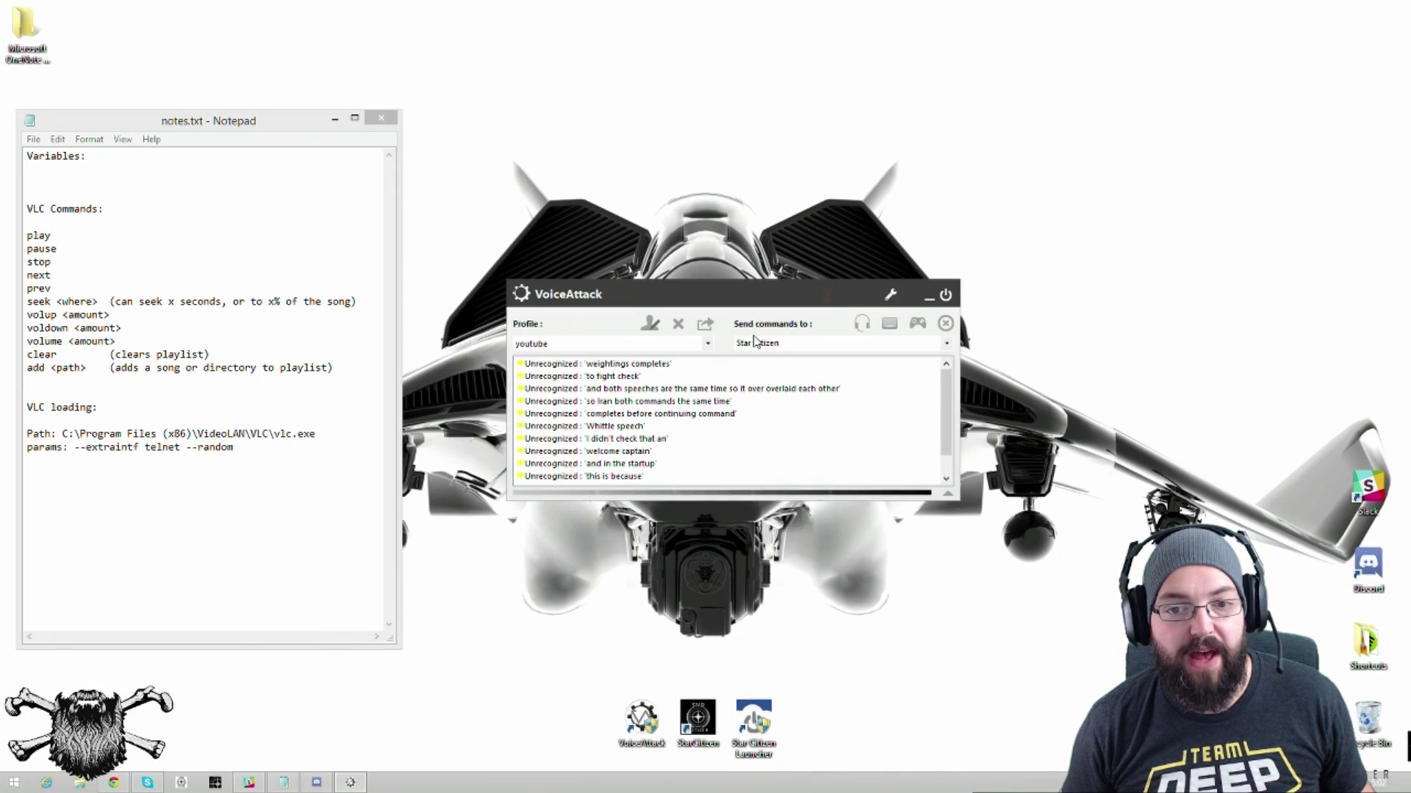
Step: Reload the youtube profile by way of My Profile to check that the startup speeches play in sequence
click(707, 344)
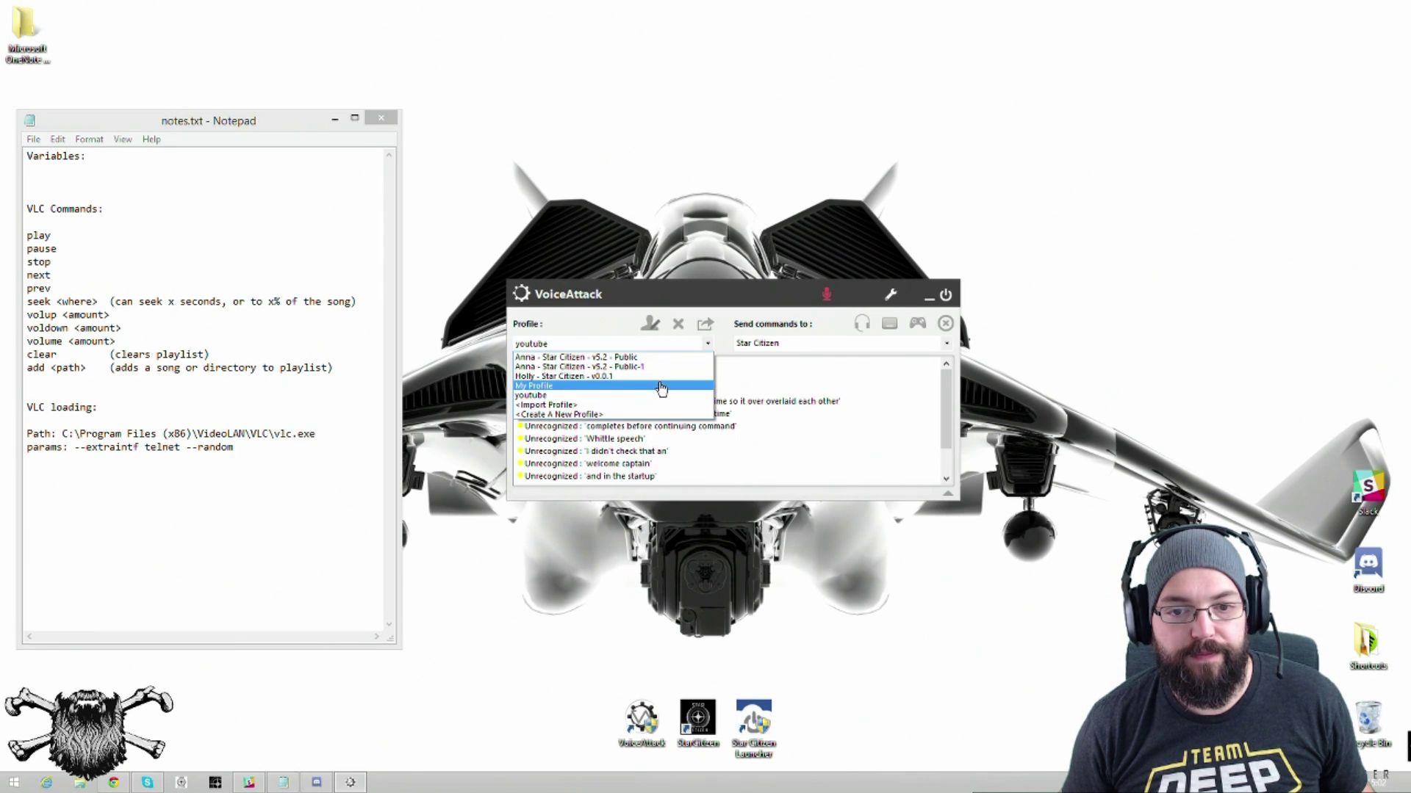
click(683, 367)
click(690, 344)
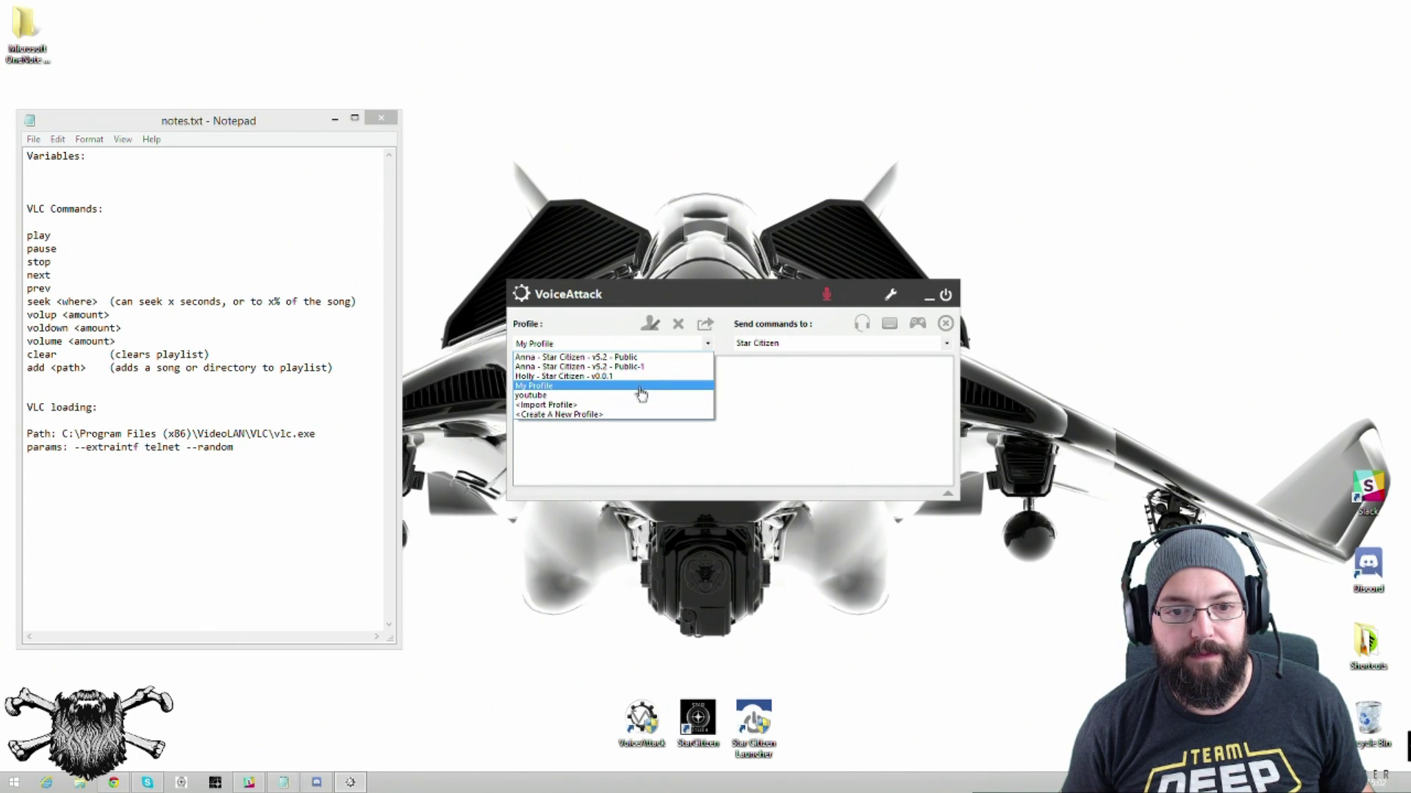
click(604, 397)
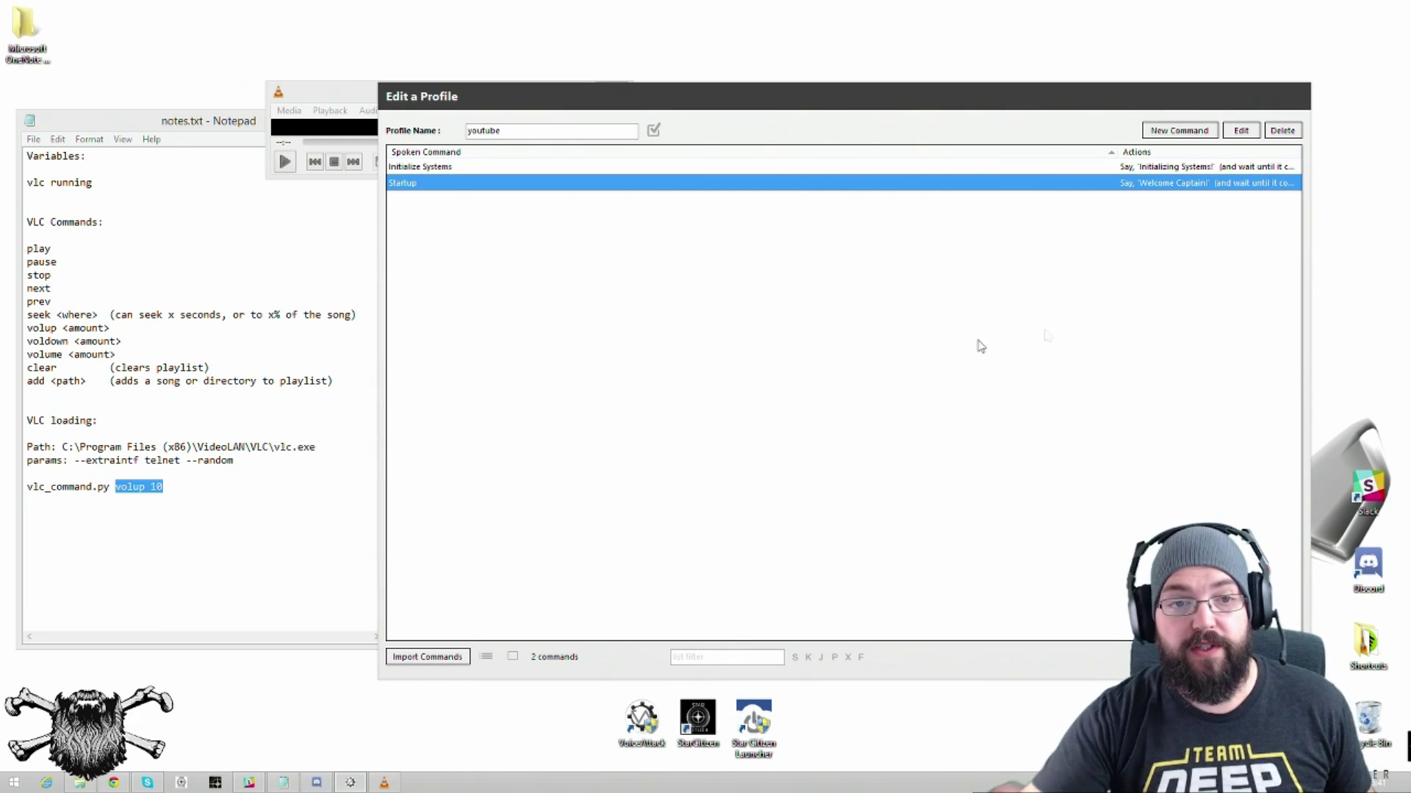
Step: Create a new command with the spoken phrase "shields" as a command prefix in the prefix/suffix group "shields"
drag(960, 110, 849, 115)
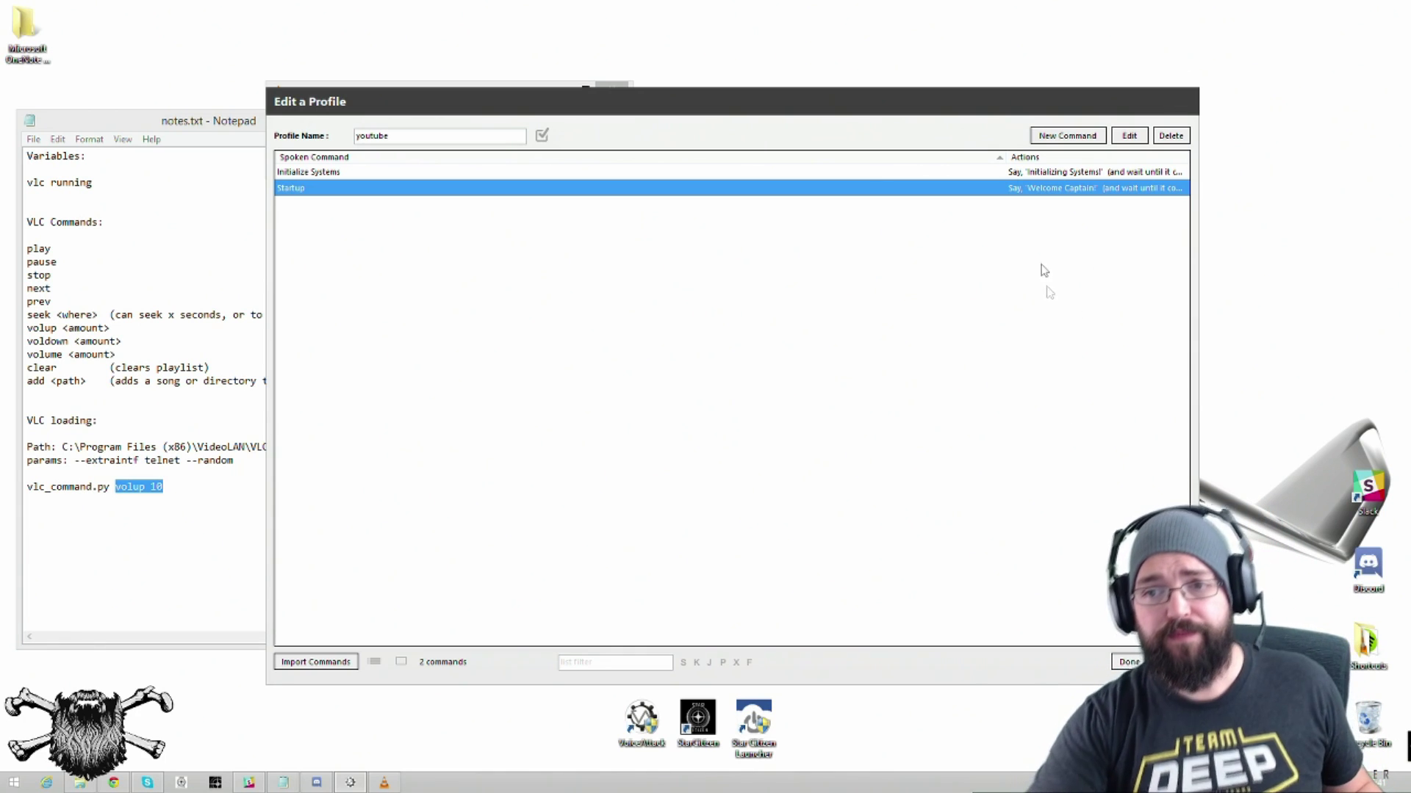
click(1058, 138)
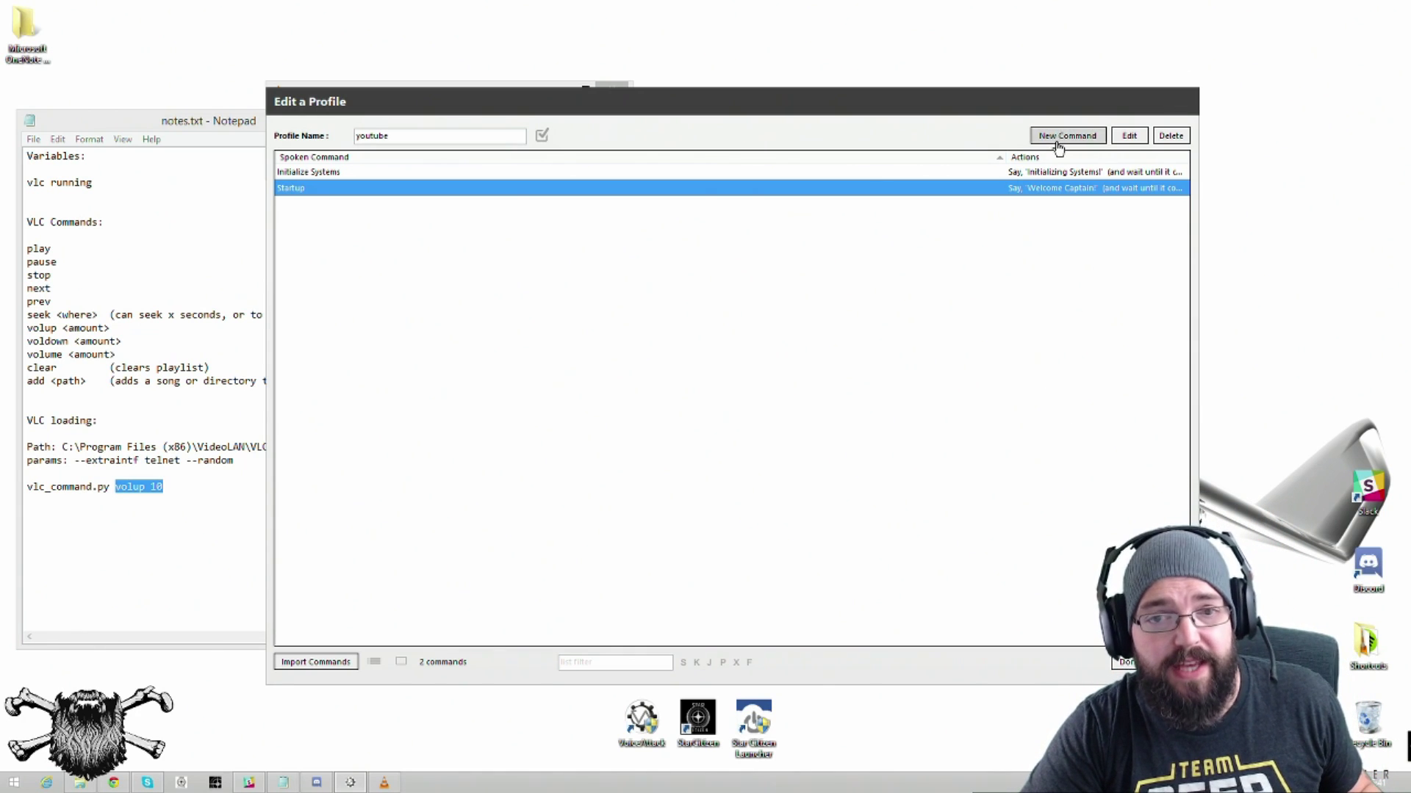
drag(718, 135, 619, 46)
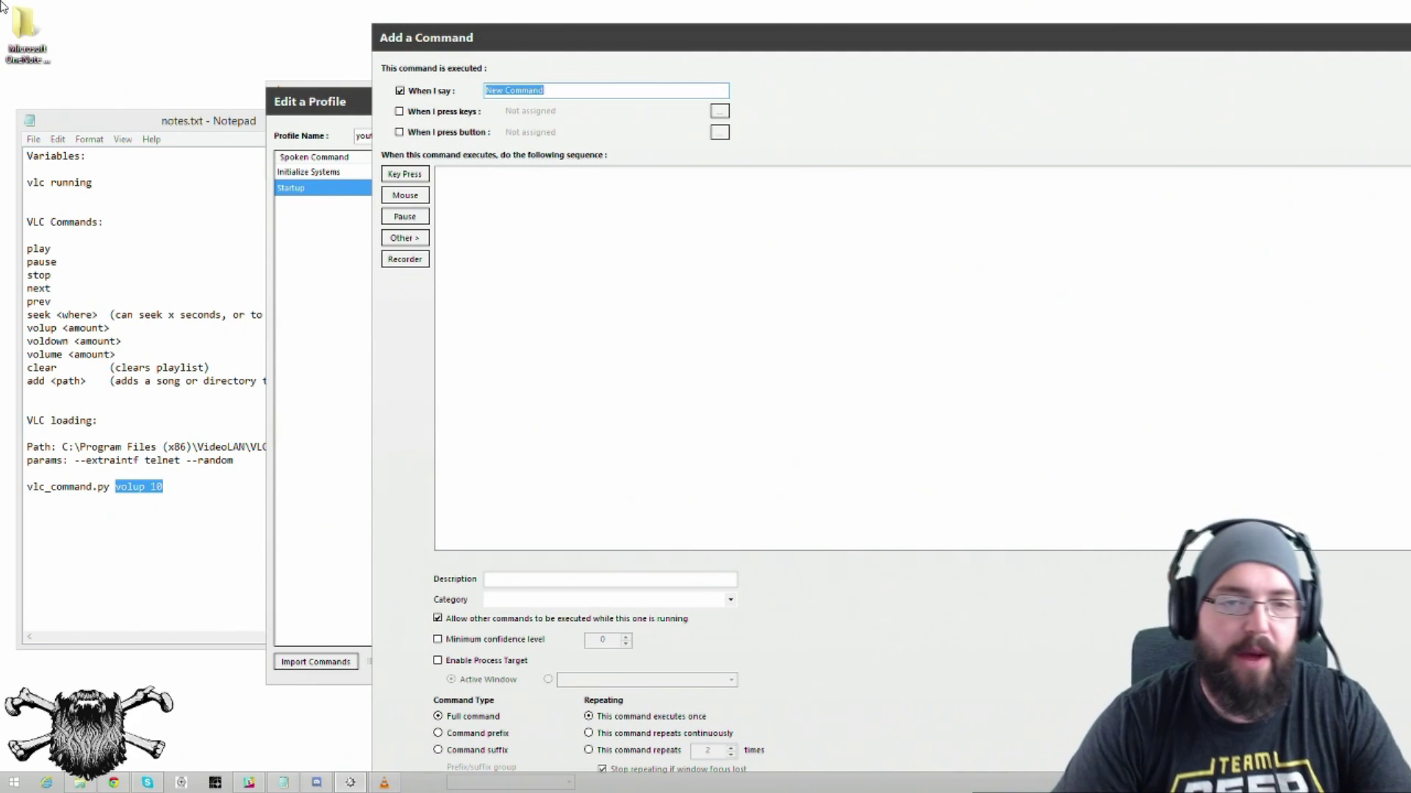
text(shields)
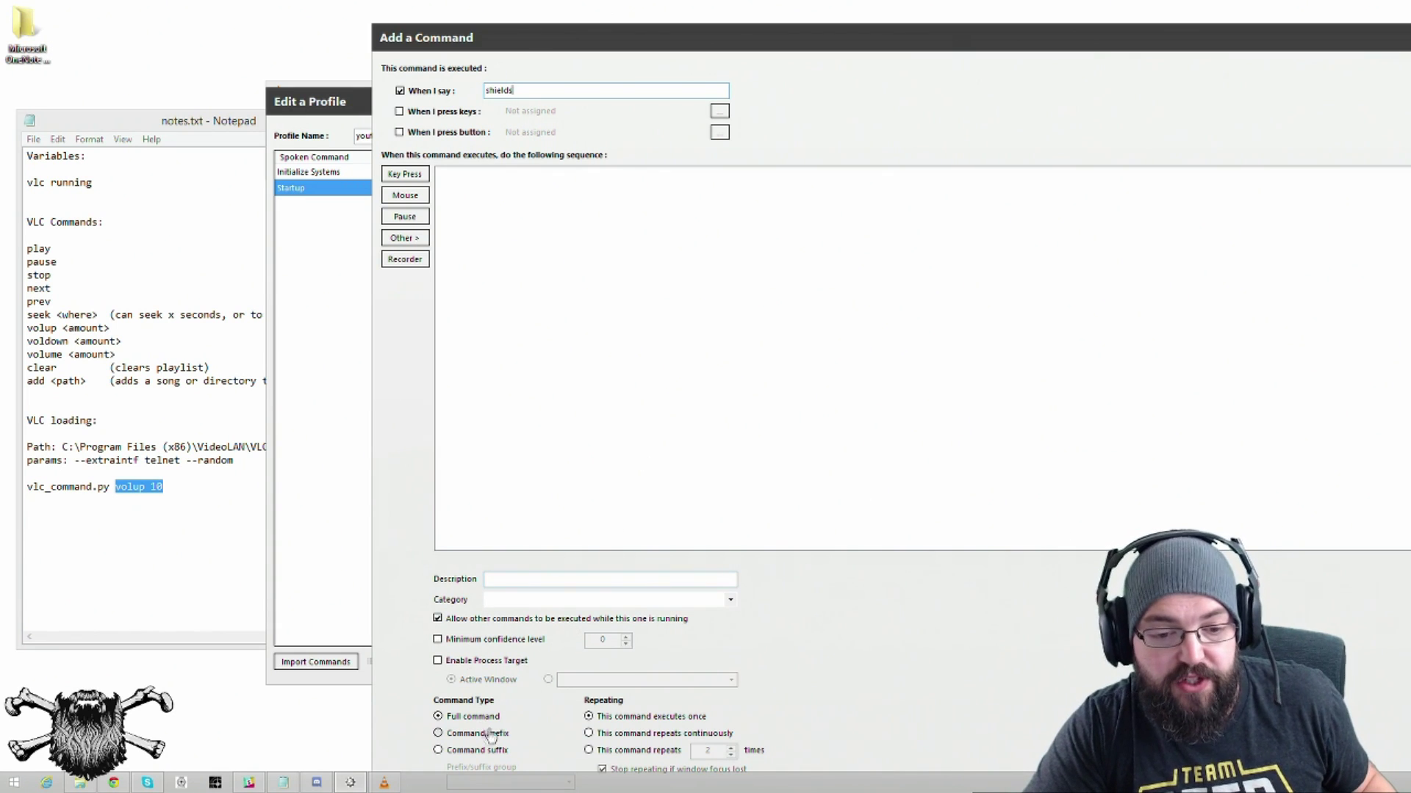
drag(693, 41, 545, 6)
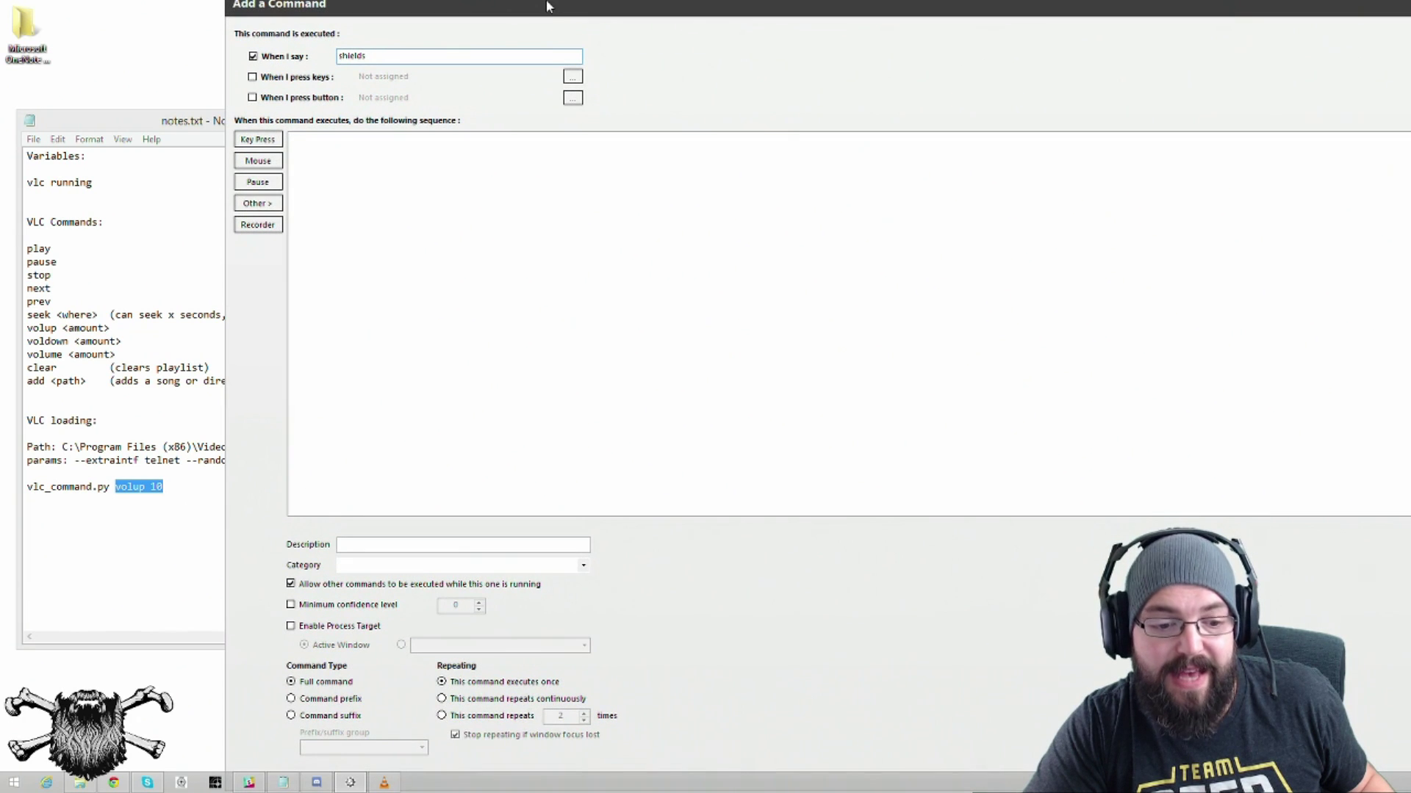
click(291, 700)
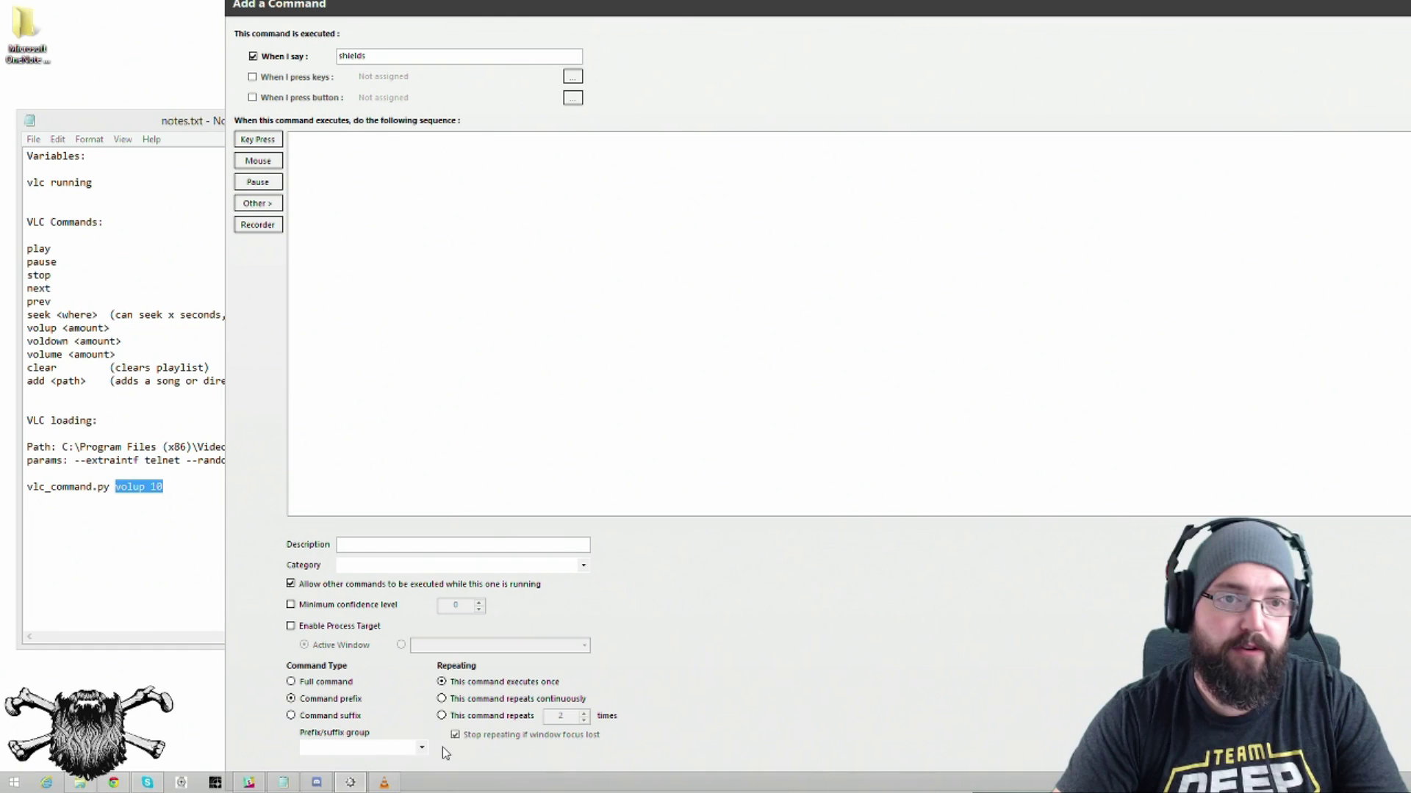
text(shields)
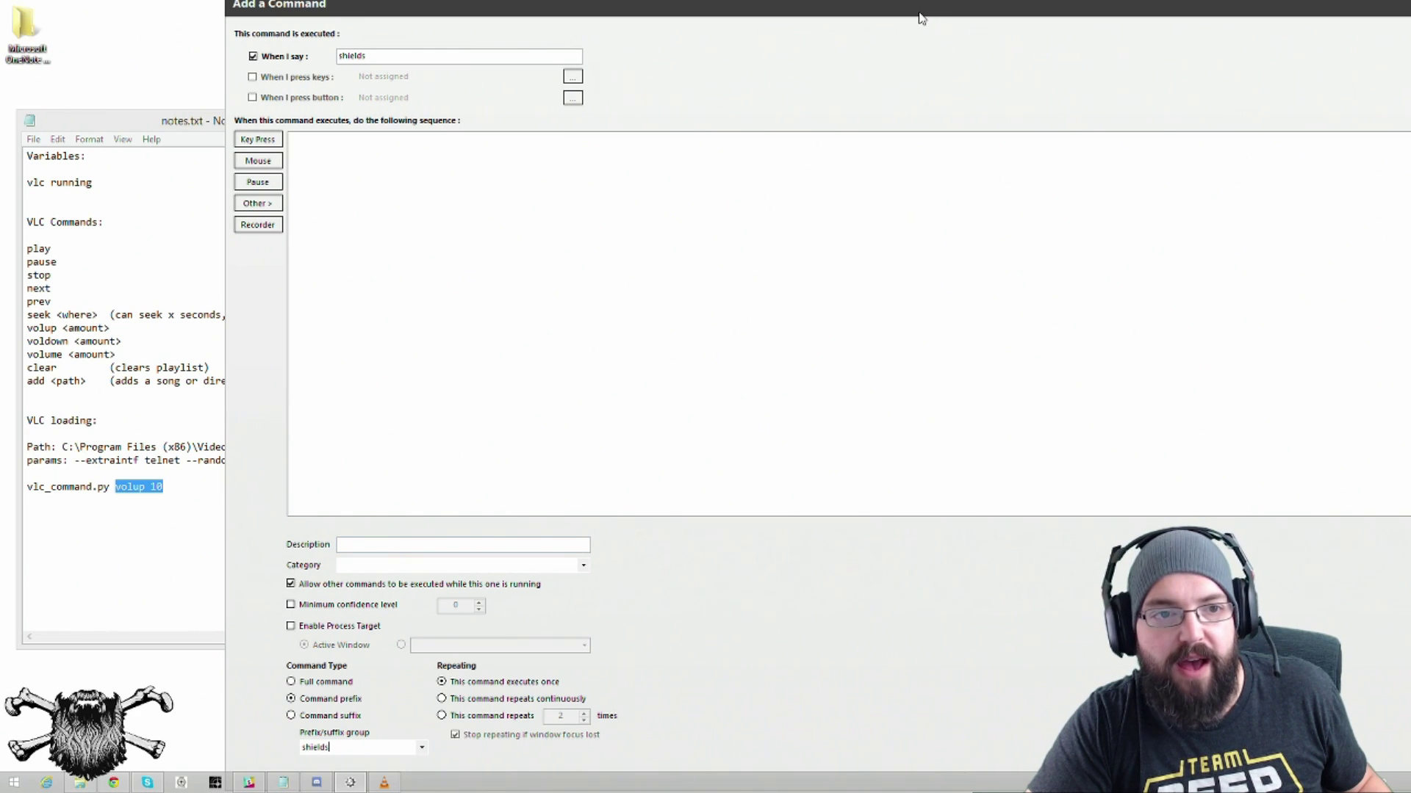
Step: Start a Say Something with Text-To-Speech action for the "shields" prefix command
click(257, 204)
mouse_move(353, 220)
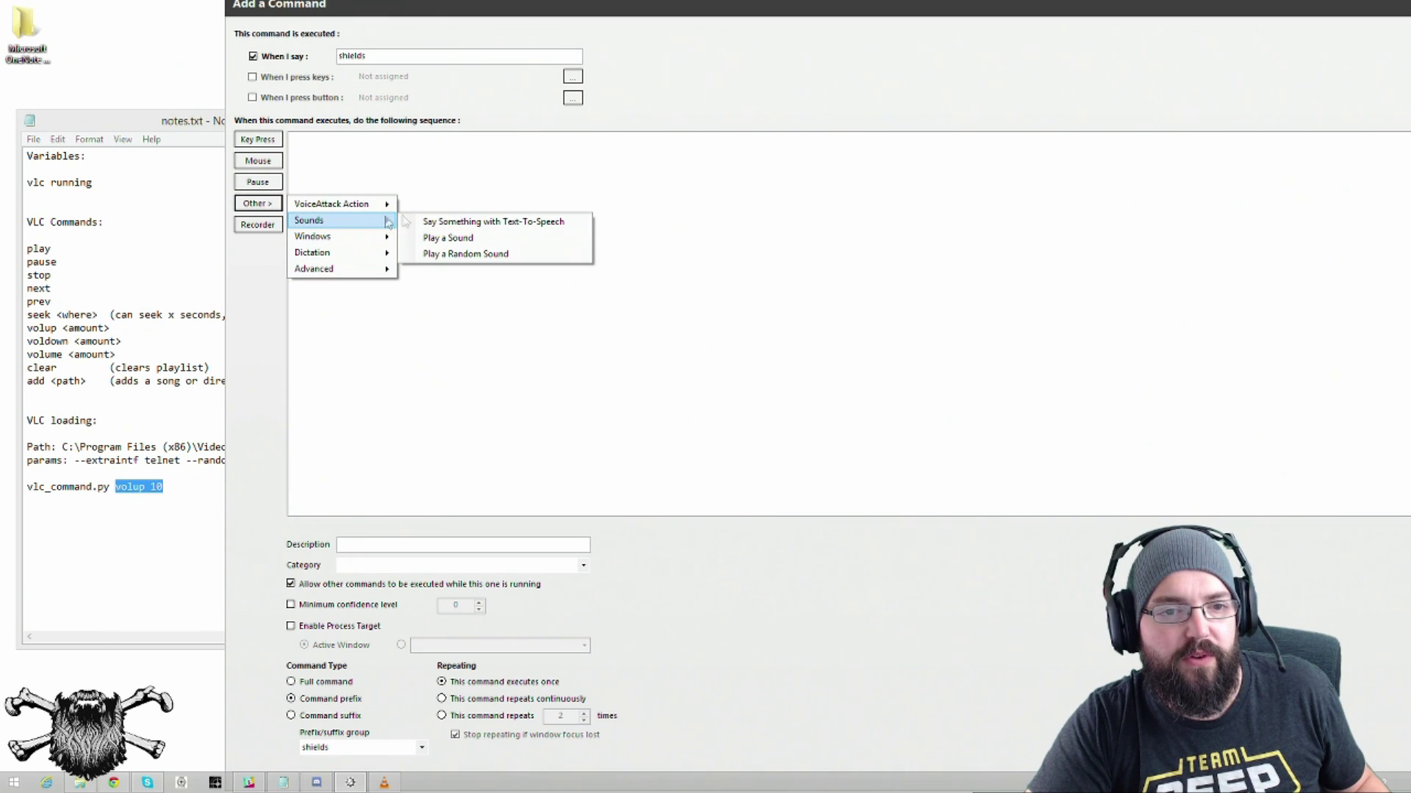
click(448, 221)
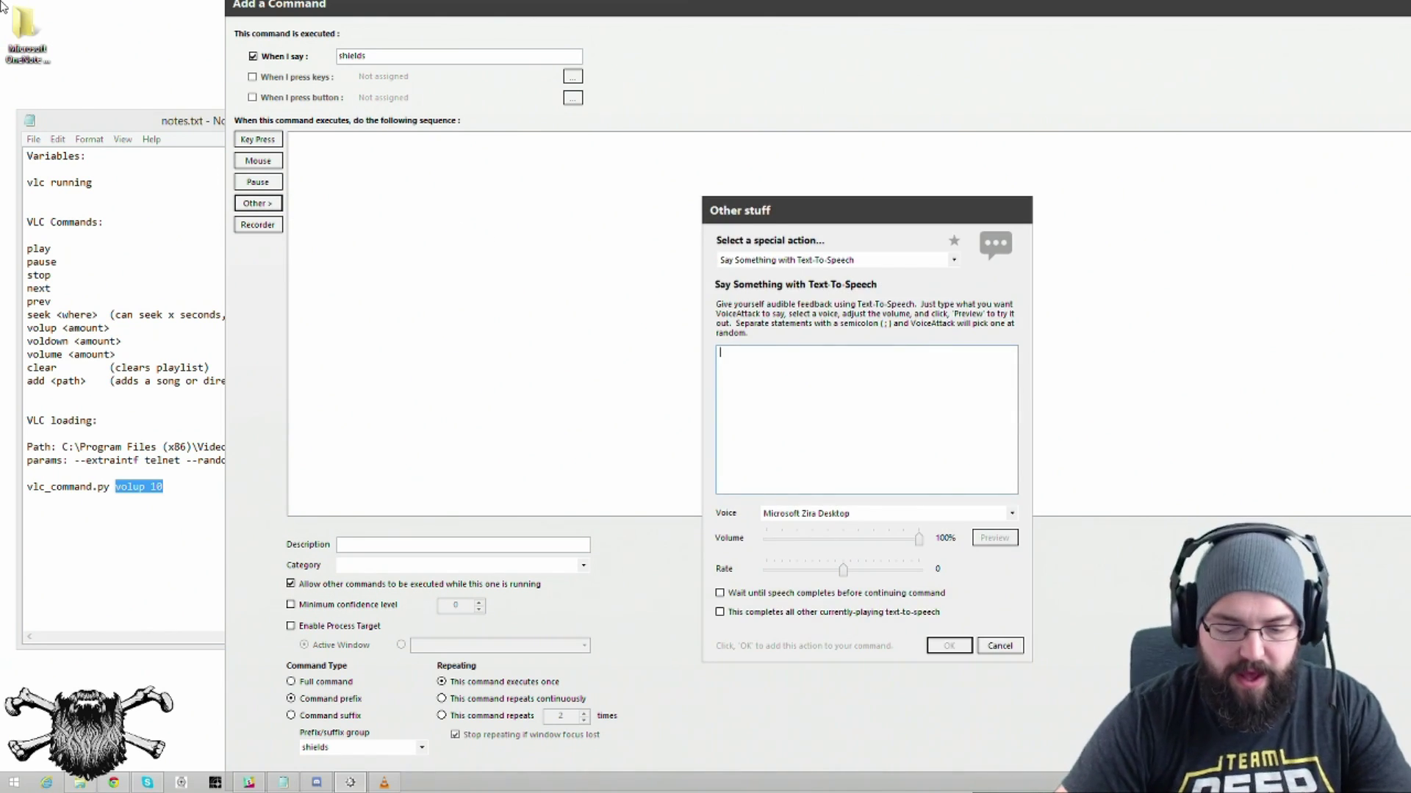
text(Moving)
key(BackSpace)
key(BackSpace)
key(BackSpace)
key(BackSpace)
key(BackSpace)
key(BackSpace)
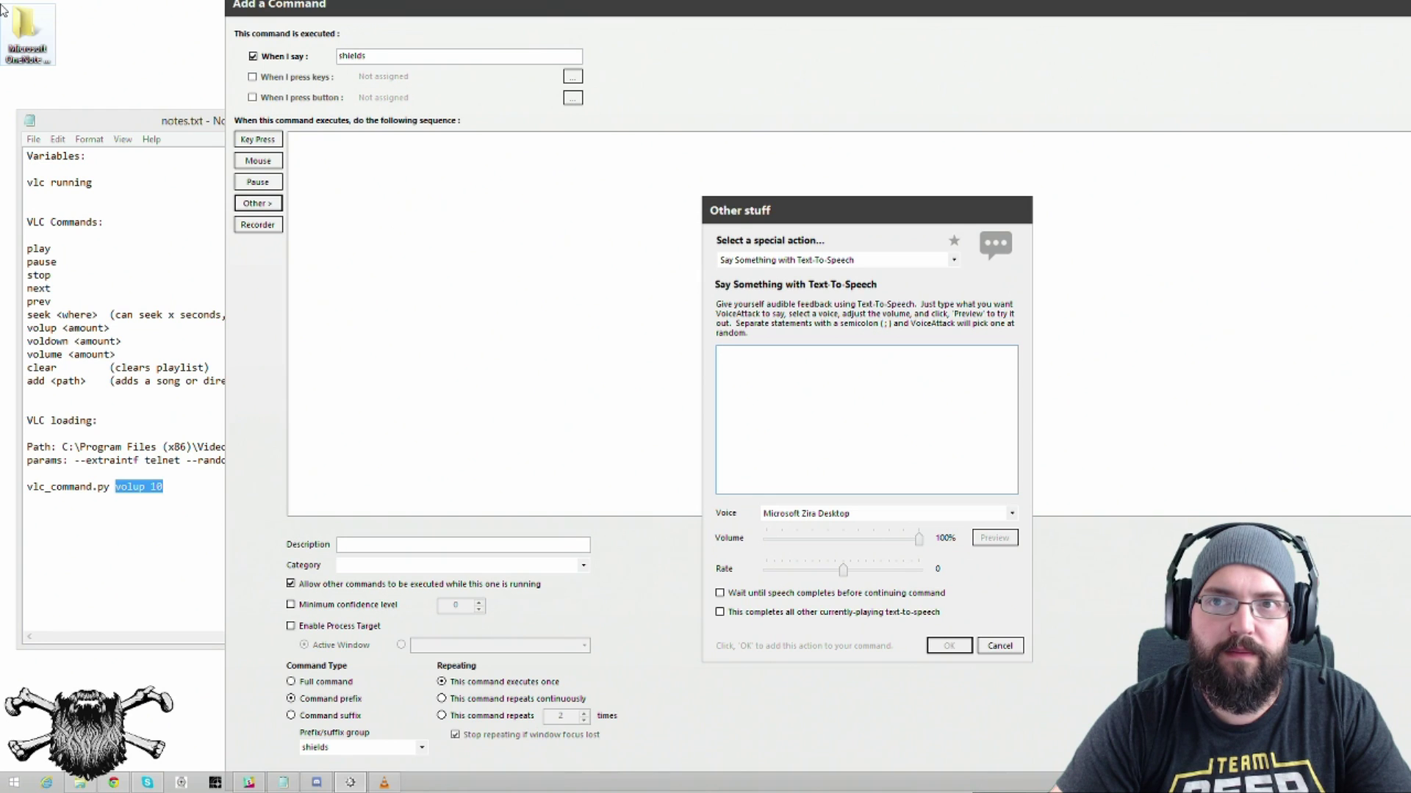
text(Re)
key(BackSpace)
key(BackSpace)
Step: Set the speech text to "Diverting shield power", add the action, and save the "shields" command
text(Diverting shie)
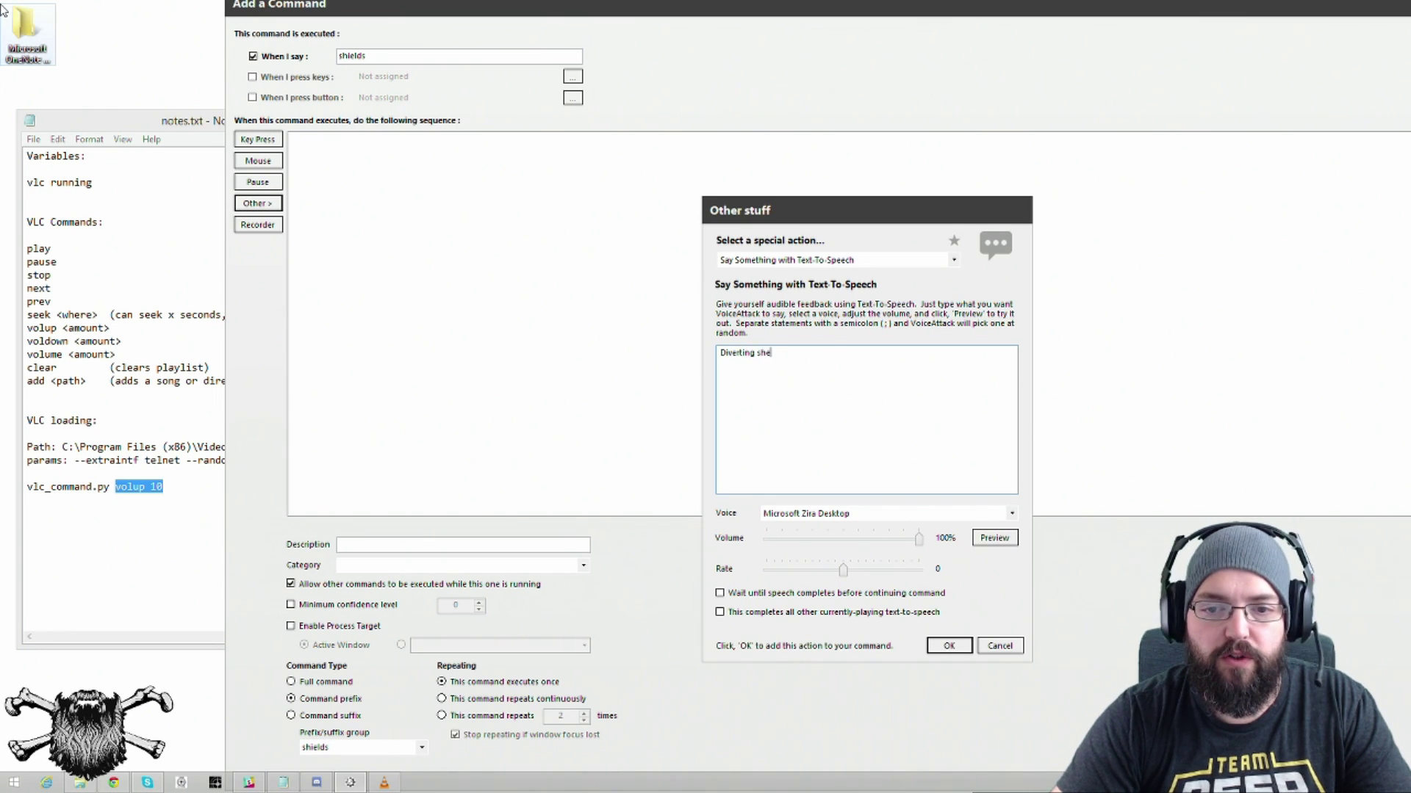
text(ld power)
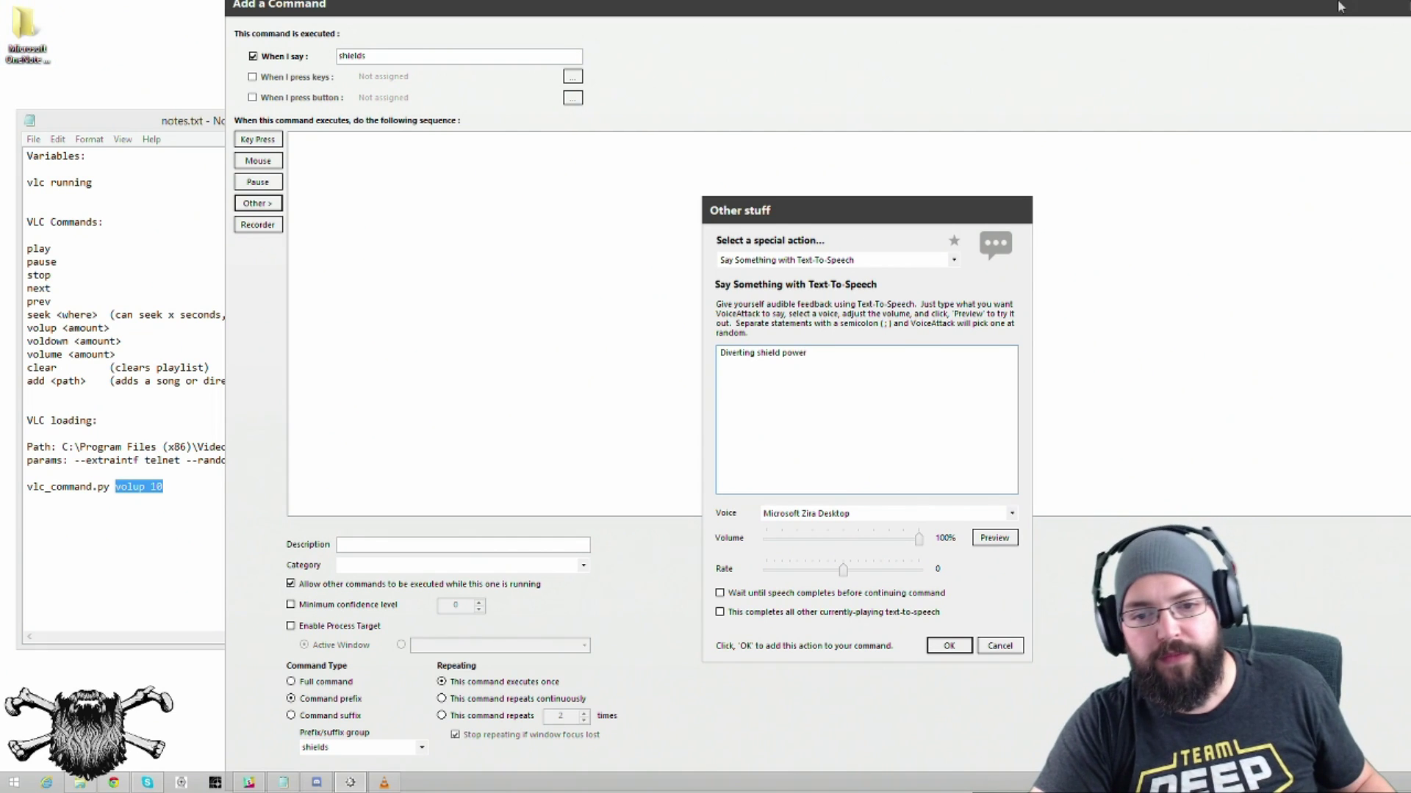
click(949, 646)
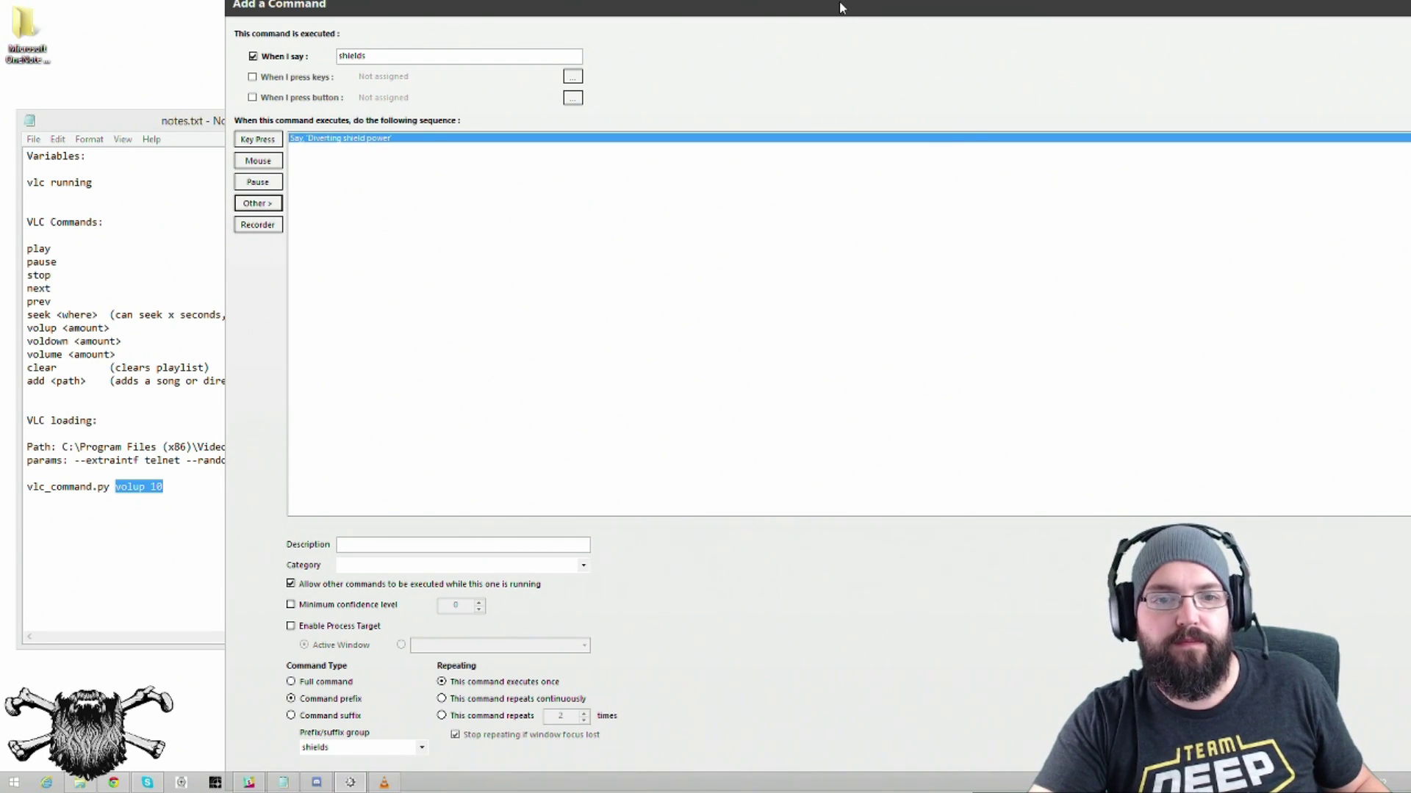
drag(841, 7, 487, 5)
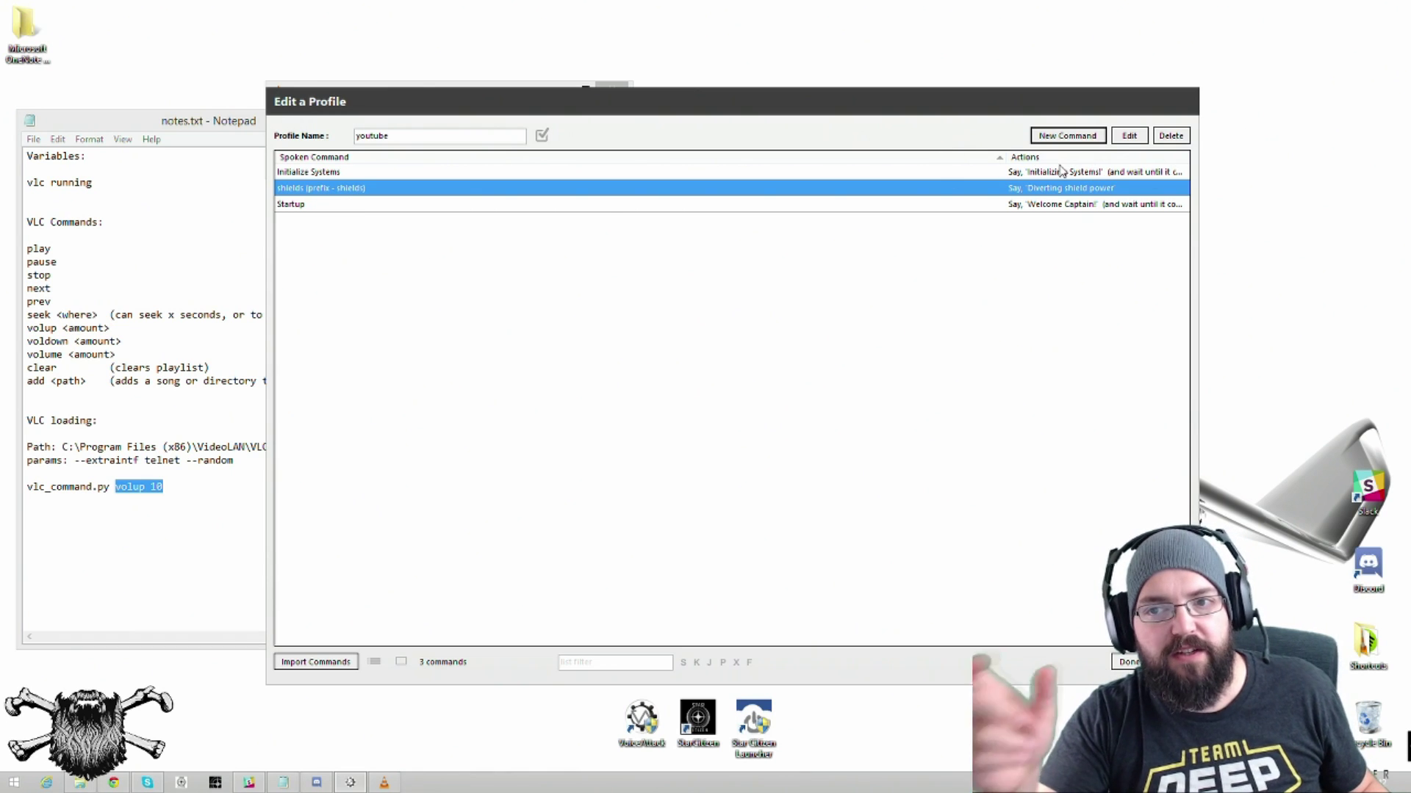
Step: Create a new command with the spoken phrase "left" as a command suffix in the "shields" group
click(1067, 136)
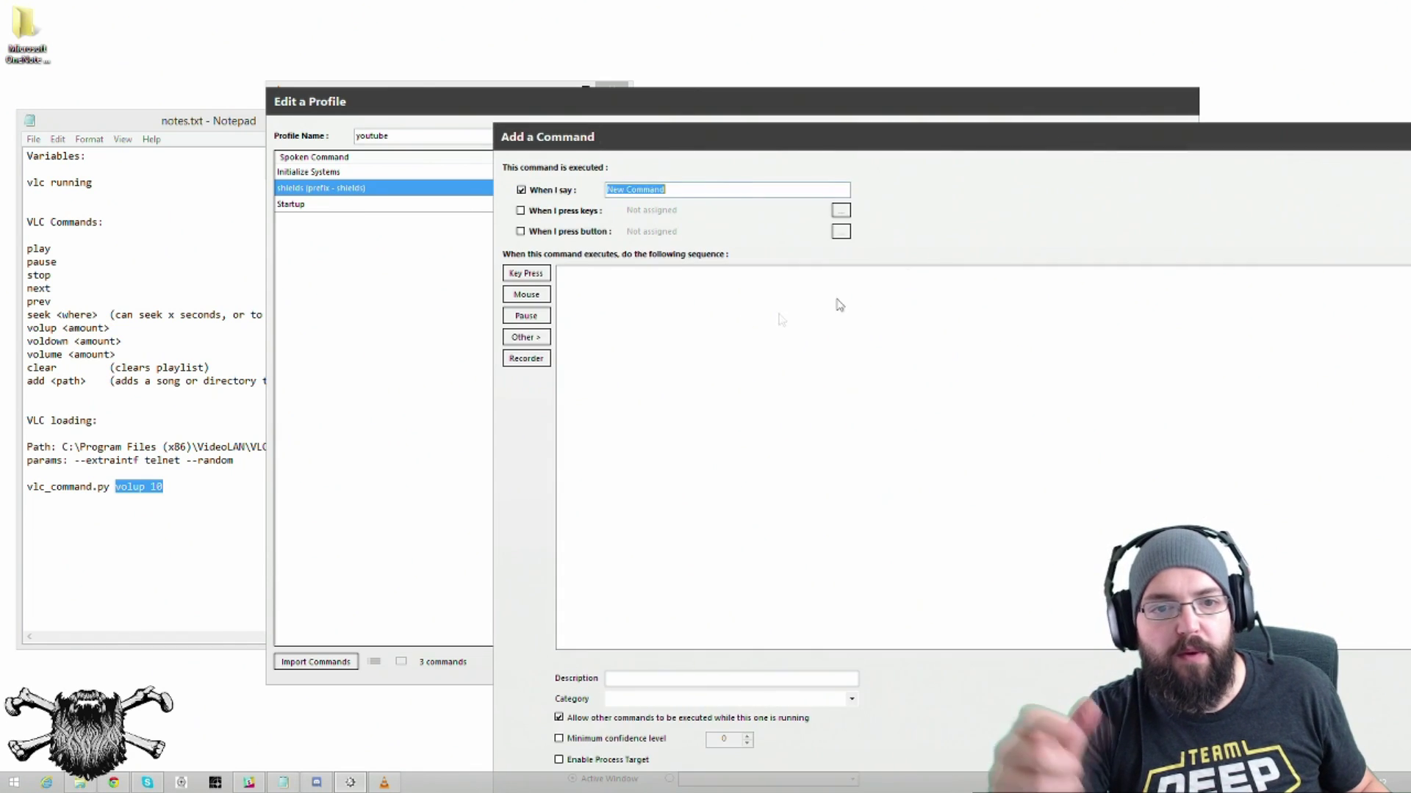
text(left)
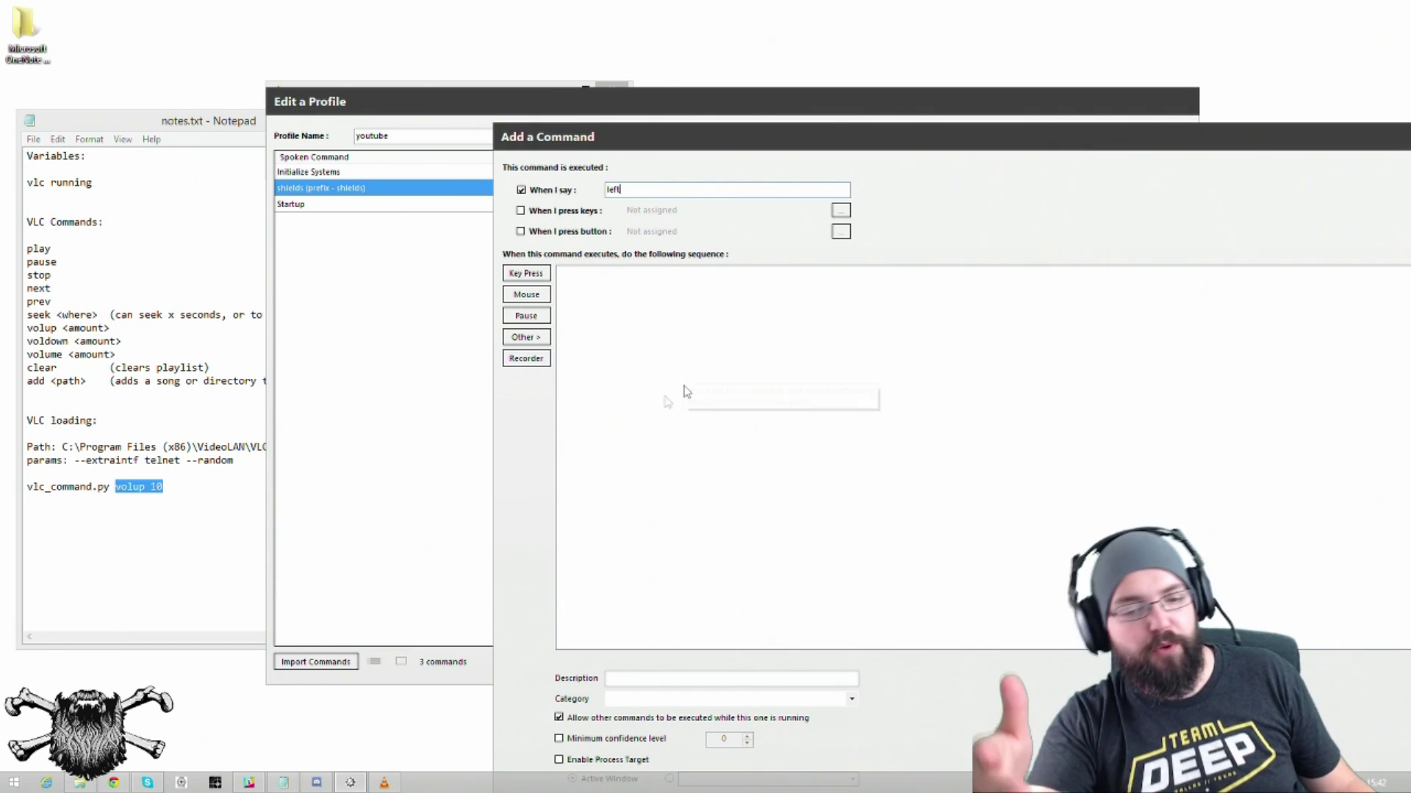
drag(779, 152, 435, 6)
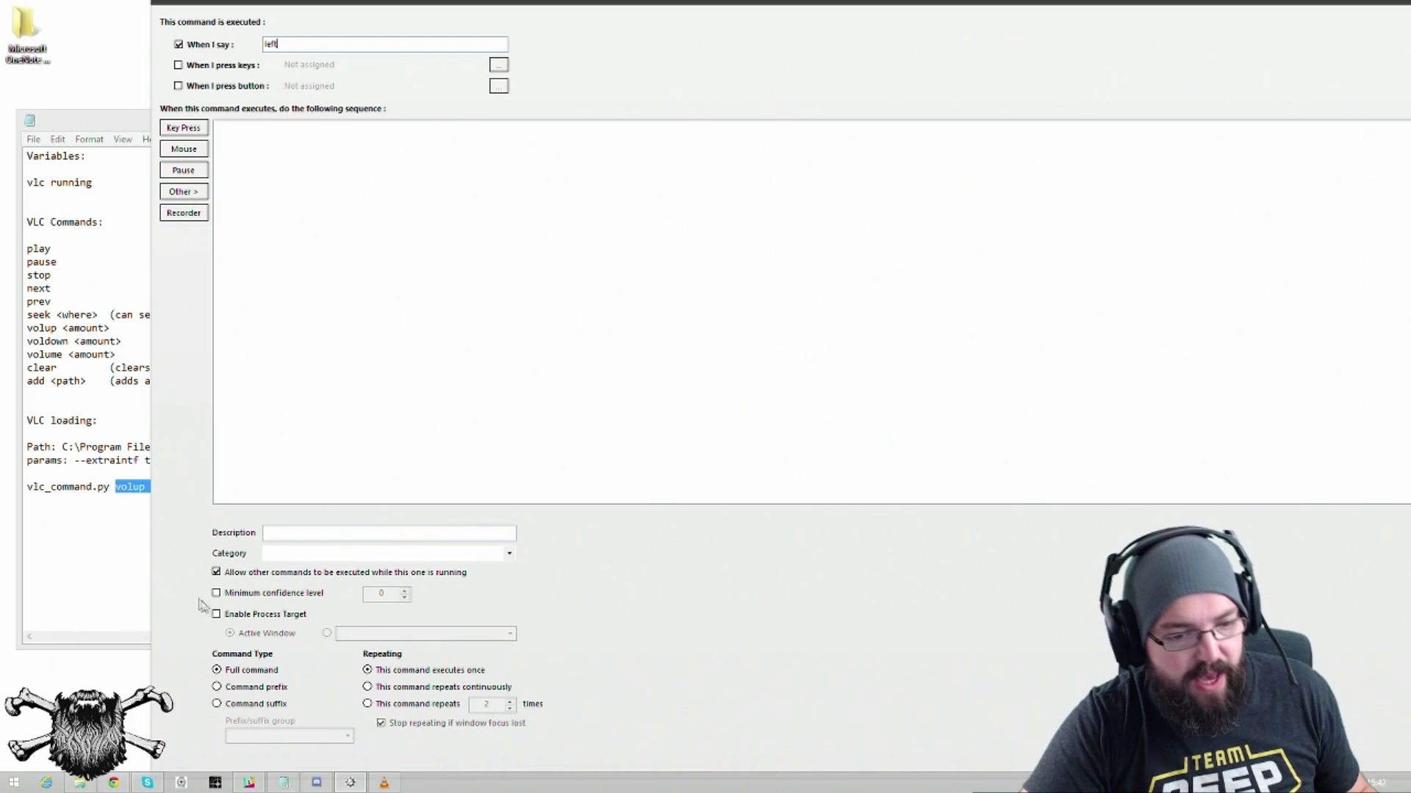
click(217, 705)
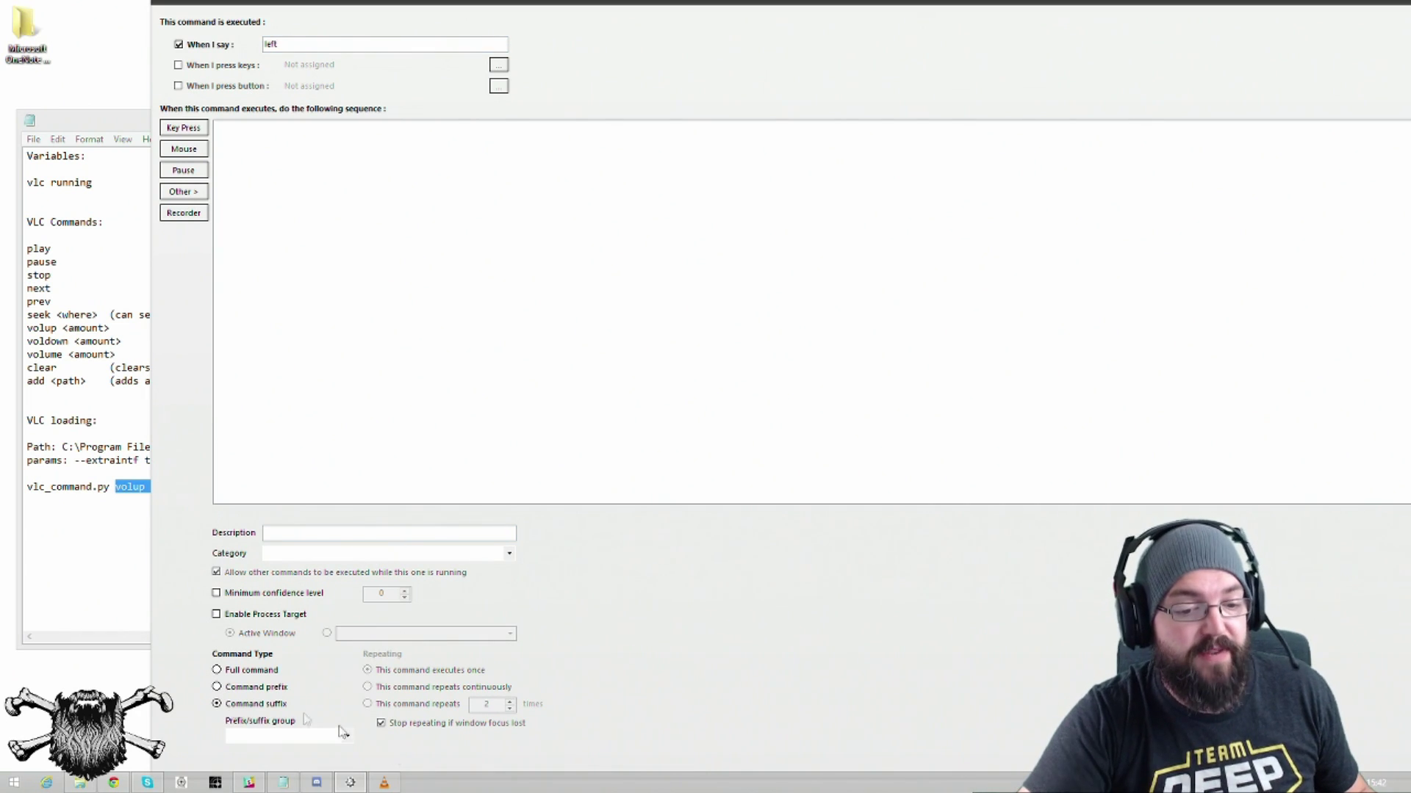
click(348, 736)
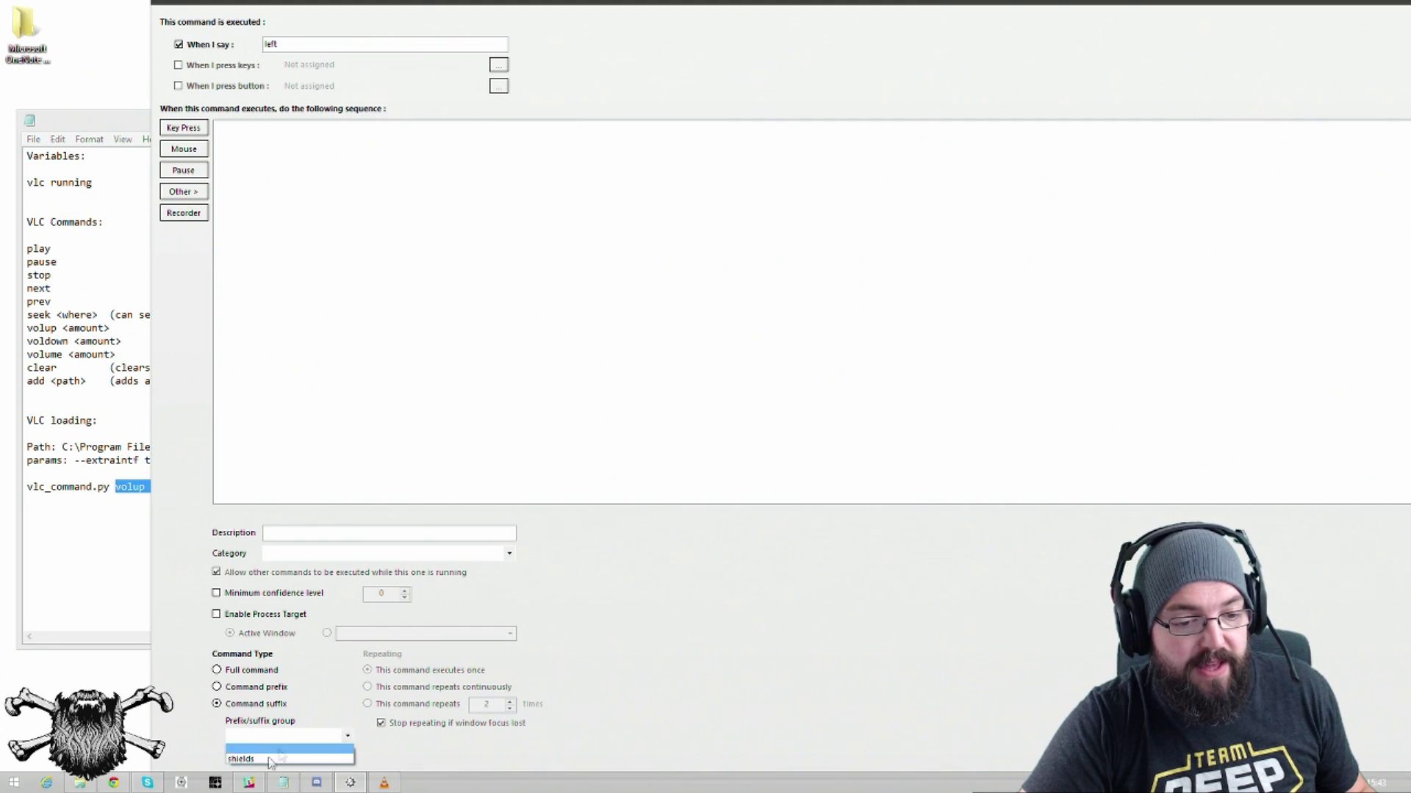
click(250, 760)
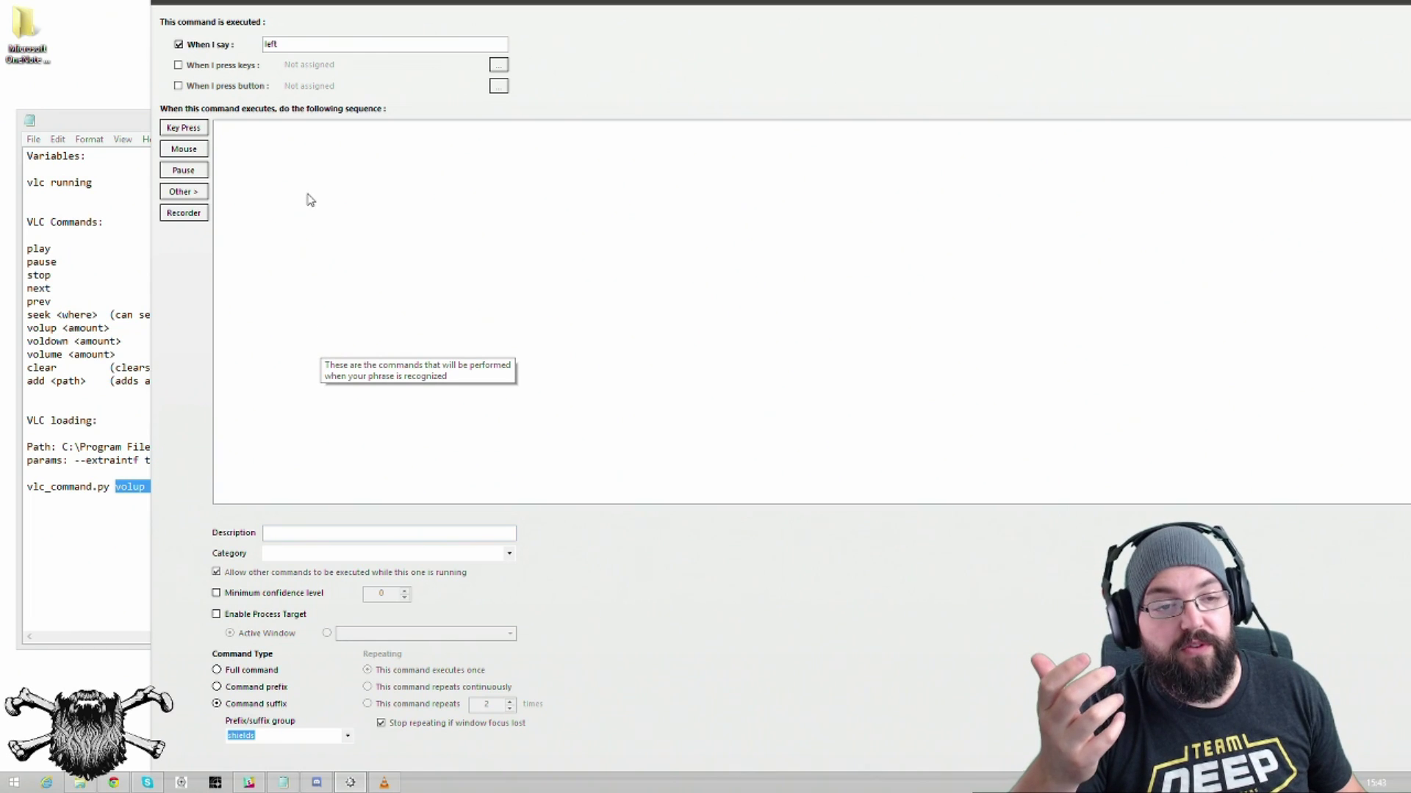
Step: Add a Say Something with Text-To-Speech action reading "full left shields" to the "left" suffix command and save the command
click(183, 192)
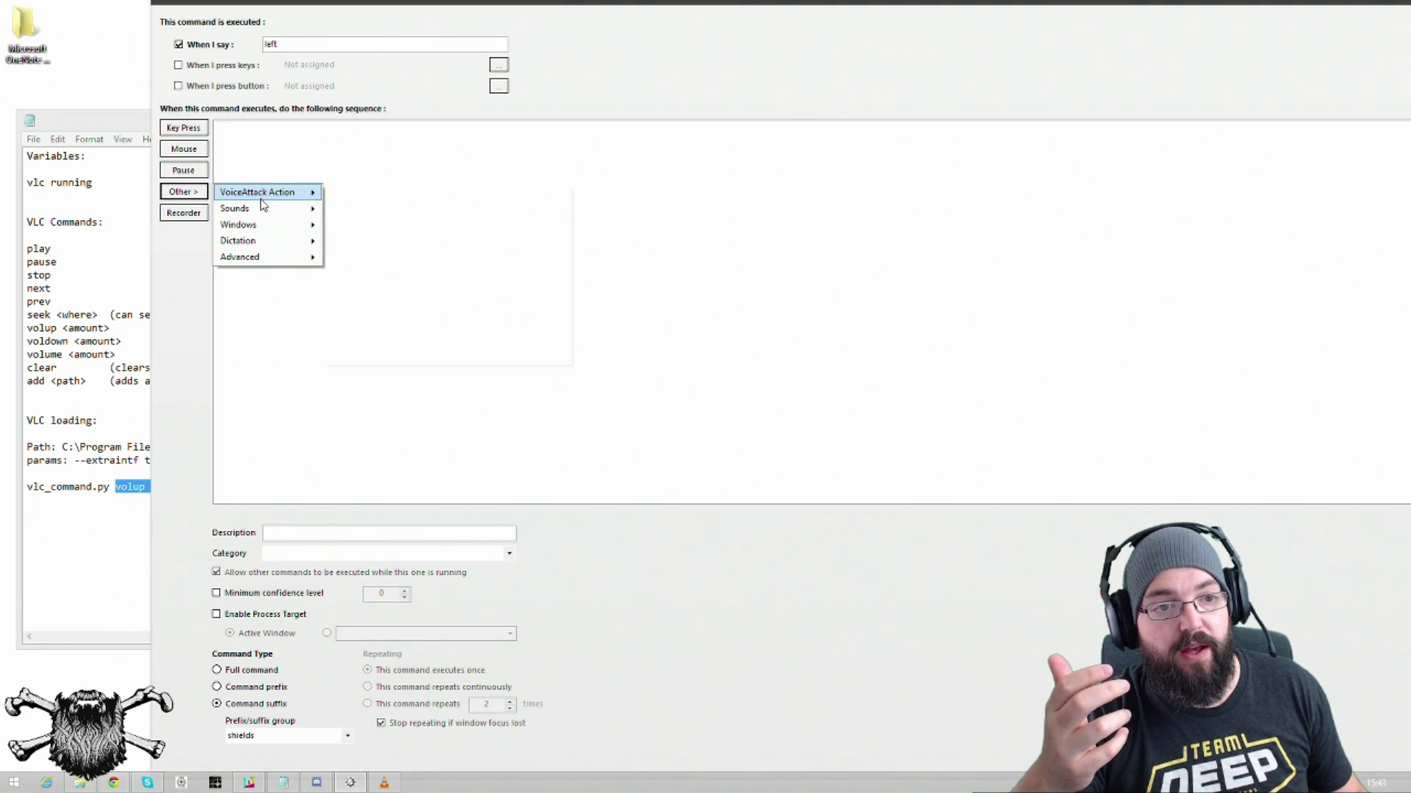
mouse_move(243, 209)
click(397, 206)
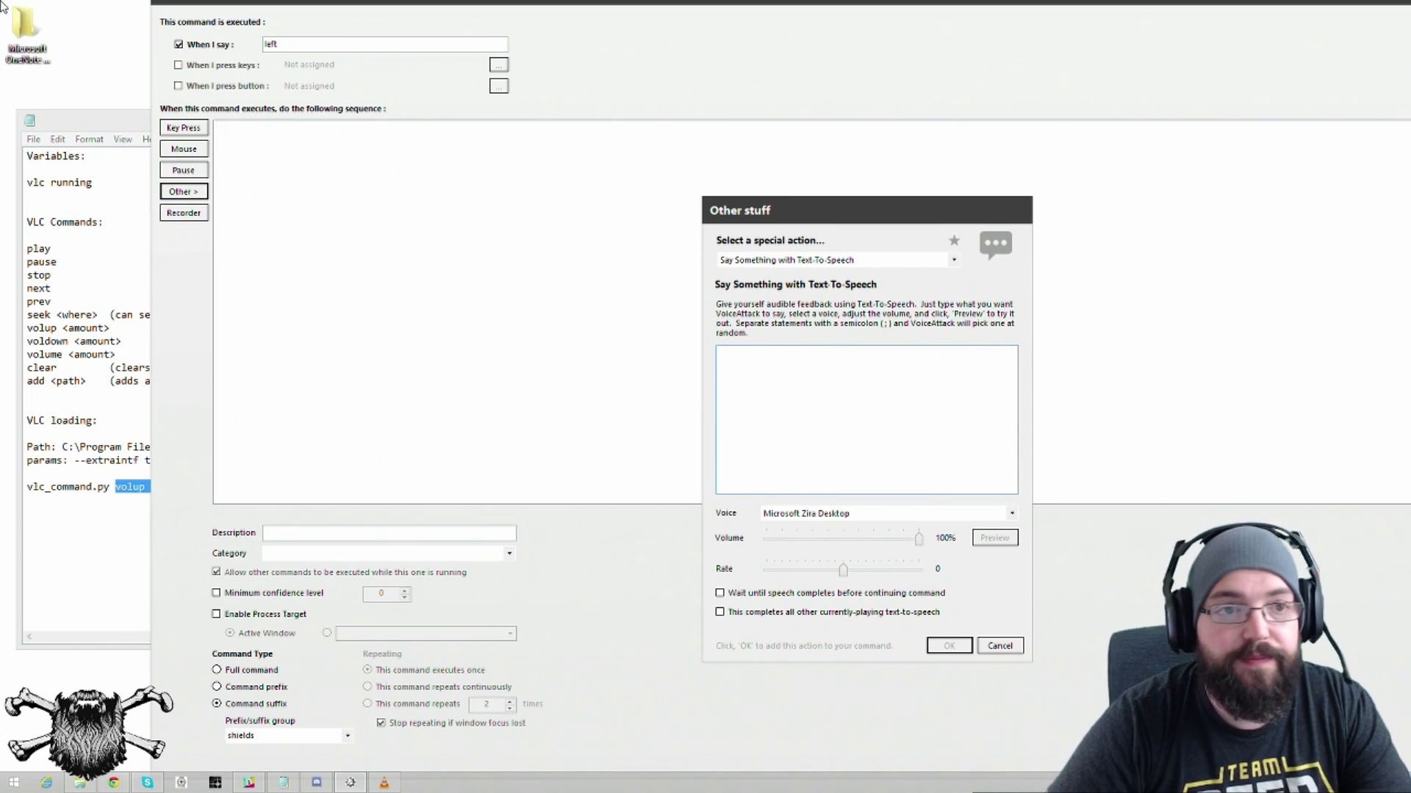
text(Shields)
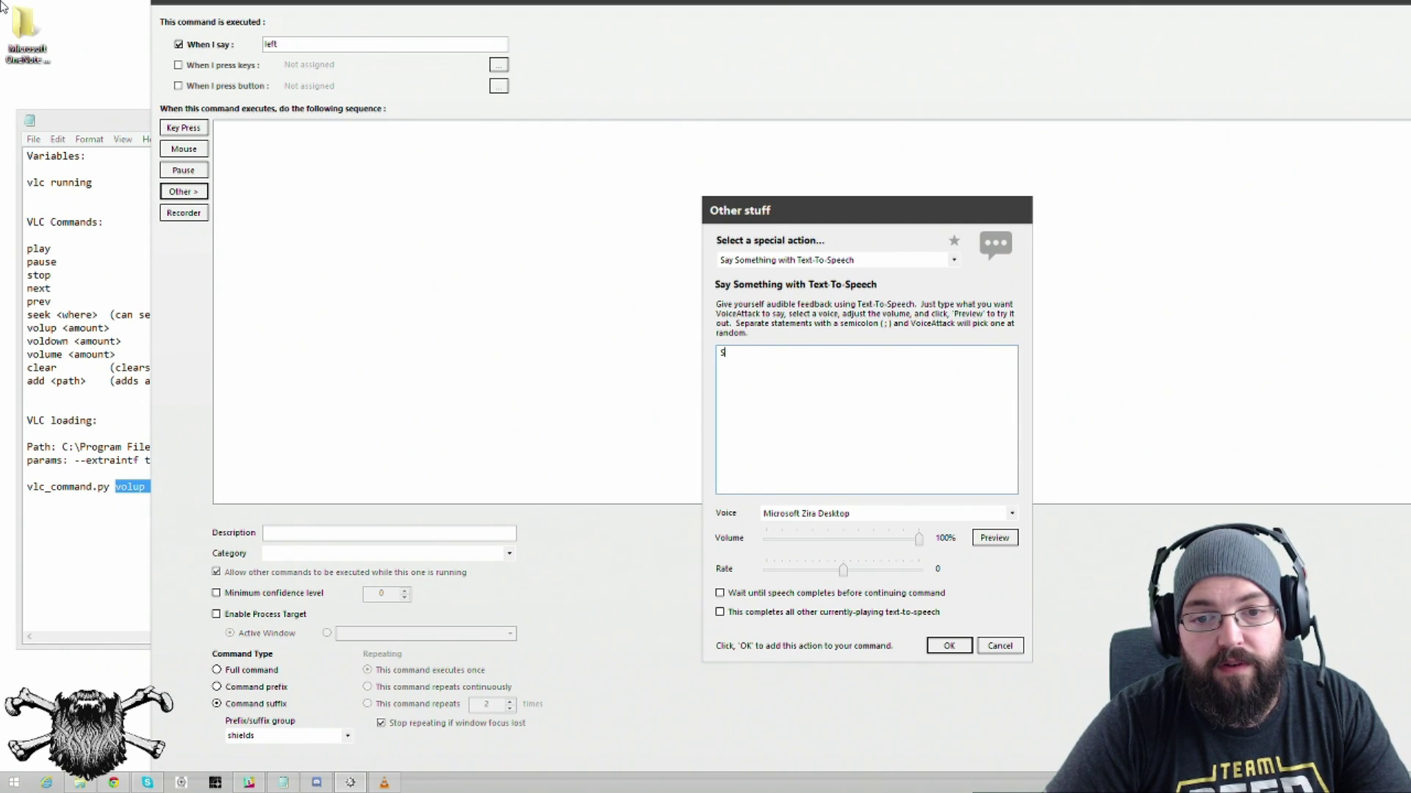
key(BackSpace)
text(full left shields)
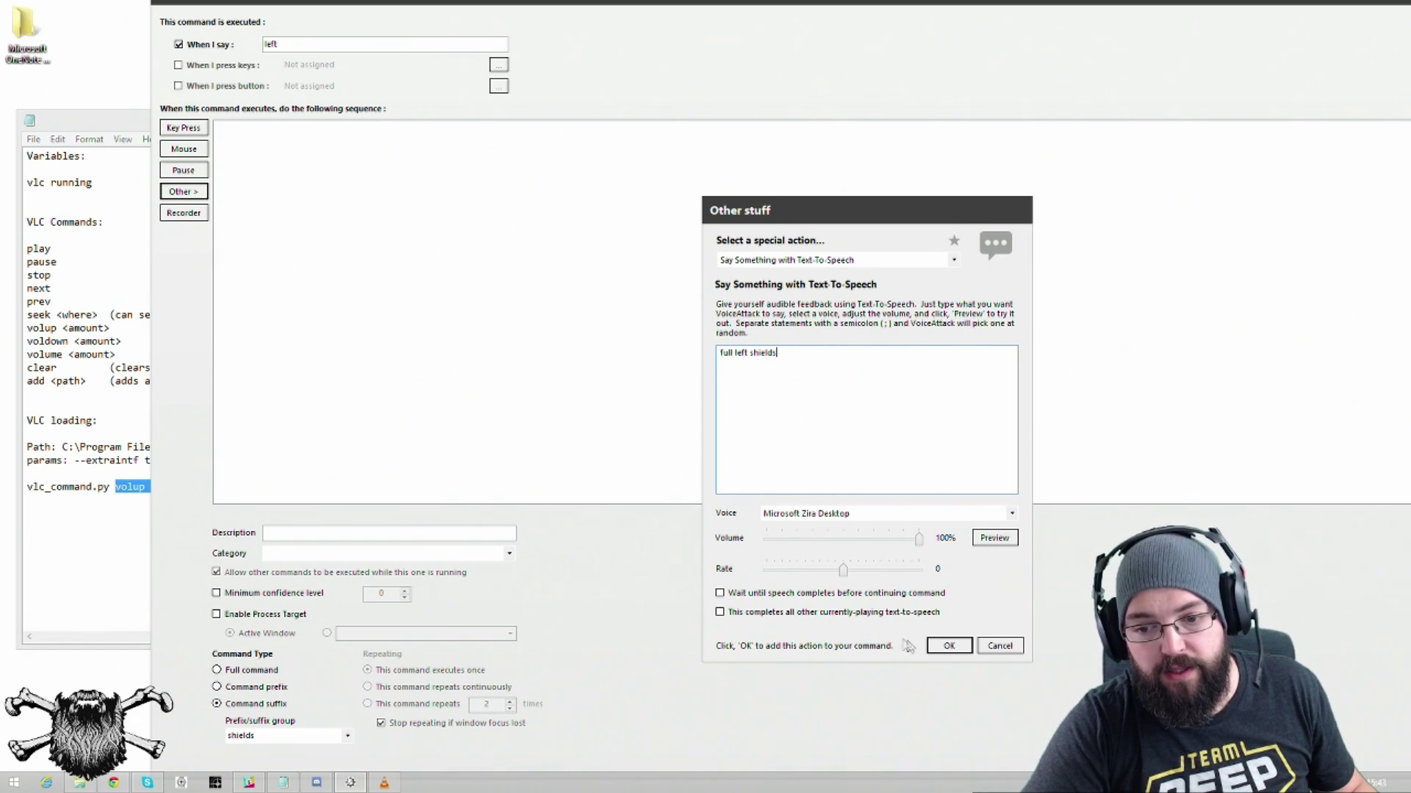
click(948, 647)
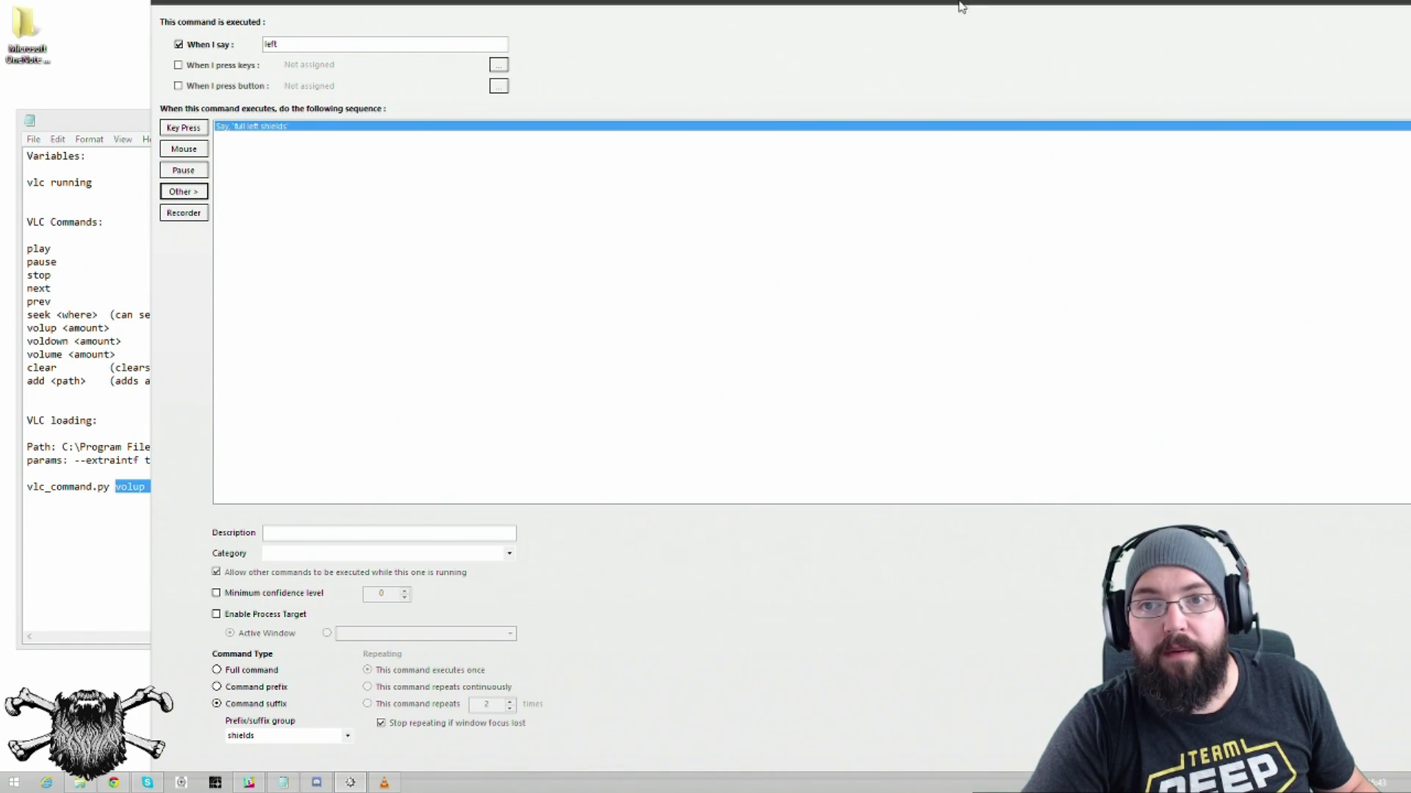
drag(963, 8, 633, 5)
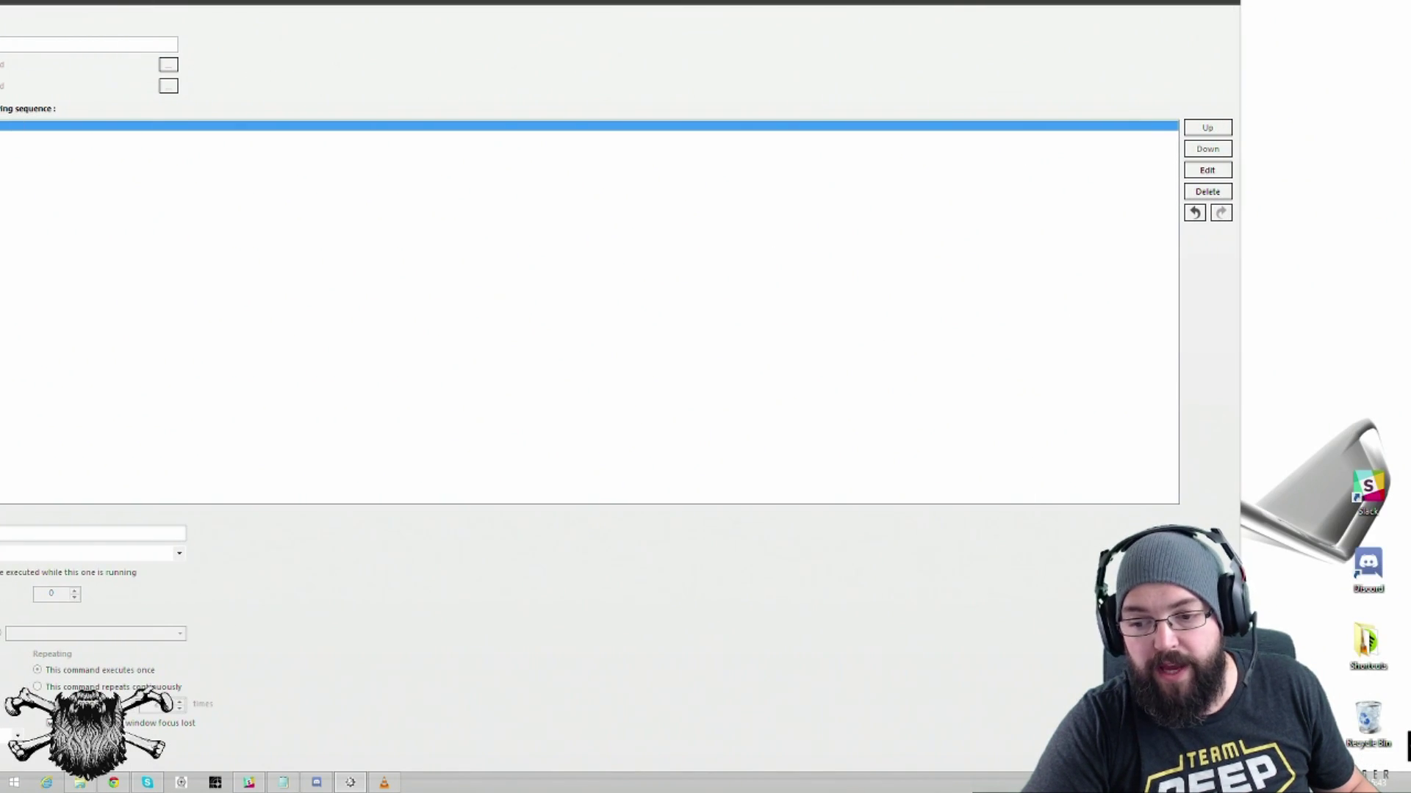
key(Return)
Step: Make the "Diverting shield power" speech in the "shields" prefix command wait until it completes, and save the command and profile
double_click(338, 209)
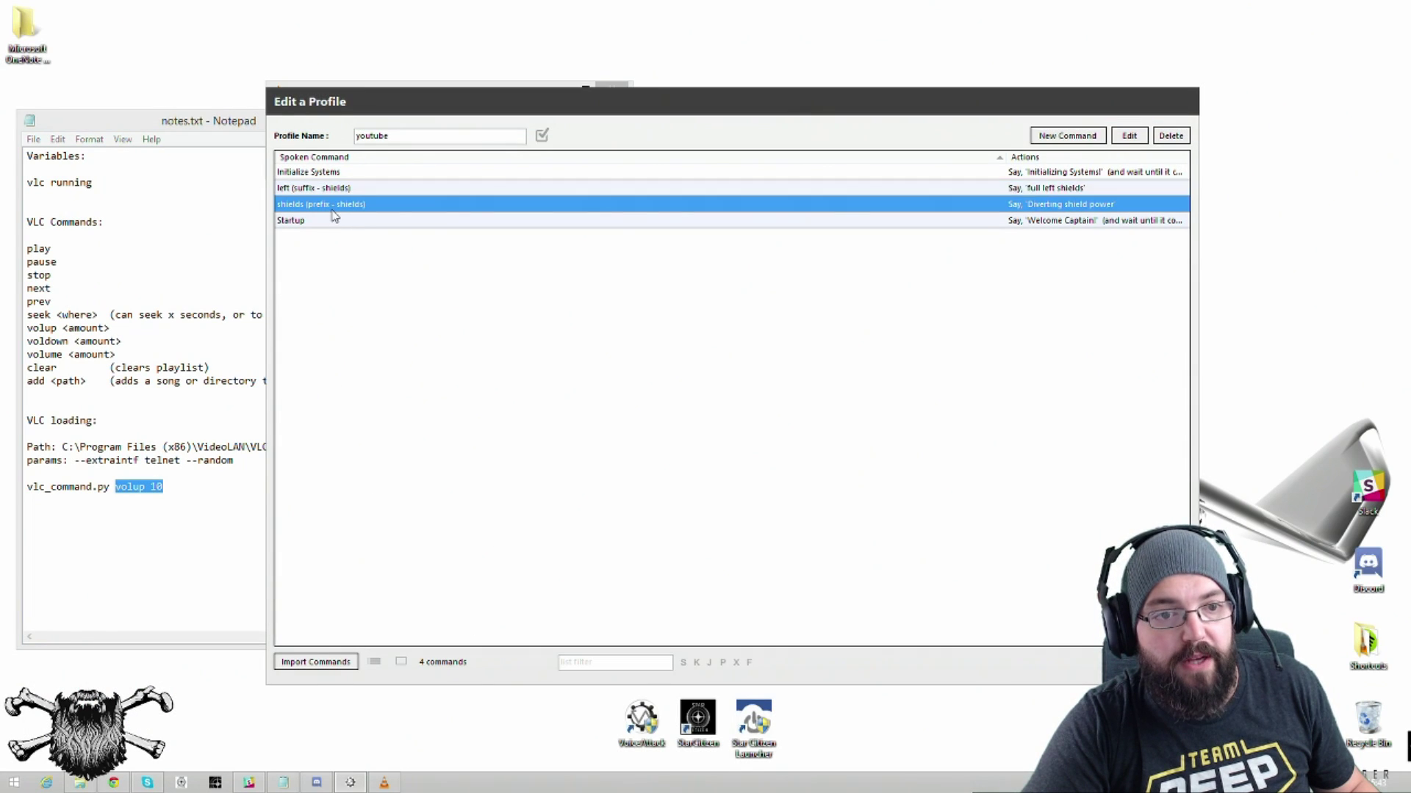
double_click(630, 272)
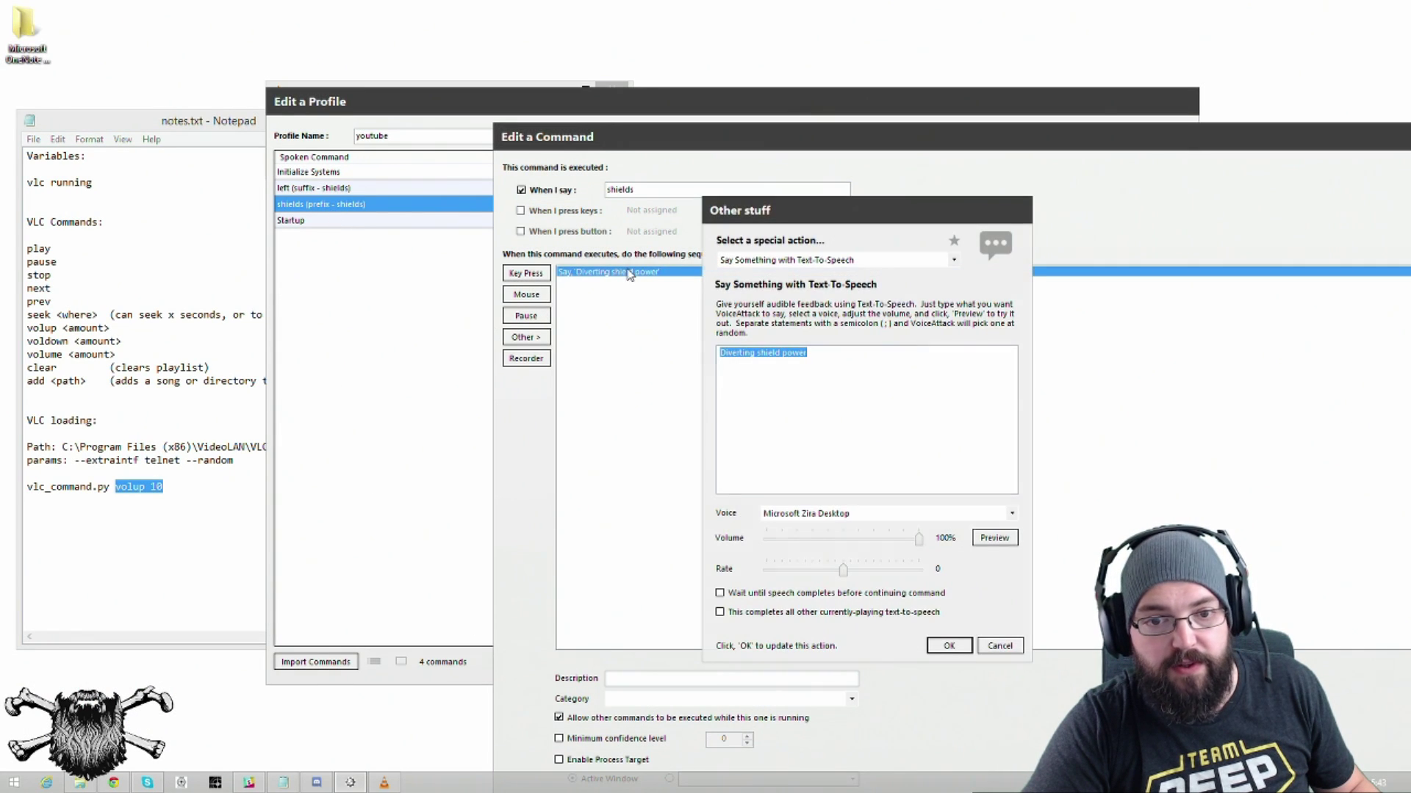
click(720, 593)
click(948, 646)
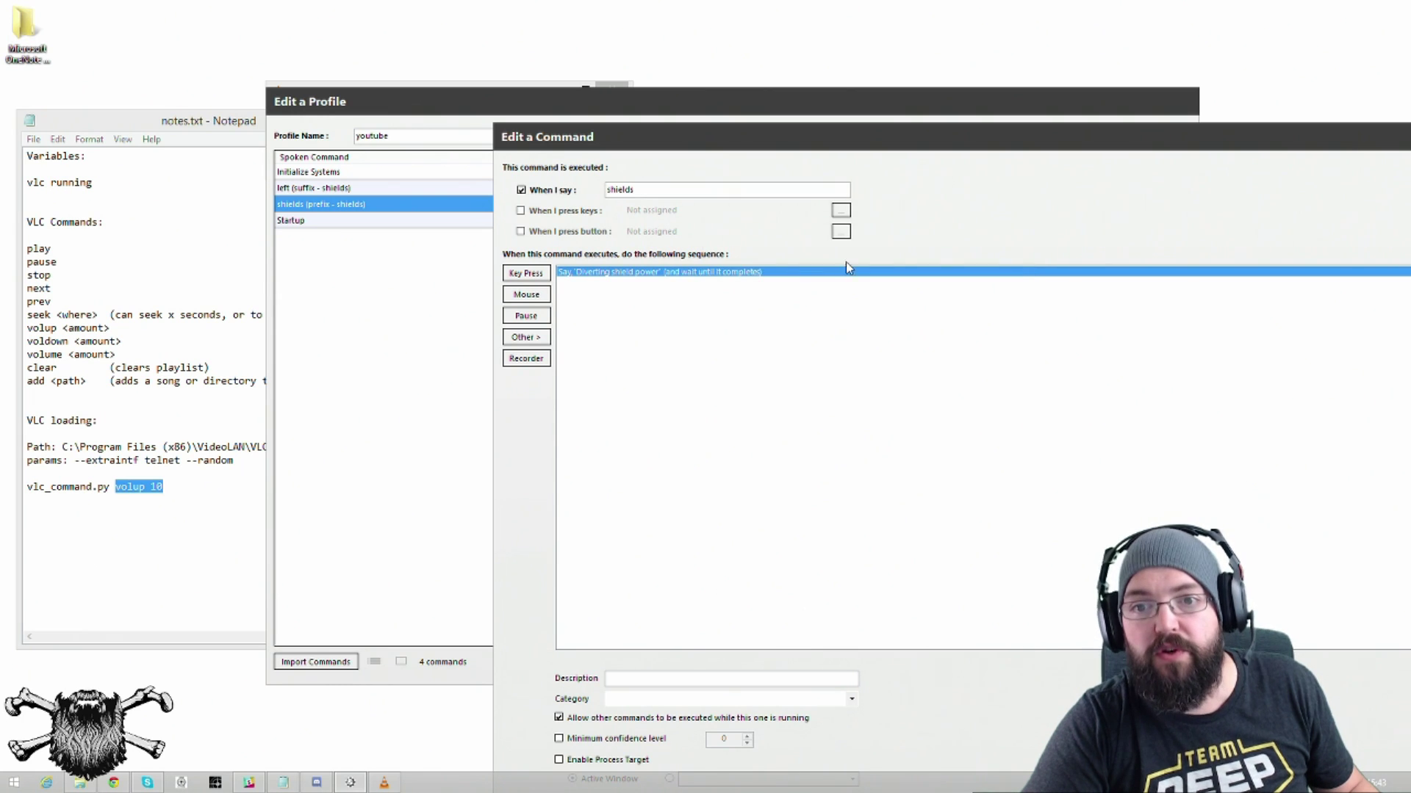
drag(924, 126, 397, 7)
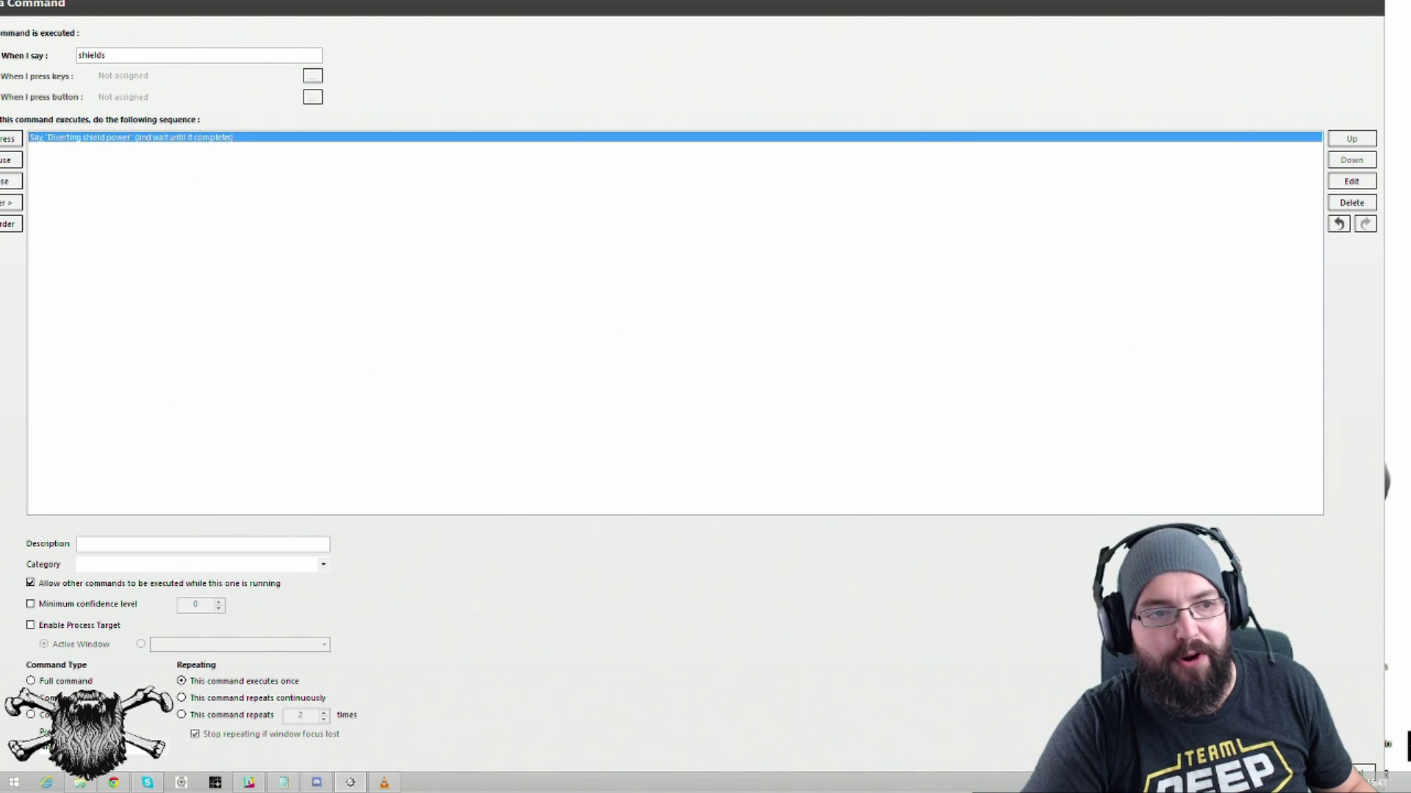
key(Return)
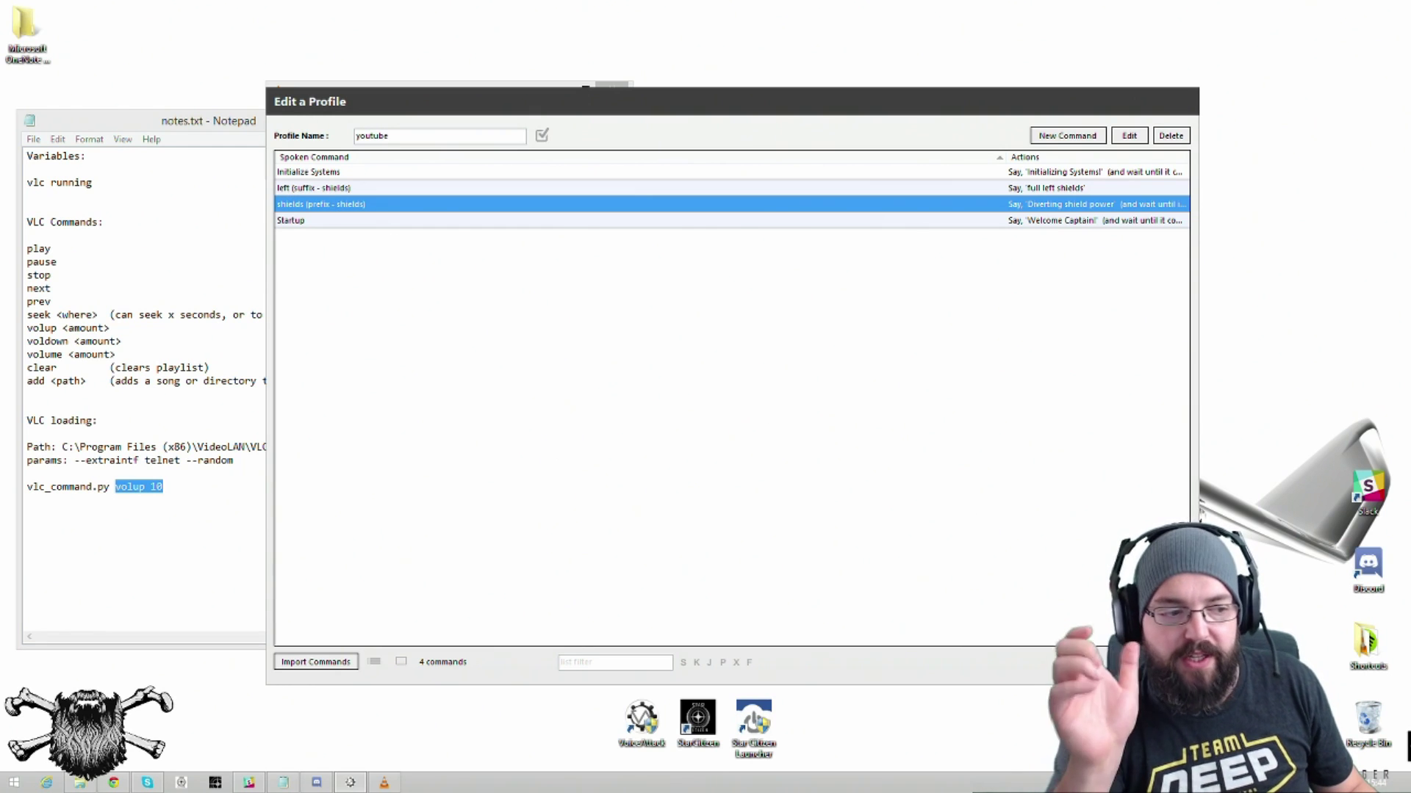
key(Return)
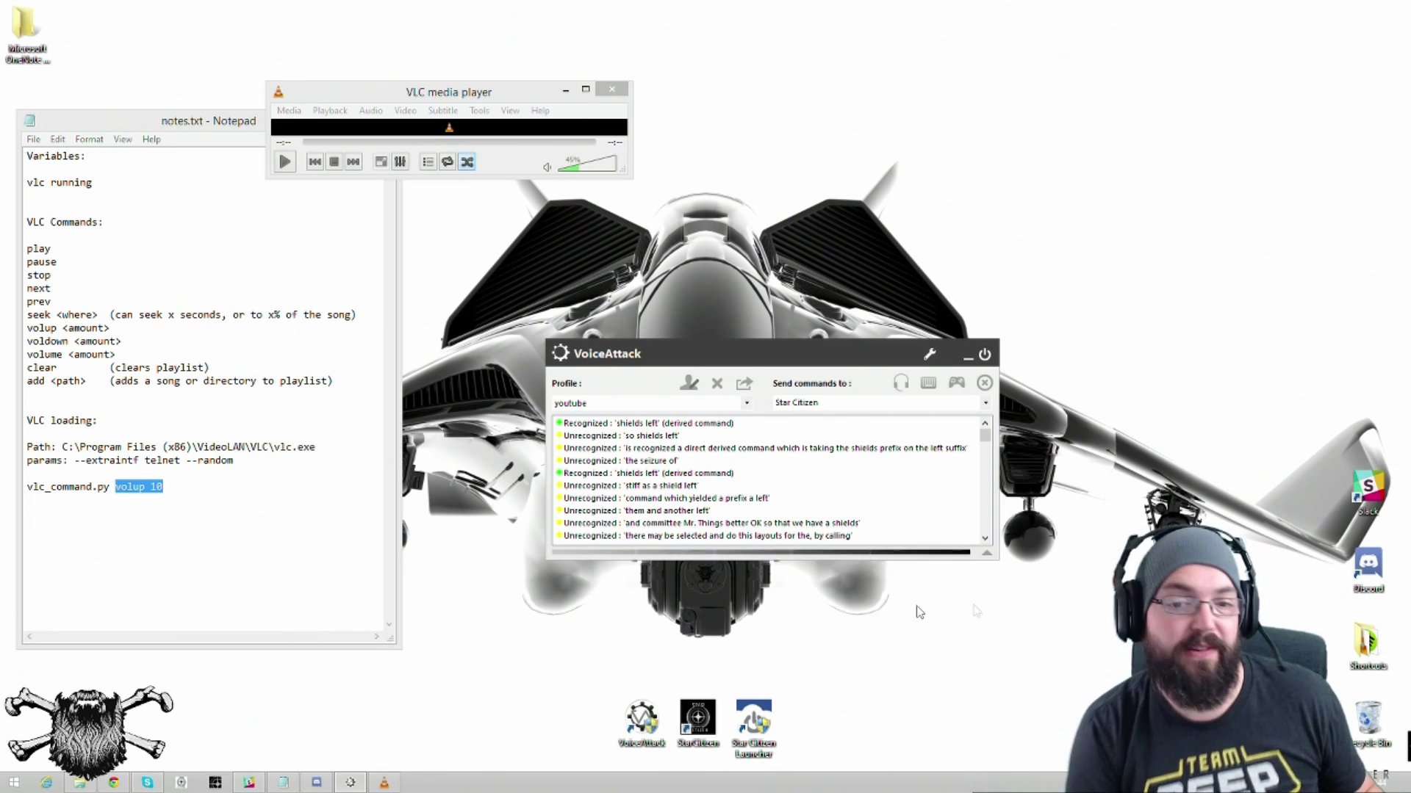
Step: Create a new command in the youtube profile with the spoken phrase "right" and a Text-To-Speech action saying "full right shields"
click(685, 381)
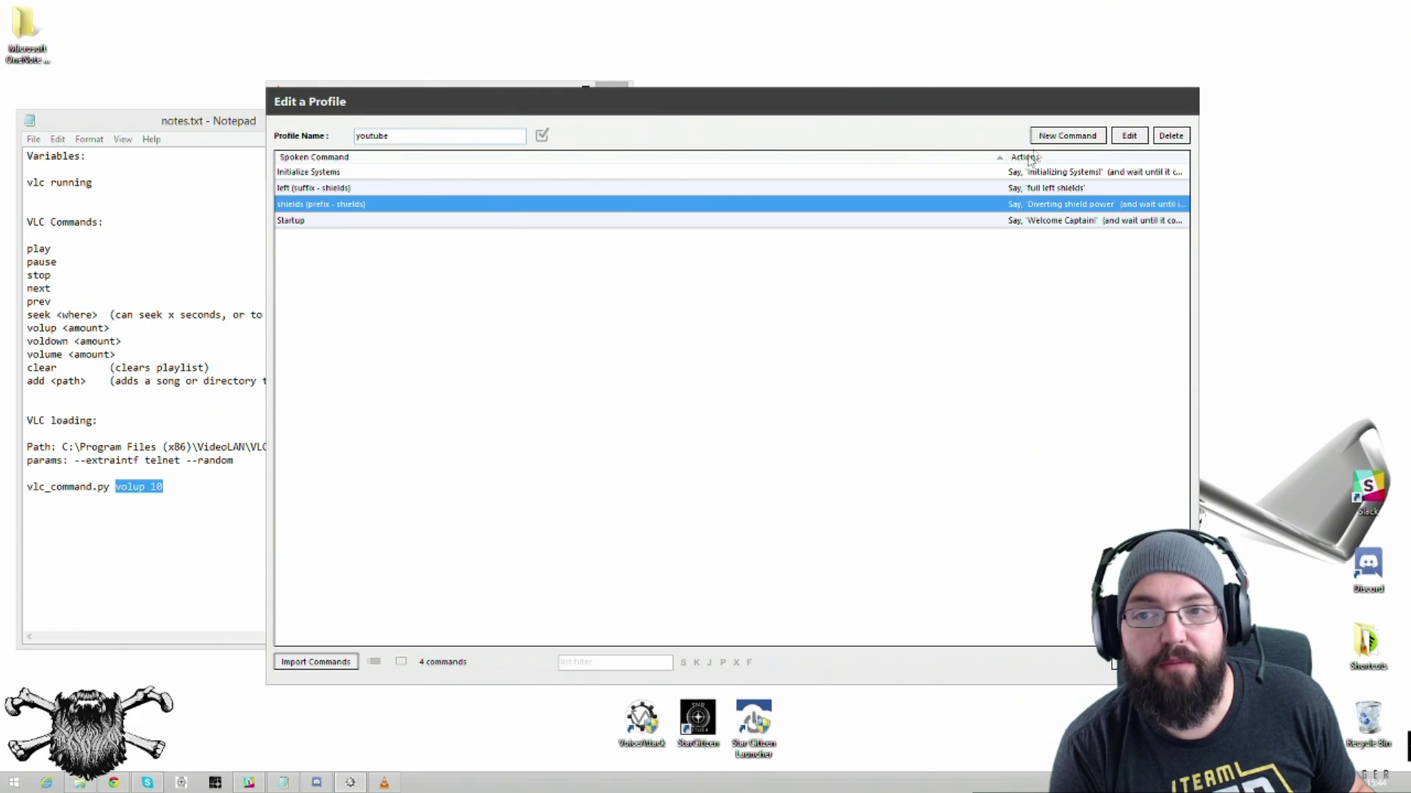
click(1056, 138)
text(right)
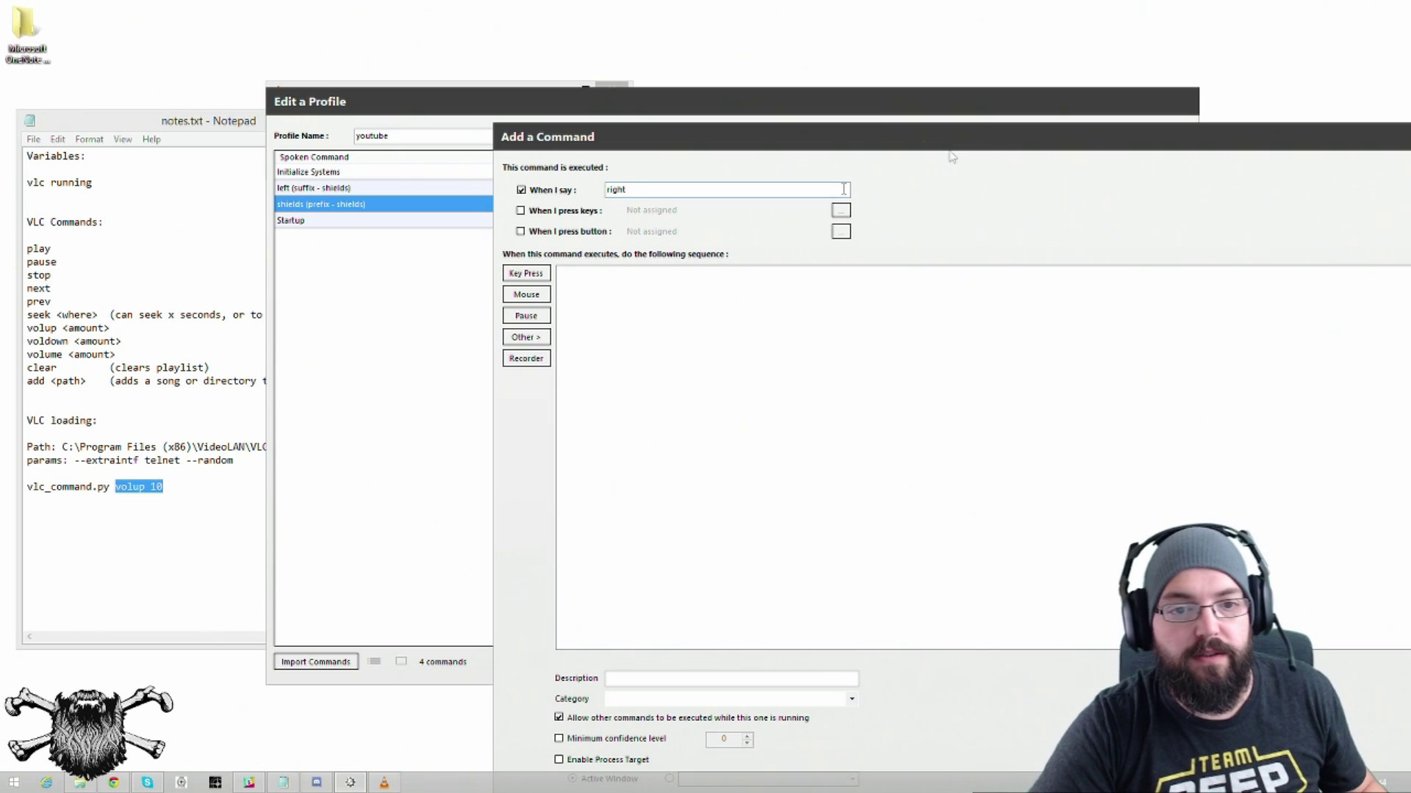
click(538, 339)
mouse_move(608, 355)
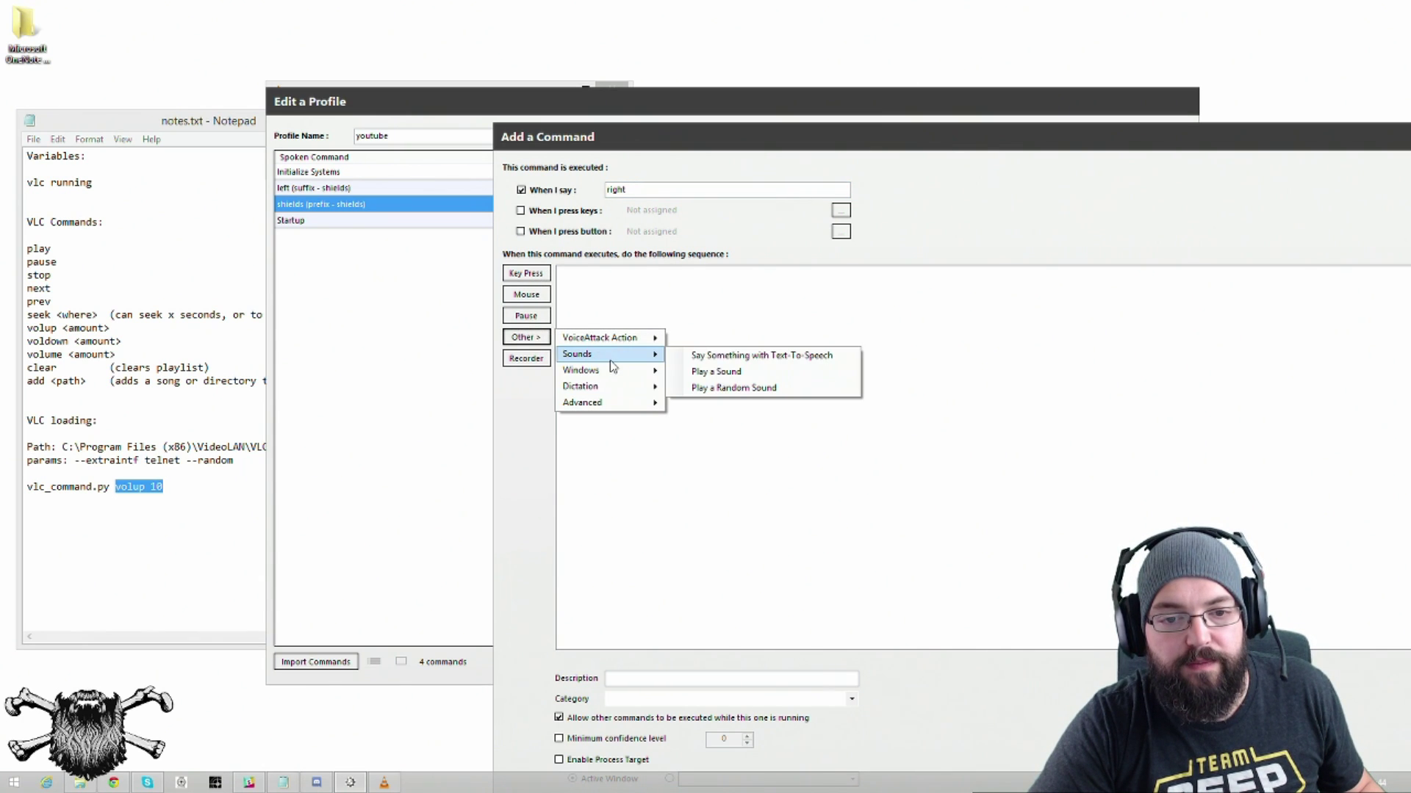
click(694, 354)
text(full right shields)
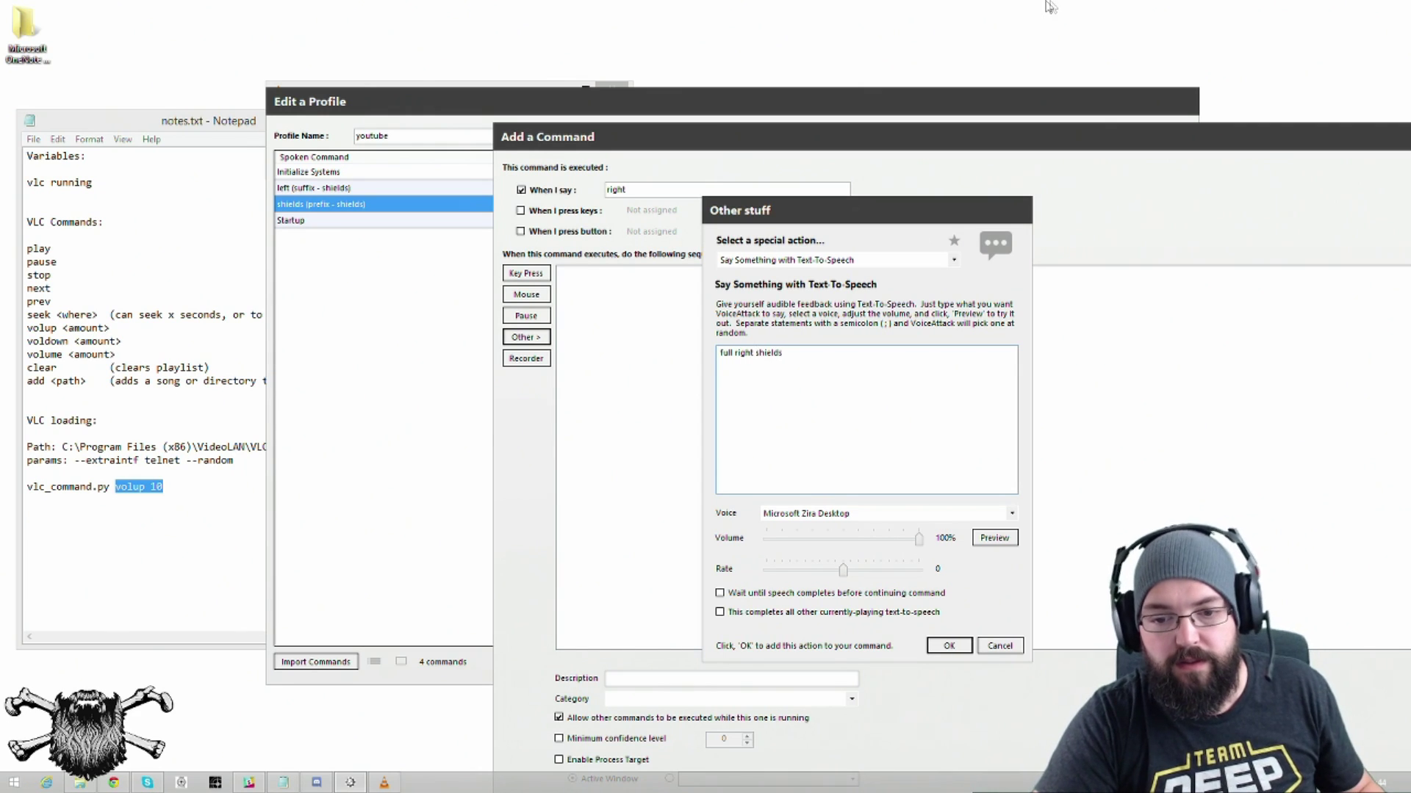
click(948, 646)
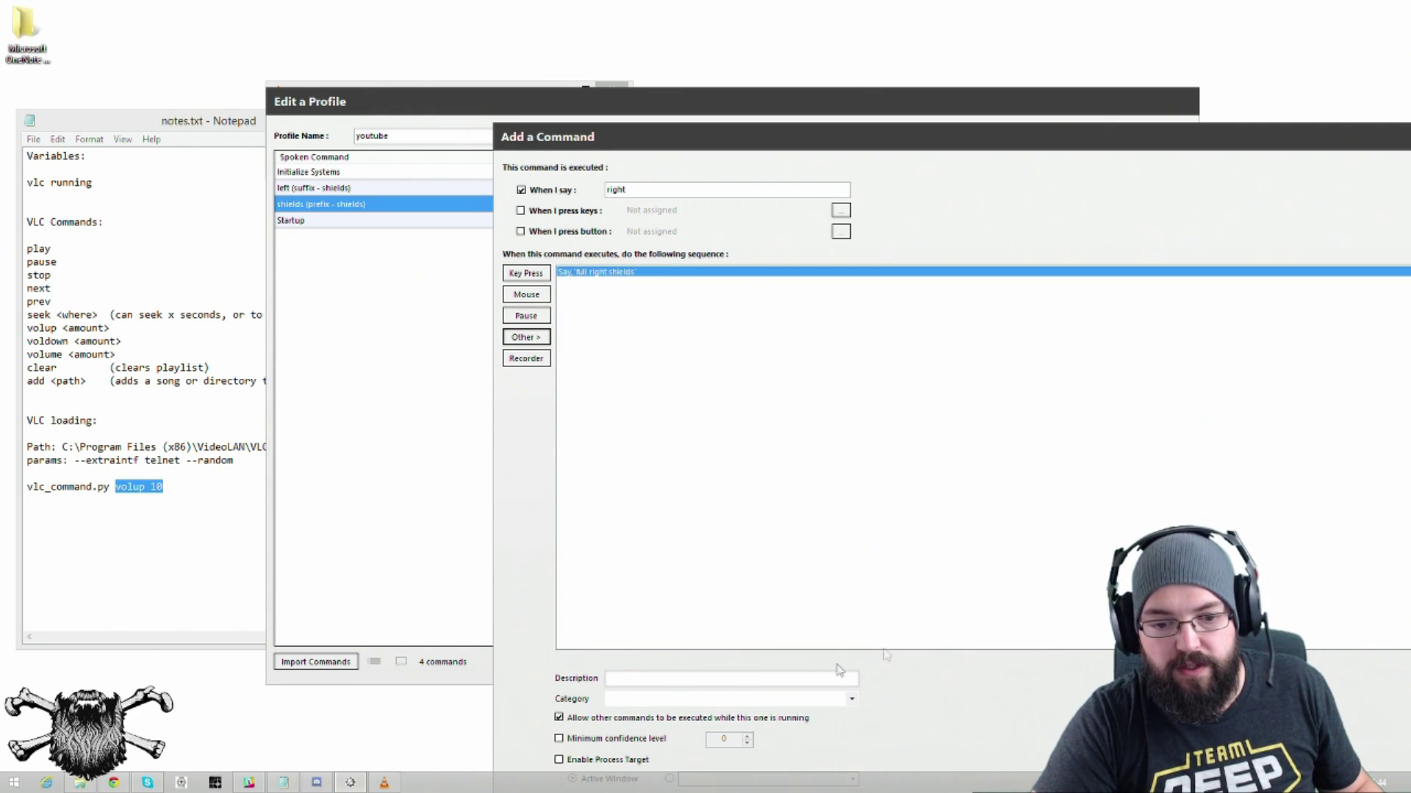
Step: Make the "right" command a command suffix in the "shields" group, and save the command and profile
drag(861, 150, 403, 6)
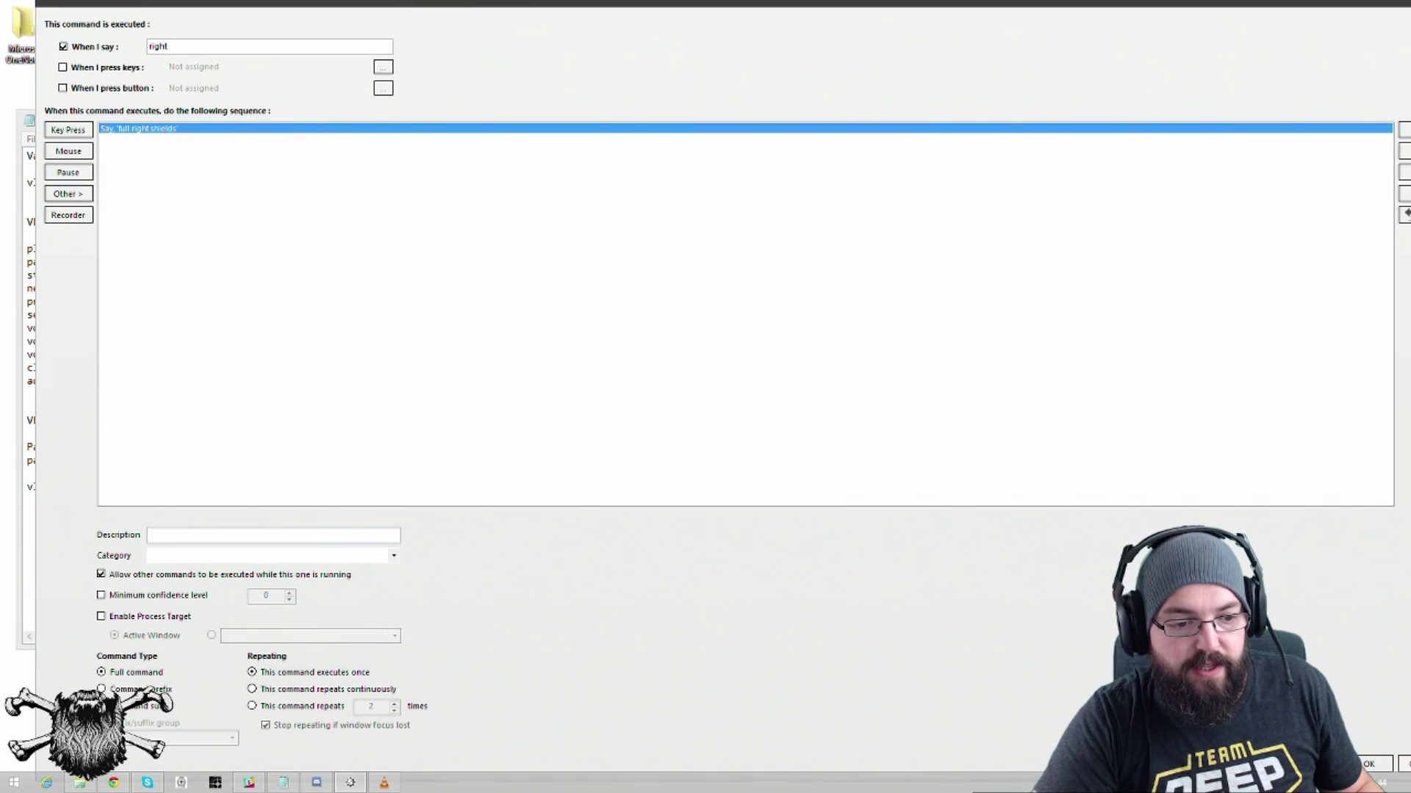
click(129, 707)
click(232, 739)
click(135, 764)
drag(1083, 3, 941, 6)
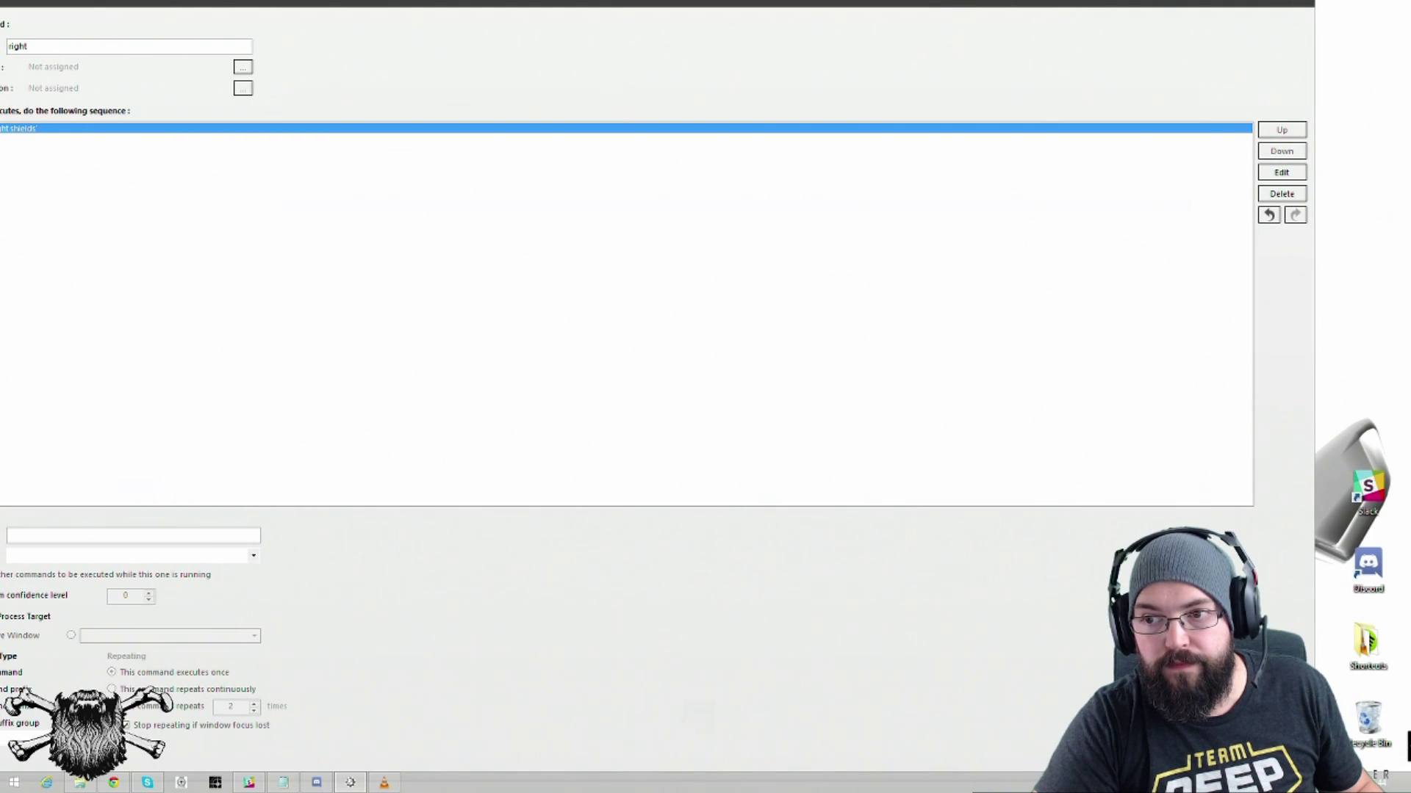
key(Return)
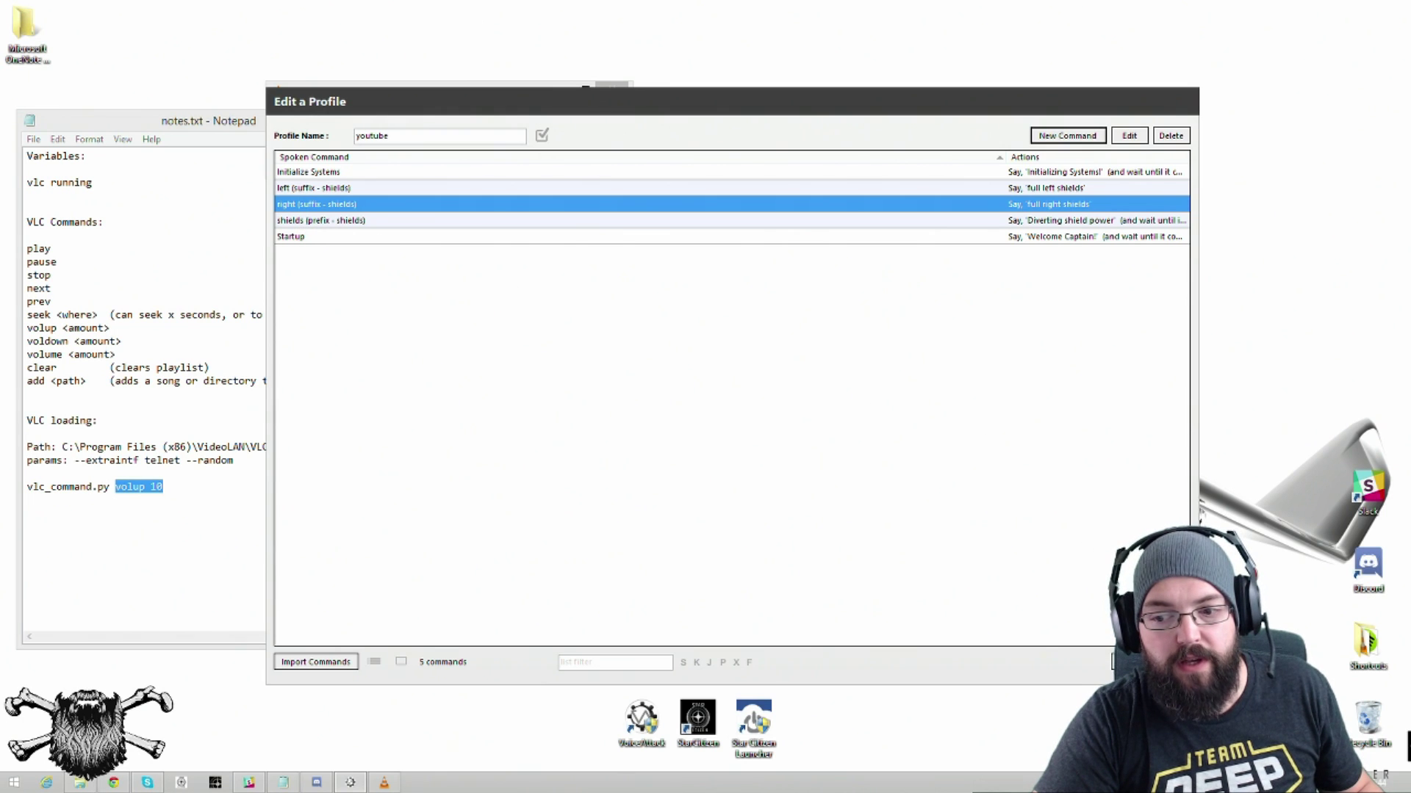
click(1139, 662)
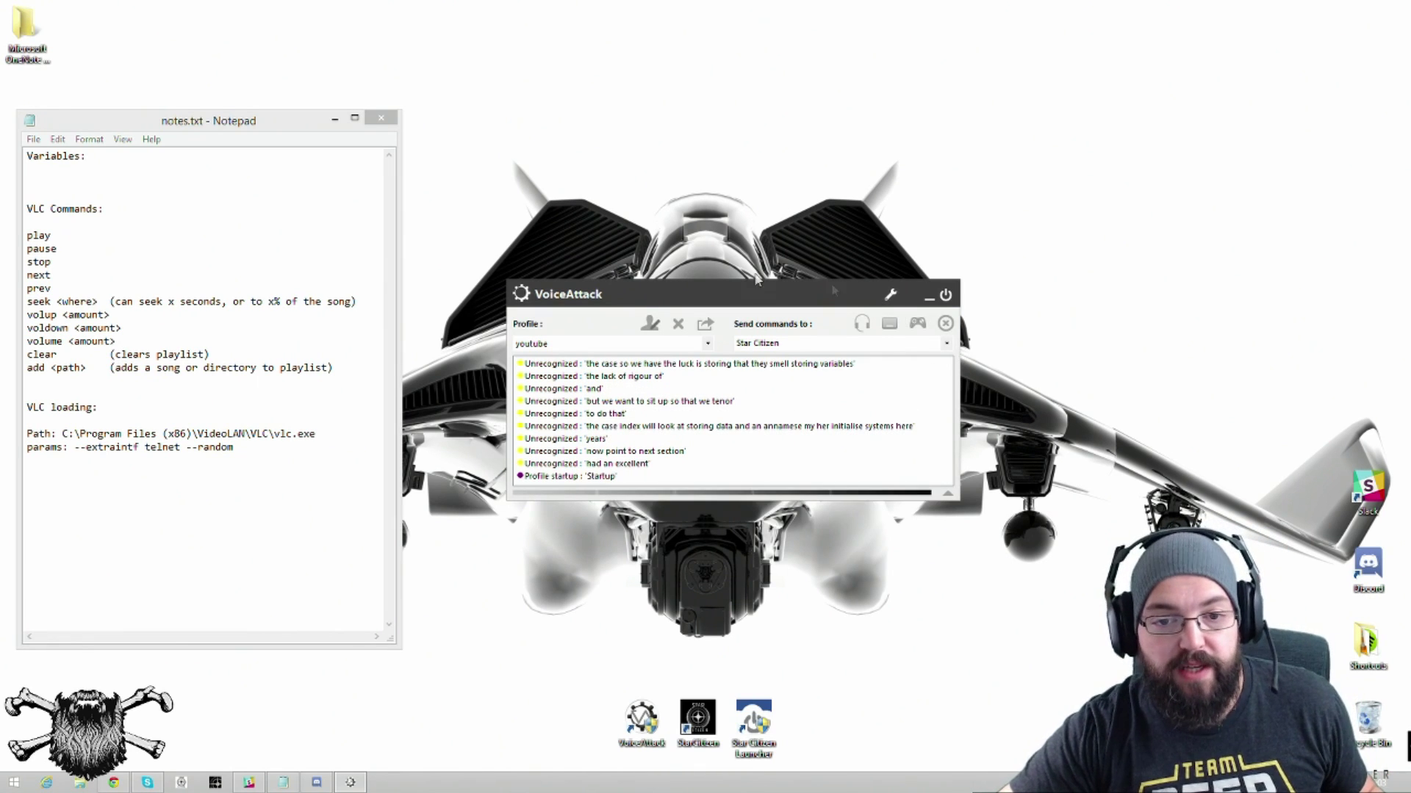
Step: Add a Set a Condition Value action to the Initialize Systems command that sets "vlc running" to 0
click(650, 325)
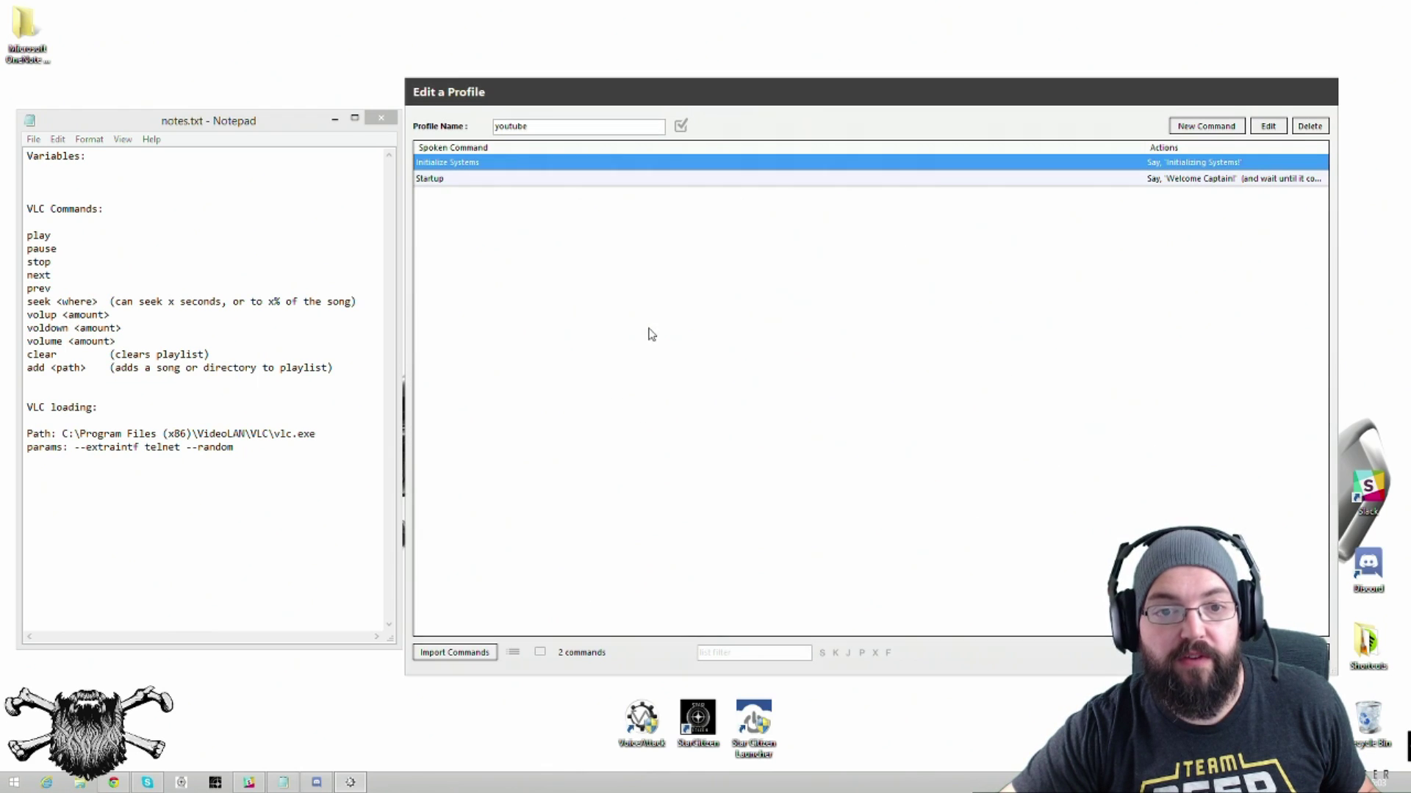
double_click(471, 165)
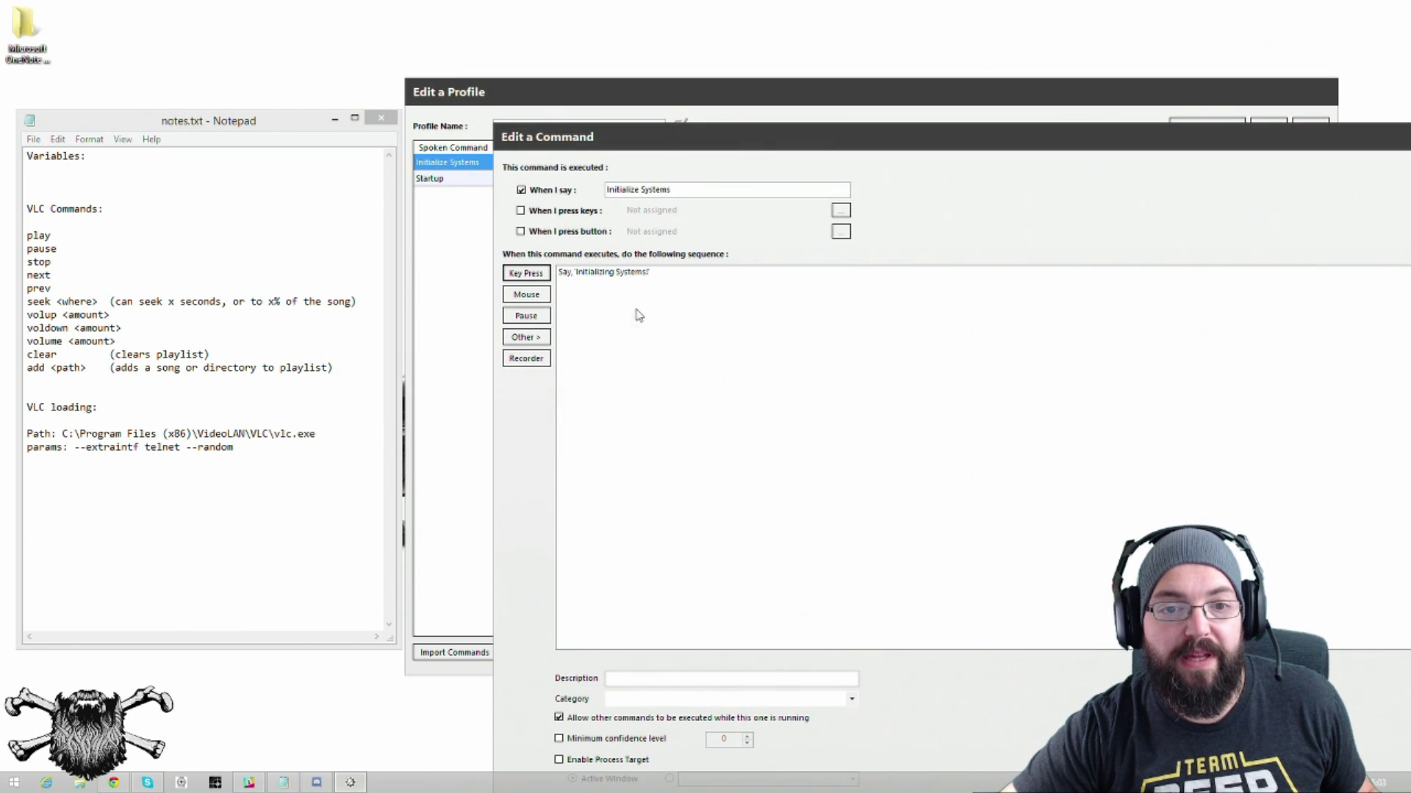
click(526, 337)
mouse_move(596, 409)
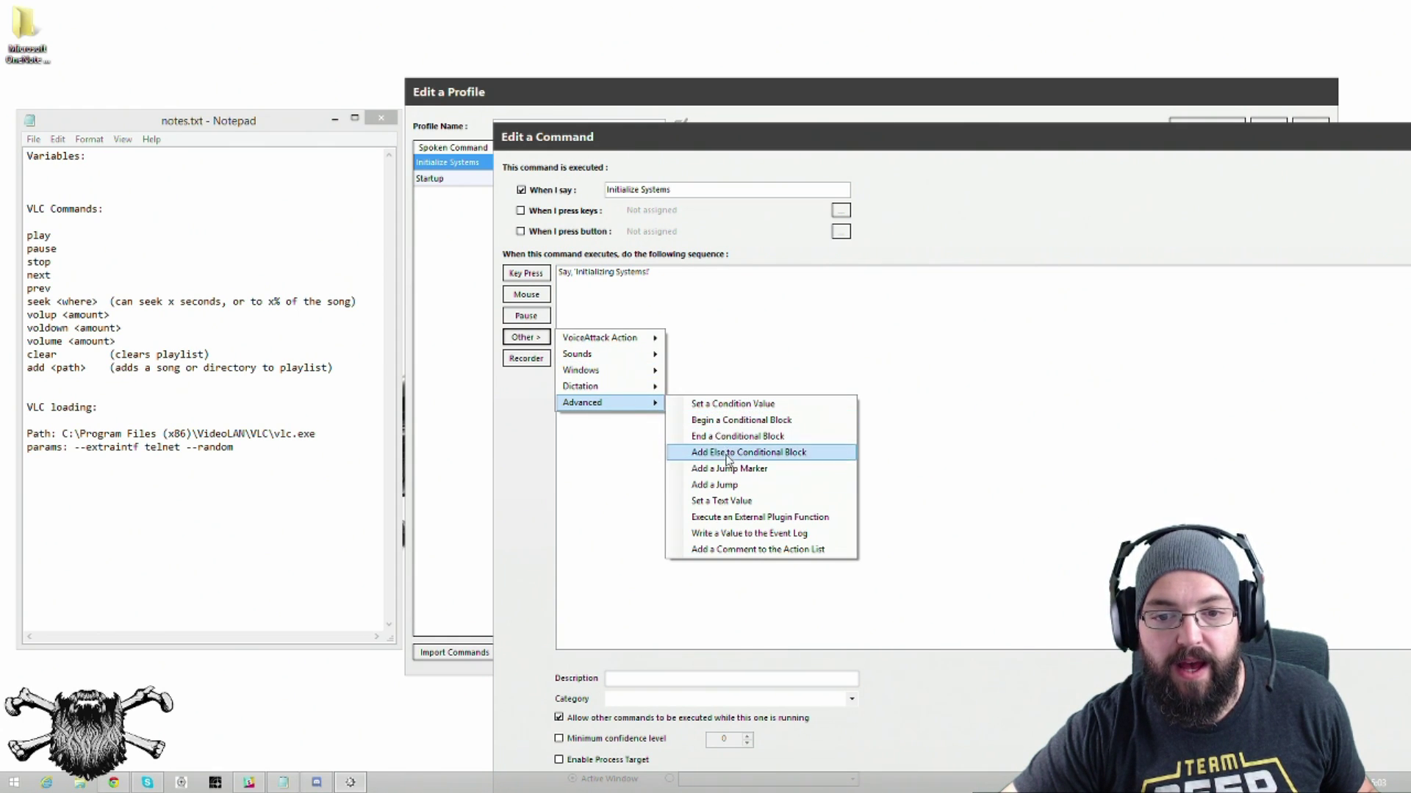
click(723, 408)
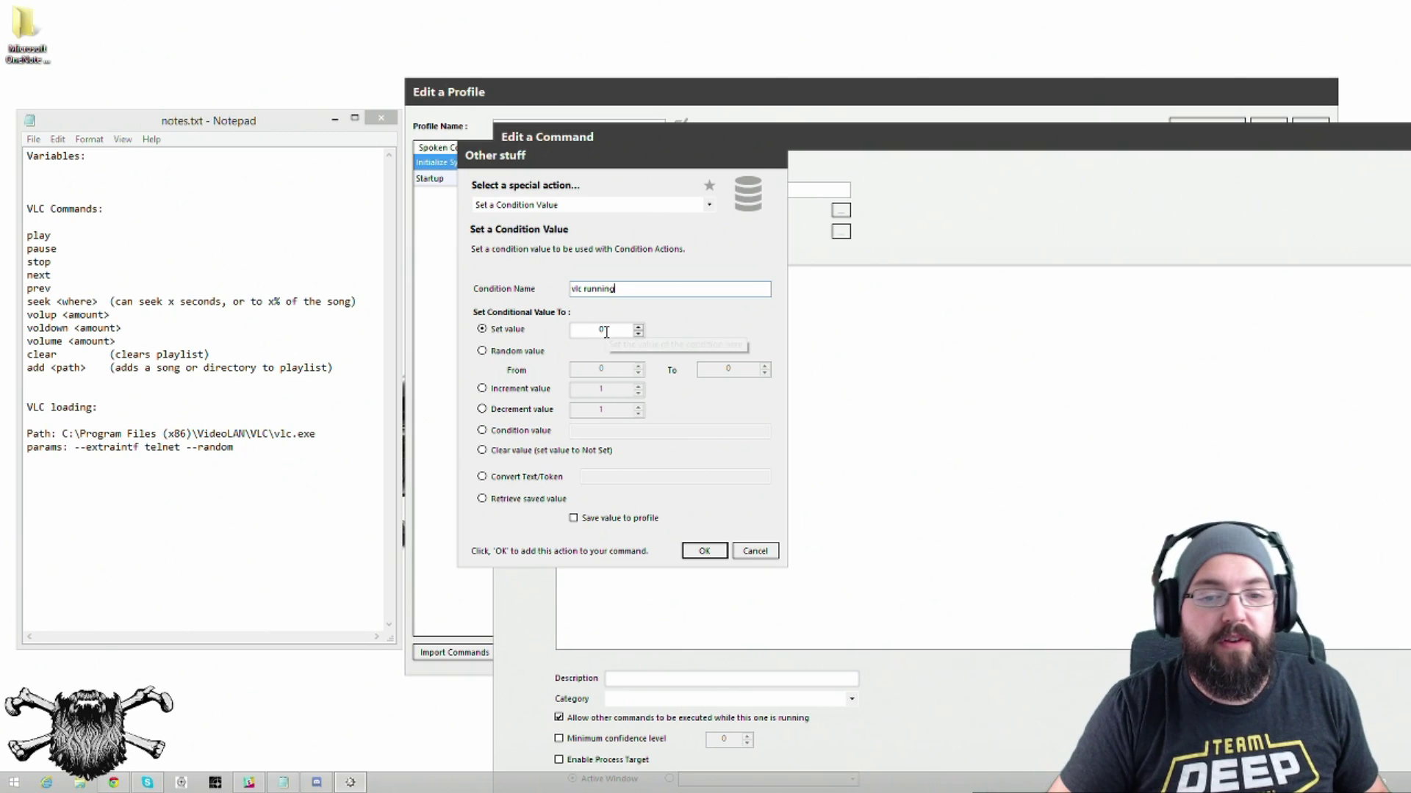
key(Tab)
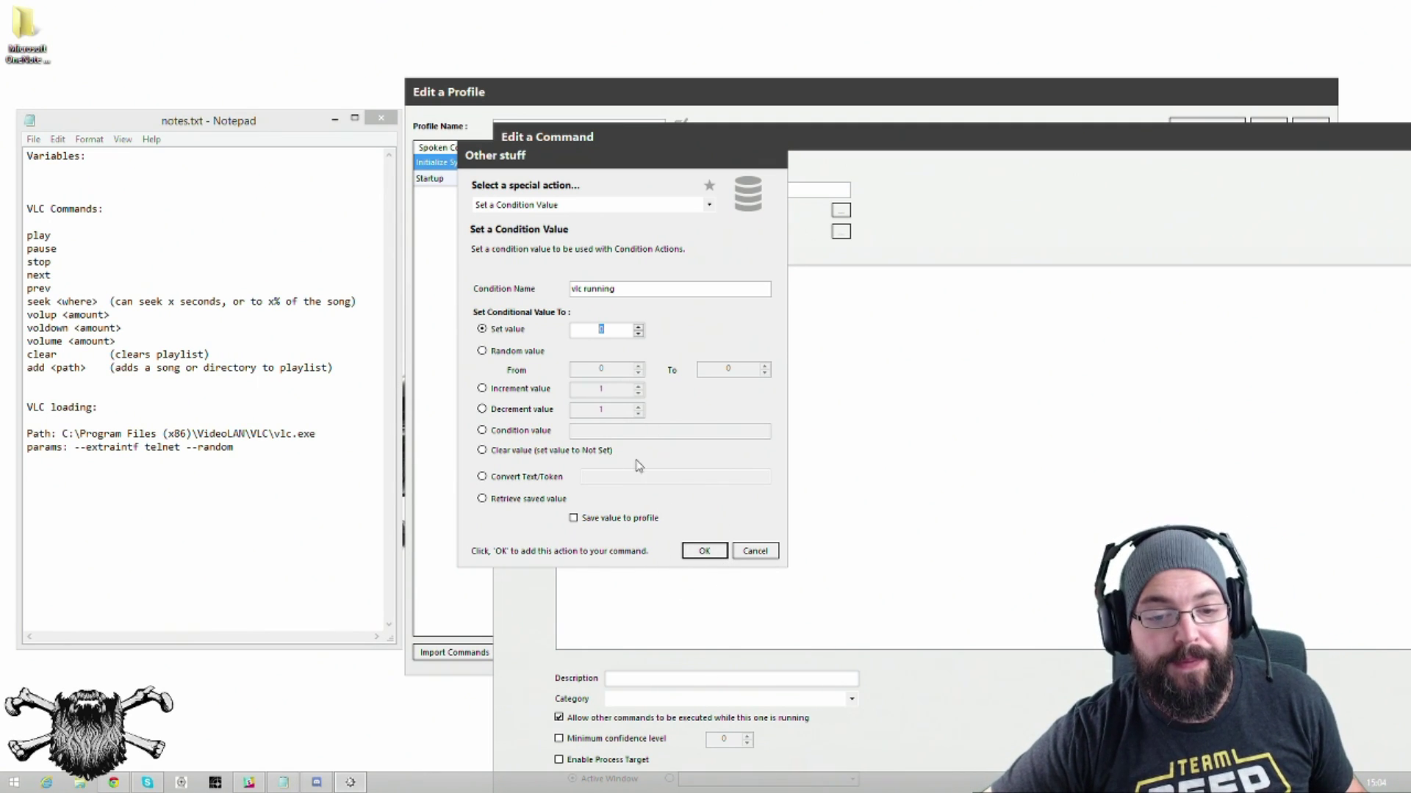
click(706, 552)
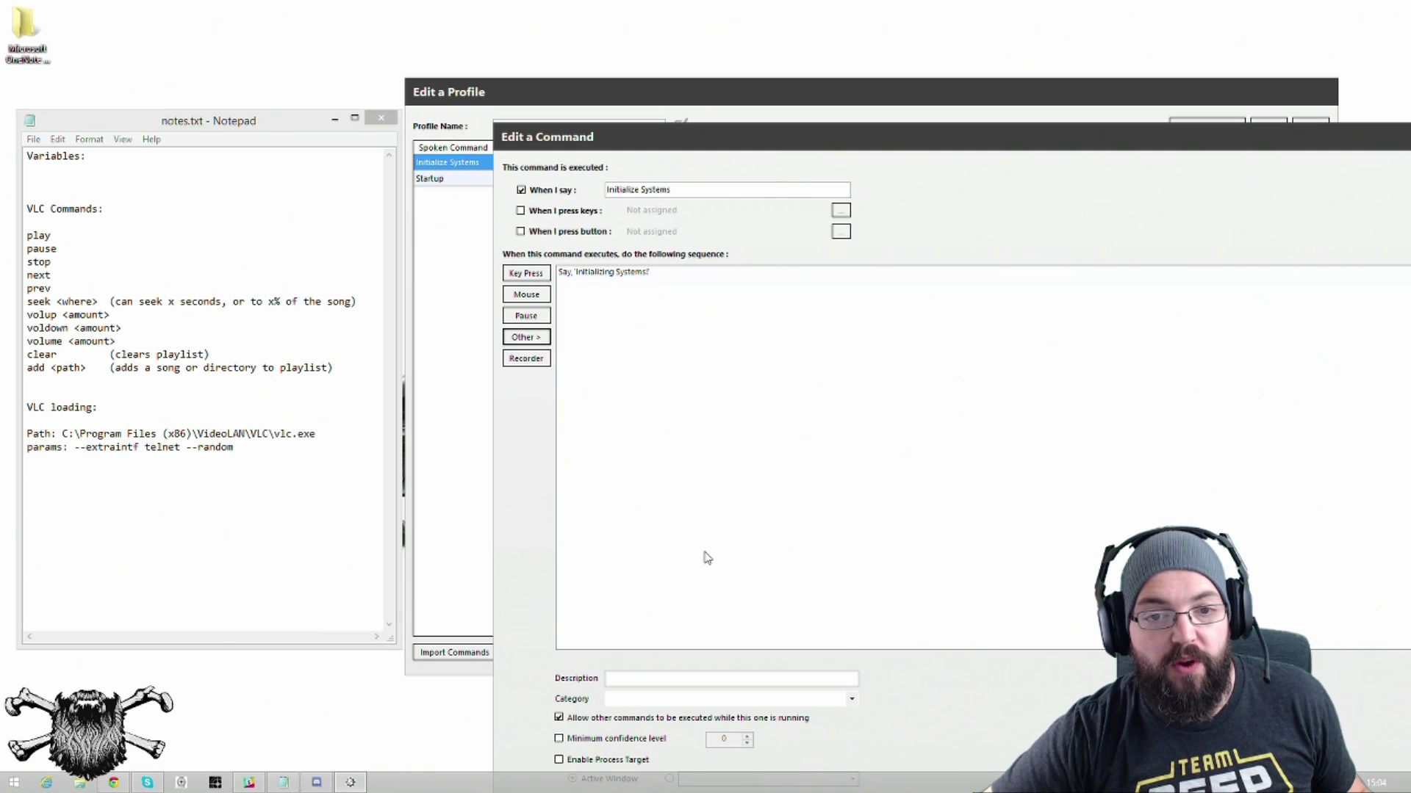
Step: Note "vlc running" under Variables in notes.txt in Notepad, and save the Initialize Systems command in VoiceAttack
click(47, 166)
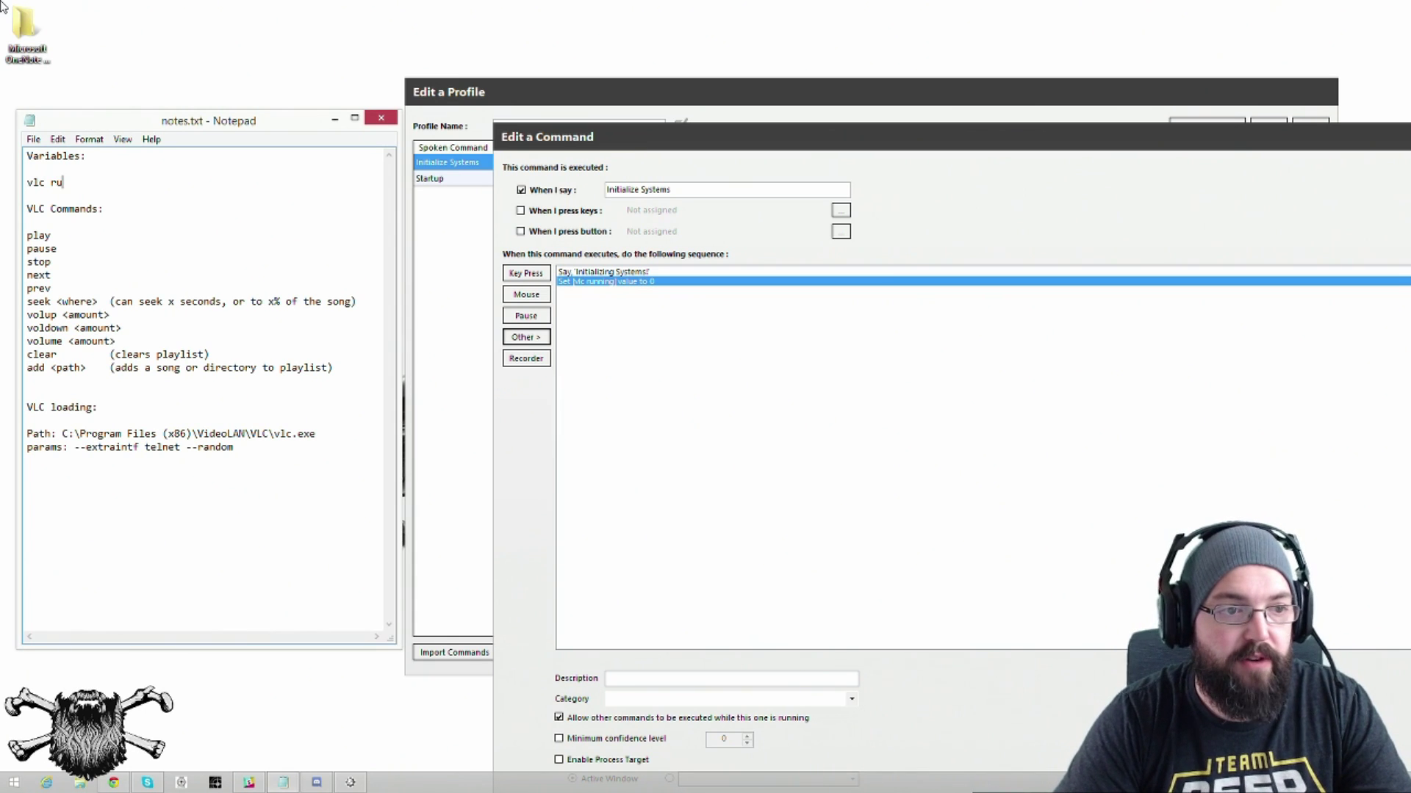
key(Return)
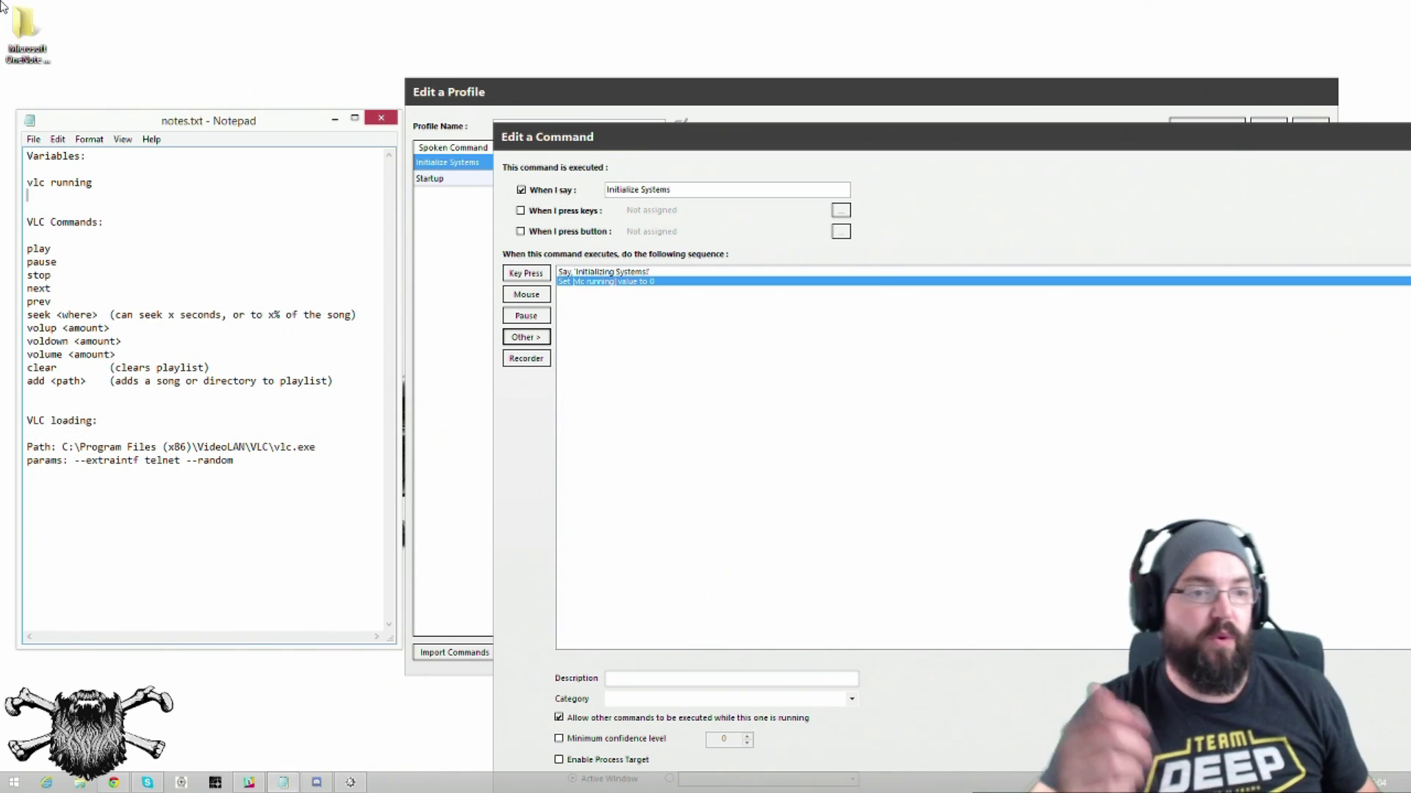
drag(741, 151, 700, 128)
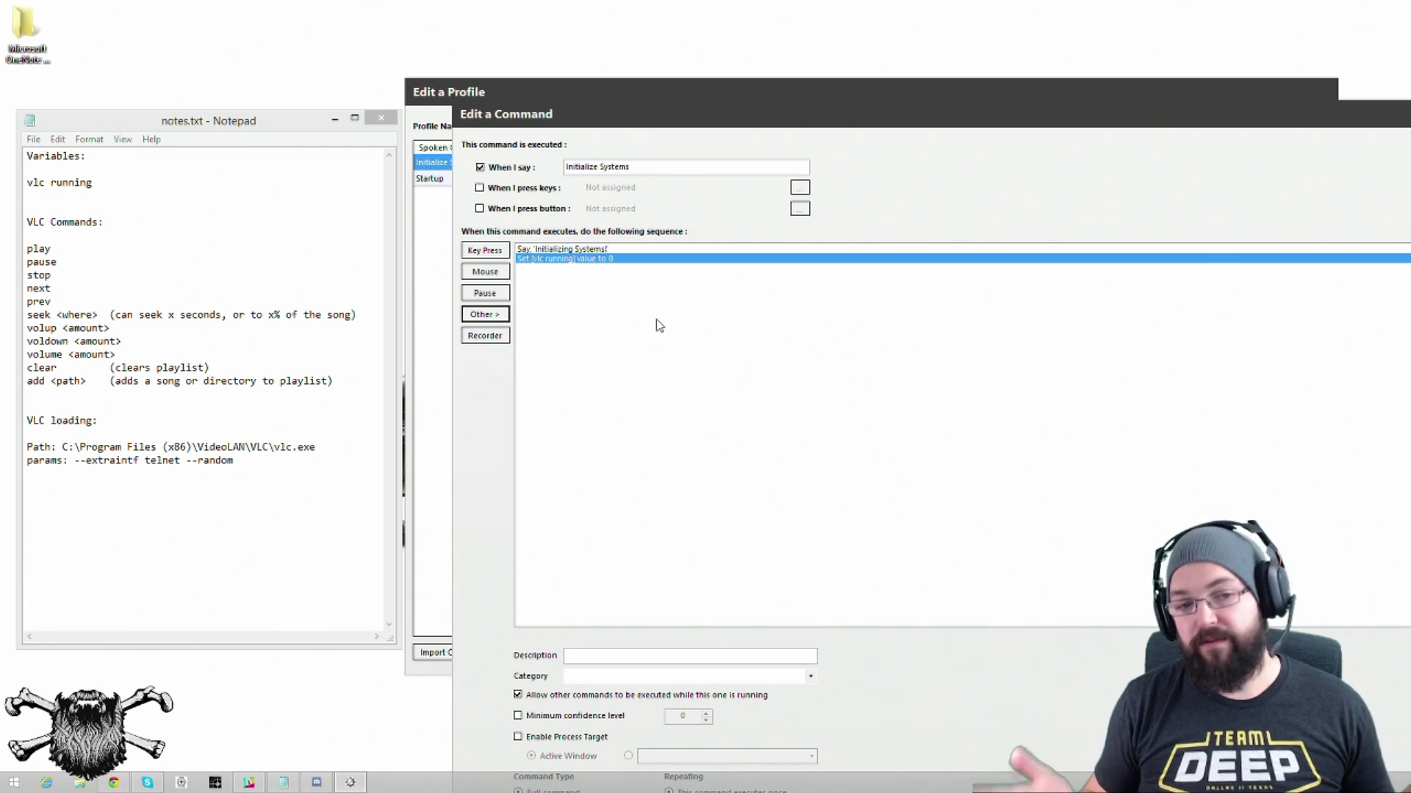
key(Return)
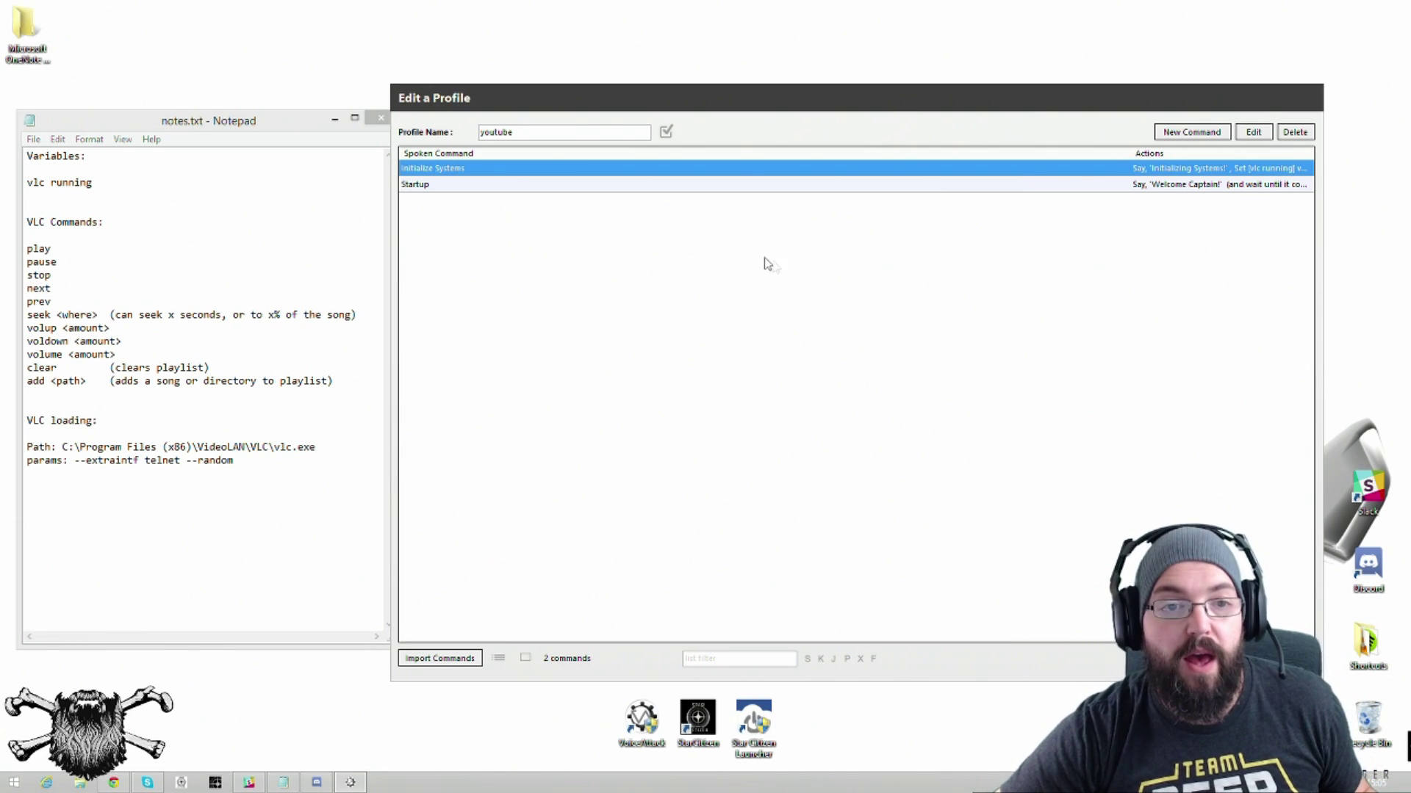
Step: Create a new command with the spoken phrase "Play Music" and a Text-To-Speech action saying "Starting Music"
click(1191, 132)
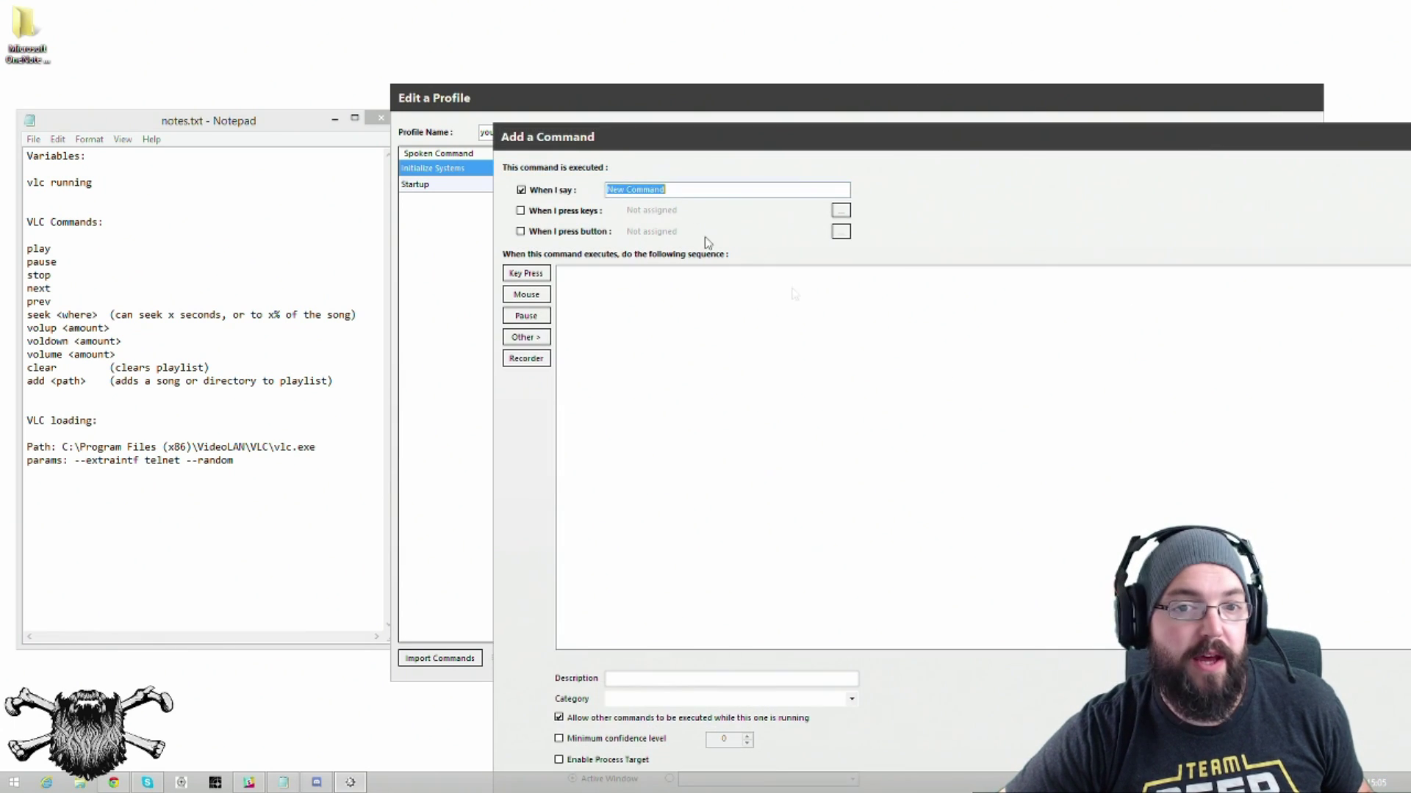
drag(759, 138, 611, 85)
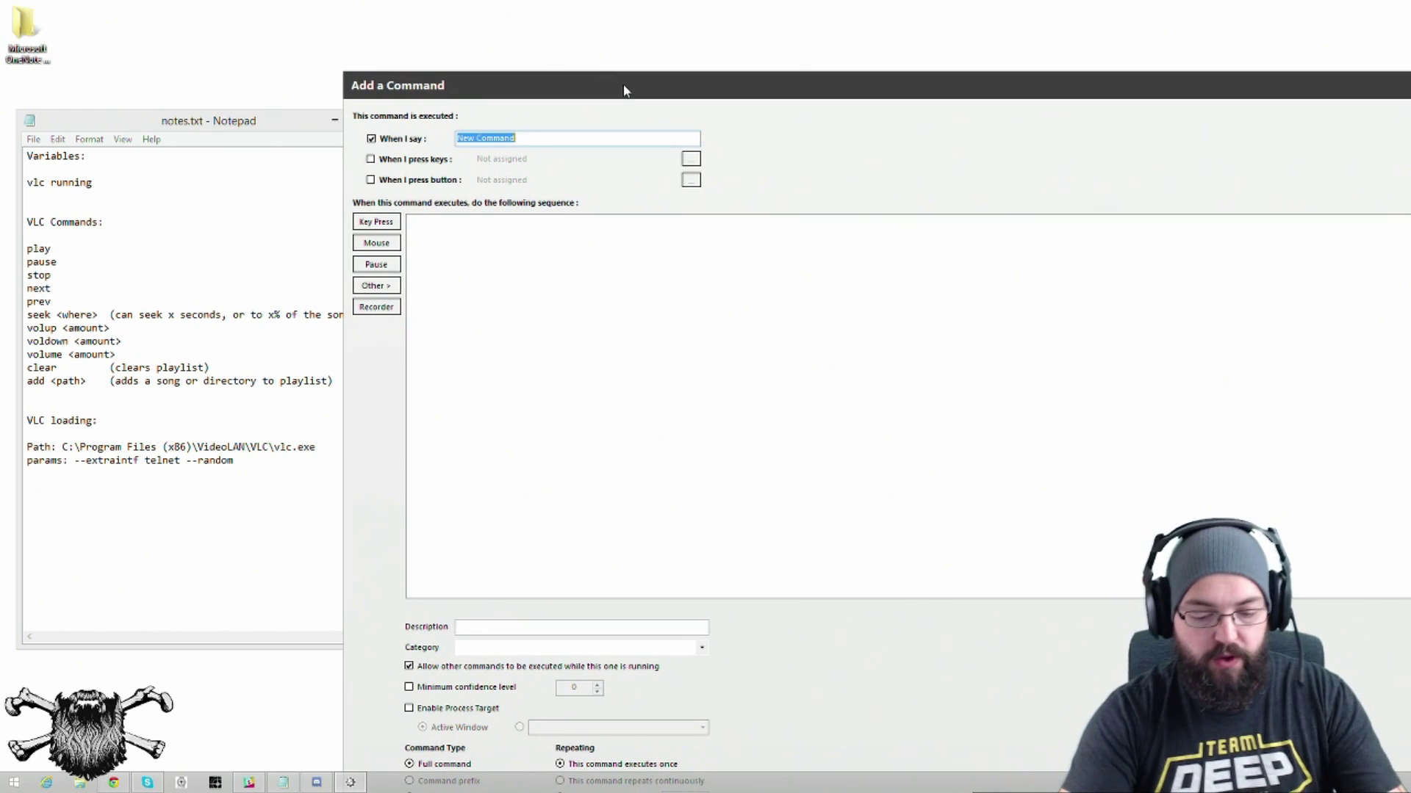
text(Play Music)
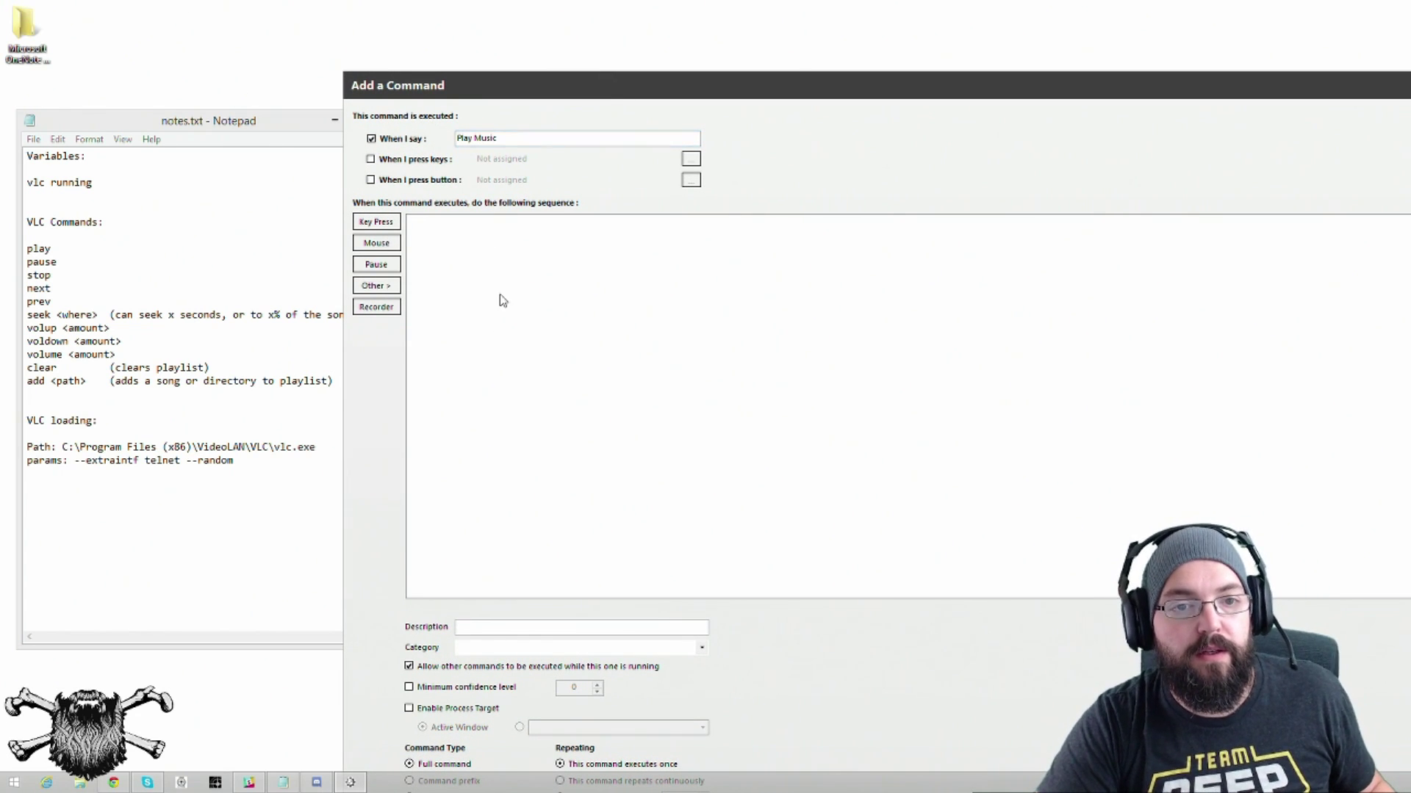
click(381, 285)
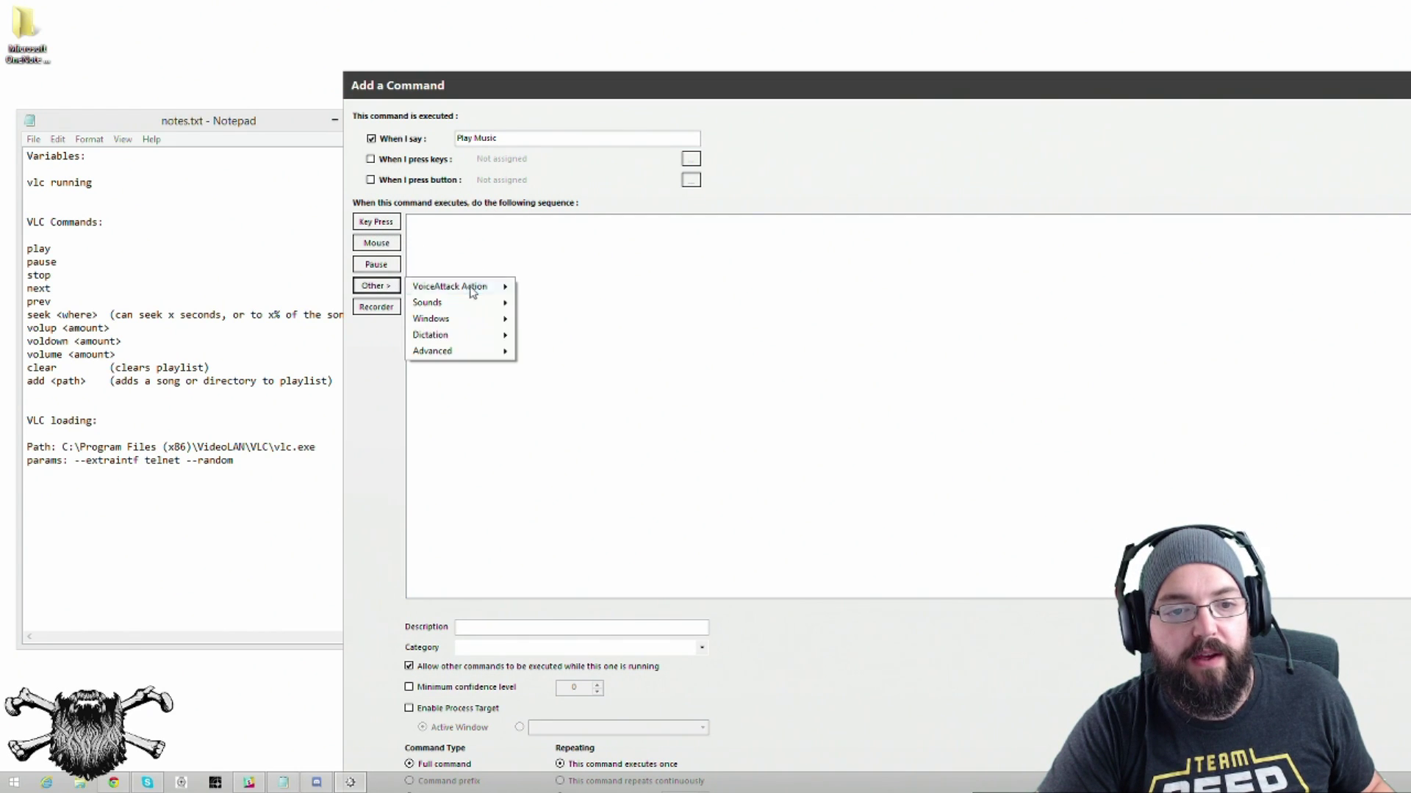
mouse_move(470, 300)
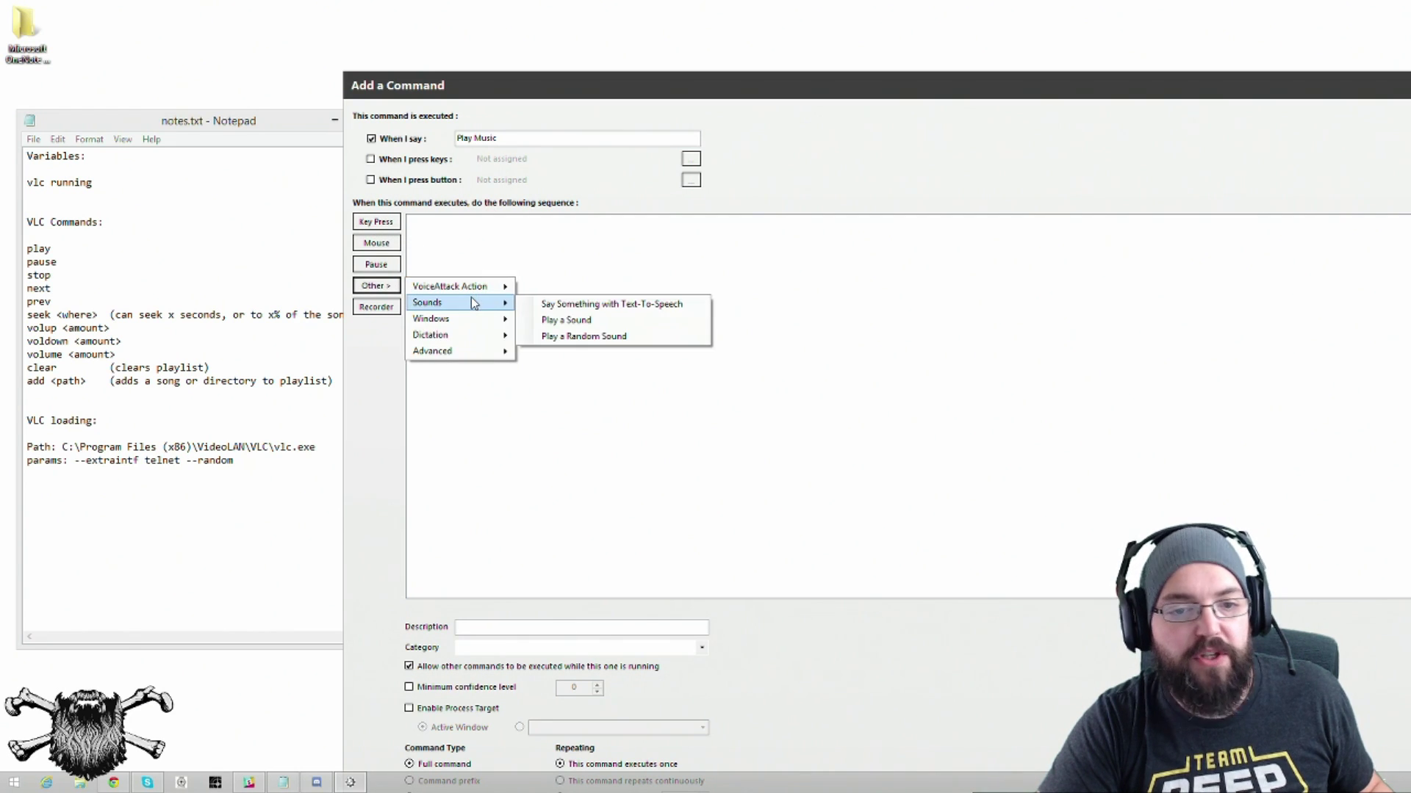
click(564, 305)
text(S)
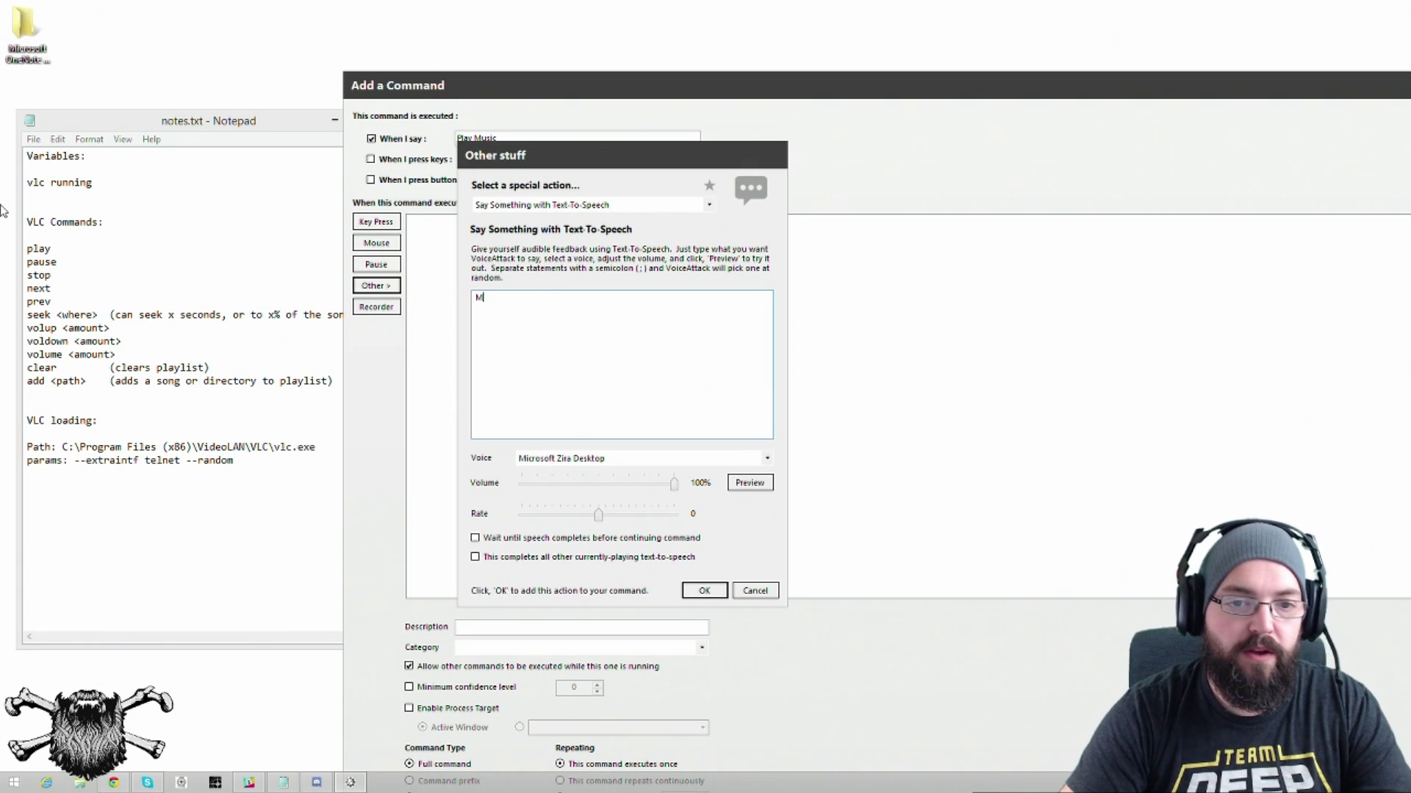
text(tarting Music)
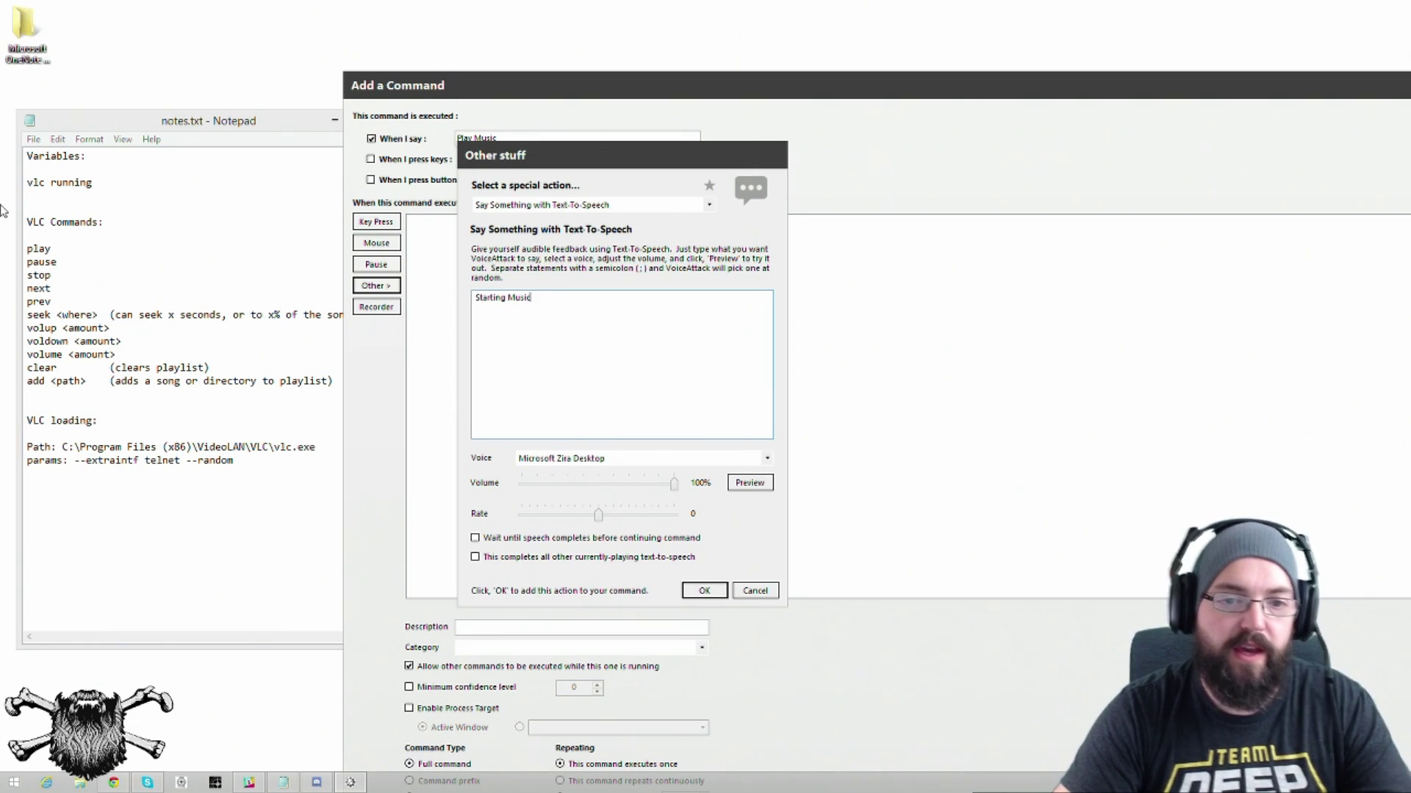
click(703, 592)
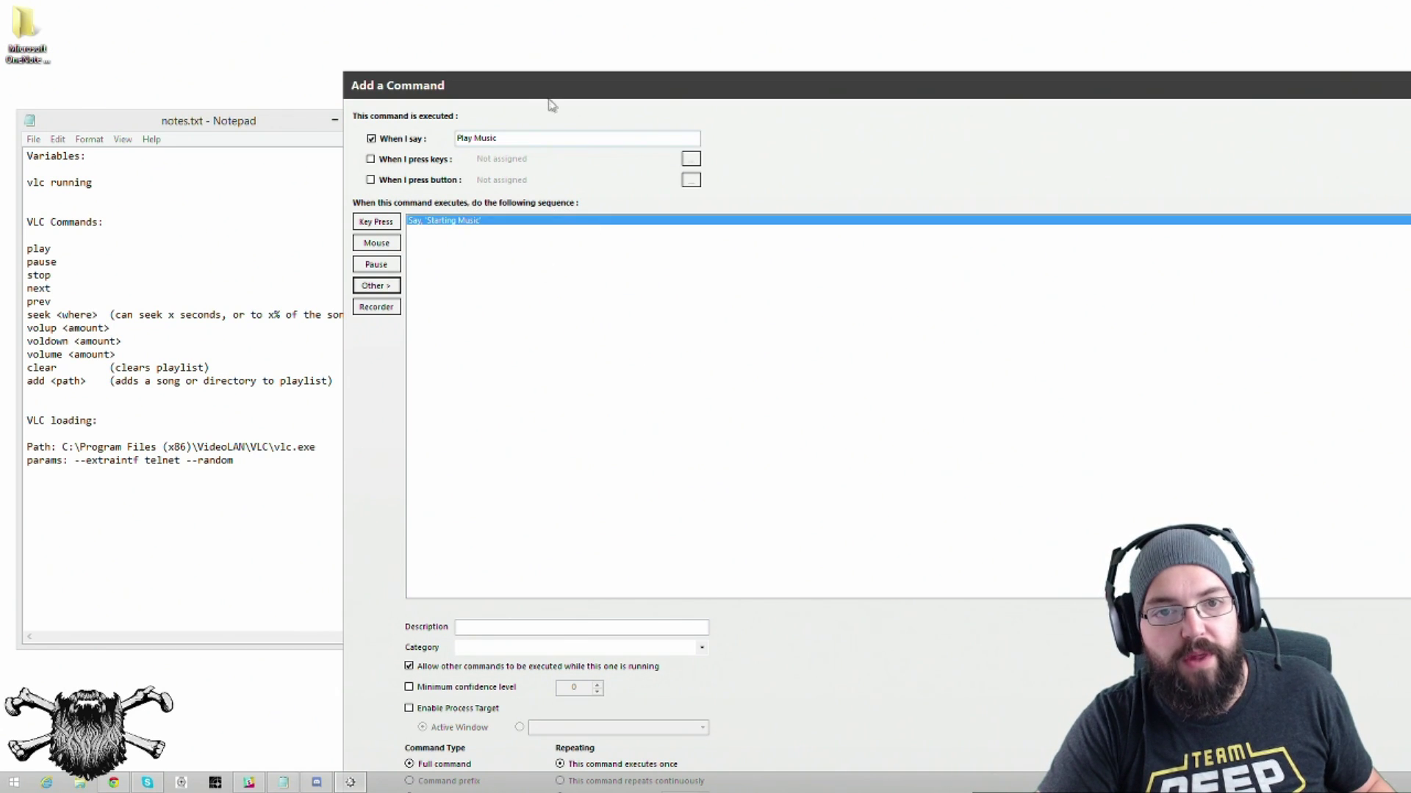
Step: Save the new Play Music command and the youtube profile
drag(534, 96, 360, 24)
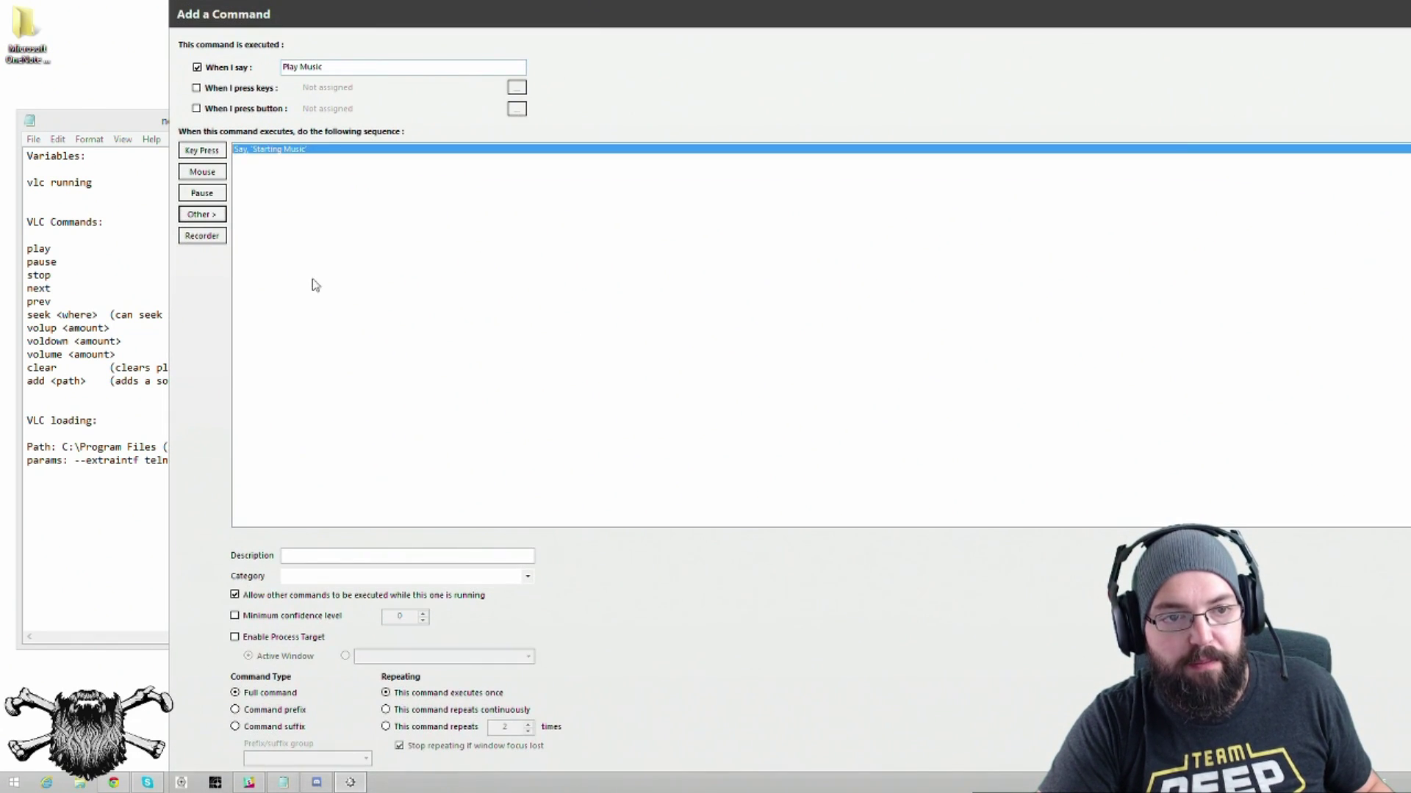
drag(1076, 13, 846, 7)
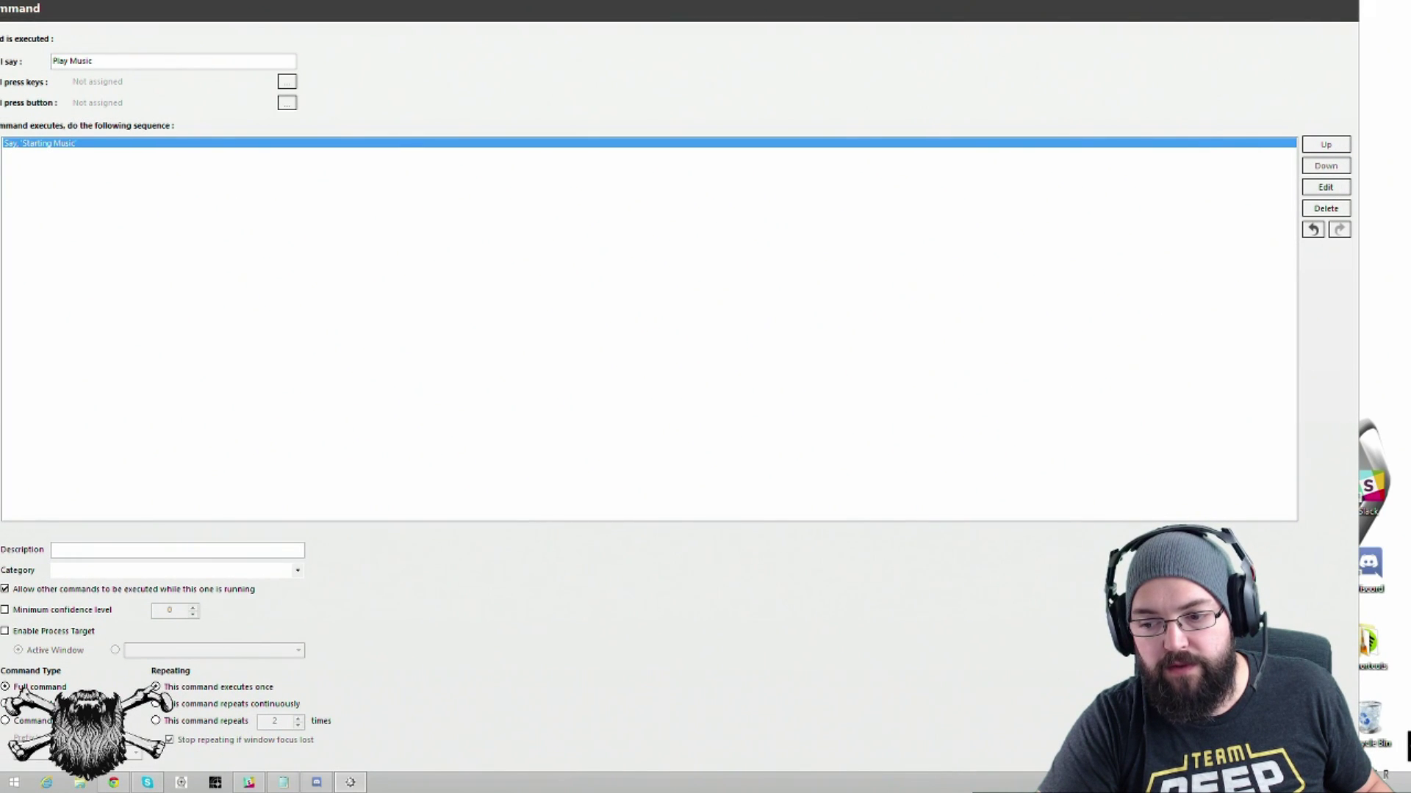
key(Return)
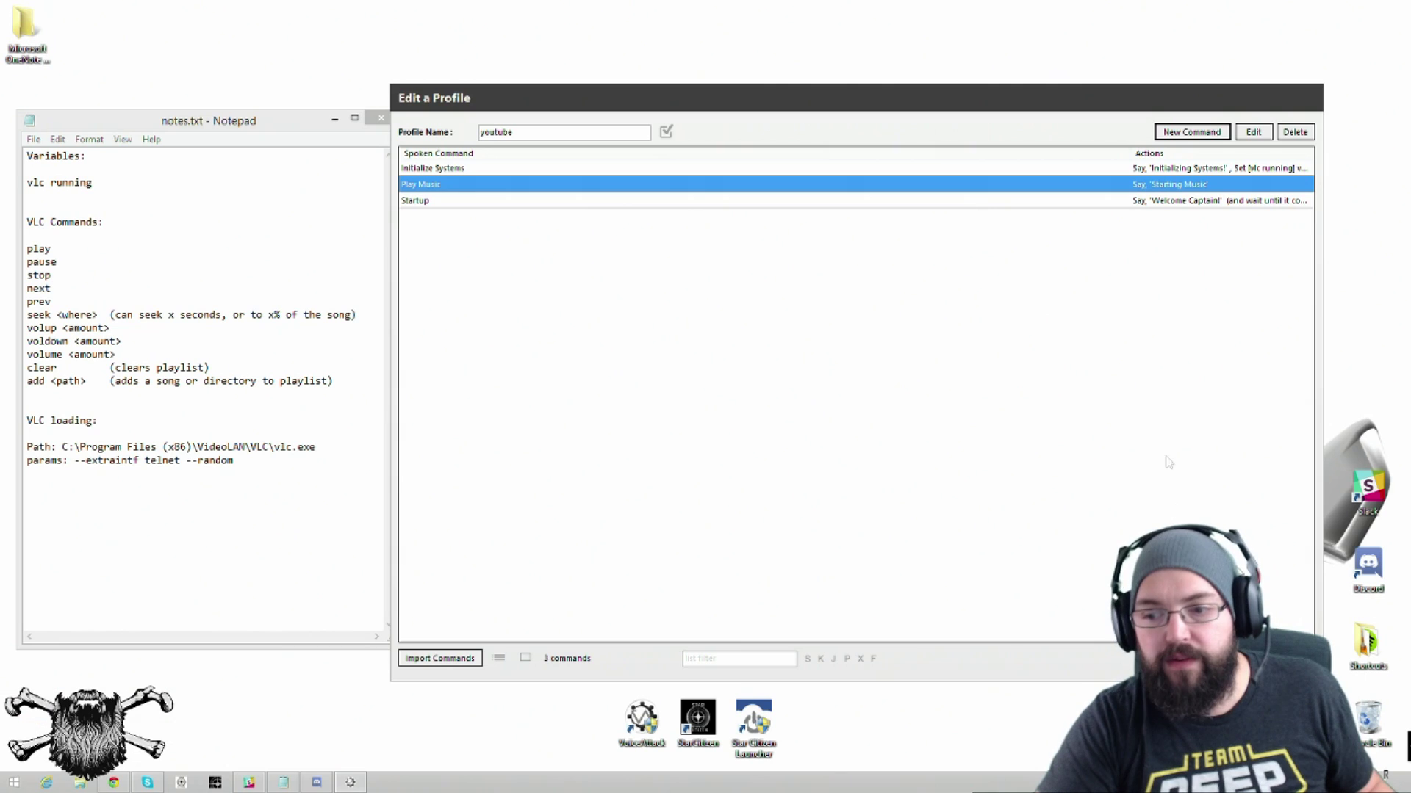
key(Return)
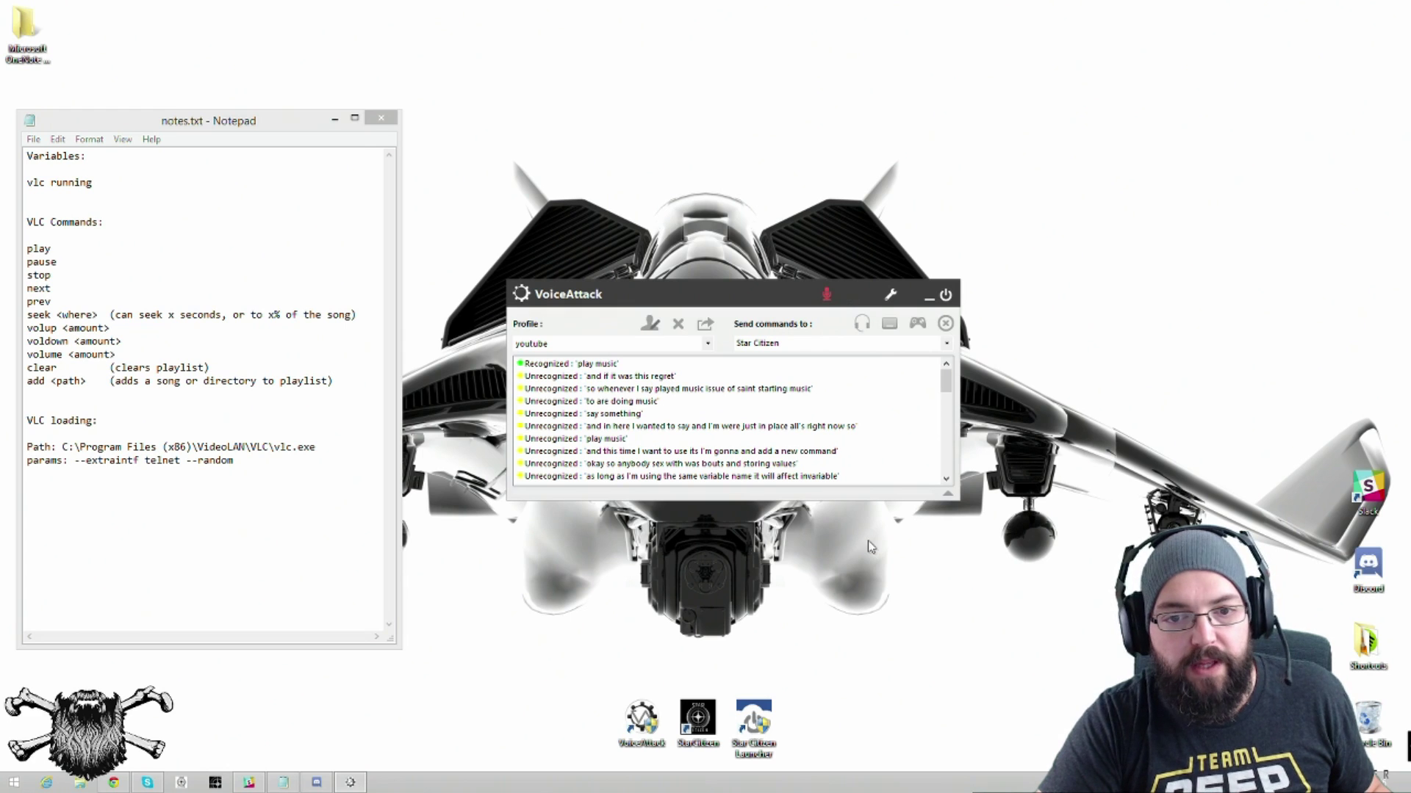
Step: Reopen the youtube profile and open its Play Music command for editing
click(649, 324)
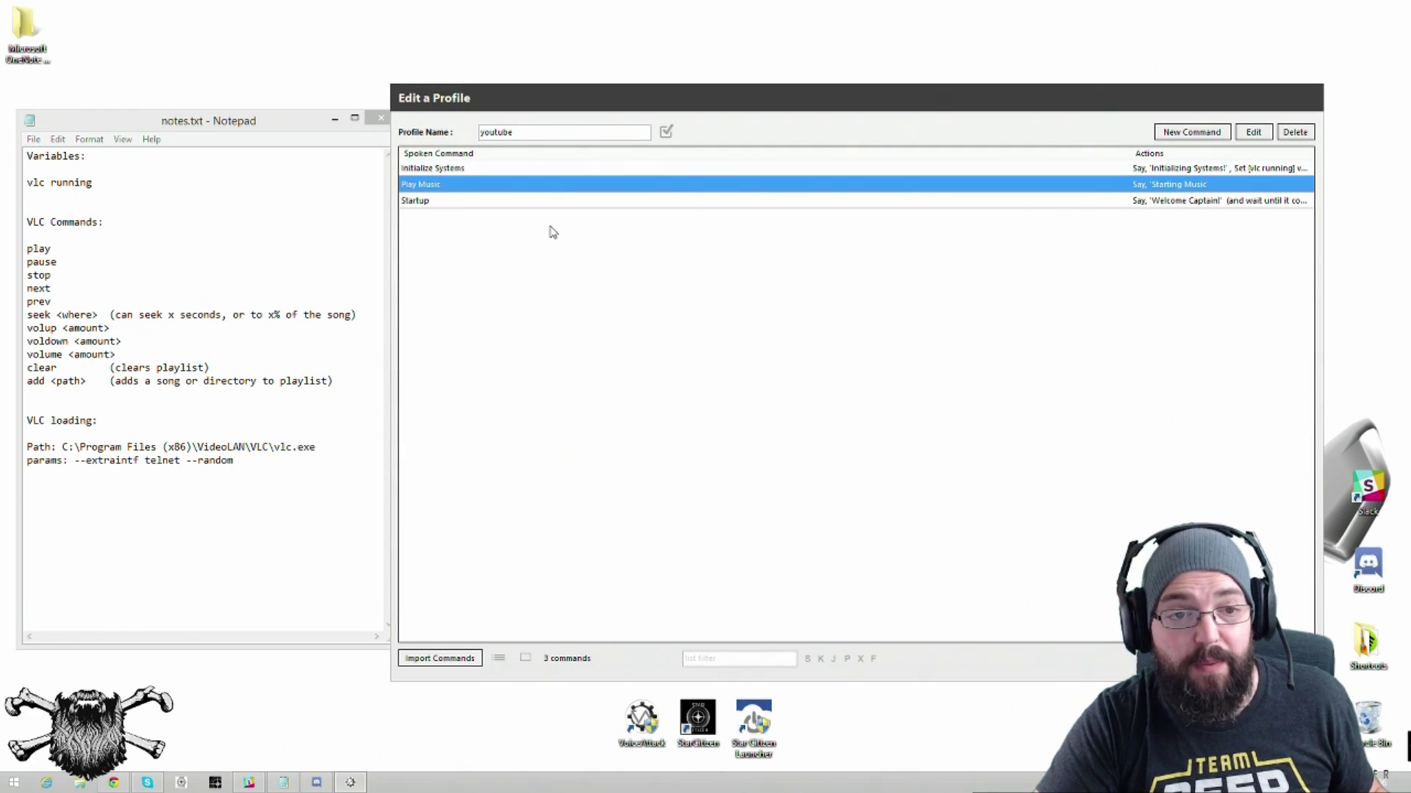
double_click(535, 189)
click(578, 272)
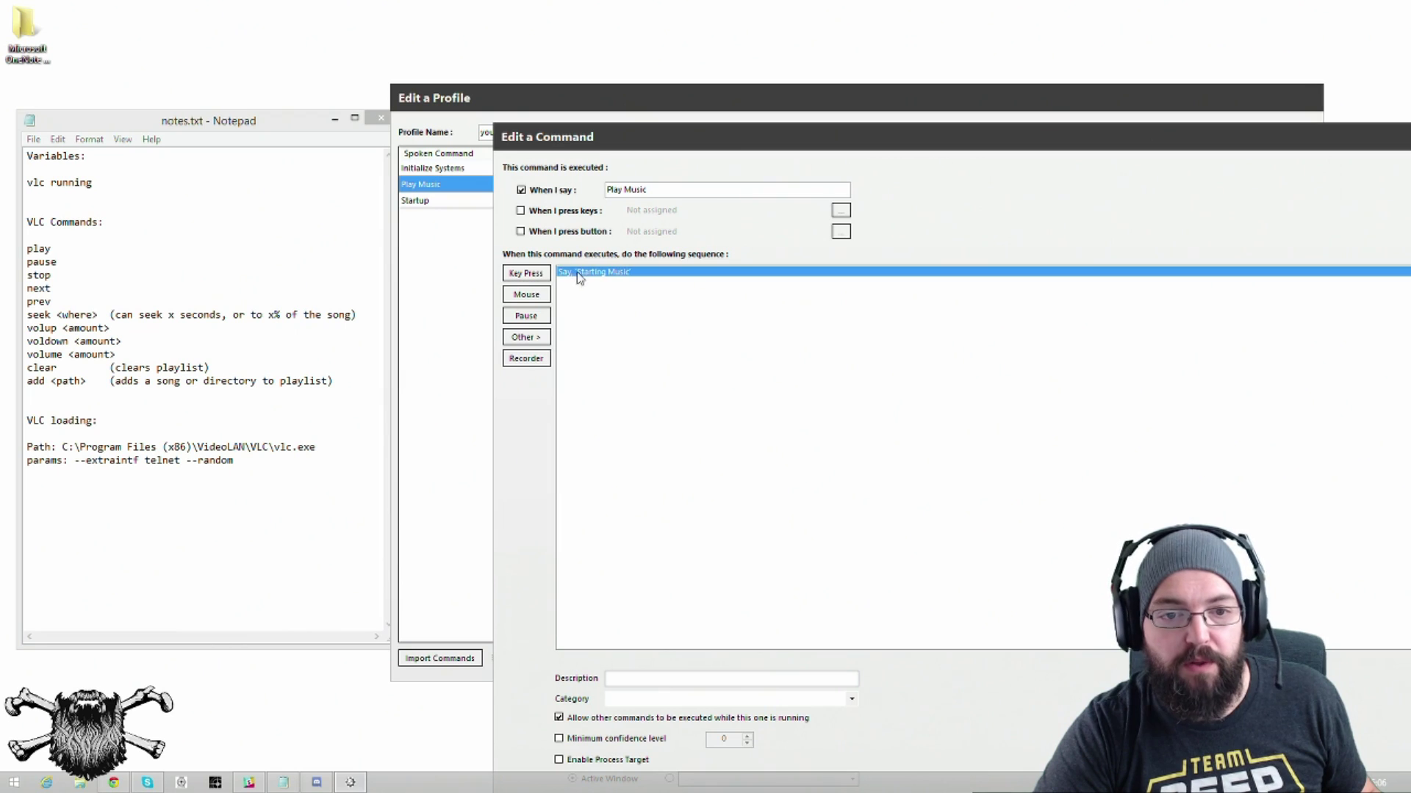
Step: Add a Begin a Conditional Block action where "vlc running", copied from notes.txt in Notepad, equals the value 1
click(530, 339)
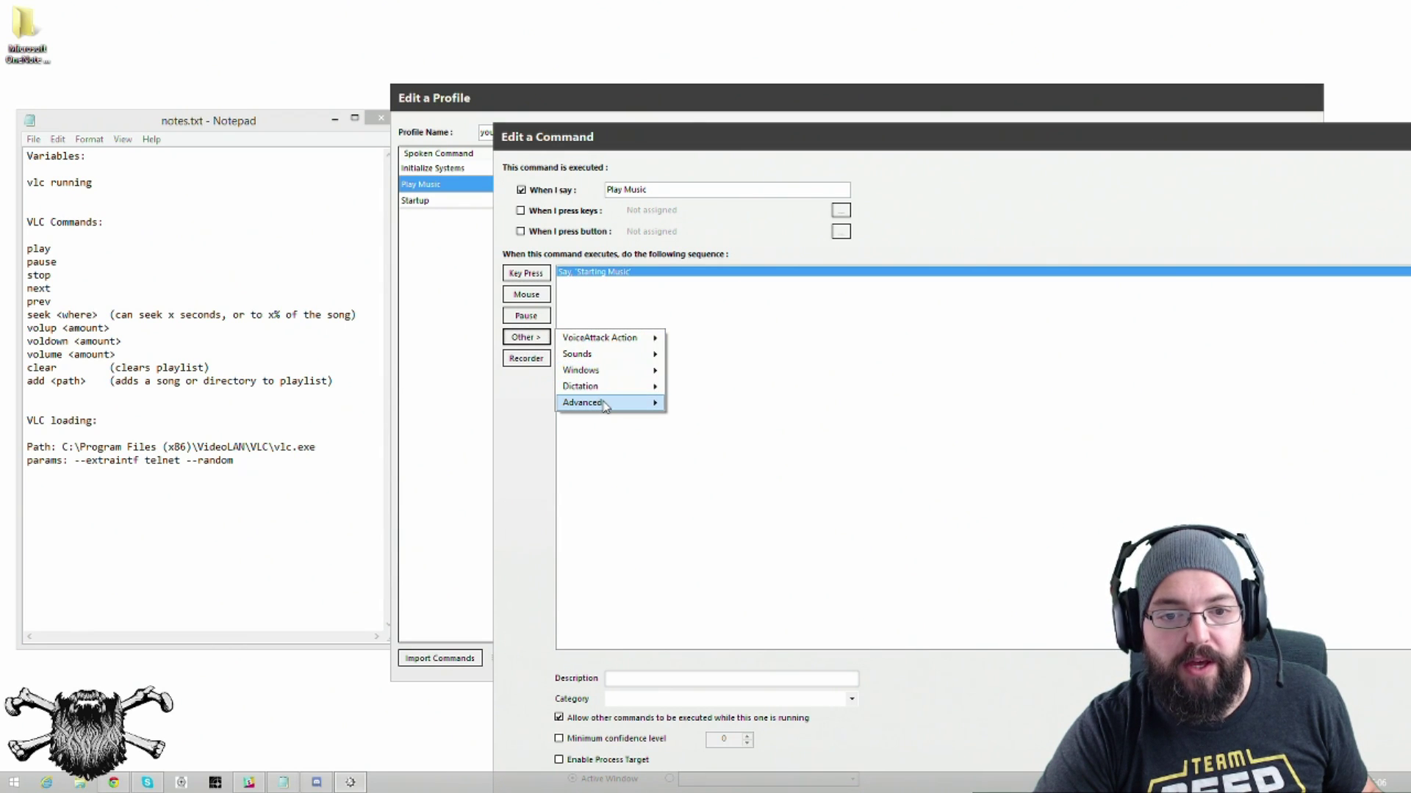
mouse_move(588, 402)
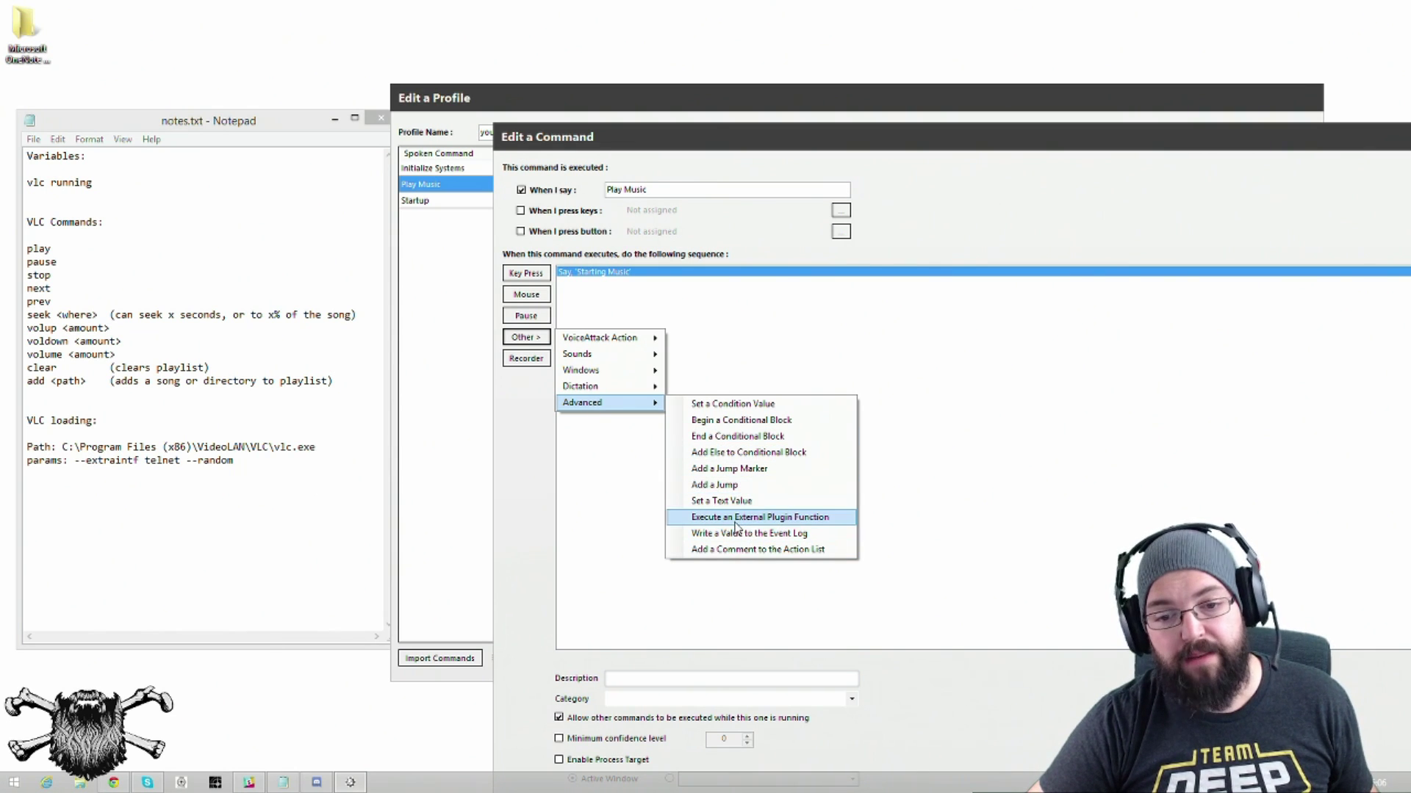
click(743, 422)
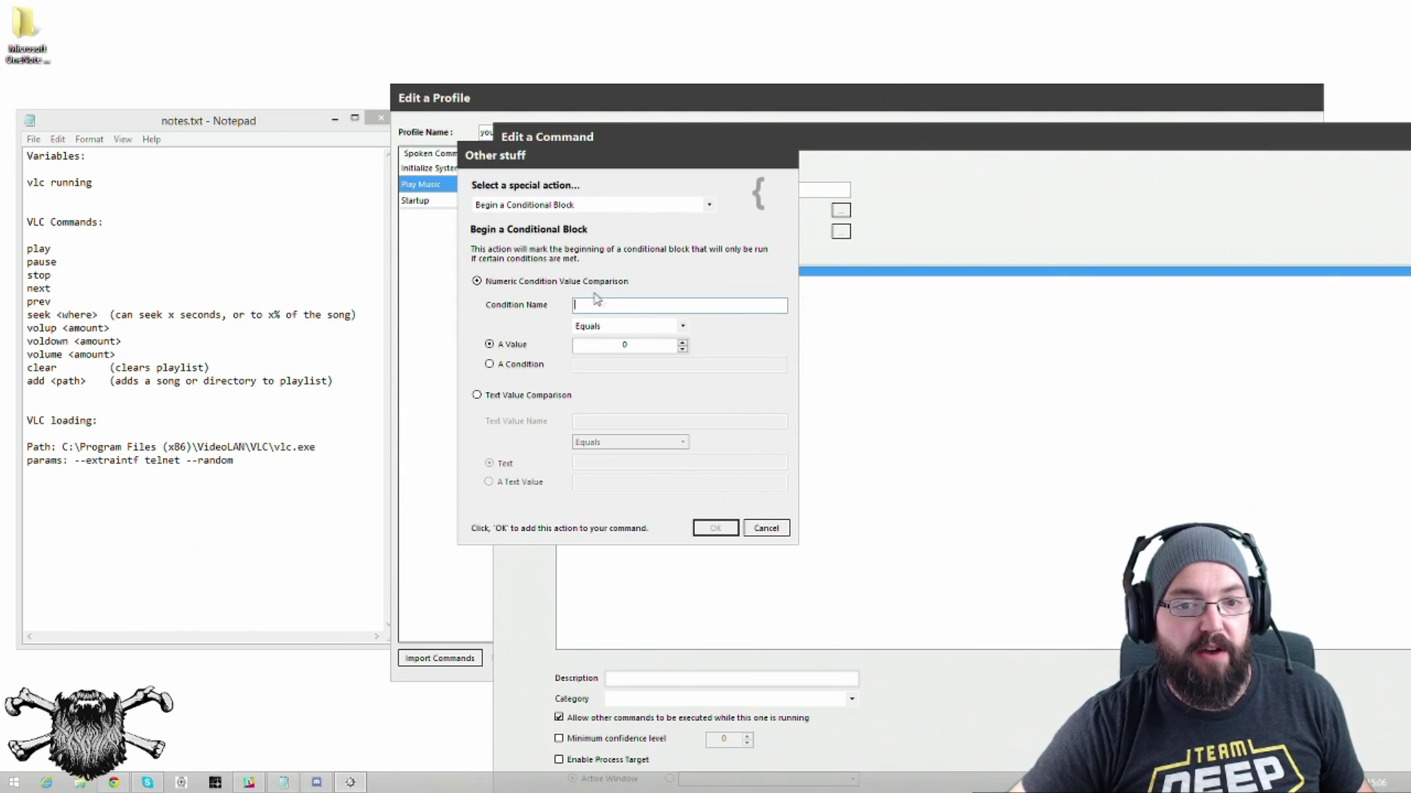
click(118, 197)
double_click(71, 182)
drag(102, 183, 39, 171)
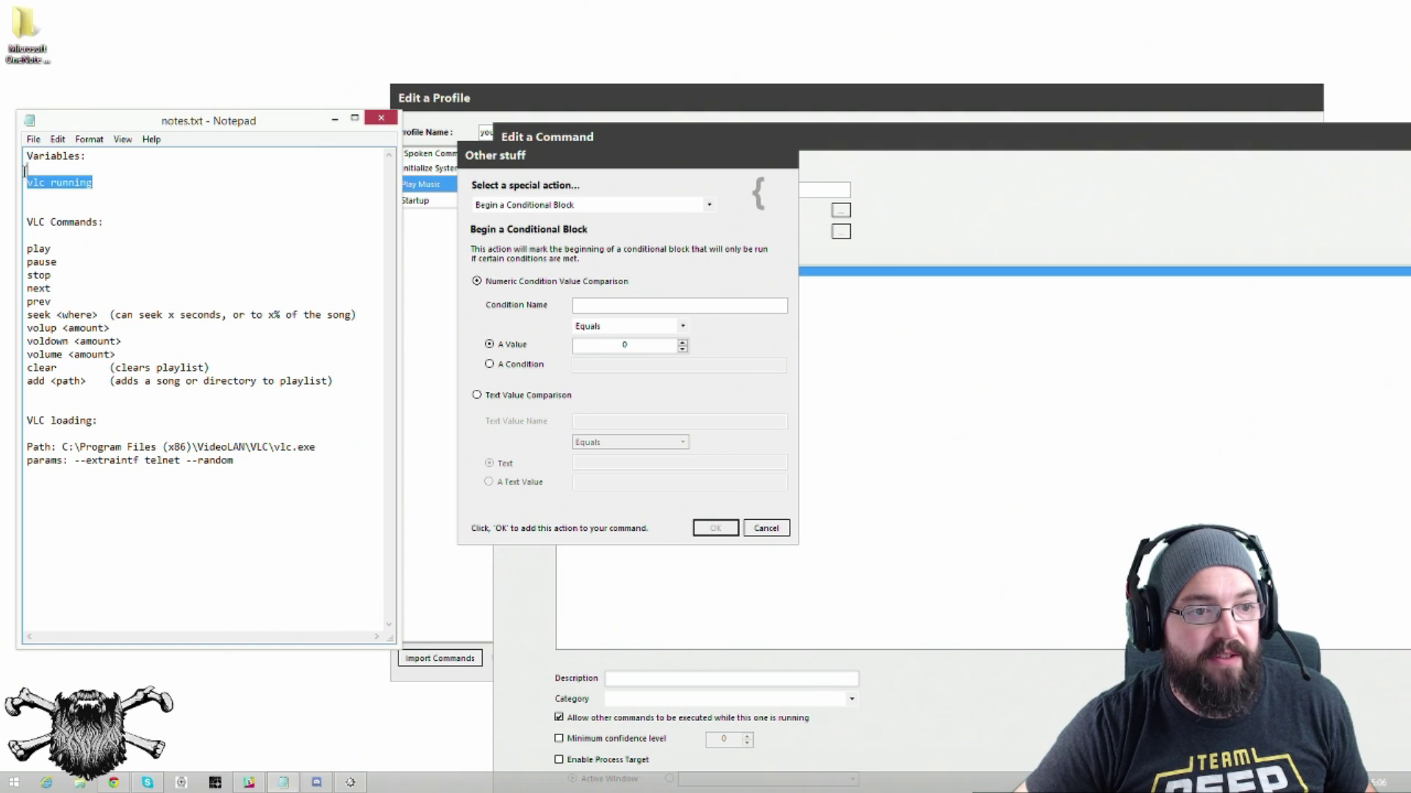
right_click(42, 182)
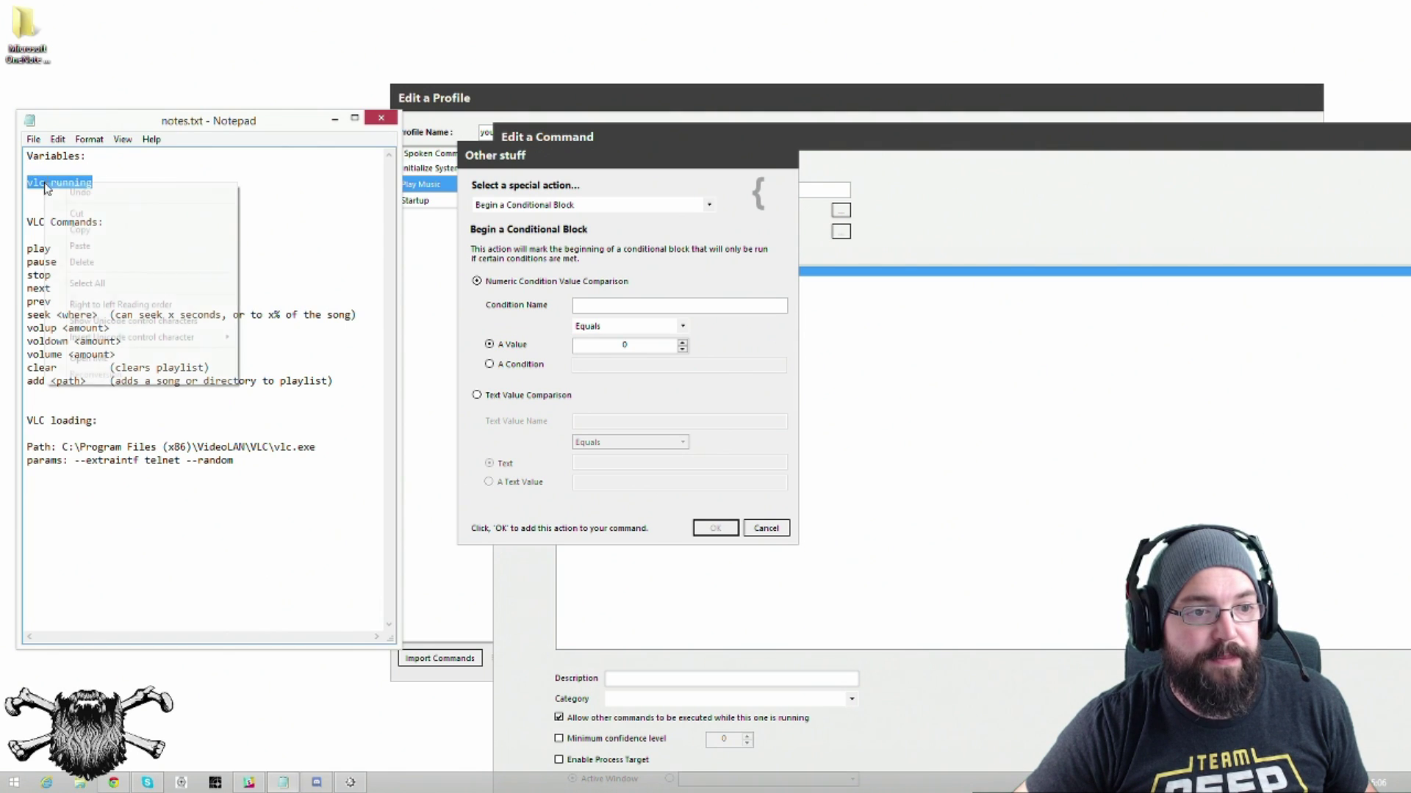
click(95, 230)
click(630, 310)
right_click(624, 307)
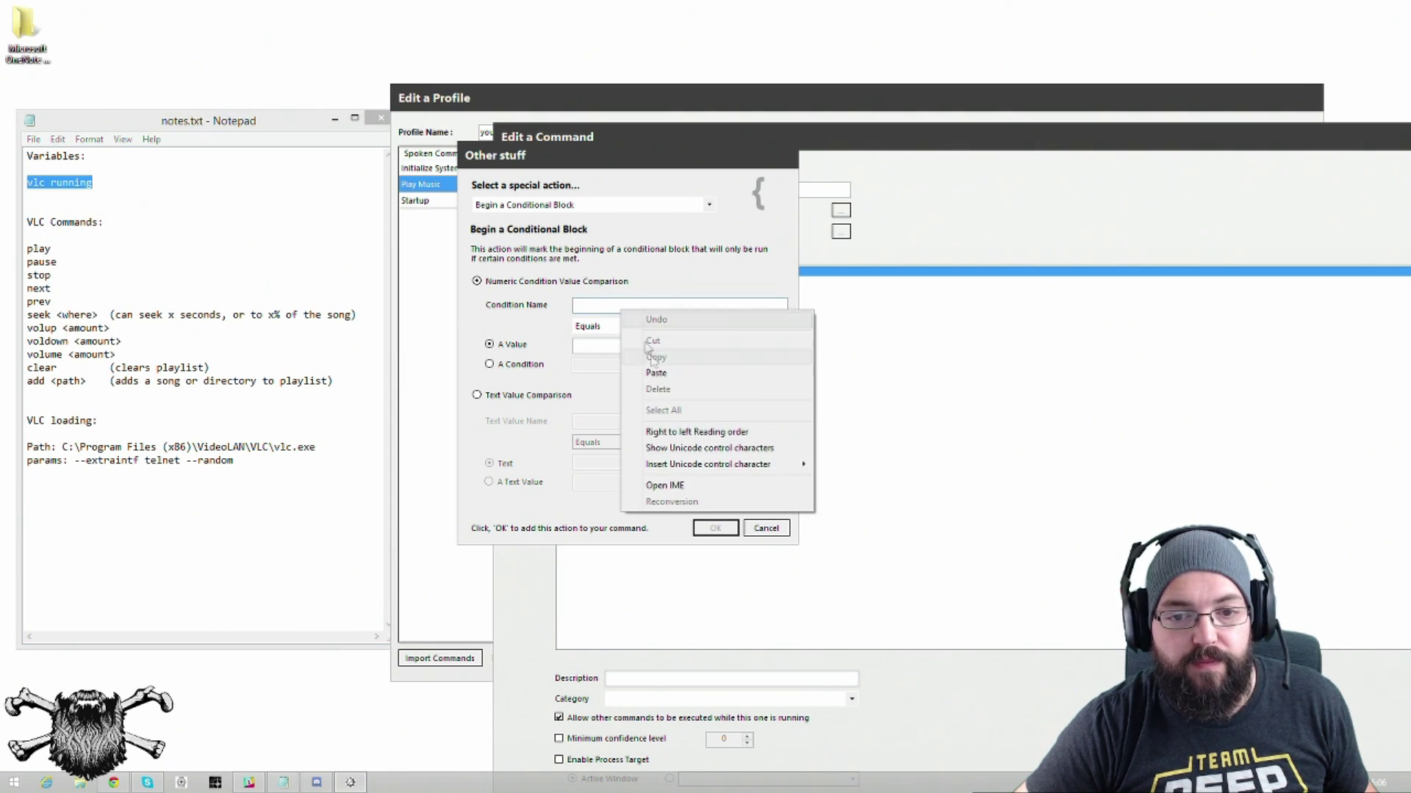
click(657, 369)
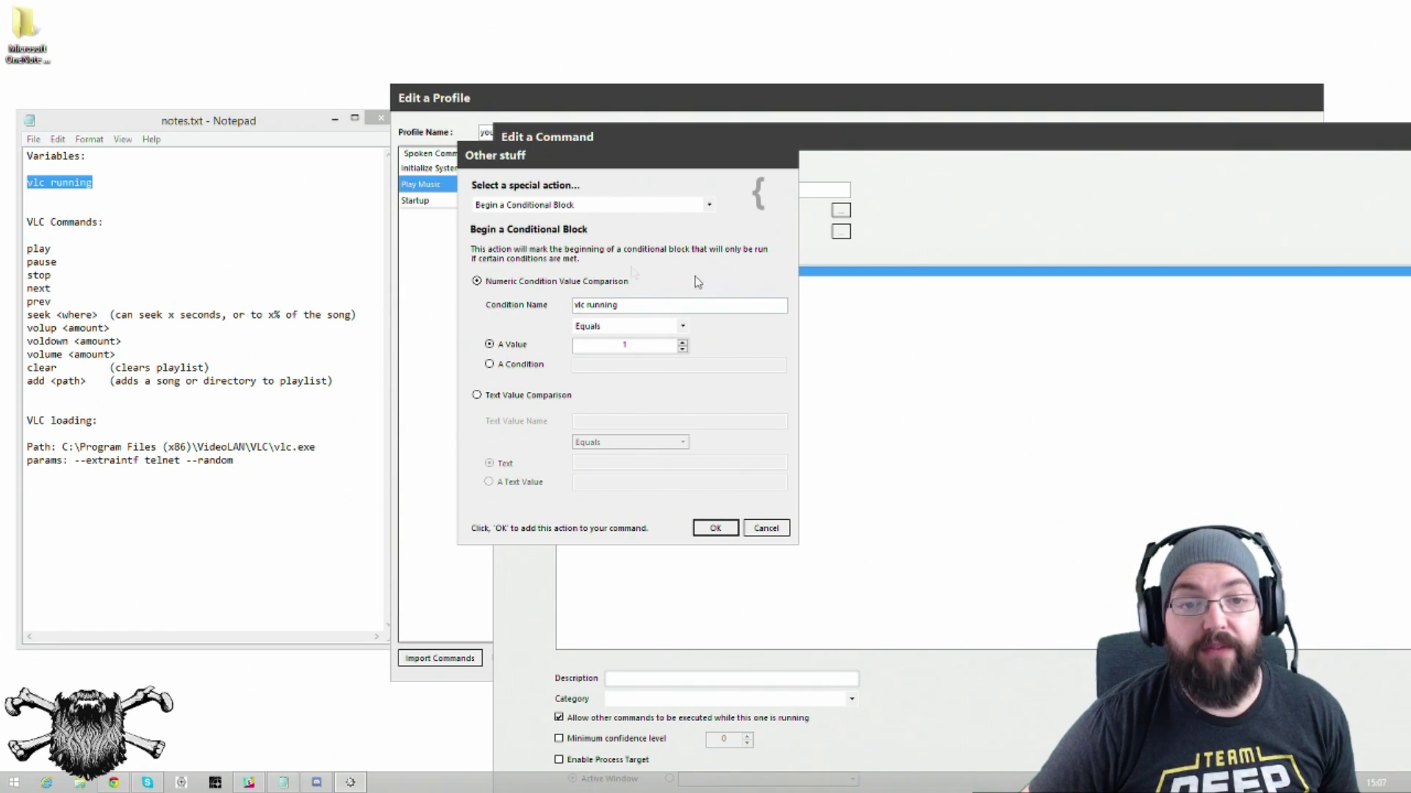
click(719, 528)
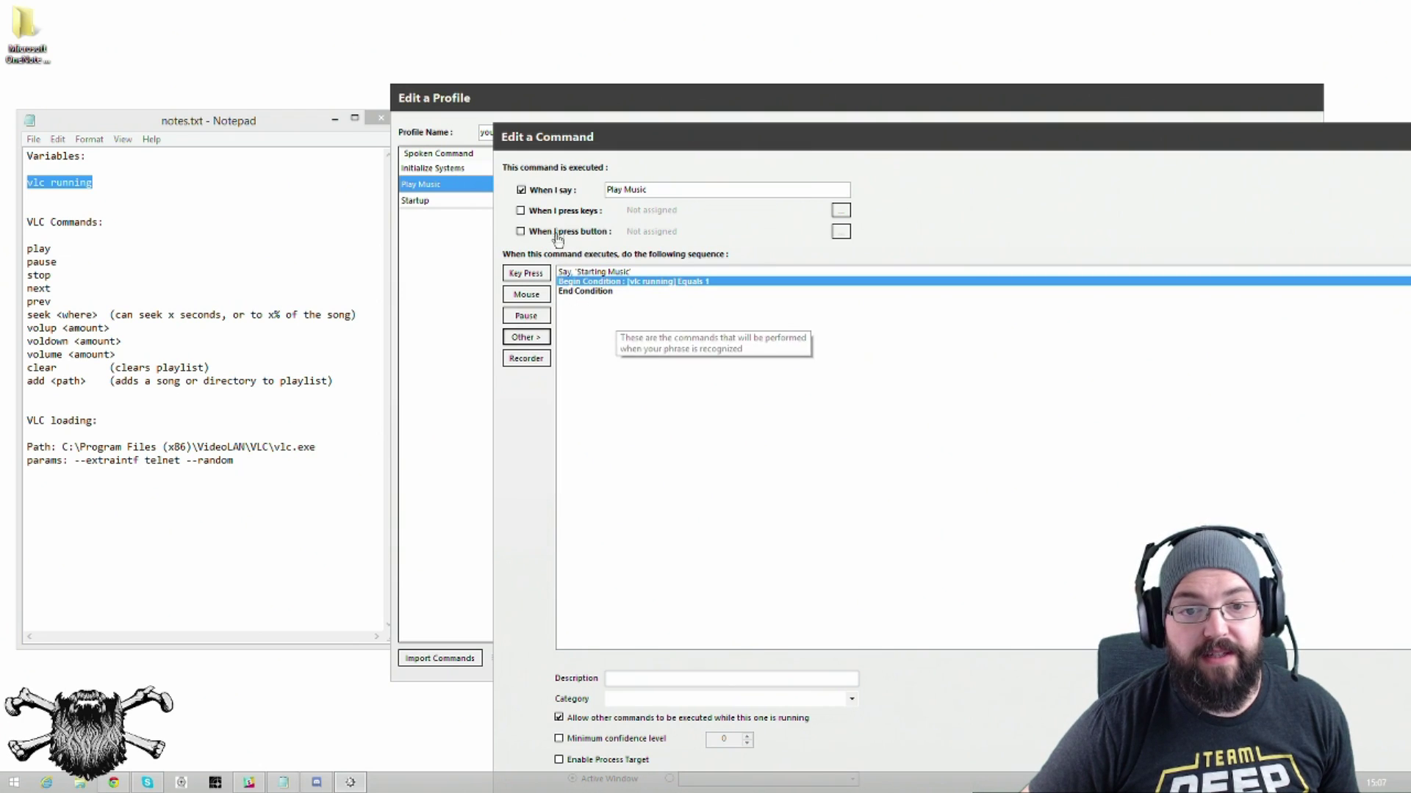
Step: Move the "Starting Music" speech action down into the "vlc running" conditional block
click(614, 291)
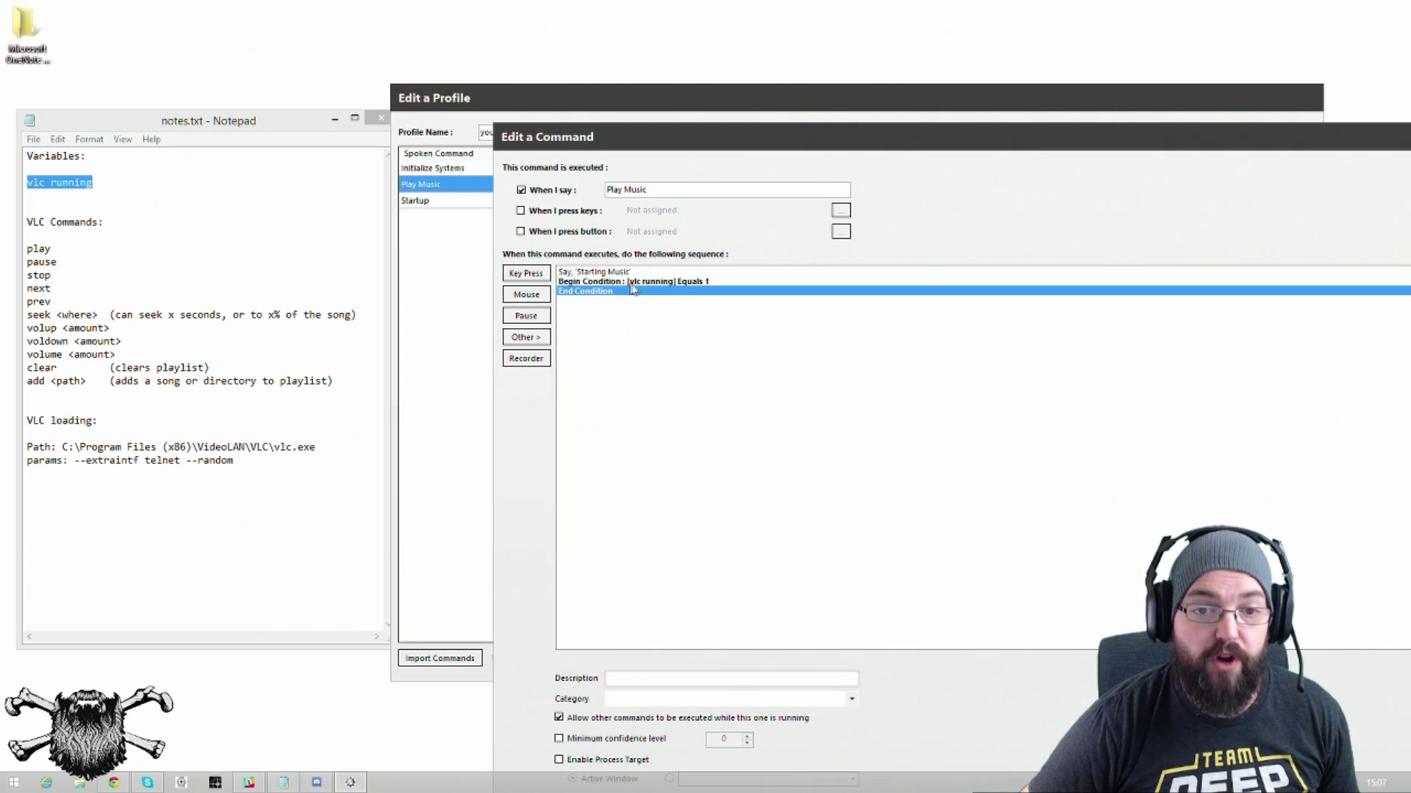
drag(852, 147, 317, 44)
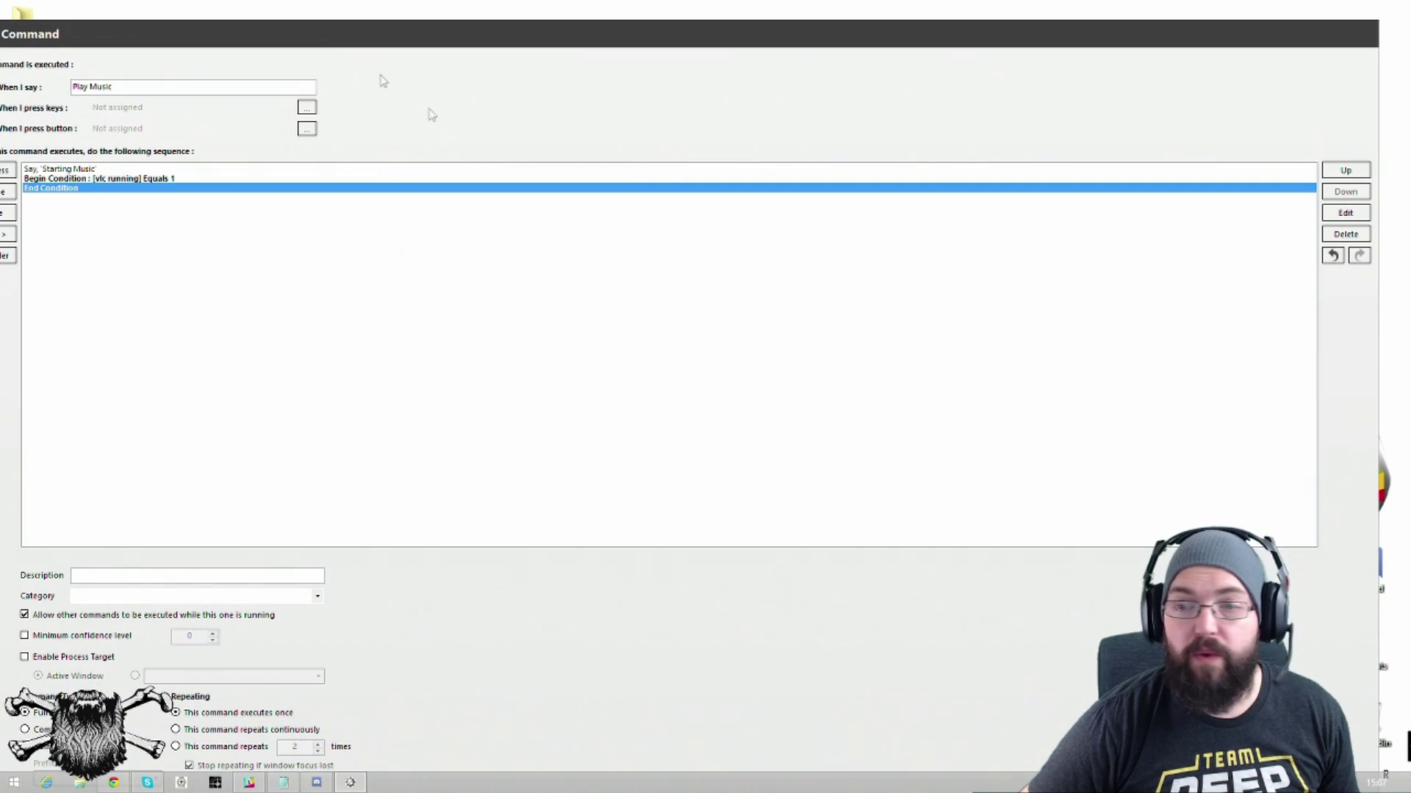
click(102, 170)
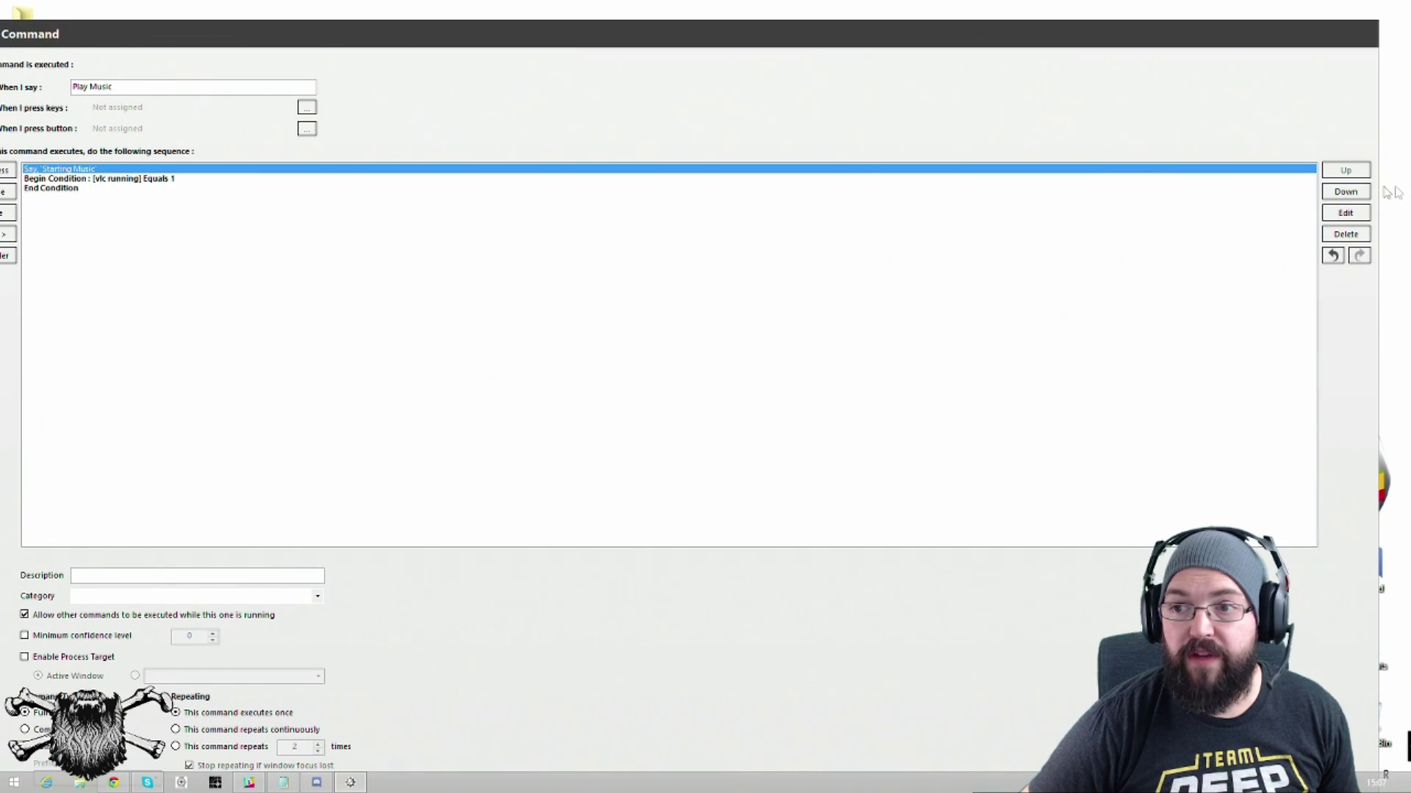
click(1345, 191)
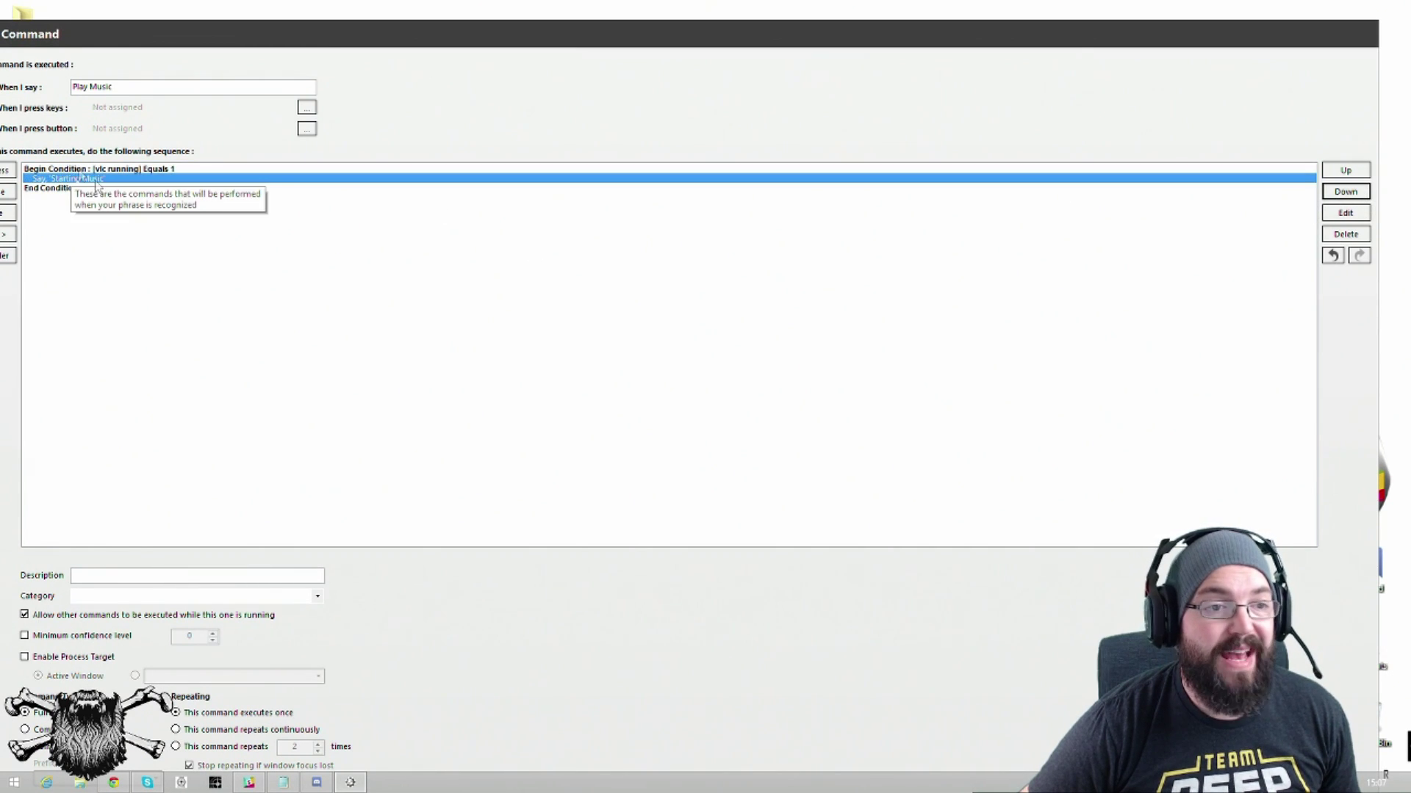
drag(401, 29, 460, 45)
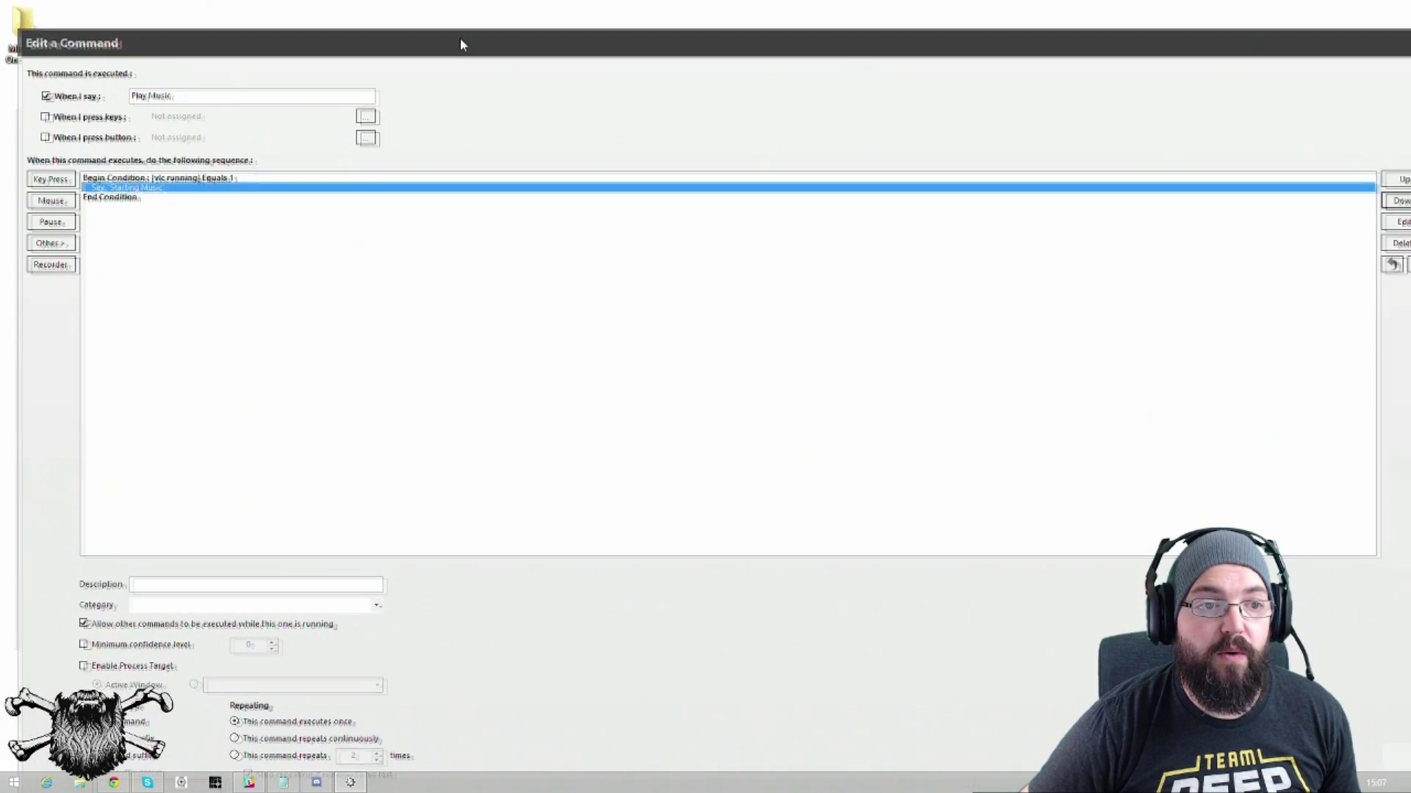
Step: Try adding an Else to the conditional block after End Condition, and delete that Else from the sequence
click(149, 198)
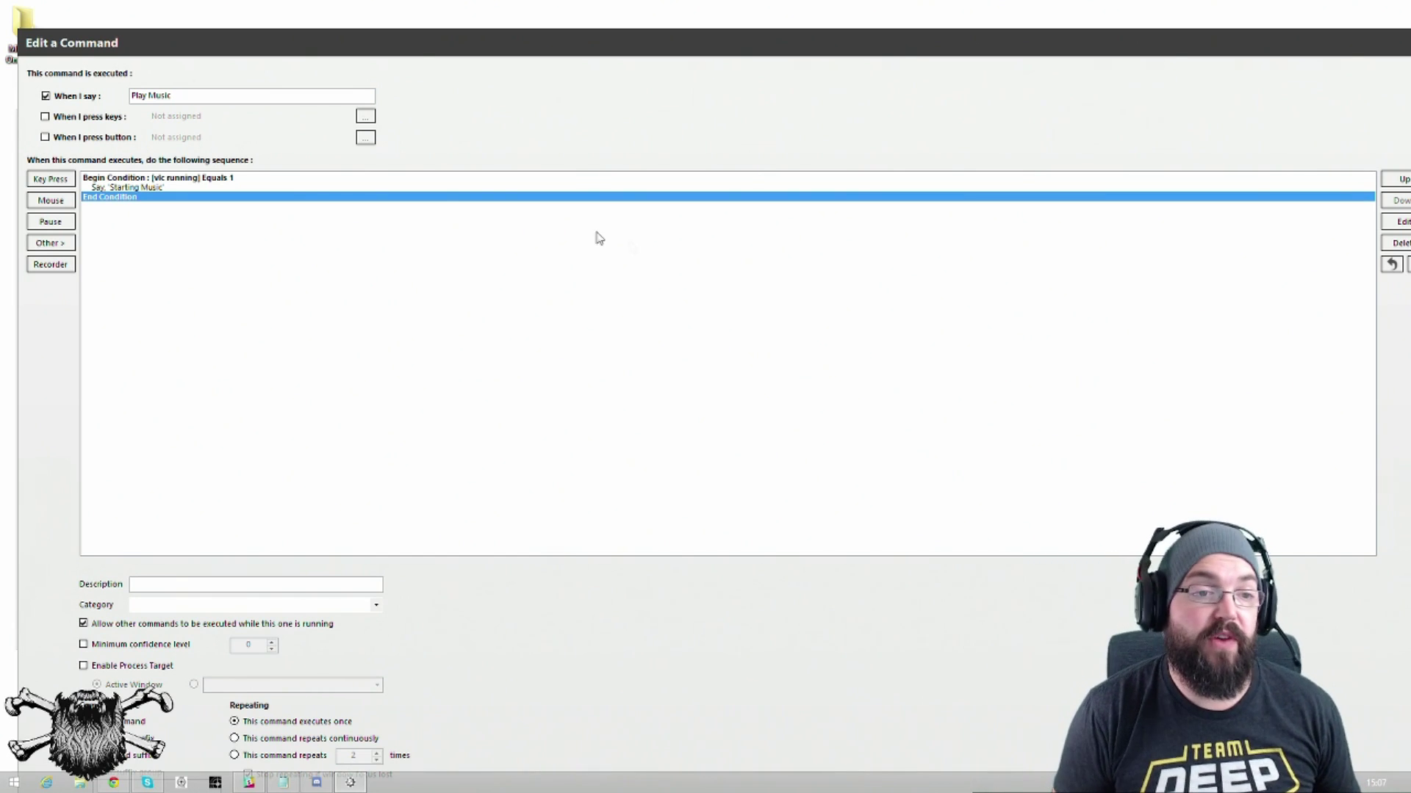
click(50, 244)
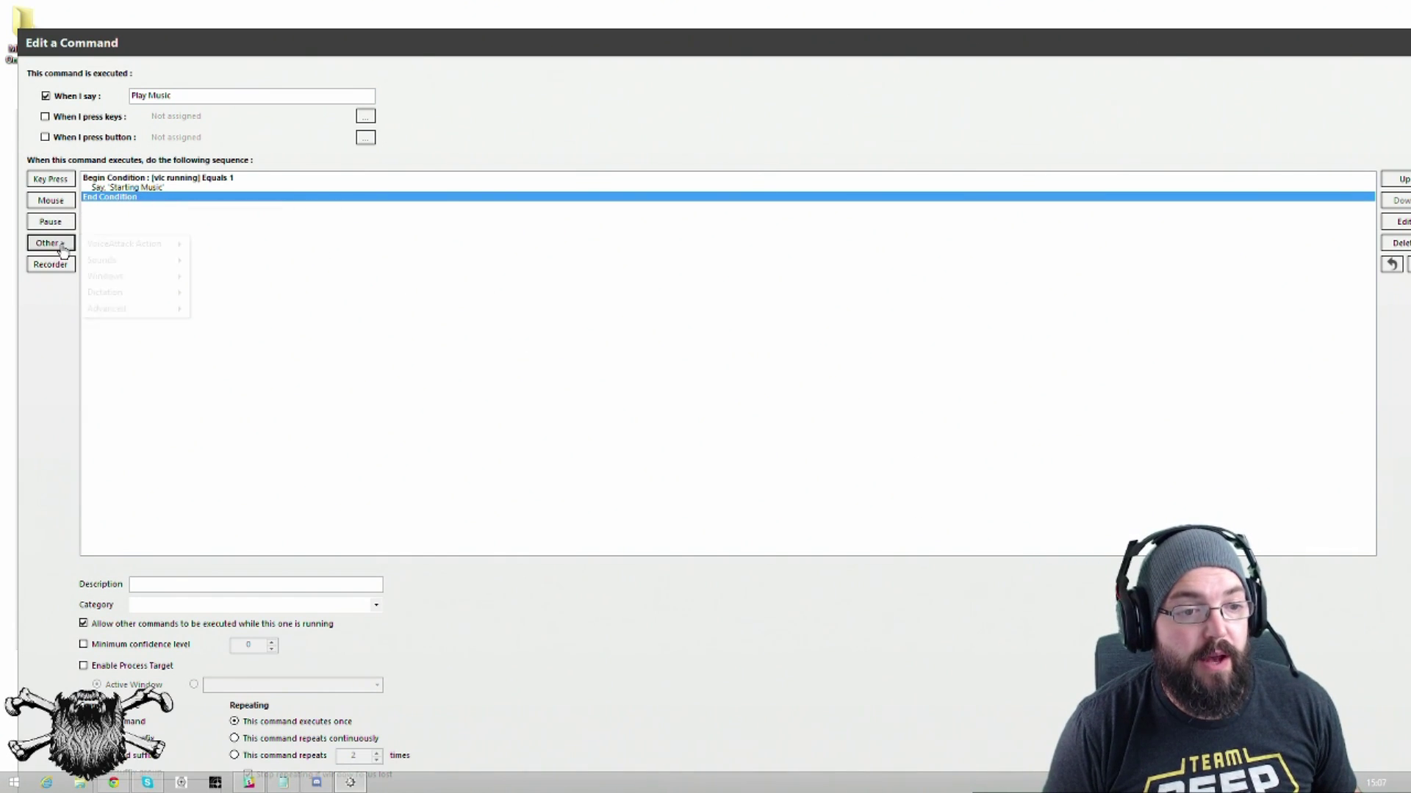
mouse_move(129, 308)
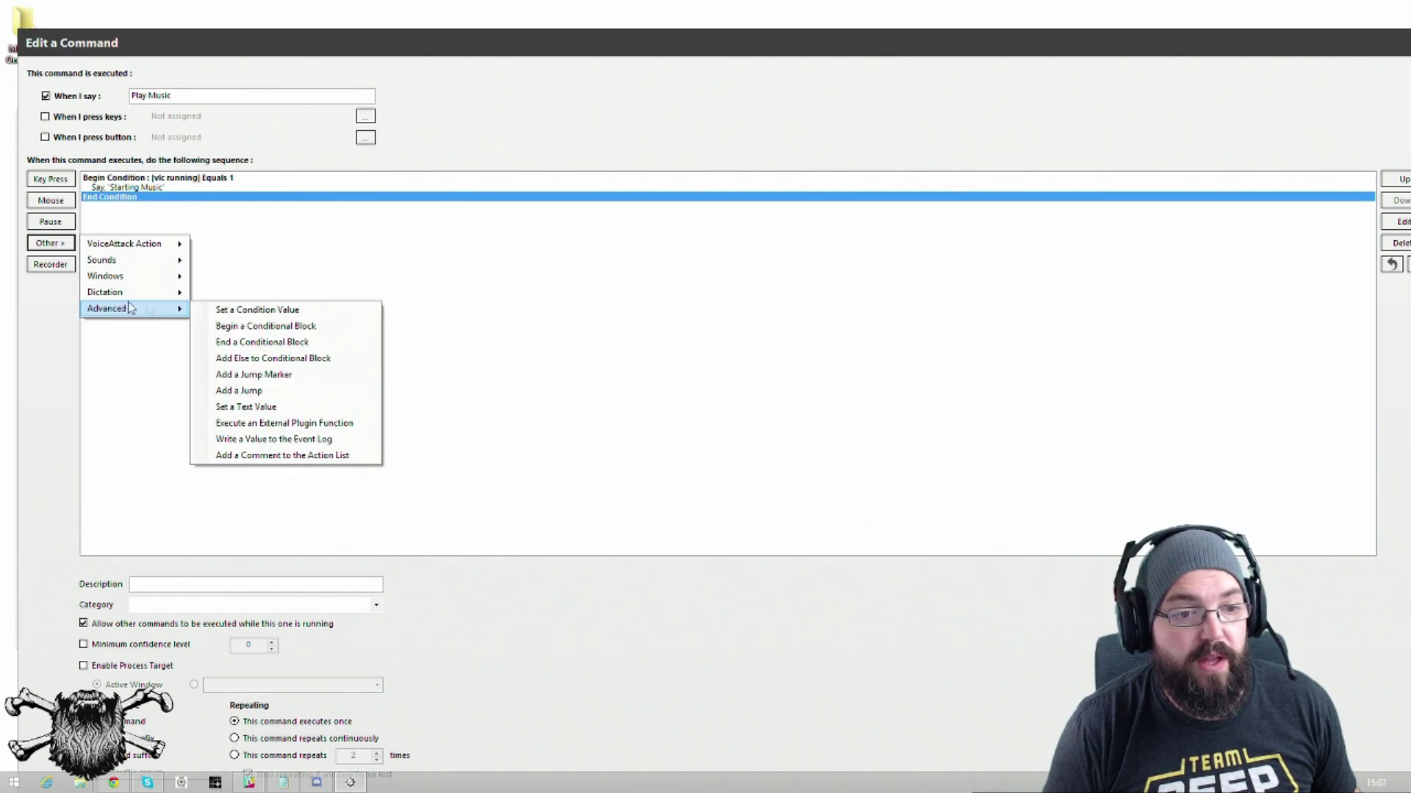
click(236, 360)
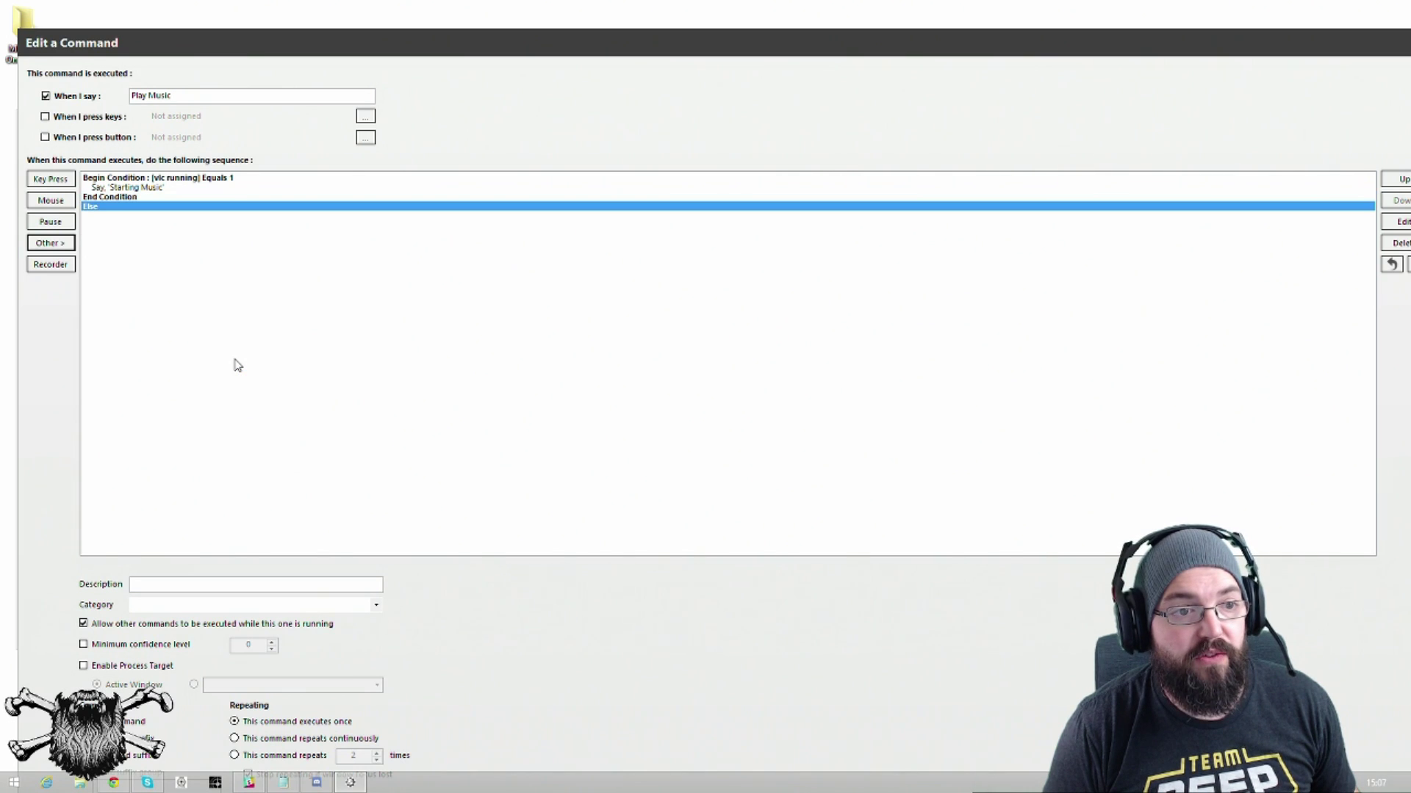
right_click(91, 211)
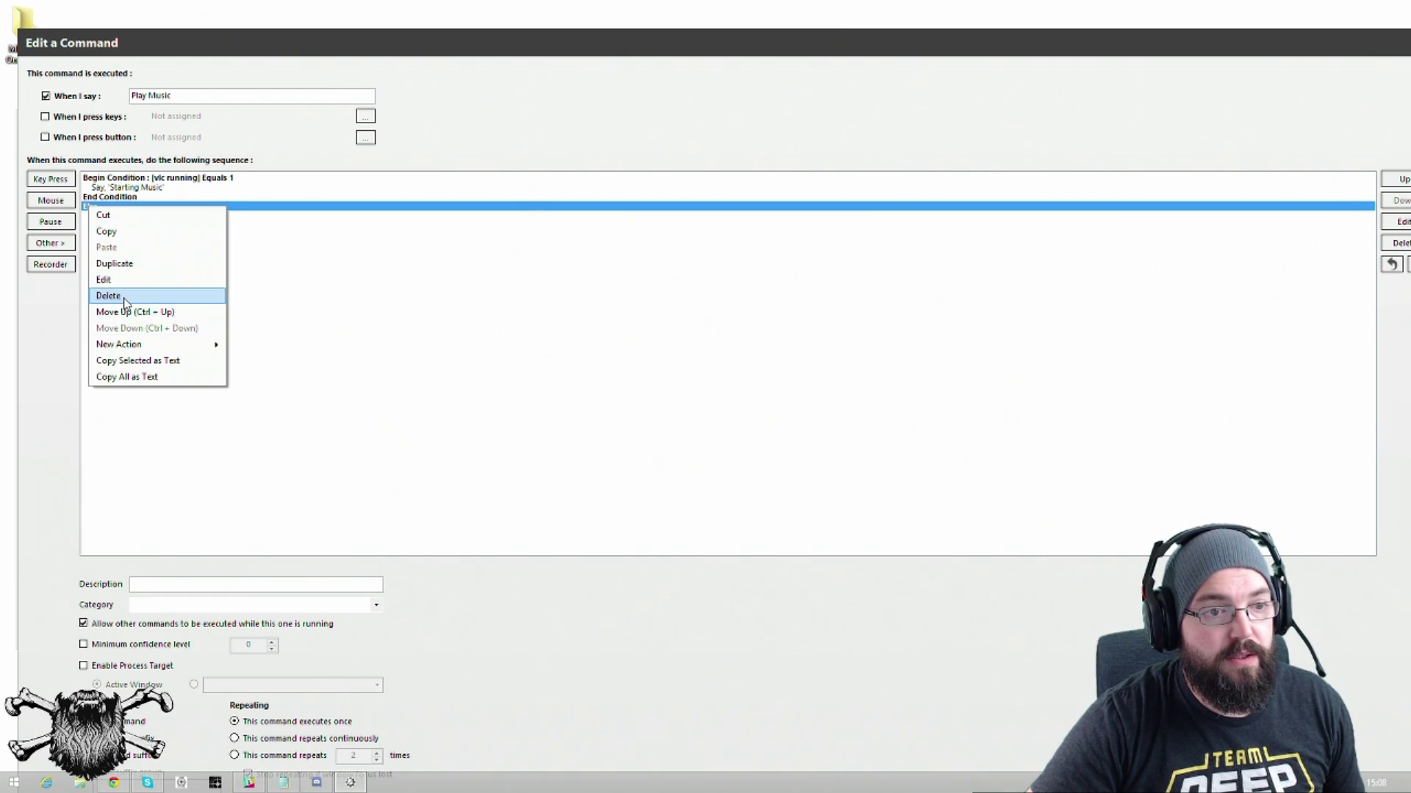
click(110, 297)
Step: Add a second Begin a Conditional Block action after End Condition, where "vlc running" equals the value 0
click(136, 179)
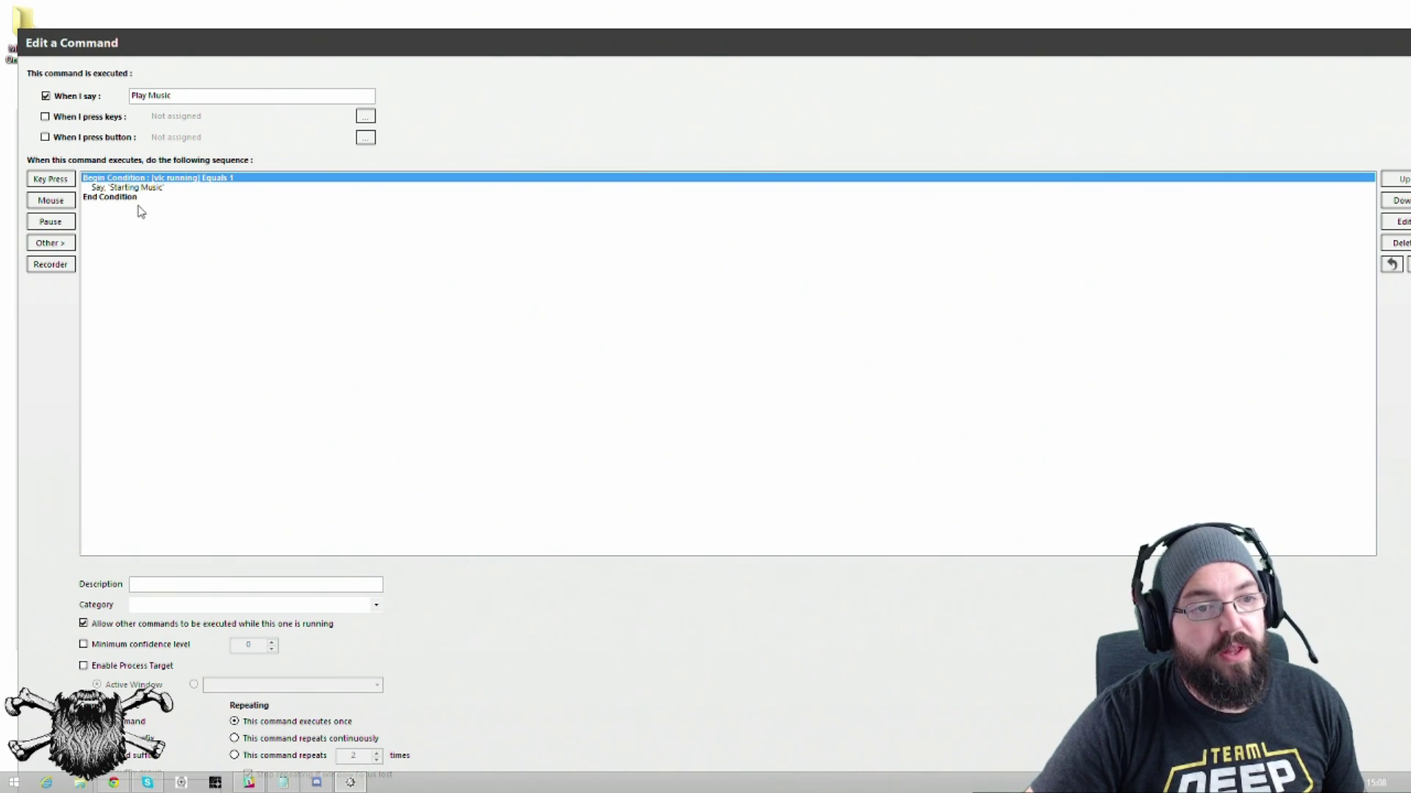
click(107, 199)
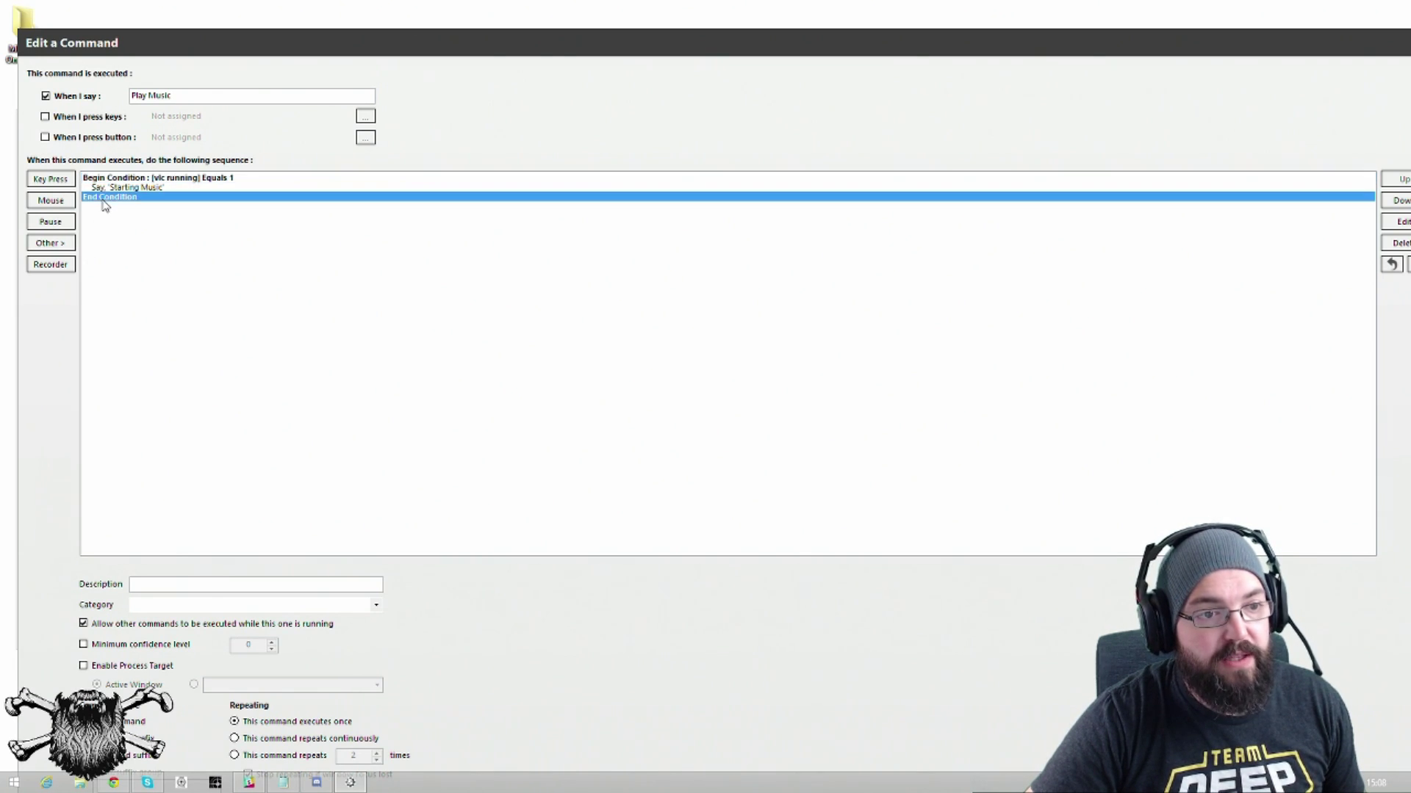
click(50, 243)
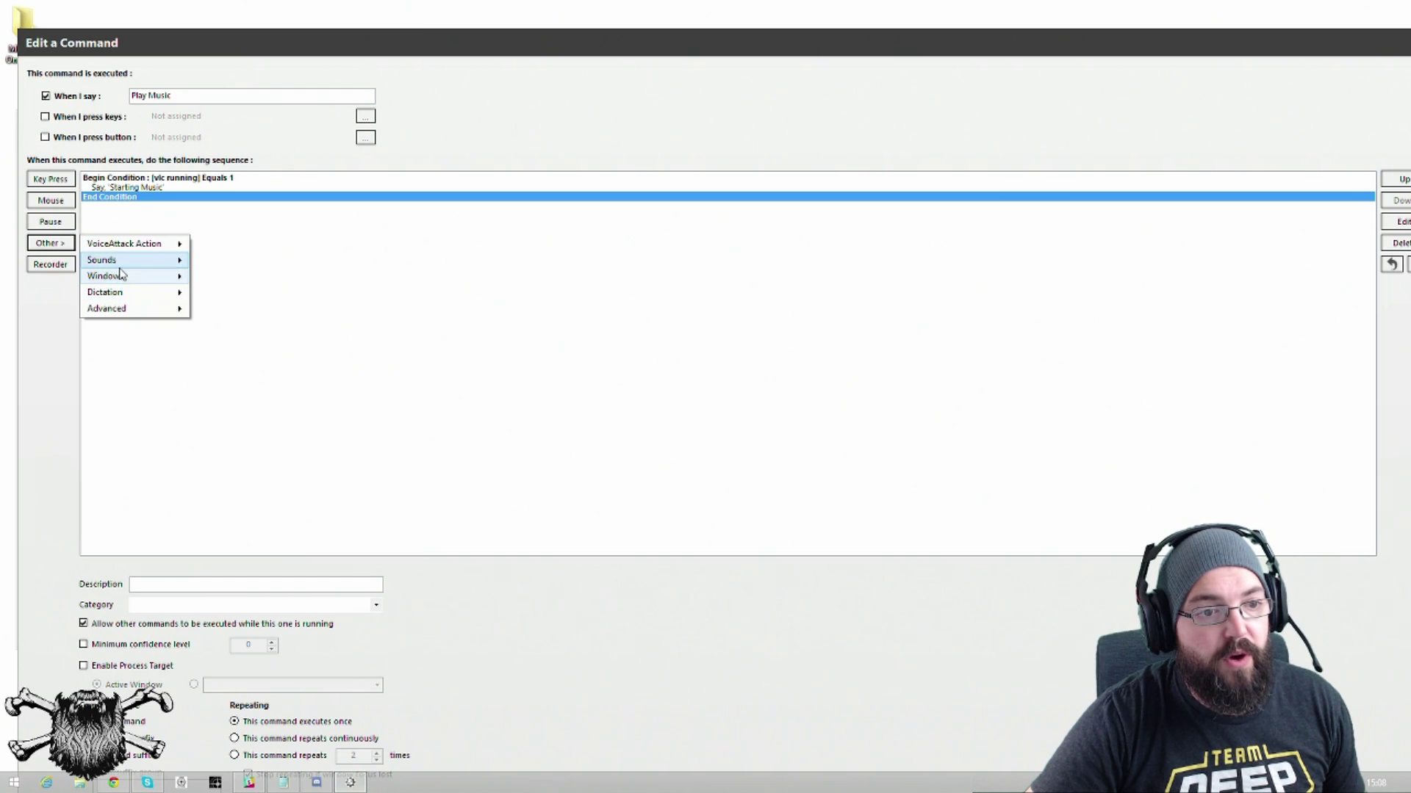
mouse_move(147, 309)
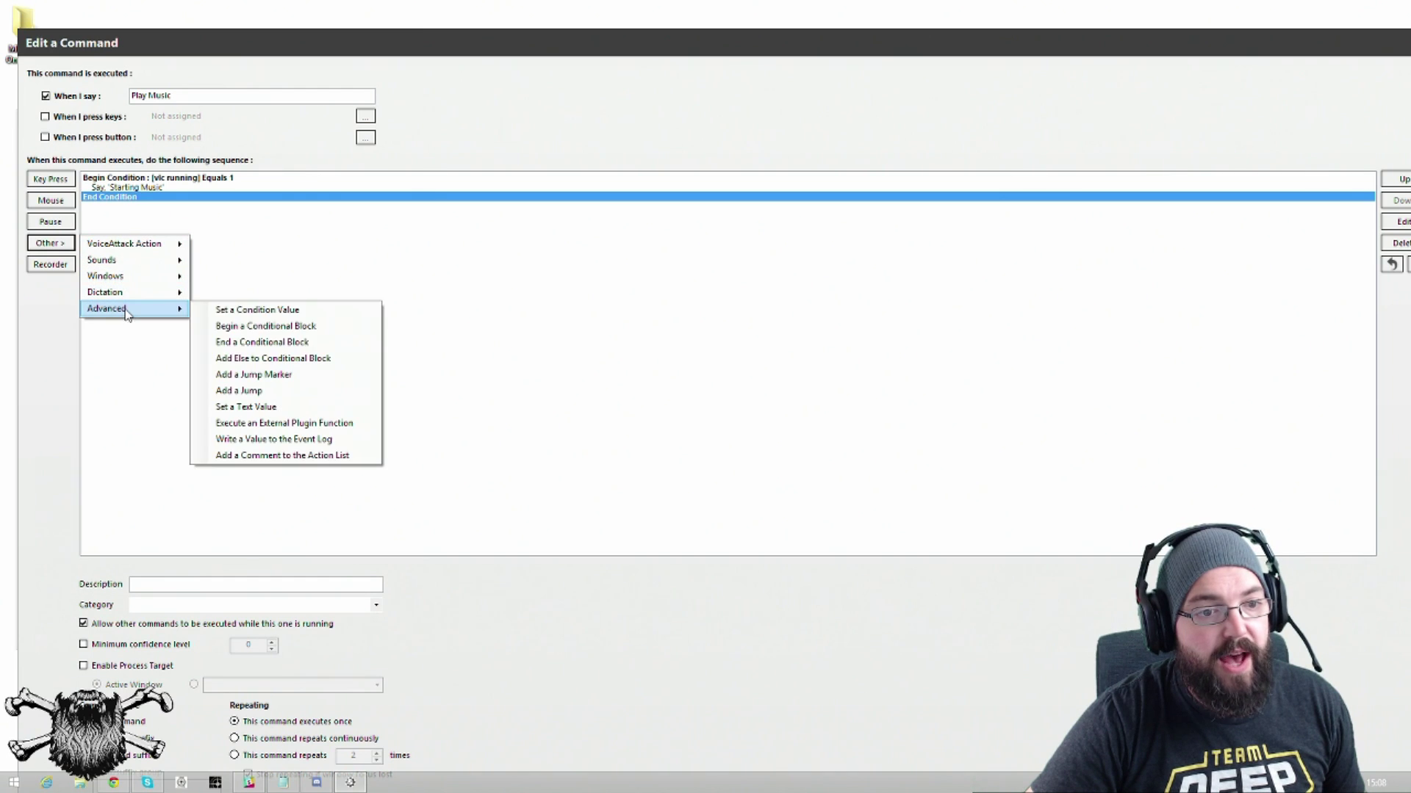
click(265, 326)
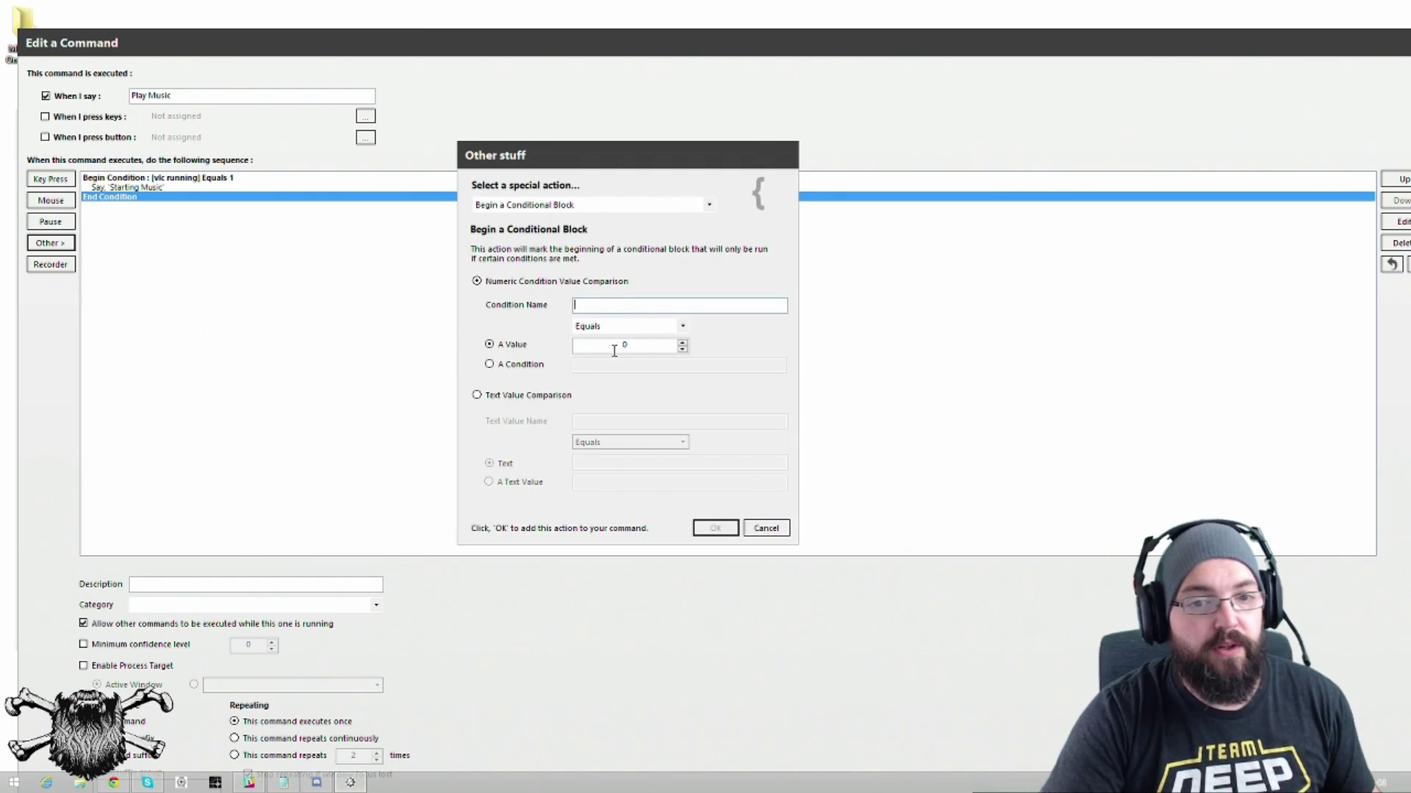
text(vlc running)
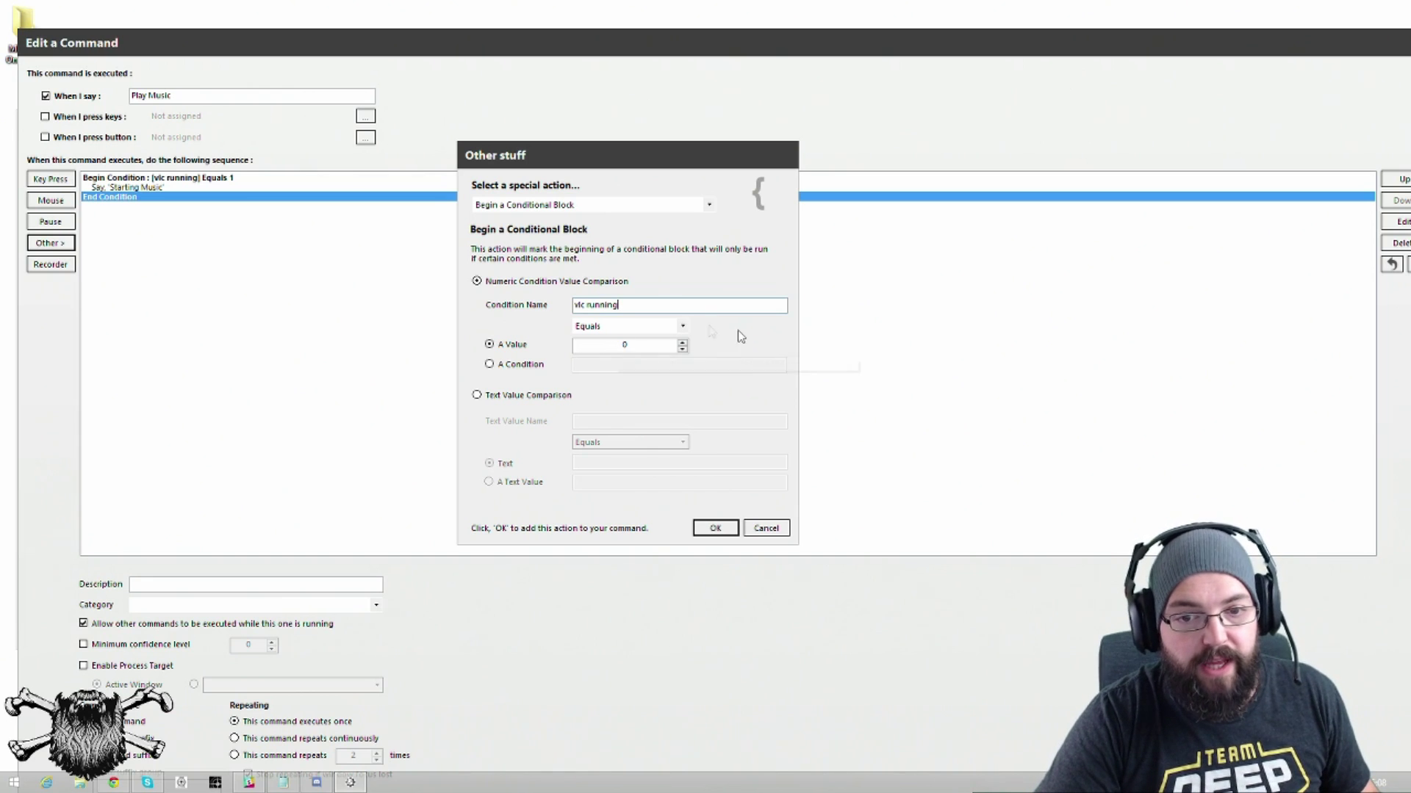
click(715, 528)
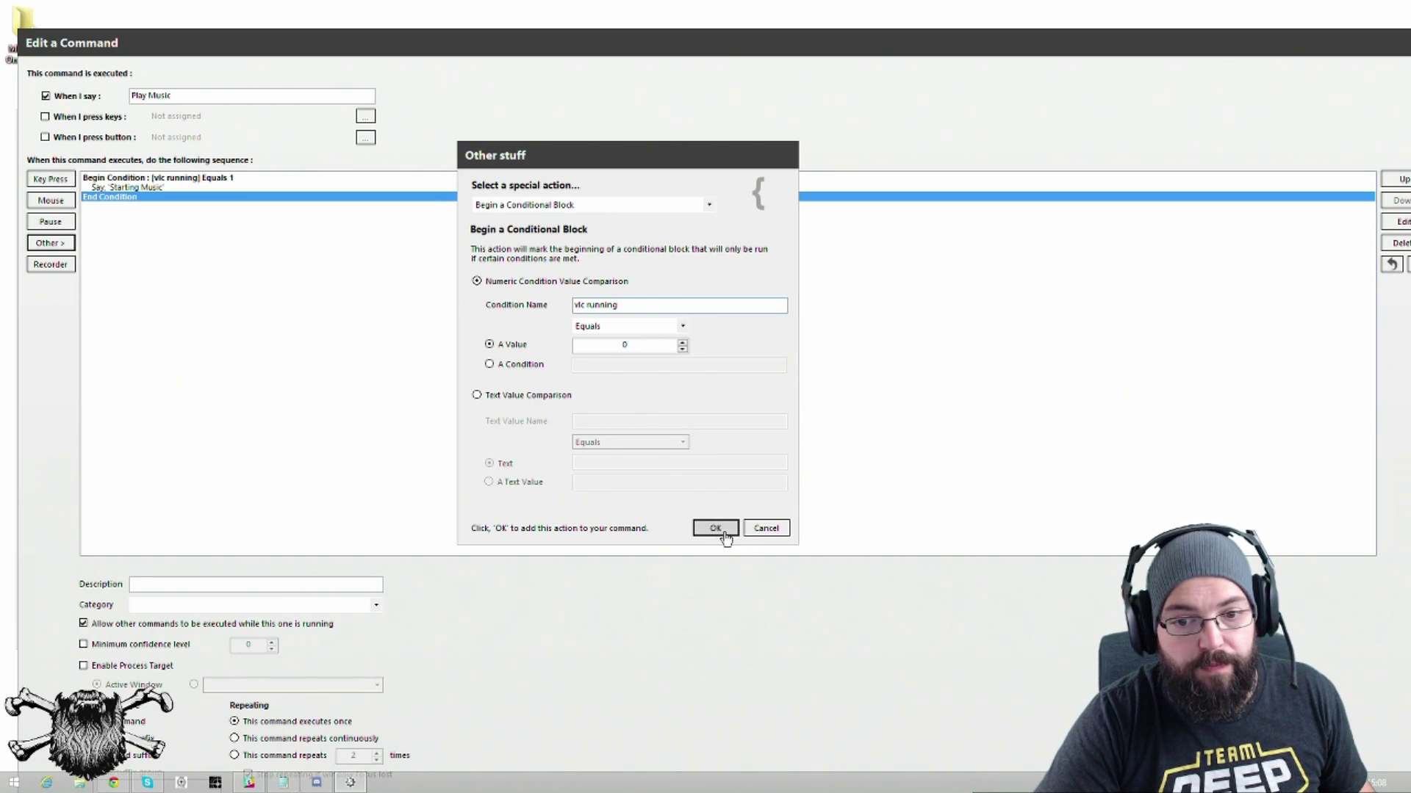
Step: Add the text-to-speech action "Music player isn't running" inside the equals 0 block, and save the command and profile
click(50, 242)
mouse_move(180, 260)
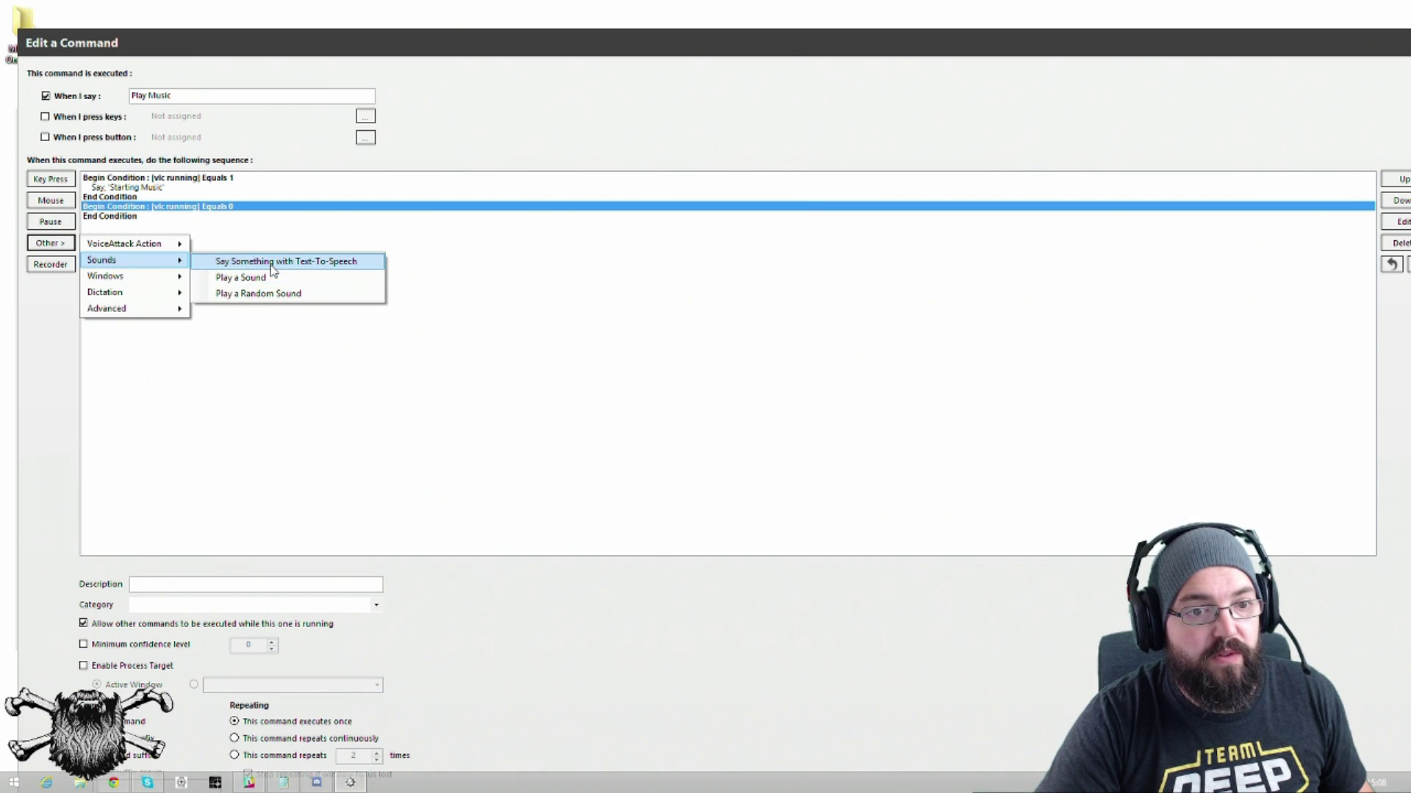
click(274, 263)
text(Music player isn't running)
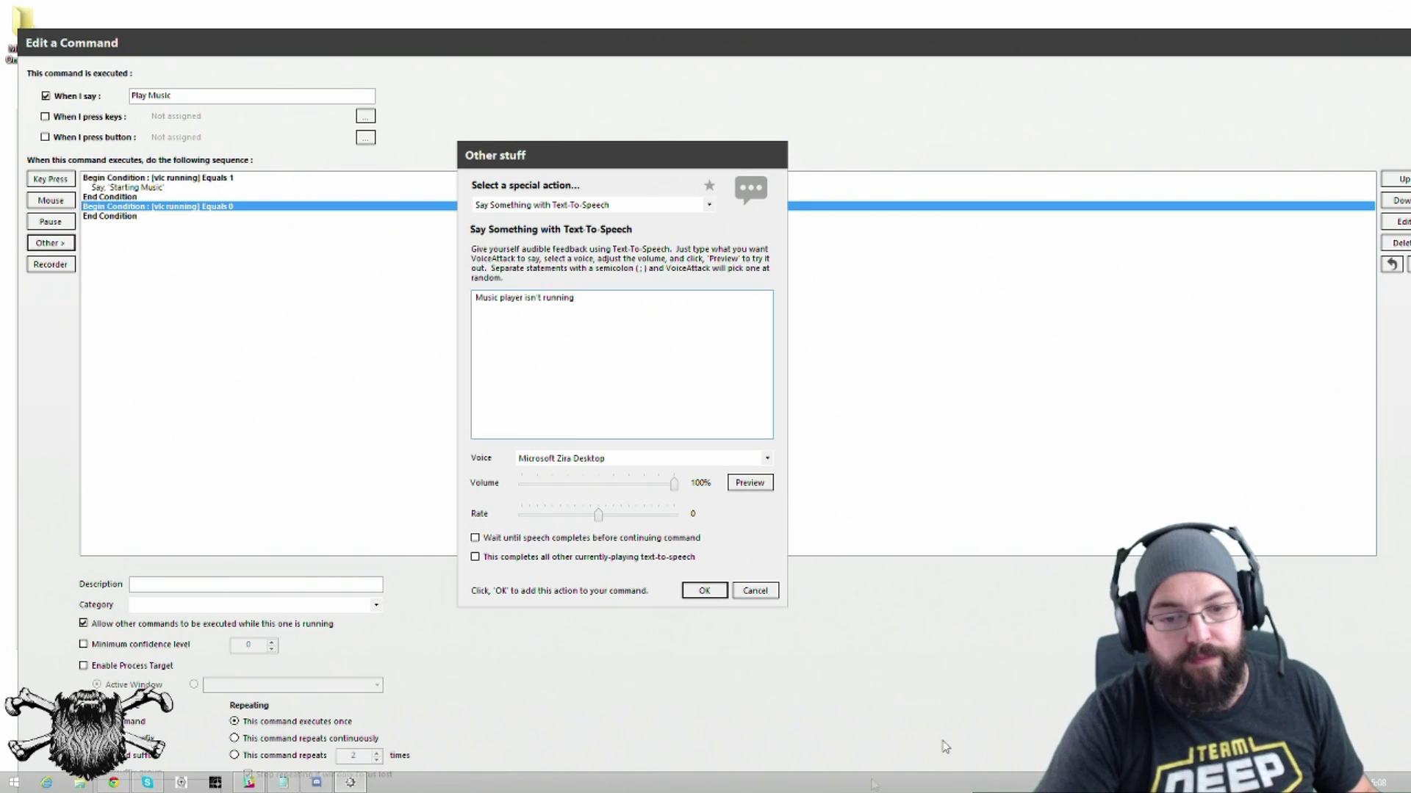
click(704, 590)
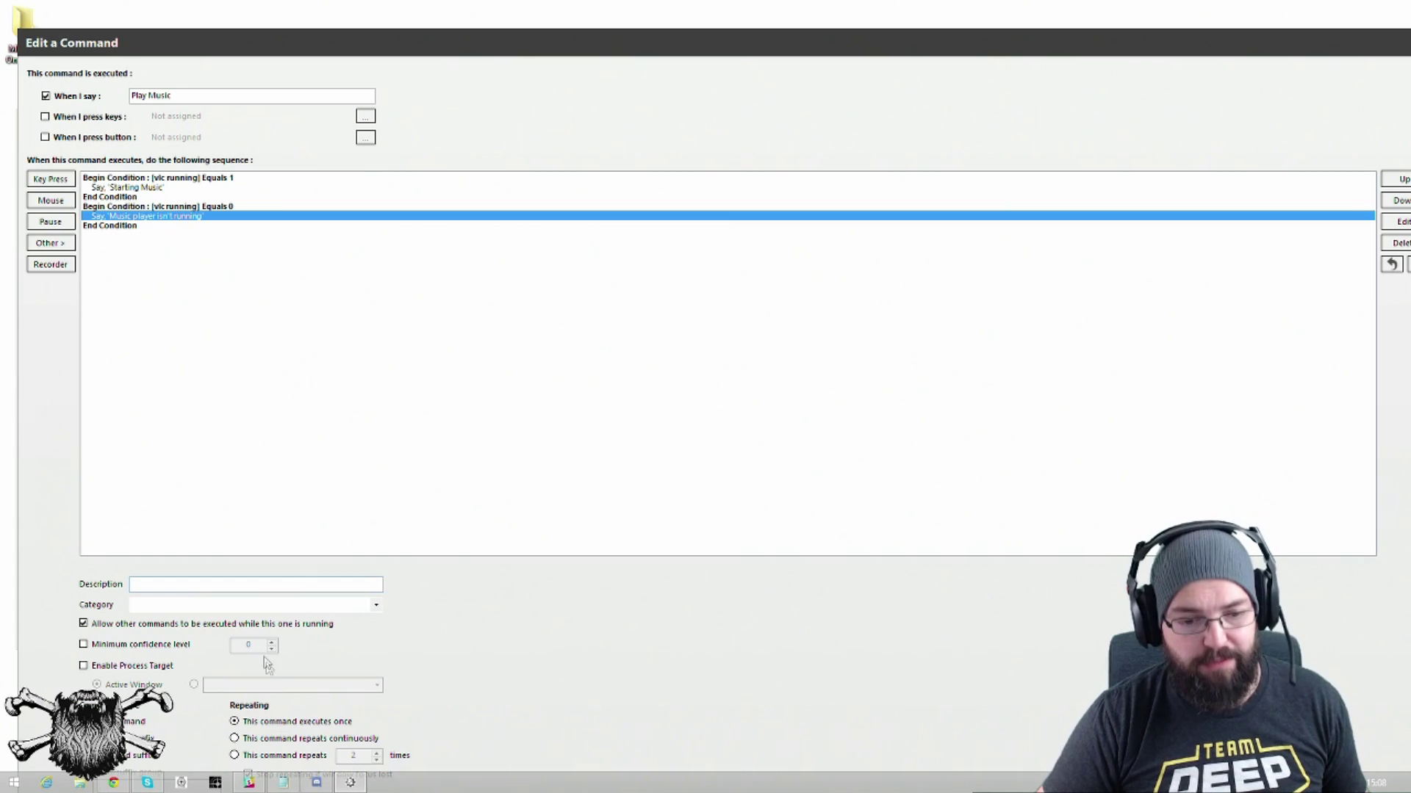
key(Return)
key(Return)
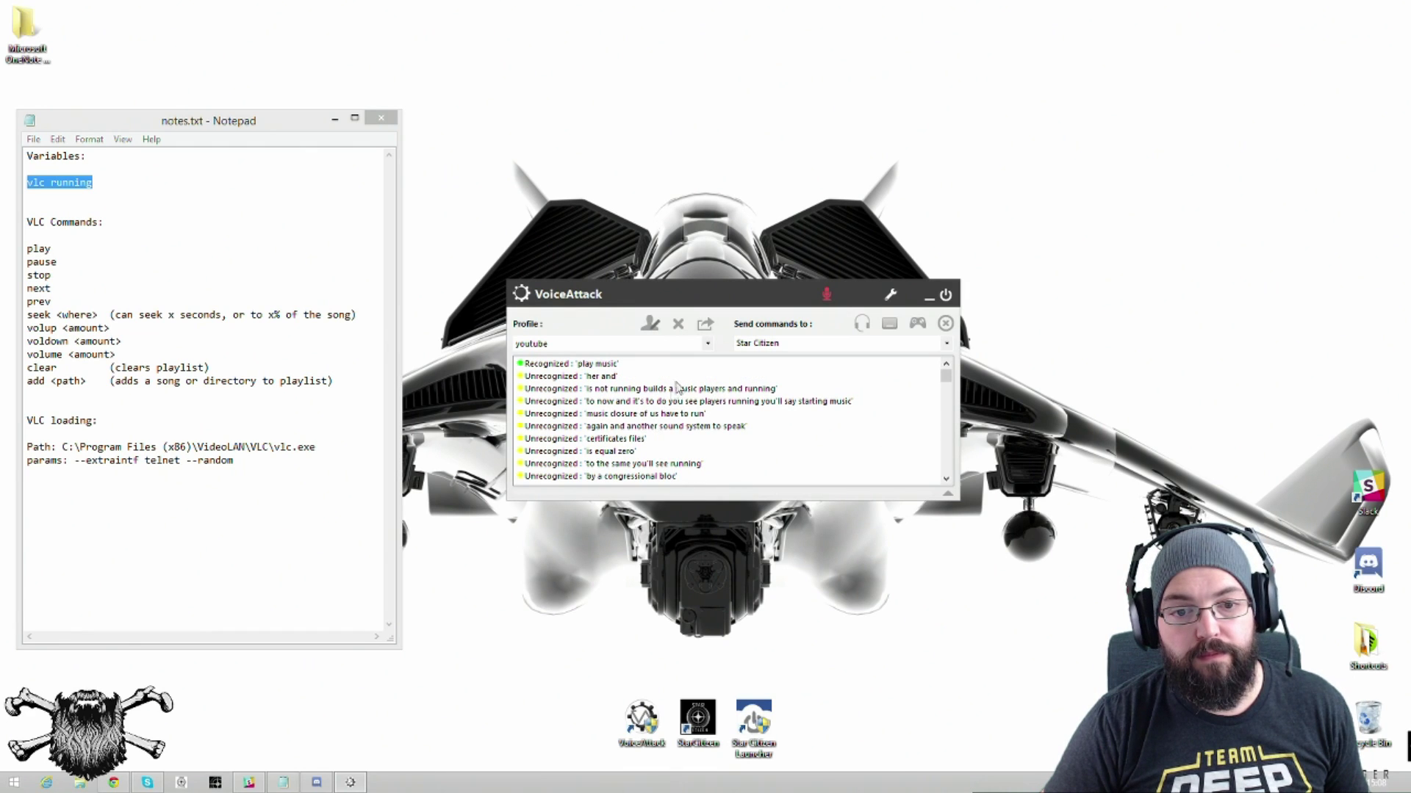
Step: Examine the action sequences of the Play Music and Initialize Systems commands in the youtube profile
click(649, 323)
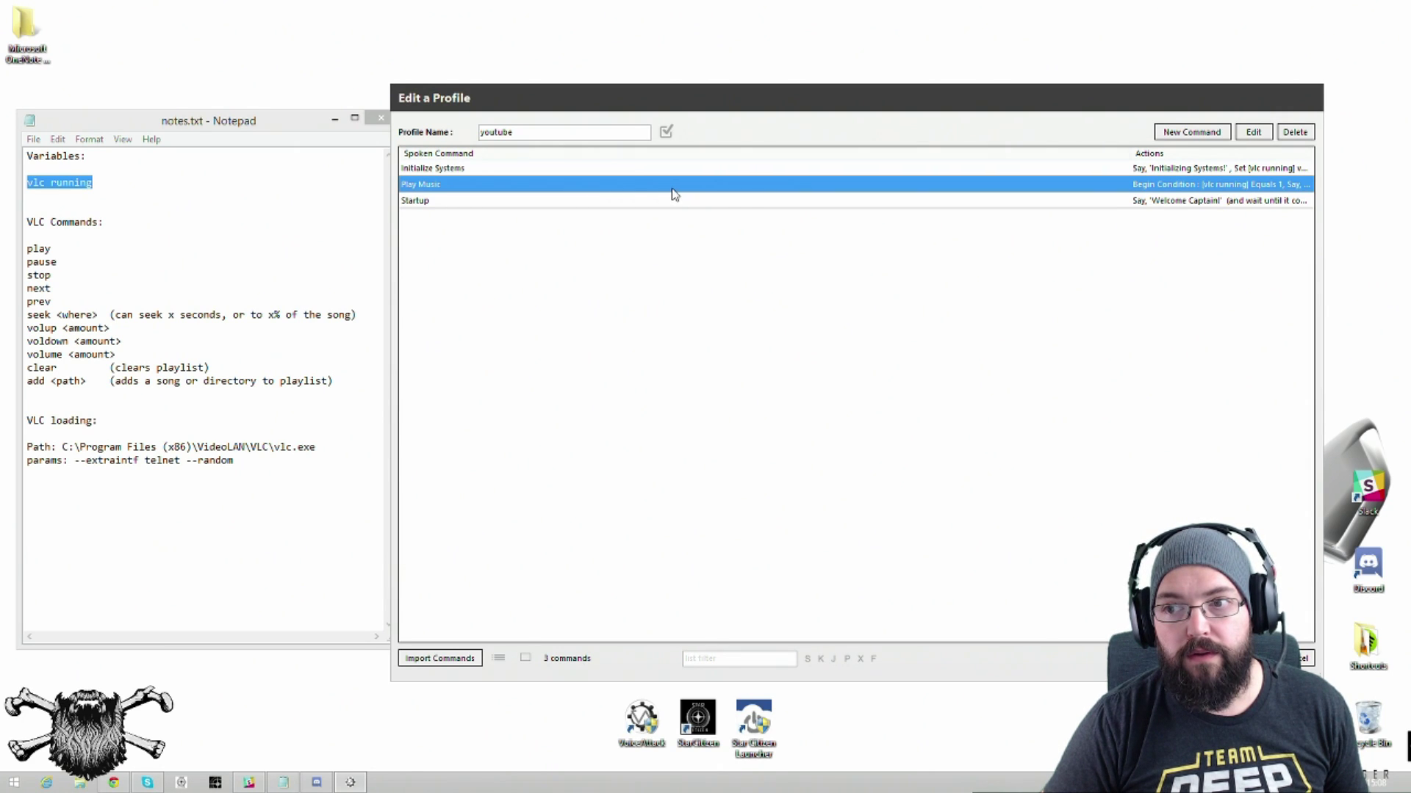
double_click(534, 186)
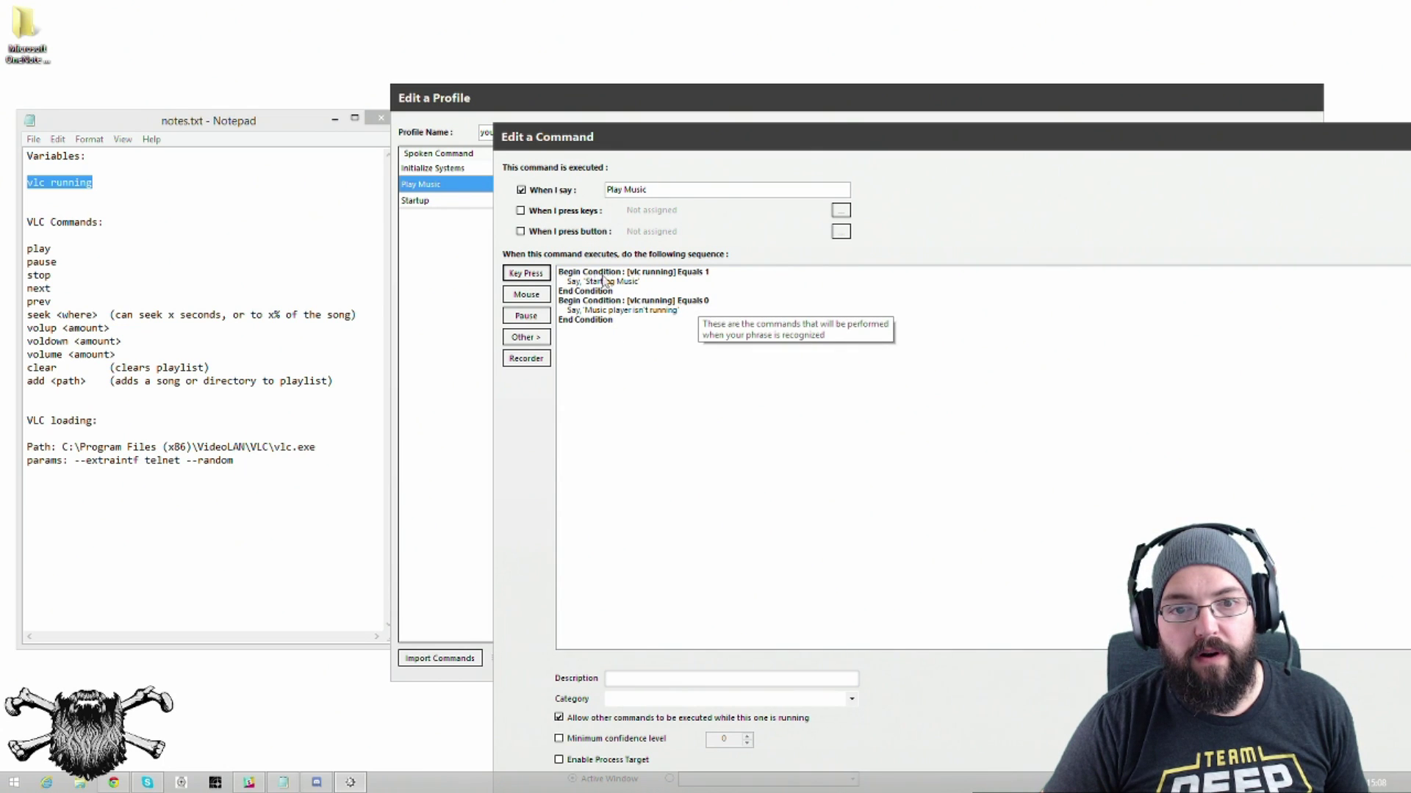
drag(837, 130, 281, 4)
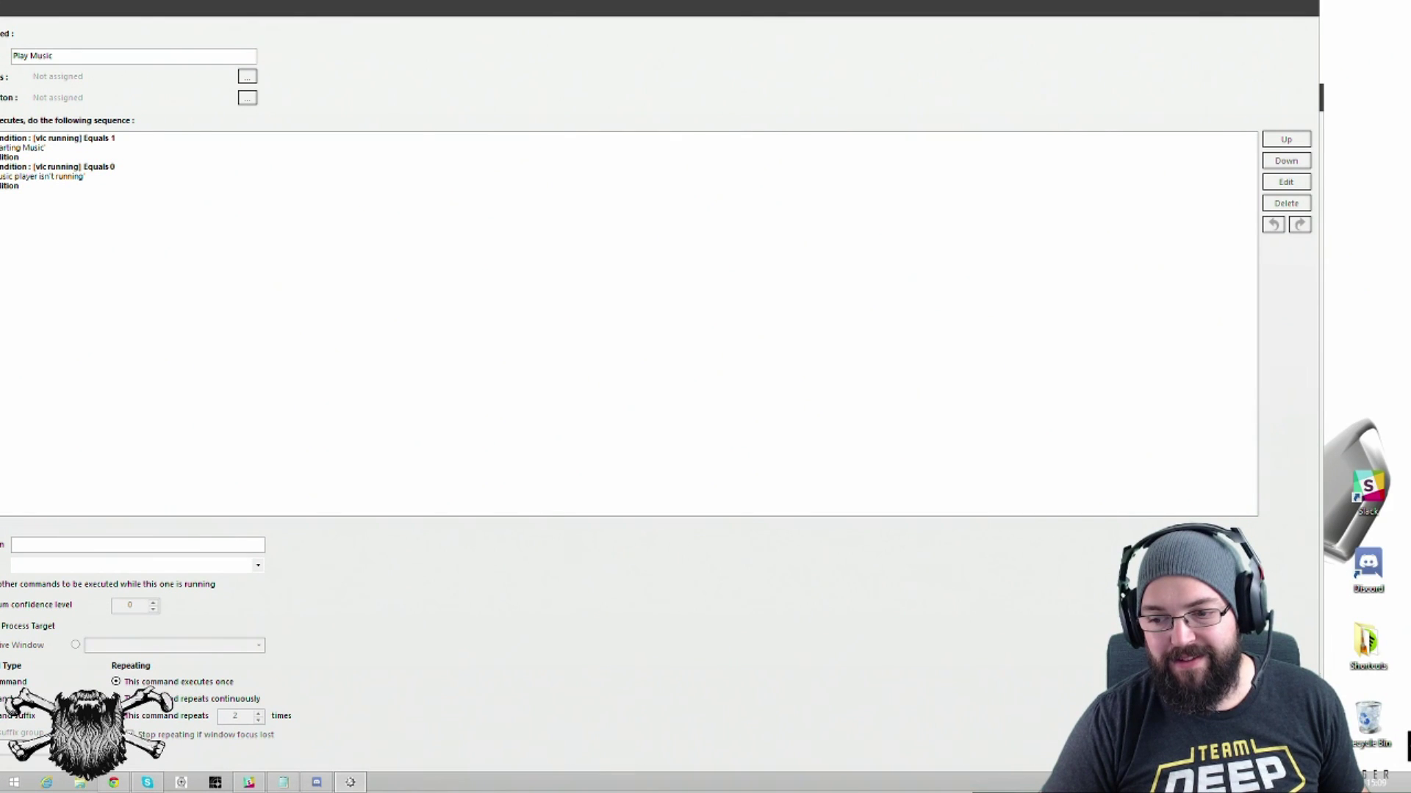
key(Return)
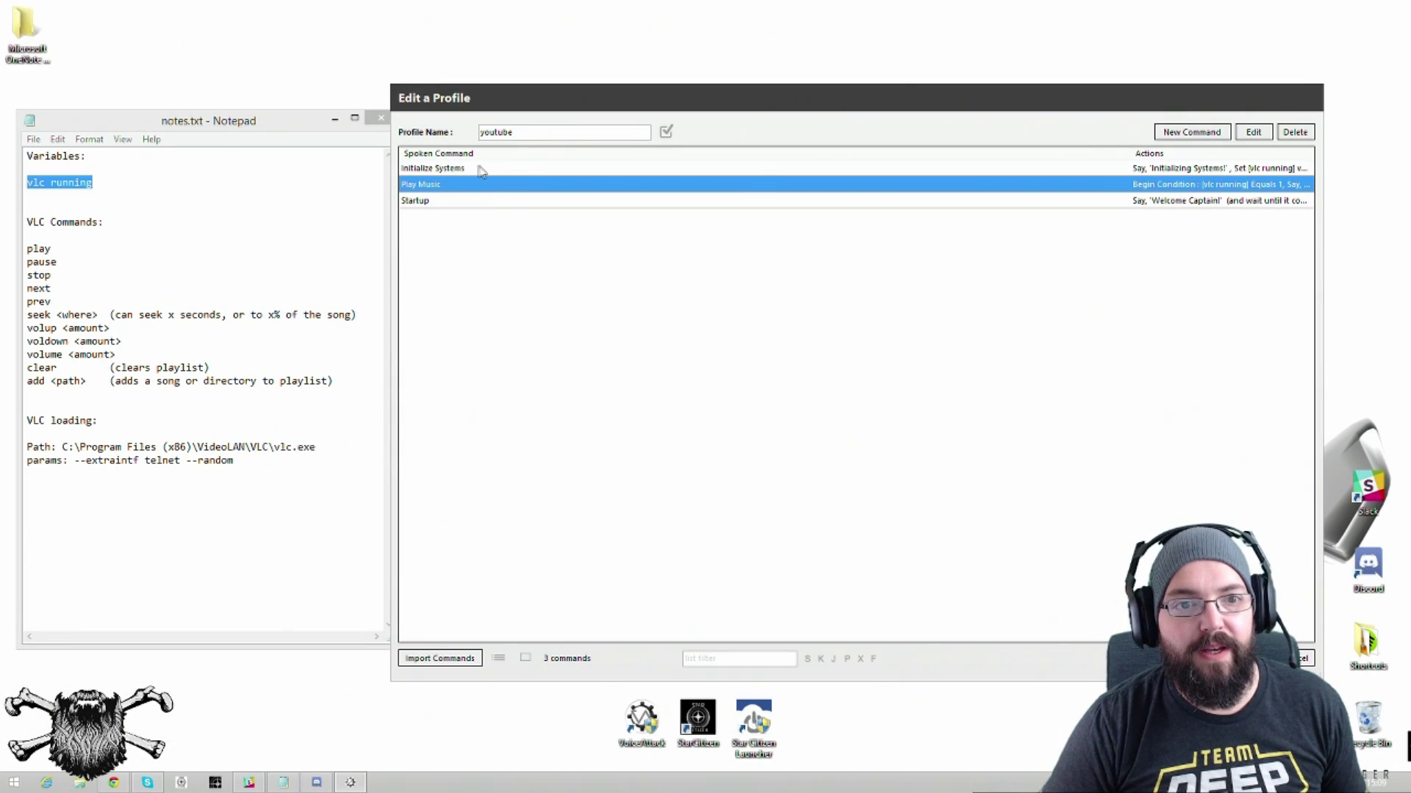
double_click(455, 169)
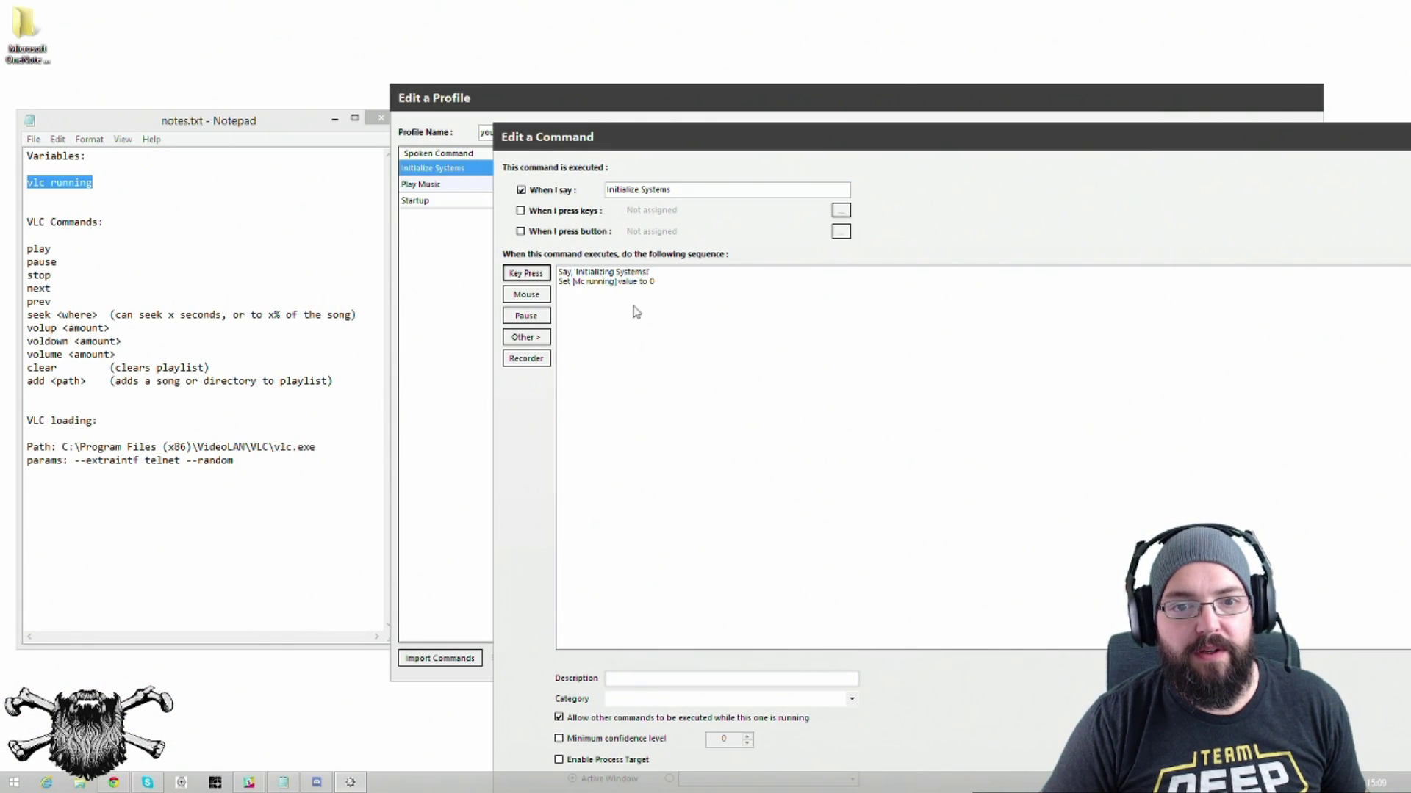
drag(691, 131, 172, 1)
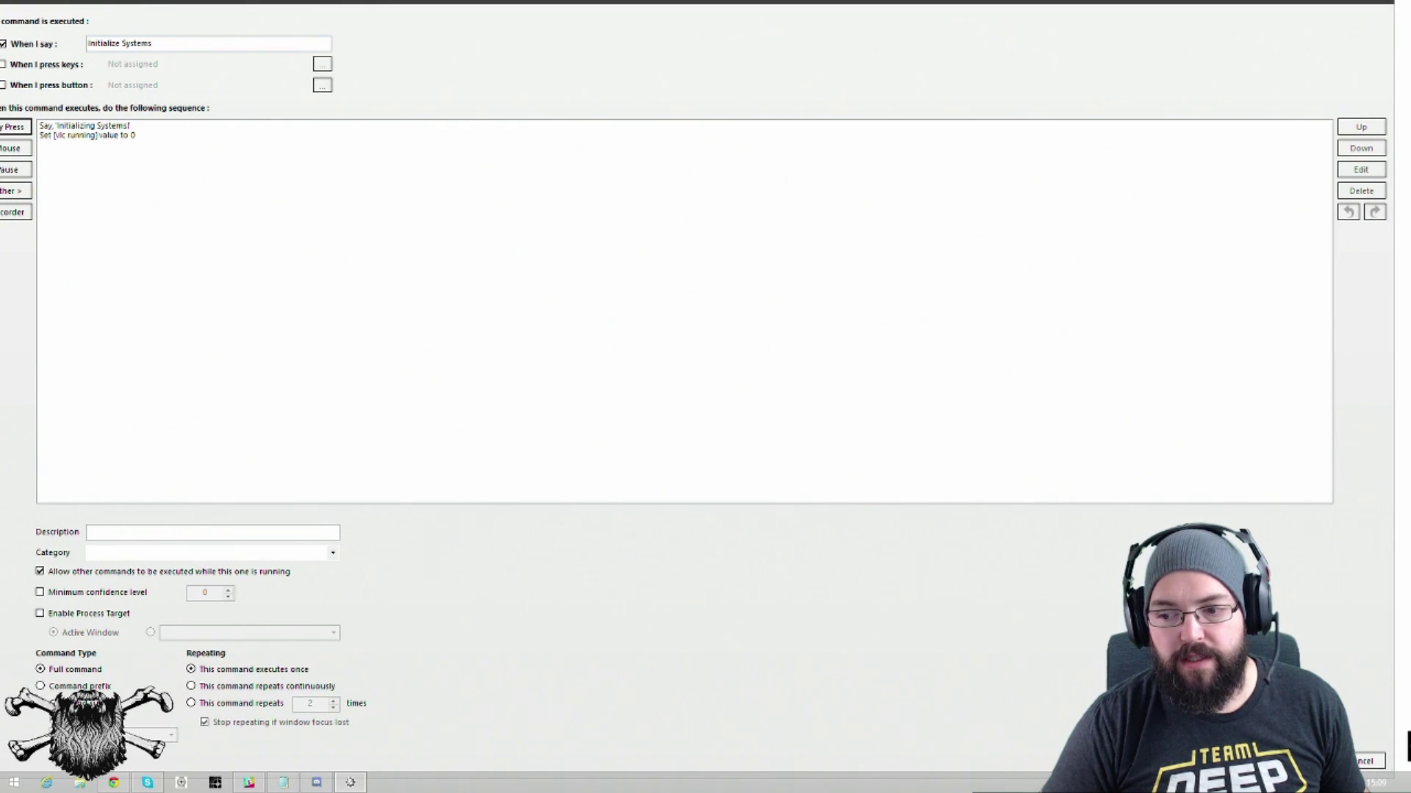
key(Escape)
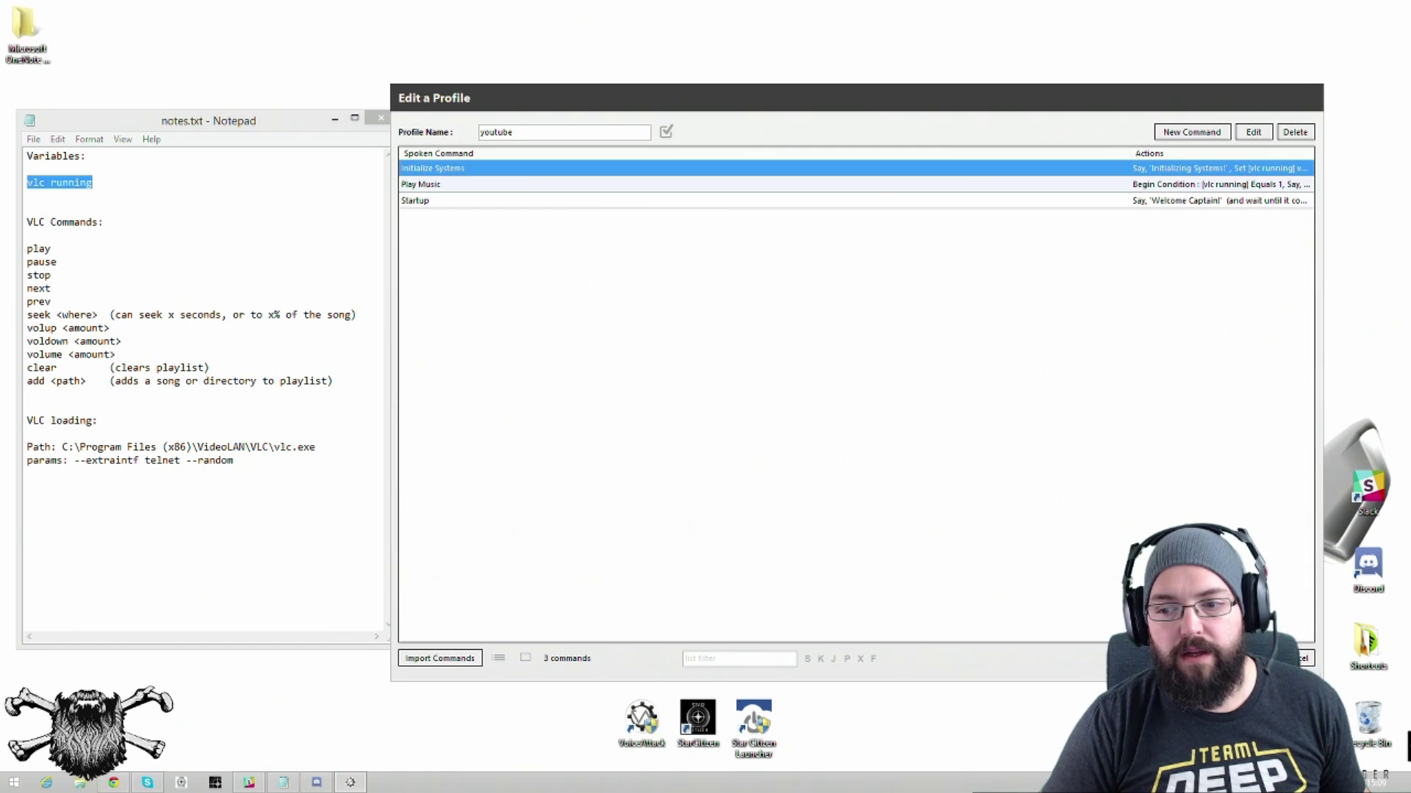
key(Escape)
Step: Switch the active profile to My Profile and back to youtube to reload it
click(708, 330)
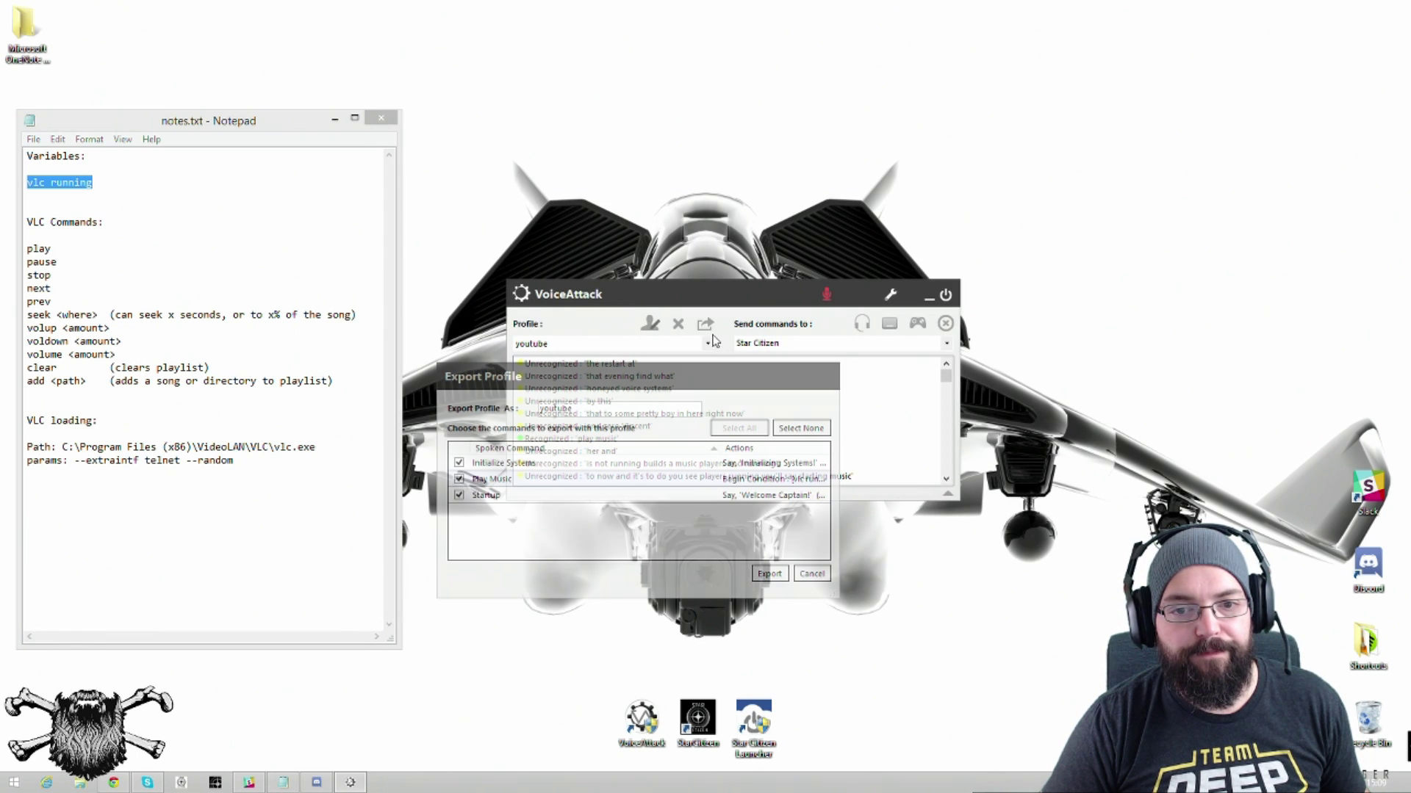
click(812, 574)
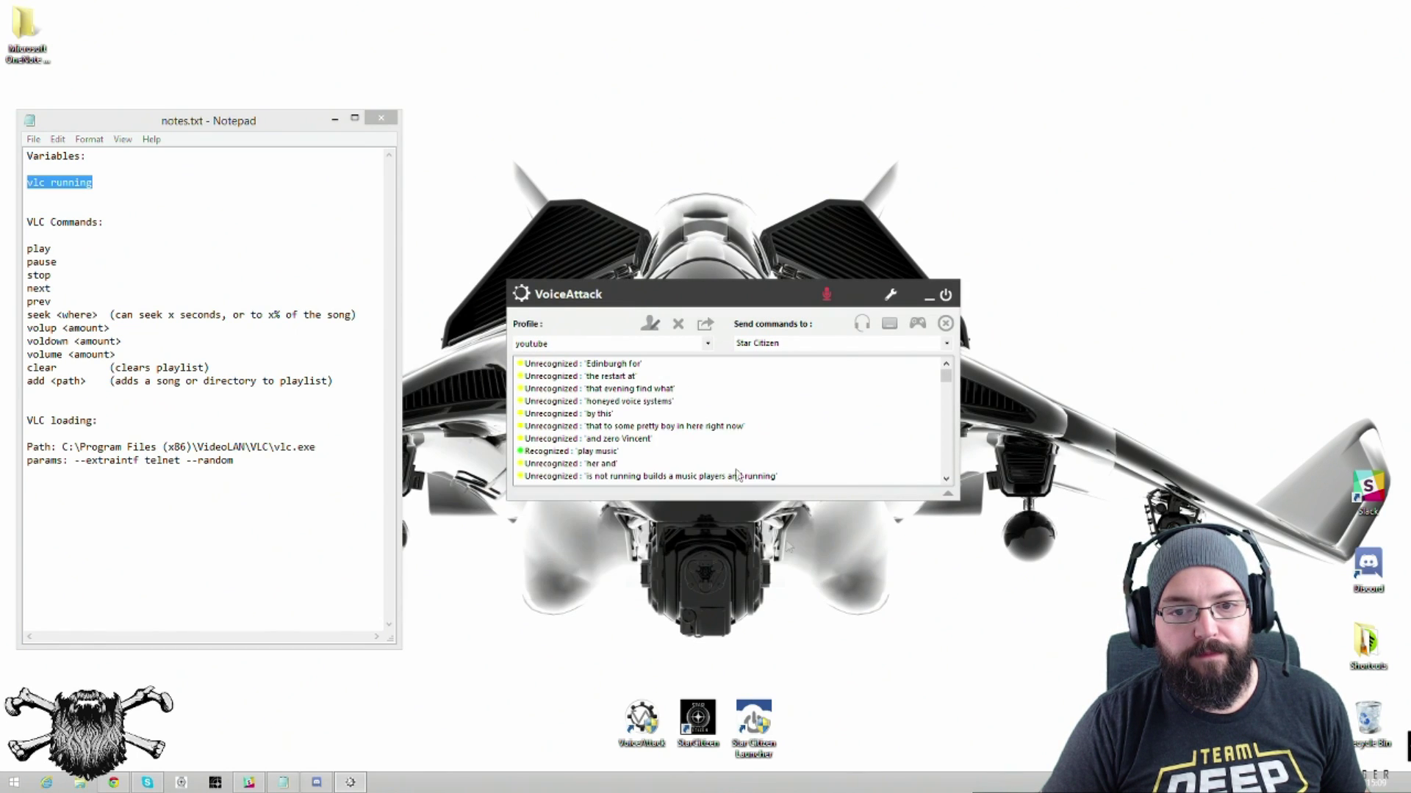
click(708, 345)
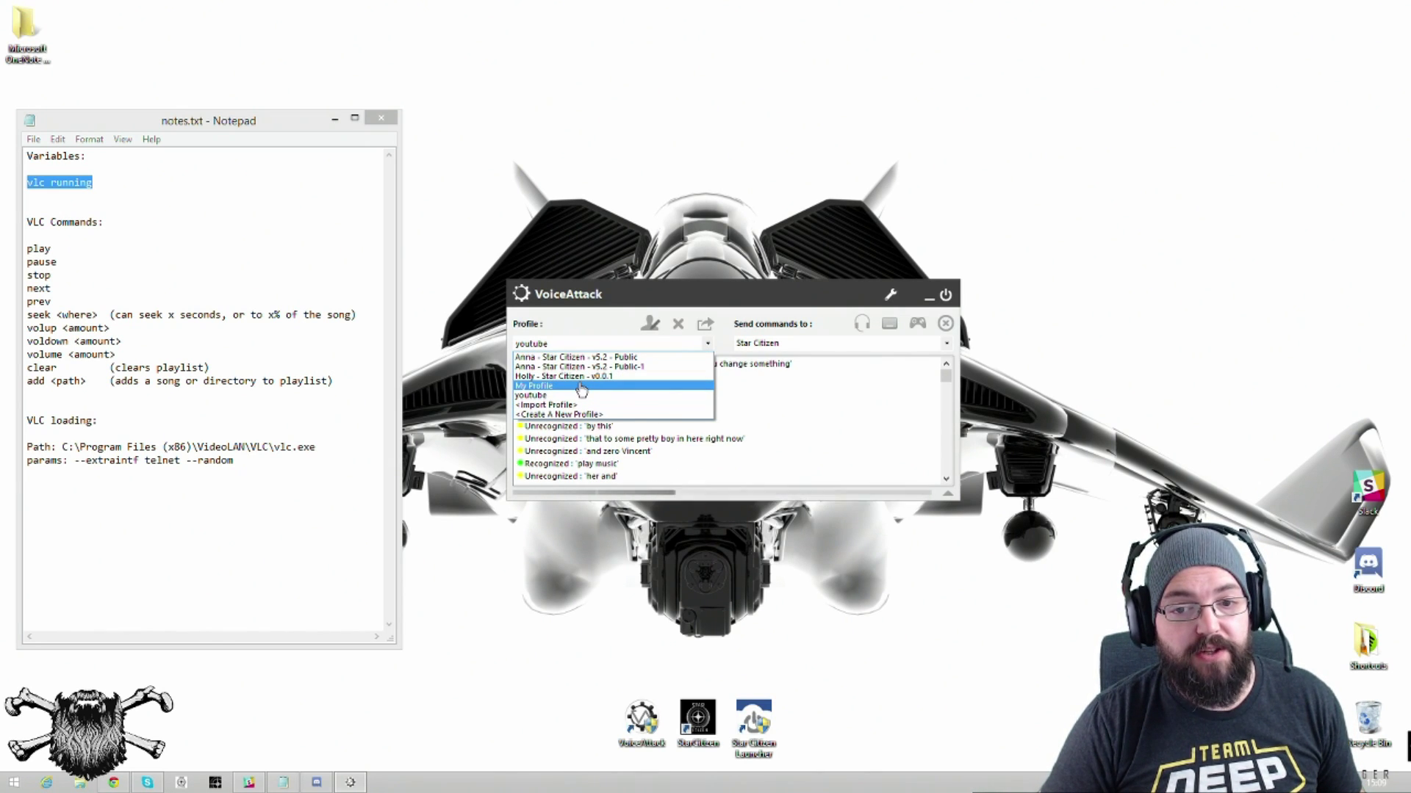
click(581, 386)
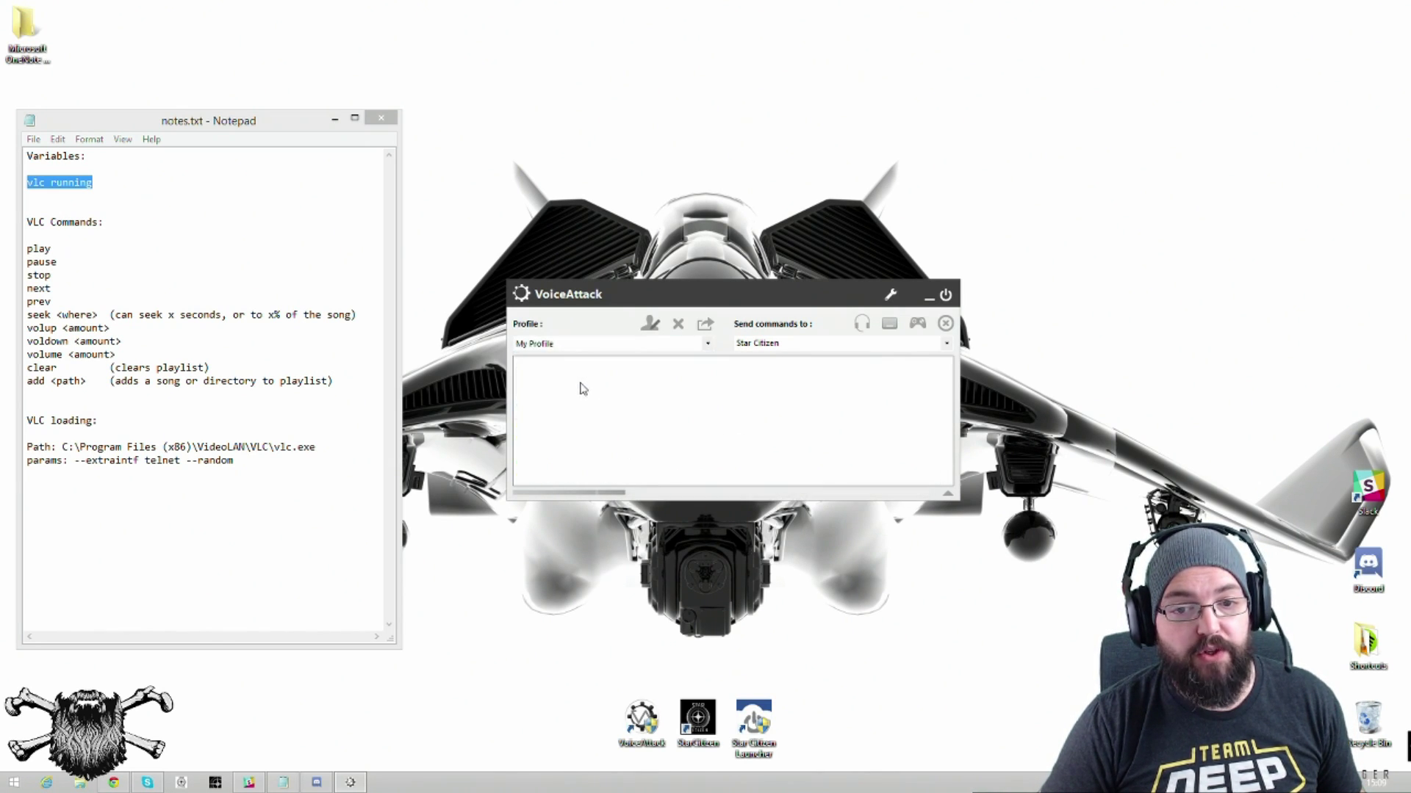
click(706, 345)
click(573, 395)
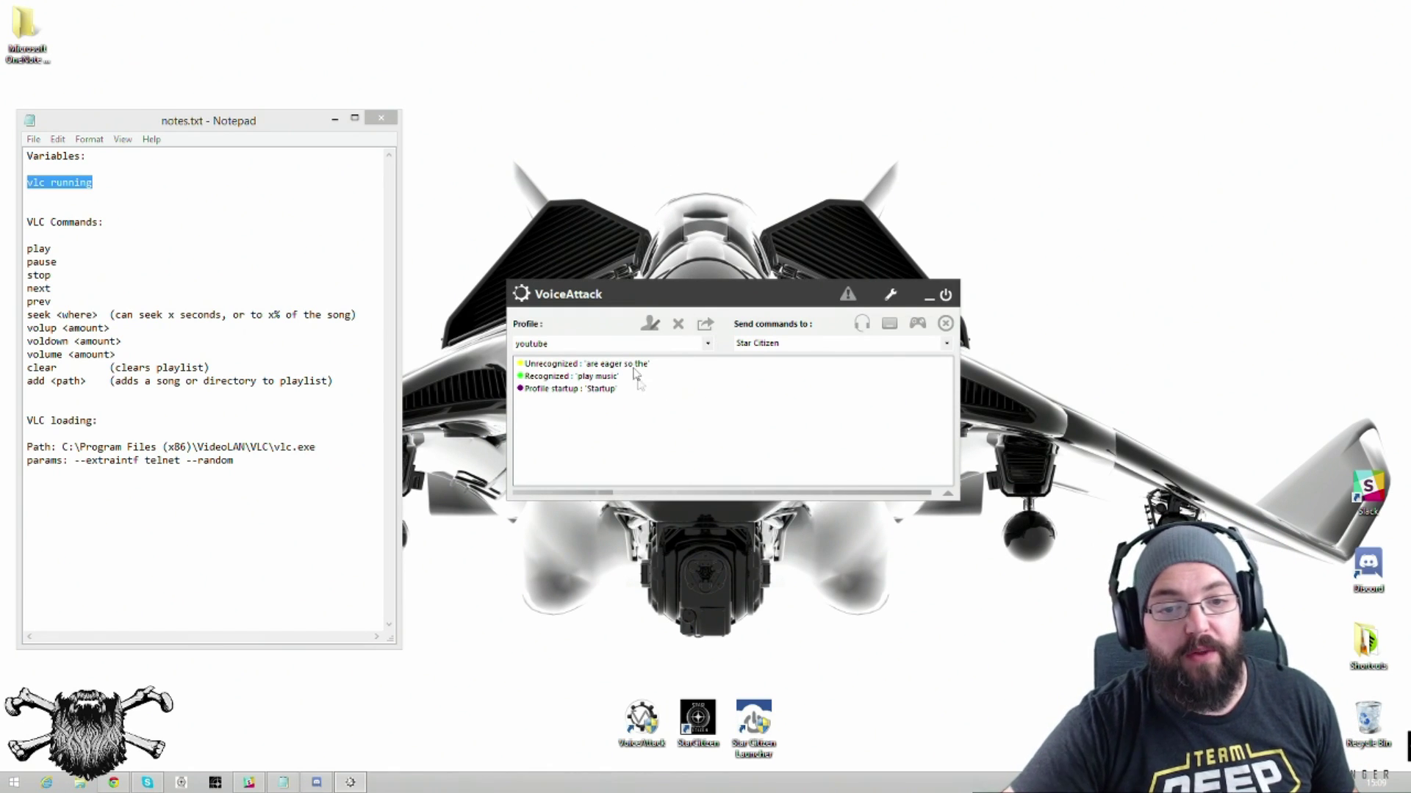
Step: Open the youtube profile for editing and add a new command with the spoken phrase "Start Music player"
click(648, 326)
drag(702, 99, 588, 105)
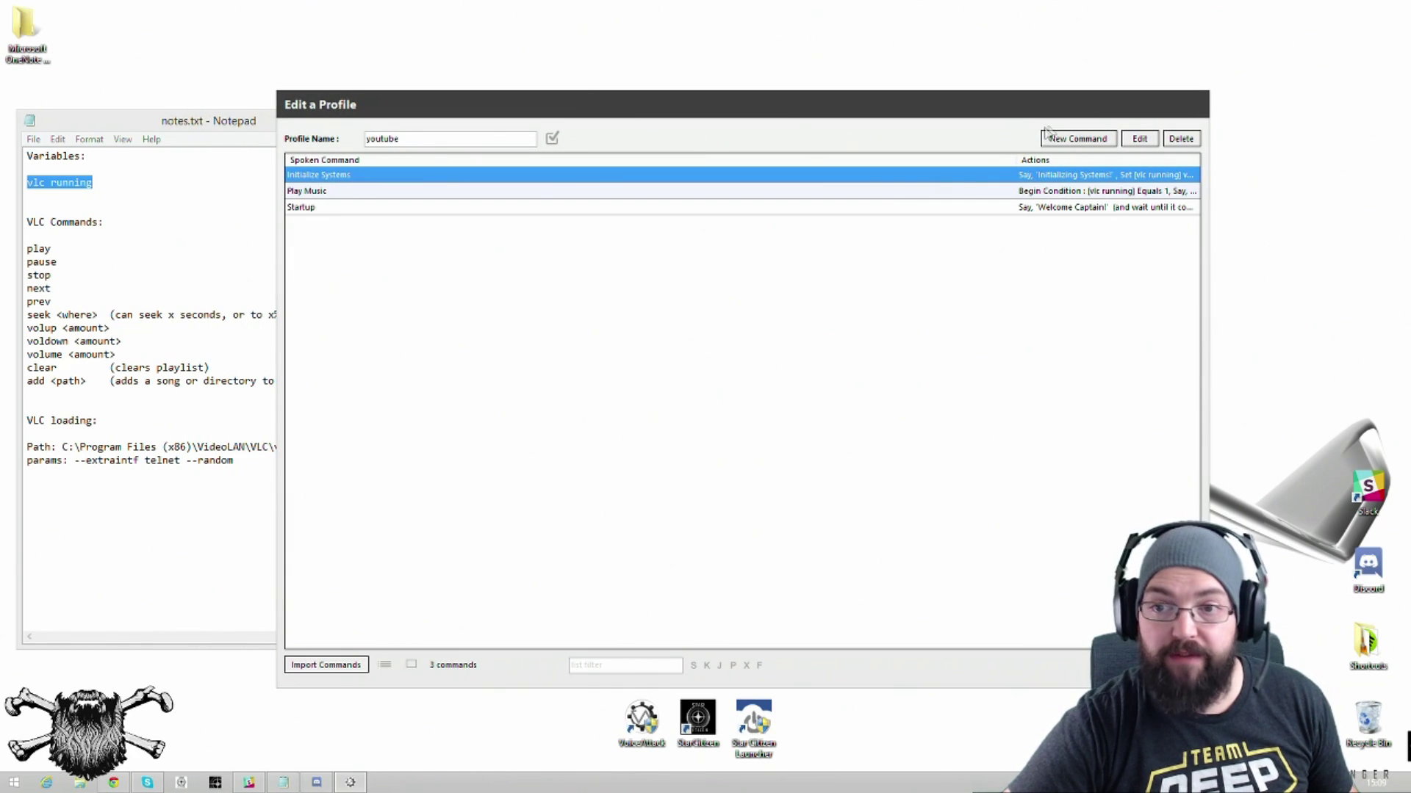
click(1077, 139)
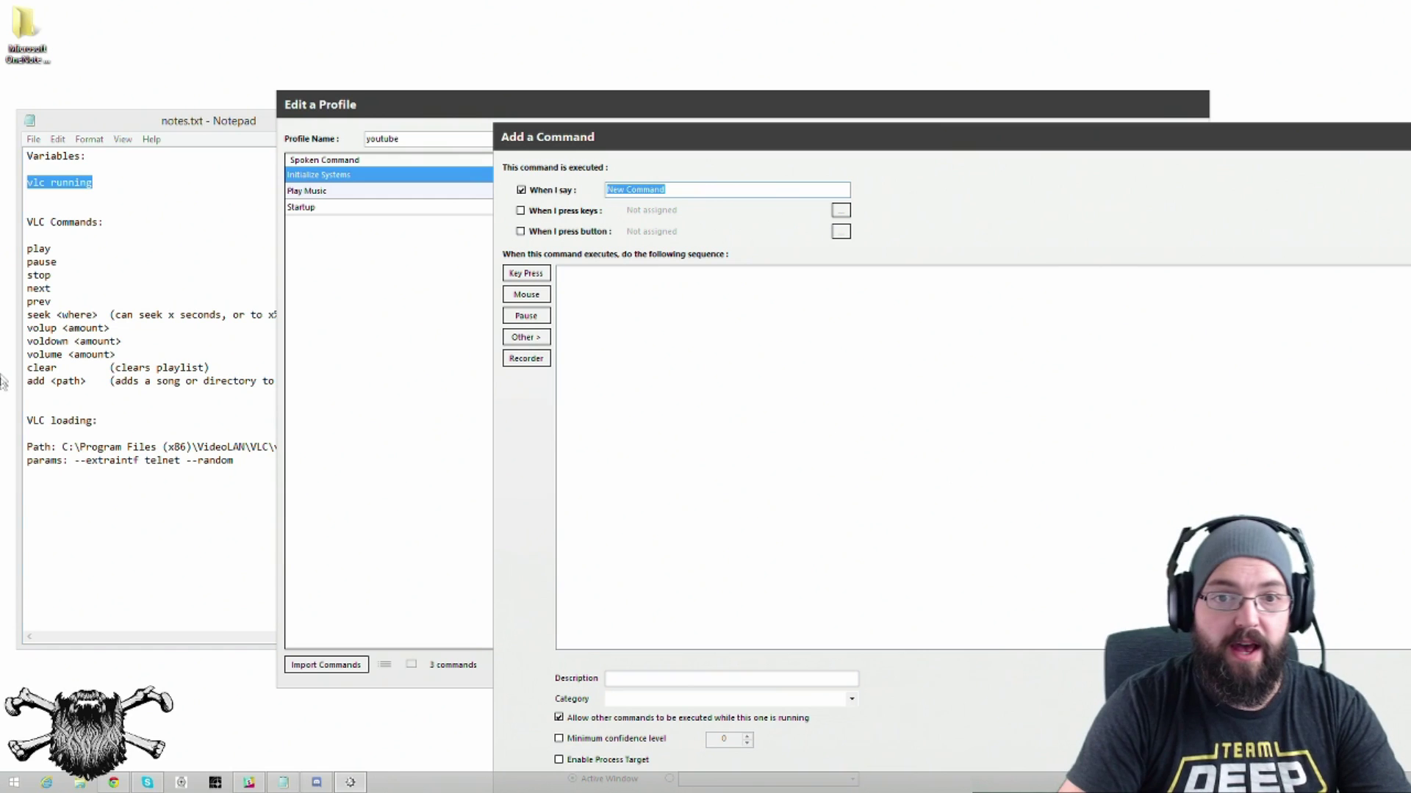
text(Start M)
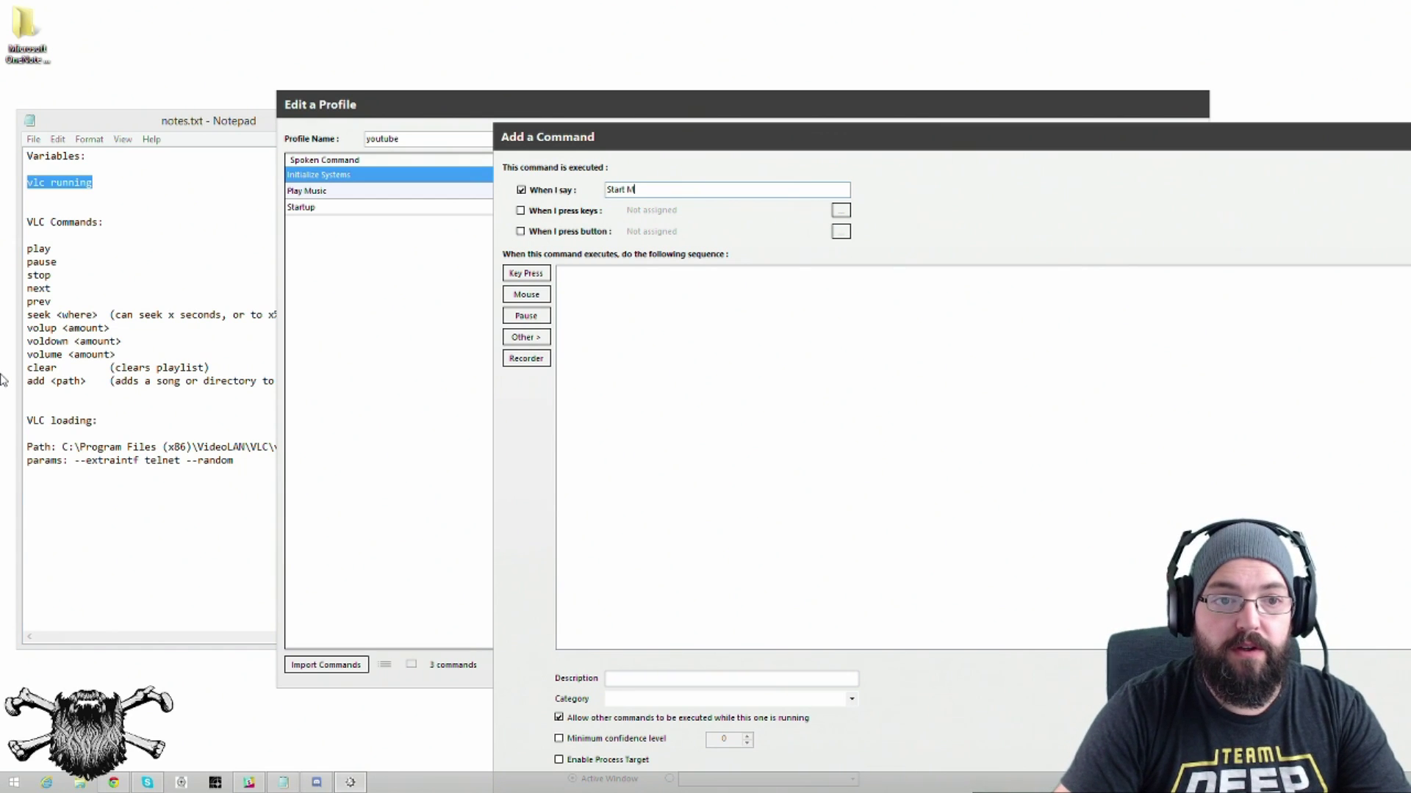
text(usic player)
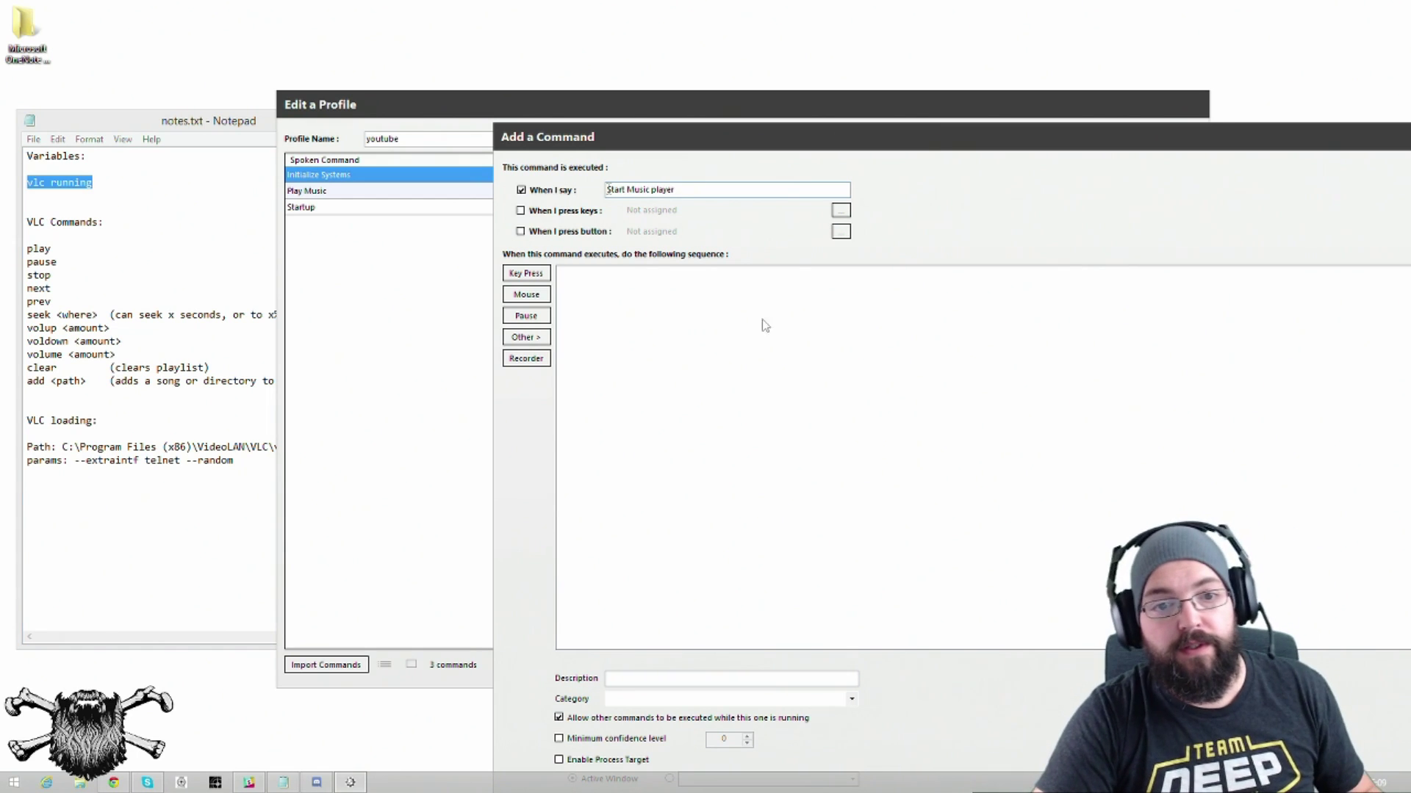
Step: Add a Say Something with Text-To-Speech action that says "Starting music player"
click(523, 337)
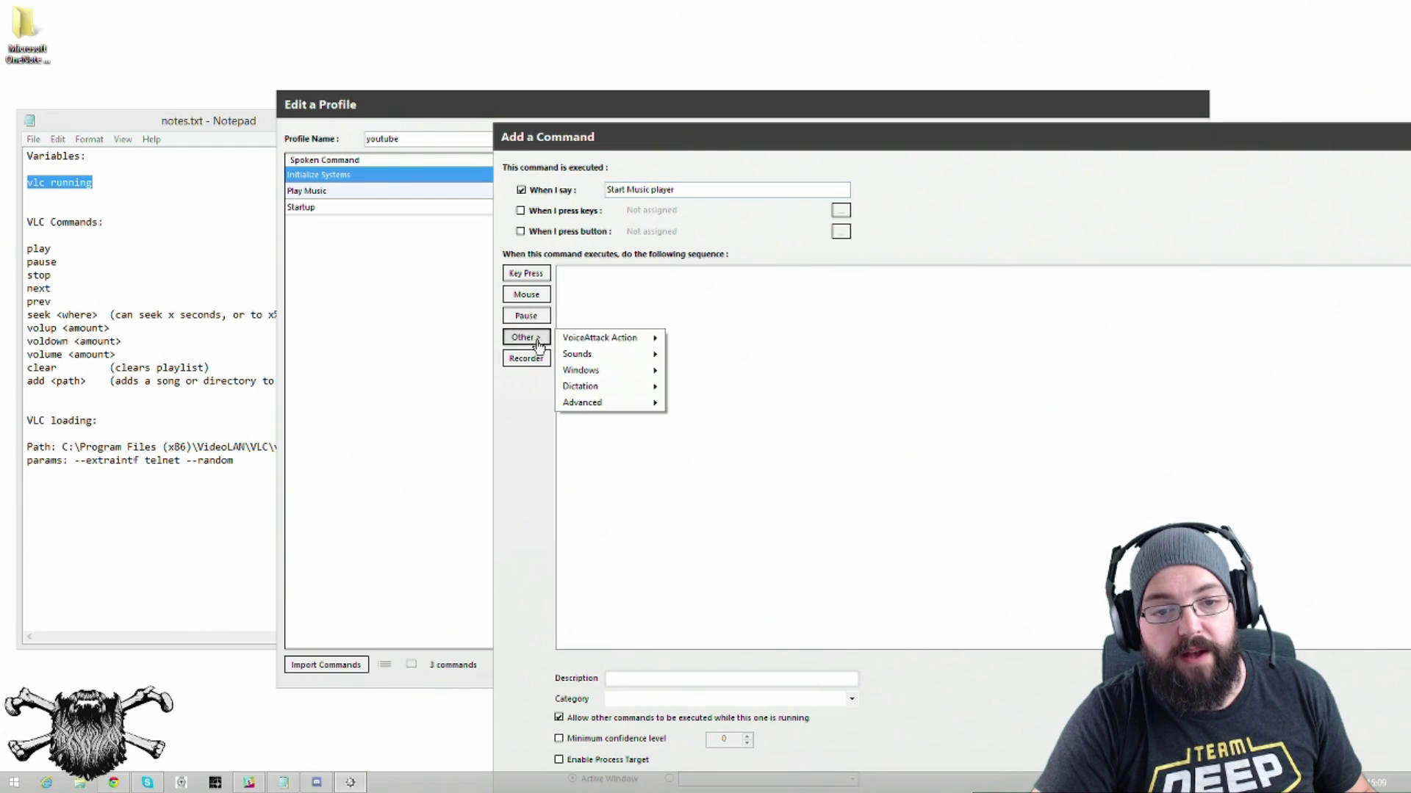
mouse_move(619, 355)
click(761, 355)
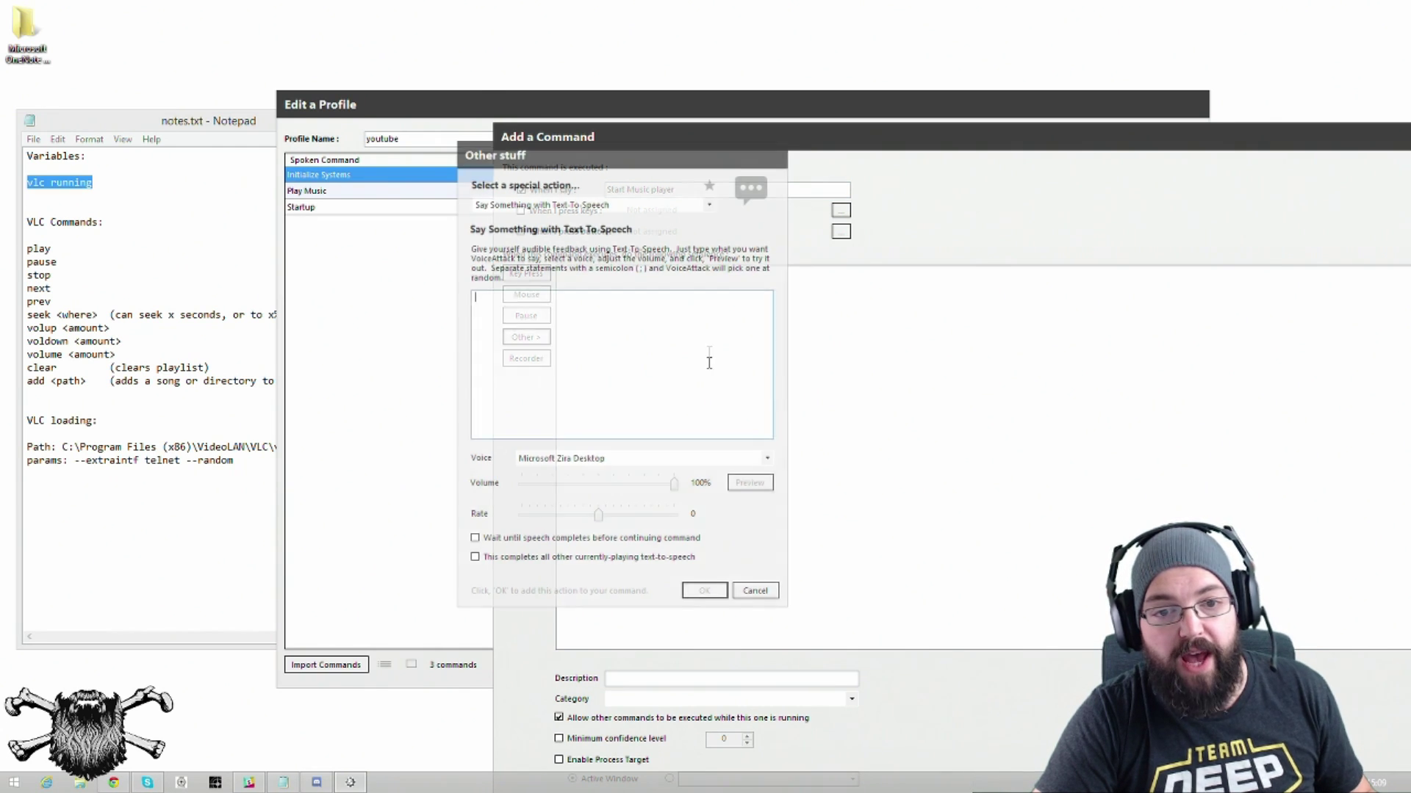
text(Starting music player)
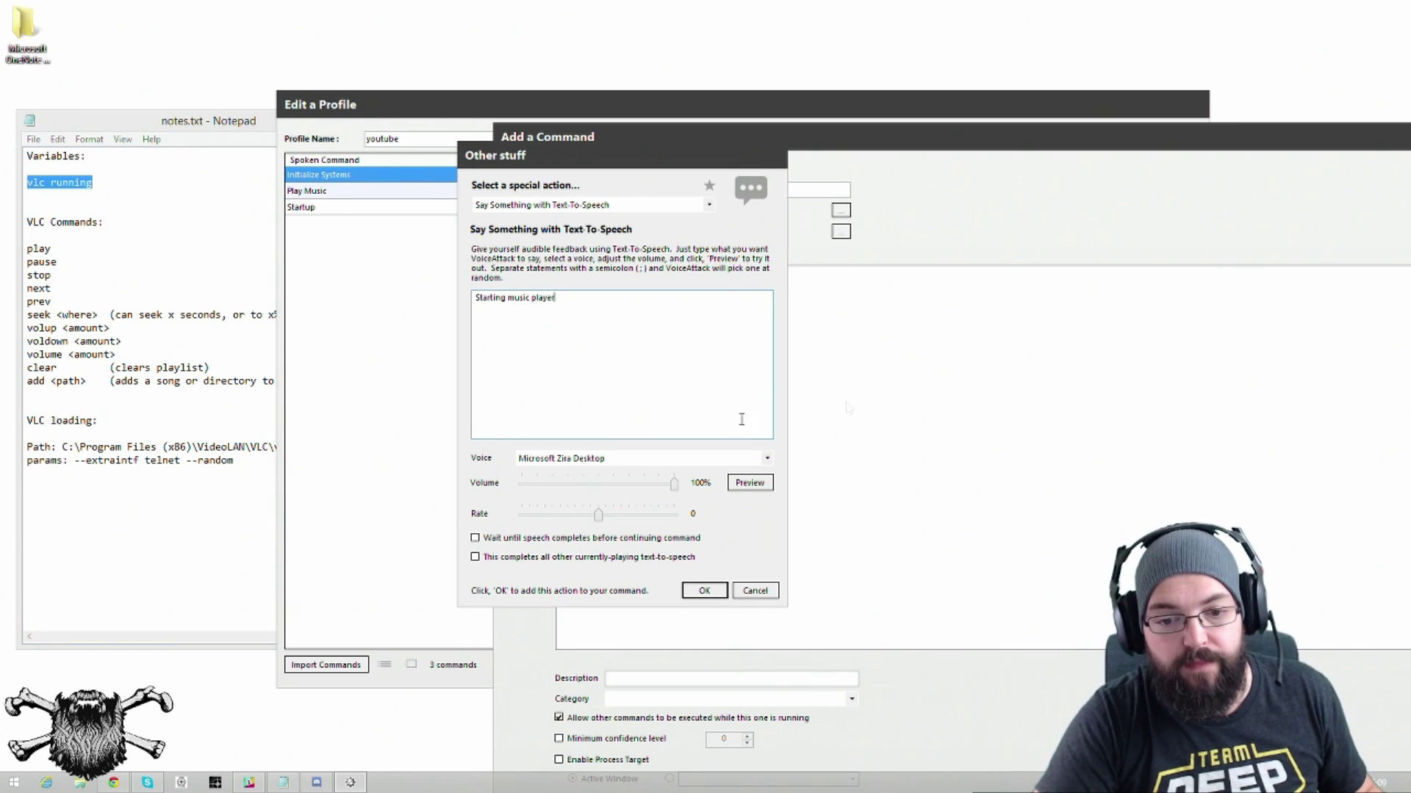
click(704, 592)
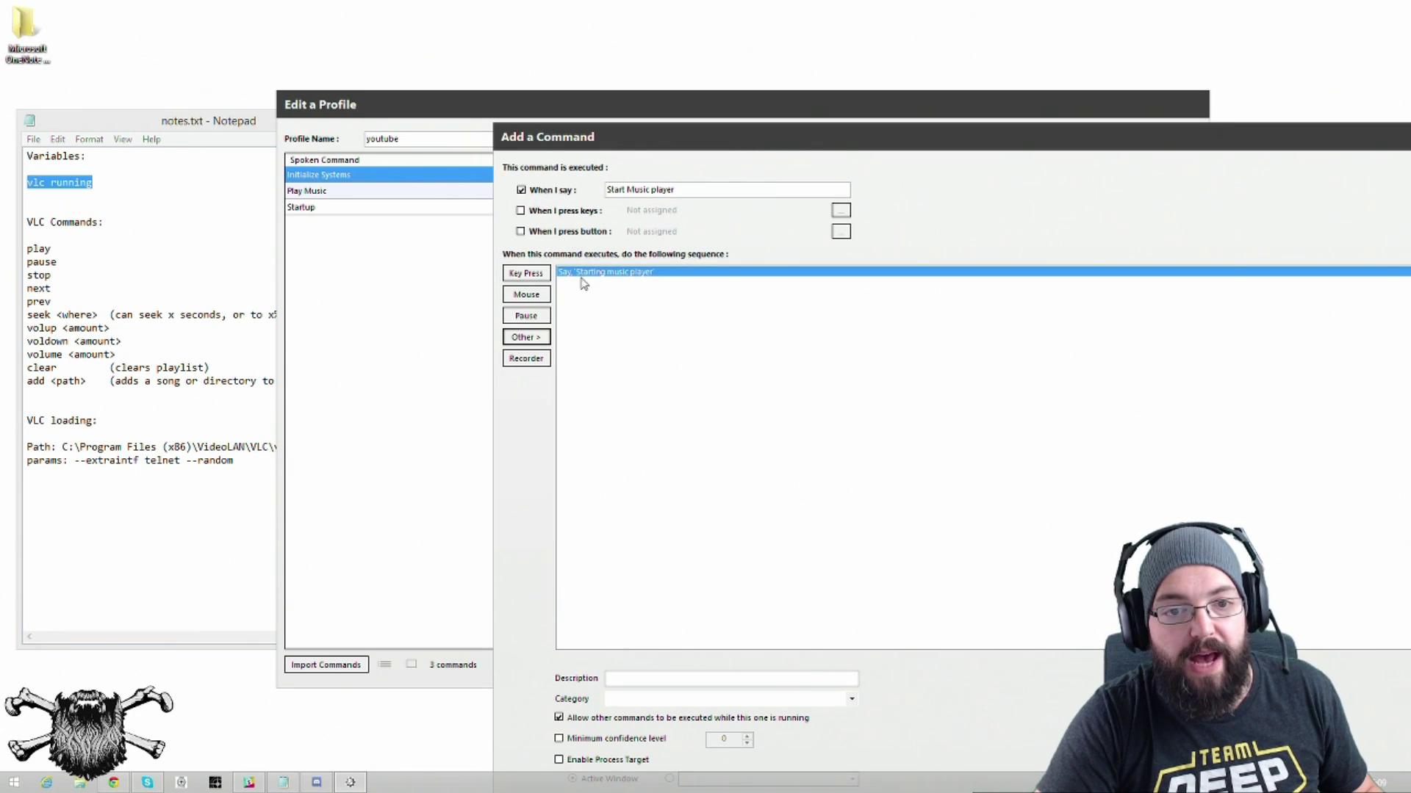
Step: Add a Set a Condition Value action setting "vlc running" to 1, and save the Start Music player command and the profile
click(526, 336)
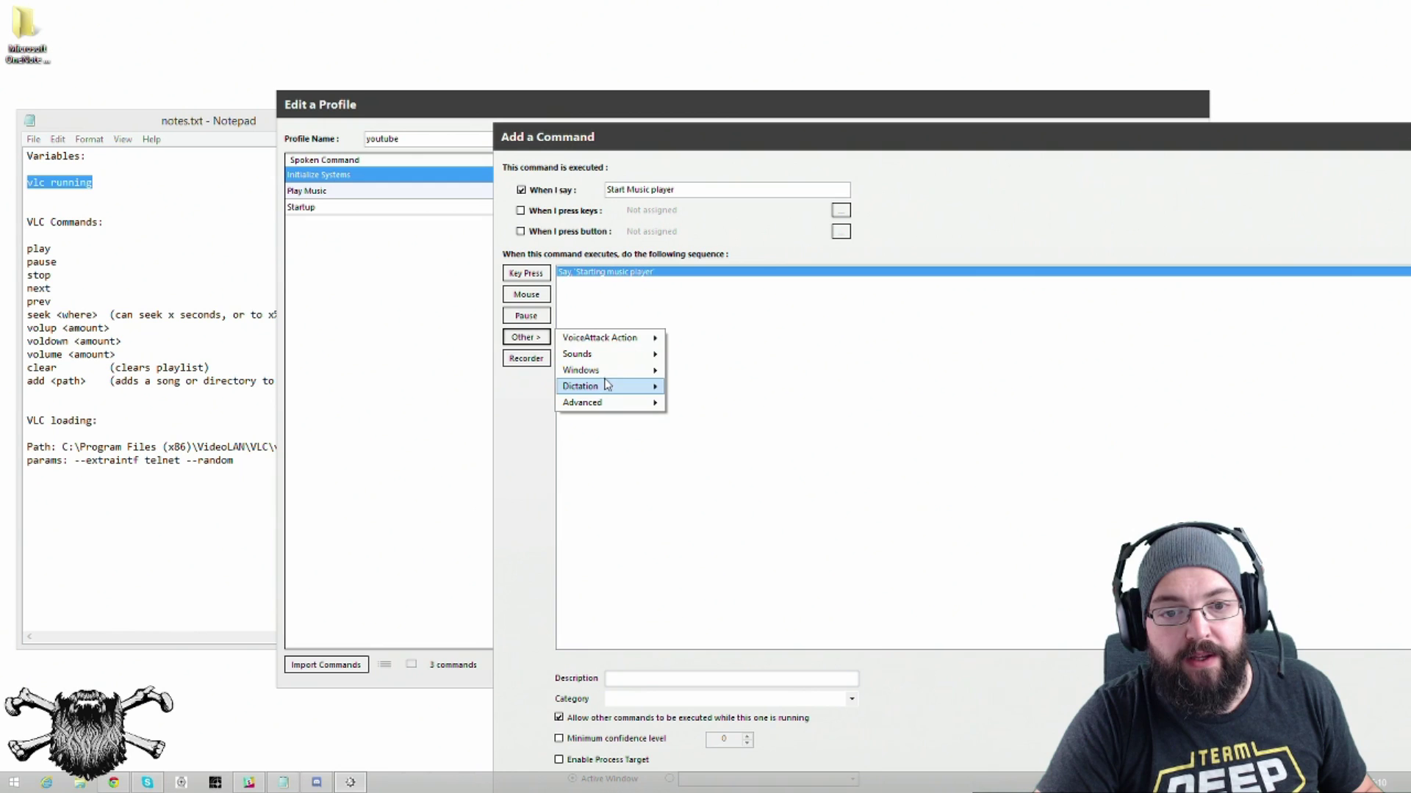
mouse_move(595, 404)
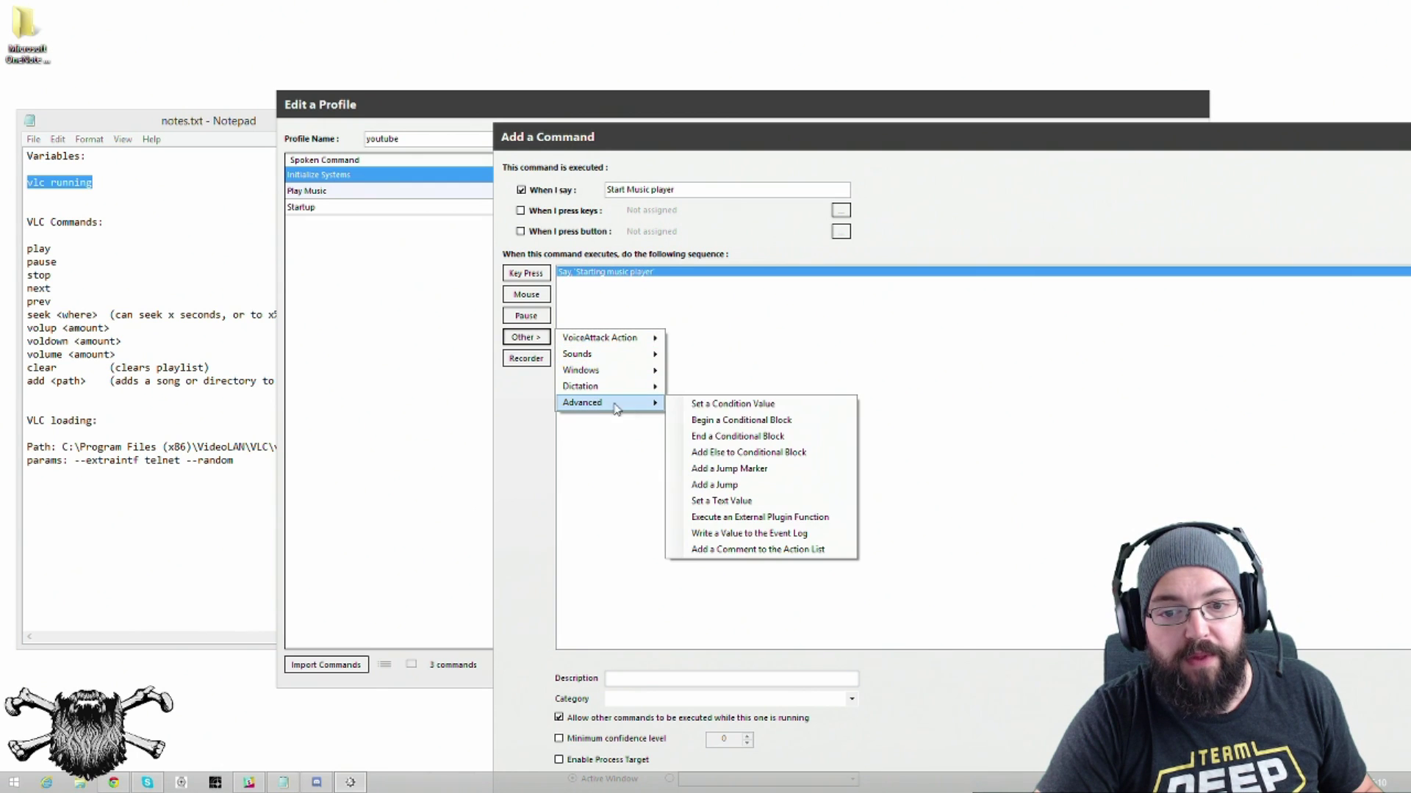
click(726, 409)
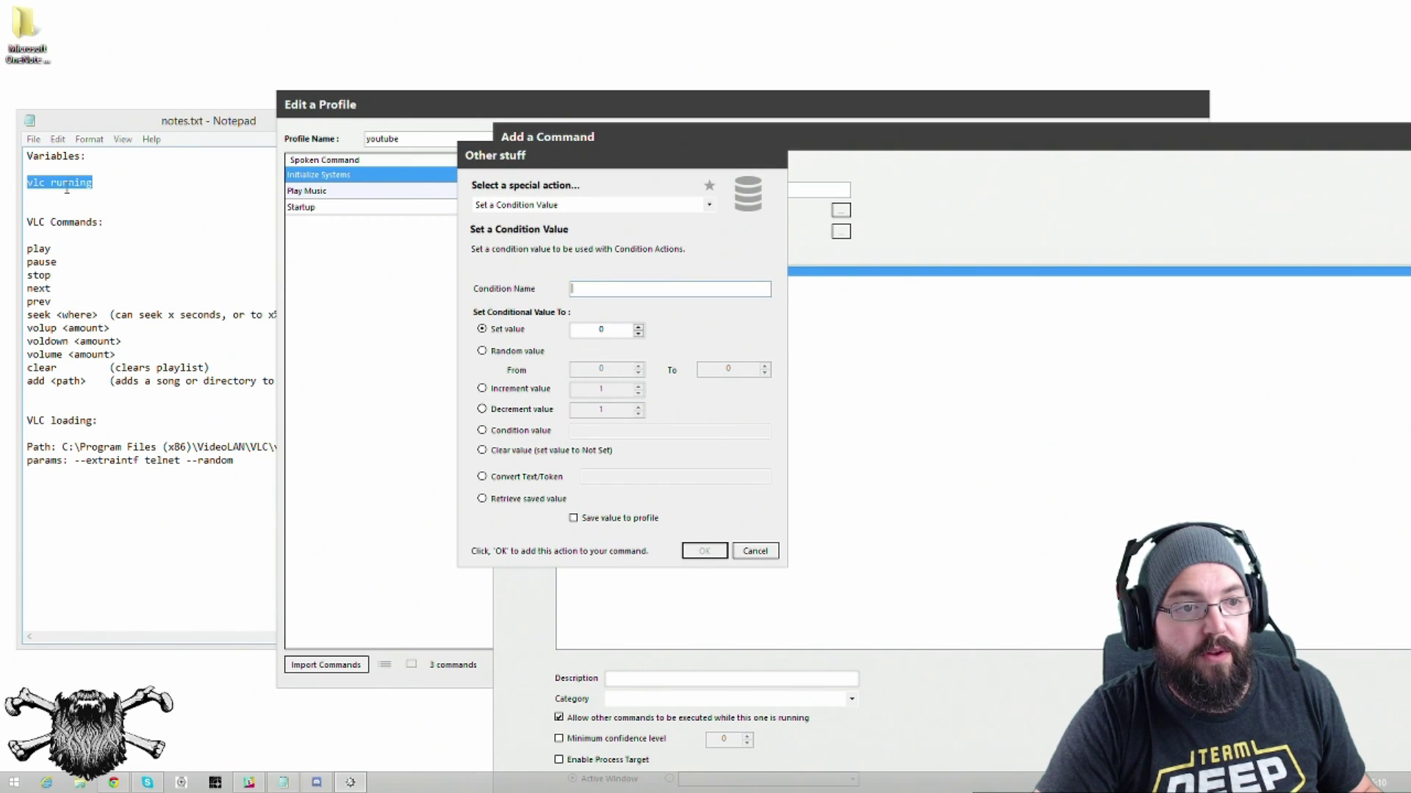
right_click(67, 190)
click(117, 230)
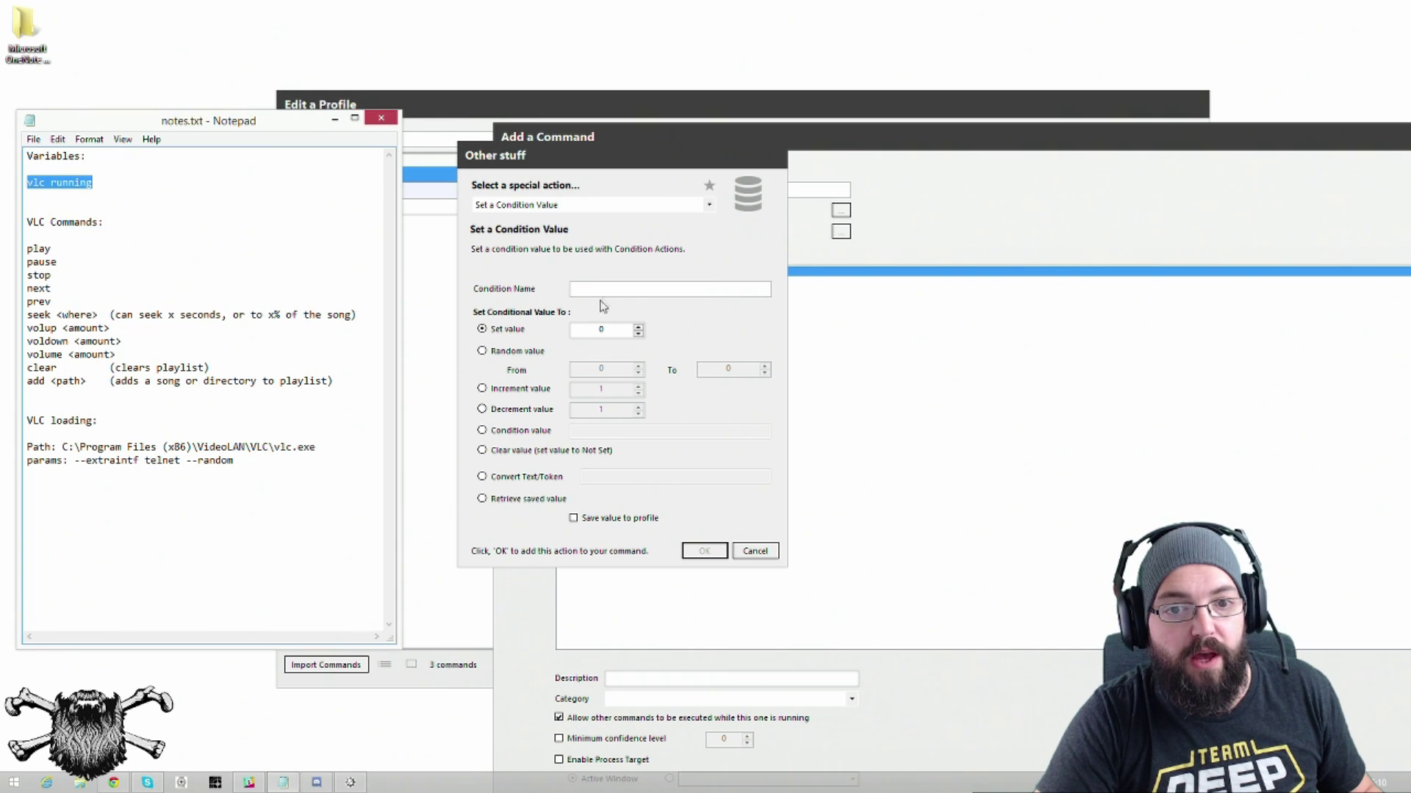
click(641, 285)
key(ctrl+v)
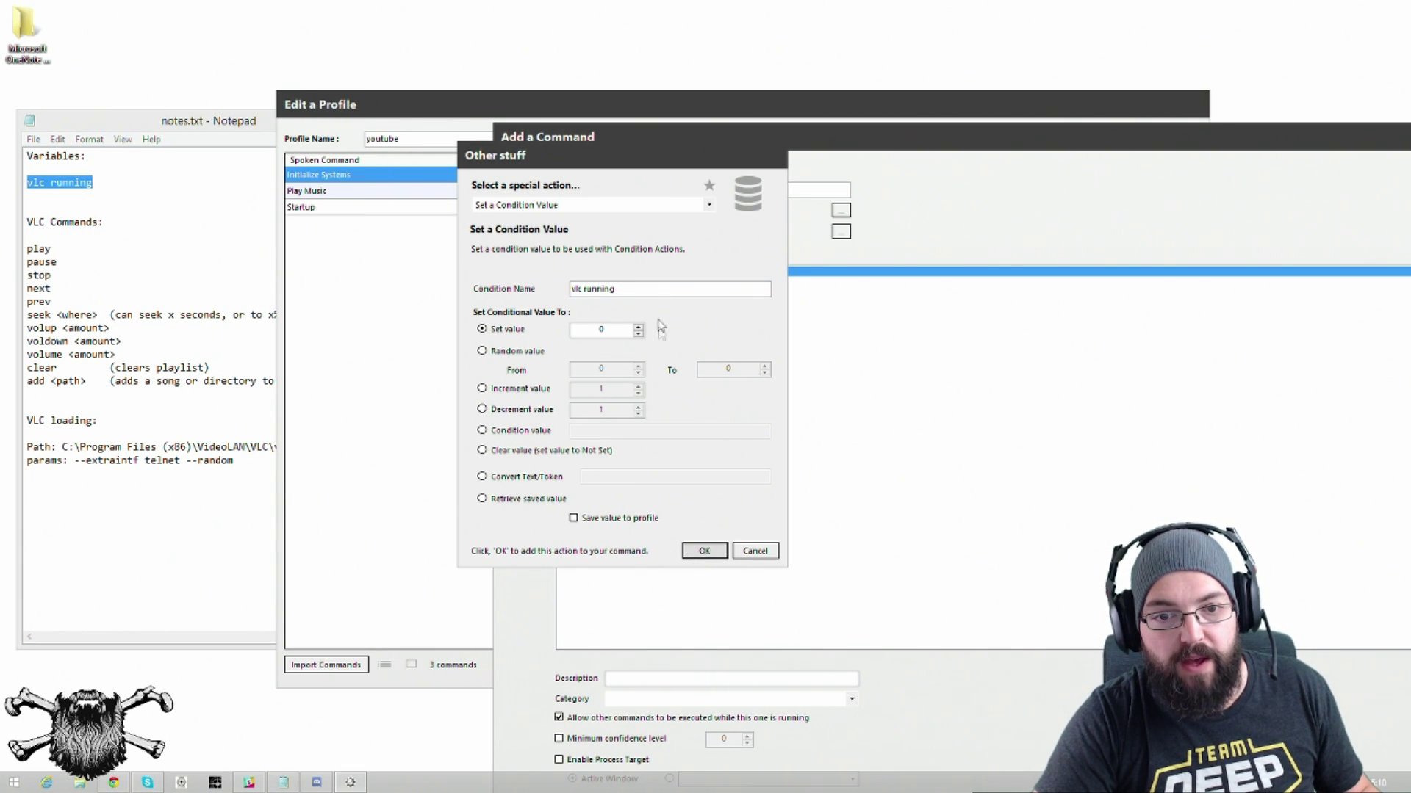
click(704, 551)
drag(844, 142, 312, 1)
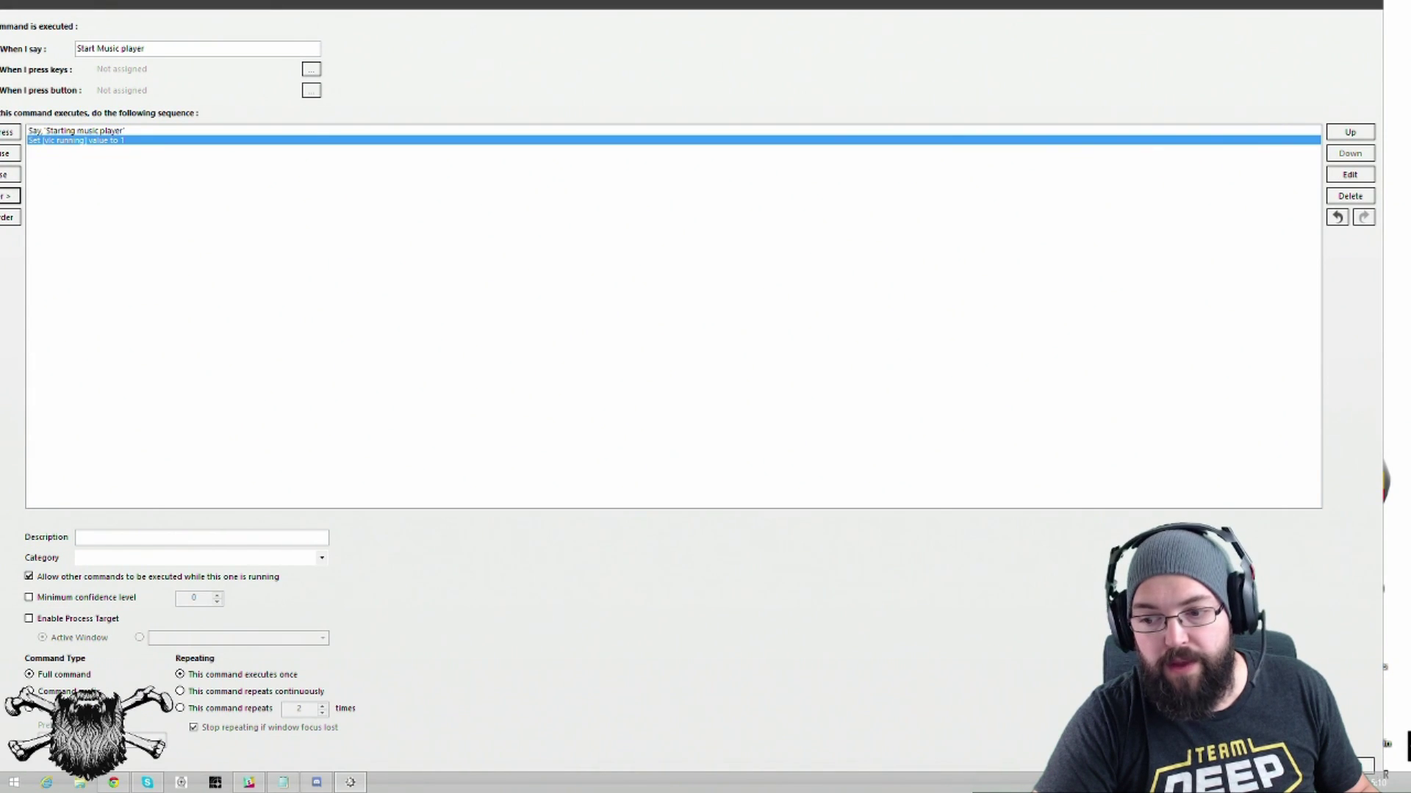
key(Return)
key(Return)
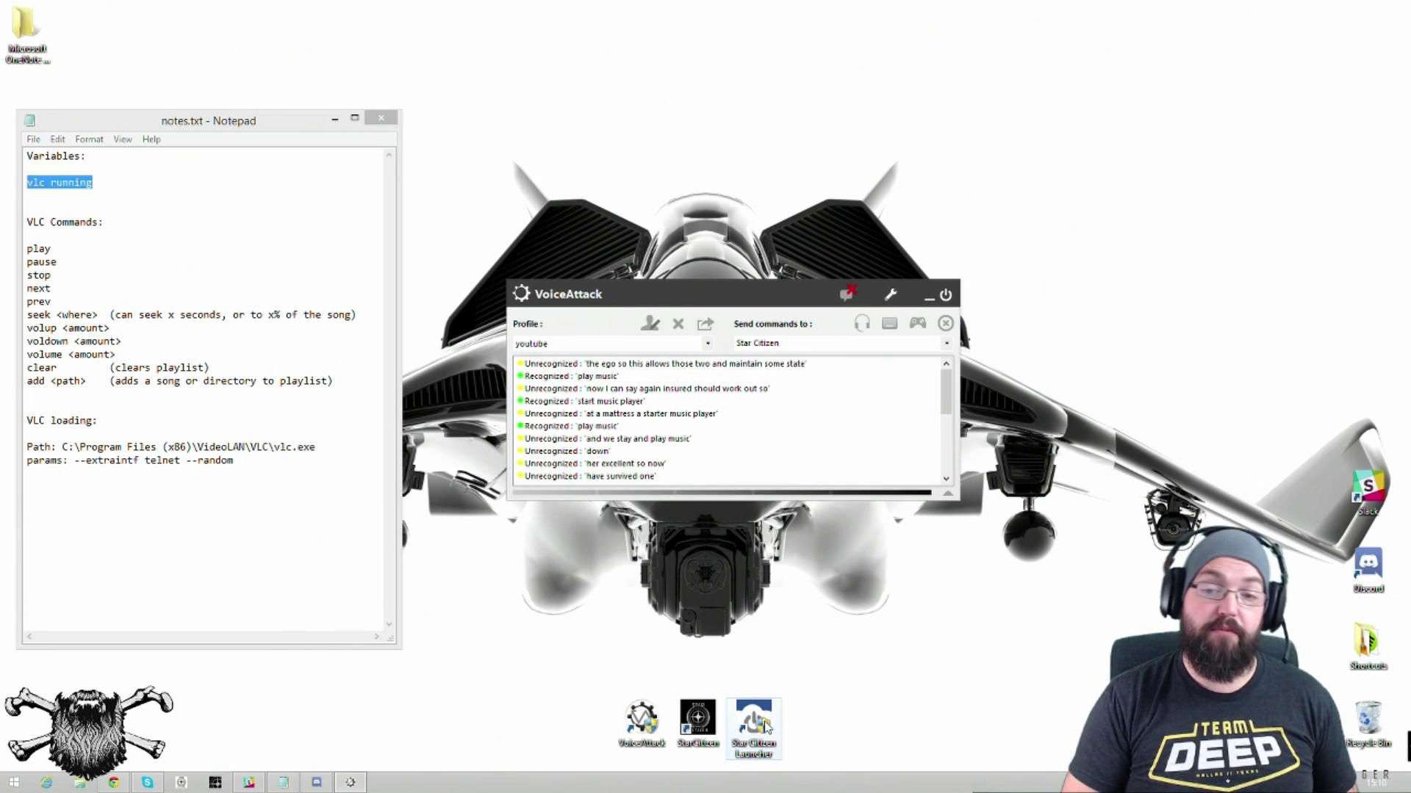
Step: Reopen the youtube profile for editing and open its Start Music player command
drag(670, 293, 647, 186)
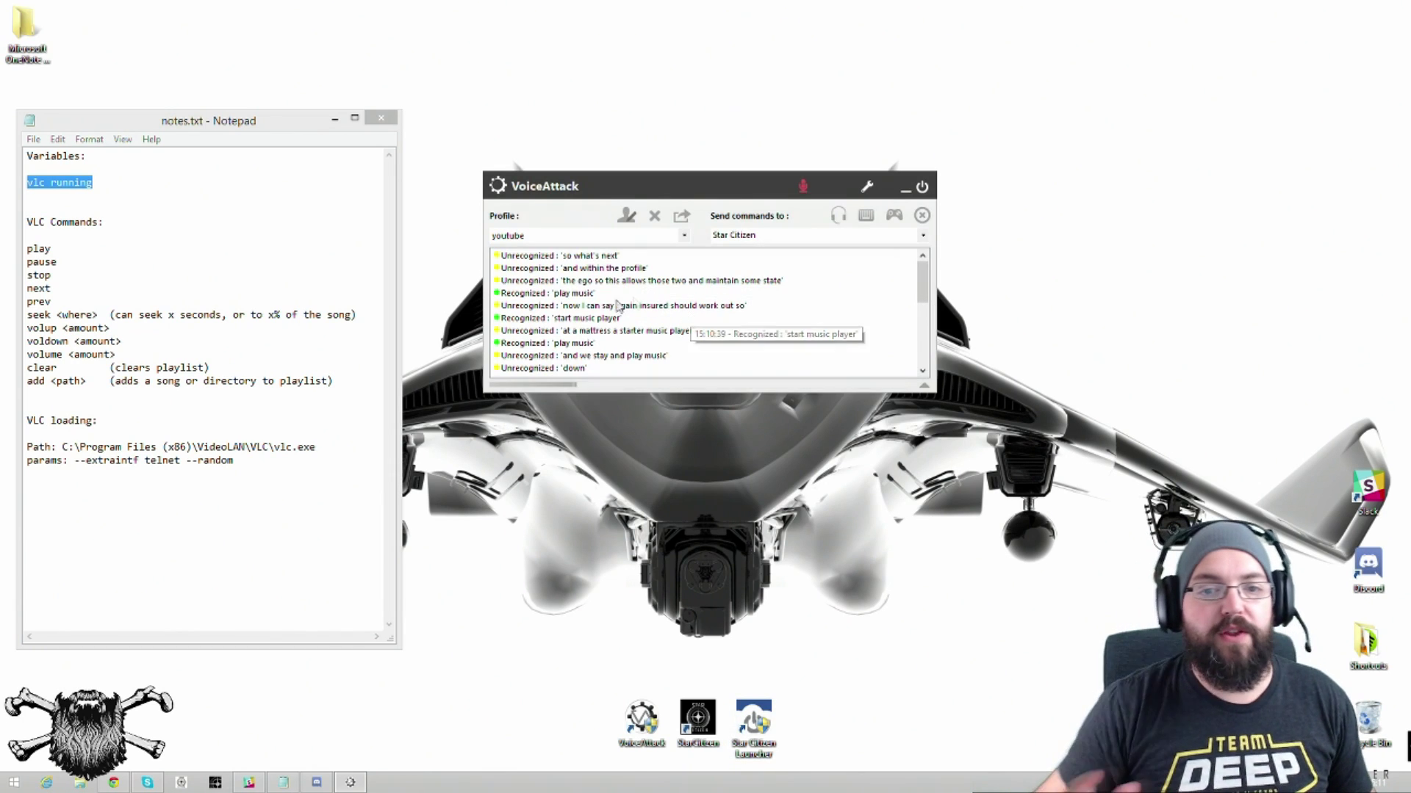
click(627, 216)
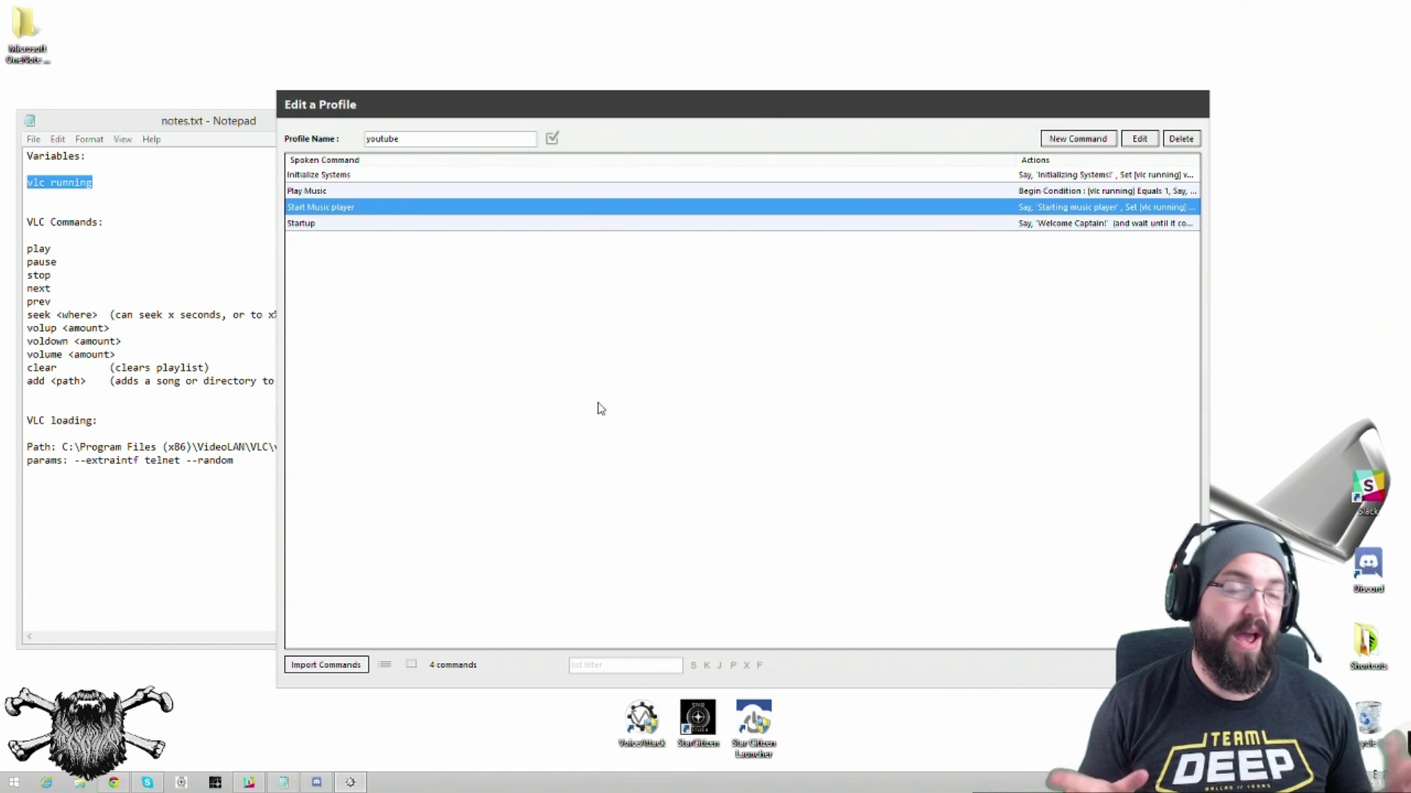
drag(497, 108, 630, 110)
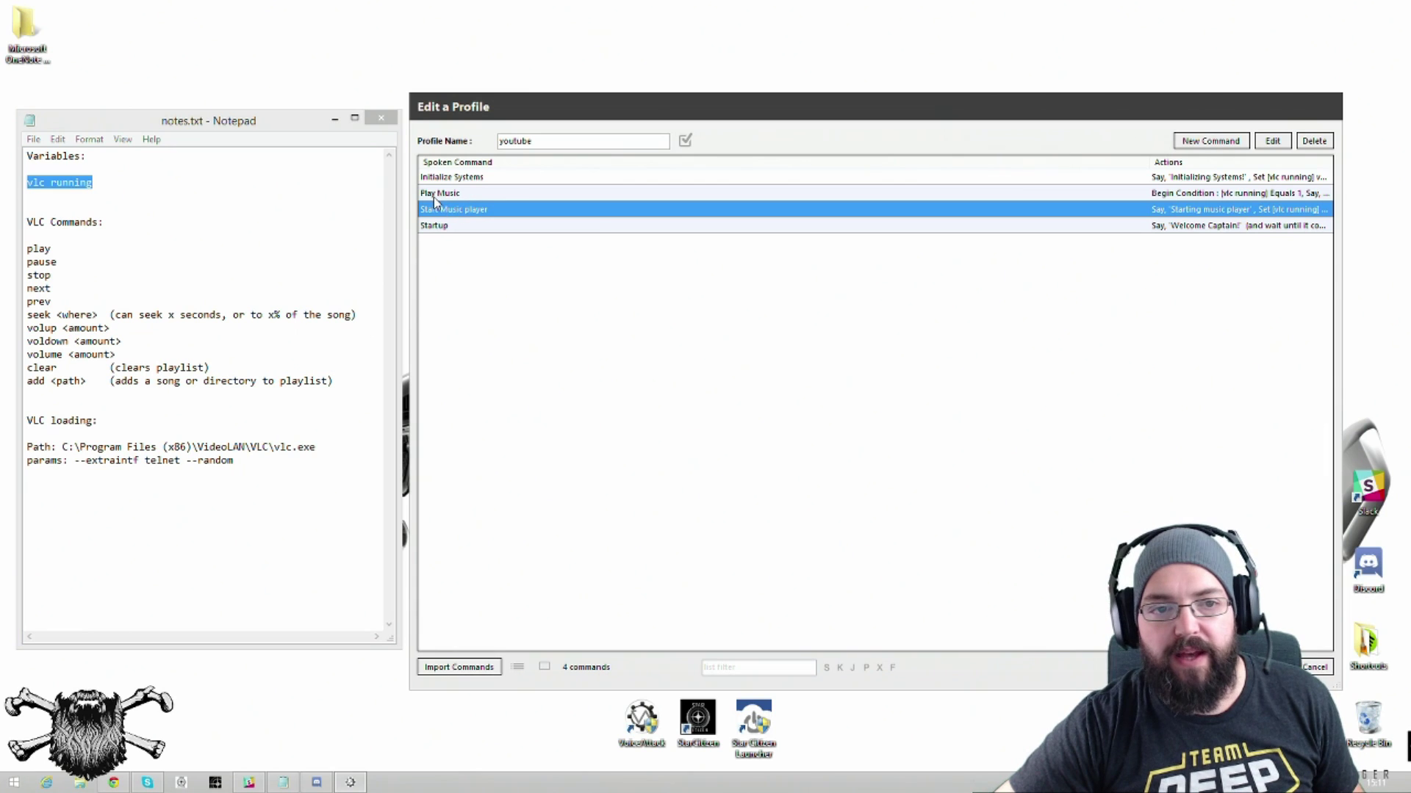
double_click(476, 219)
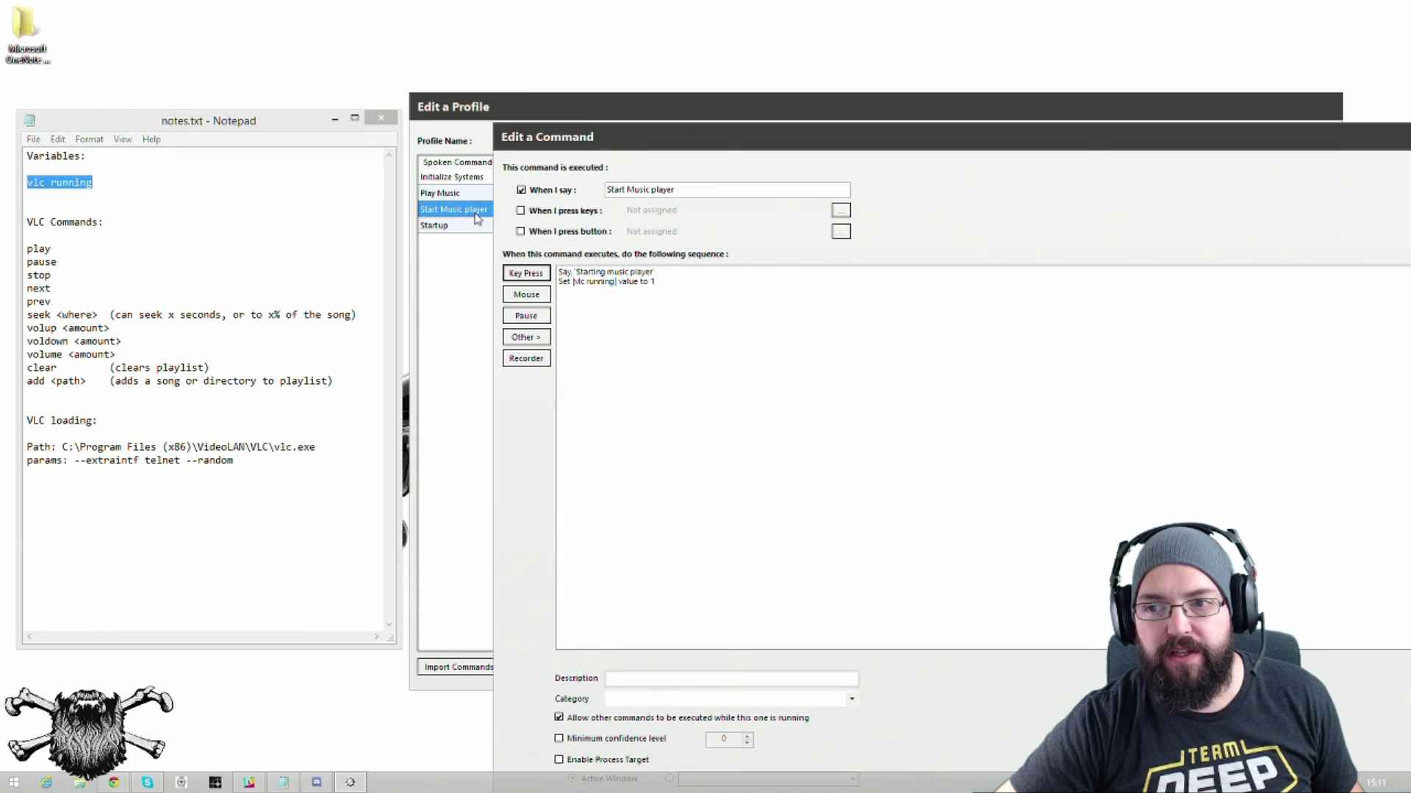
drag(749, 125, 633, 24)
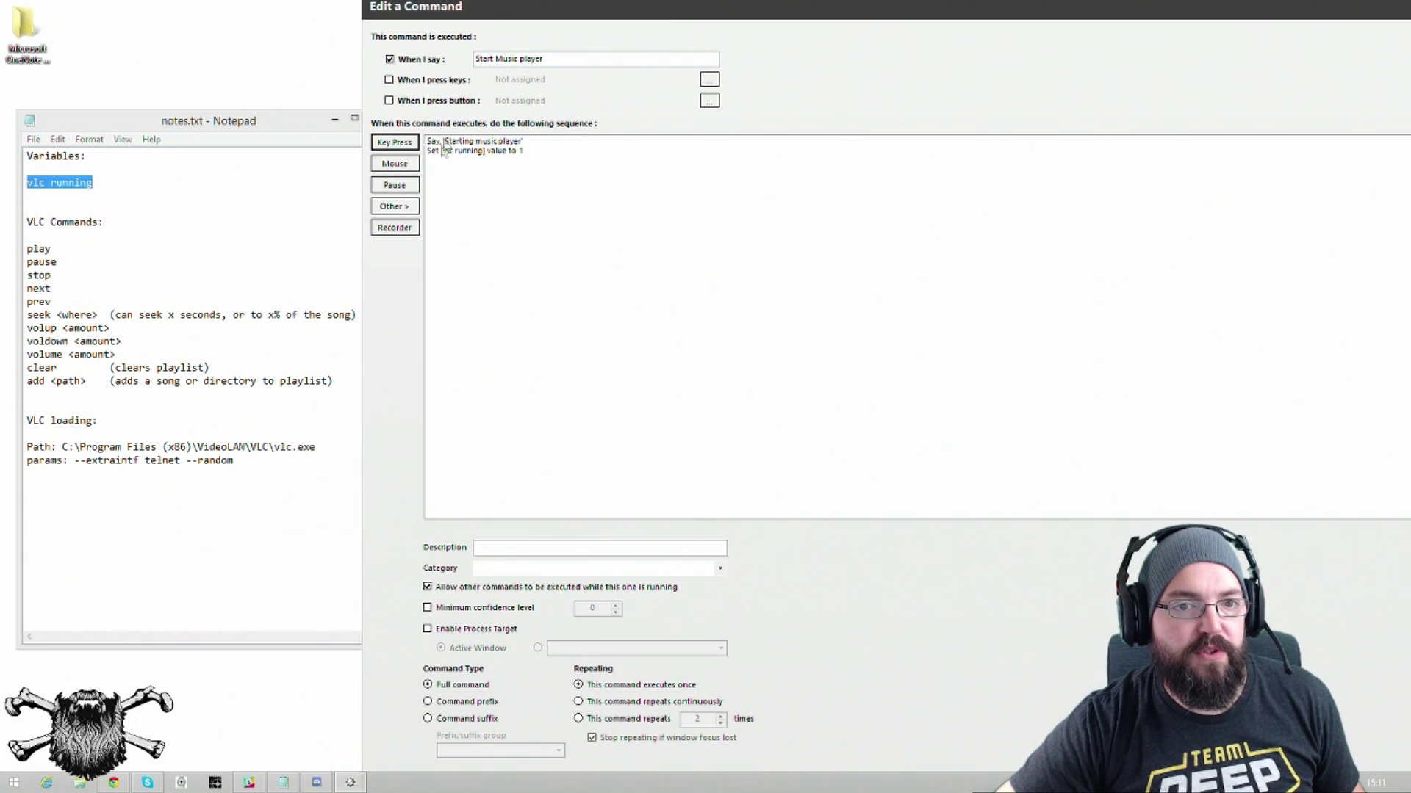
Step: Add a Run an Application action at the Say action, with the path C:\Program Files (x86)\VideoLAN\VLC\vlc.exe copied from the notes
click(463, 144)
click(397, 207)
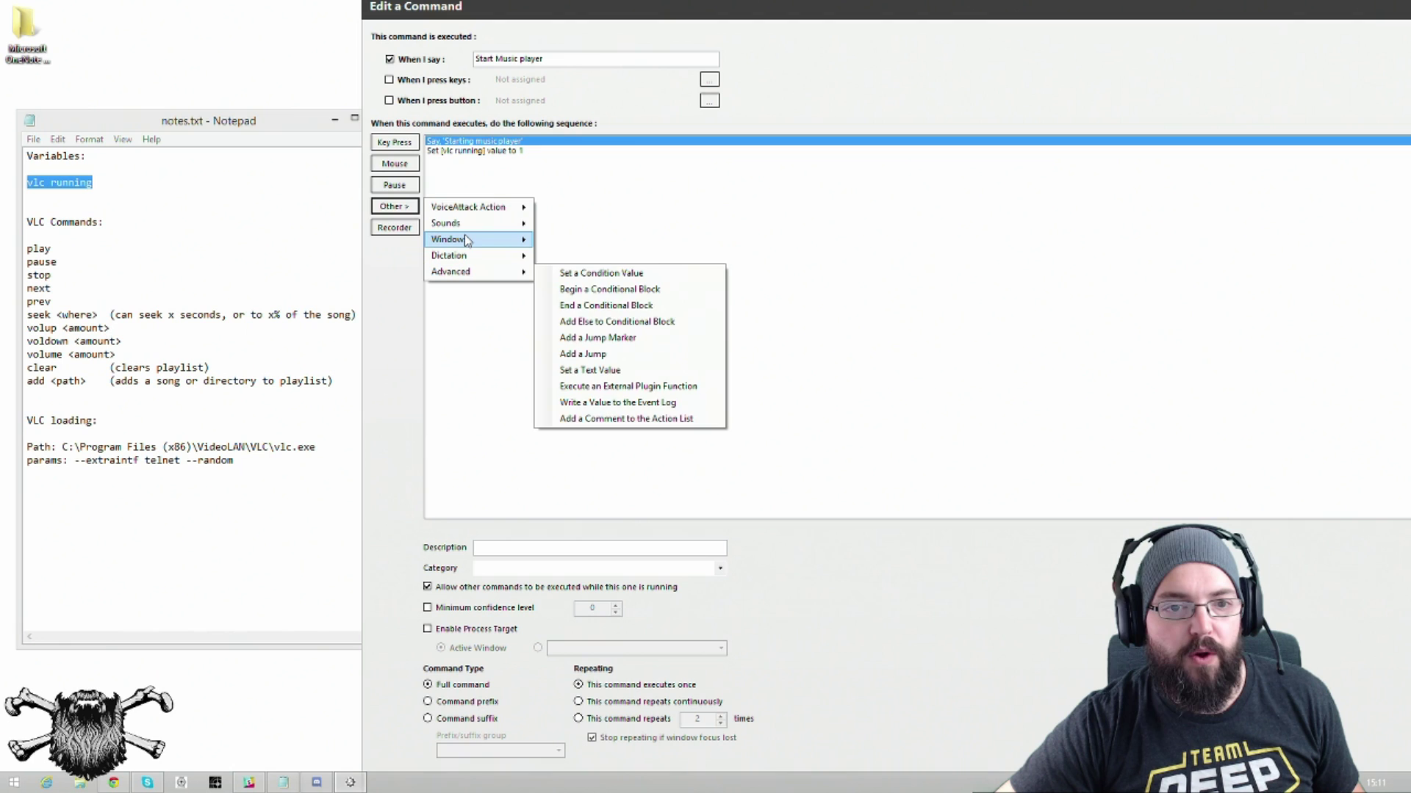
mouse_move(470, 240)
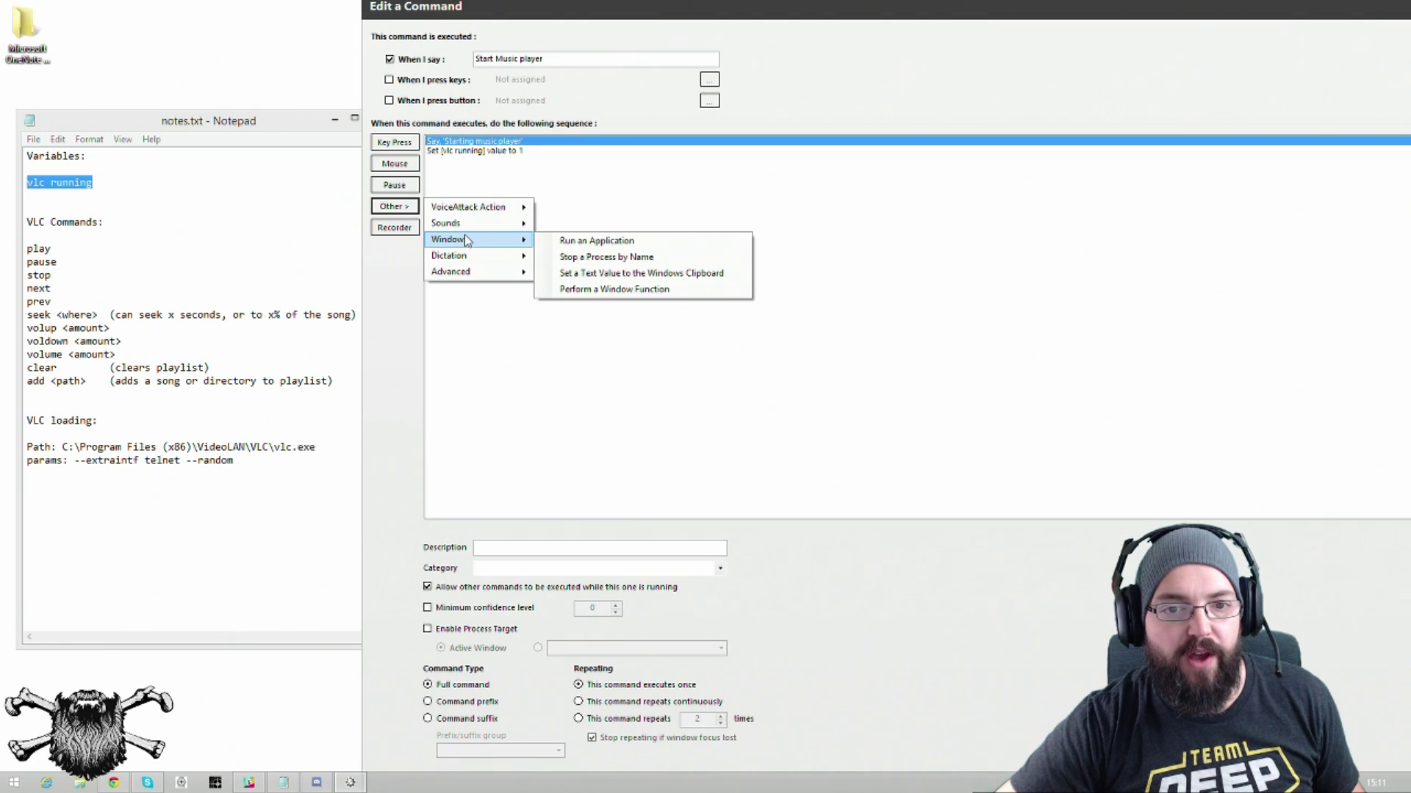
click(582, 242)
drag(628, 157, 873, 212)
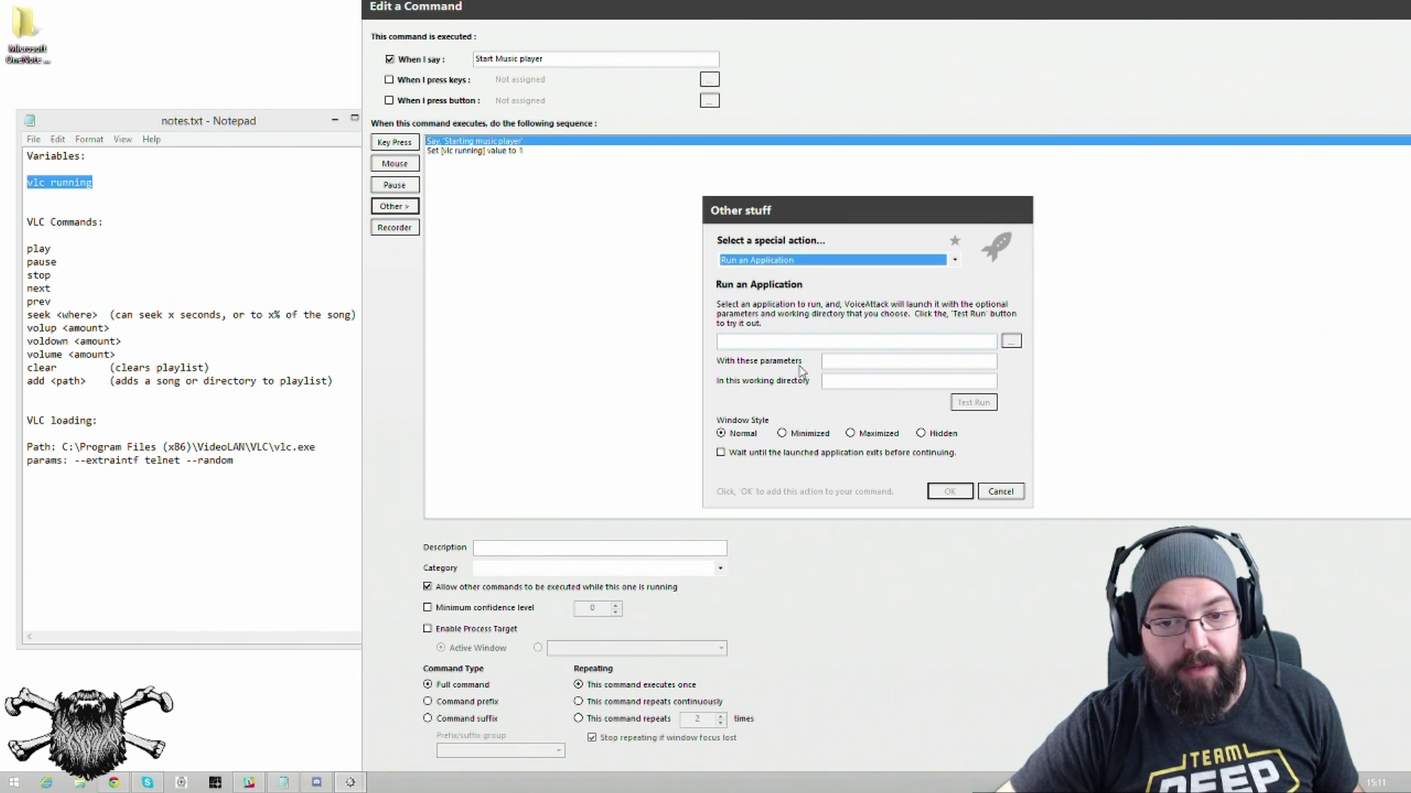
click(850, 361)
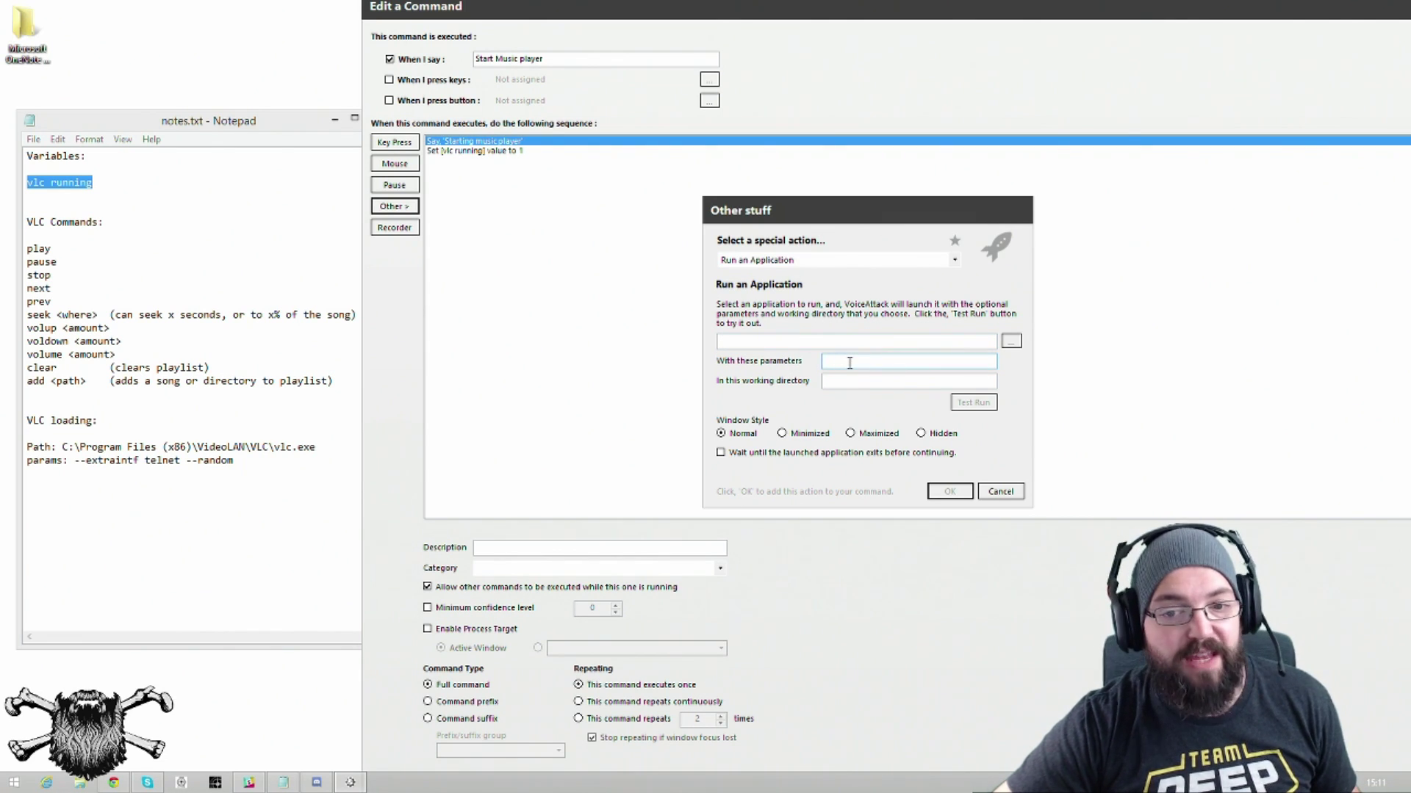
click(853, 382)
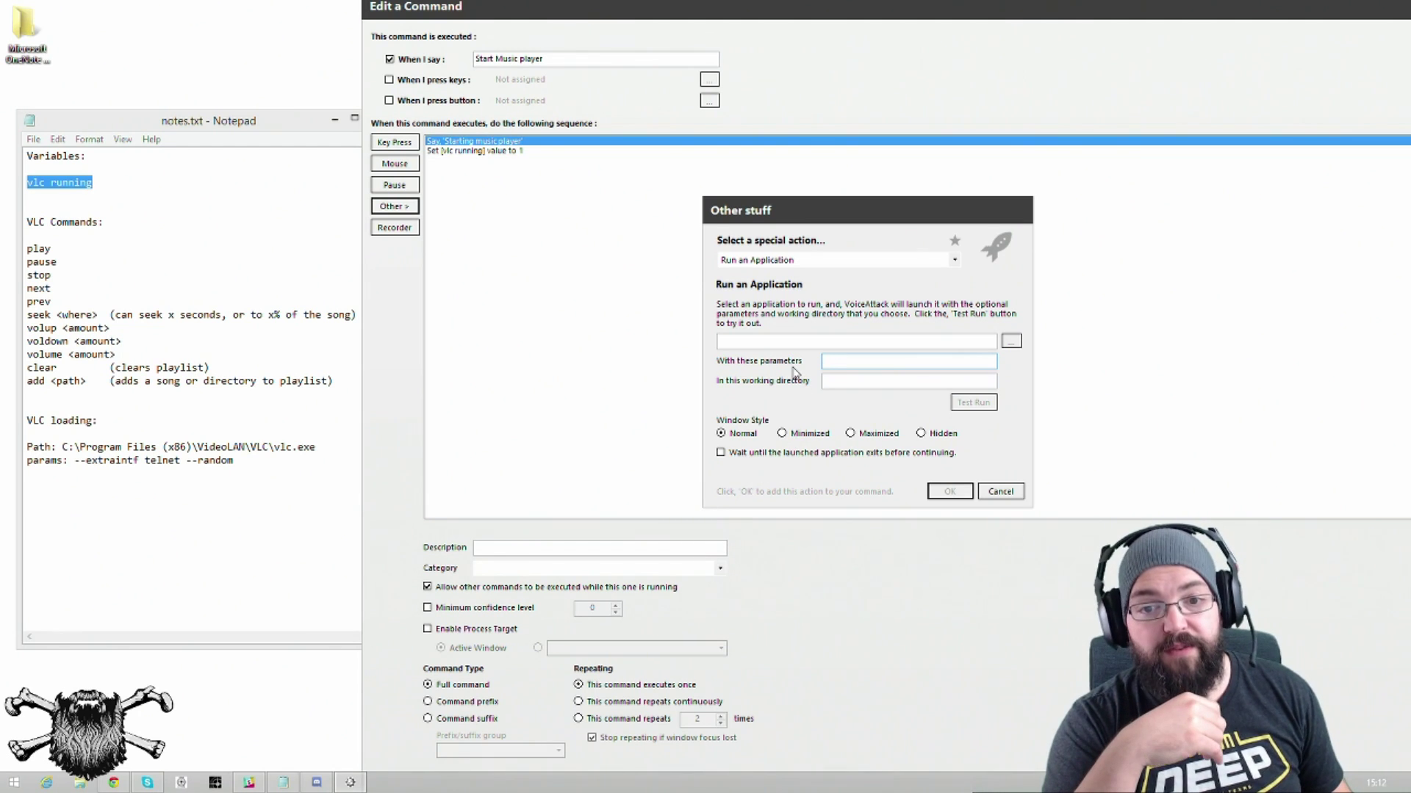
drag(324, 450, 69, 452)
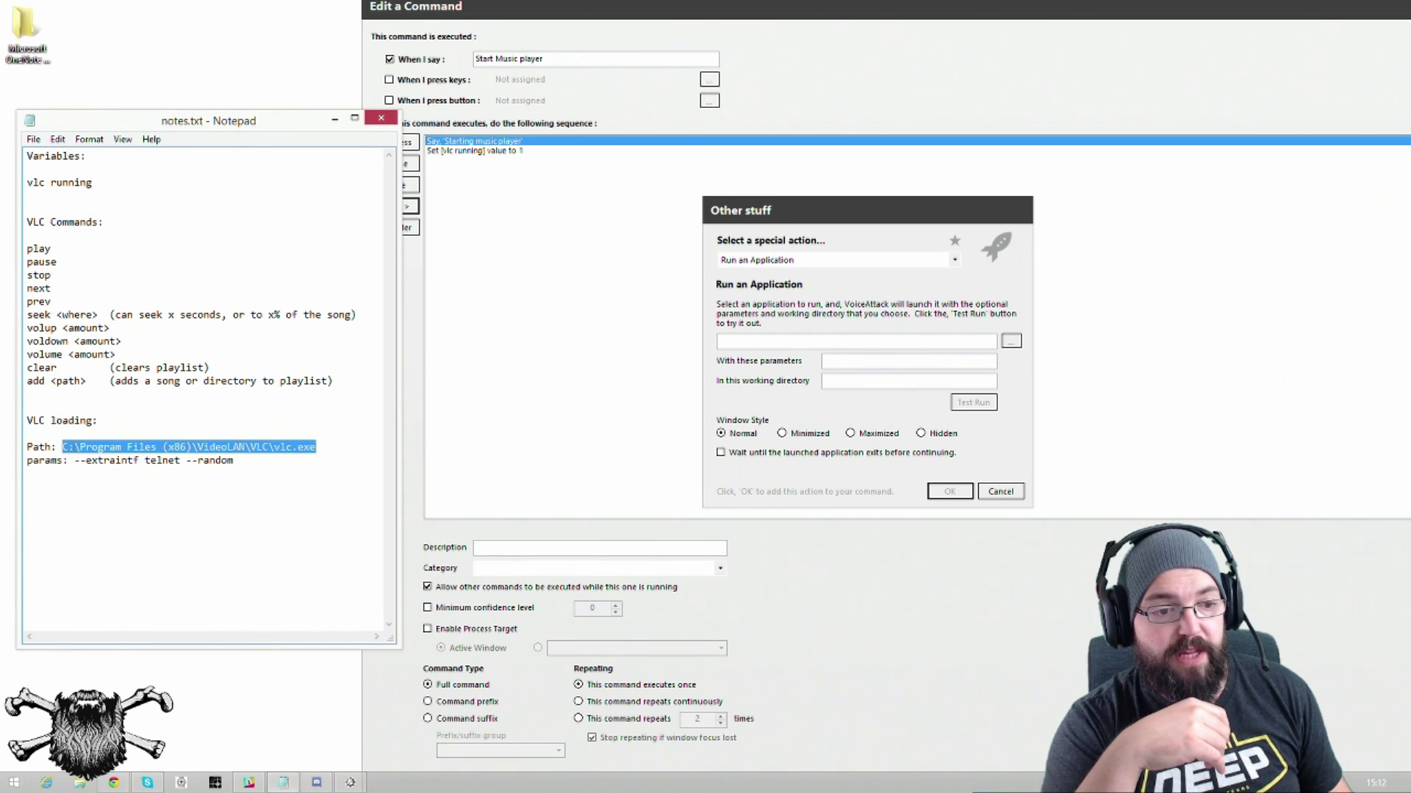
right_click(74, 447)
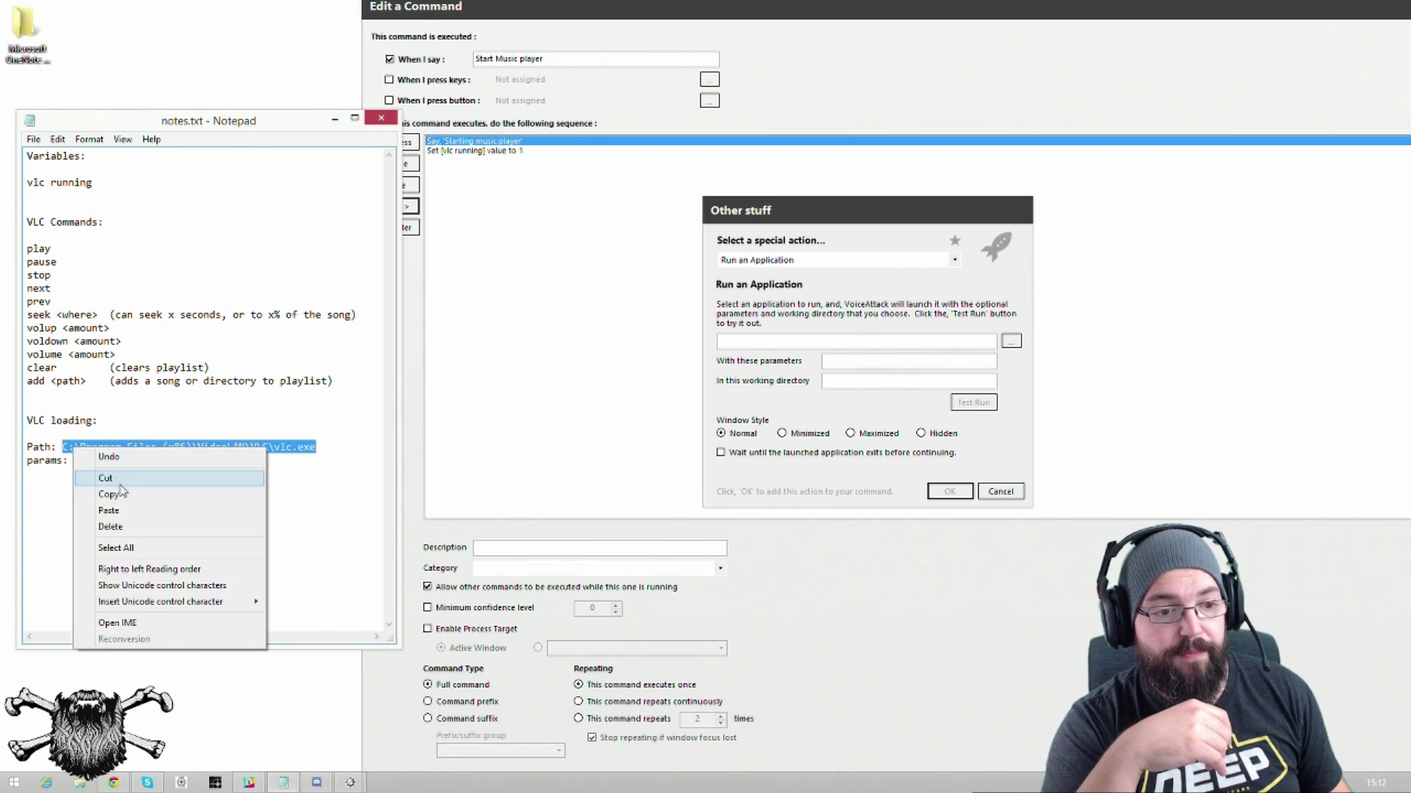
click(783, 348)
right_click(783, 348)
click(803, 408)
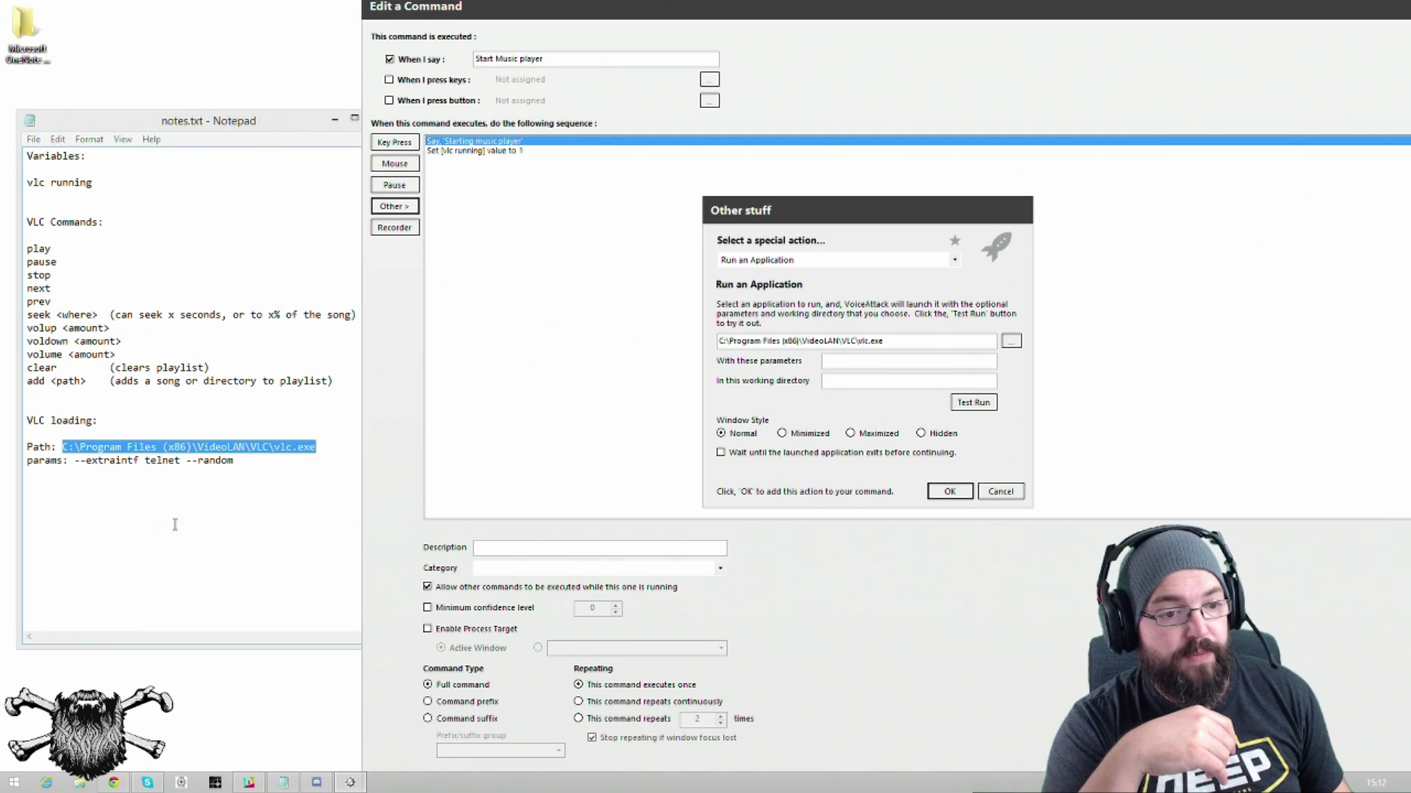
Step: Copy "--extraintf telnet --random" from the notes into the application's launch parameters
click(223, 460)
drag(233, 460, 76, 461)
right_click(76, 460)
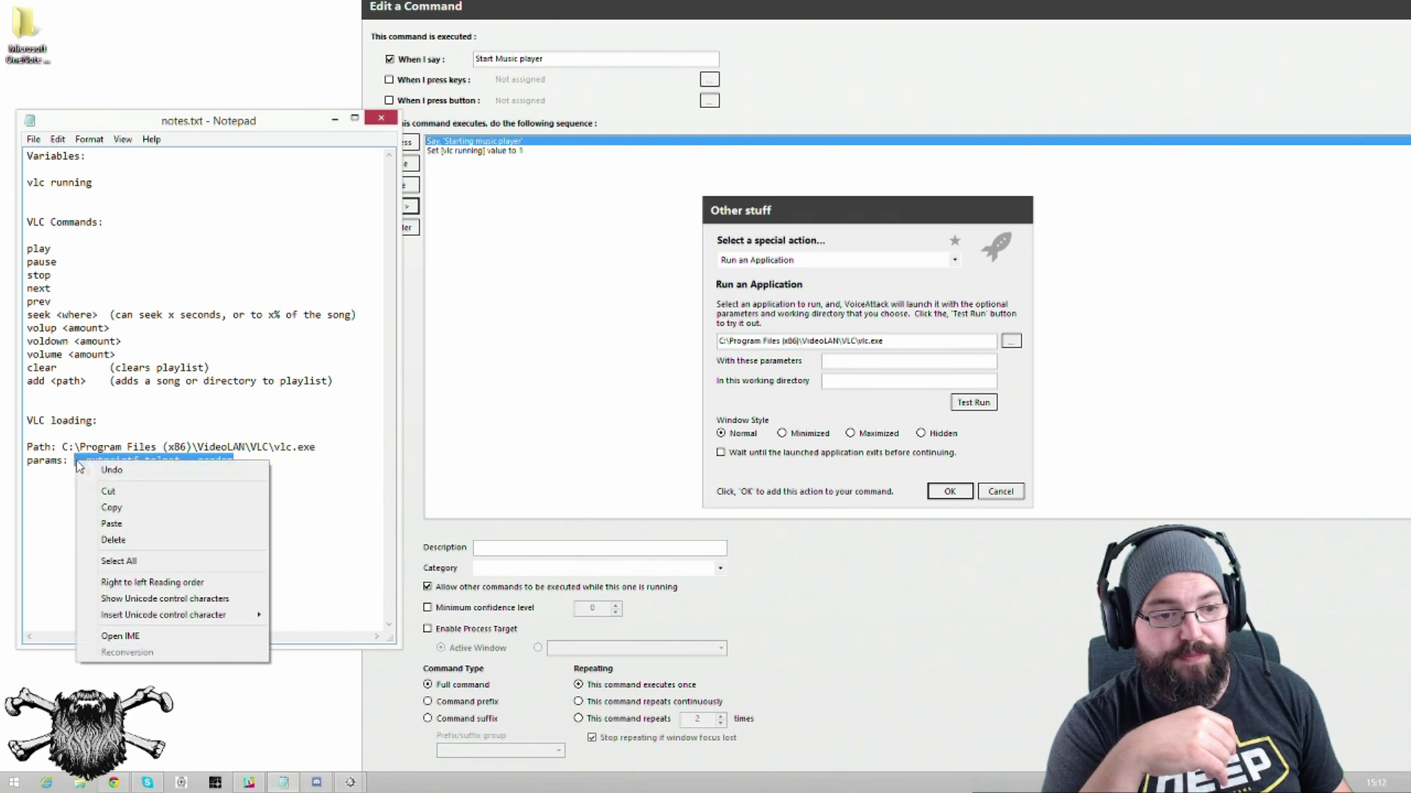
click(123, 508)
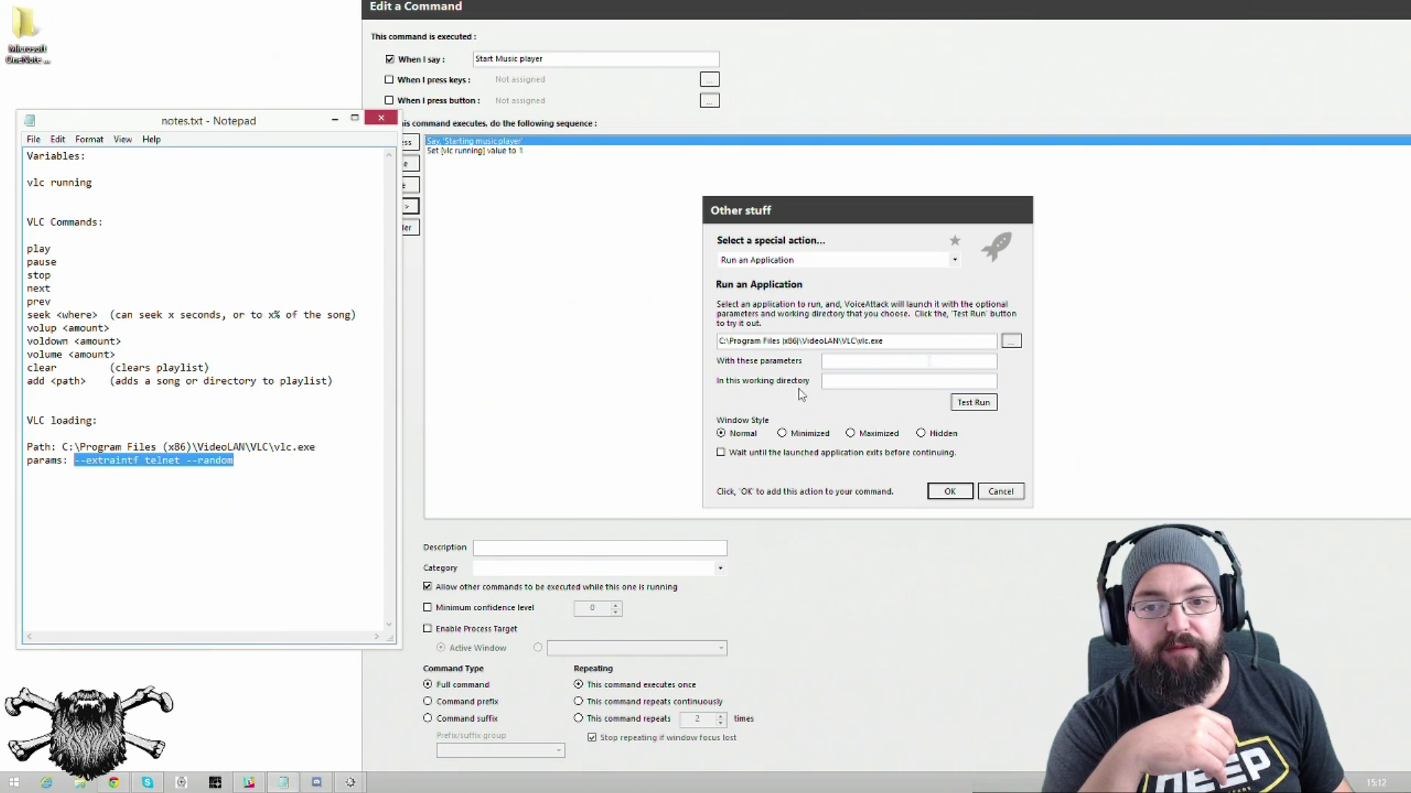
click(838, 358)
right_click(838, 357)
click(878, 422)
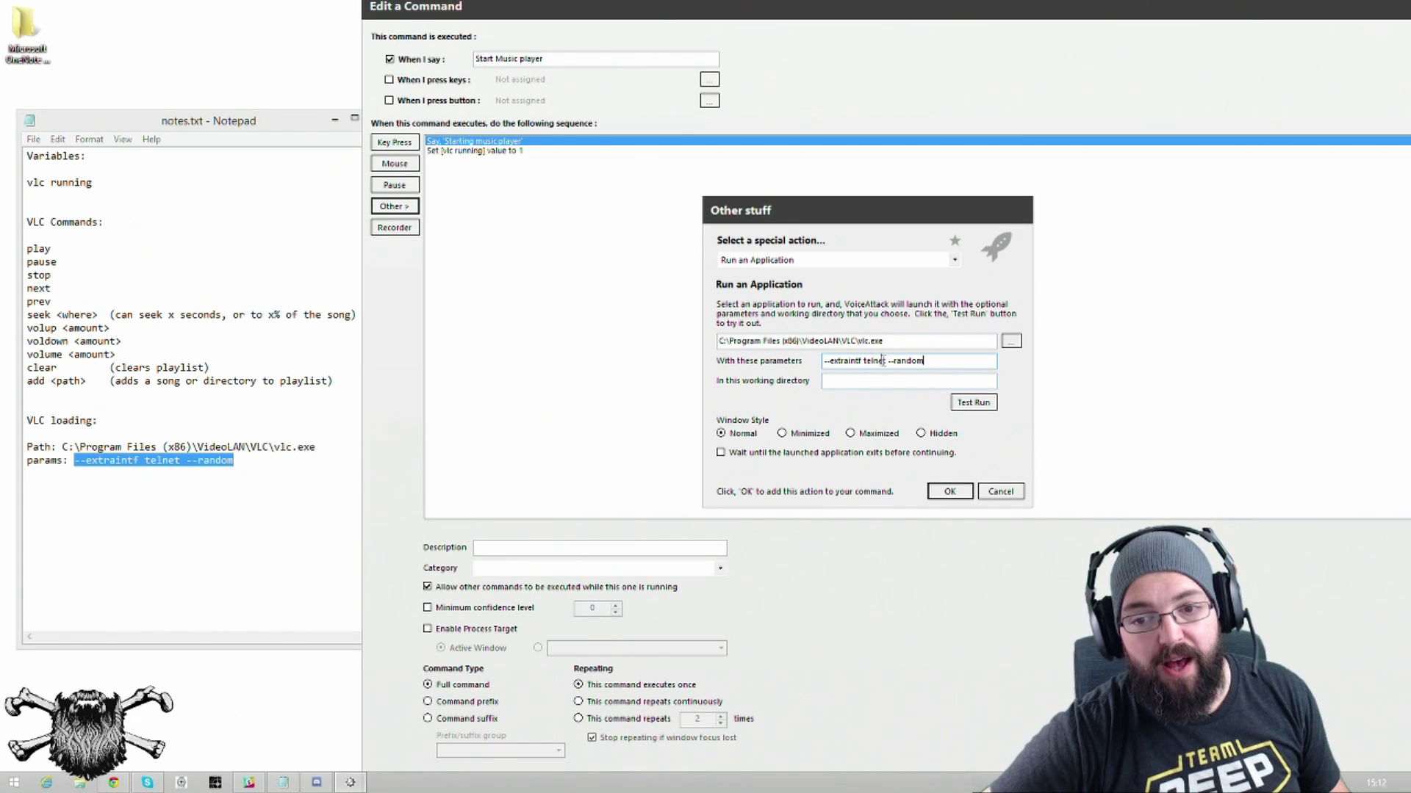
drag(871, 359, 828, 349)
click(851, 362)
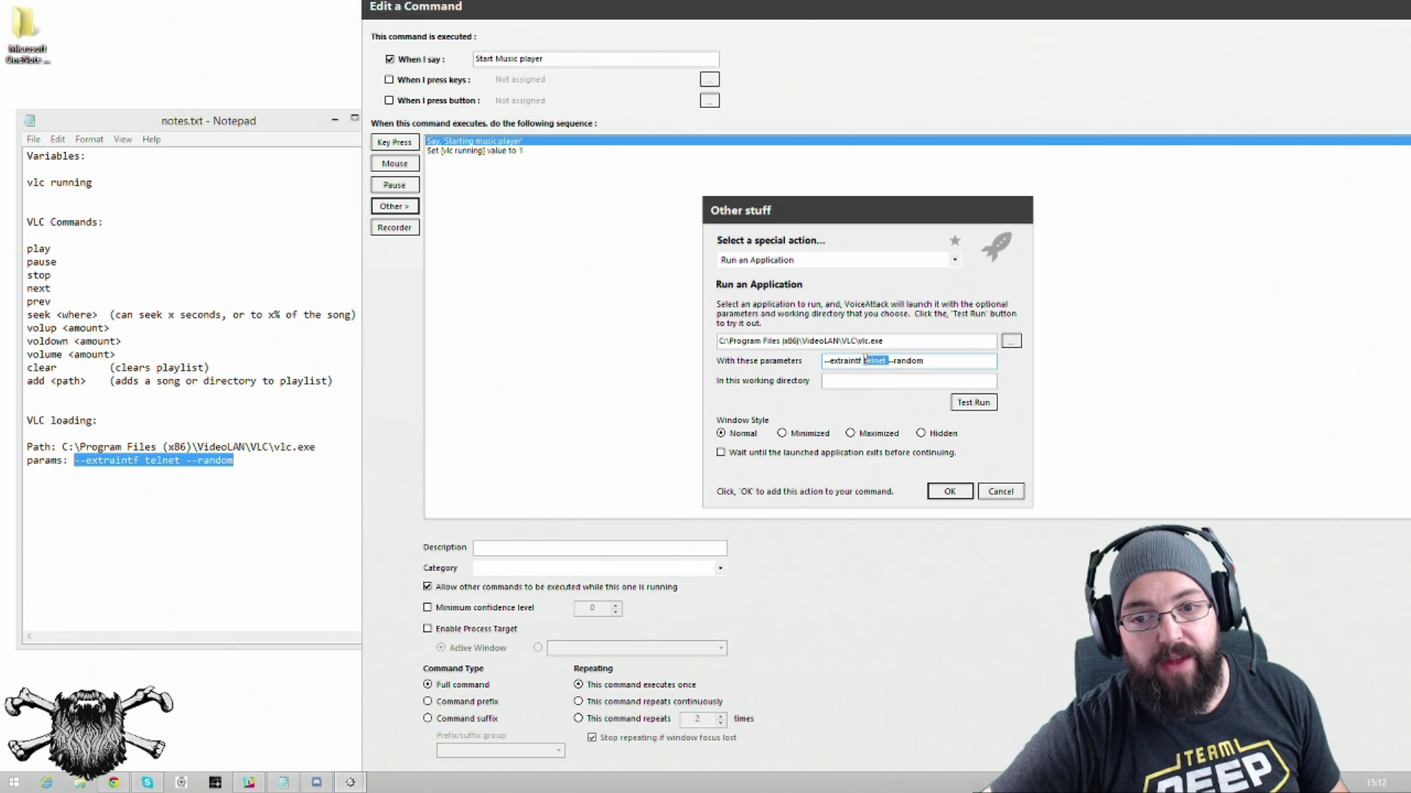
click(932, 360)
drag(934, 360, 887, 357)
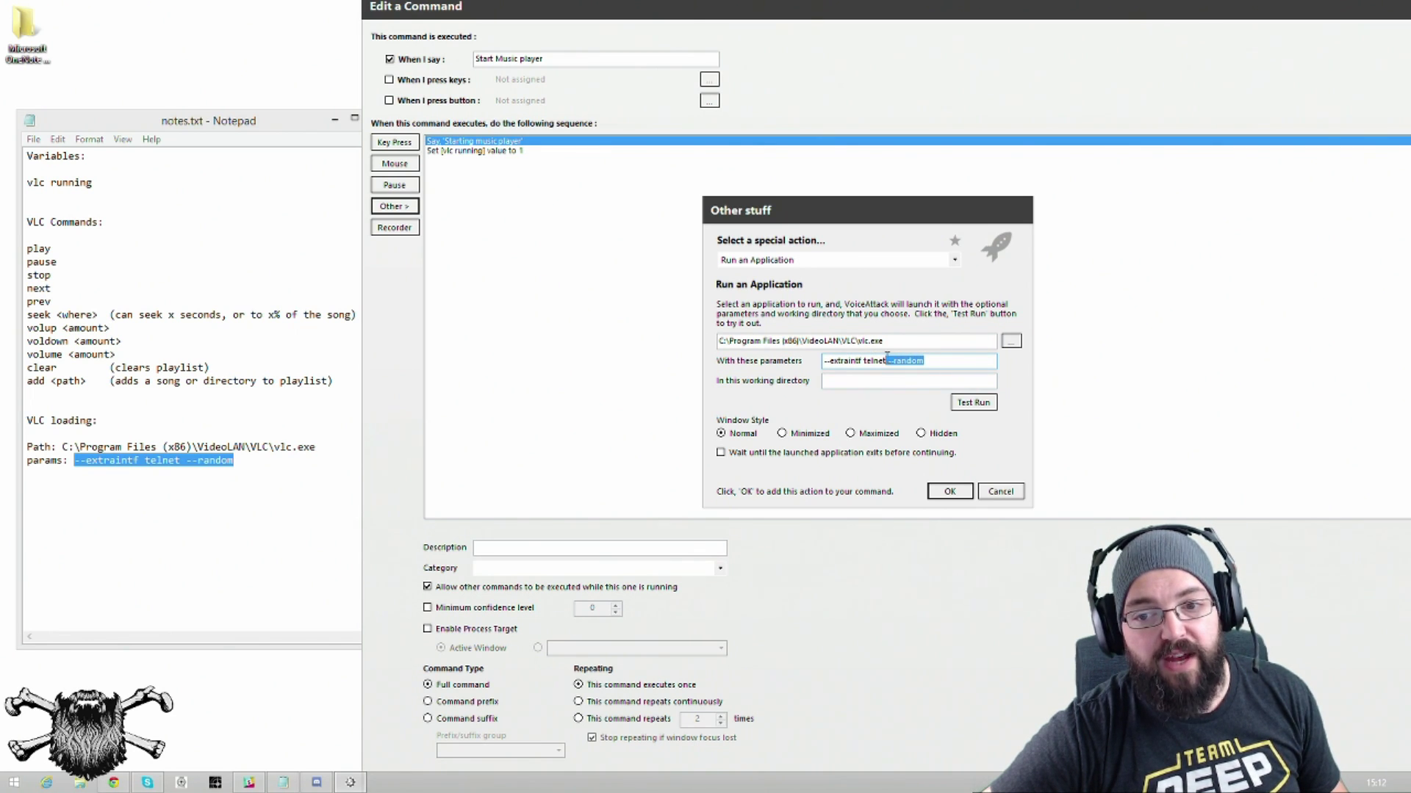
click(915, 379)
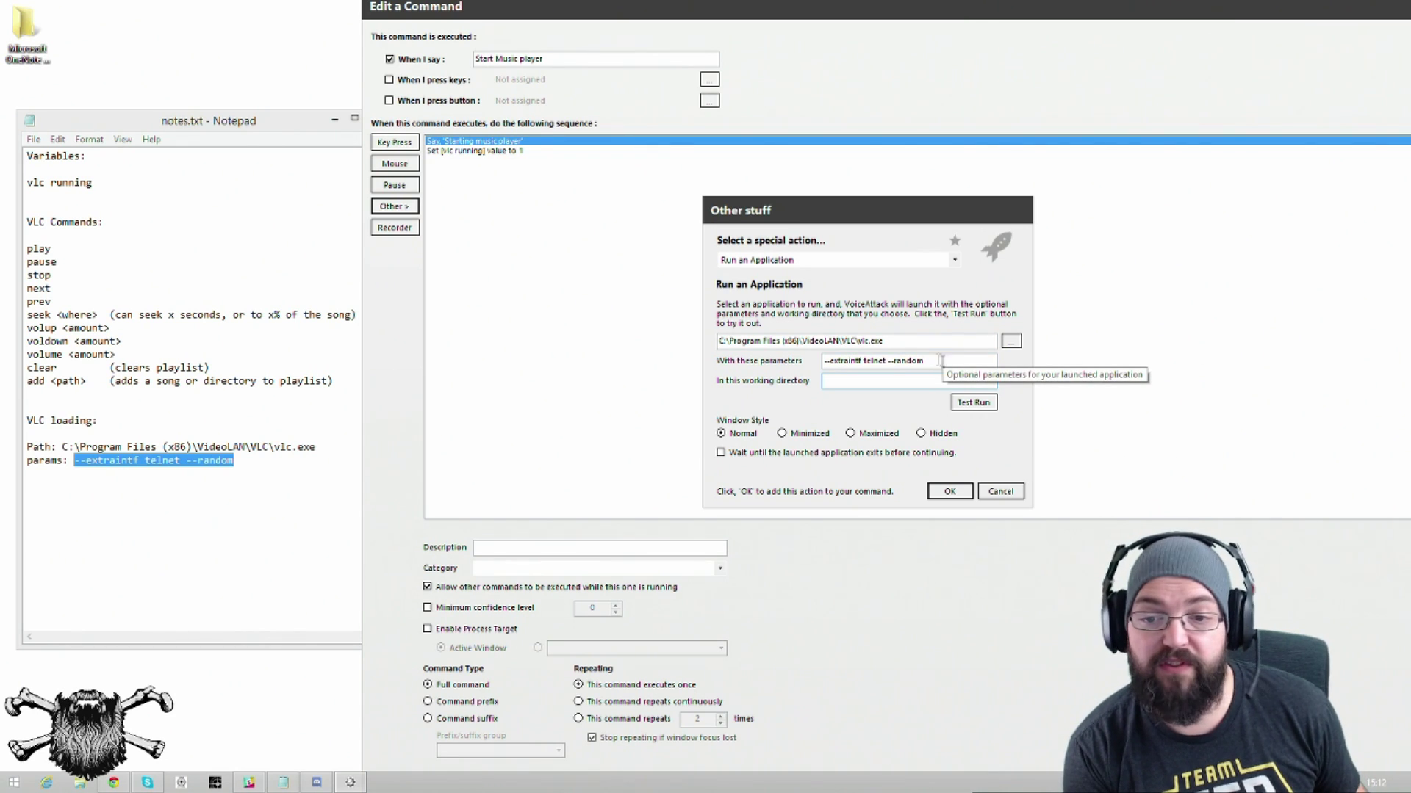
Step: Test run the VLC launch, close the player window, and confirm the Run an Application action
click(974, 405)
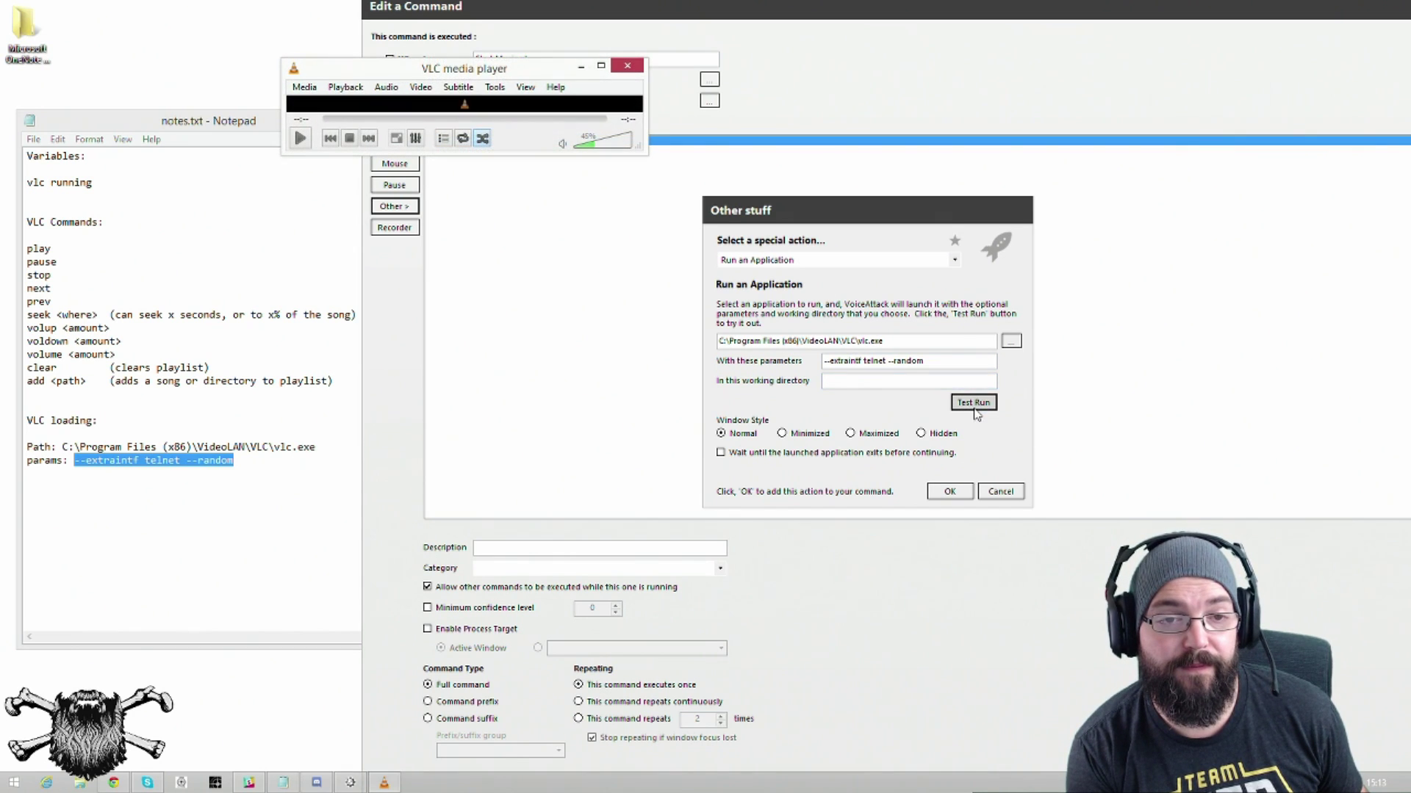
drag(436, 75, 320, 88)
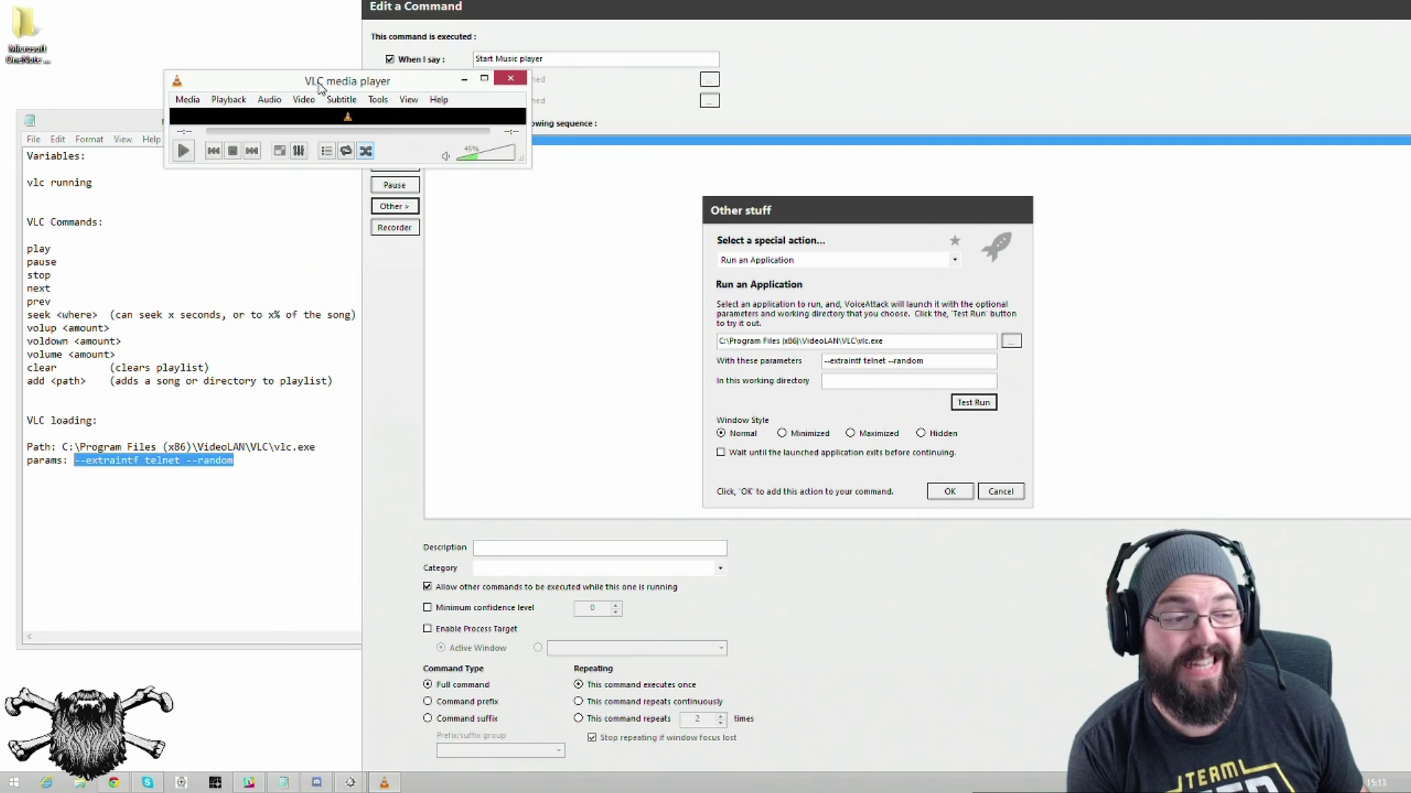
click(511, 80)
key(Return)
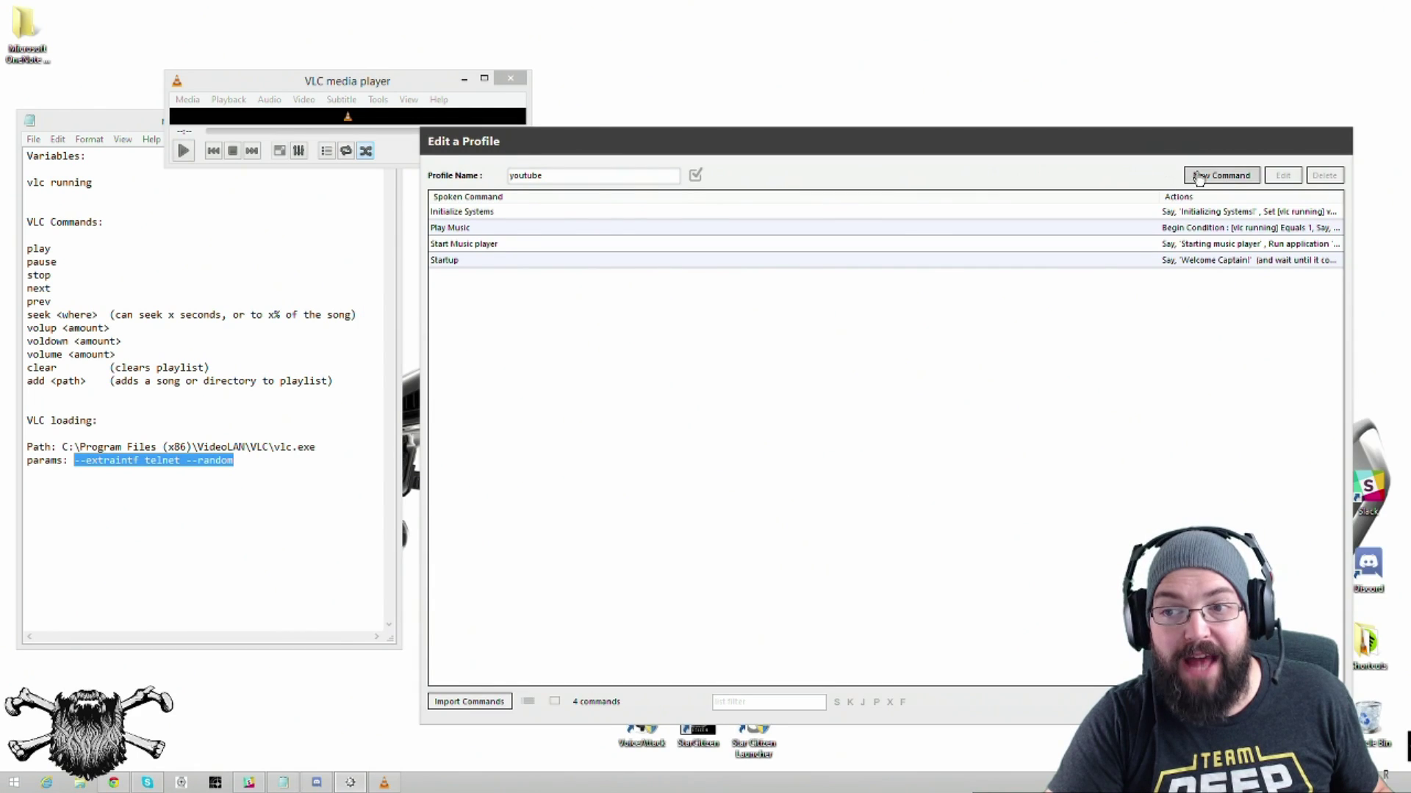
Step: Create a command spoken as "stop music player" with a Stop a Process by Name action for vlc
click(1216, 177)
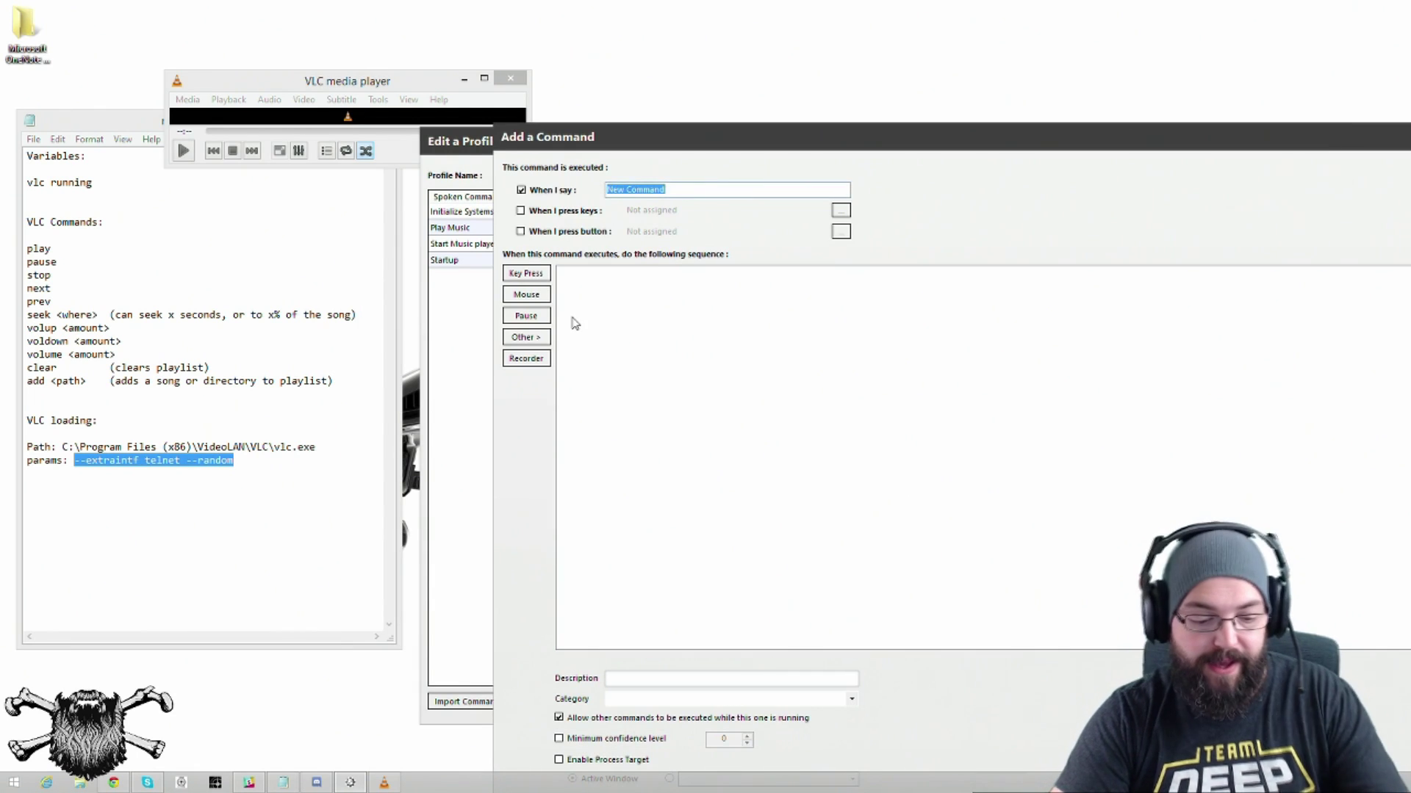
text(stop music player)
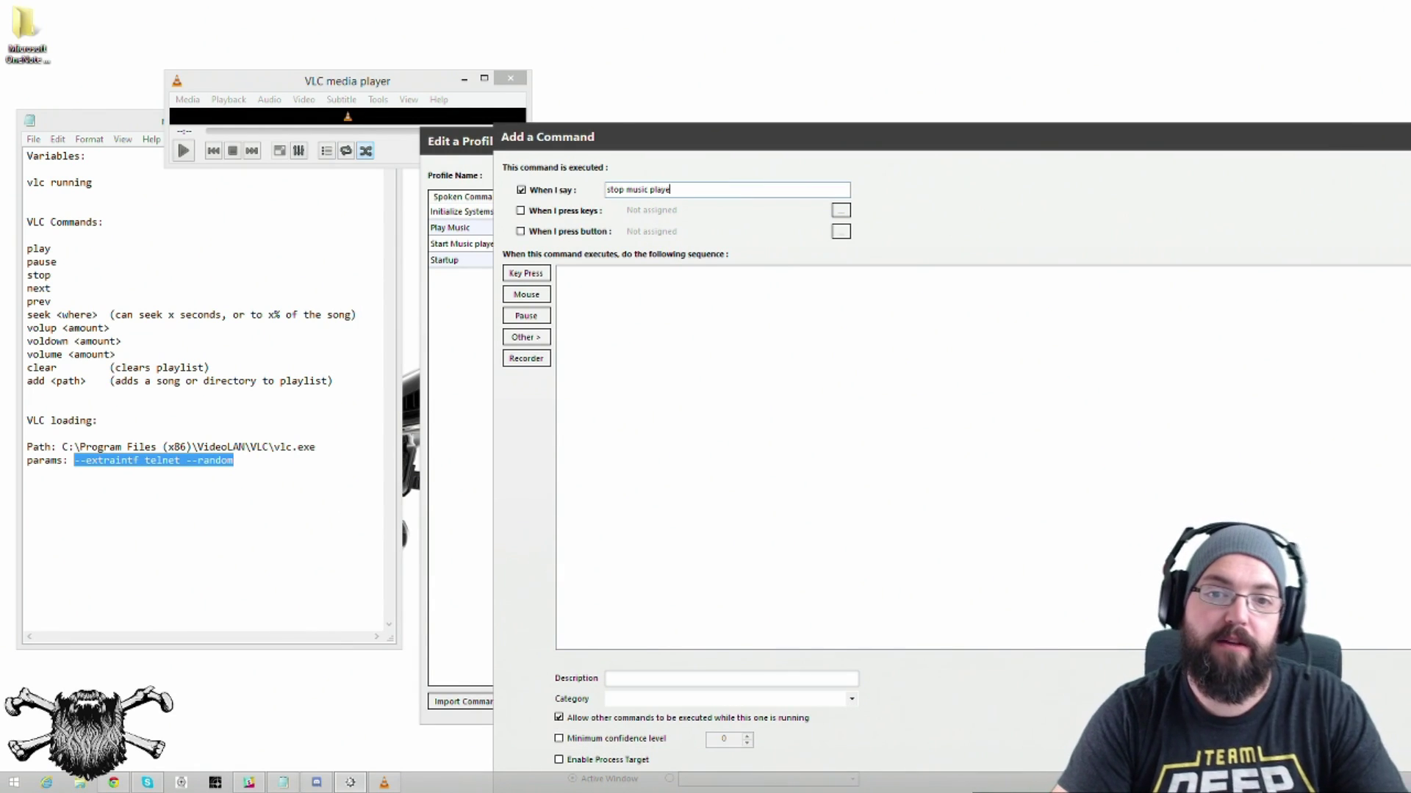
click(526, 337)
mouse_move(636, 374)
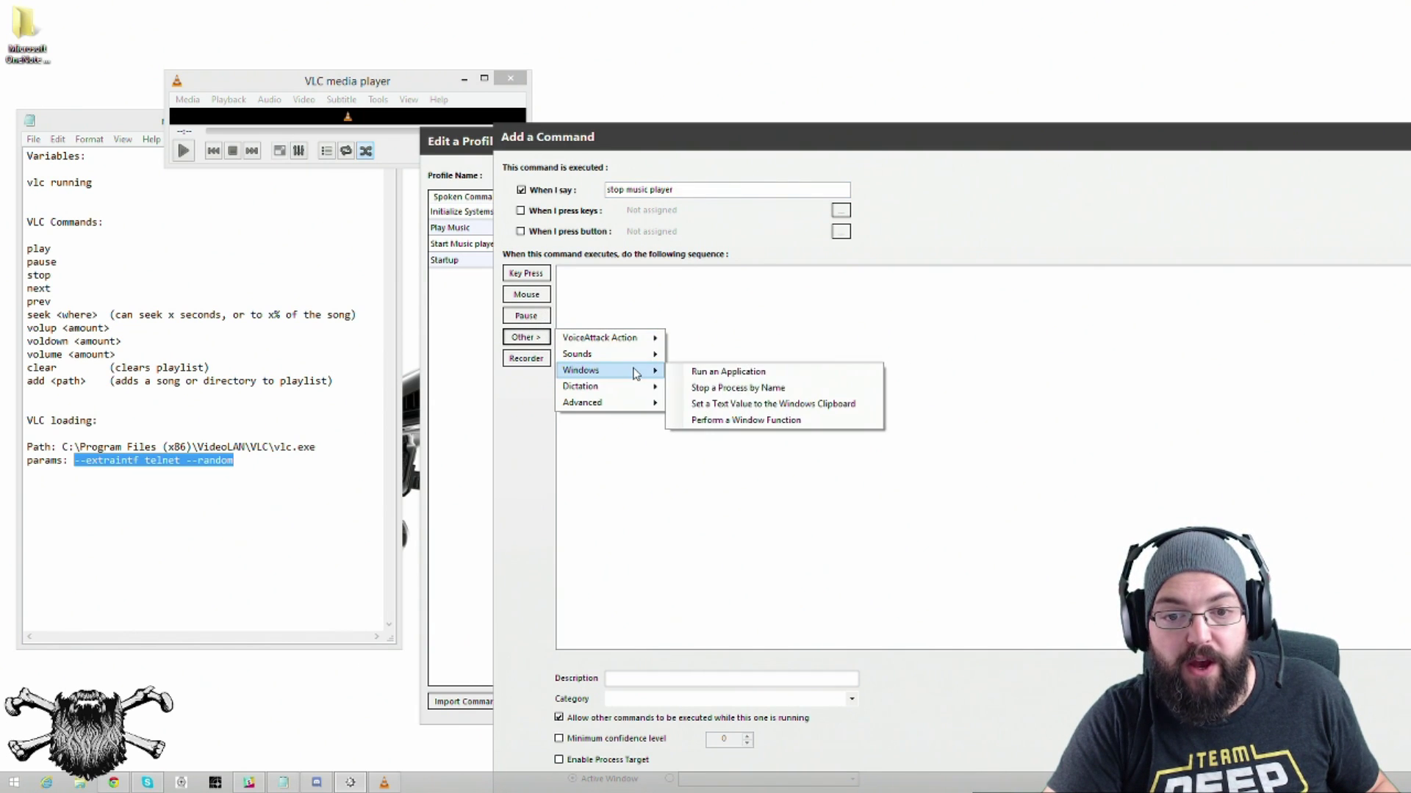
click(729, 390)
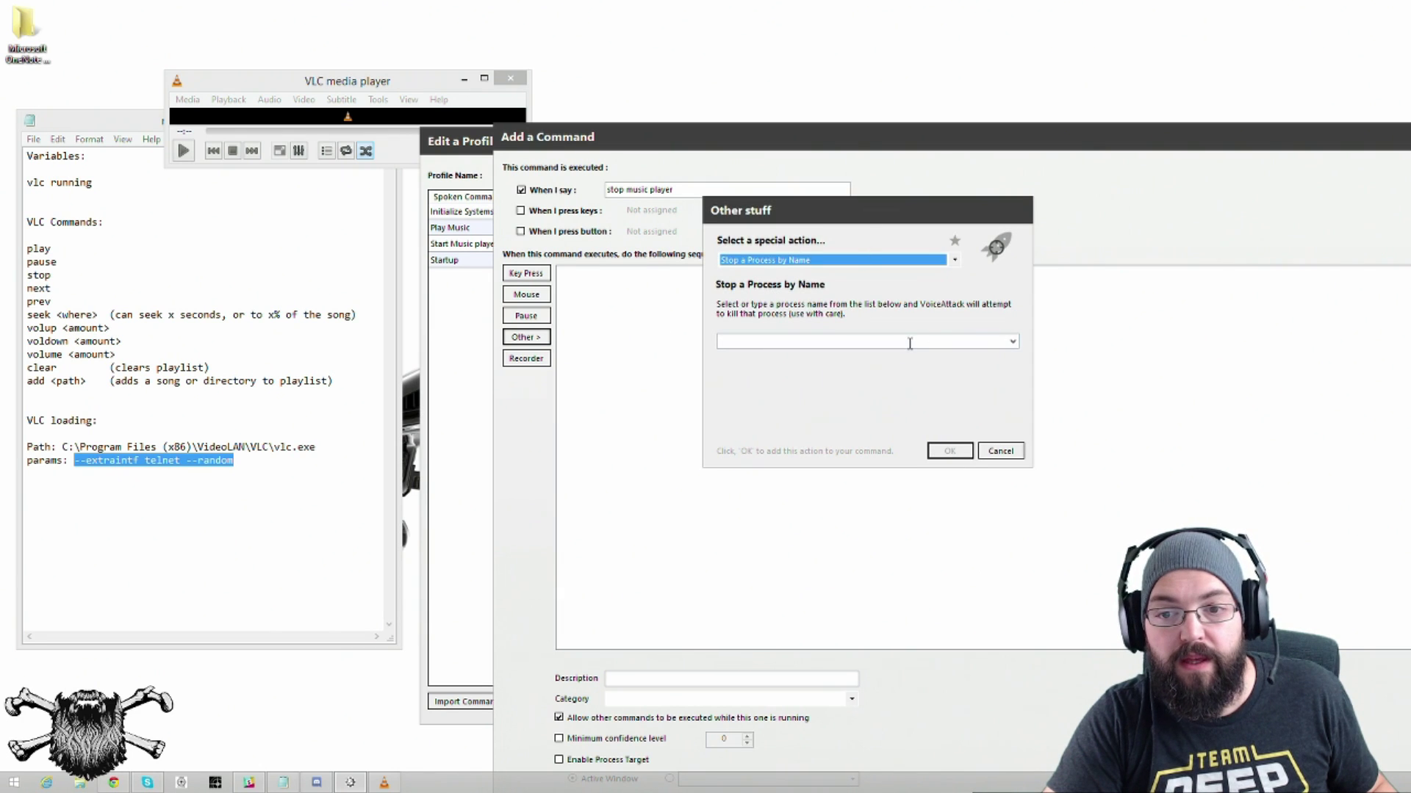
click(1013, 342)
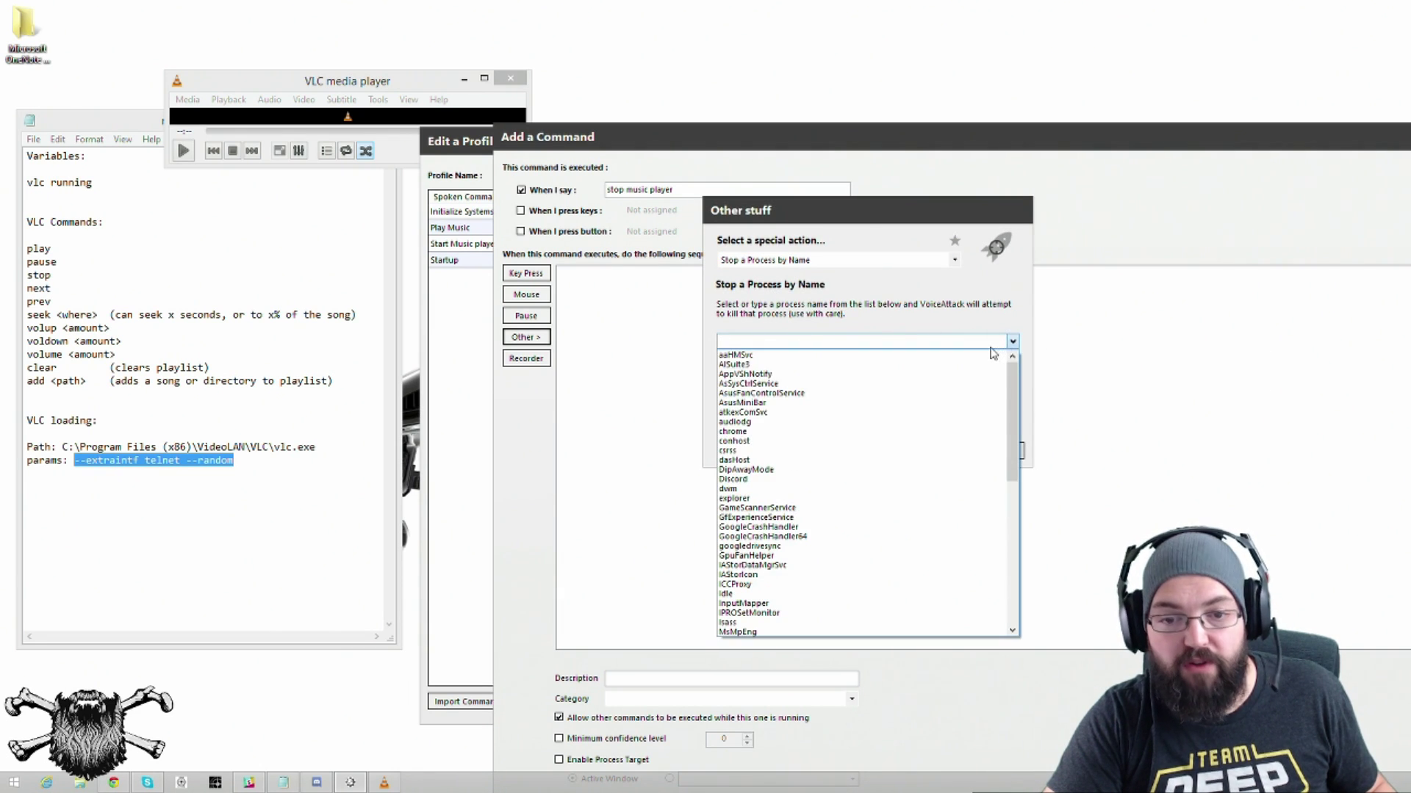
text(vlc)
click(738, 595)
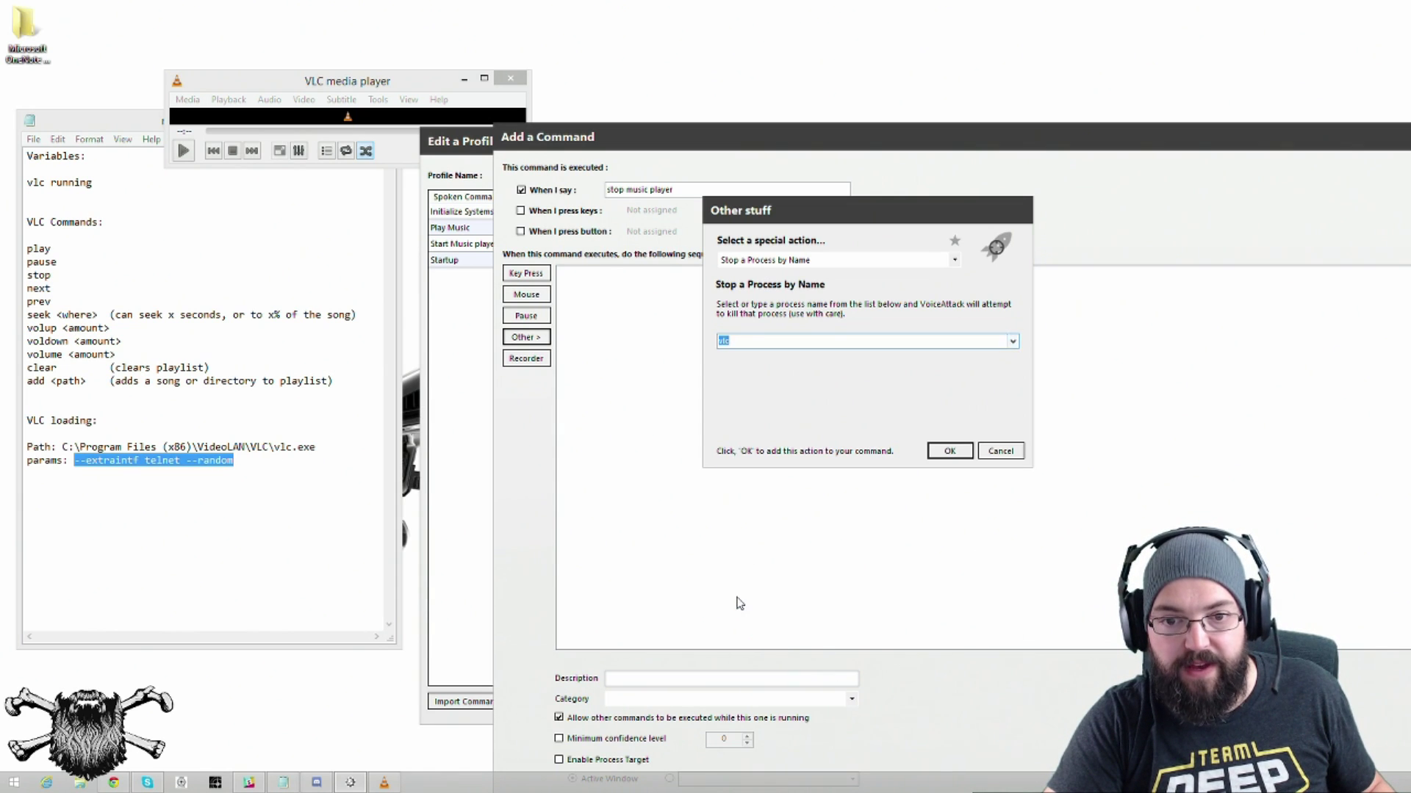
click(949, 450)
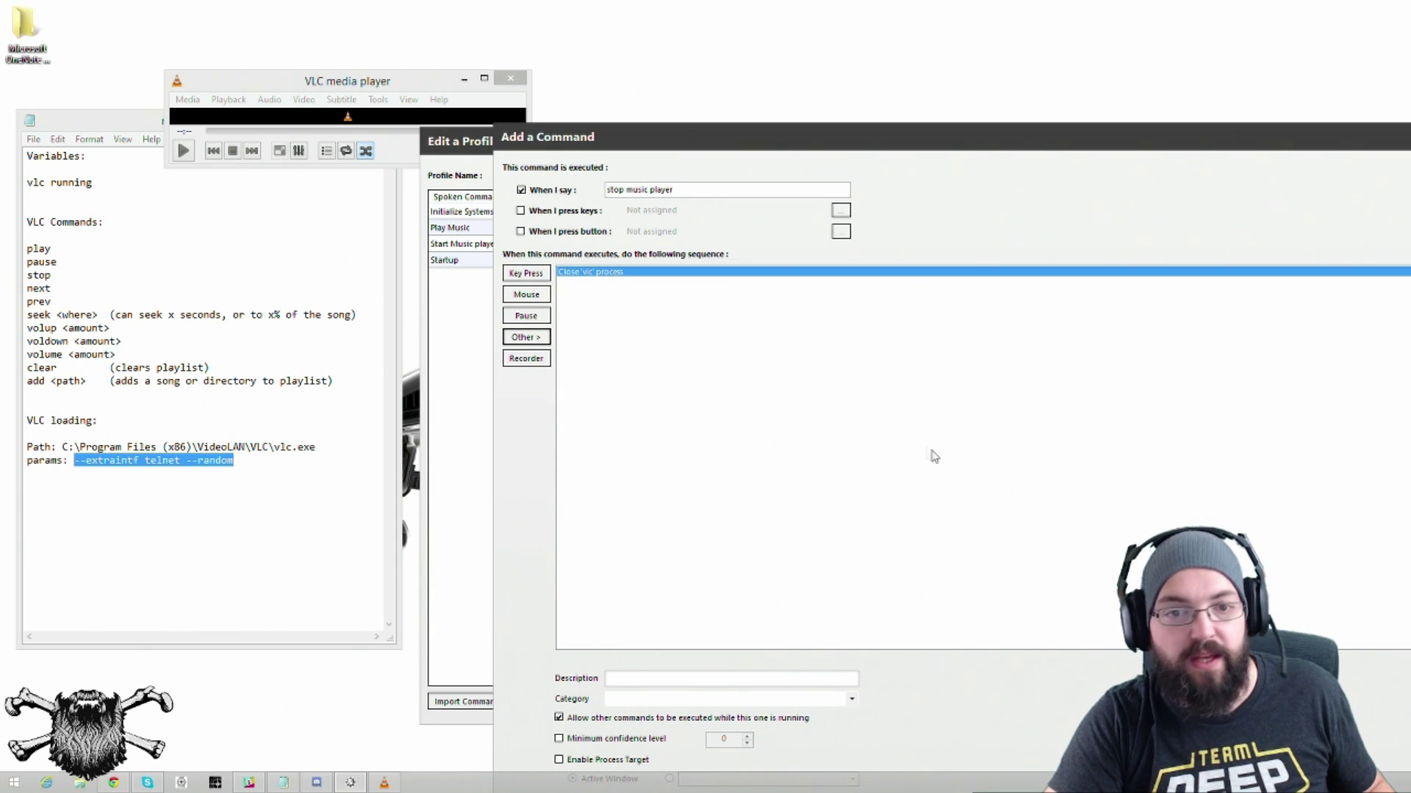
Step: Add a text-to-speech action saying "Stopping music player" to the stop music player command
drag(895, 135, 845, 216)
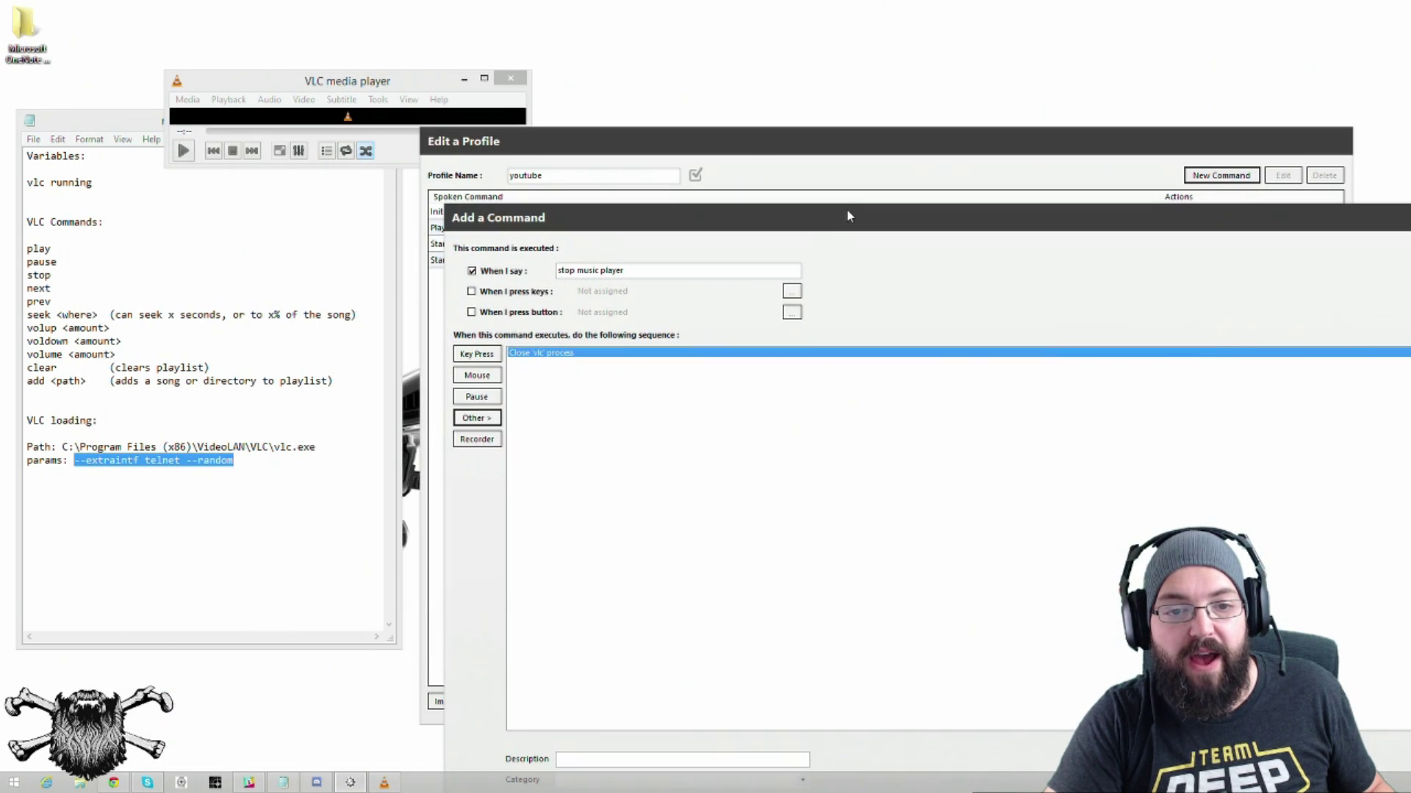
click(485, 417)
mouse_move(577, 438)
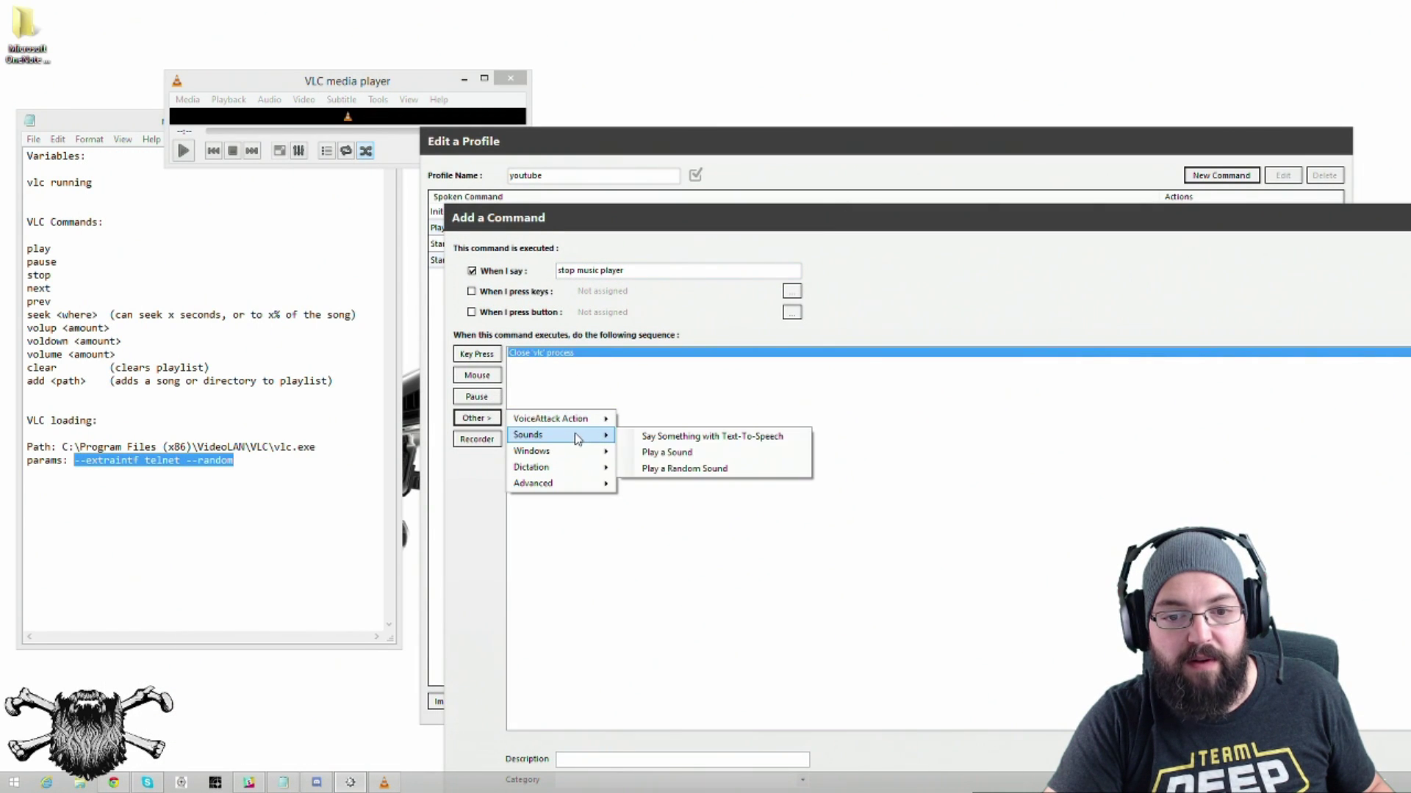
click(705, 437)
text(Stop)
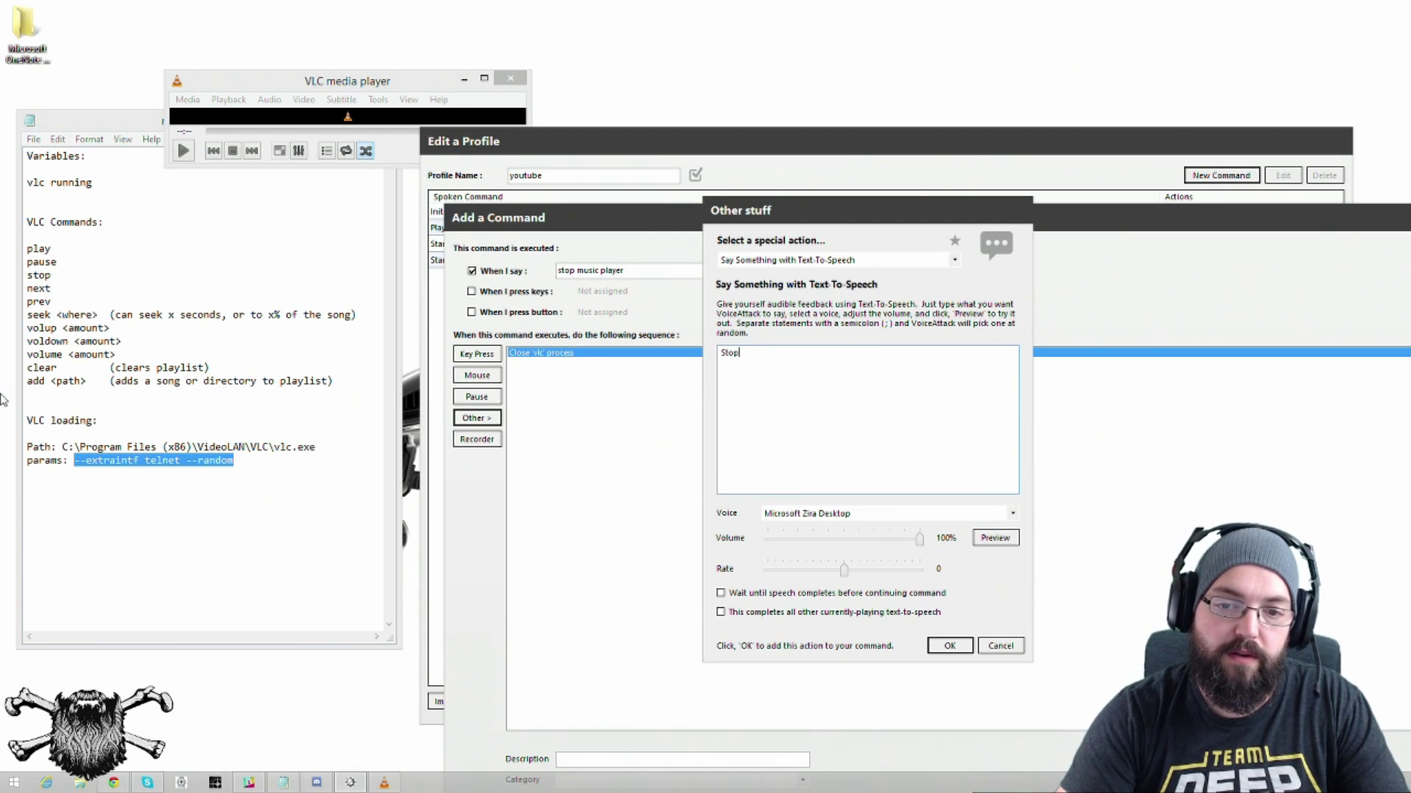
text(ping music player)
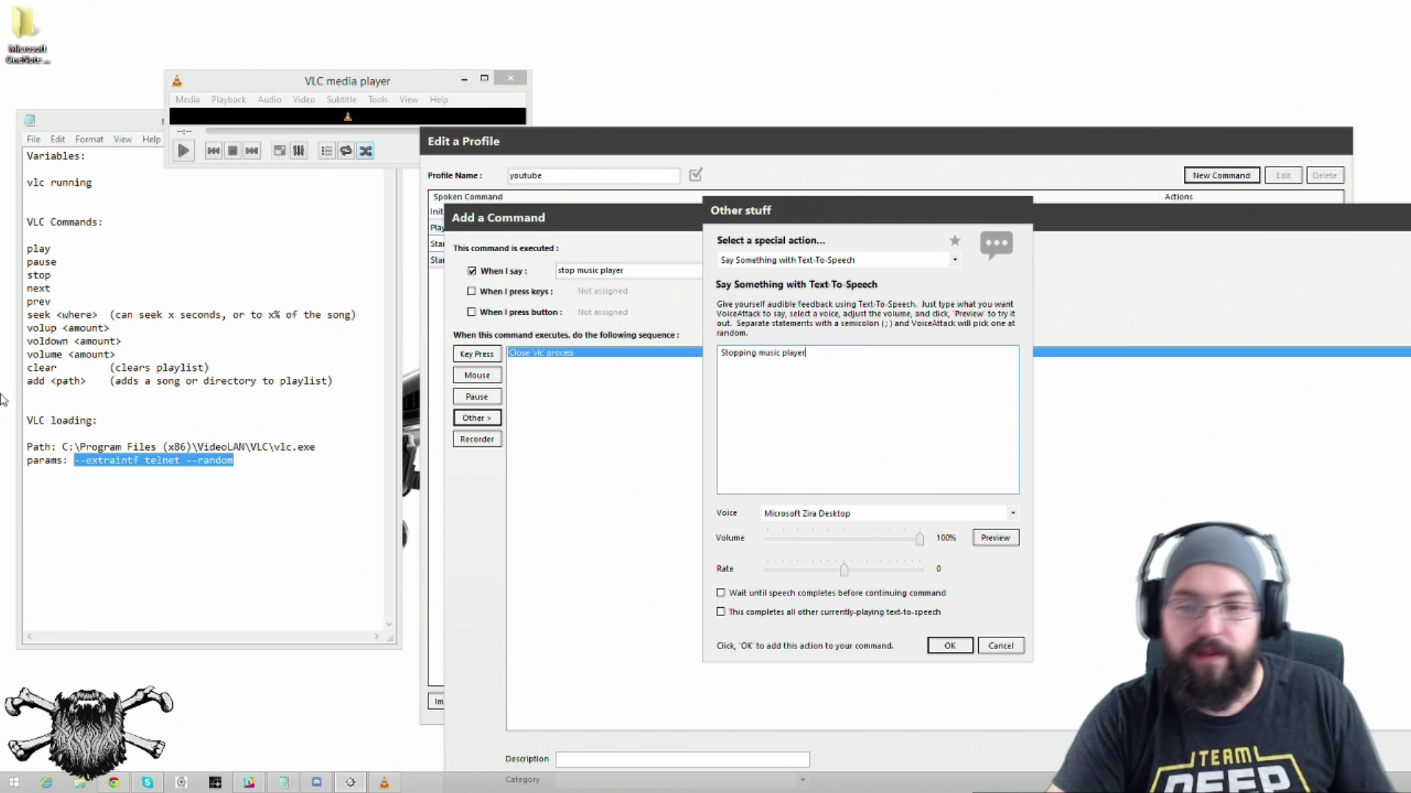
click(950, 645)
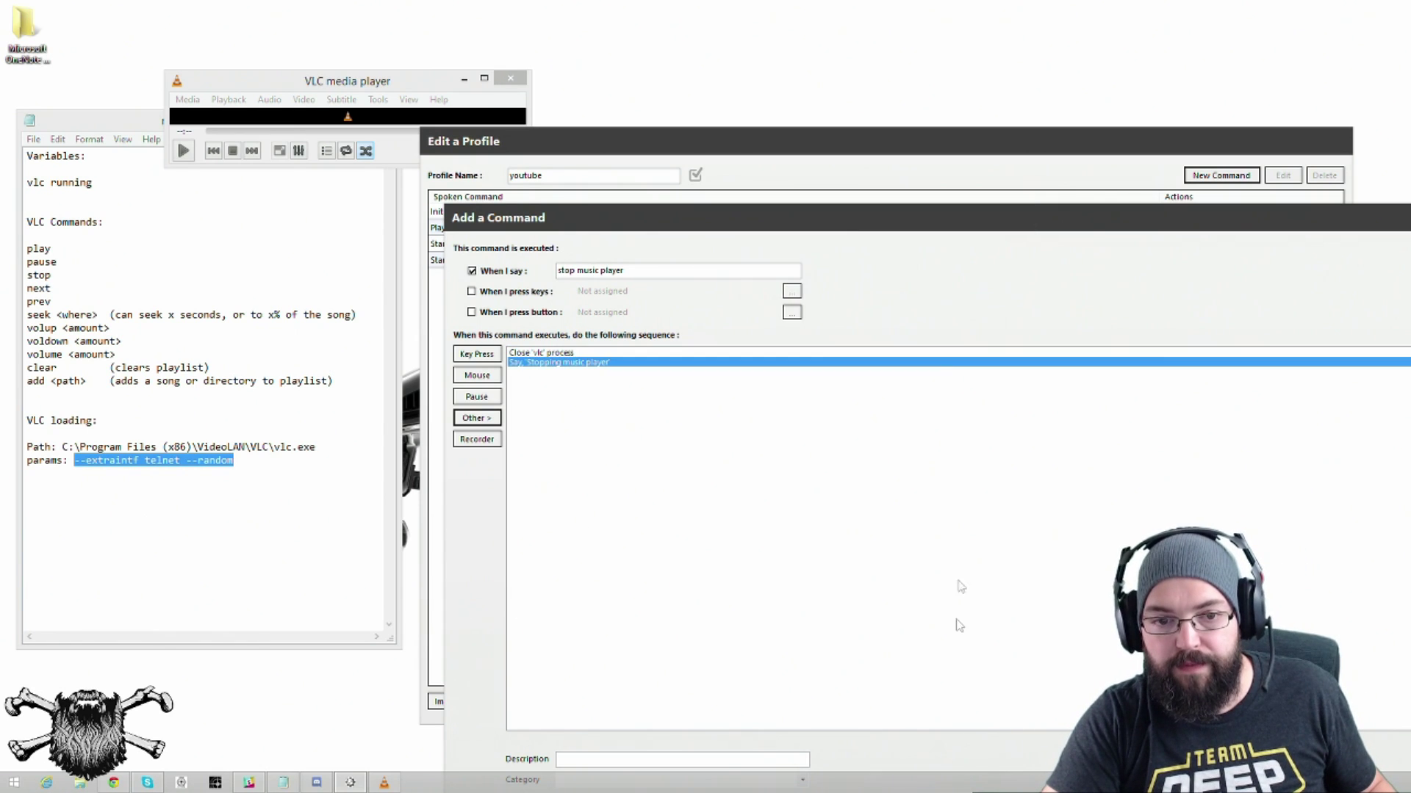
Step: Move the Say action above the Close 'vlc' process action and make it wait until speech completes before continuing
double_click(850, 225)
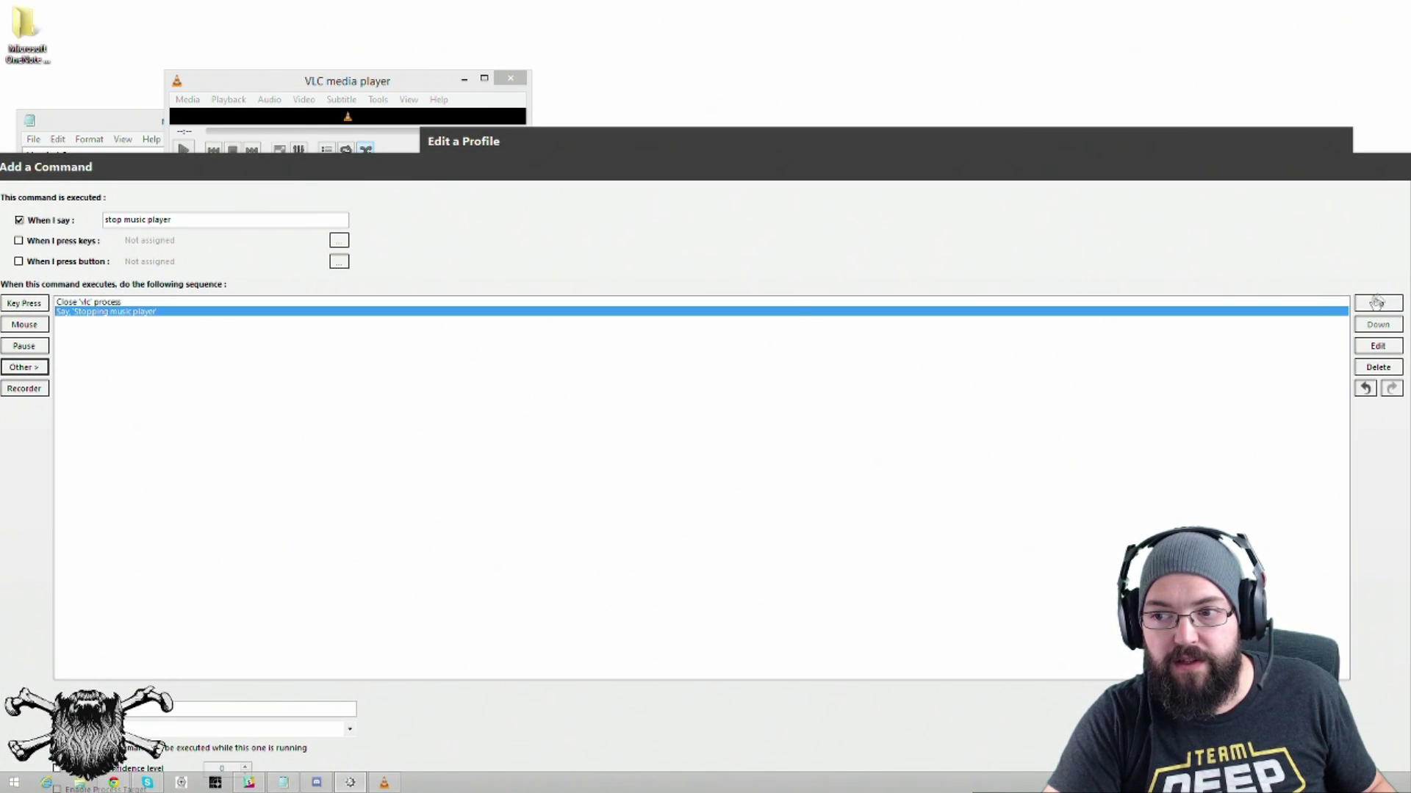
click(1377, 302)
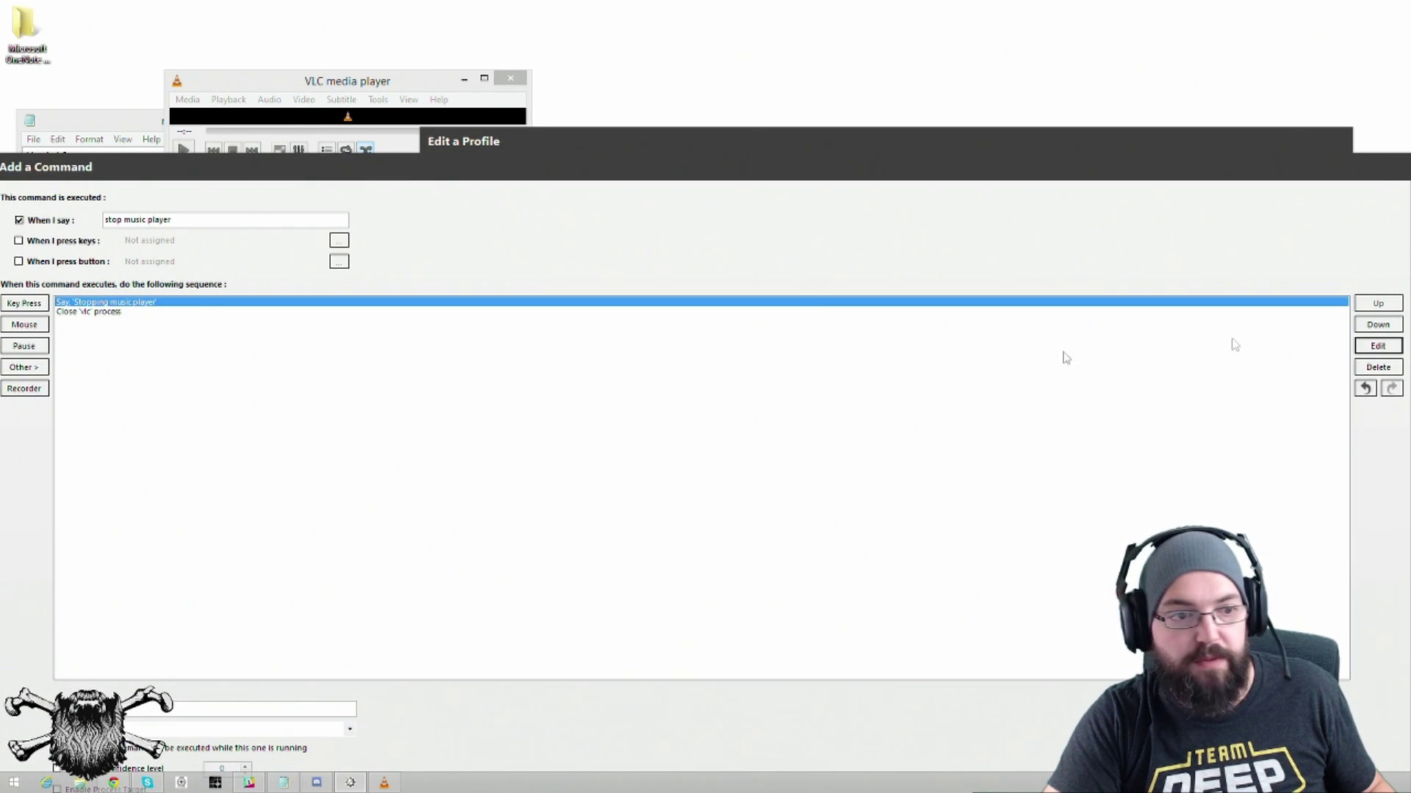
double_click(136, 304)
click(721, 593)
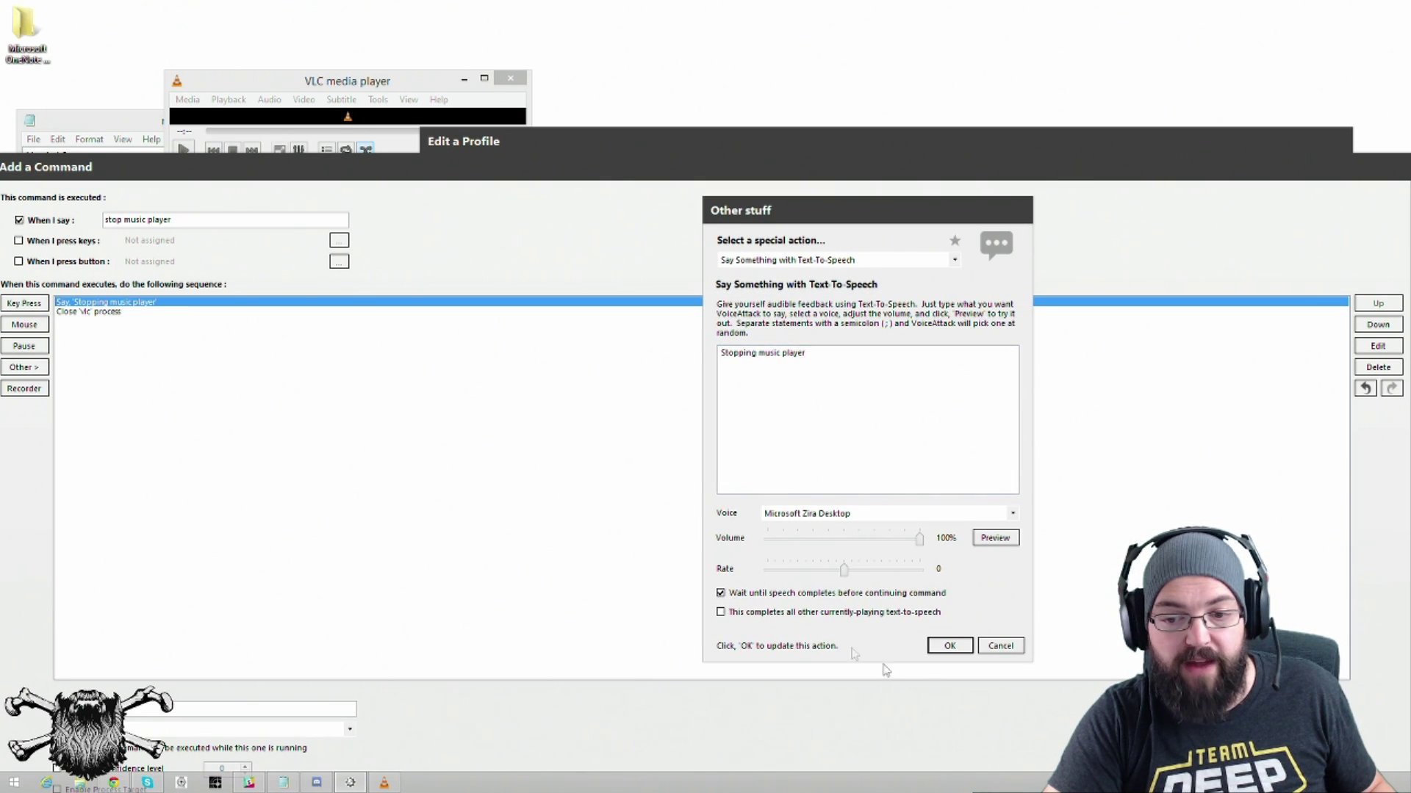
click(951, 645)
Step: Save the stop music player command and the youtube profile
drag(660, 187, 563, 11)
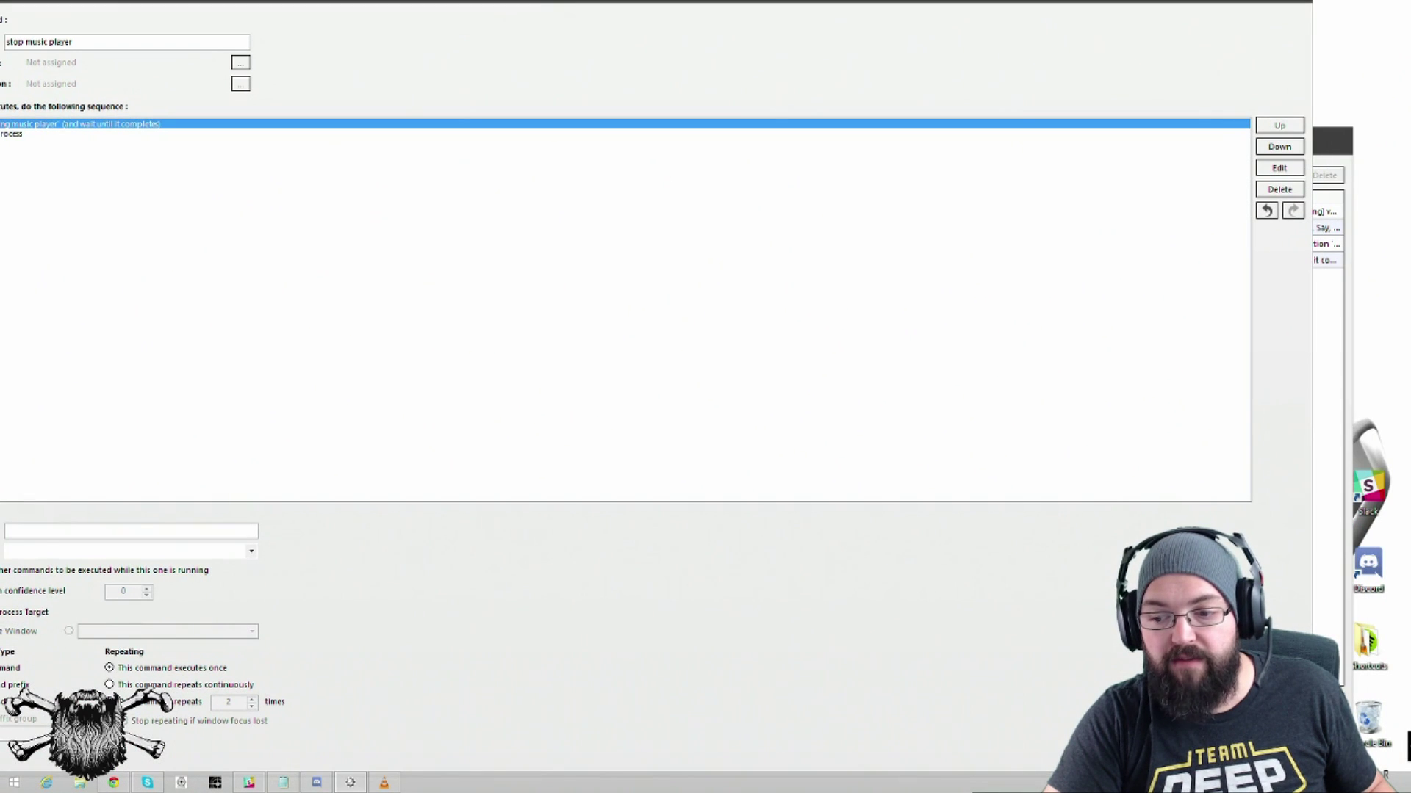
key(Return)
key(Return)
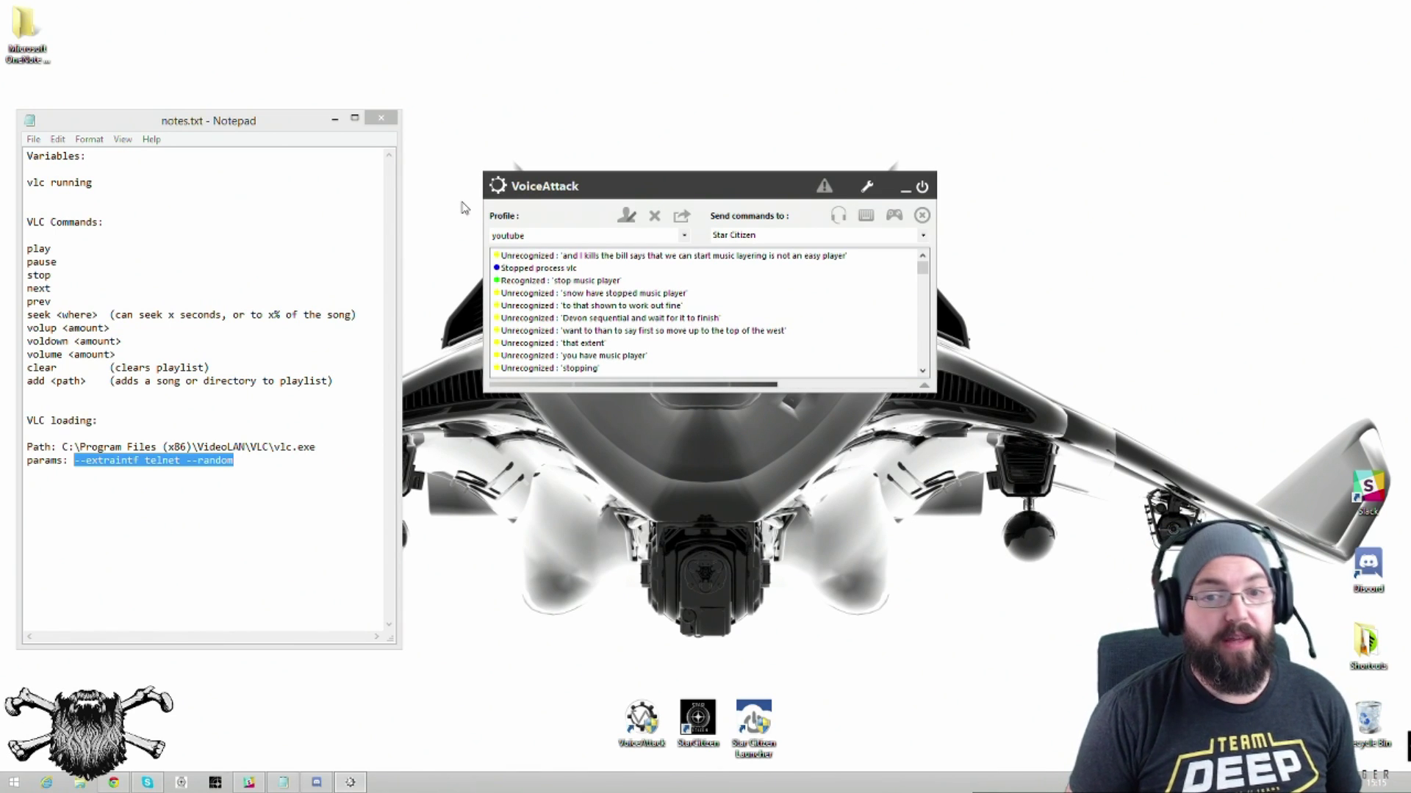
Step: In the youtube profile's Initialize Systems command, add an Execute Another Command action for Start Music player after the vlc running value
click(626, 215)
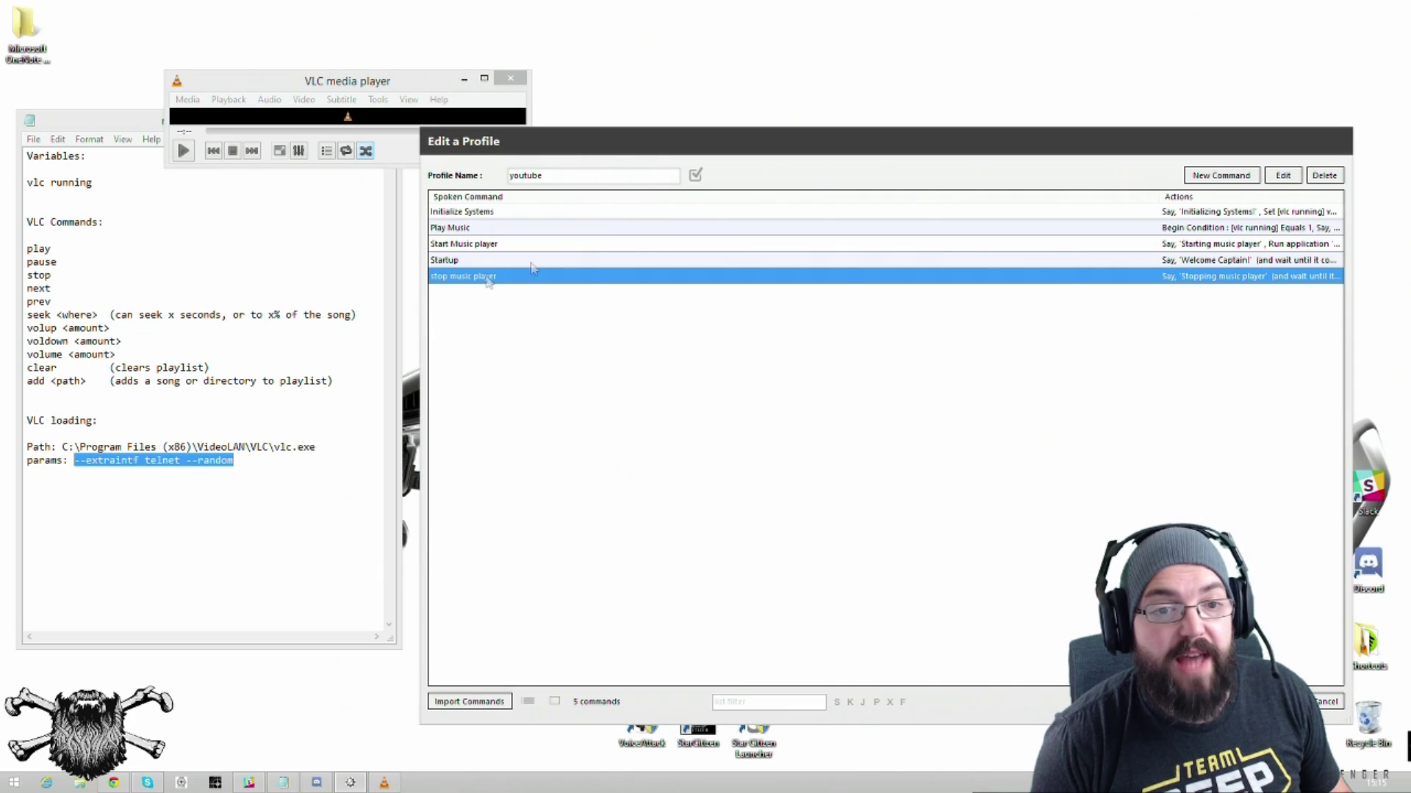
double_click(473, 213)
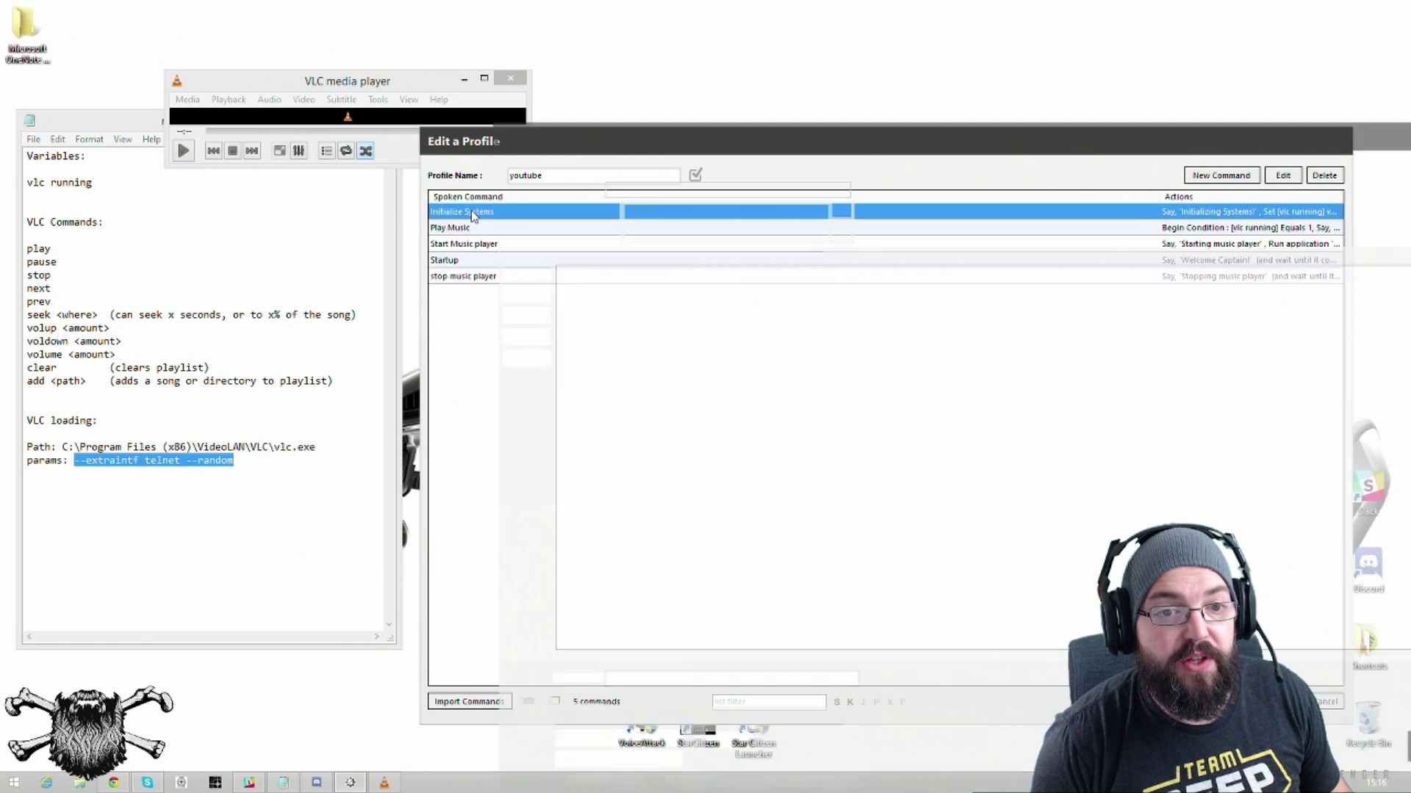
click(598, 283)
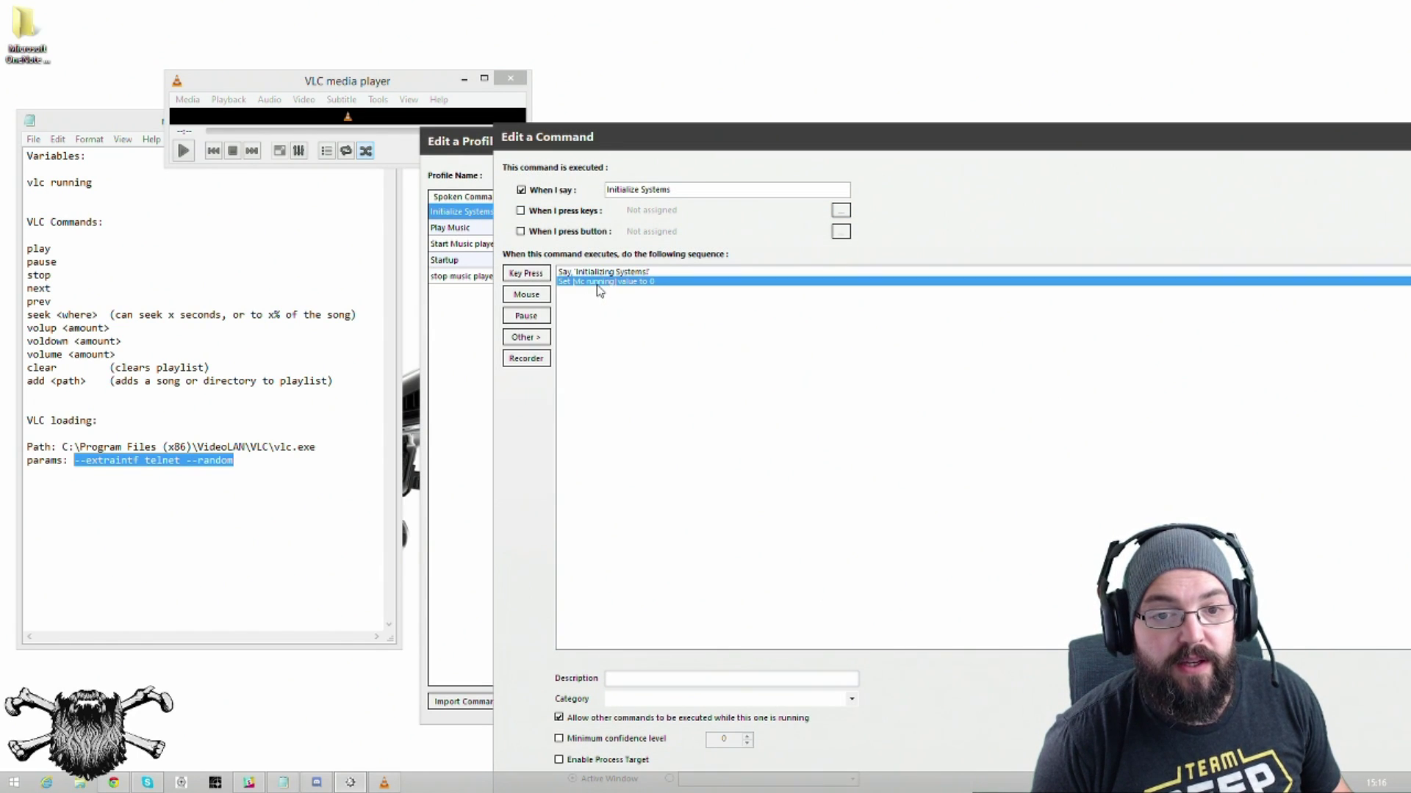
click(526, 337)
mouse_move(642, 338)
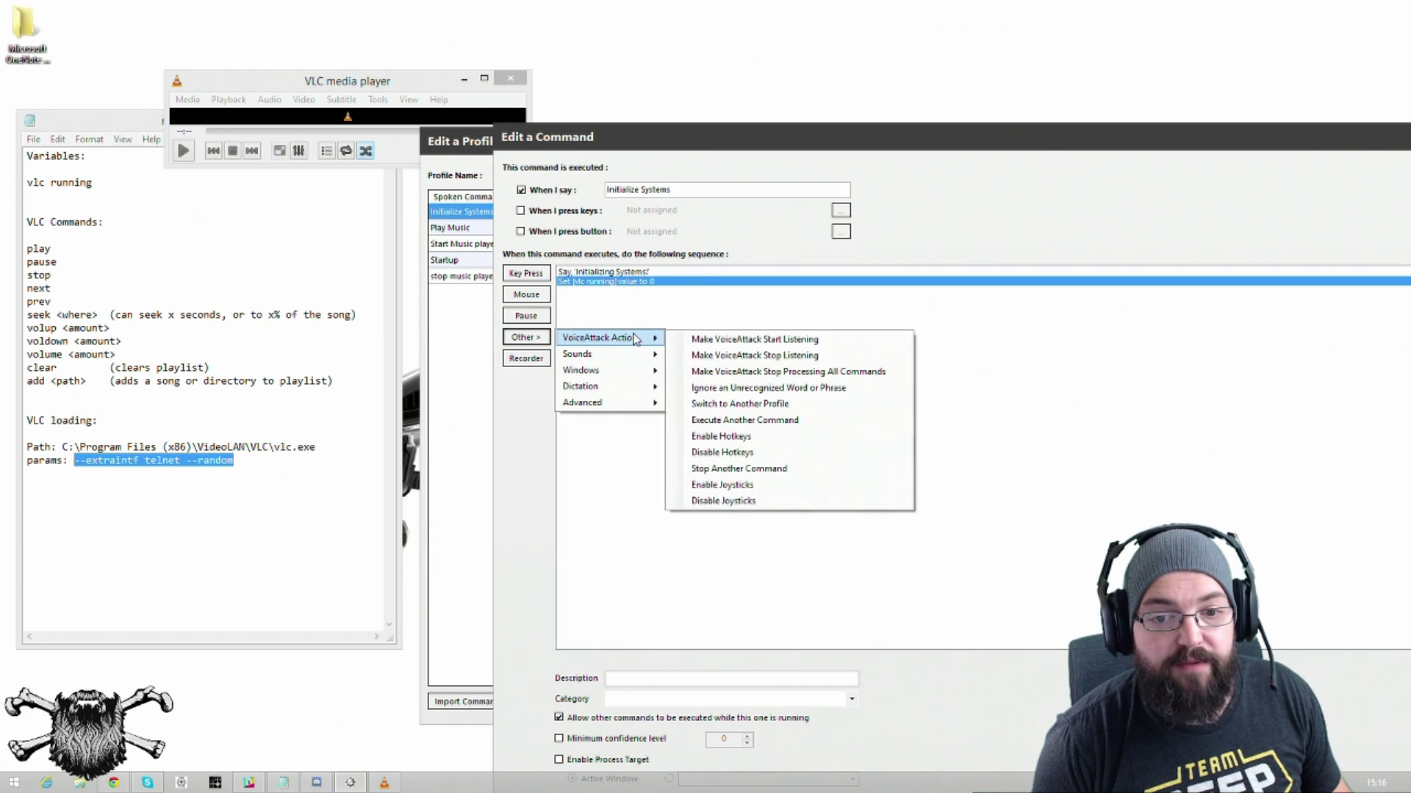
click(727, 420)
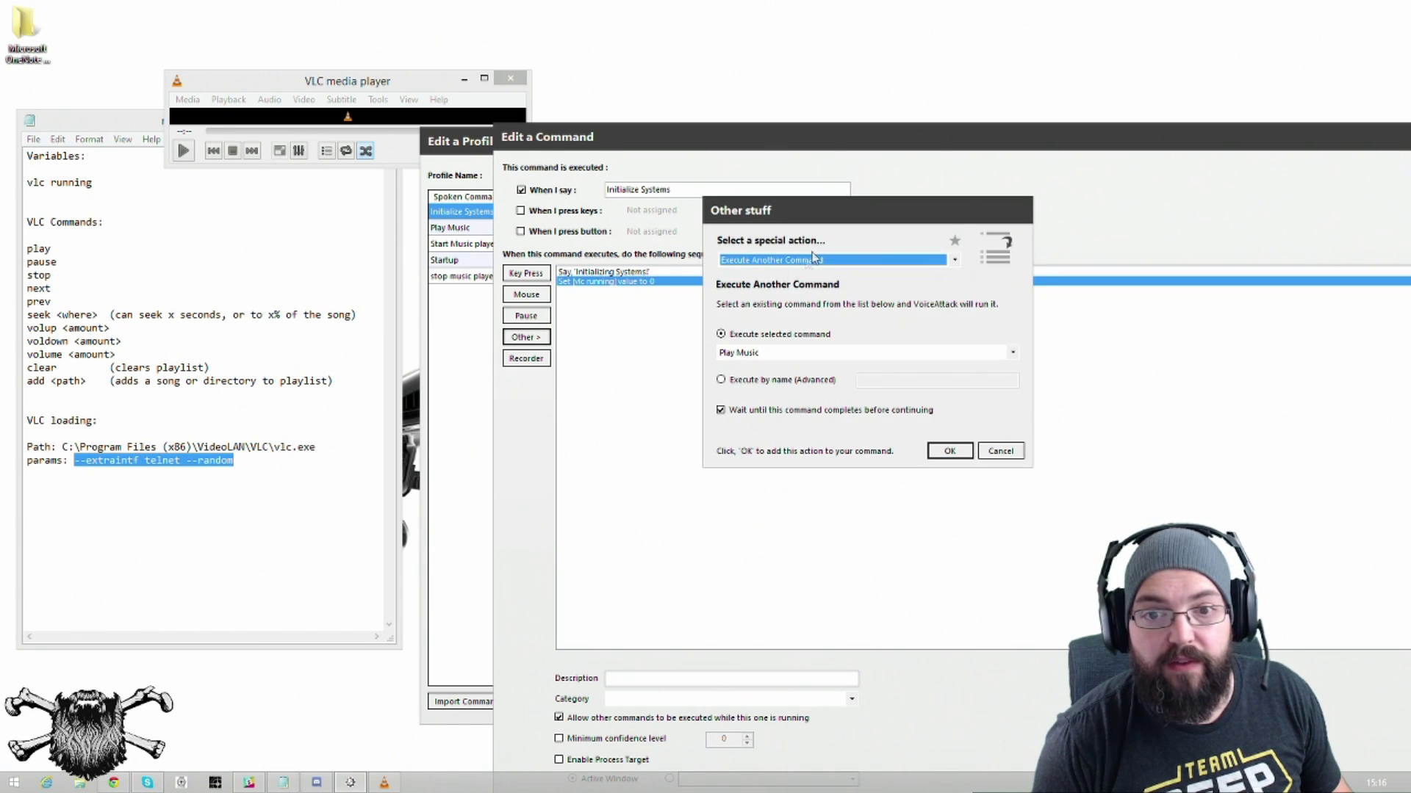
click(1001, 353)
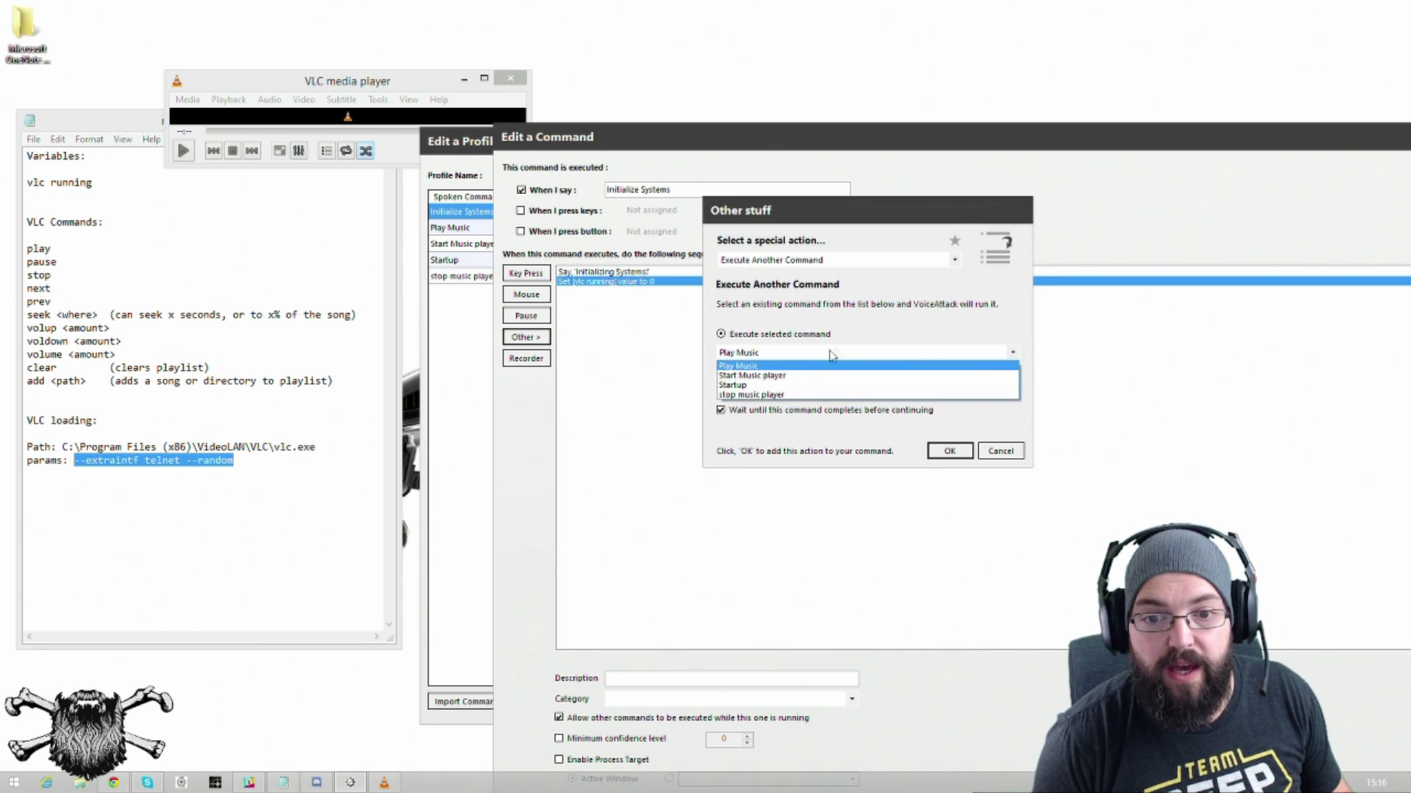
click(766, 375)
click(950, 451)
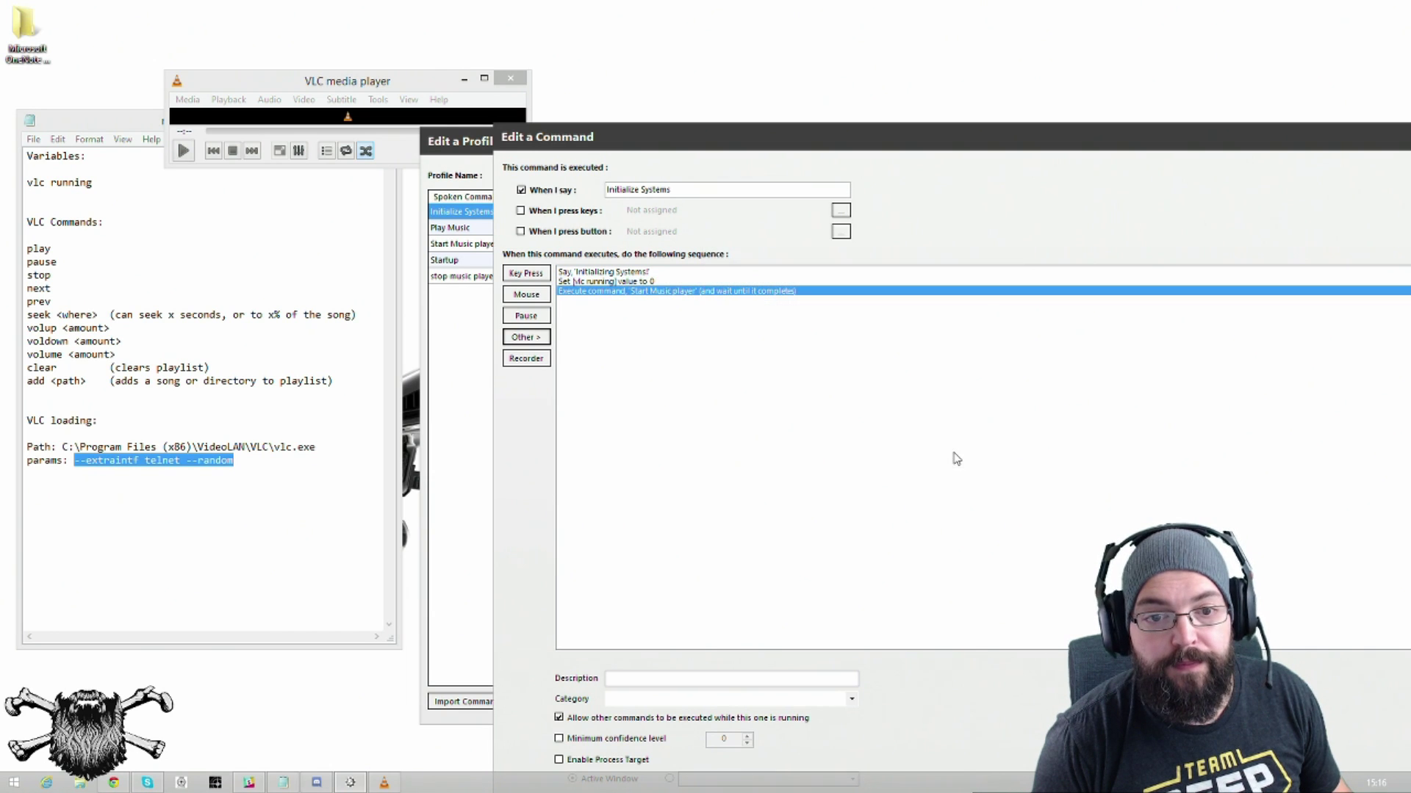
Step: Save the Initialize Systems command and the youtube profile
drag(843, 147, 787, 107)
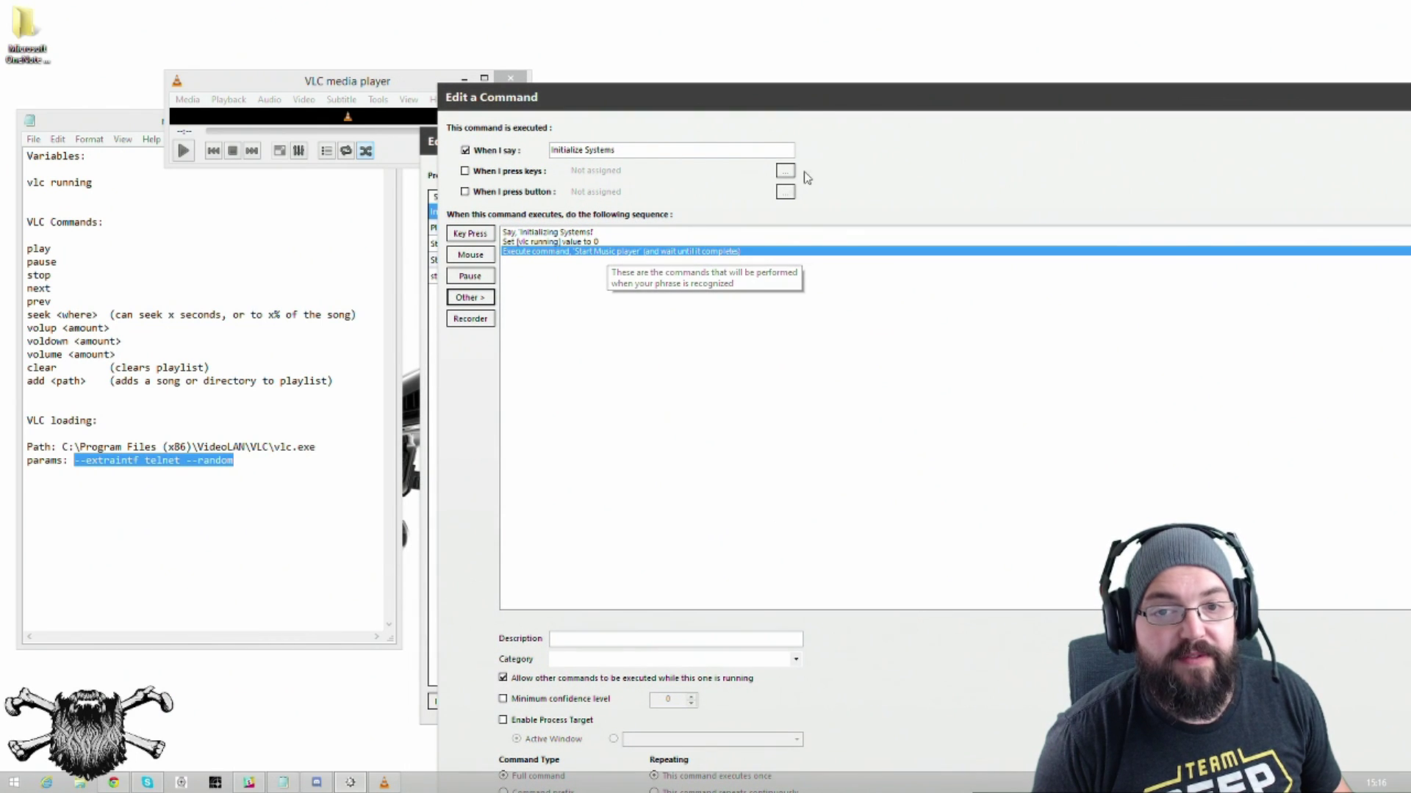
drag(800, 102, 332, 6)
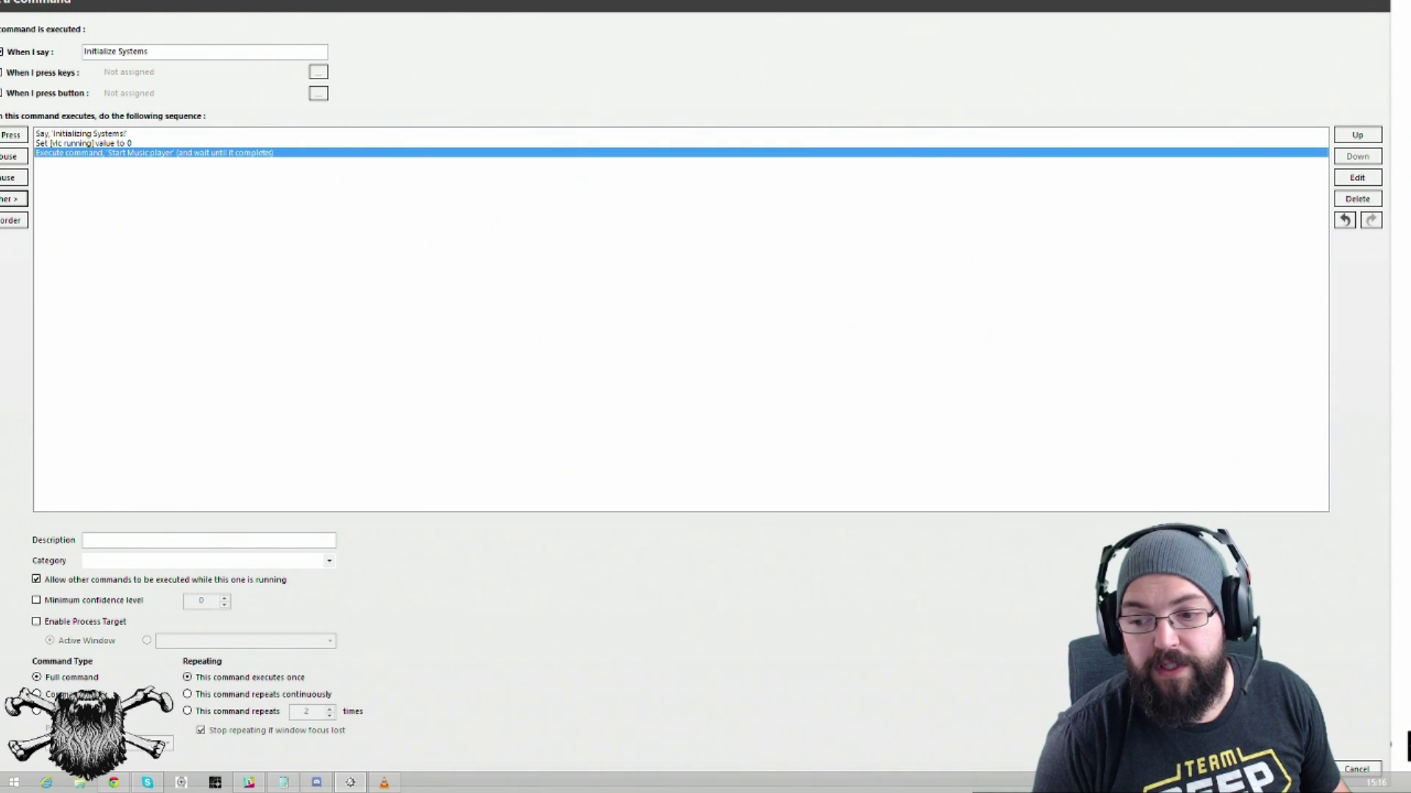
key(Return)
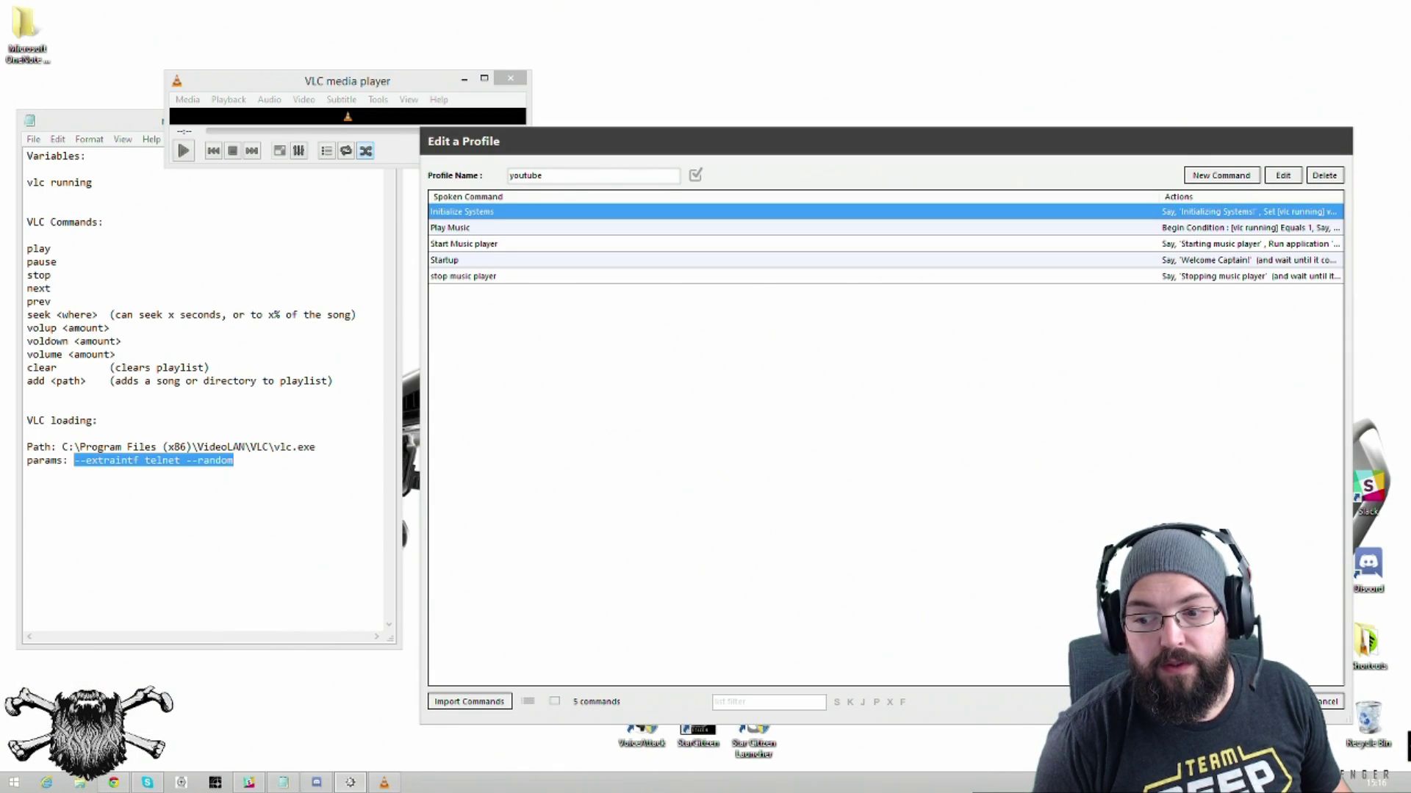
key(Return)
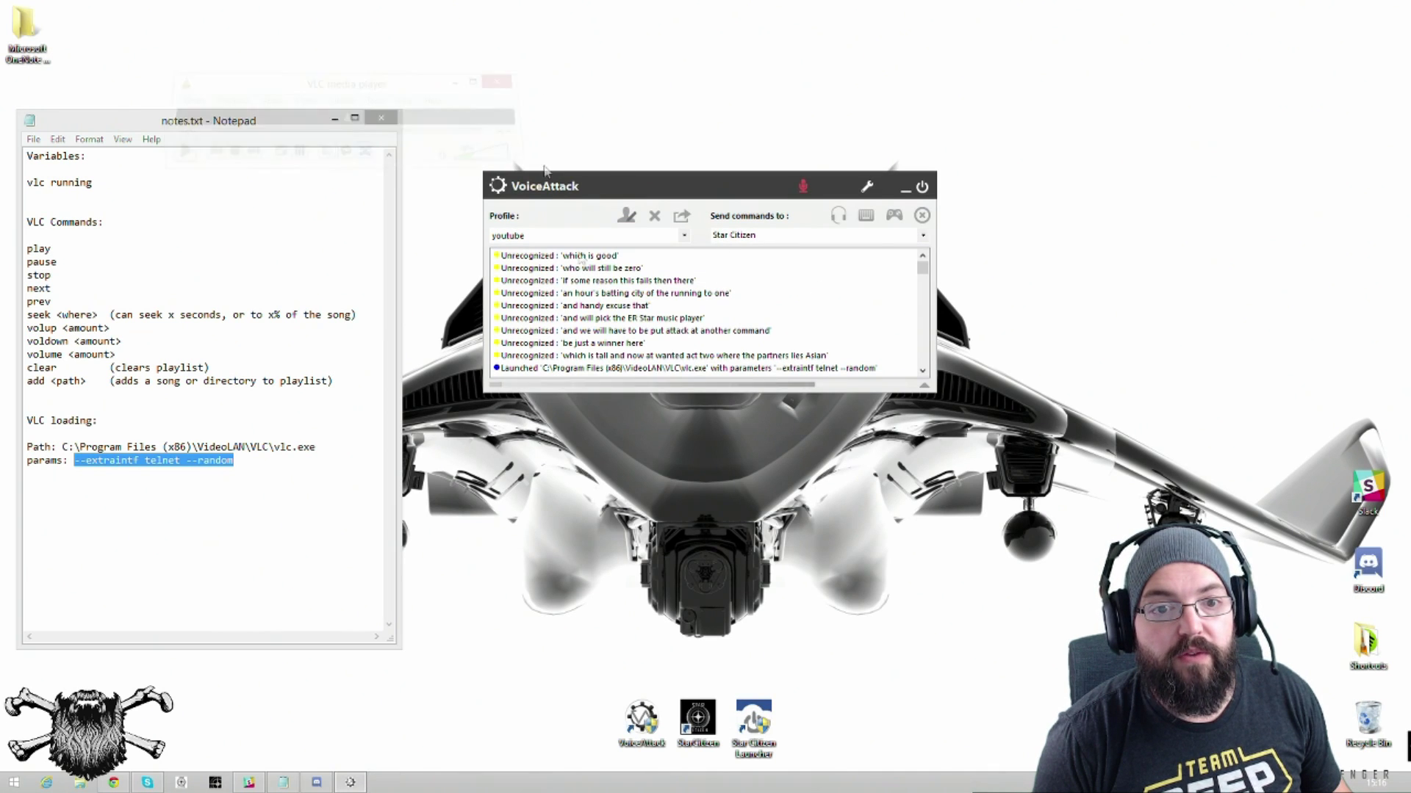
Step: Test the profile startup by switching to My Profile and back to youtube
click(685, 235)
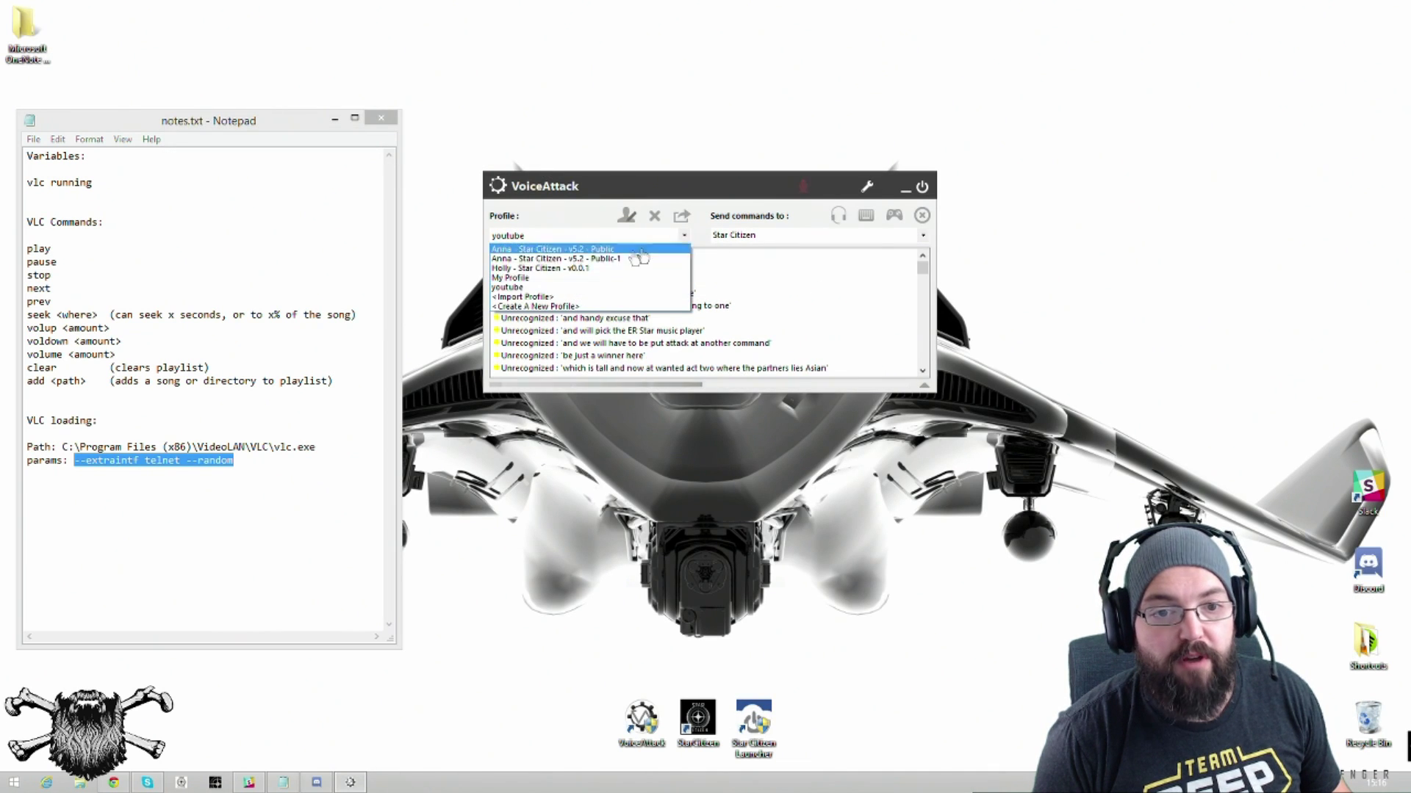
click(572, 280)
click(683, 236)
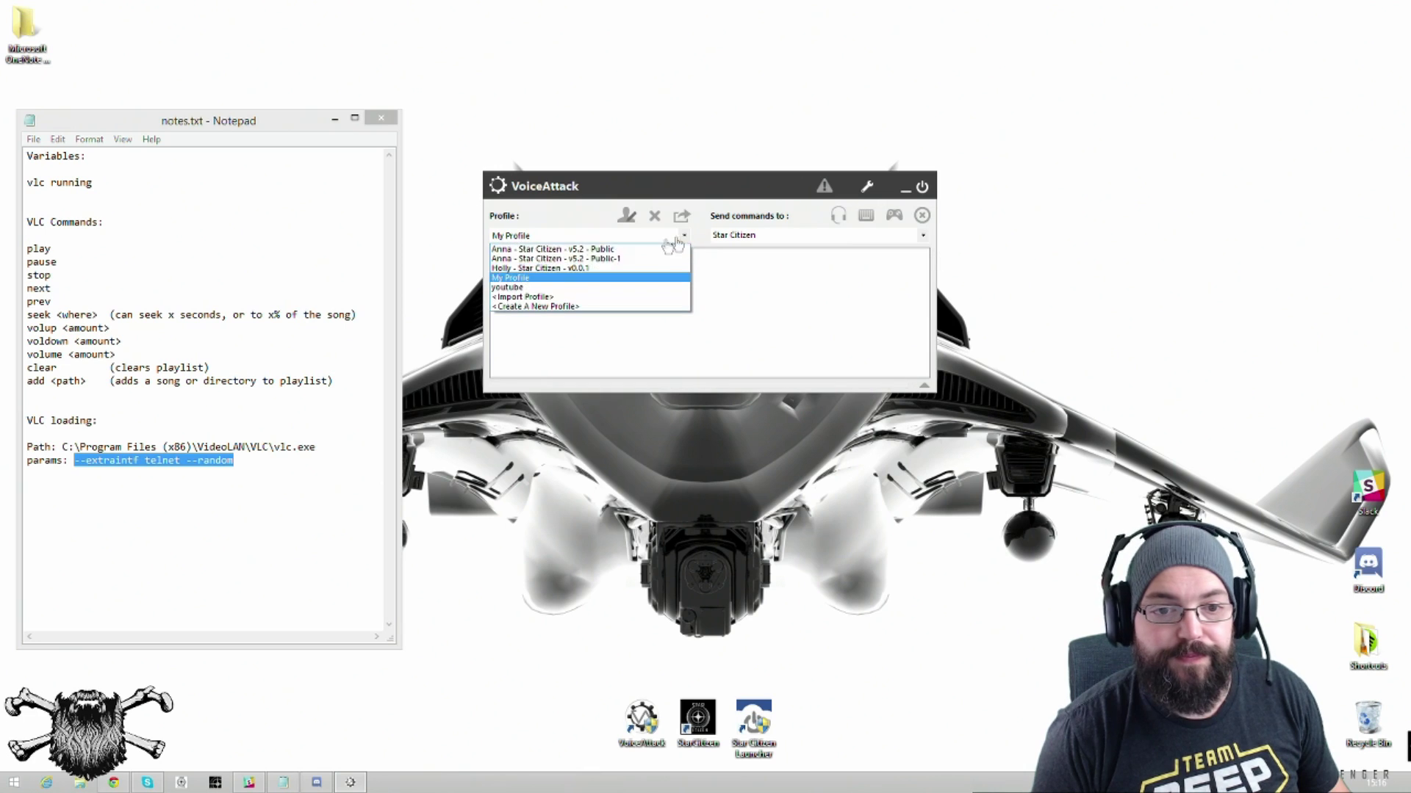
click(570, 288)
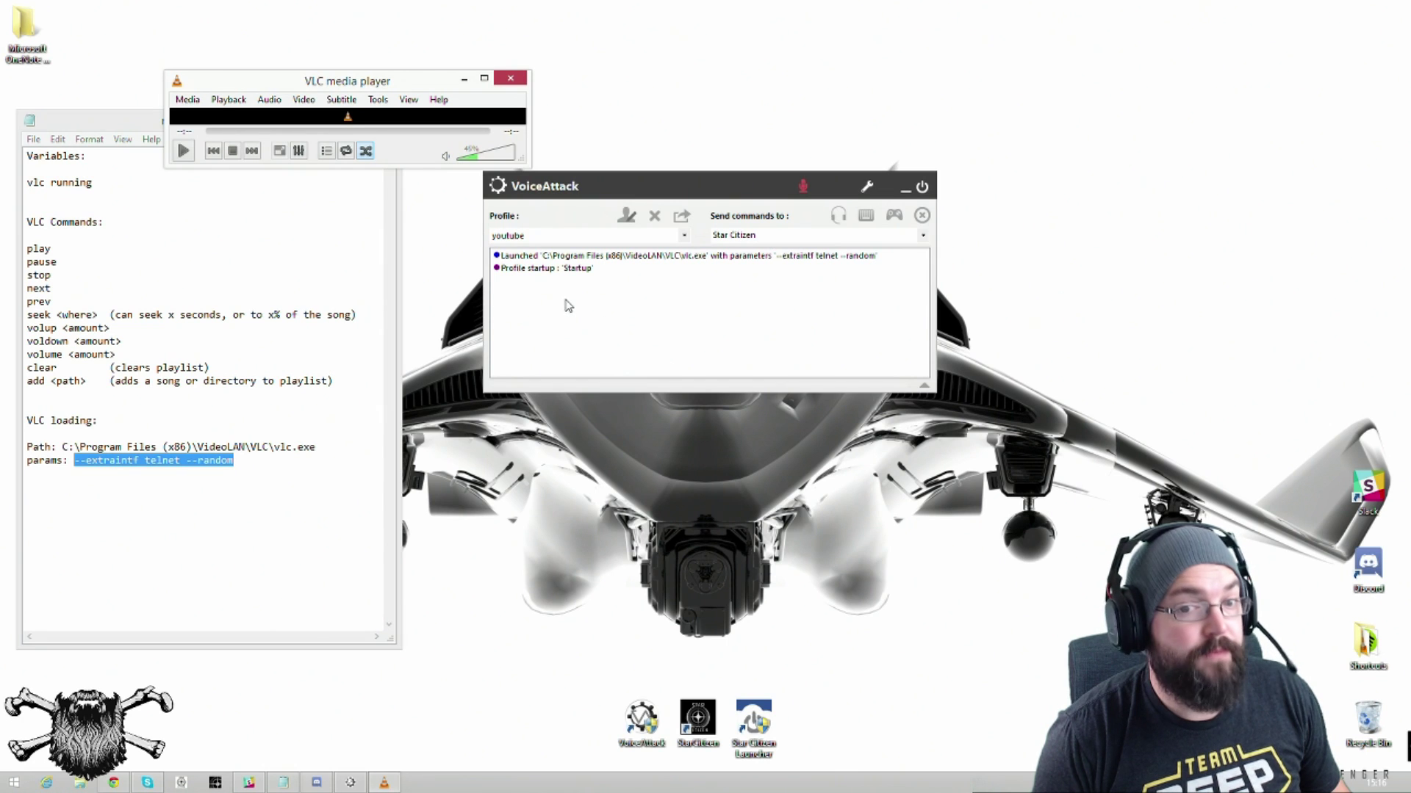
Step: Make the Initialize Systems command's speech action wait until speech completes before continuing, and save the command and the youtube profile
click(626, 216)
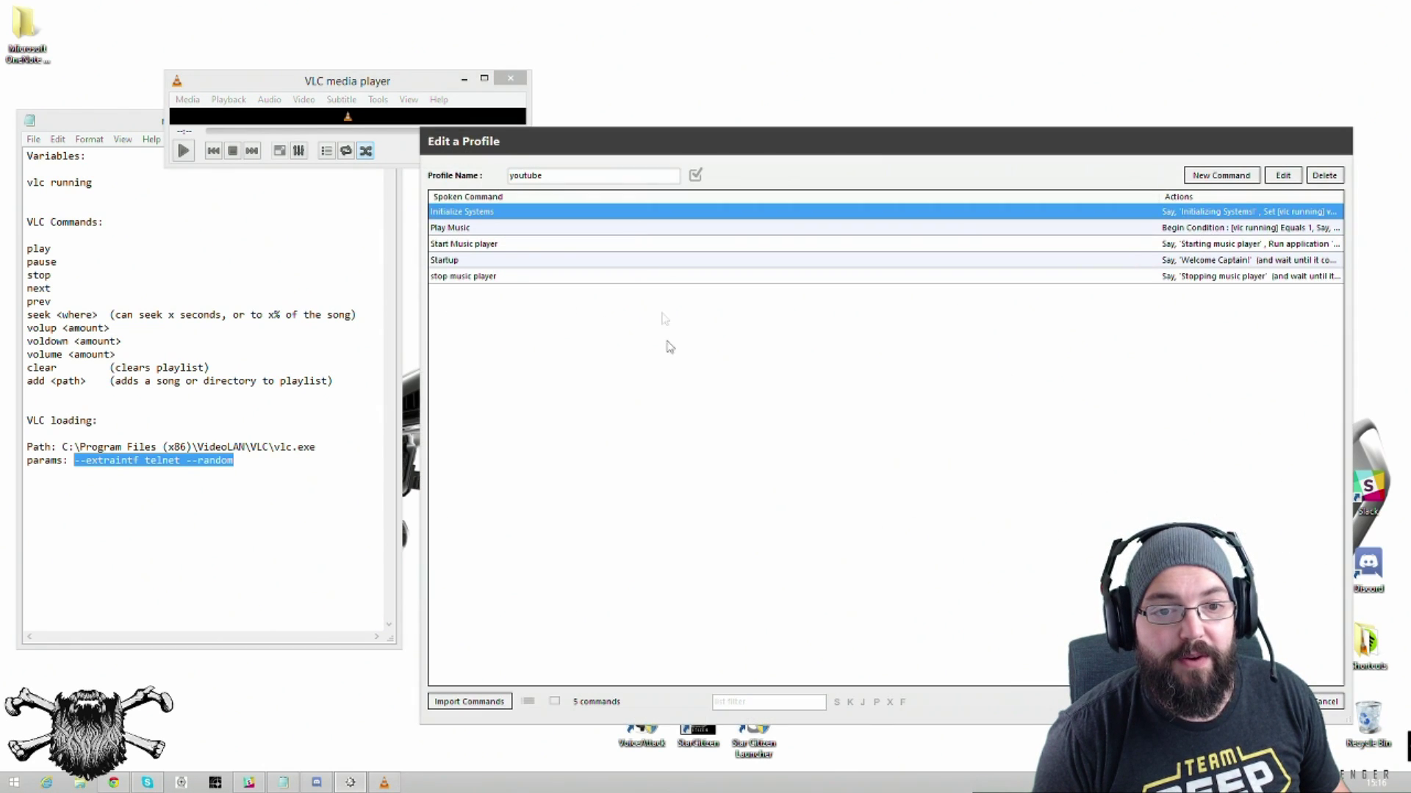
double_click(478, 213)
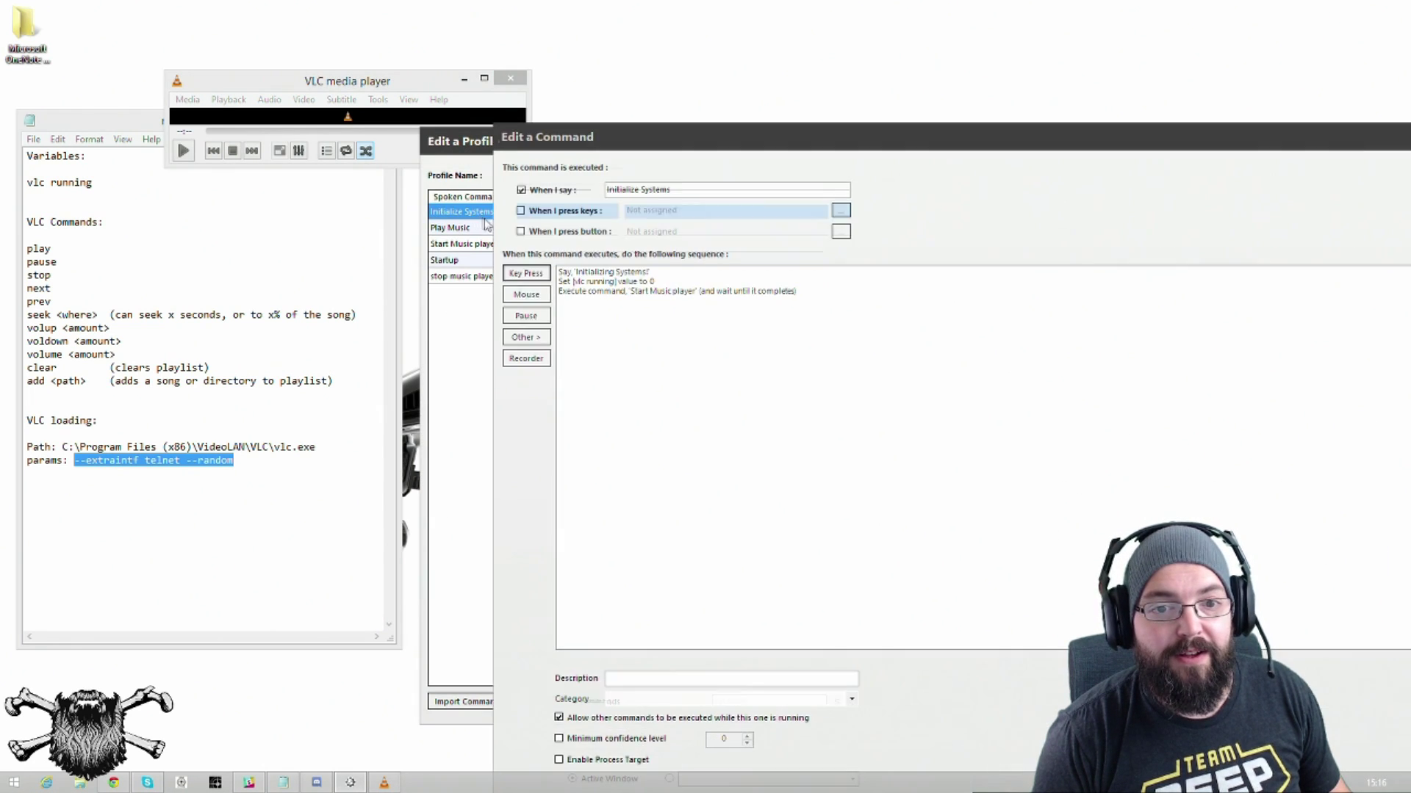
double_click(609, 272)
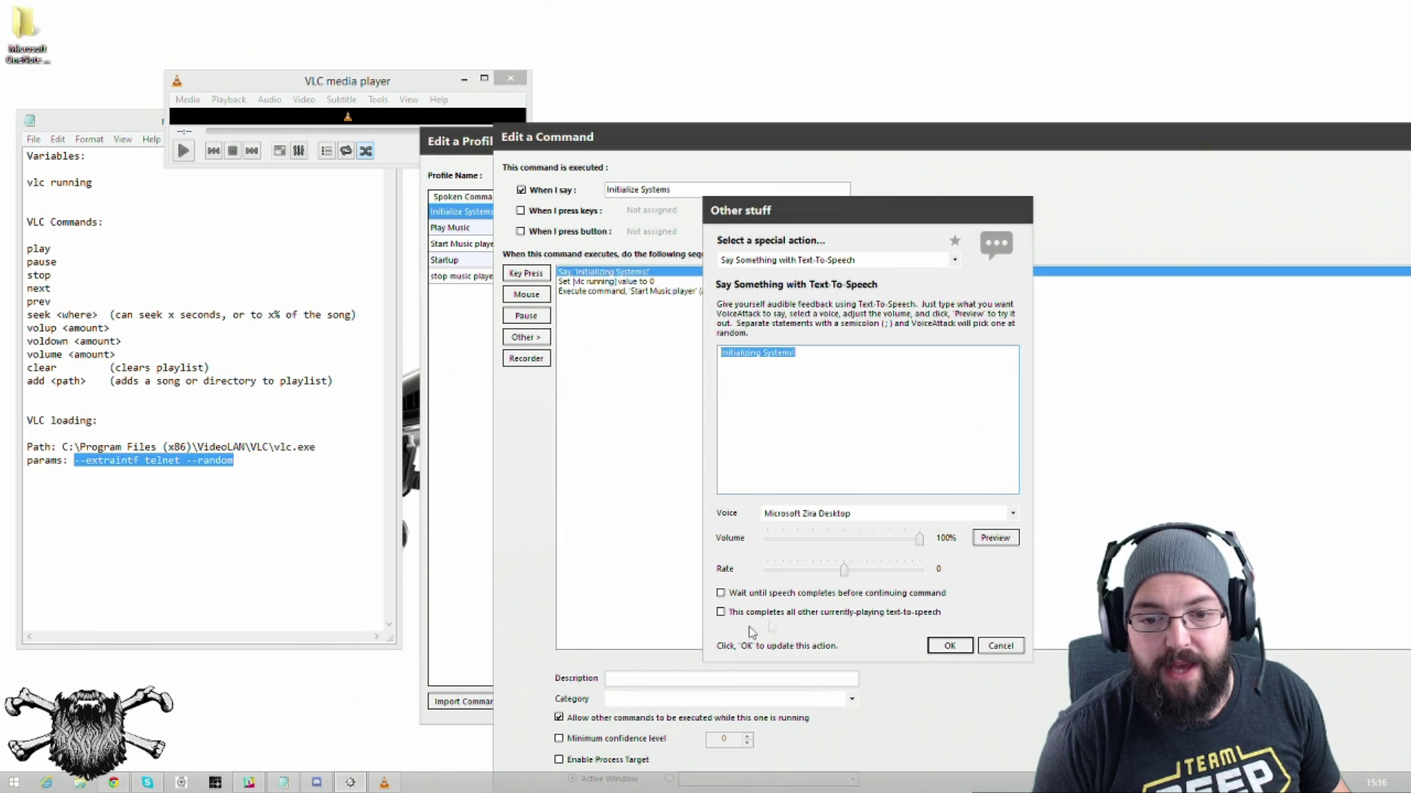
click(721, 594)
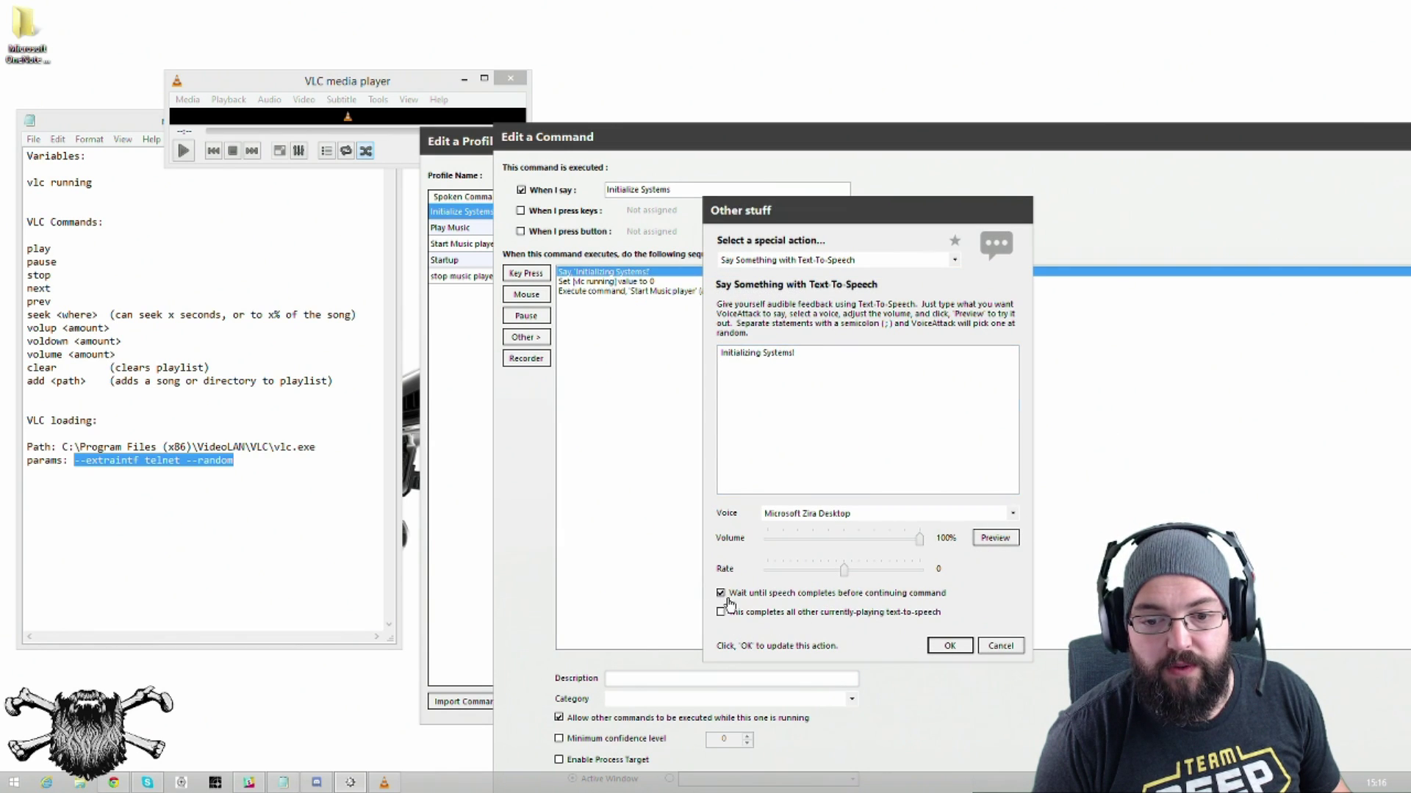
click(948, 646)
drag(899, 146, 340, 6)
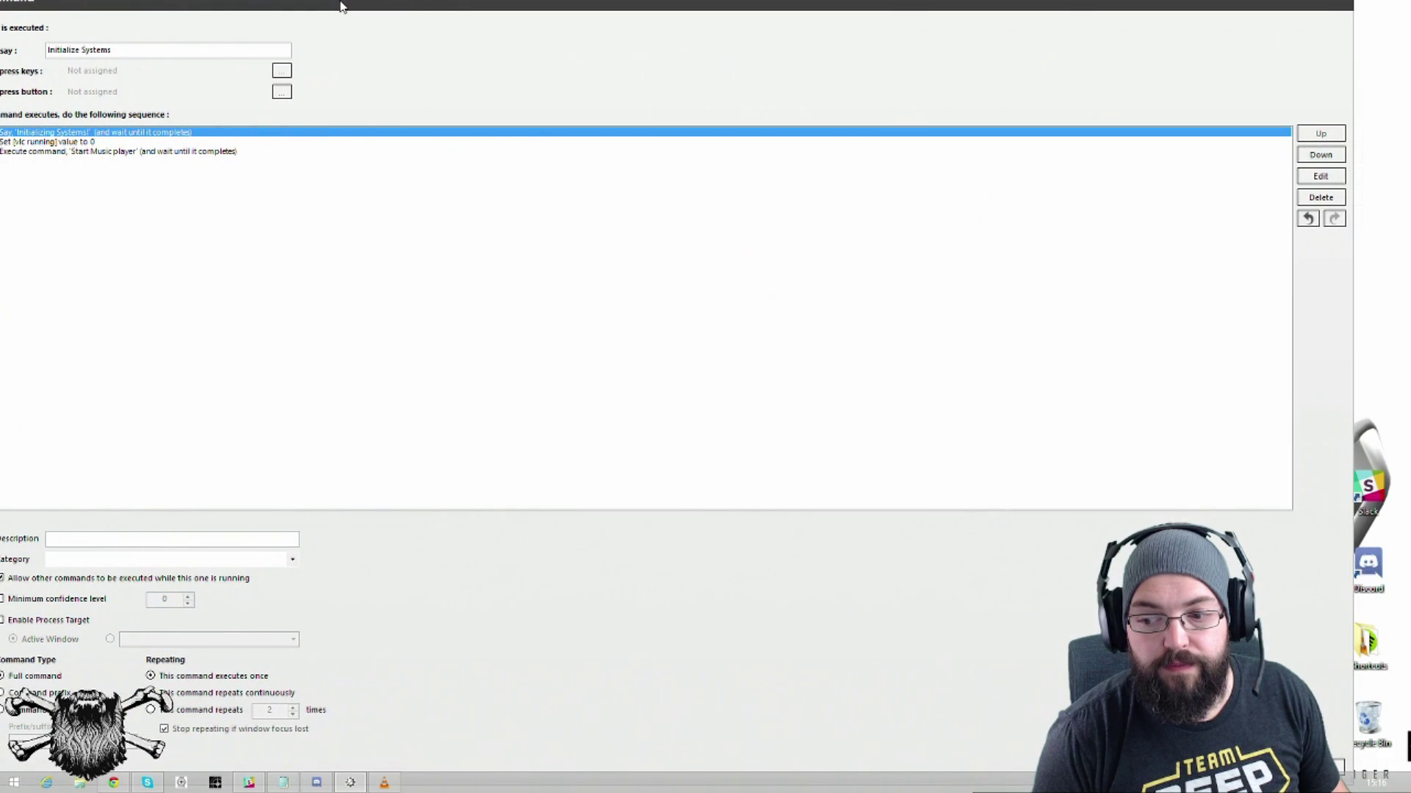
key(Return)
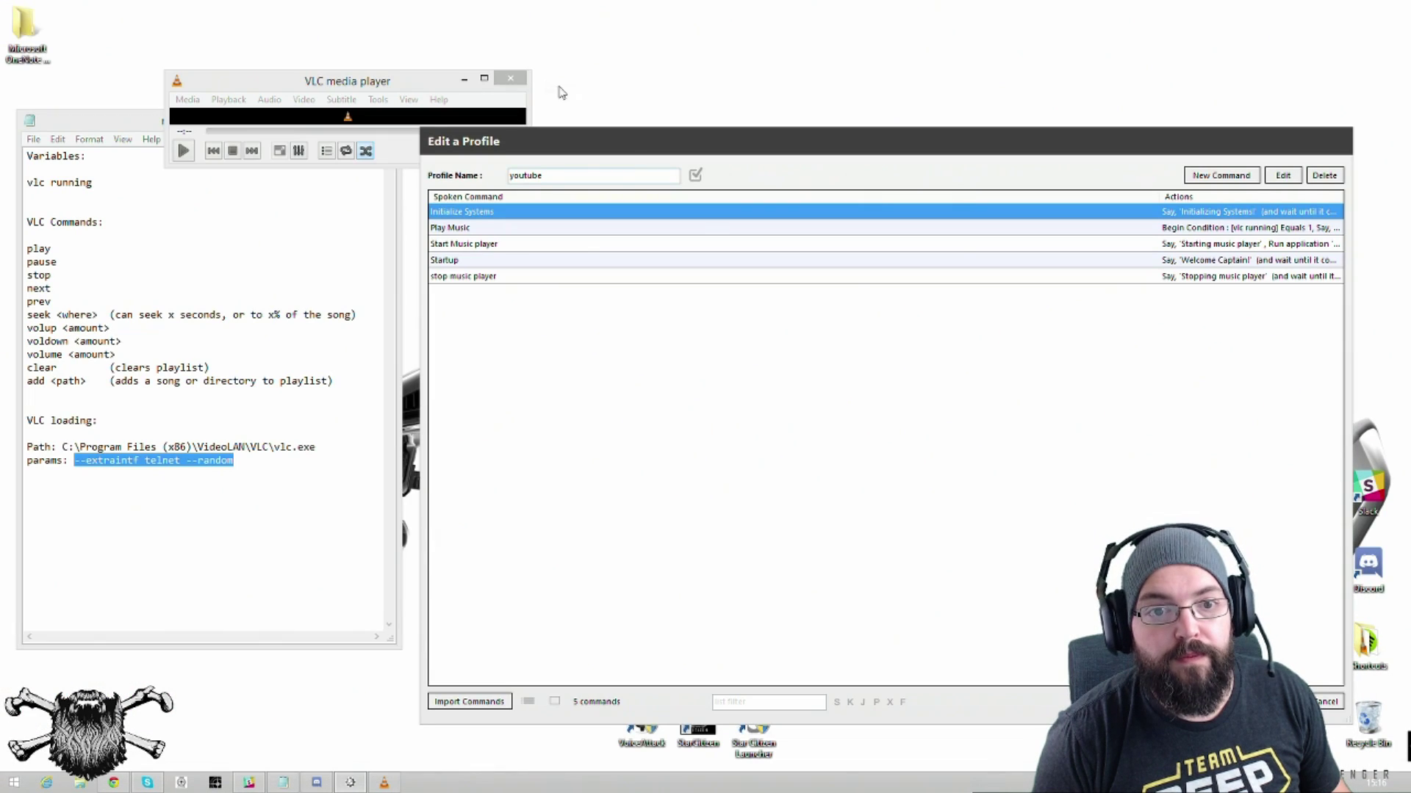
key(Return)
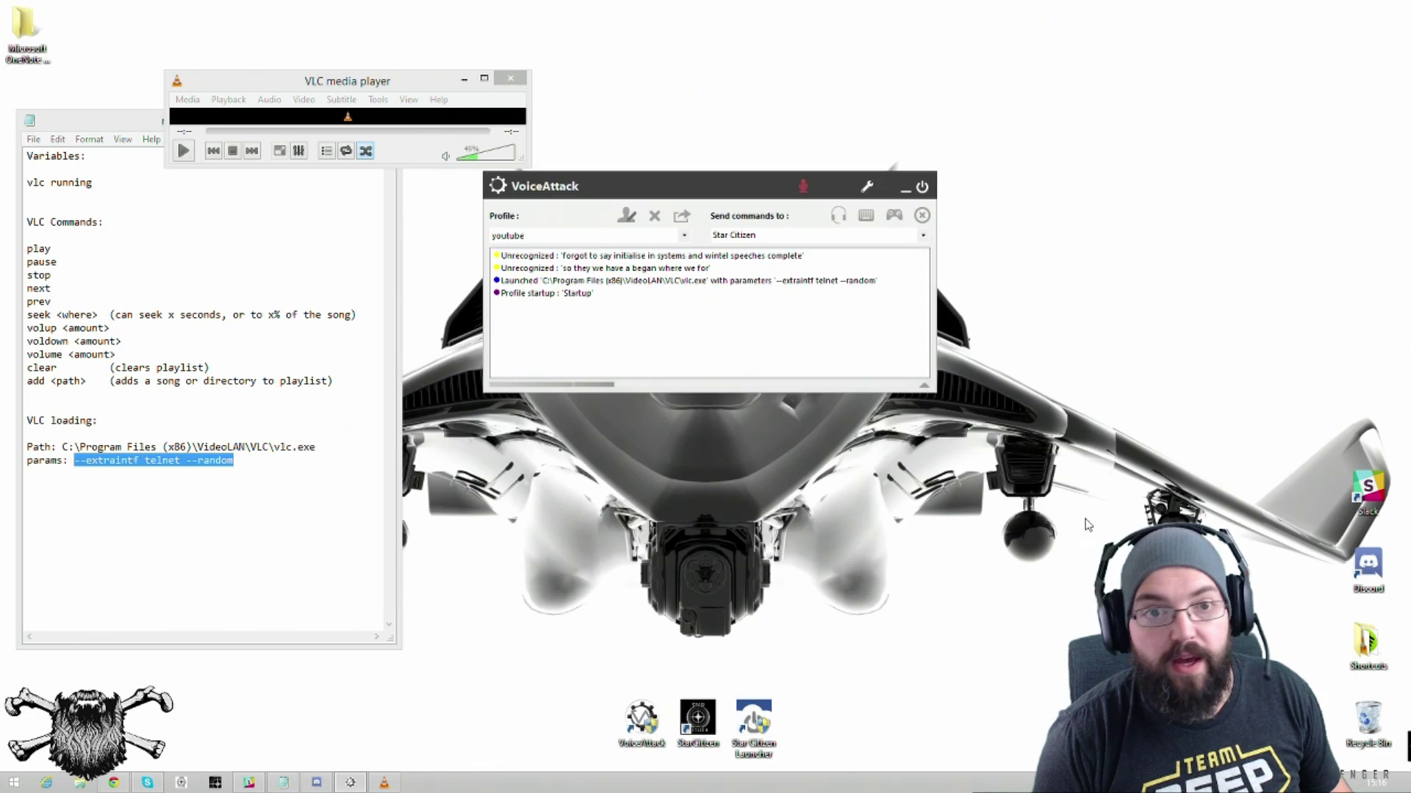
Step: Close VLC media player and retest the profile startup by switching to My Profile and back to youtube
click(508, 79)
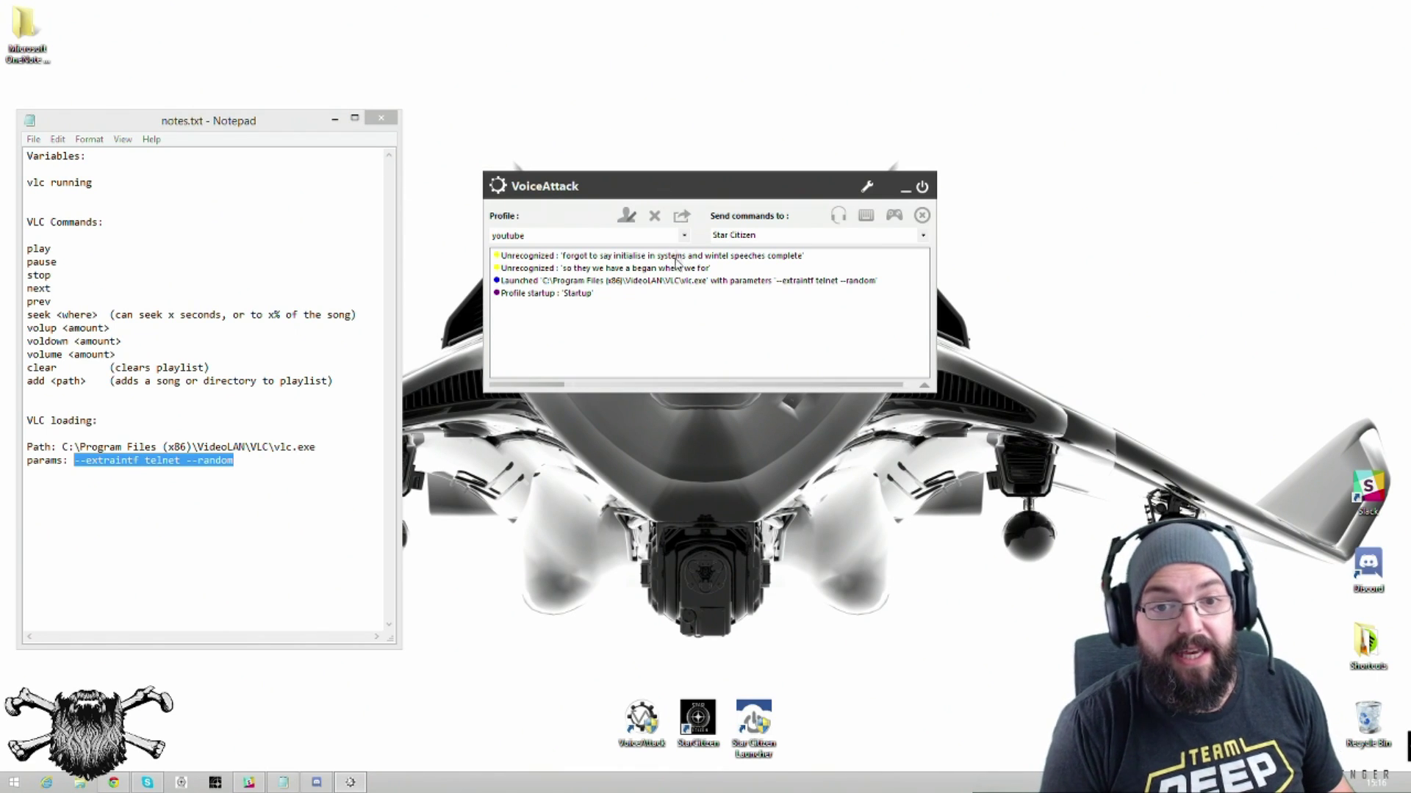
click(684, 236)
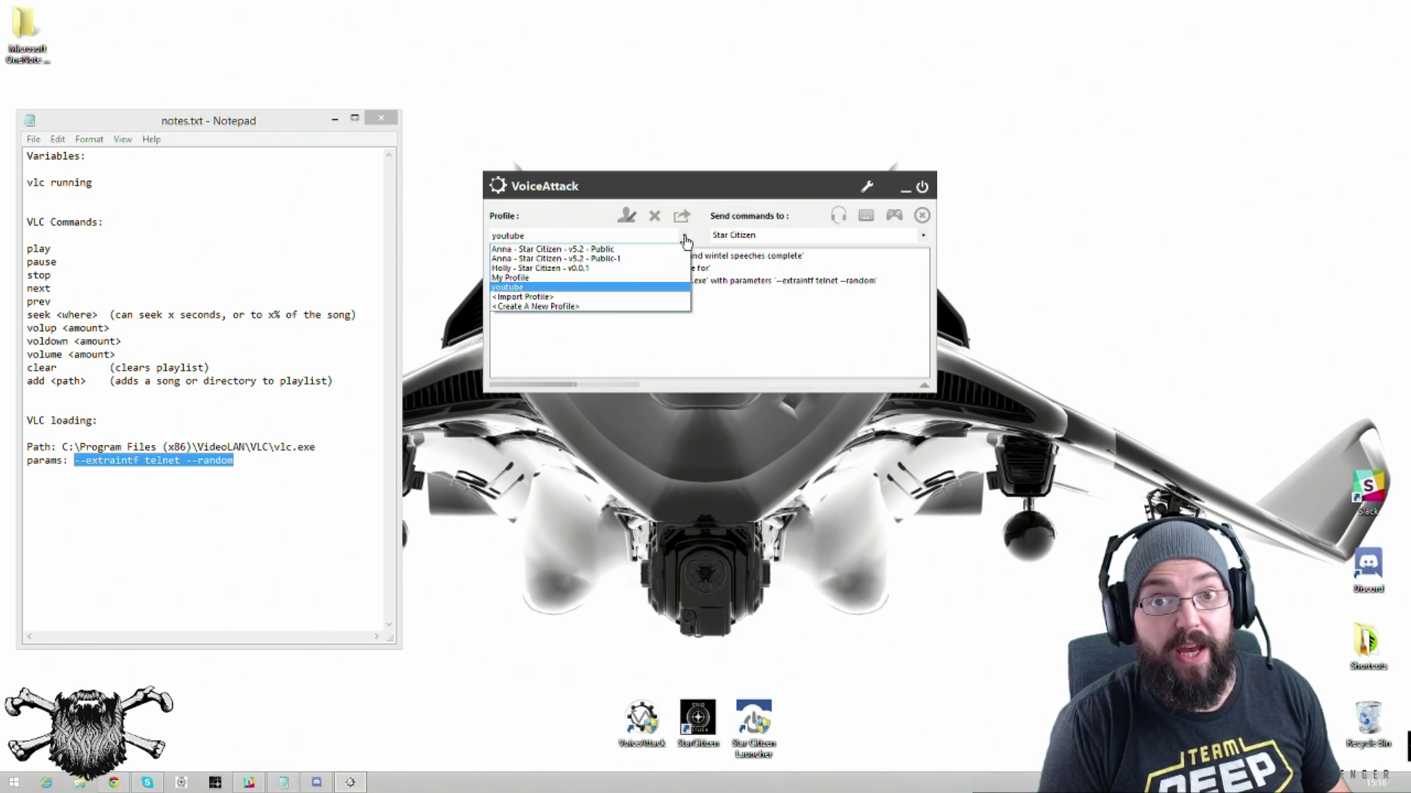
click(512, 278)
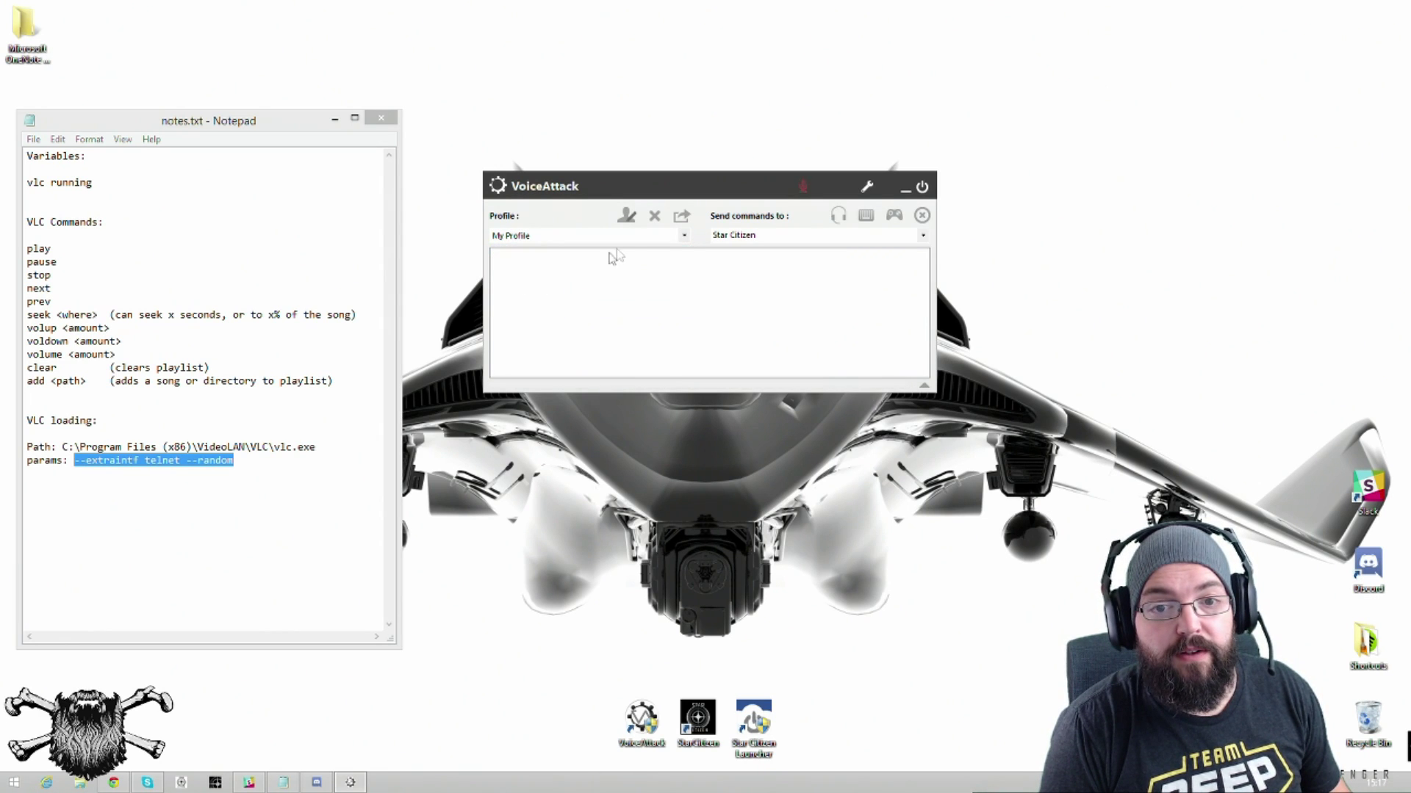
click(684, 236)
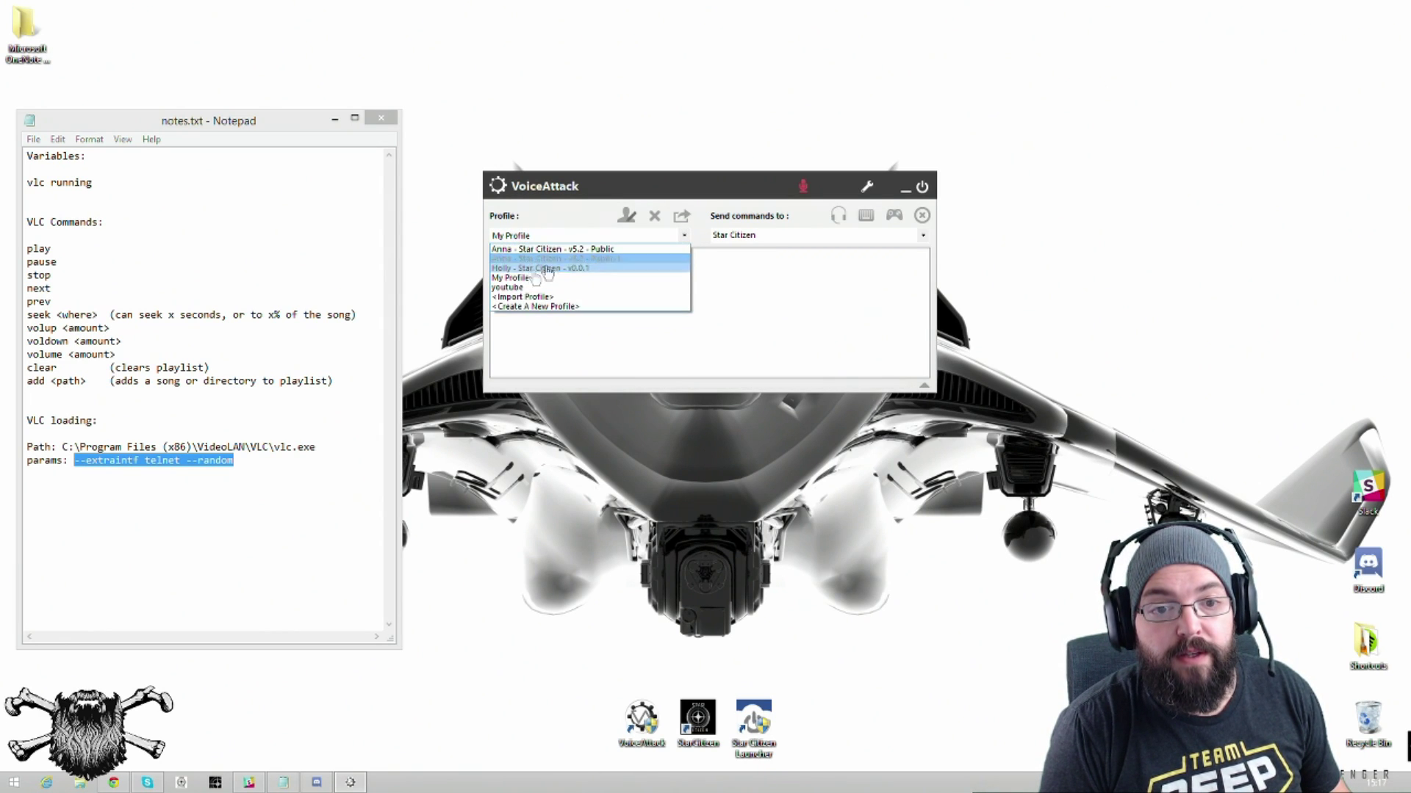
click(507, 287)
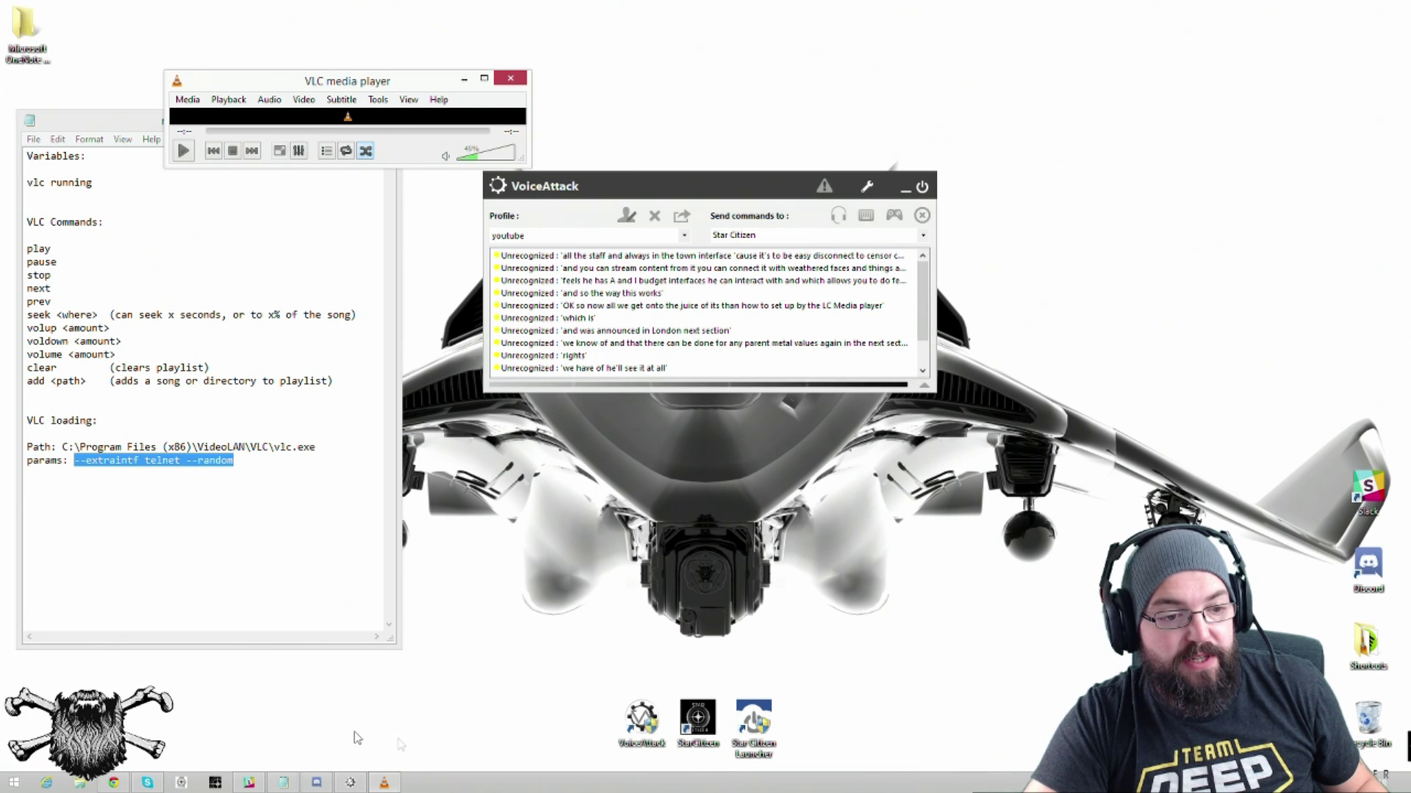
Step: Highlight the telnet parameter in the VLC loading notes and bring the VLC media player window forward
click(137, 463)
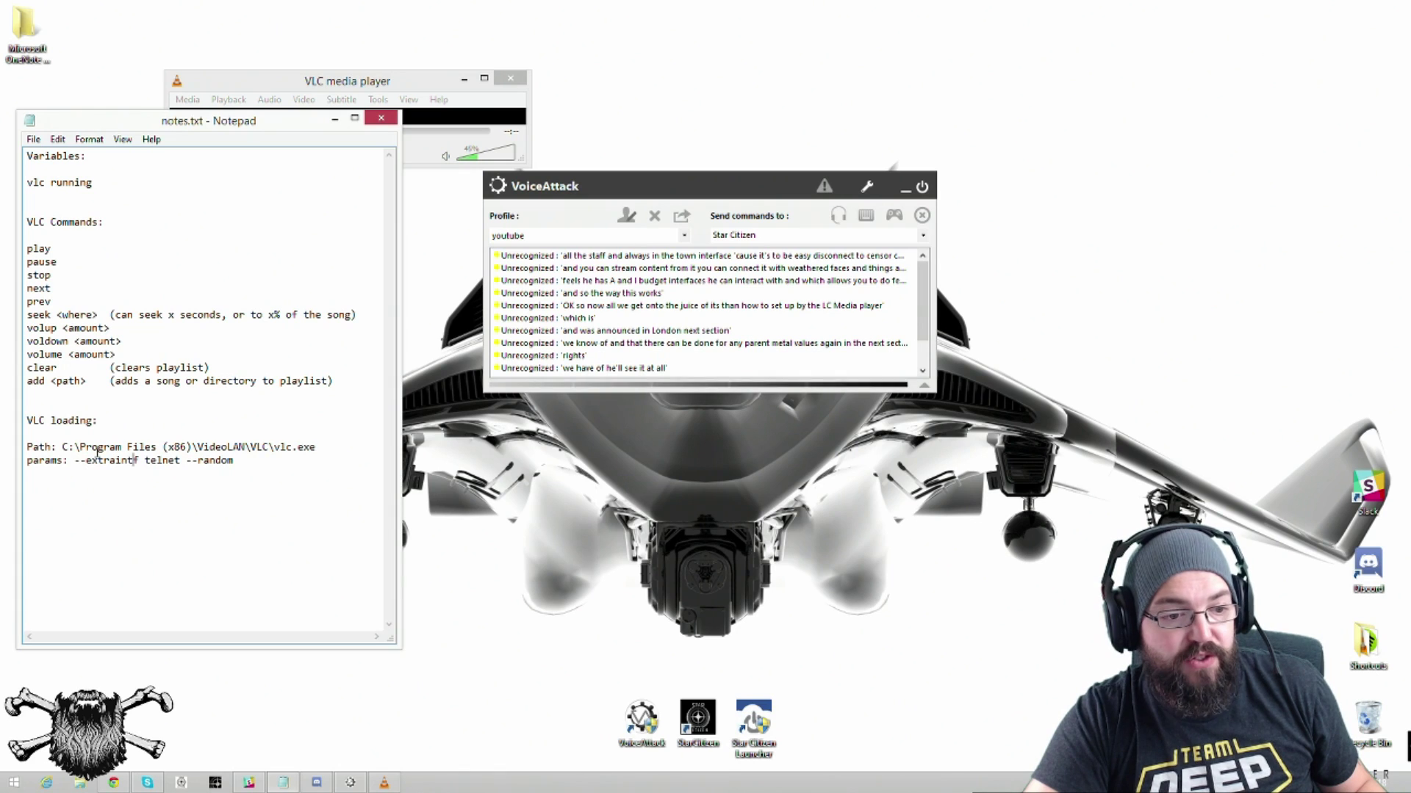
drag(115, 460, 180, 461)
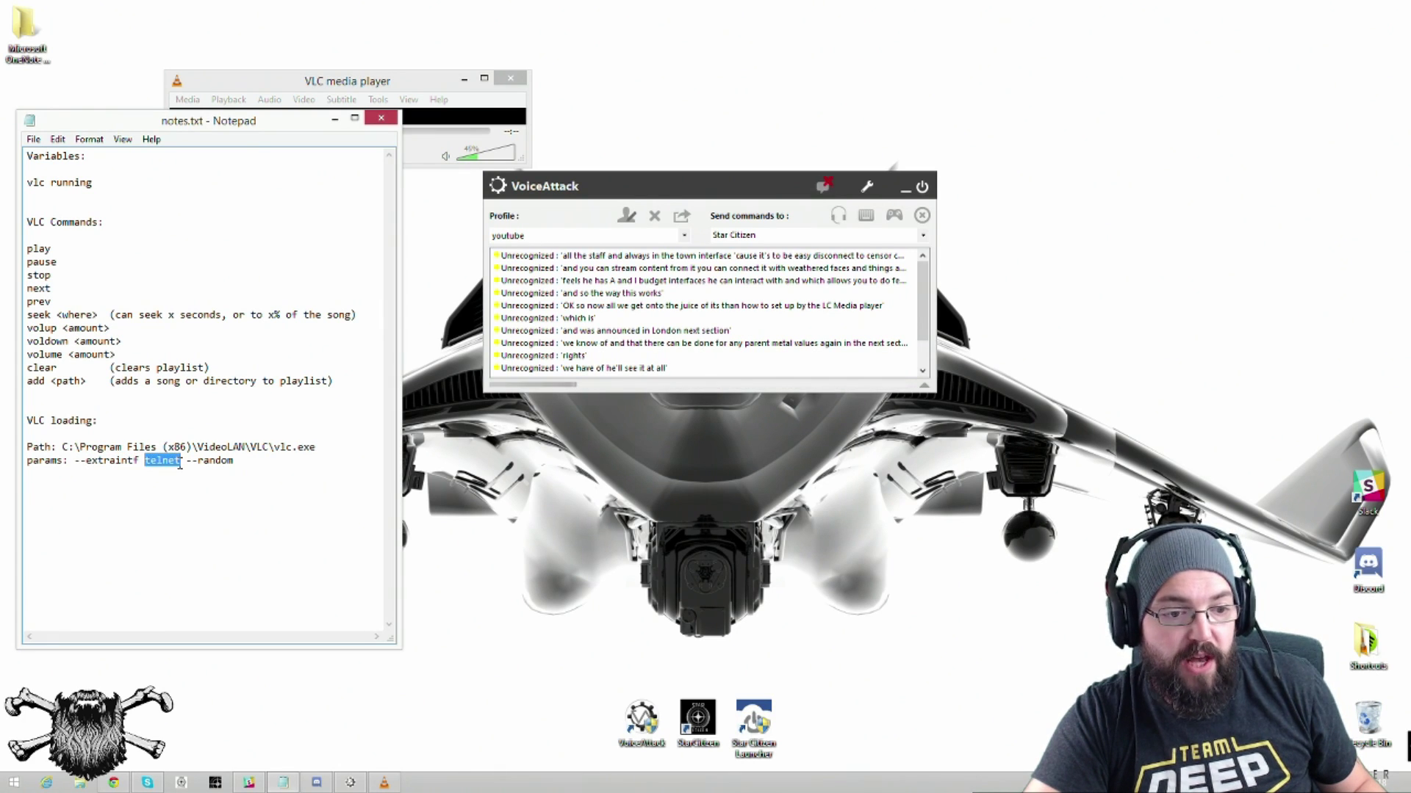
click(417, 82)
drag(418, 82, 428, 75)
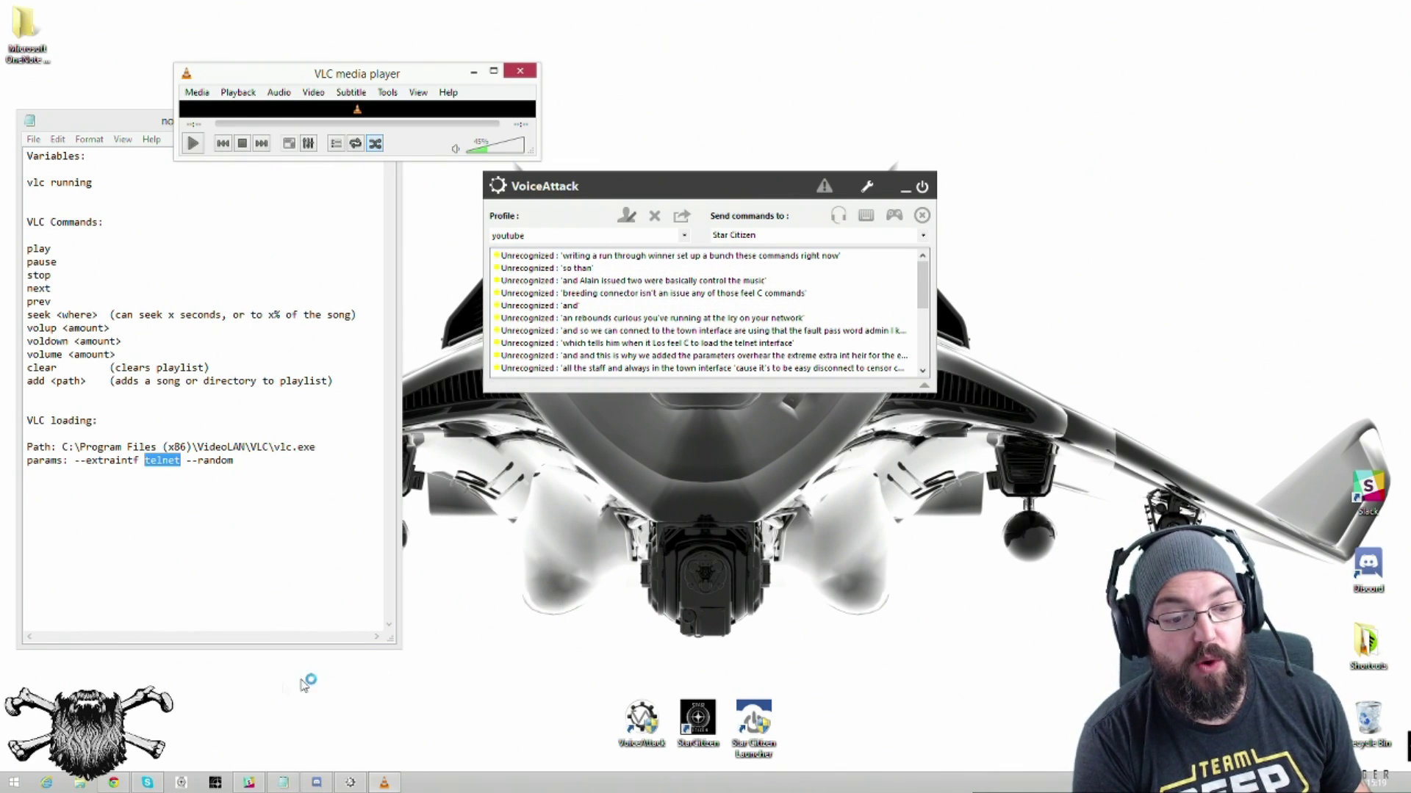
Step: Open vlc_command.py from the Documents folder for editing, close the folder window and place the script beside the notes
click(79, 783)
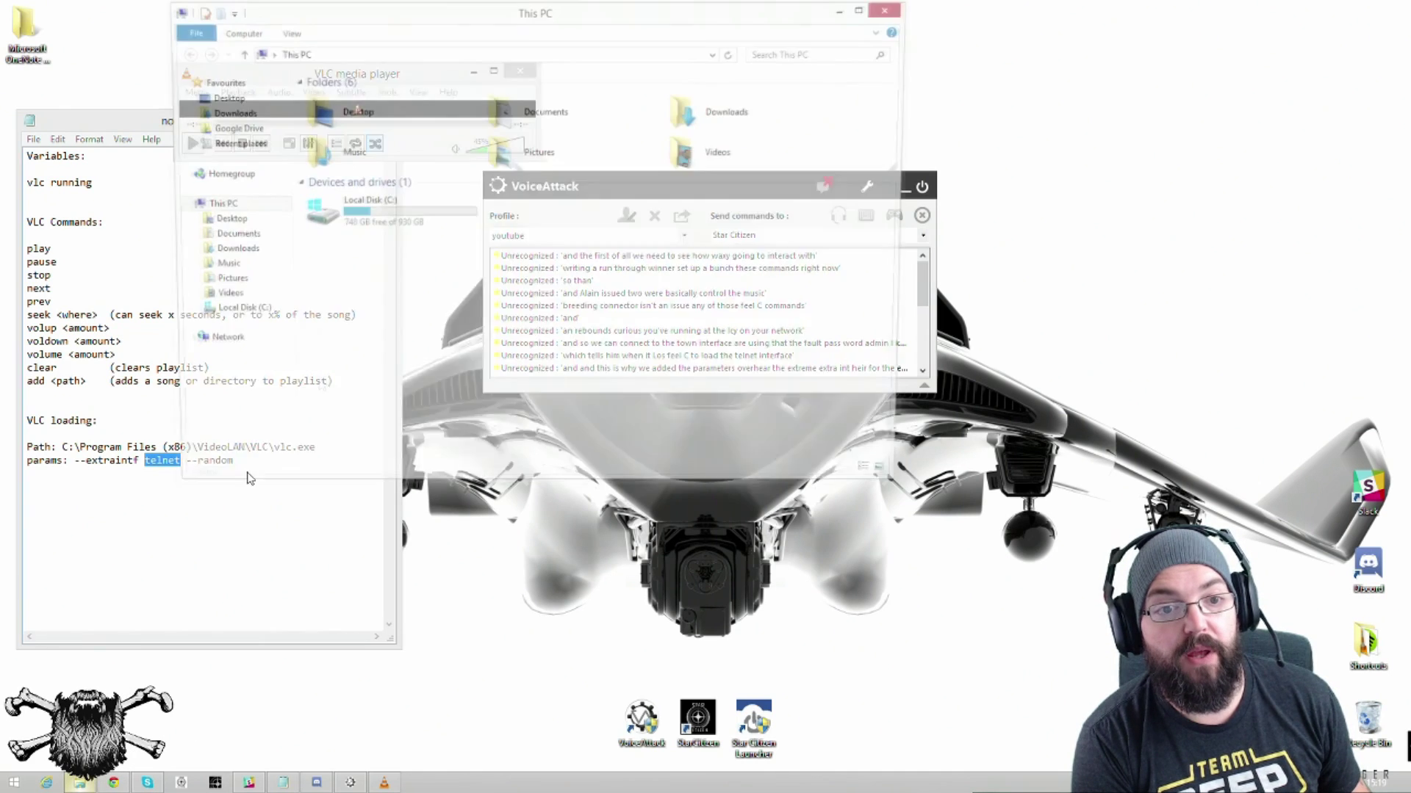
click(227, 237)
click(326, 286)
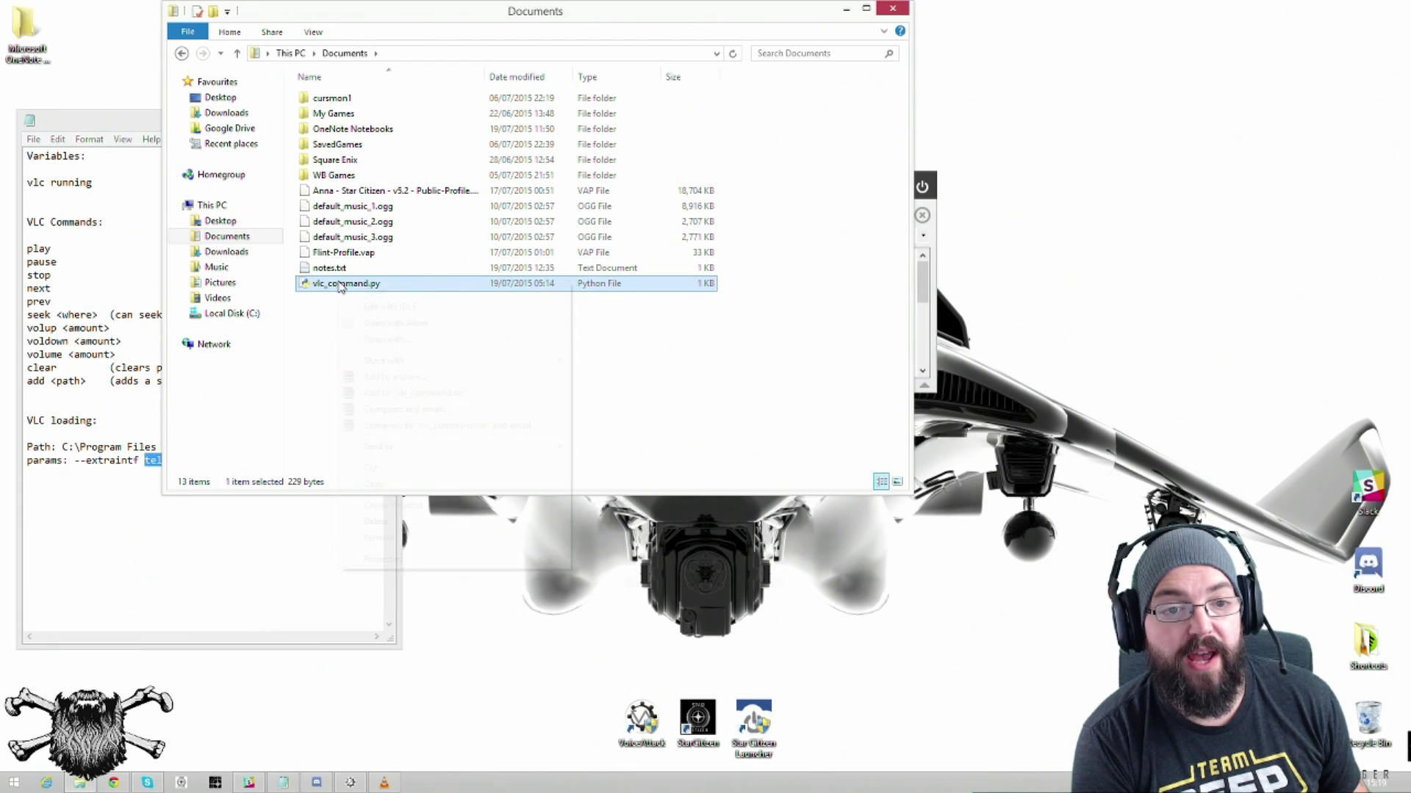
right_click(336, 284)
click(397, 309)
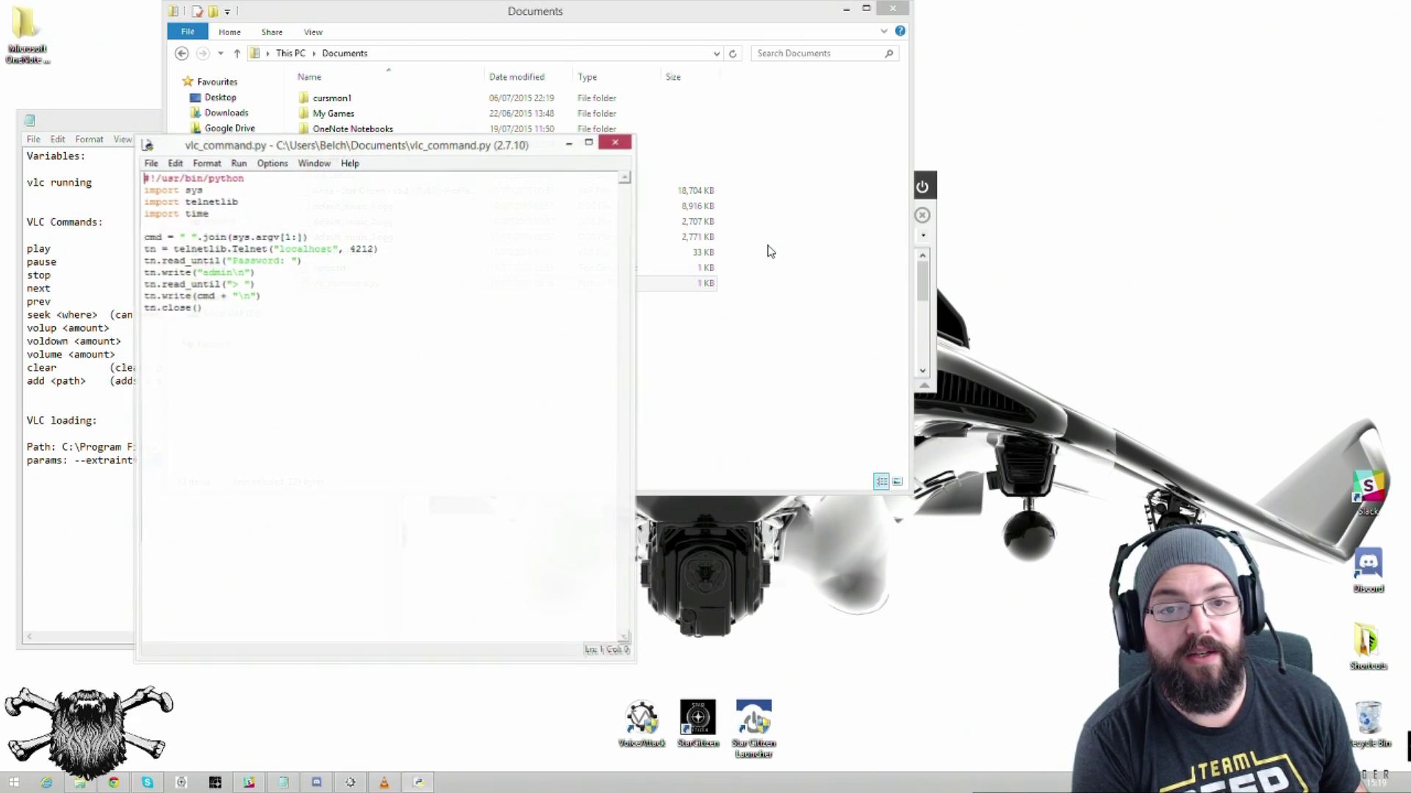
drag(441, 145, 952, 168)
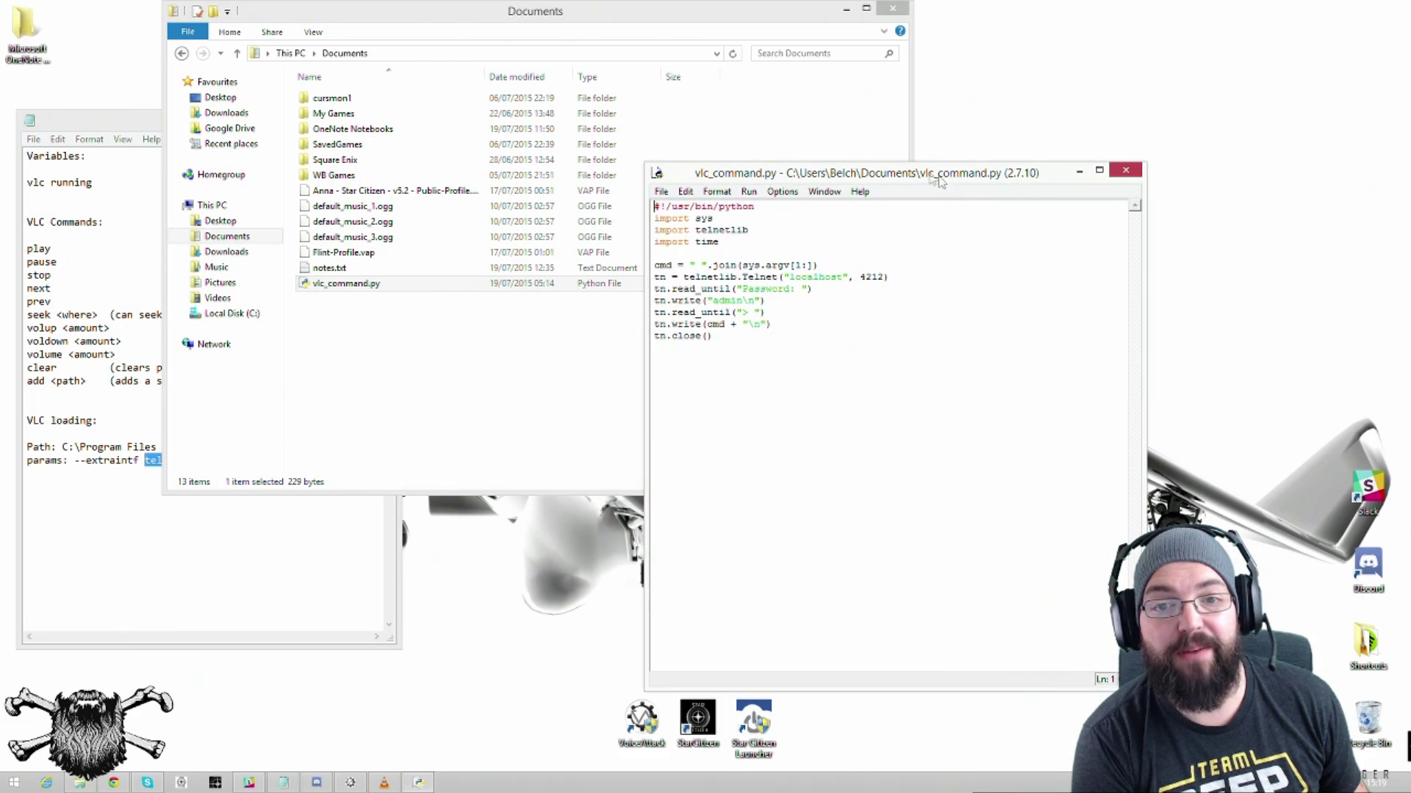
click(893, 8)
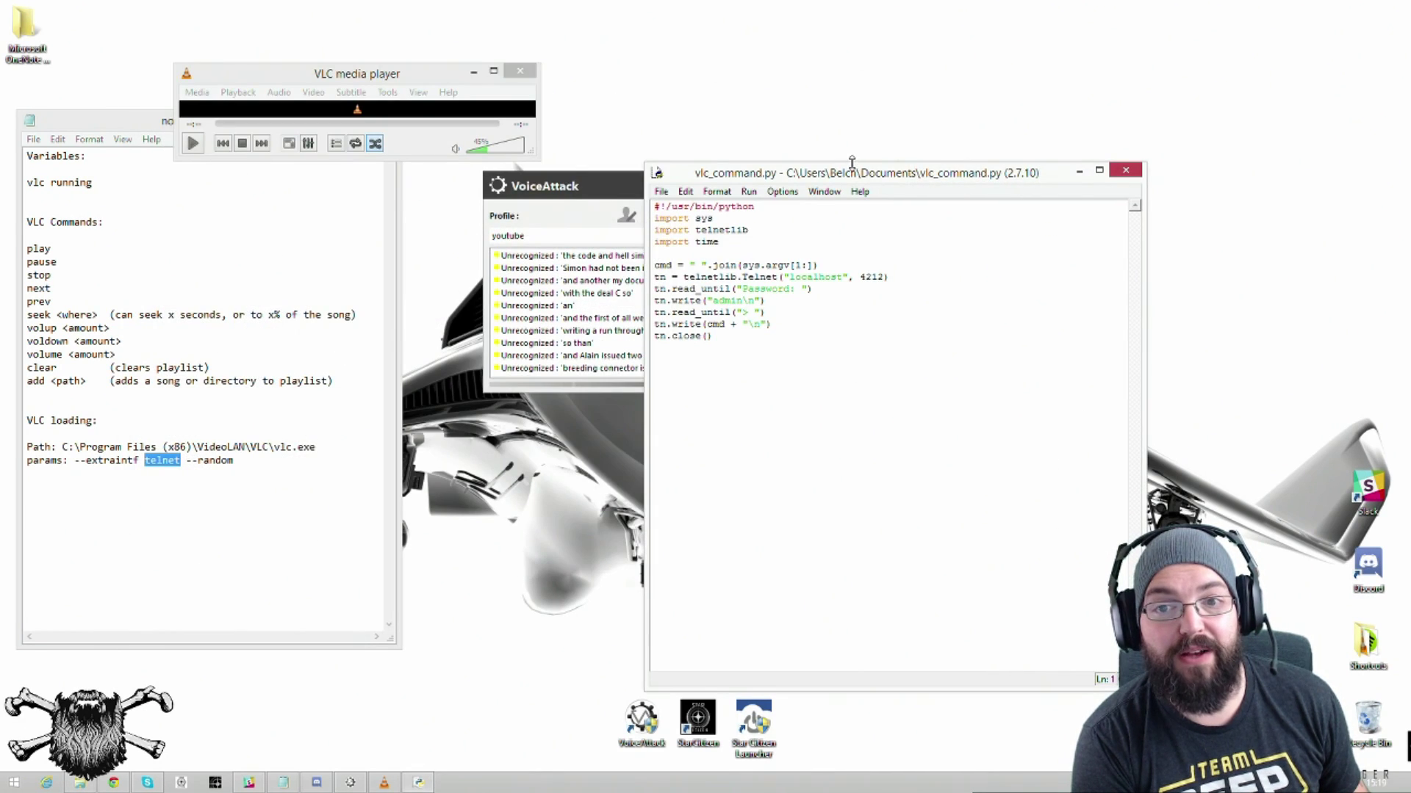
drag(868, 175, 919, 87)
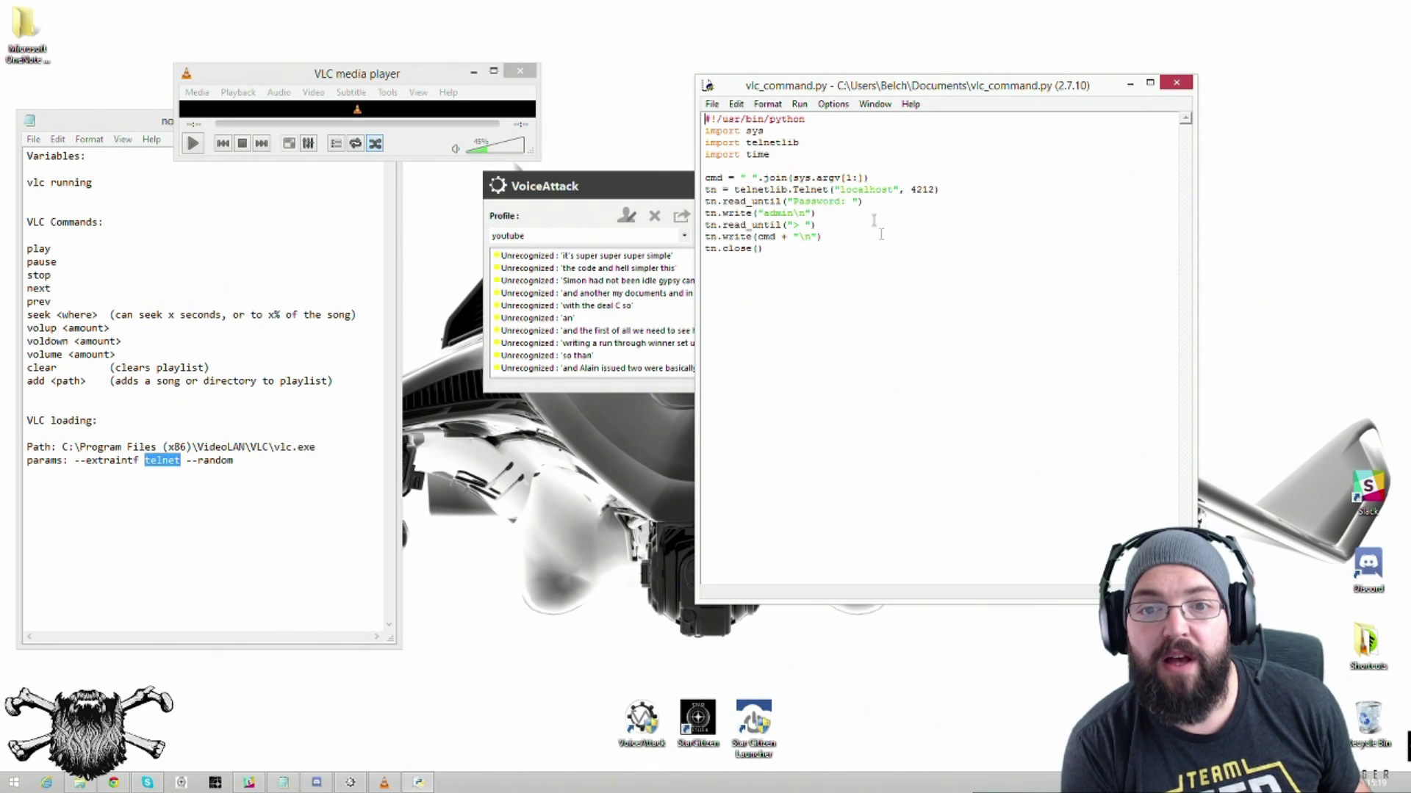
Step: Delete the "import time" line from vlc_command.py and save the script
drag(771, 155, 704, 117)
drag(773, 155, 702, 169)
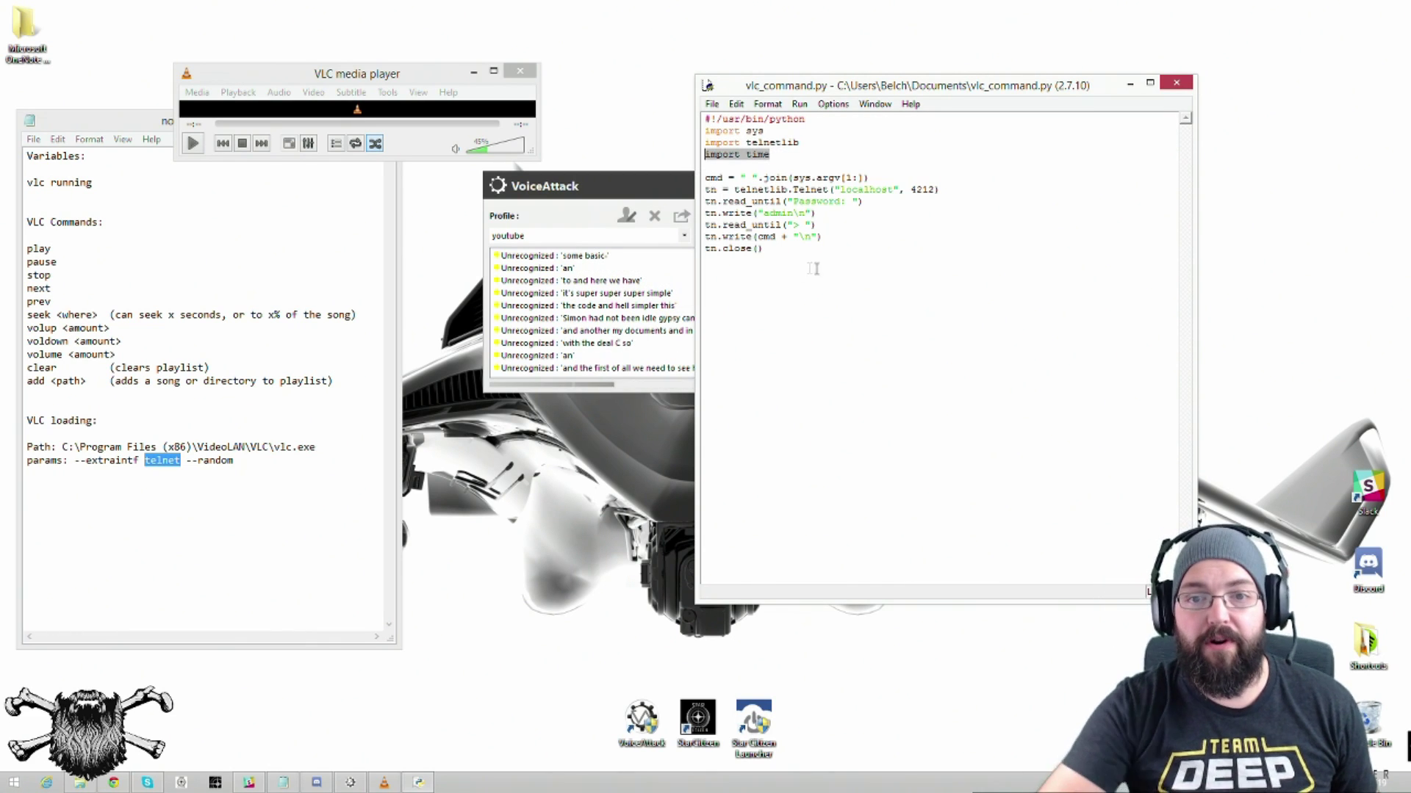
key(BackSpace)
key(BackSpace)
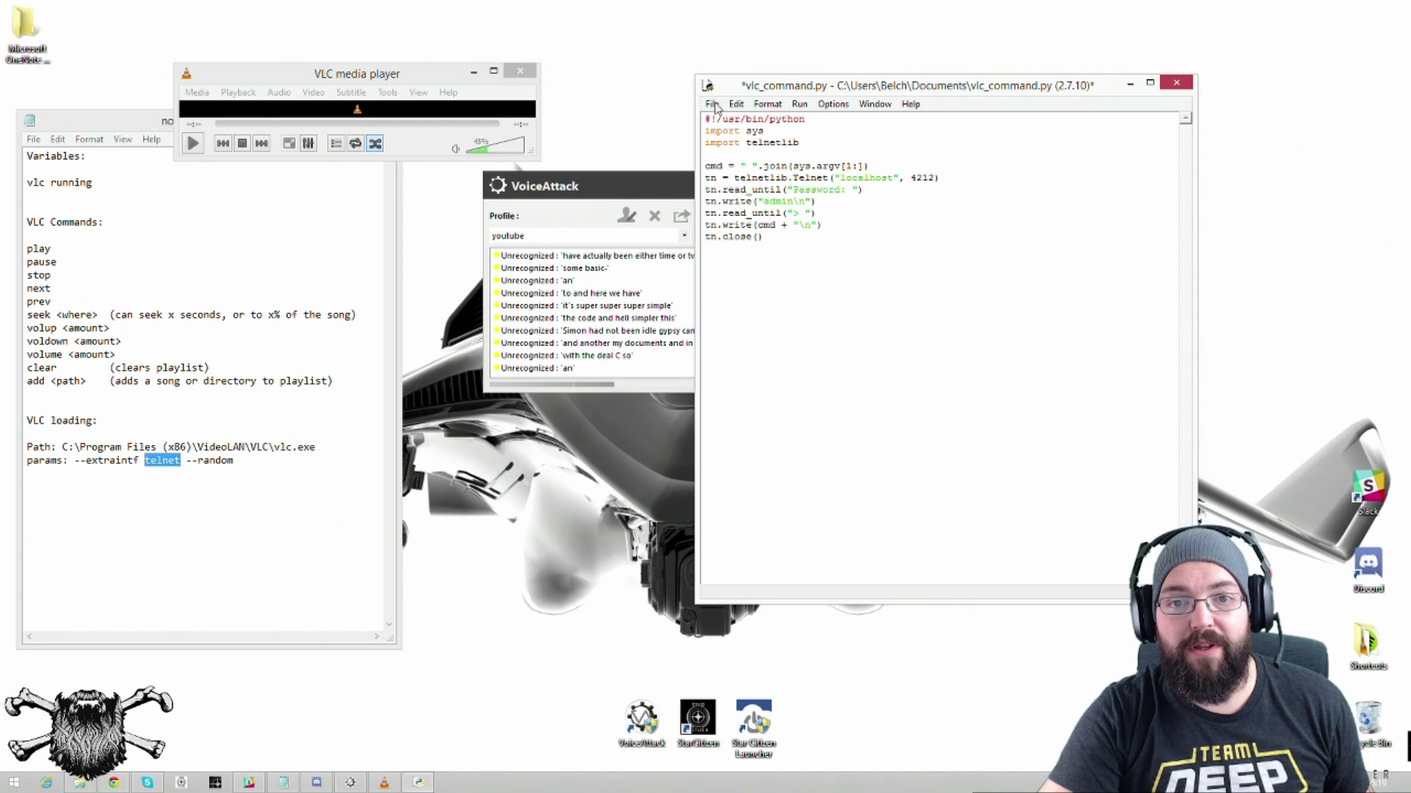
click(712, 104)
click(746, 224)
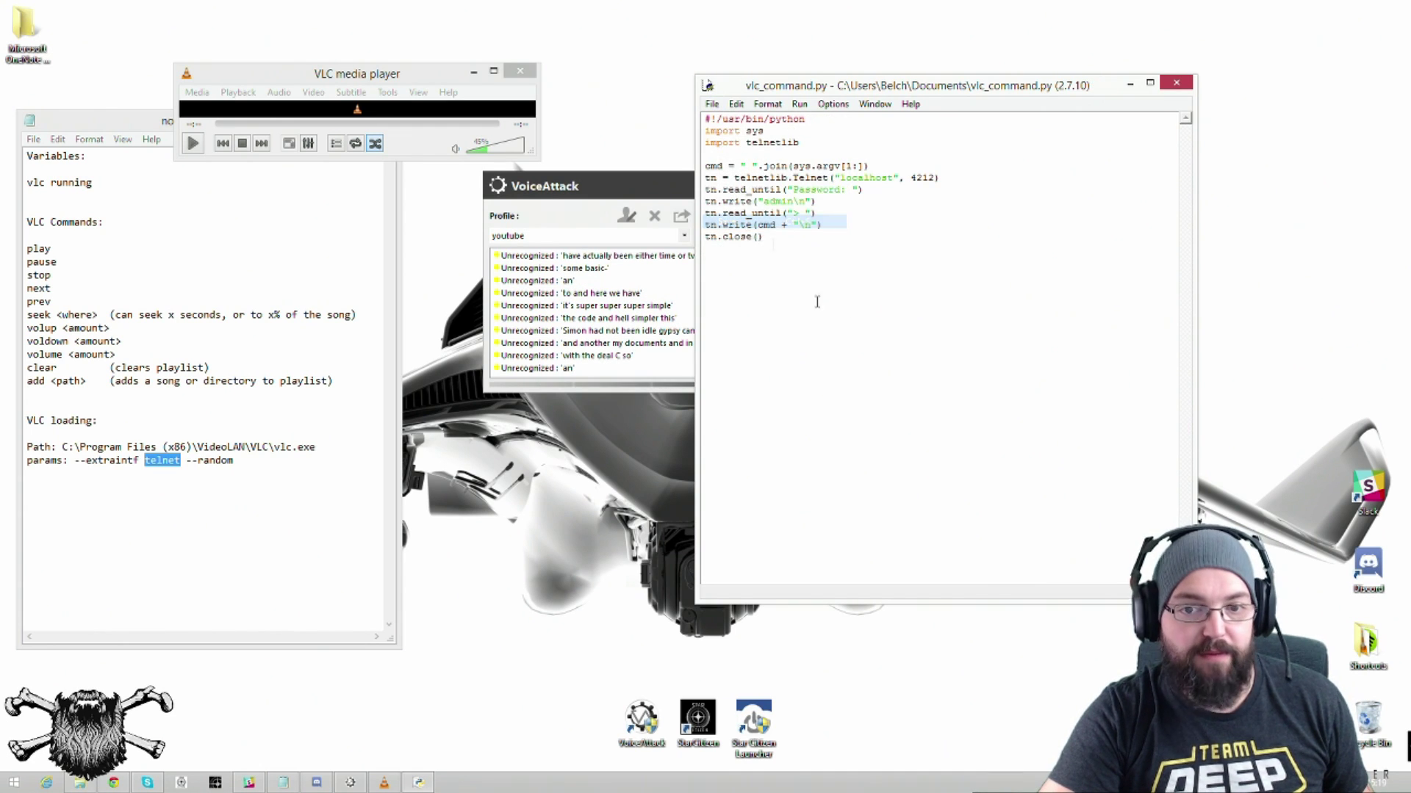
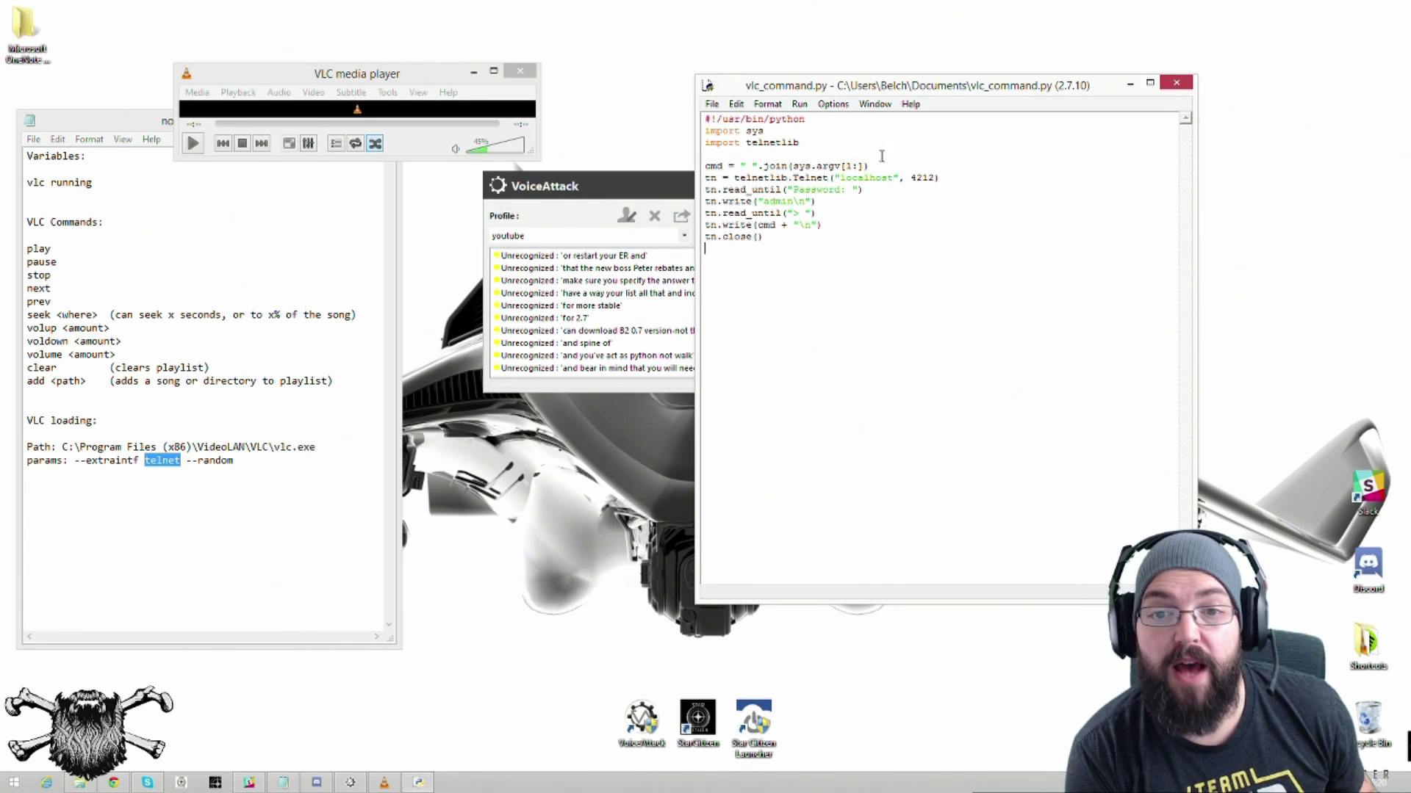
Step: Highlight the script's cmd line and add the example "vlc_command.py volup 10" below the VLC loading parameters in notes.txt
drag(869, 166, 691, 163)
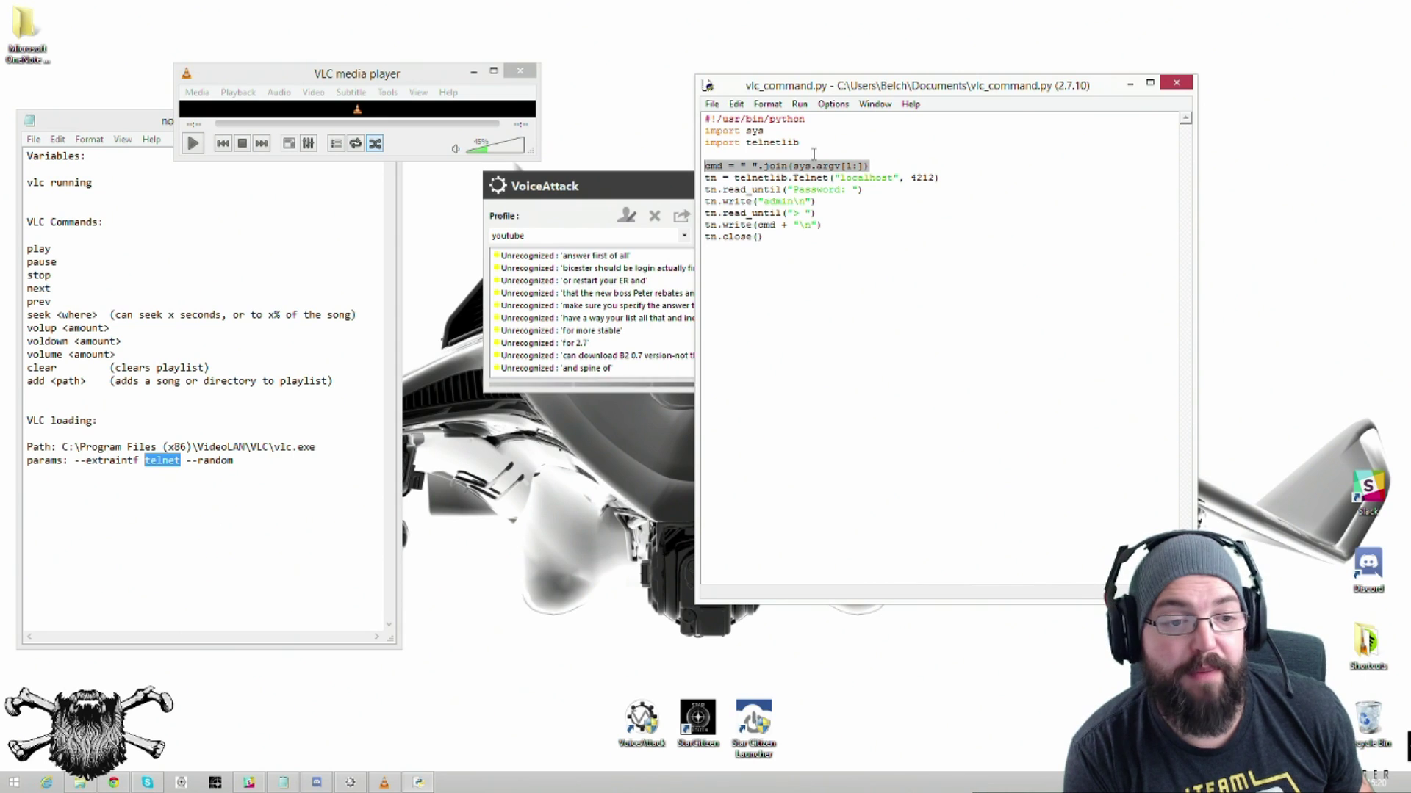
click(369, 536)
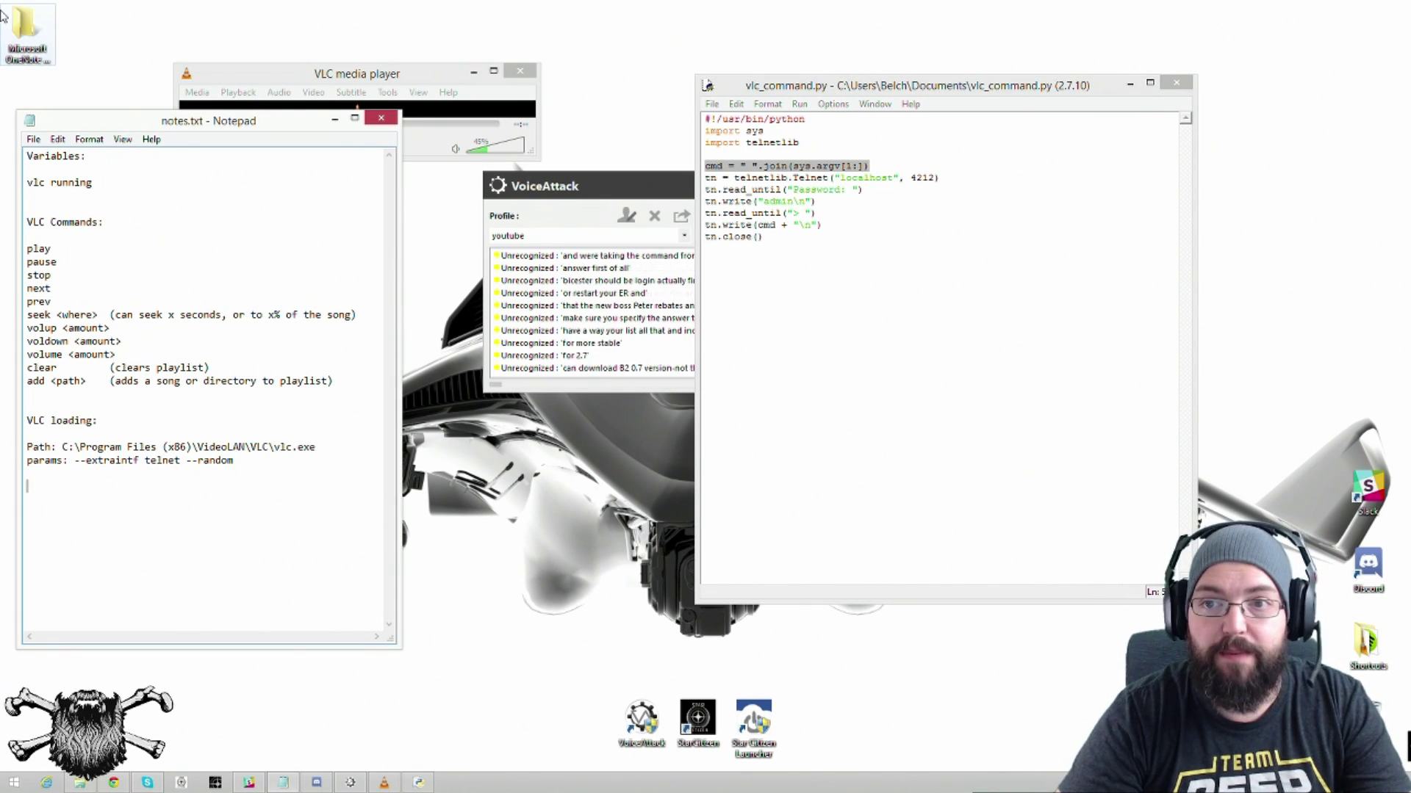
key(BackSpace)
key(BackSpace)
text(c_command.py)
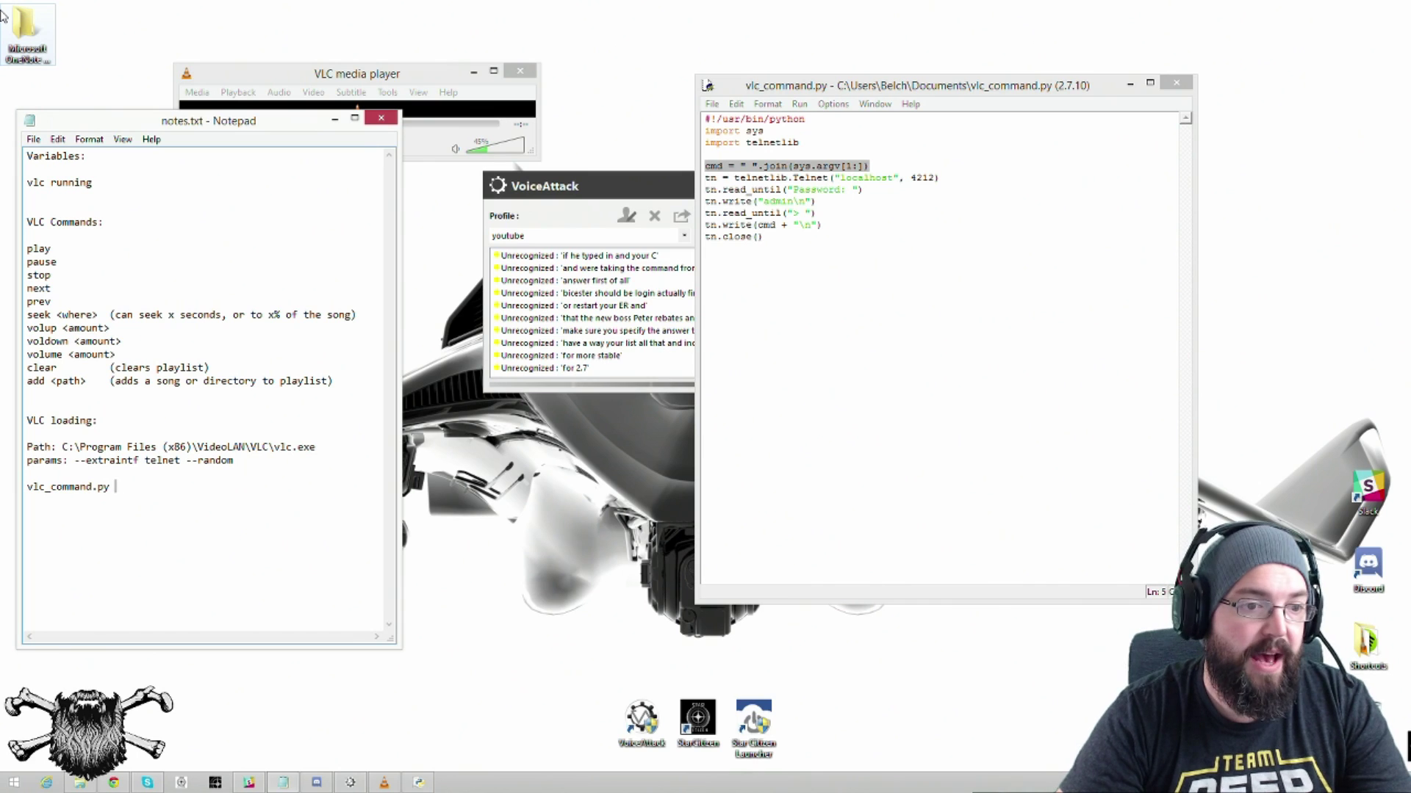
text( volup)
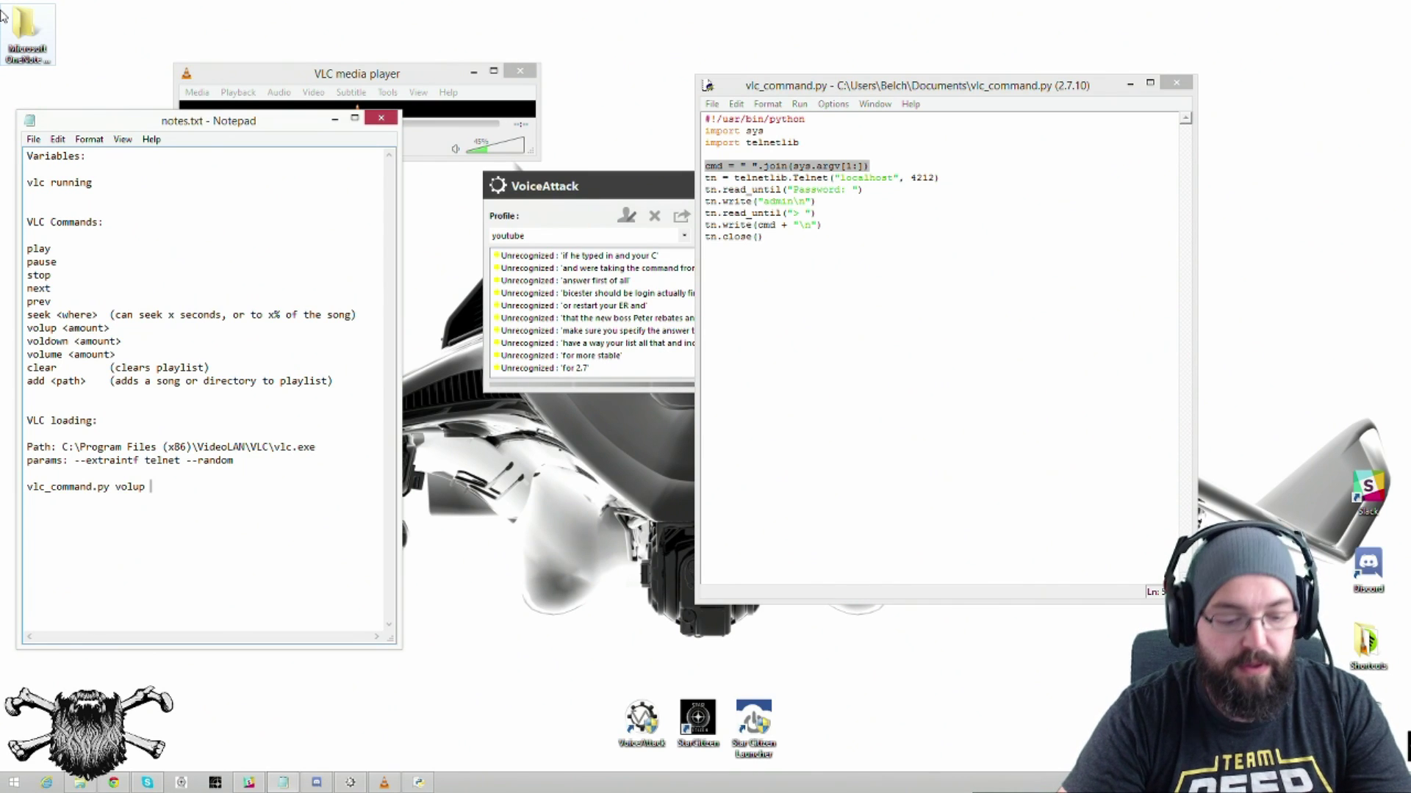
text( 10)
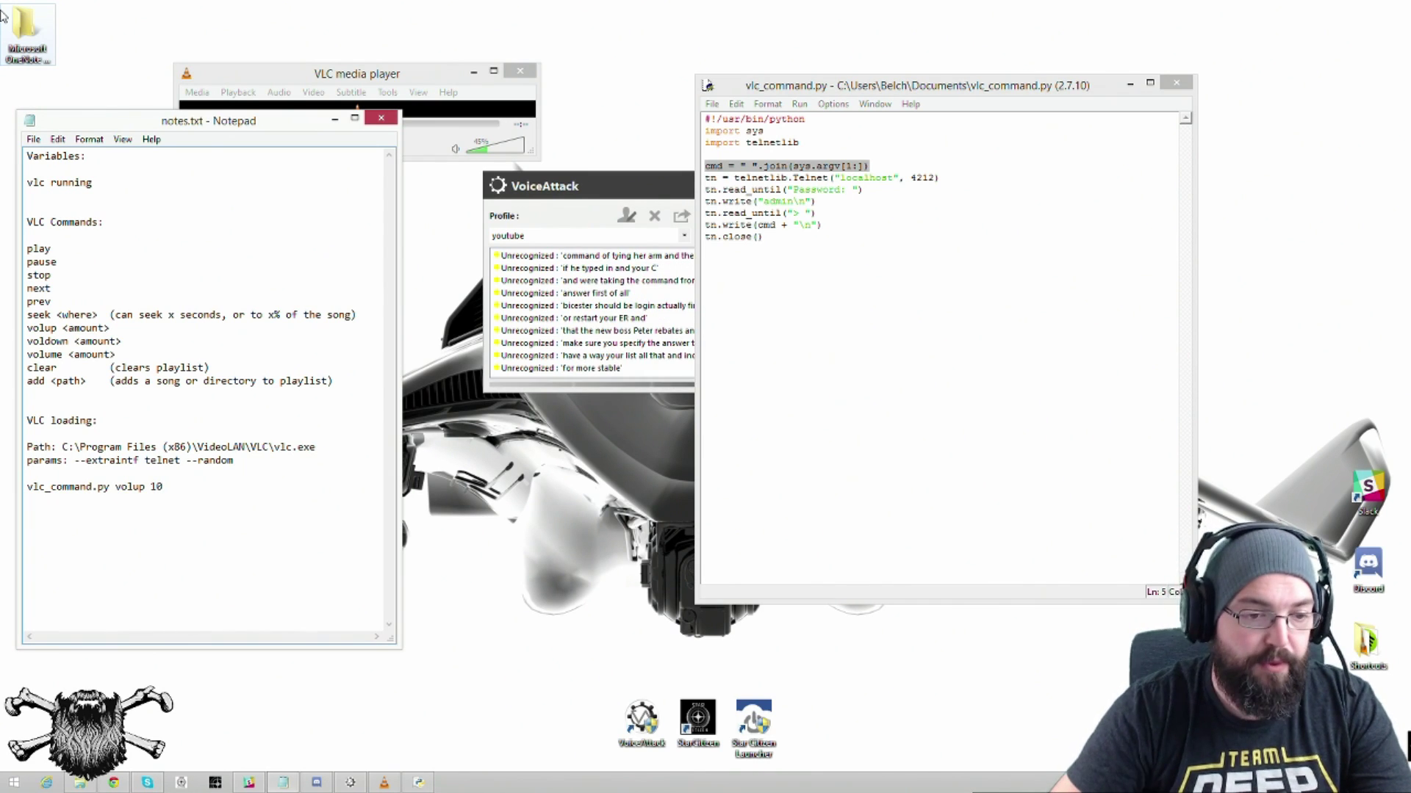
Step: Highlight the "volup 10" arguments in the example command in notes.txt
key(shift+Left)
key(shift+Left)
key(shift+Left)
key(shift+Left)
key(shift+Left)
key(shift+Left)
key(shift+Left)
key(shift+Left)
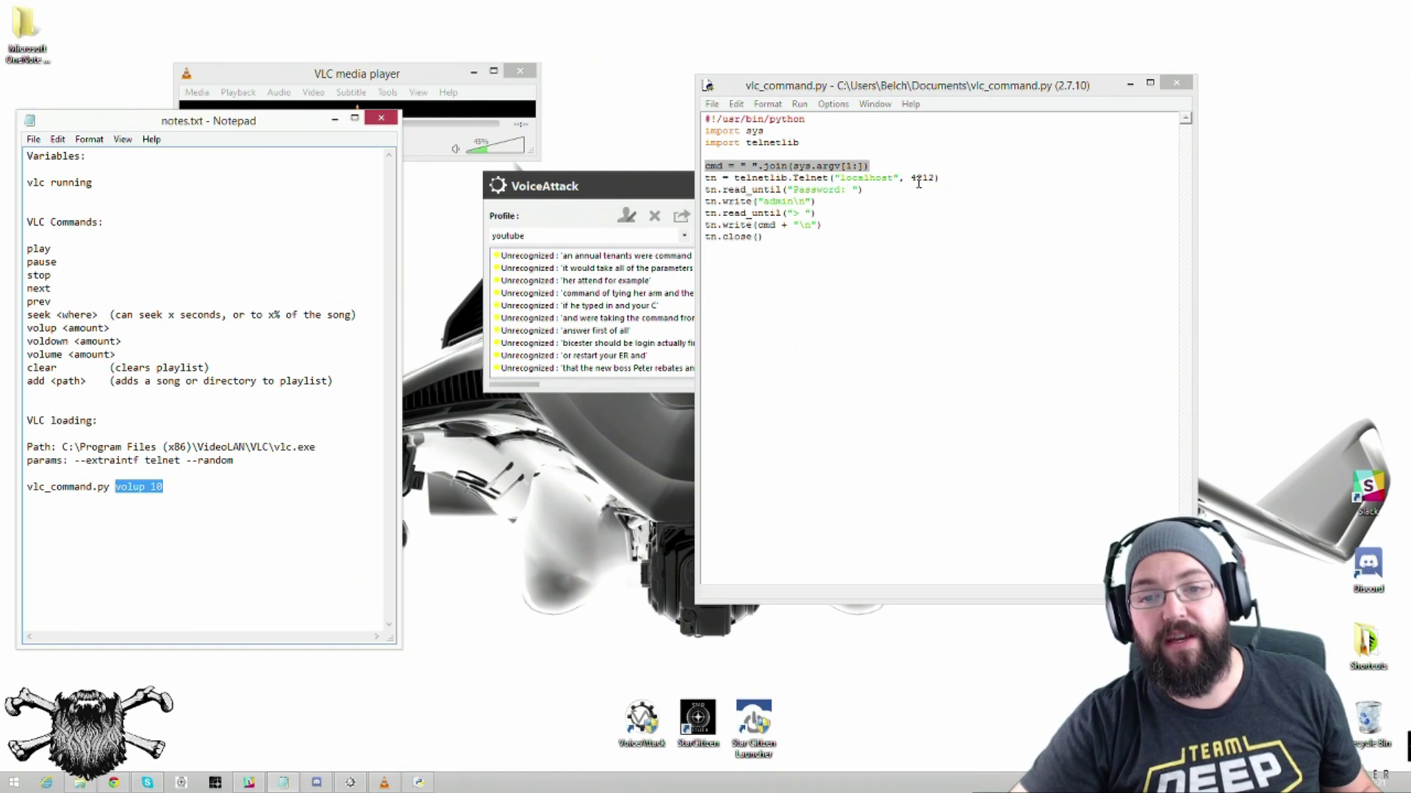
Step: Examine the script's telnet connection line, highlighting its port number, and the login lines that follow
click(964, 175)
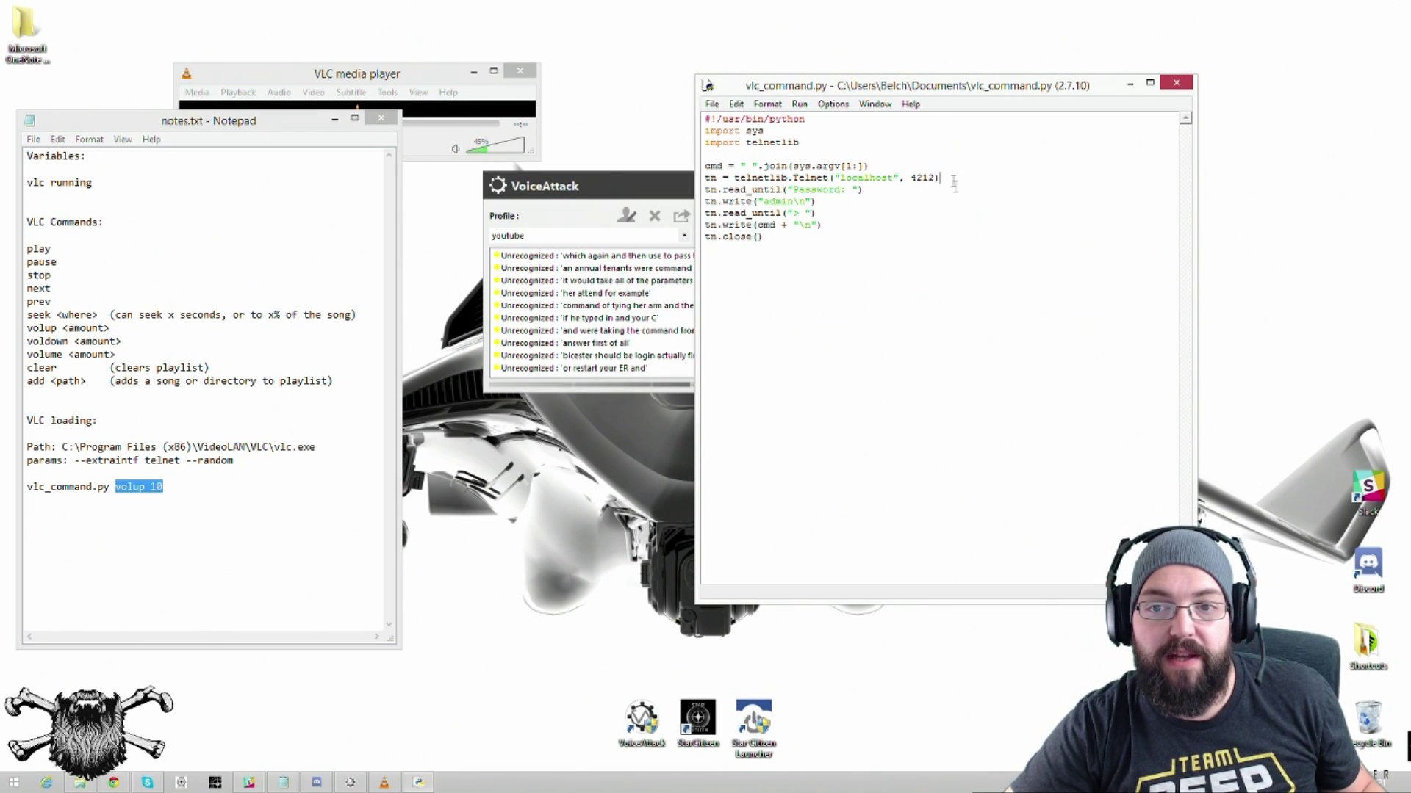
drag(723, 179, 704, 178)
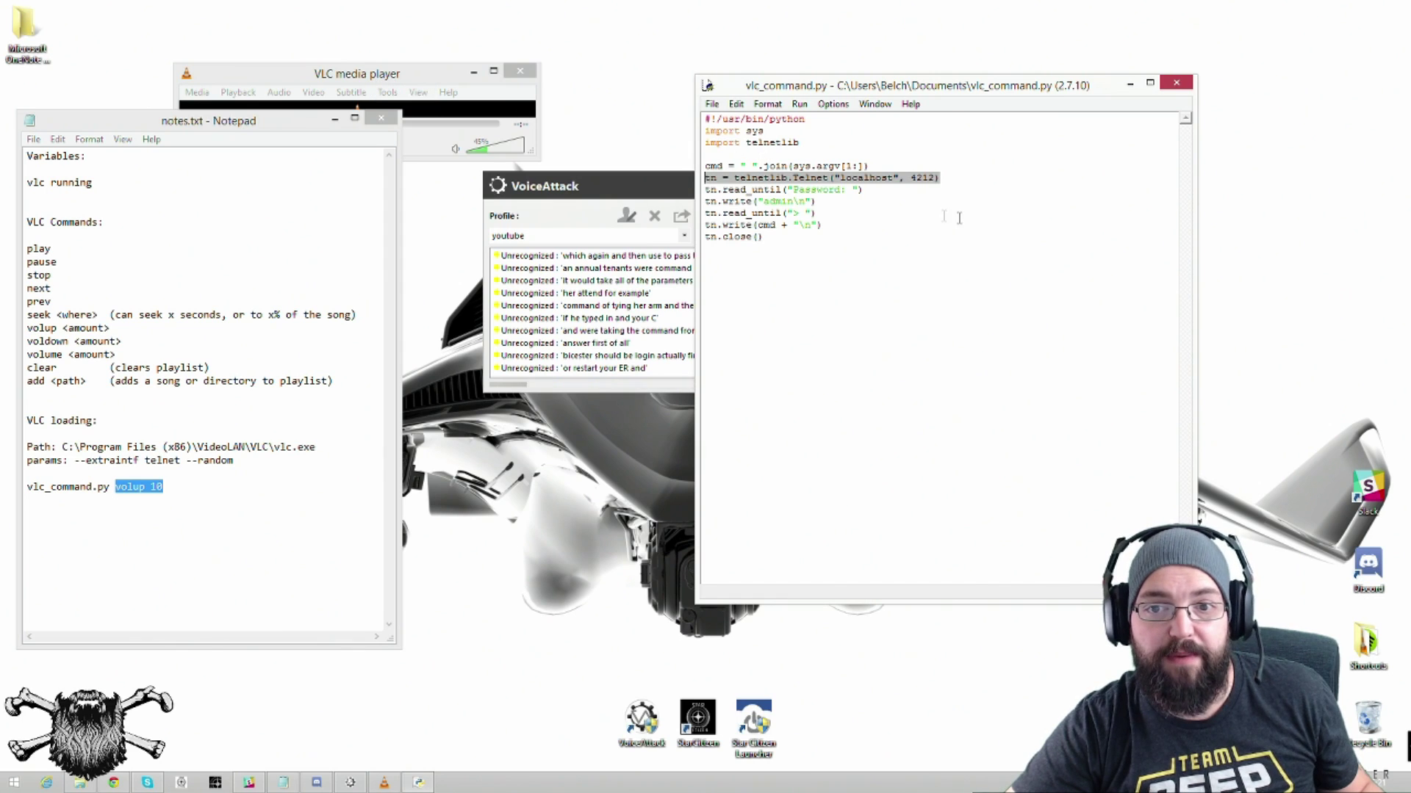
click(919, 178)
drag(911, 179, 925, 180)
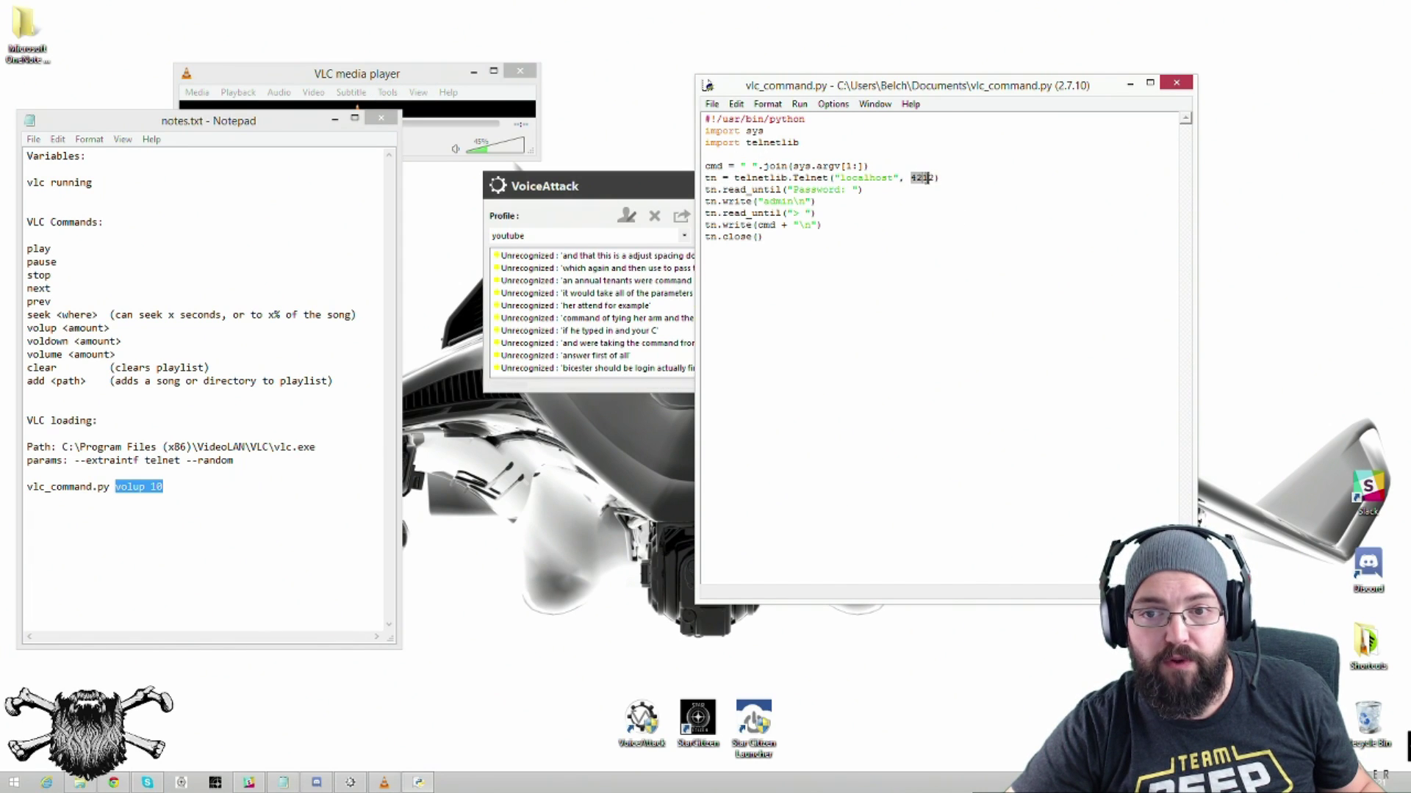
click(819, 197)
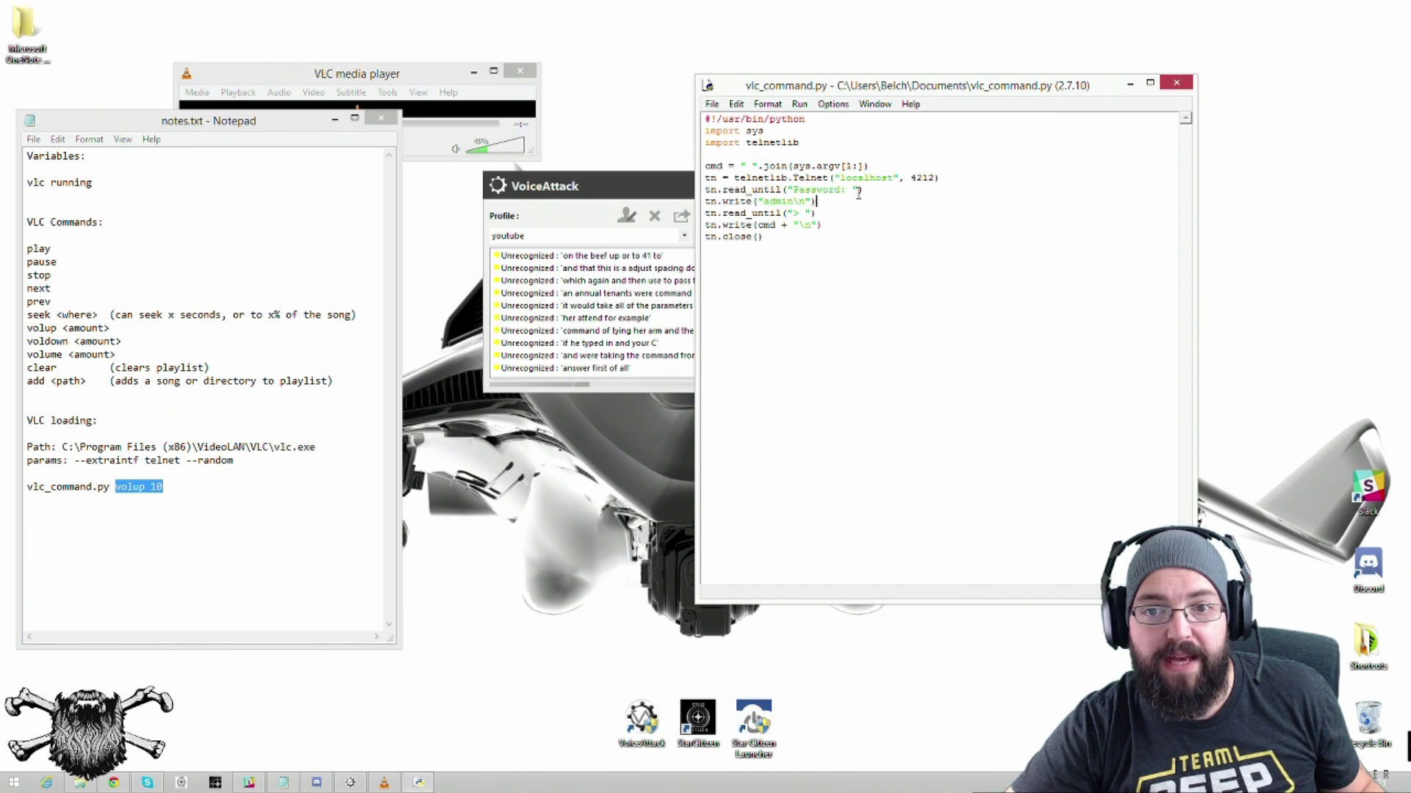
Step: Examine the script's remaining lines from the password prompt to the connection close, highlighting each in turn, and put the script window away
triple_click(819, 190)
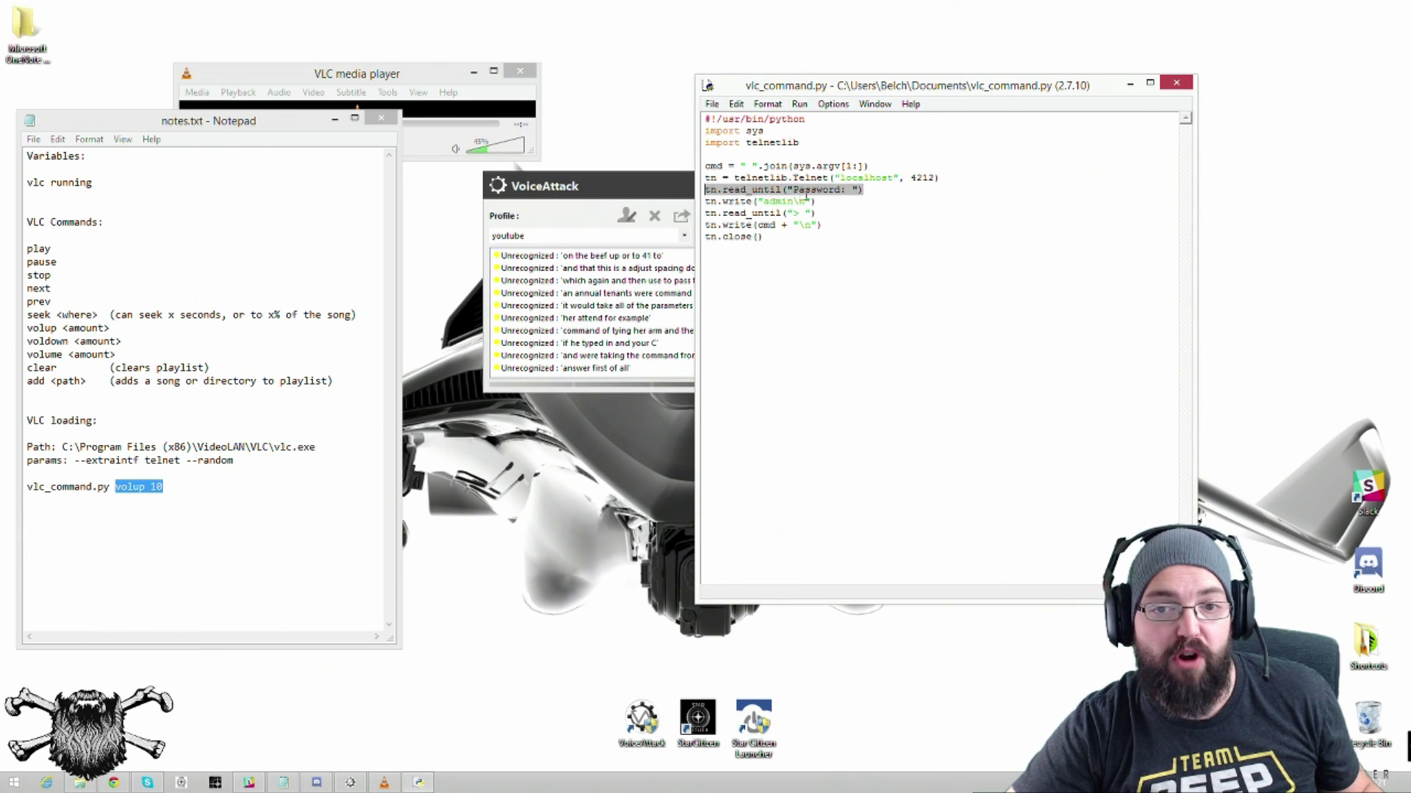
drag(827, 201, 683, 207)
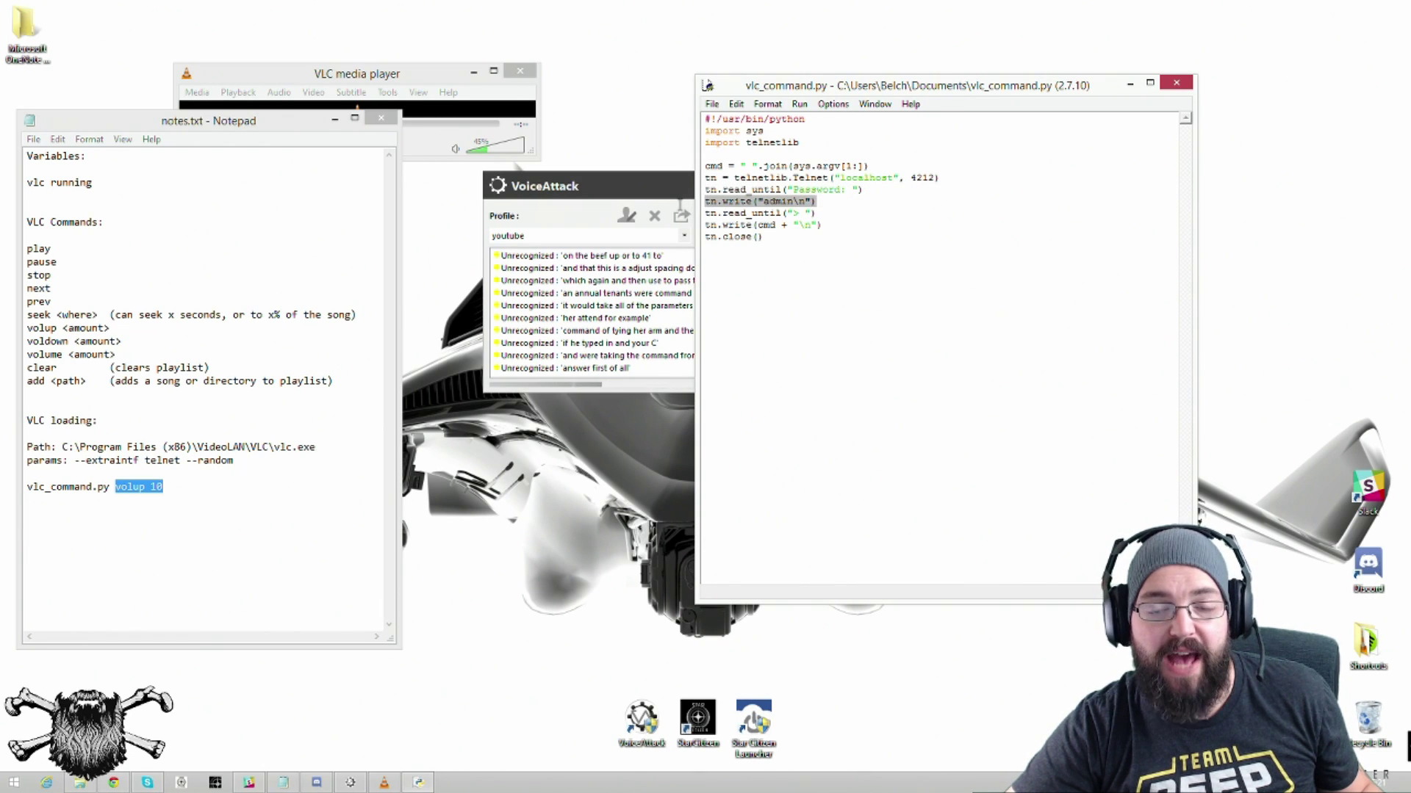
click(825, 227)
drag(829, 218, 687, 221)
drag(798, 208, 786, 213)
click(802, 214)
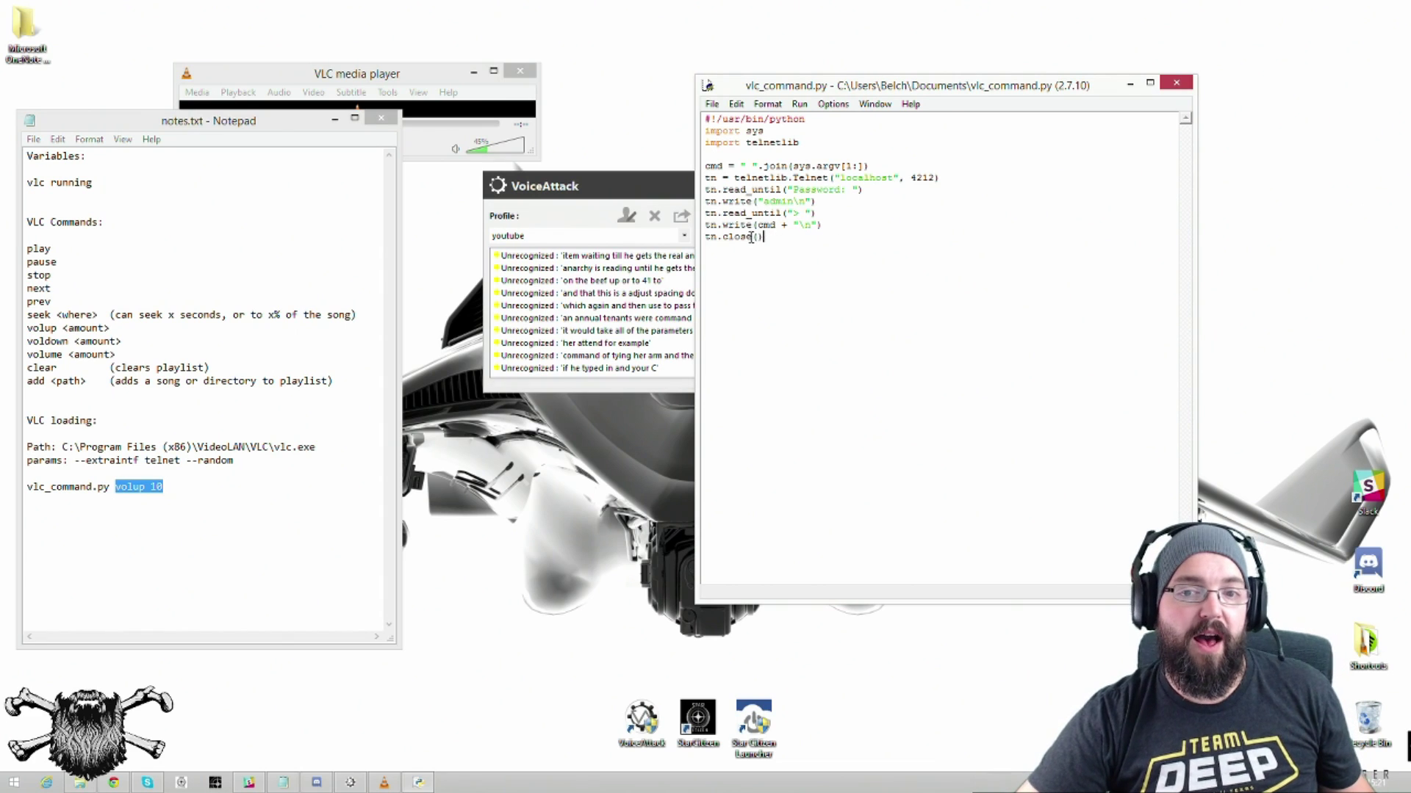
drag(835, 235, 704, 236)
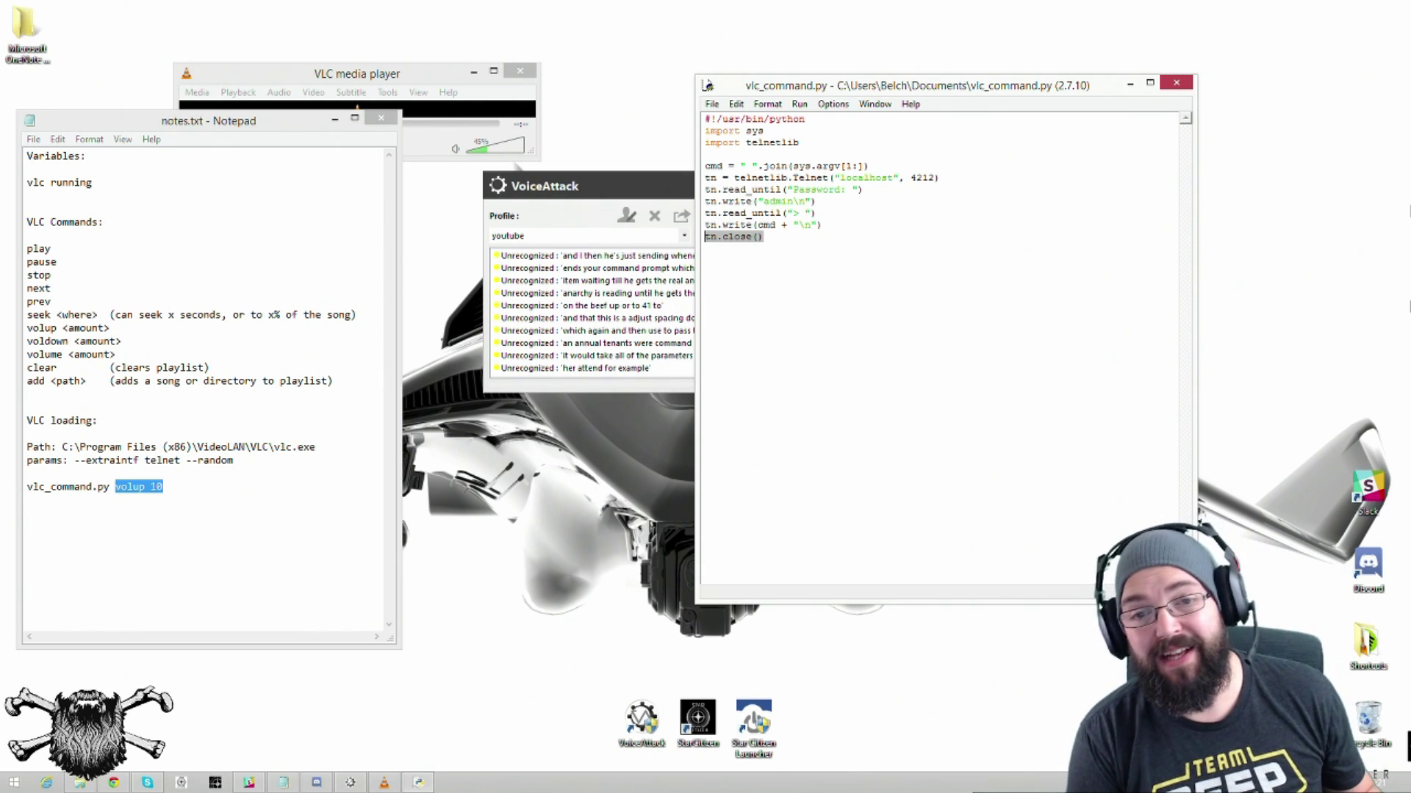
click(1130, 84)
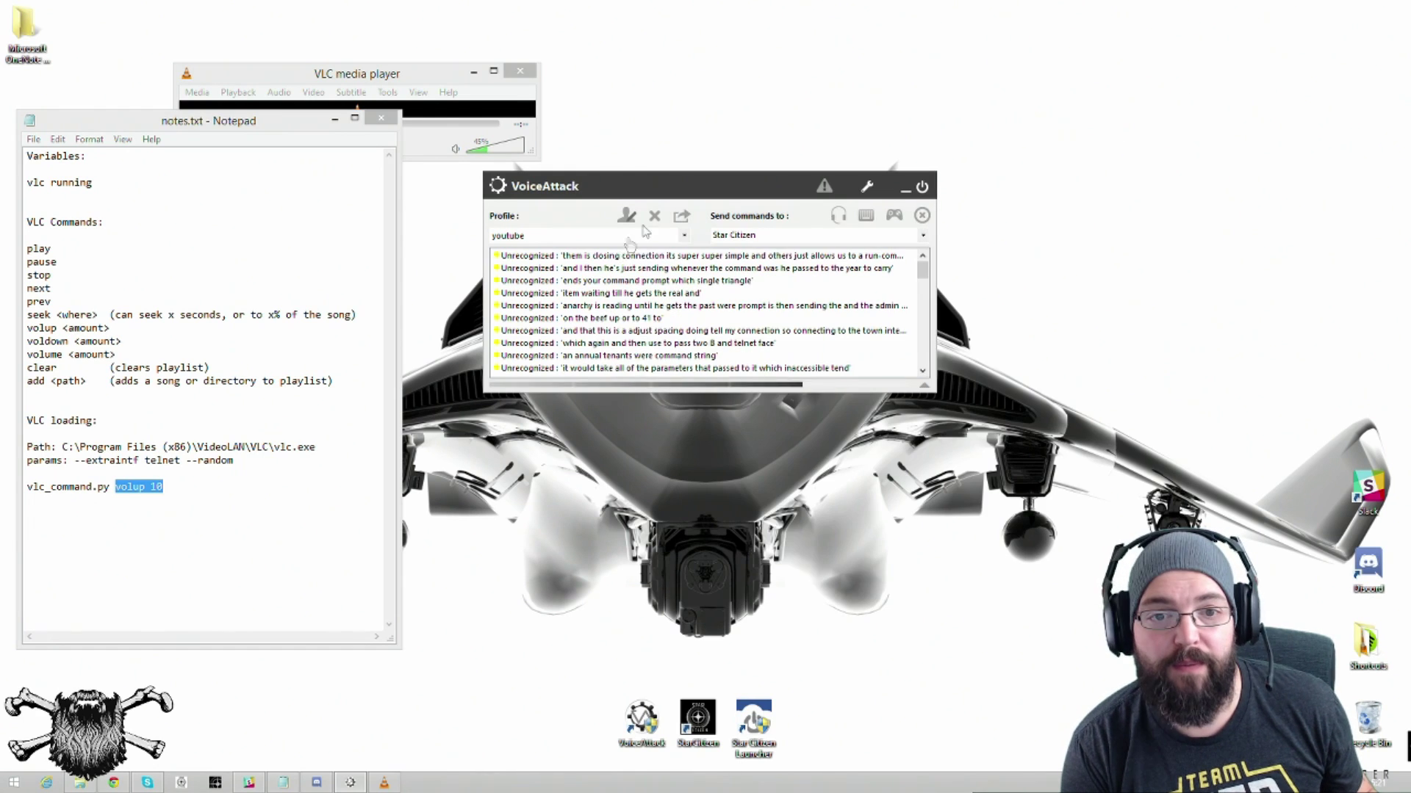
Step: Create a new command in the youtube profile with the spoken phrase "load awesome mix"
click(626, 216)
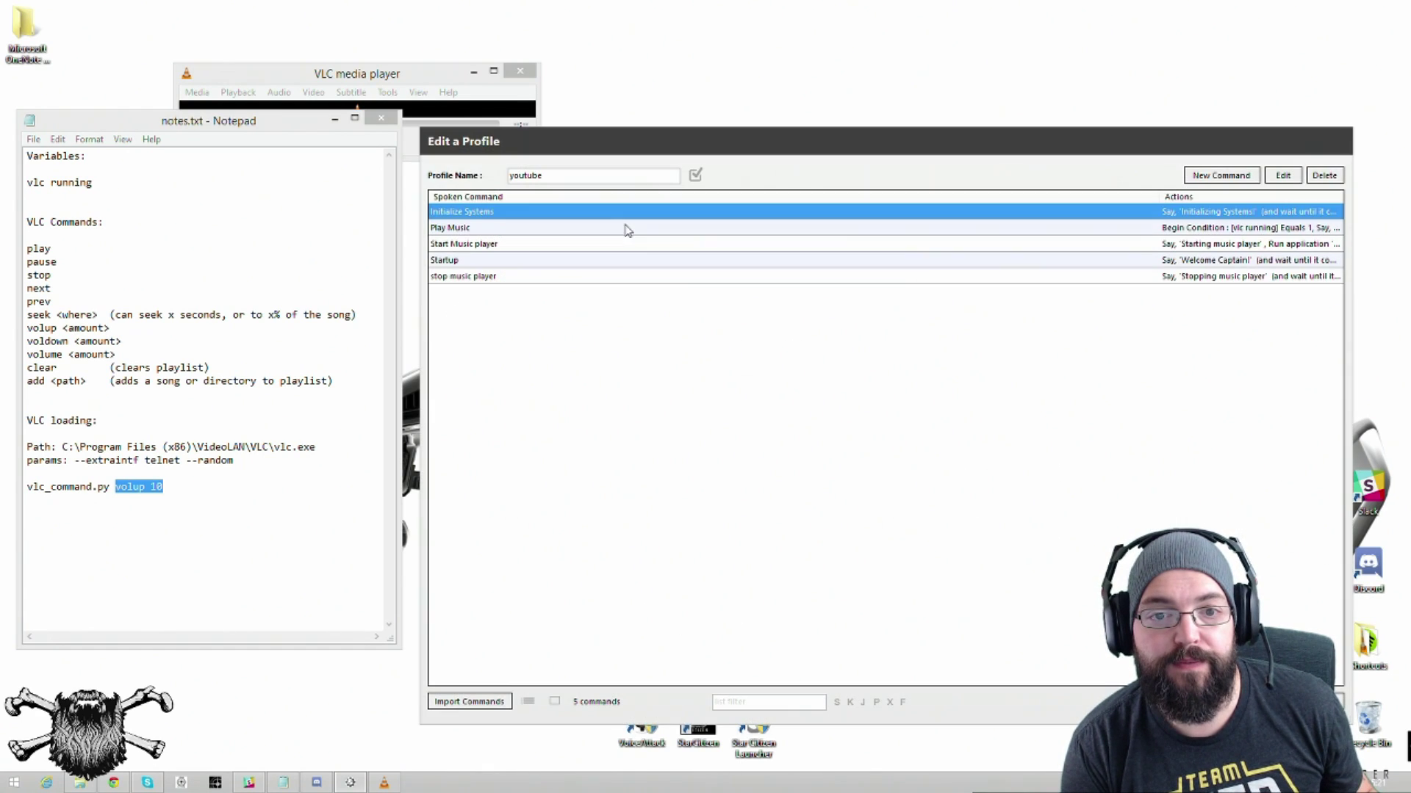
drag(723, 158, 728, 177)
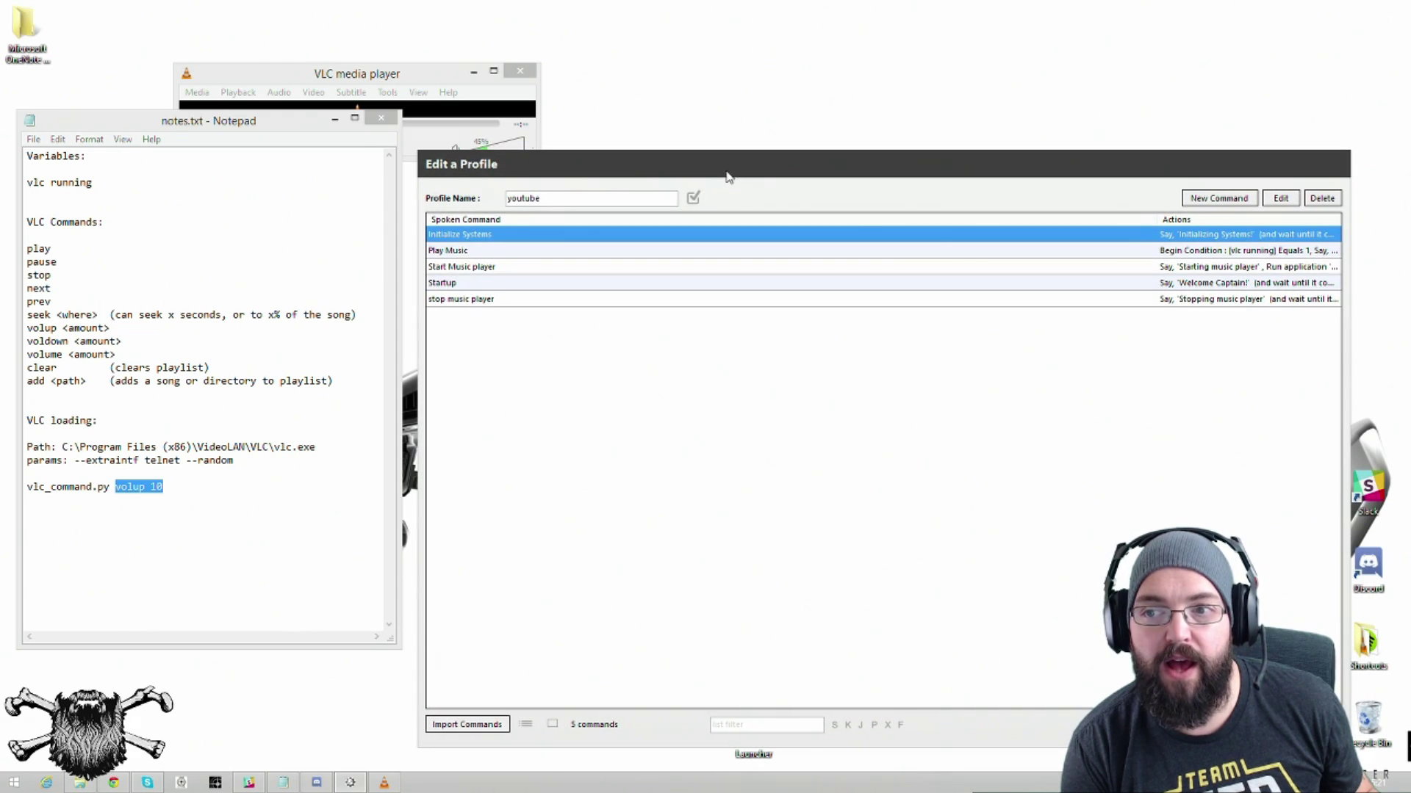
click(1219, 199)
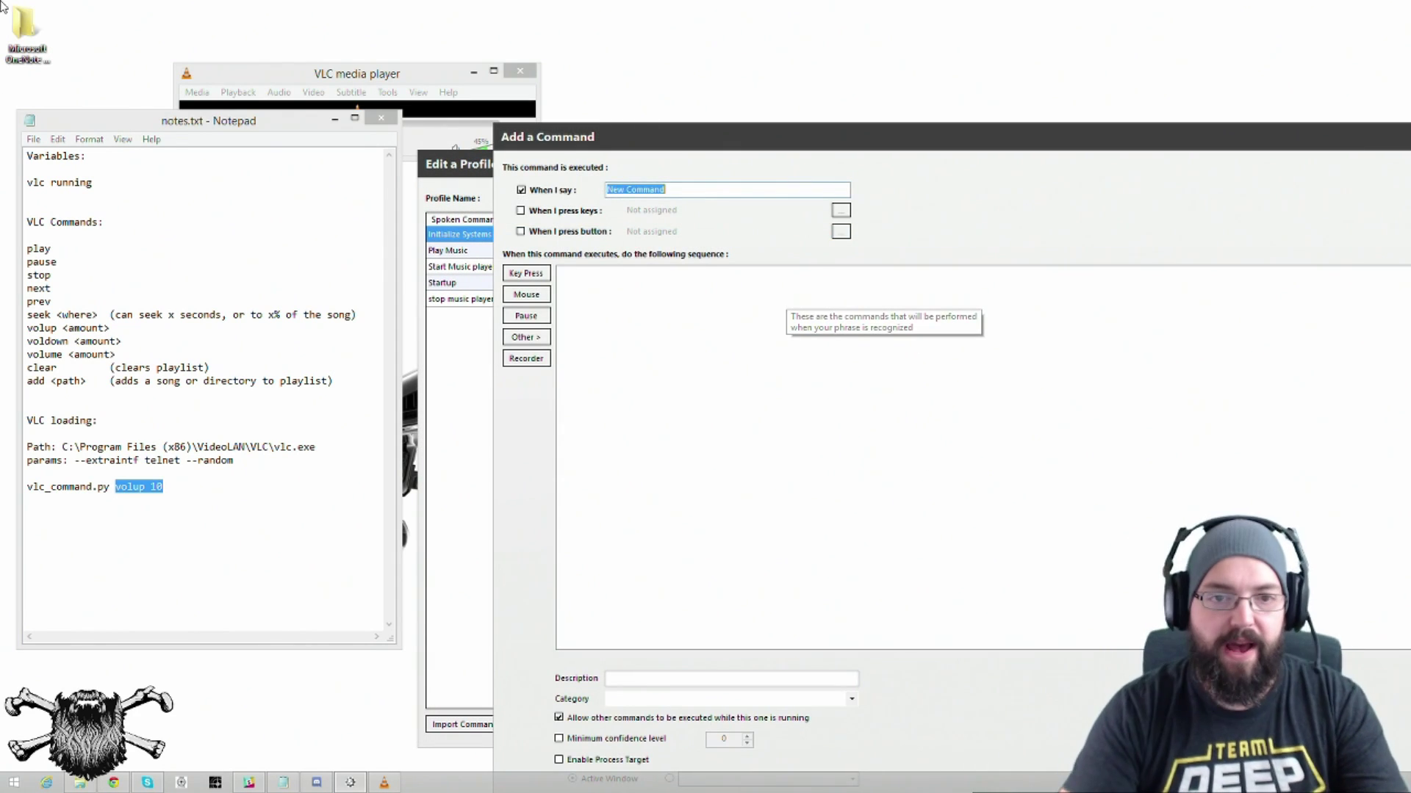
text(load awe)
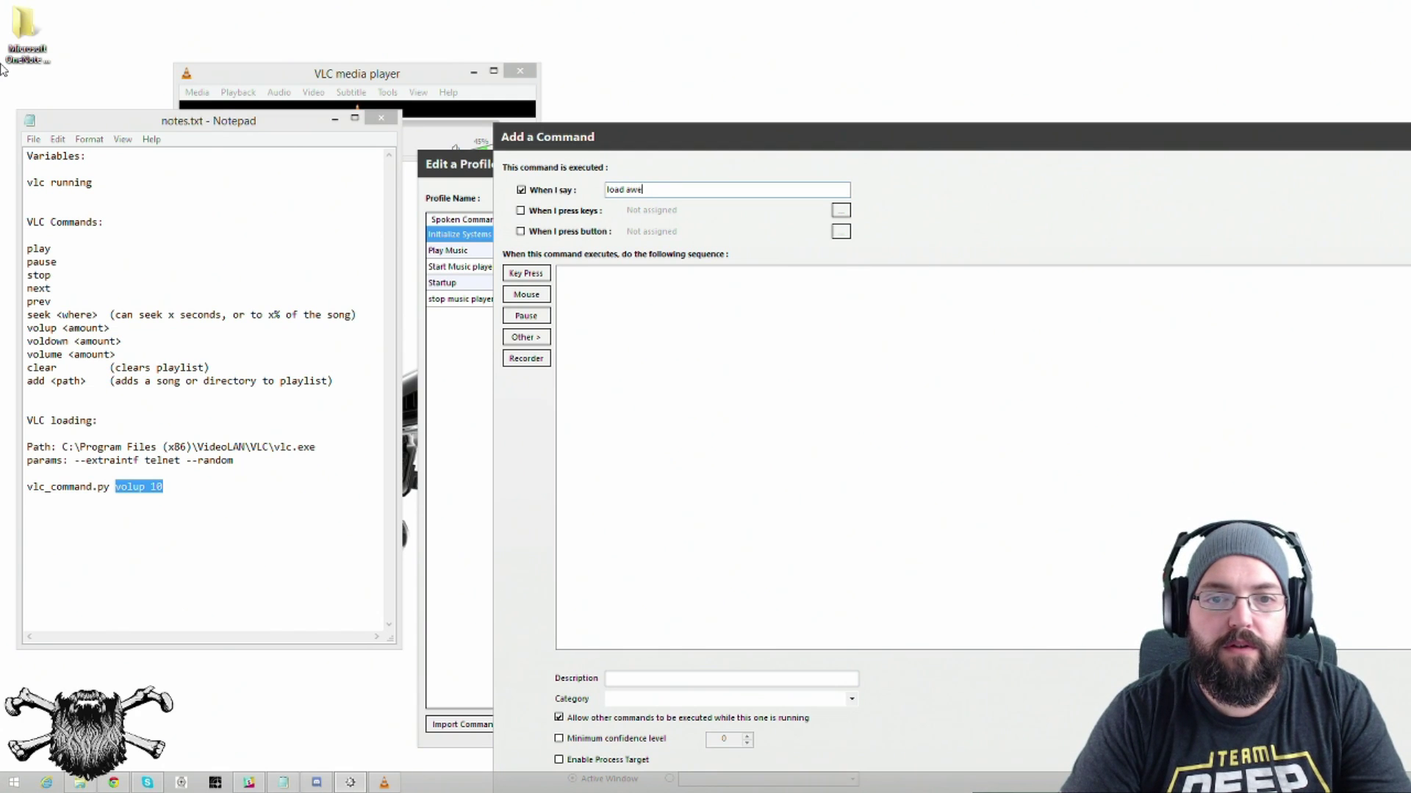
text(some mix)
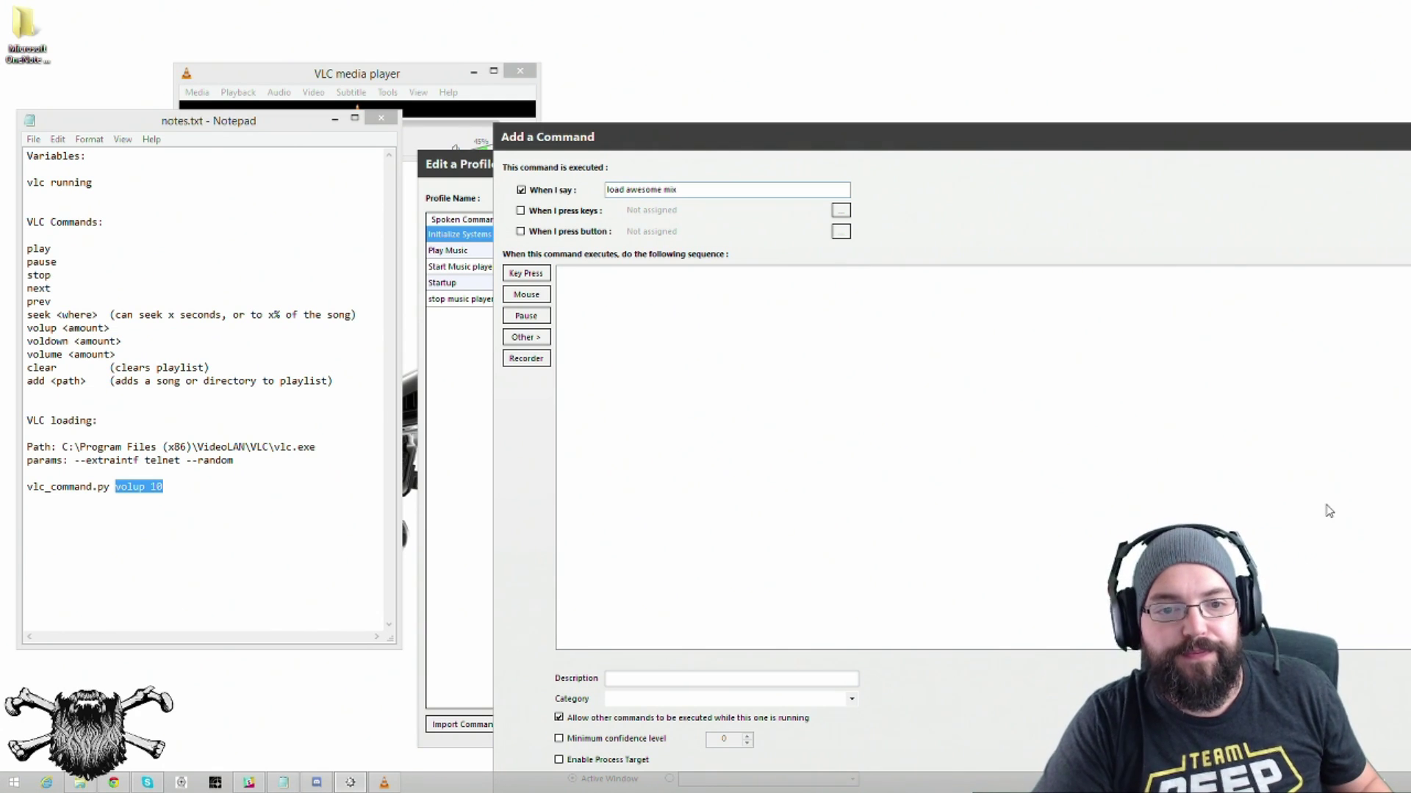
Step: Start a Run an Application action for the command, selecting vlc_command.py from the Documents folder as the application
click(524, 337)
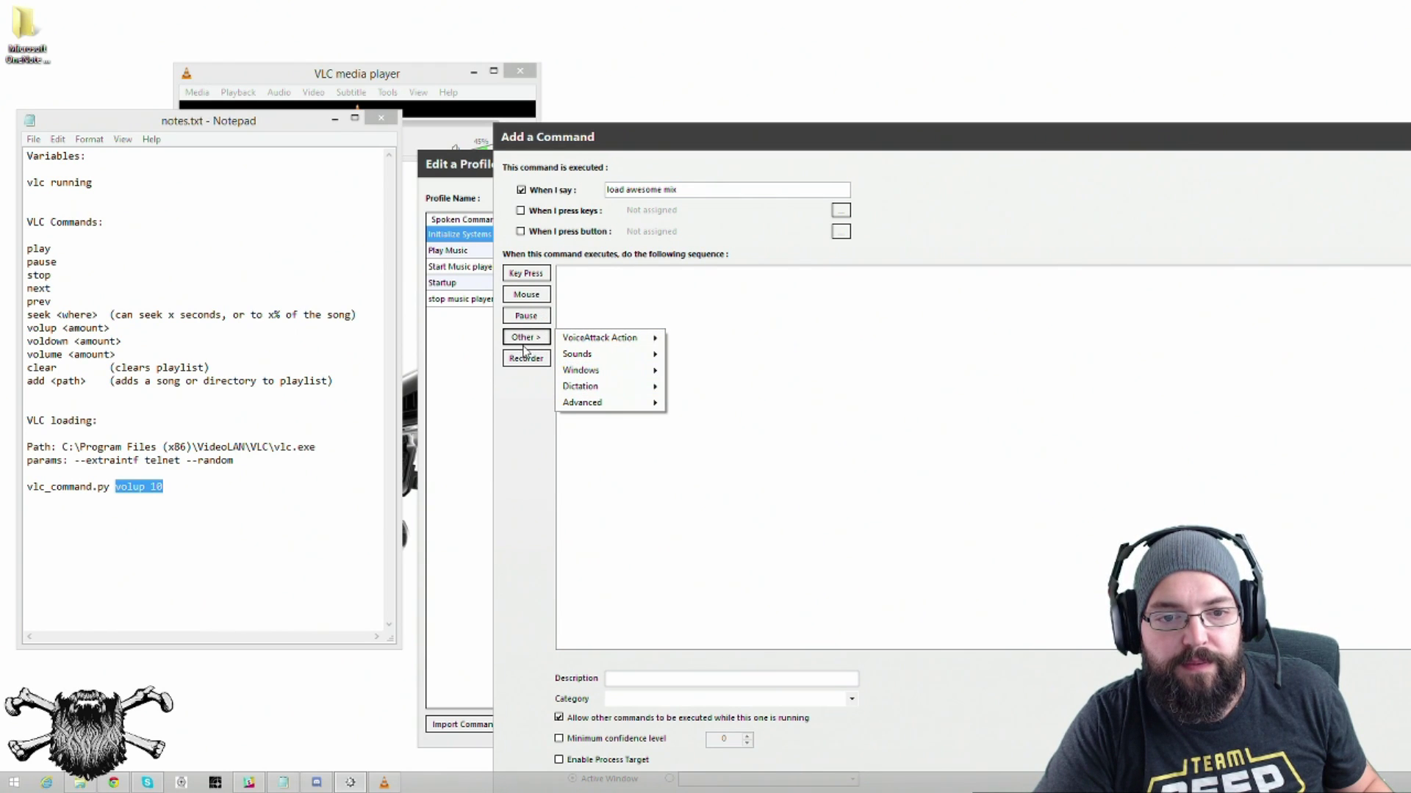
mouse_move(613, 373)
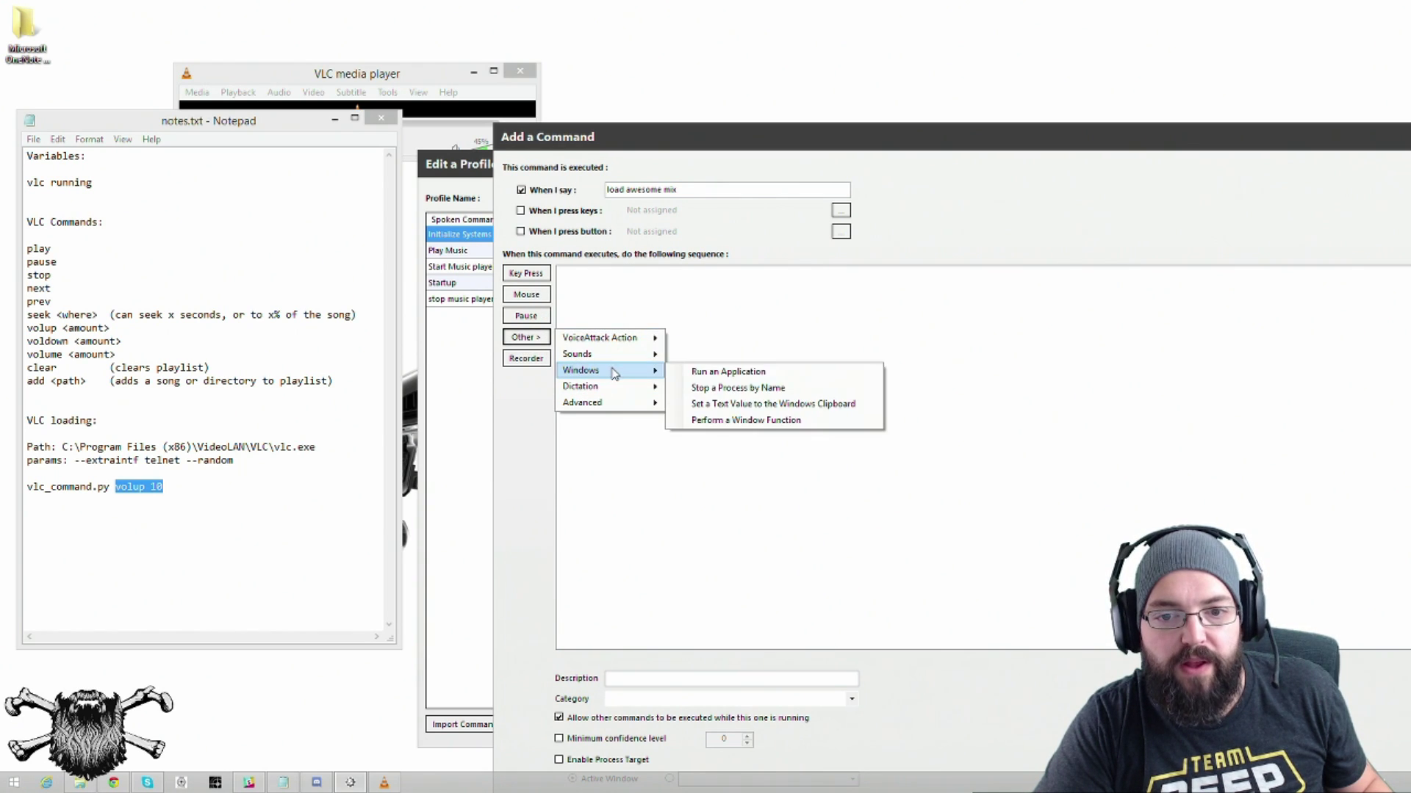
click(679, 372)
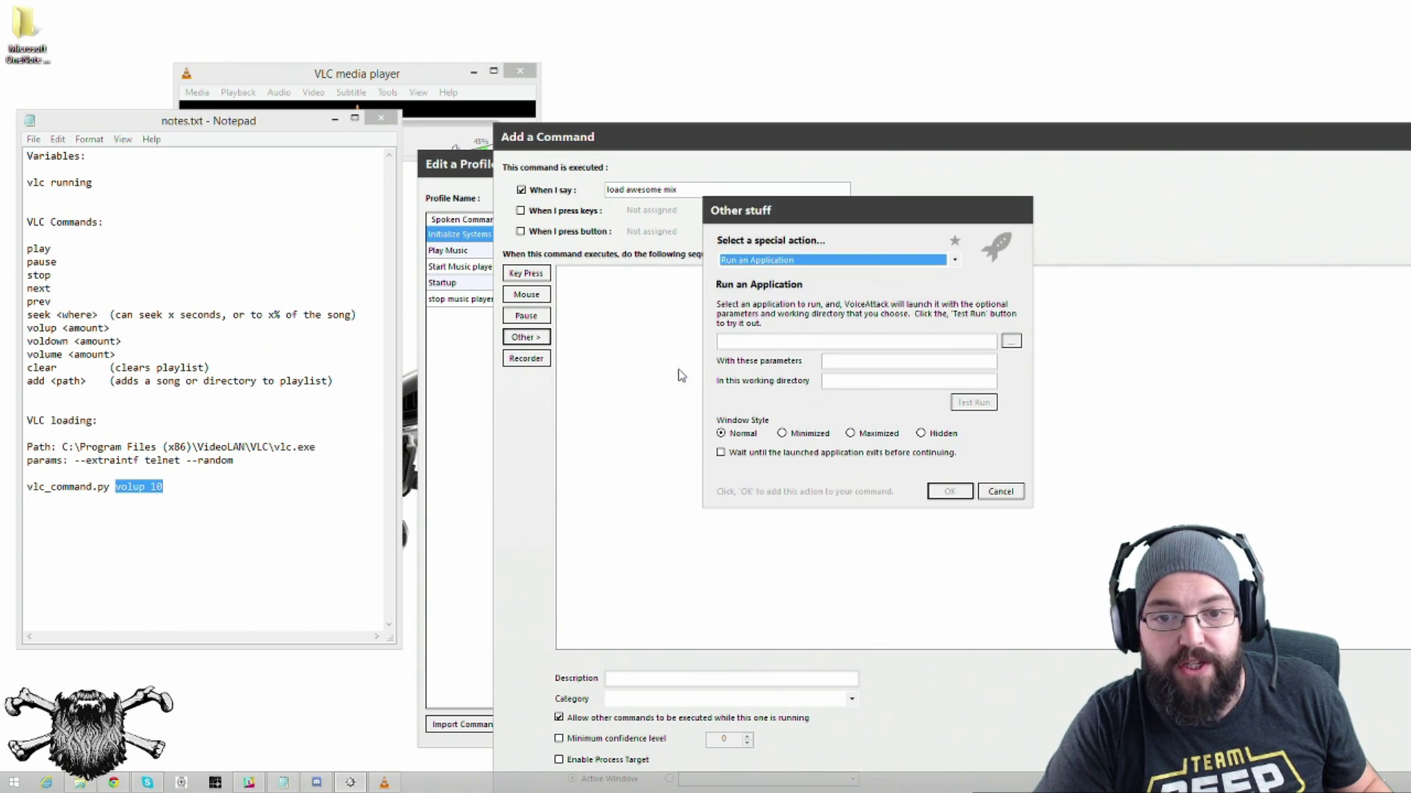
click(1011, 341)
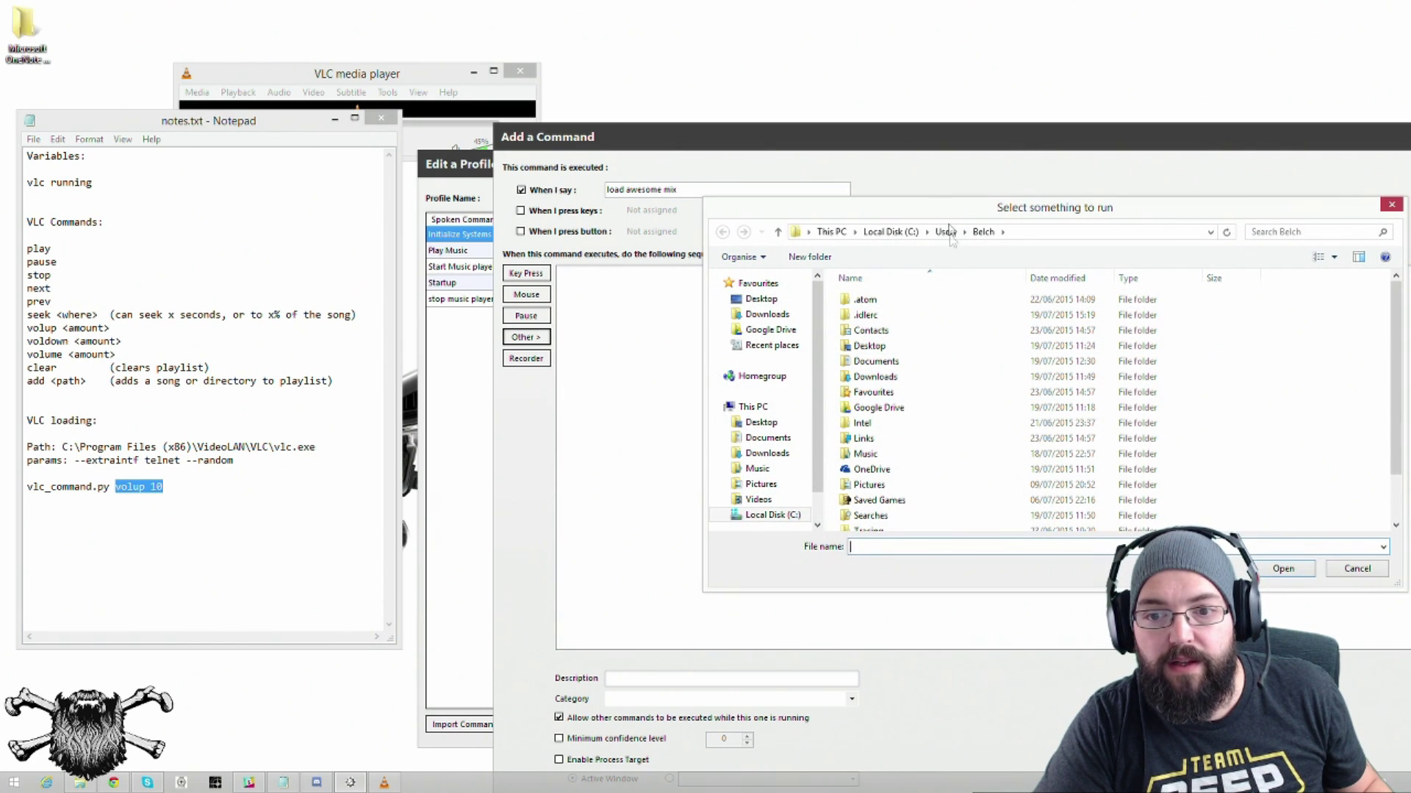
click(776, 439)
double_click(911, 485)
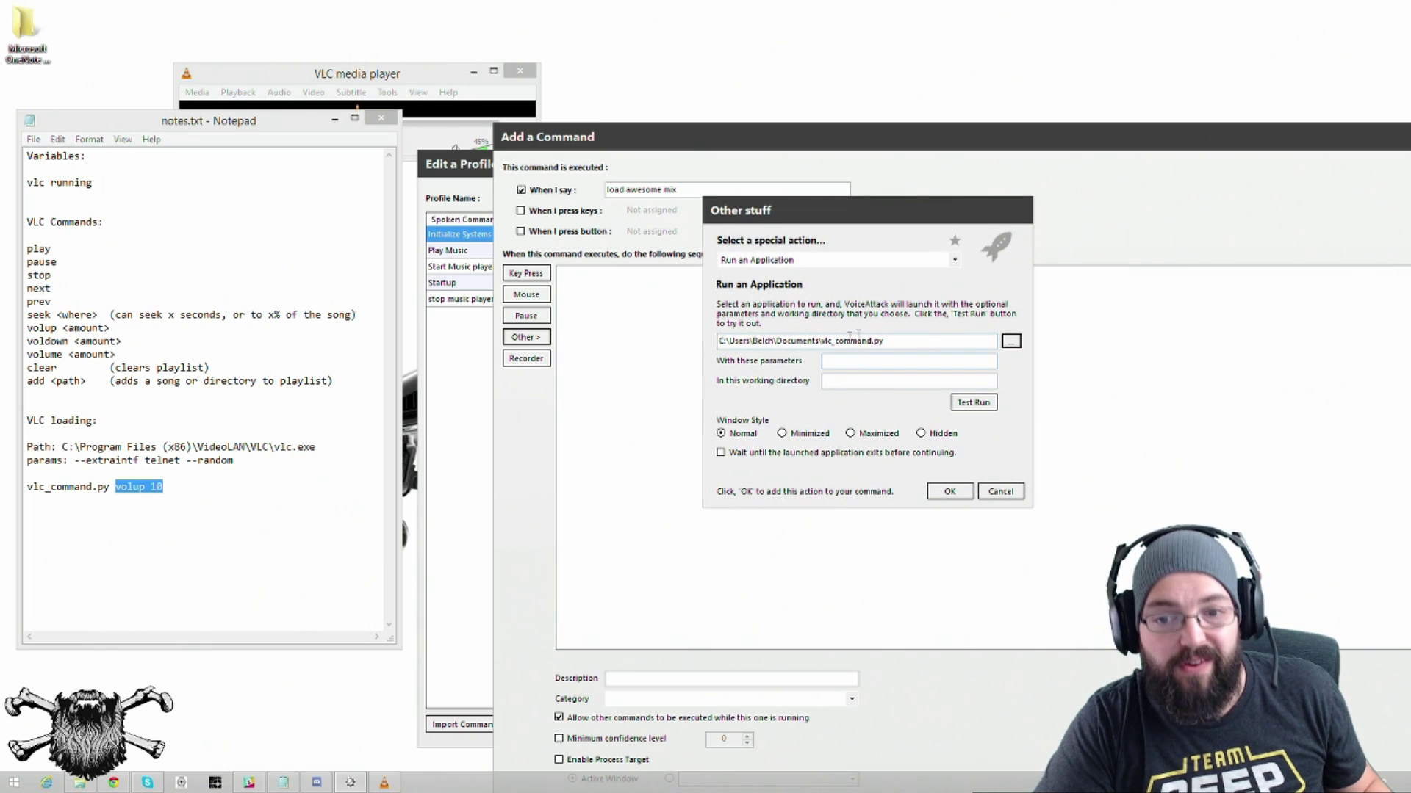
Step: Set the action's parameters to "add" followed by the path of the Guardians folder, looking up its location in the user's Music directory
click(842, 359)
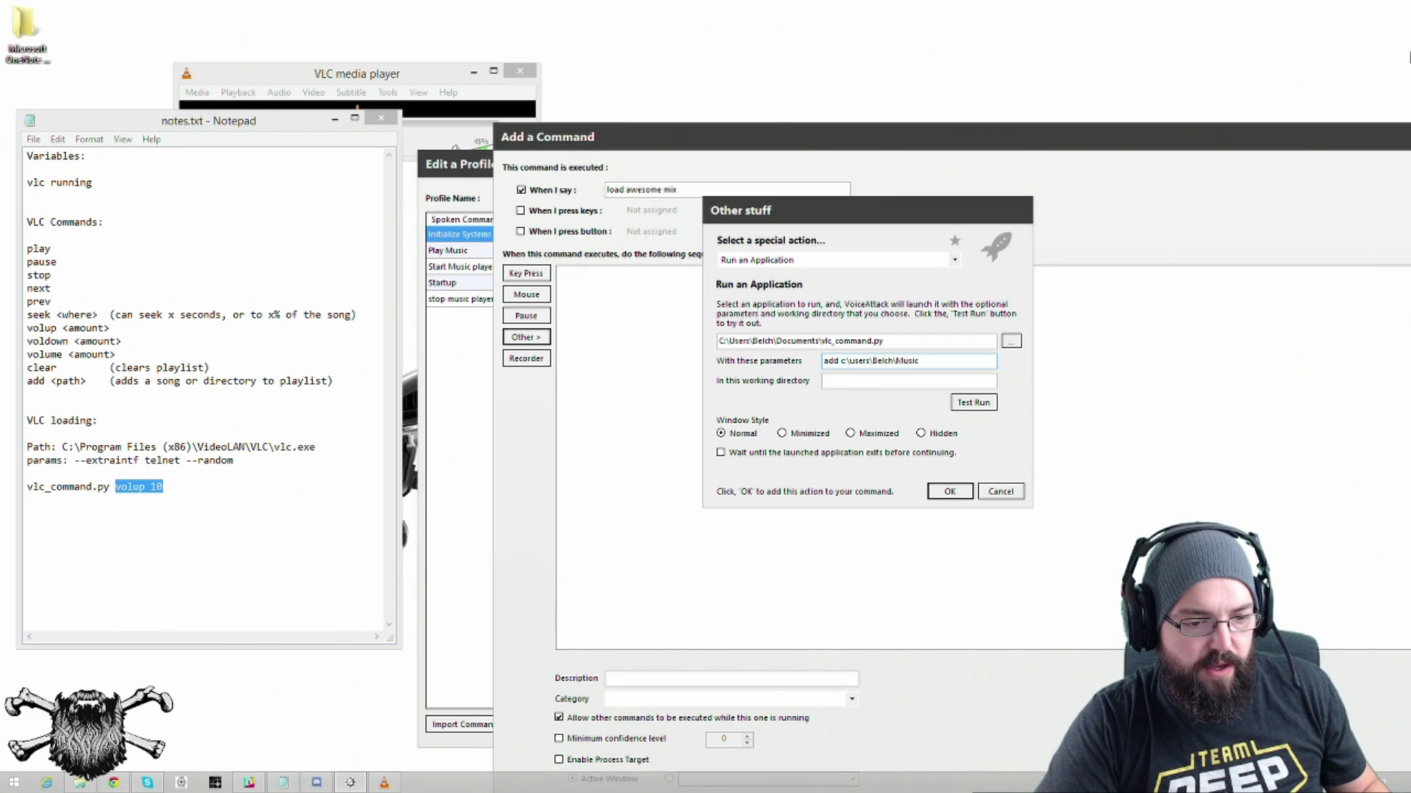
click(80, 783)
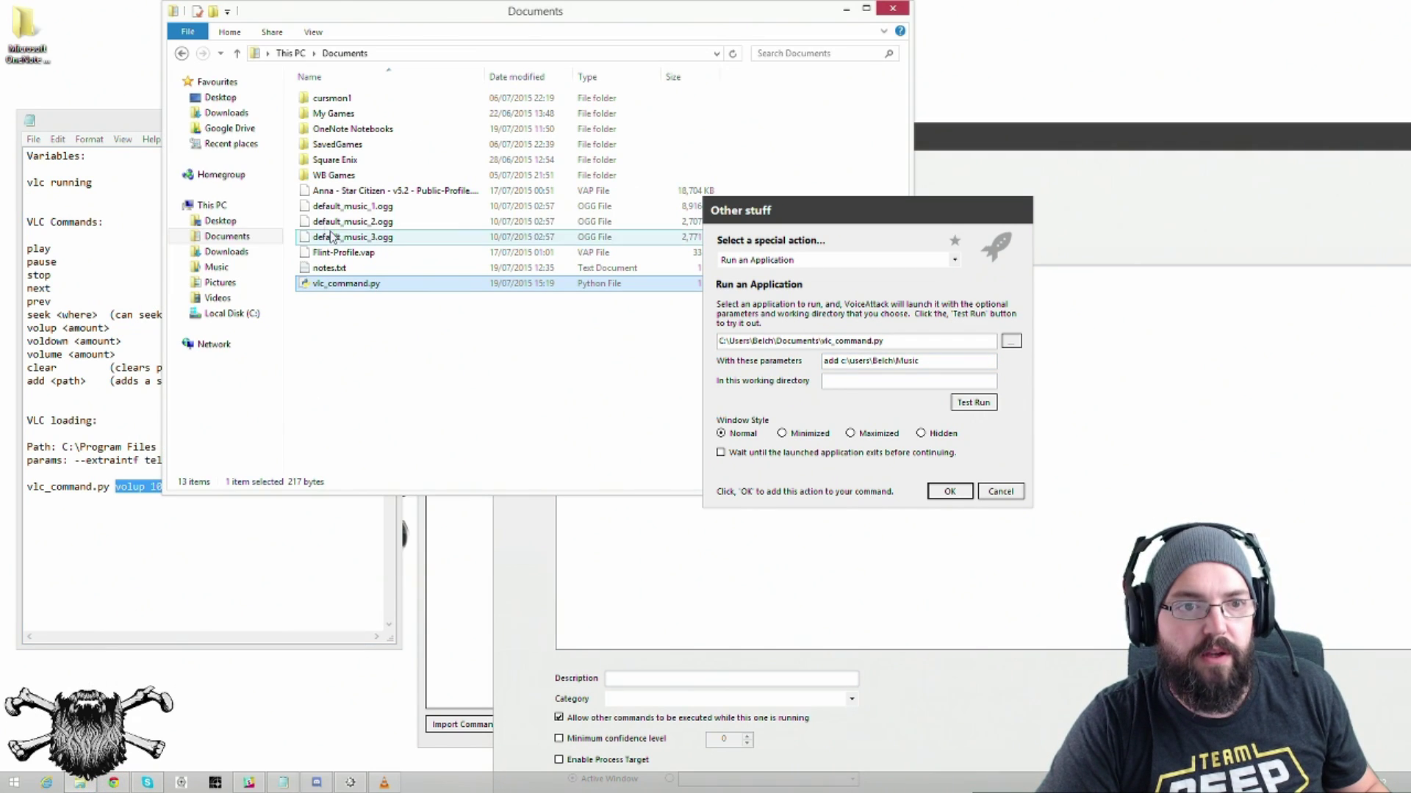
click(232, 313)
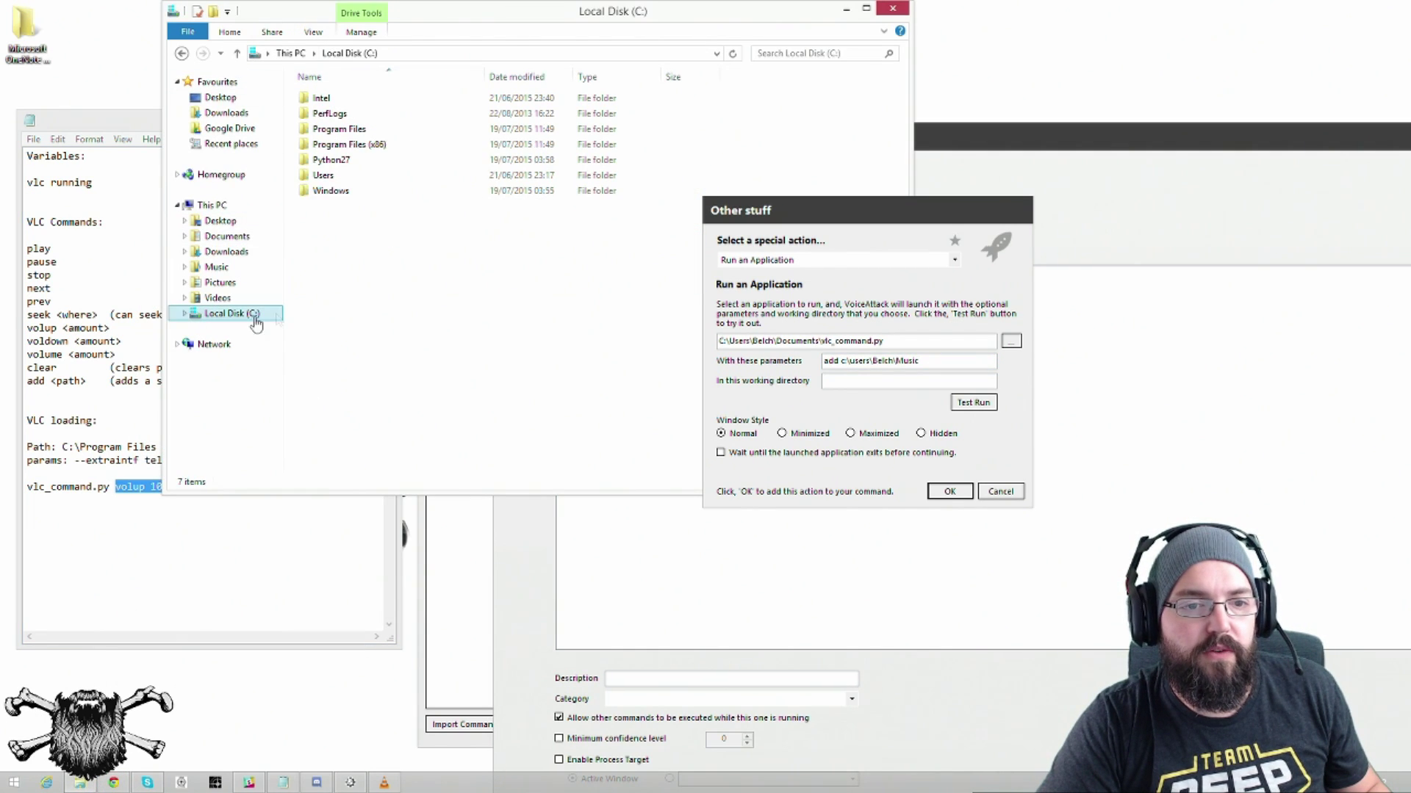
double_click(325, 176)
click(329, 116)
double_click(323, 99)
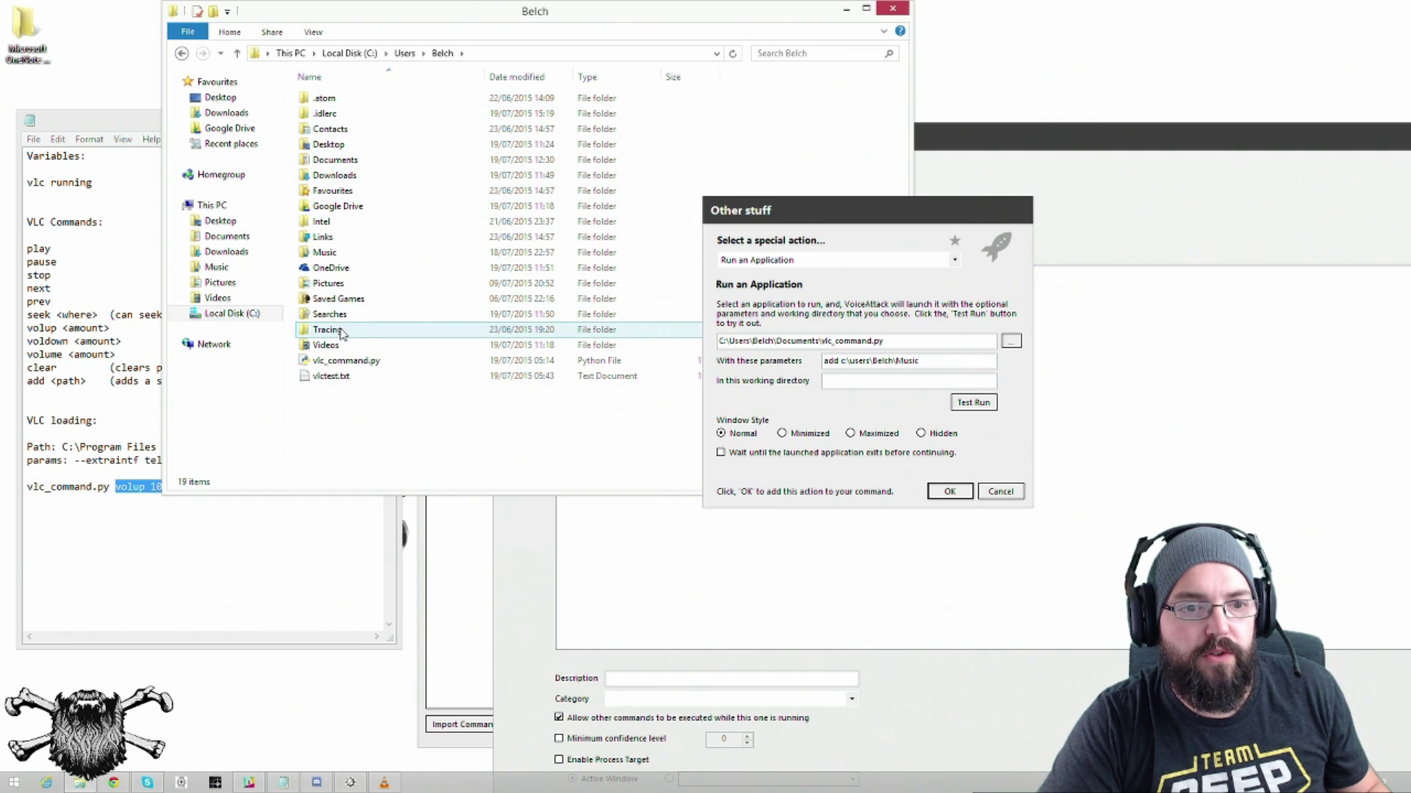
double_click(367, 252)
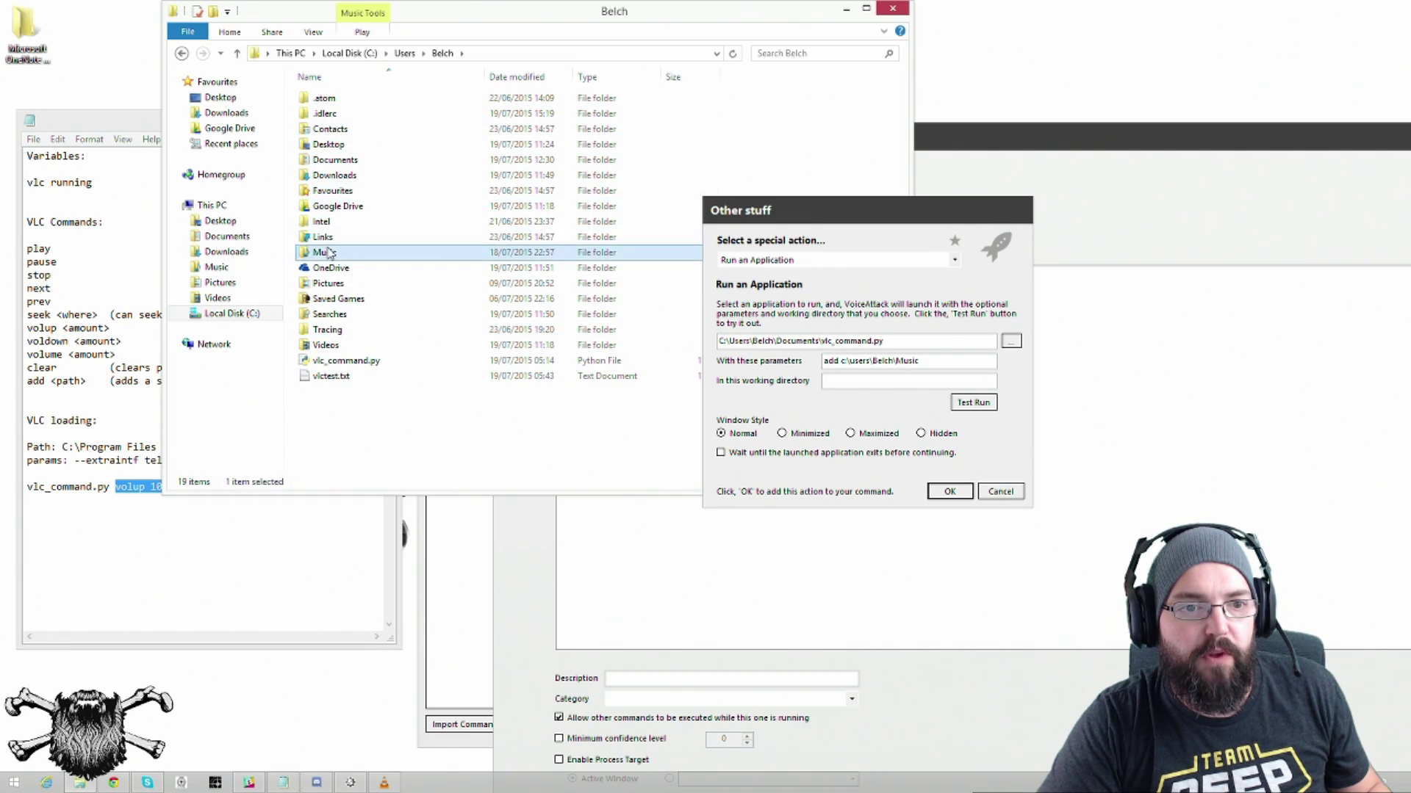
click(956, 360)
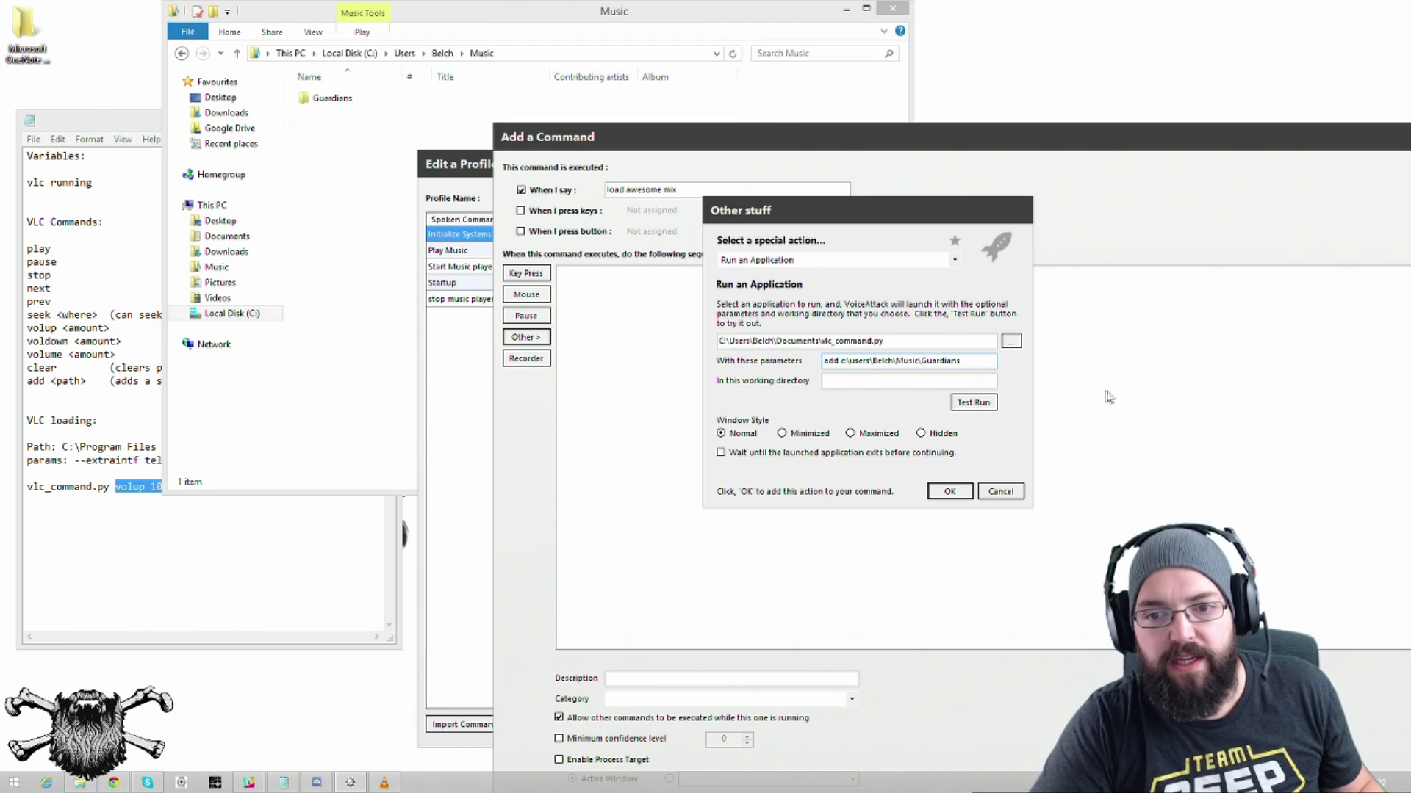
click(846, 9)
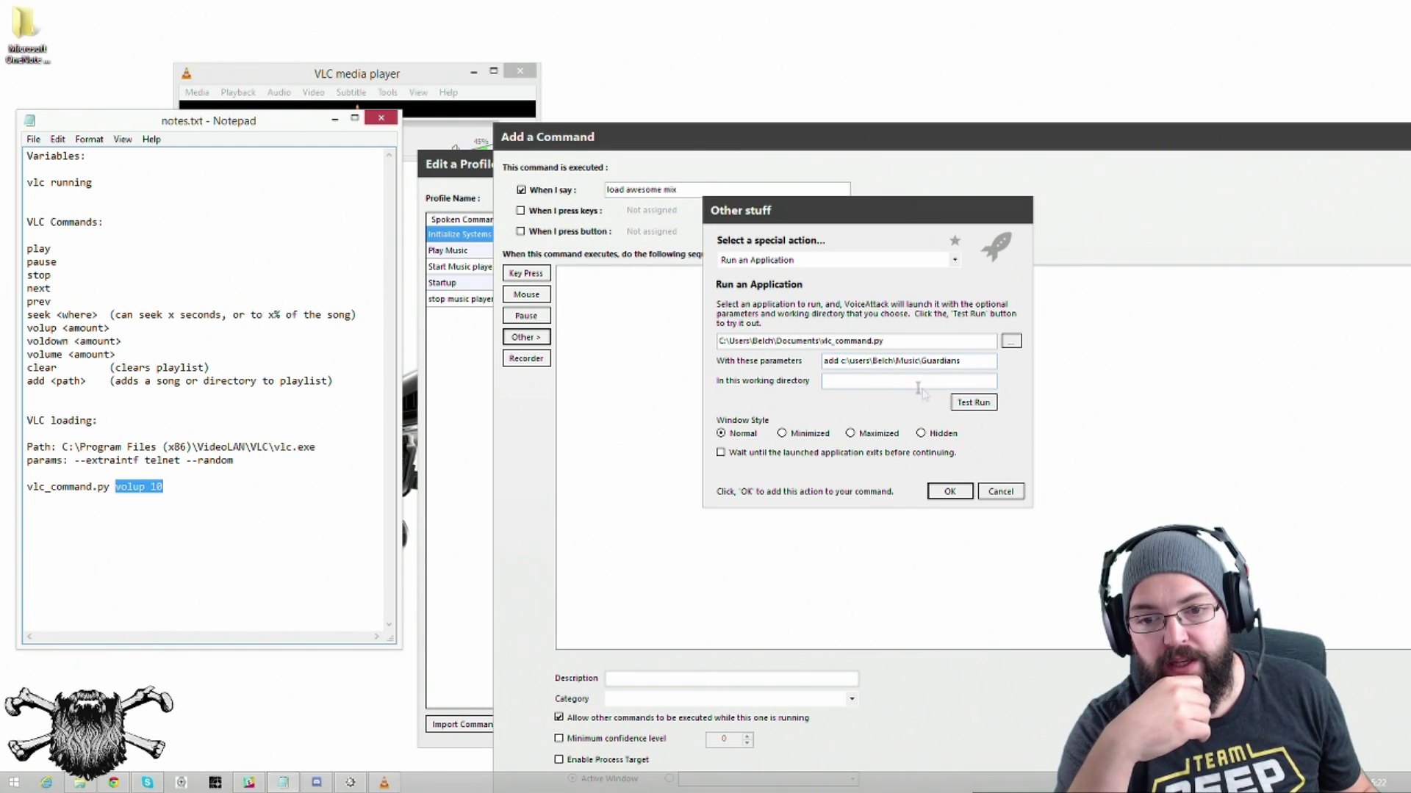
Step: Test-run the action, check playback in VLC, and stop the music
click(966, 407)
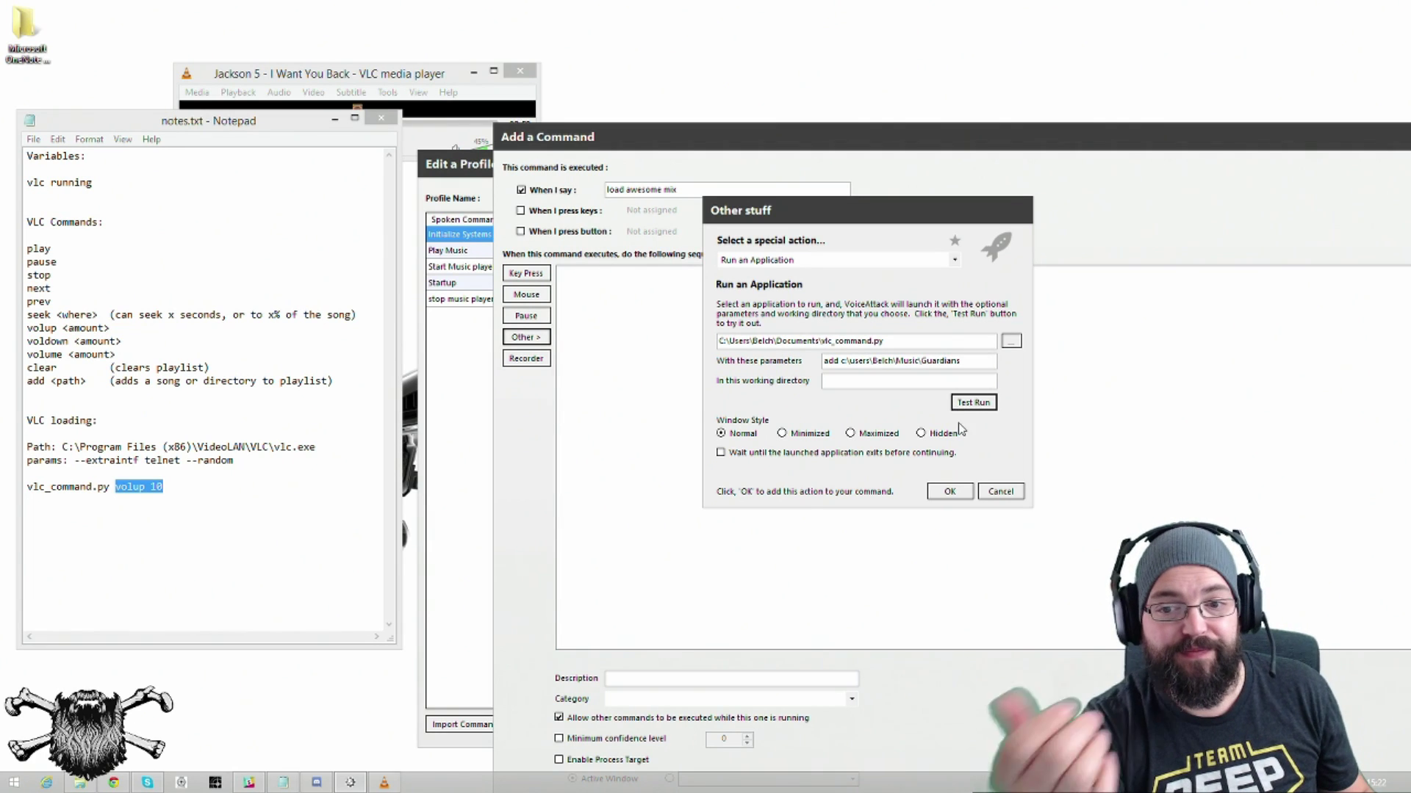
click(319, 80)
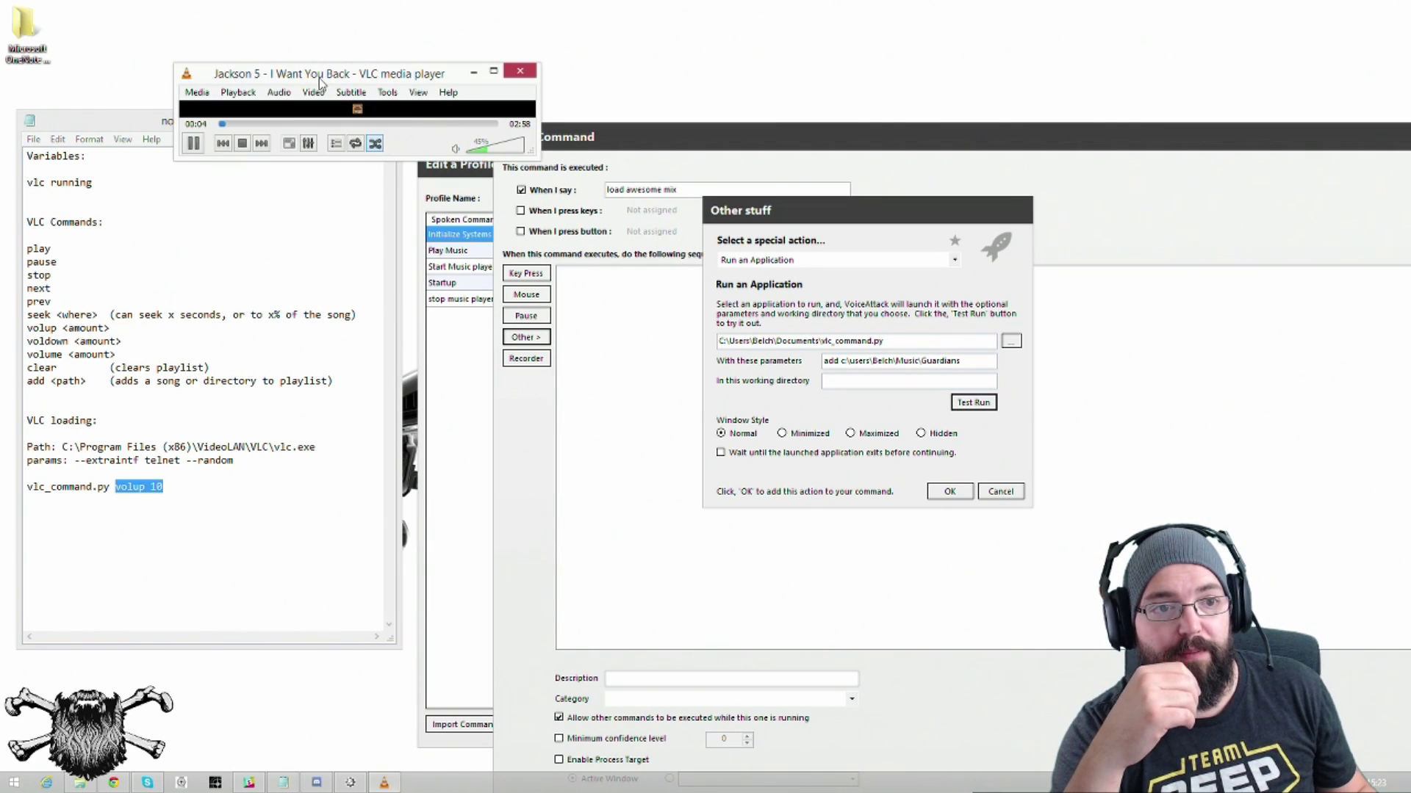
click(244, 144)
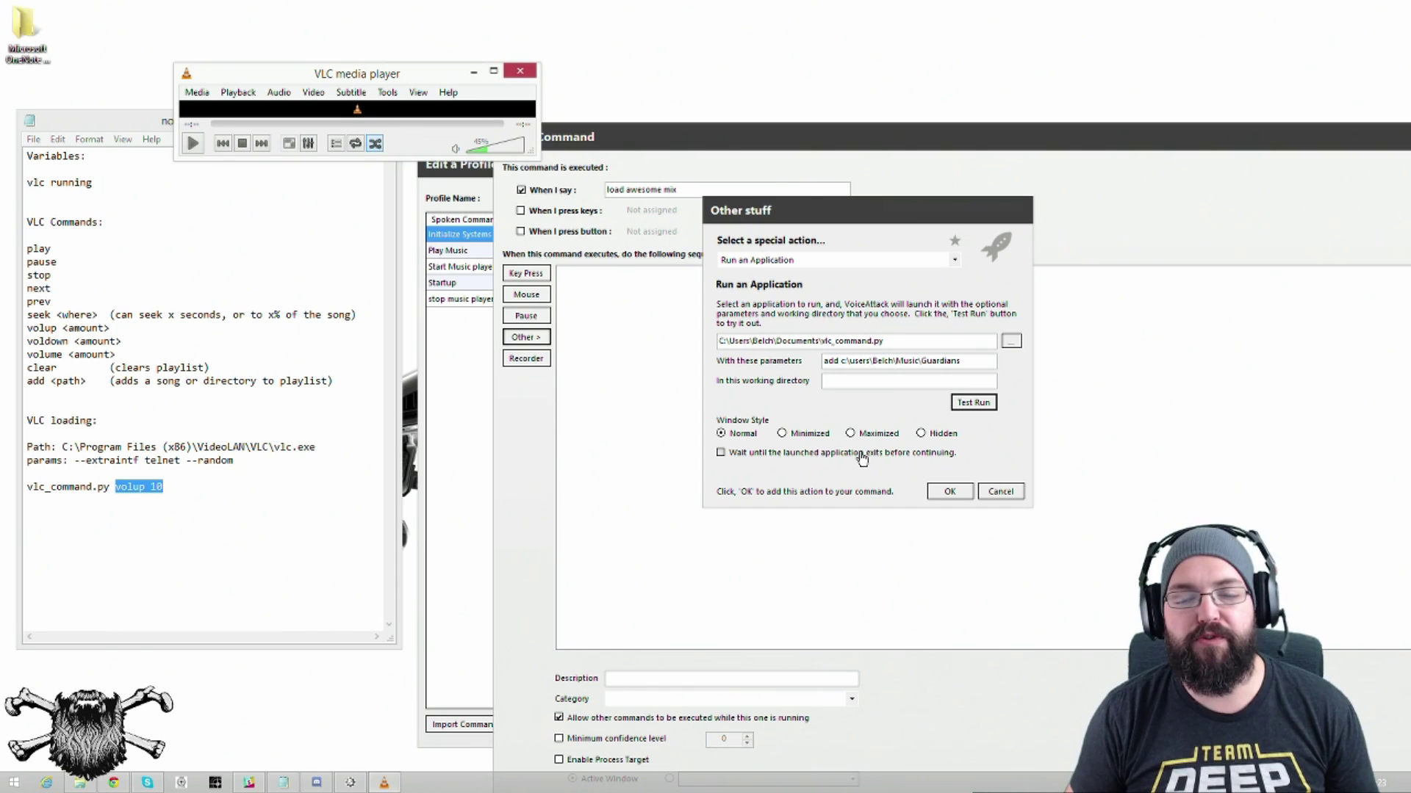
Step: Set the action's window style to Hidden, test-run it again and stop the VLC playback
click(923, 434)
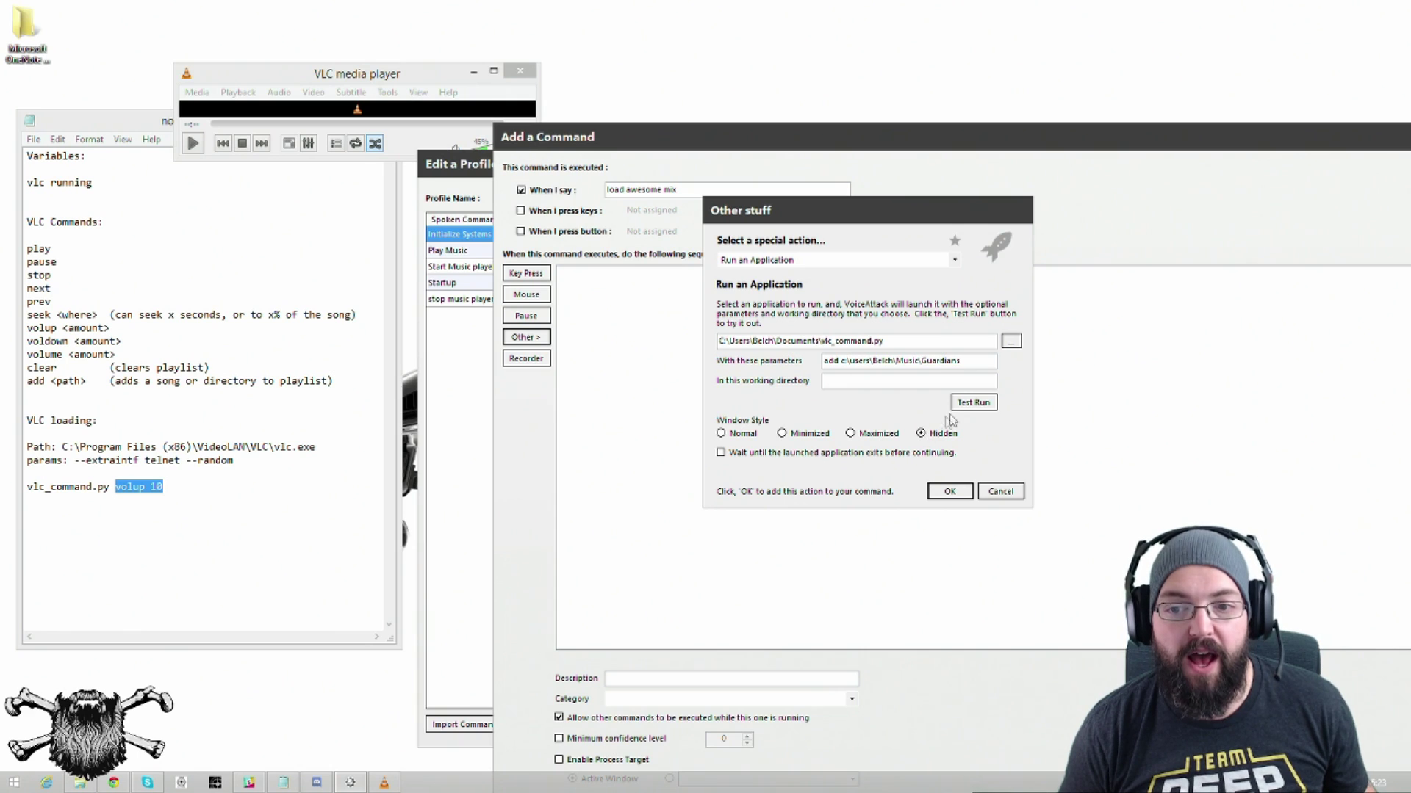
click(968, 403)
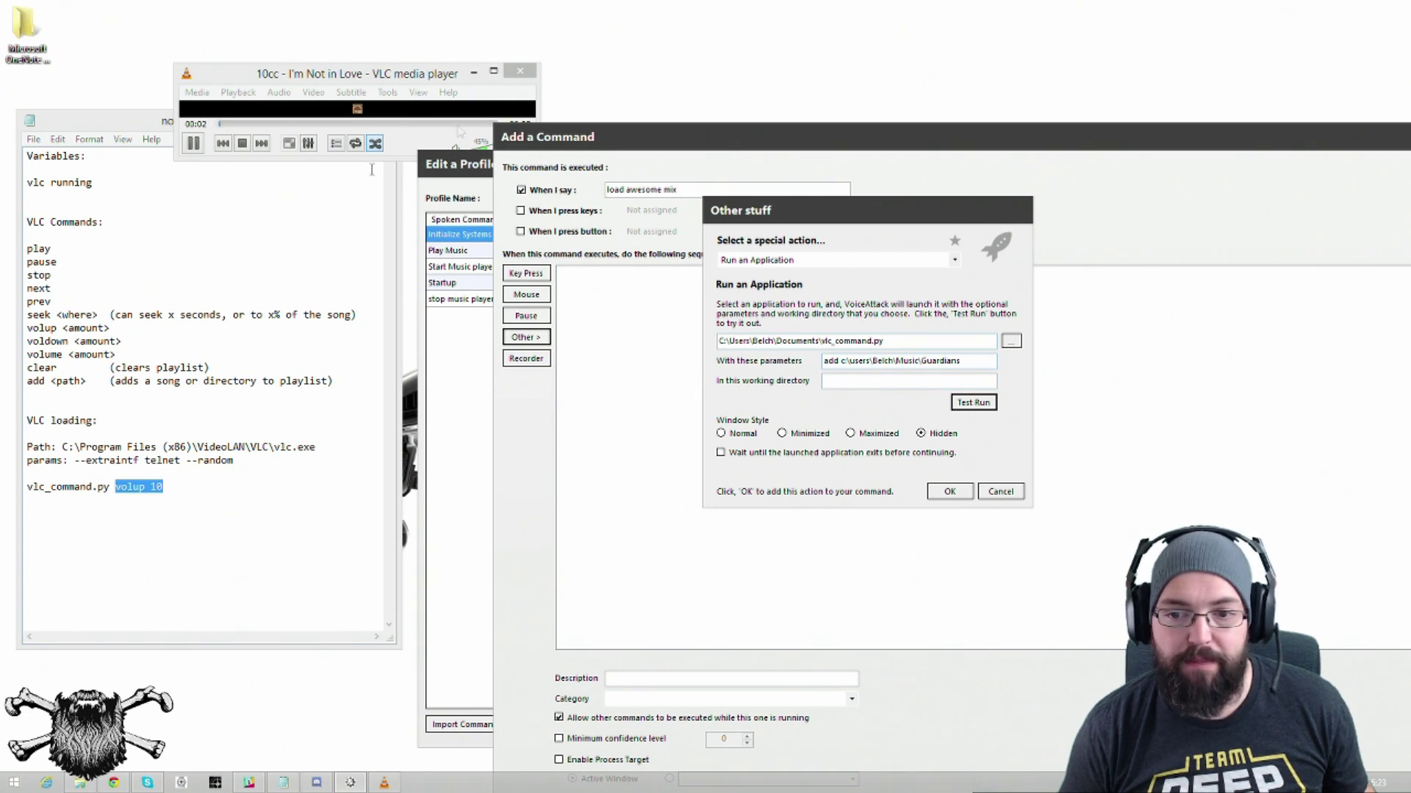
click(243, 144)
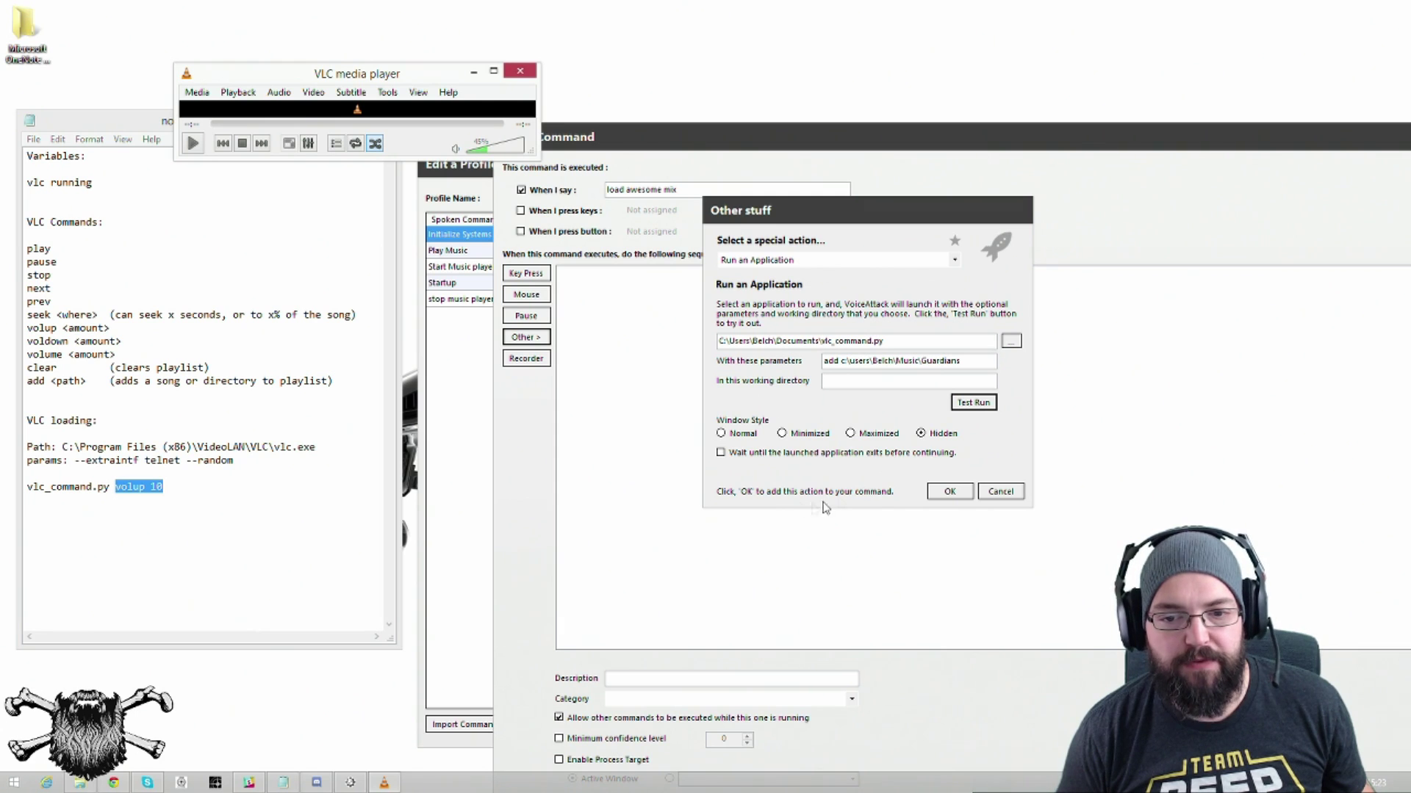
Step: Make the action wait until the launched application exits, and save the load awesome mix command in the profile
click(721, 453)
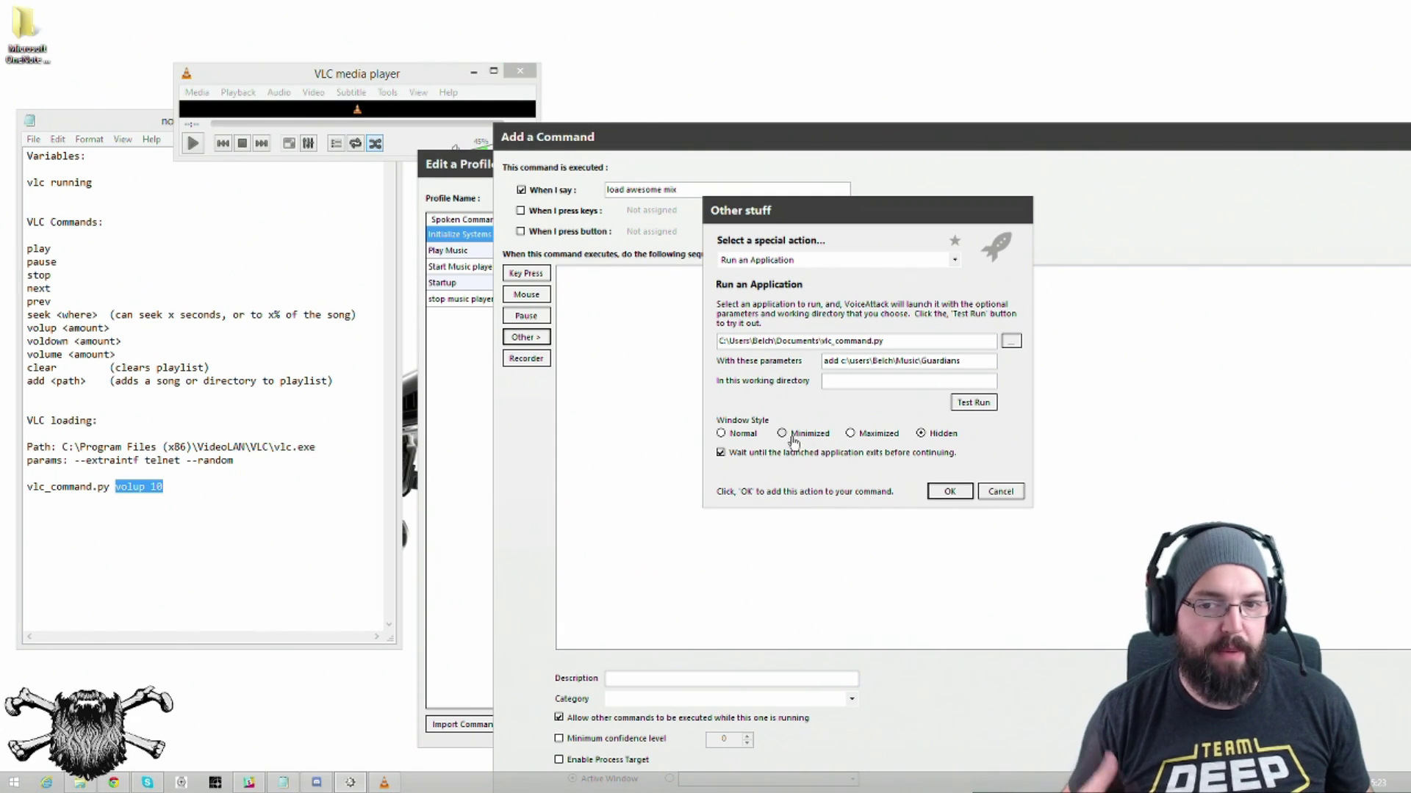
click(949, 491)
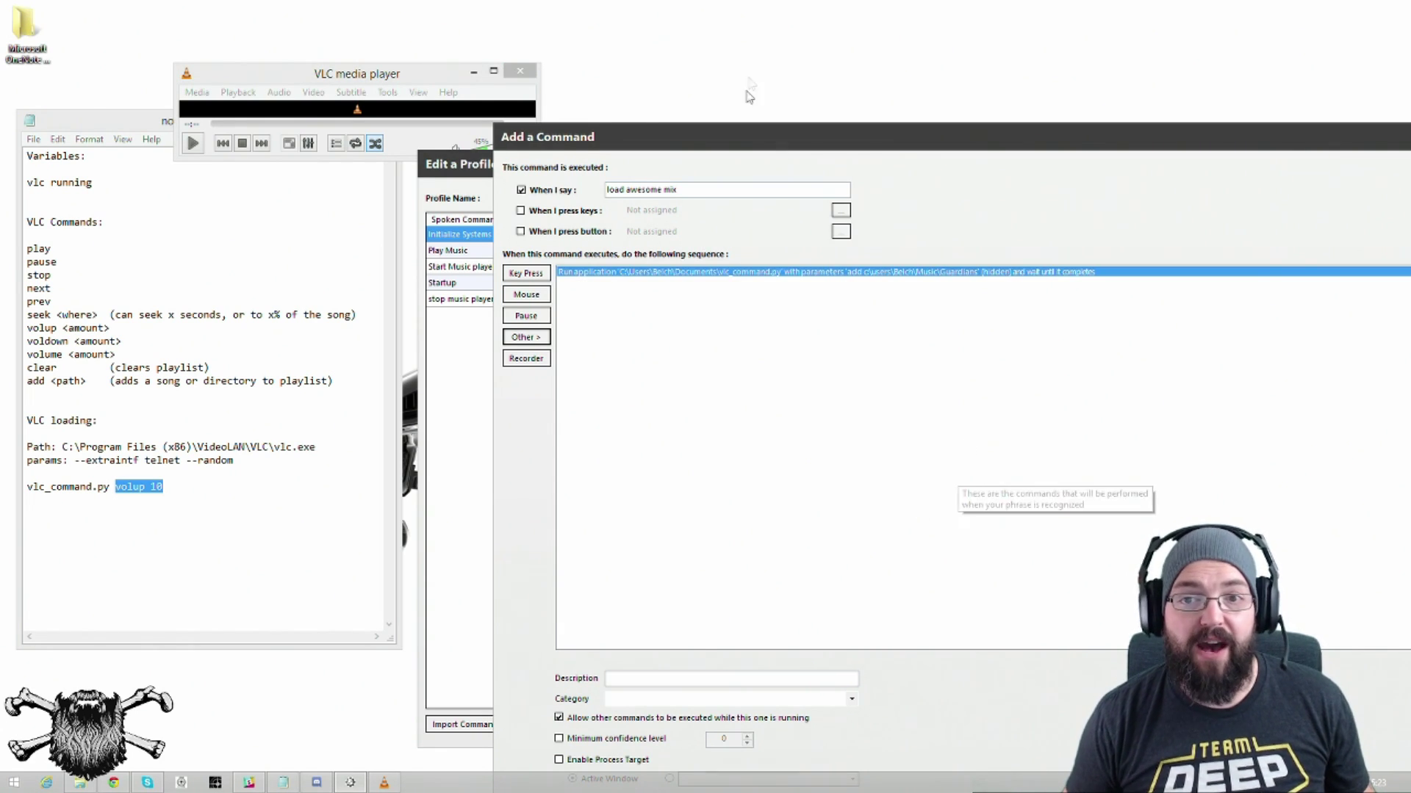
drag(801, 136, 587, 1)
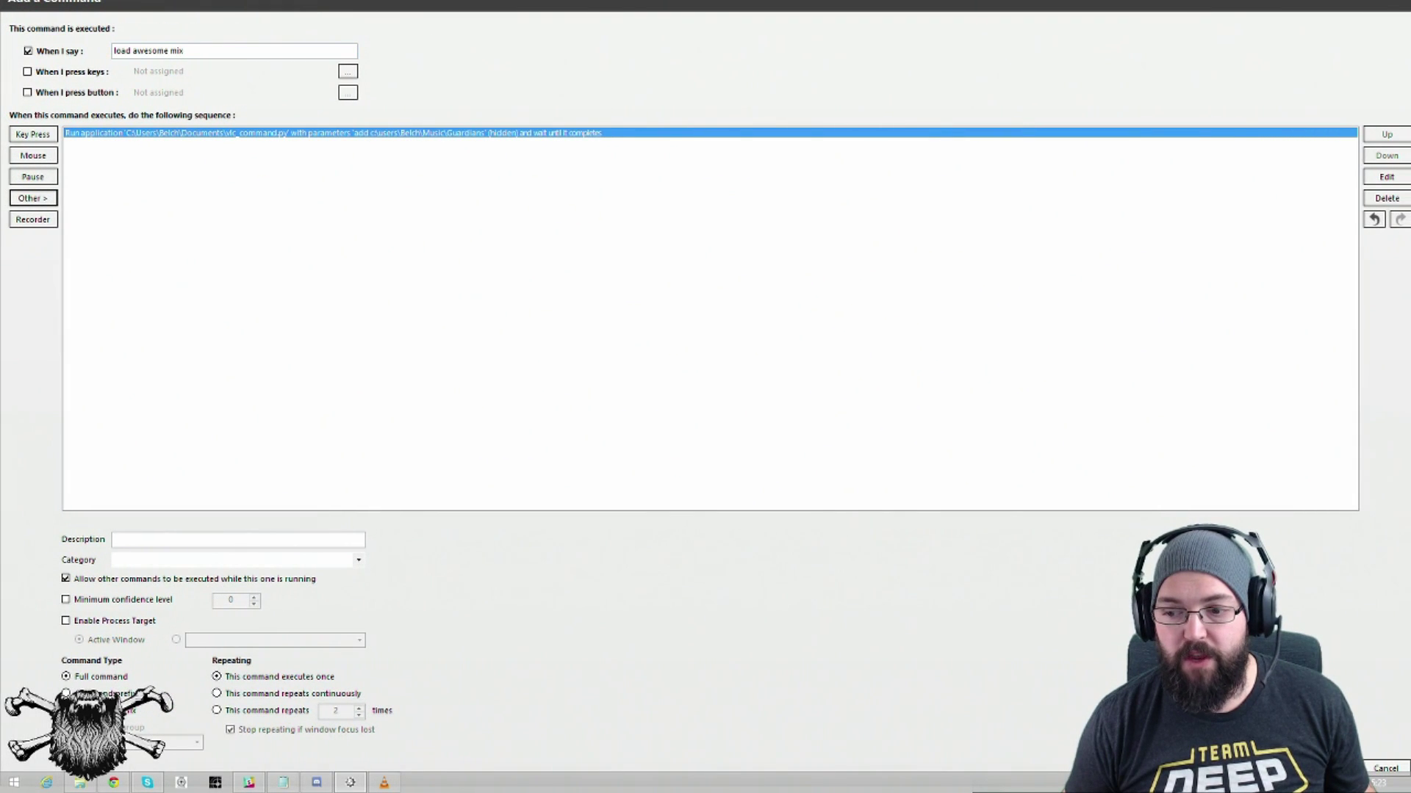
key(Return)
key(Return)
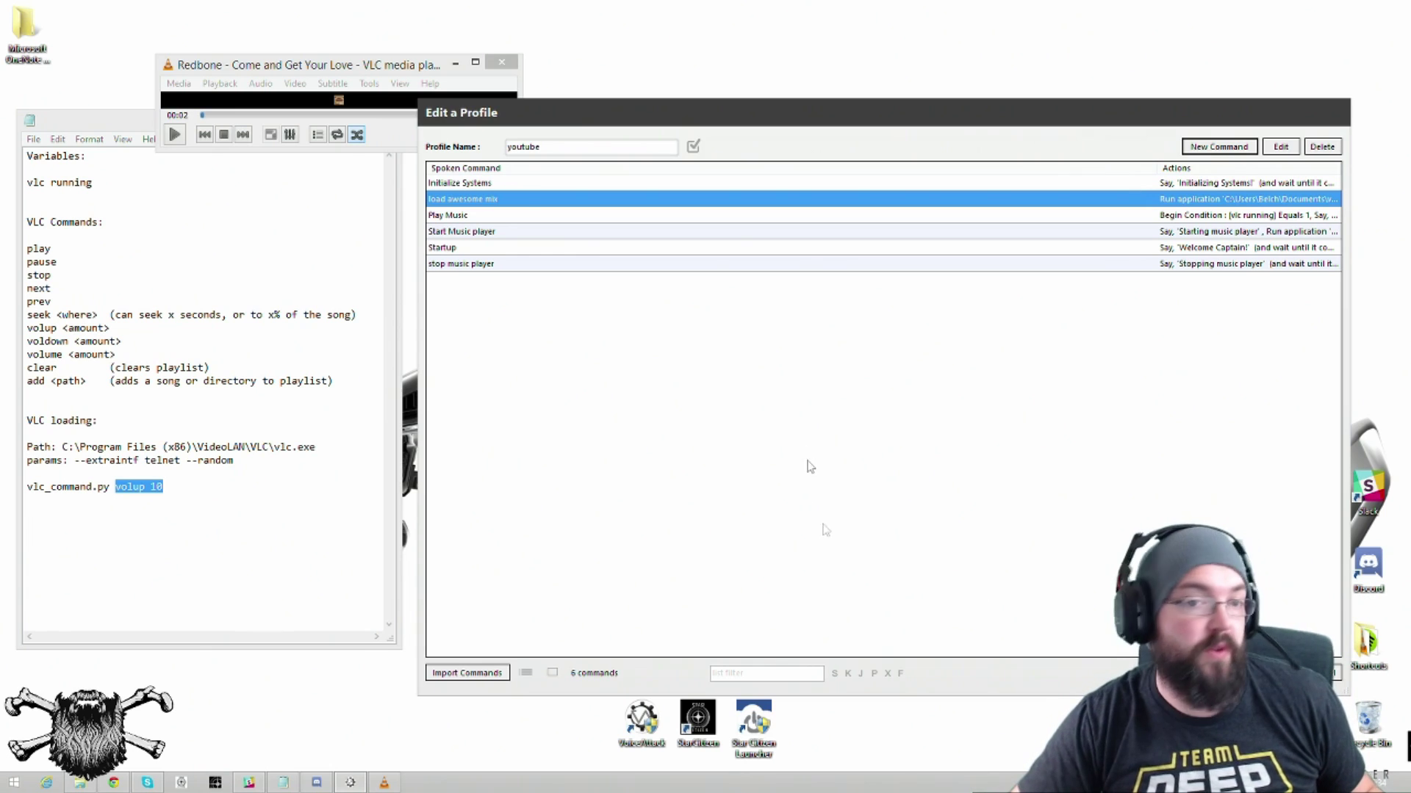
Step: Open the load awesome mix command and start a second Run an Application action that launches vlc_command.py from Documents
double_click(449, 207)
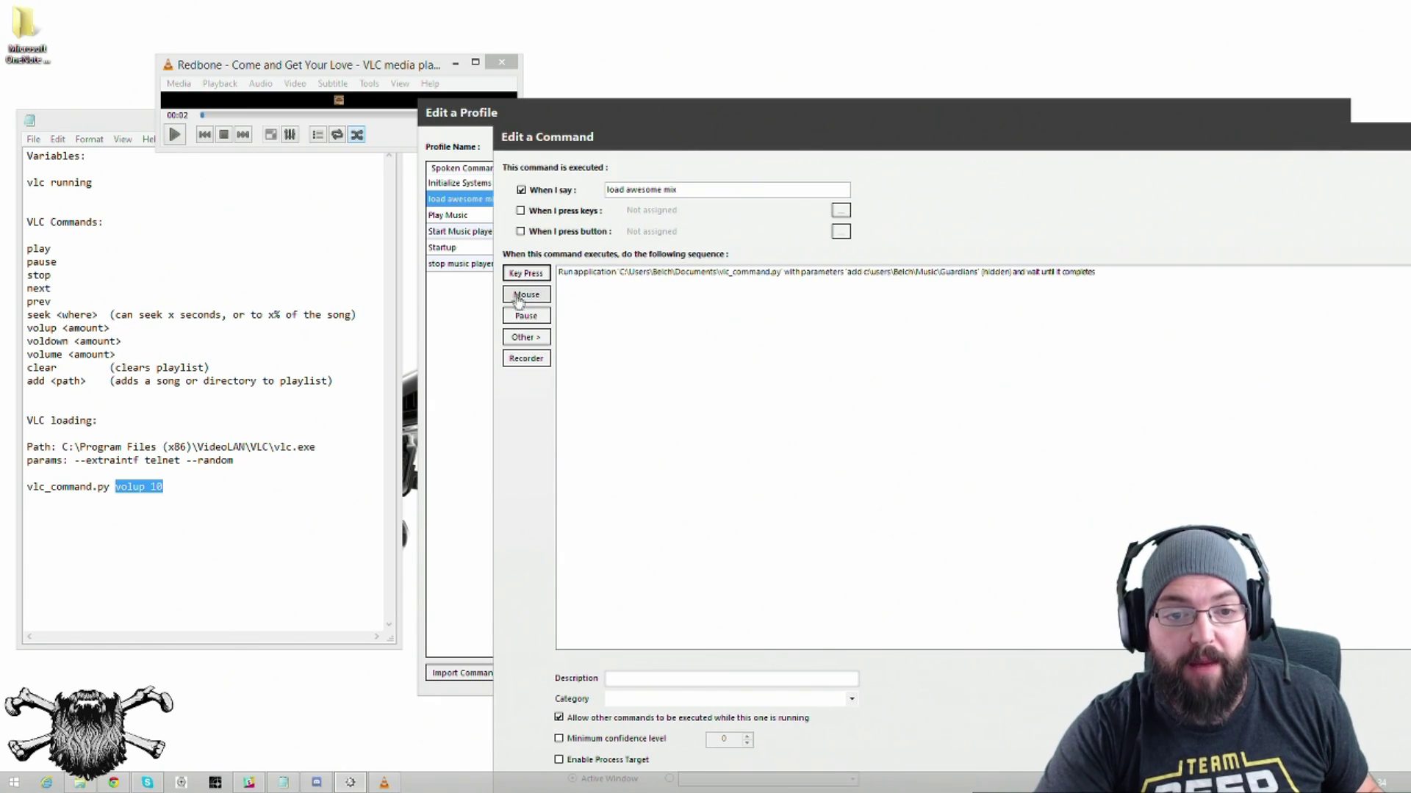
click(596, 272)
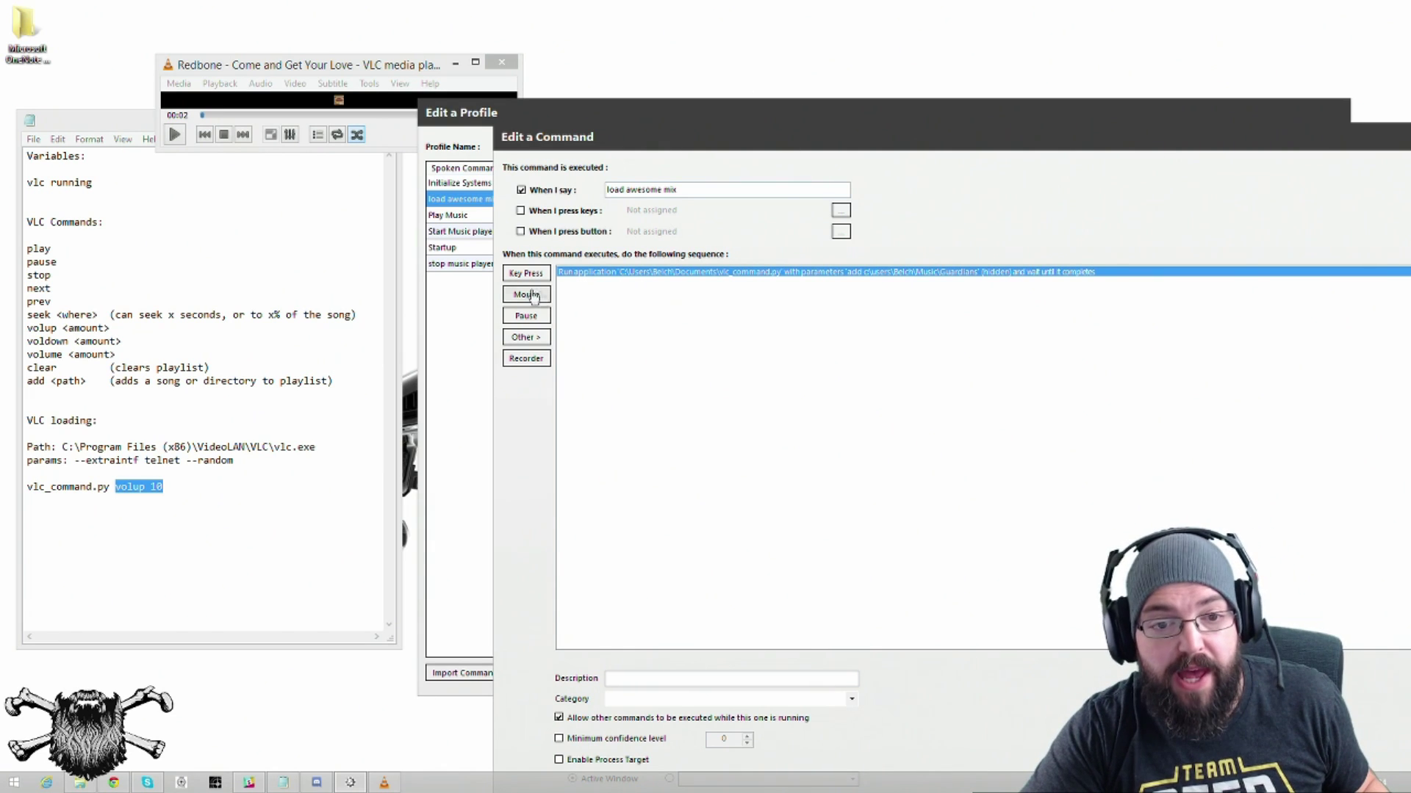
click(526, 337)
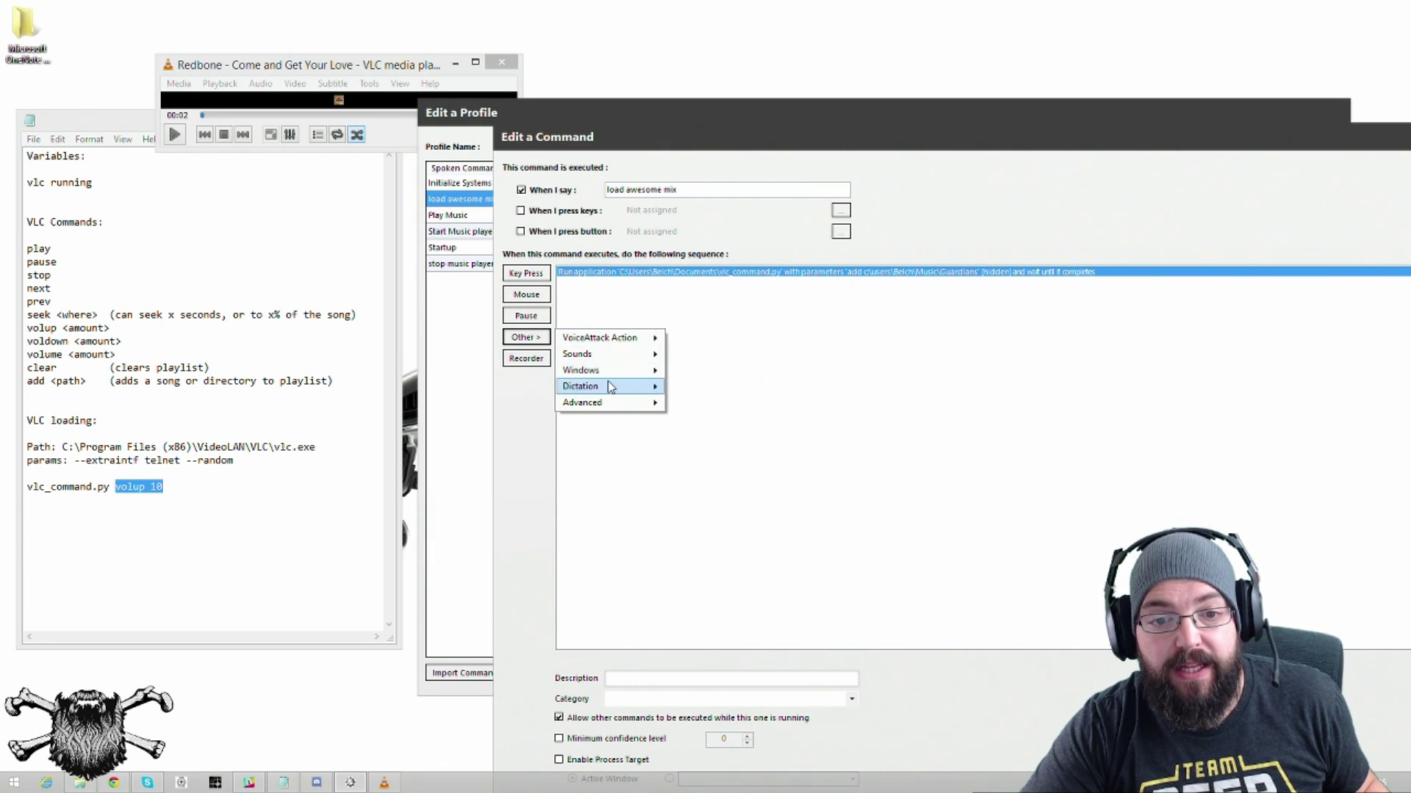
mouse_move(617, 370)
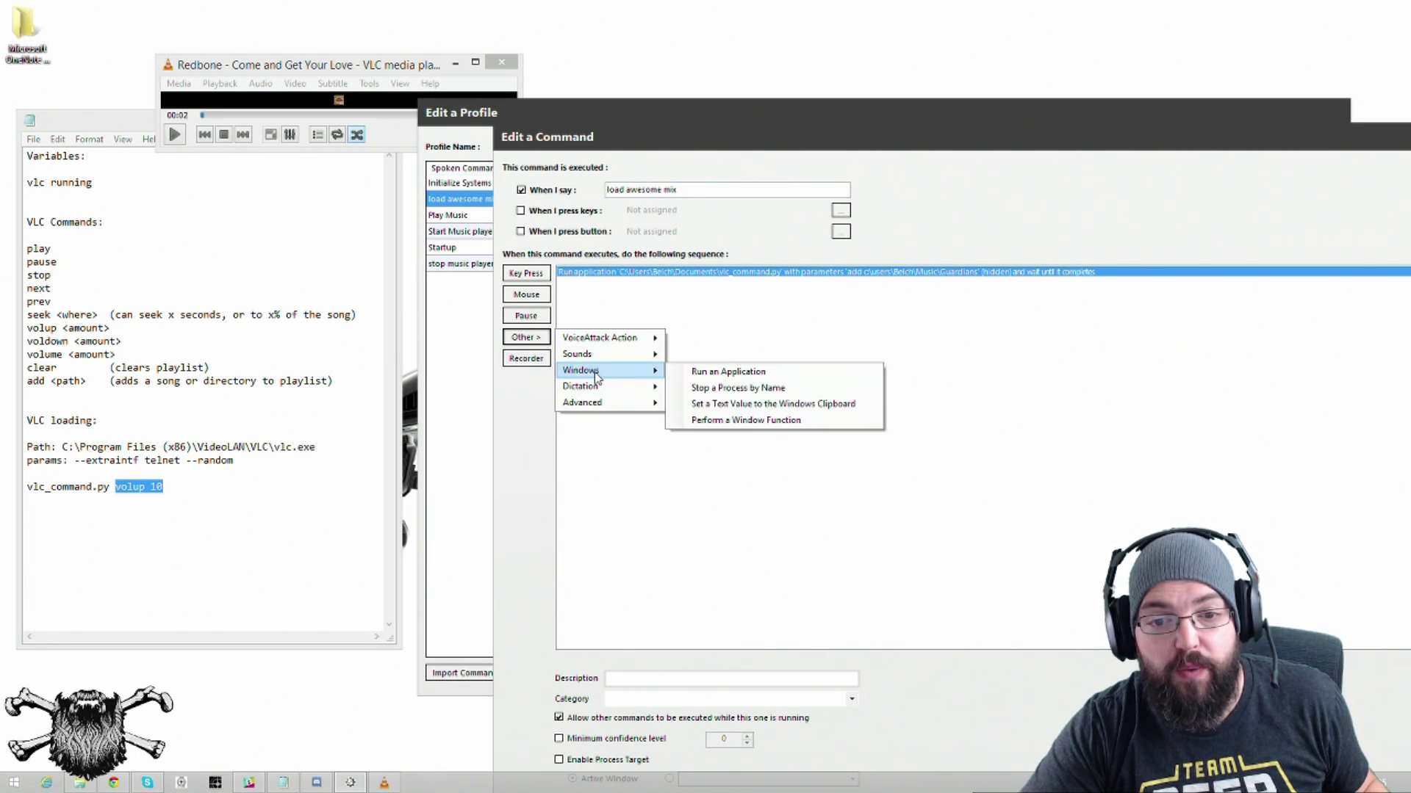
click(738, 373)
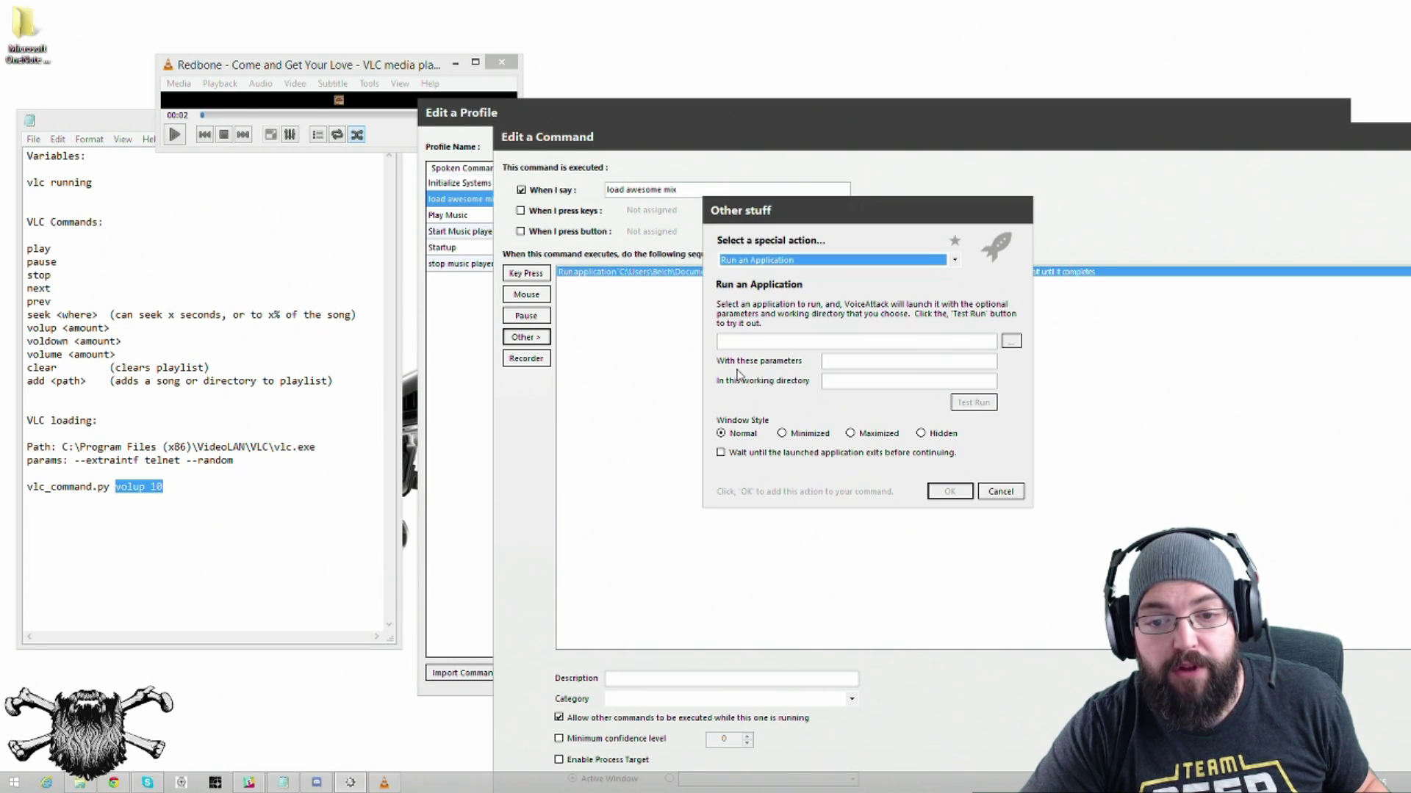
click(1005, 342)
double_click(889, 480)
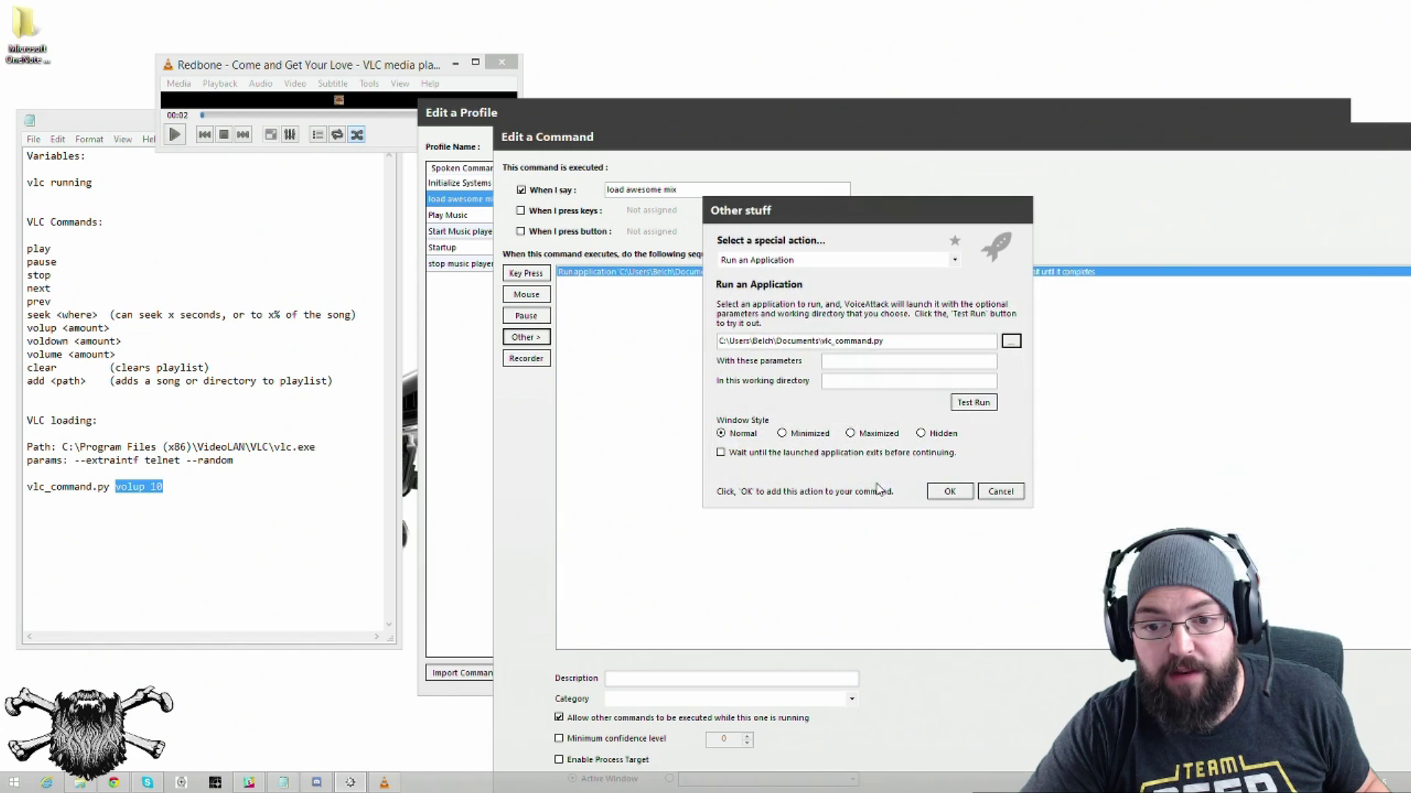
Step: Give the new action the parameter "clear", a Hidden window style and waiting until the application exits, and add it to the command
click(875, 359)
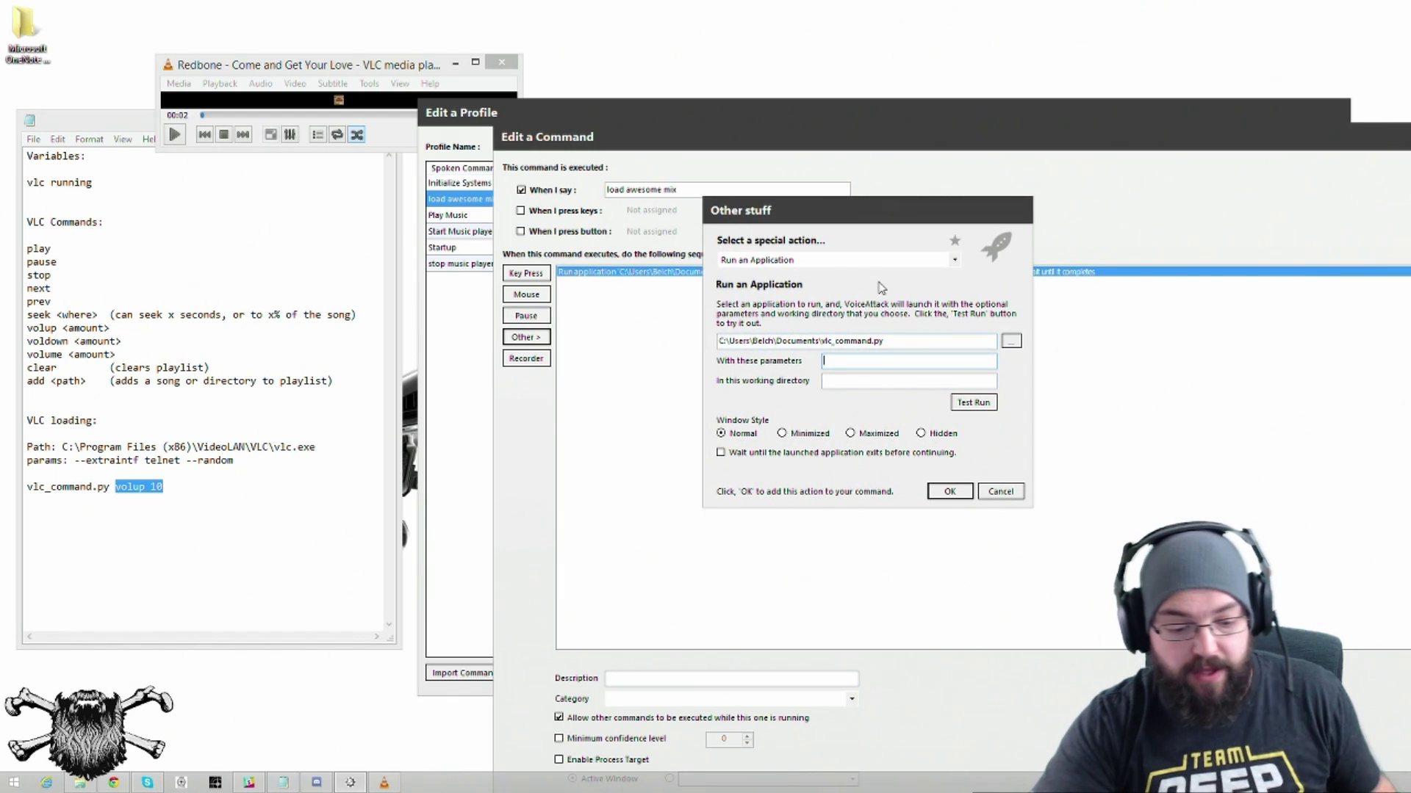
text(clear)
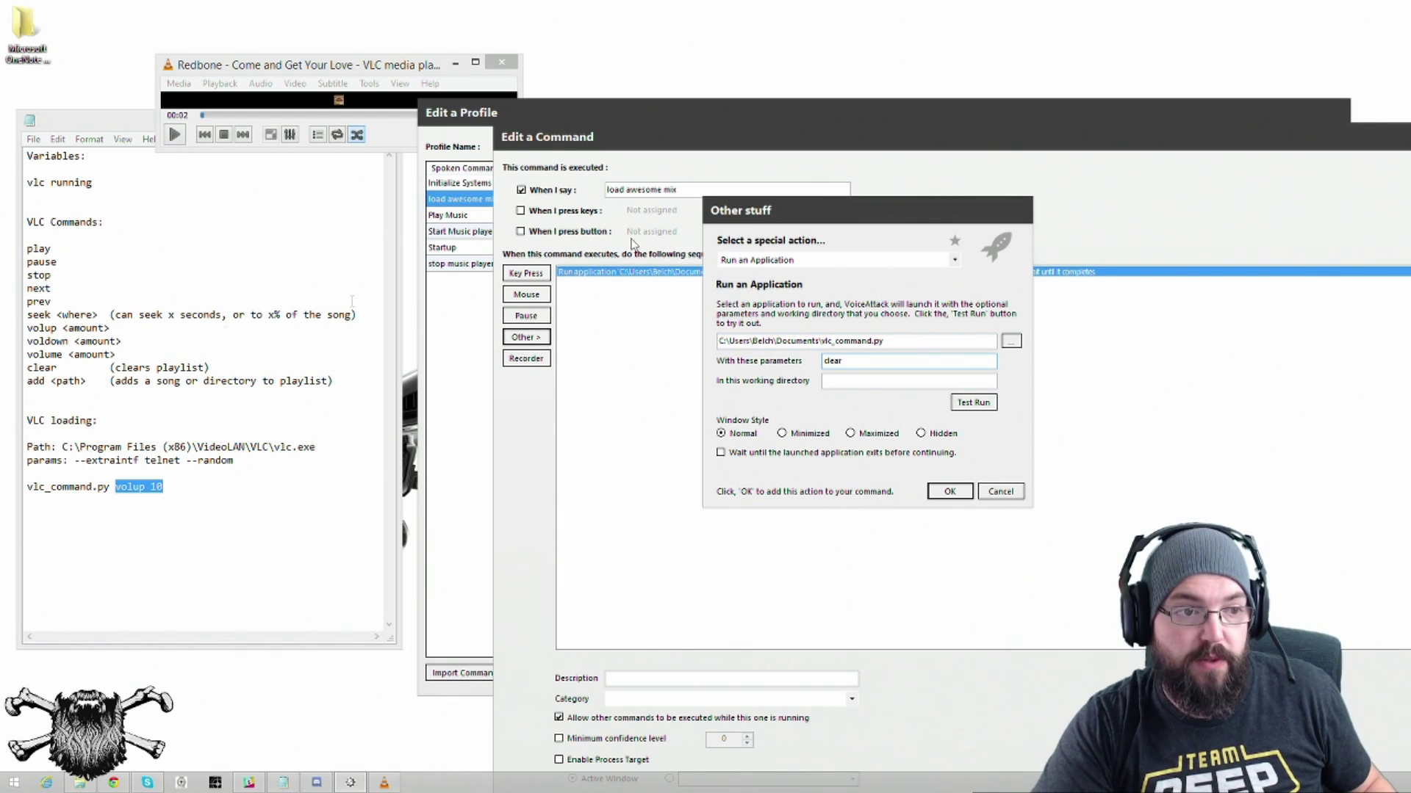
click(923, 433)
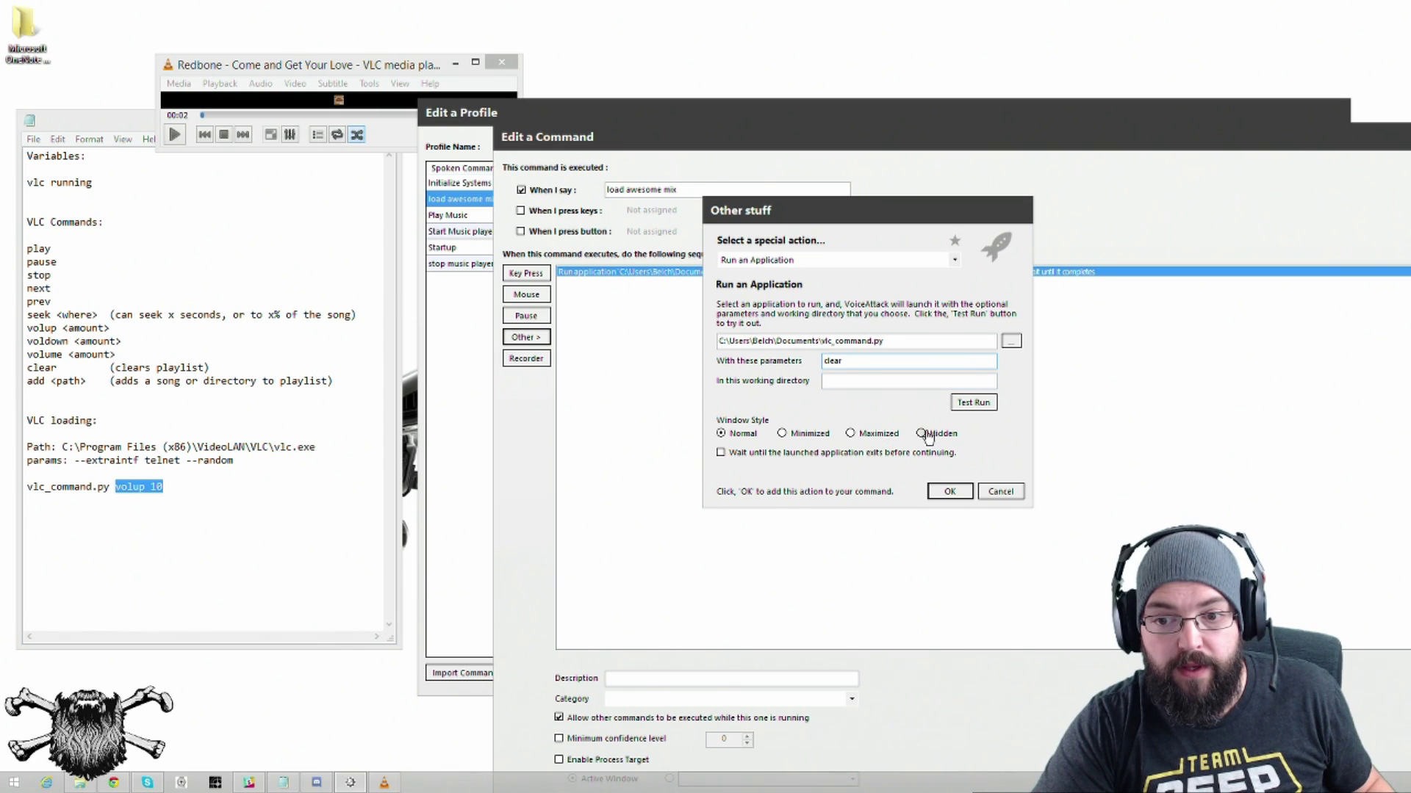
click(891, 454)
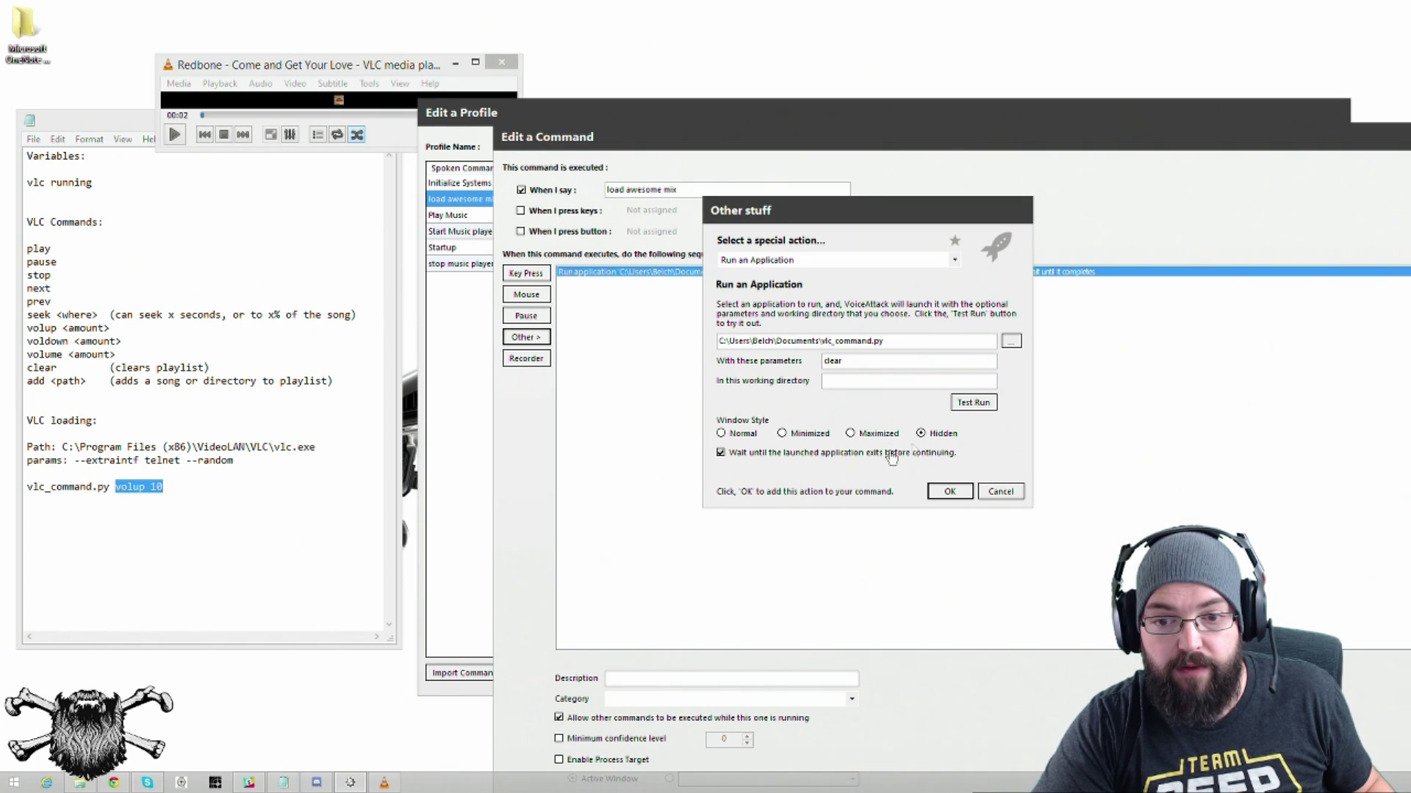
click(950, 492)
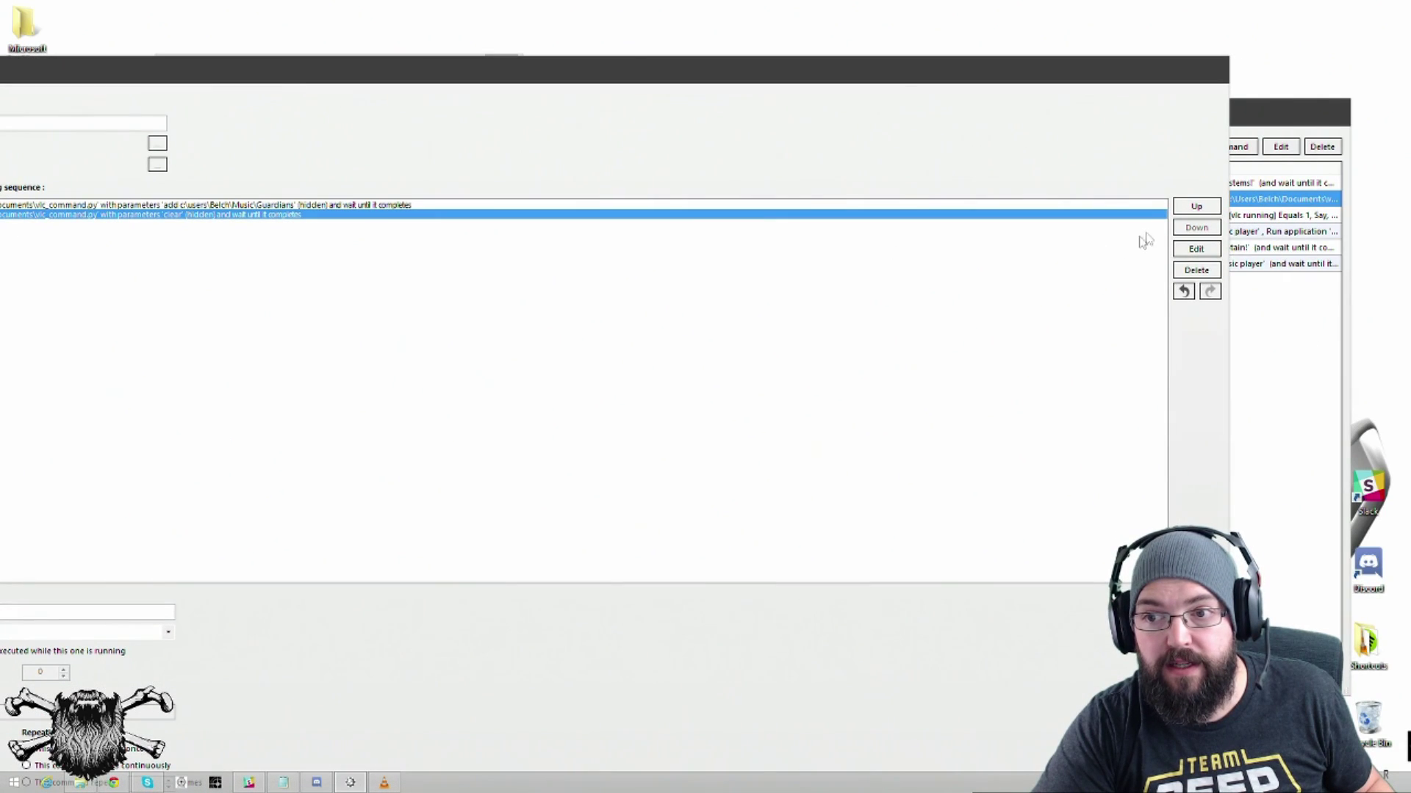
Step: Move the clear action above the add action in the sequence and save the load awesome mix command
click(1194, 207)
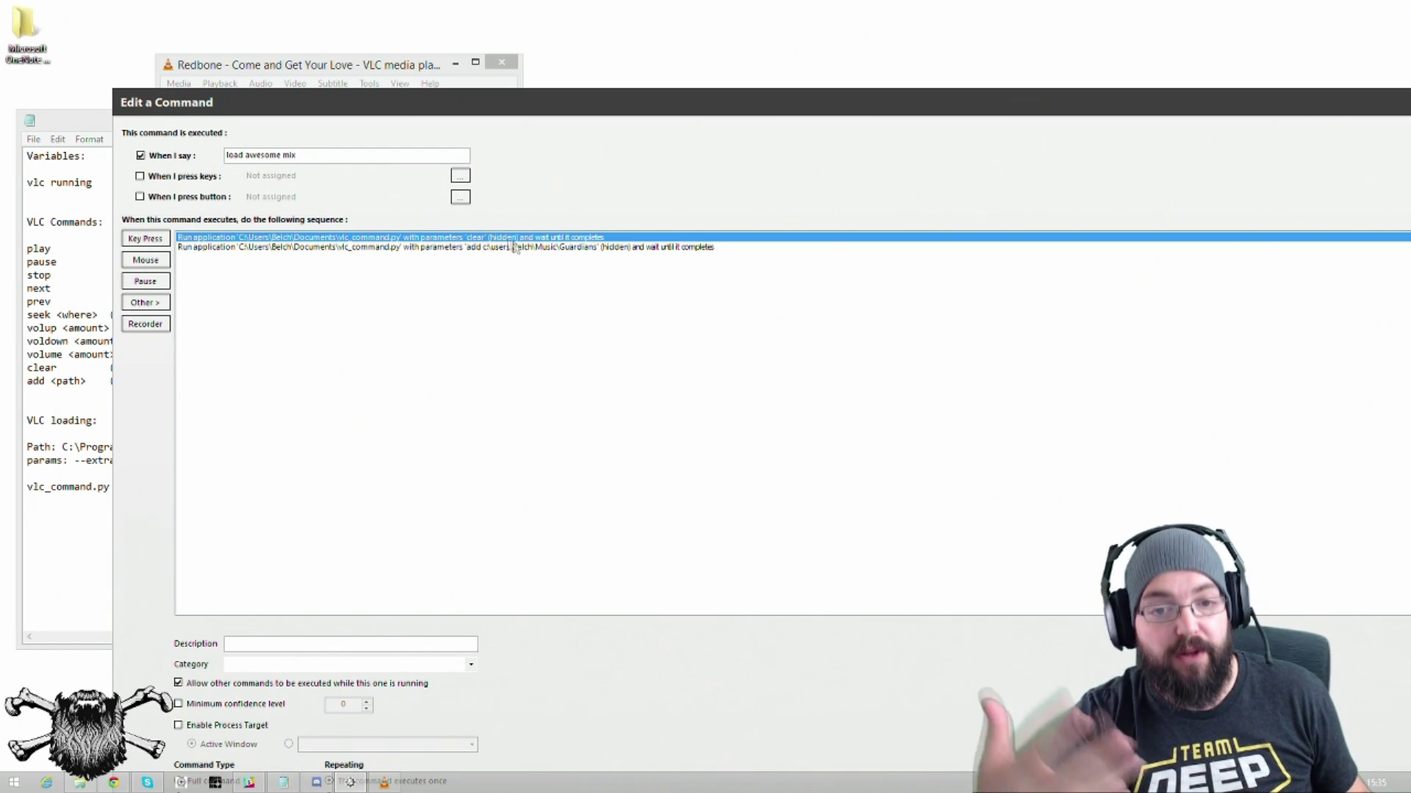
drag(628, 109, 470, 11)
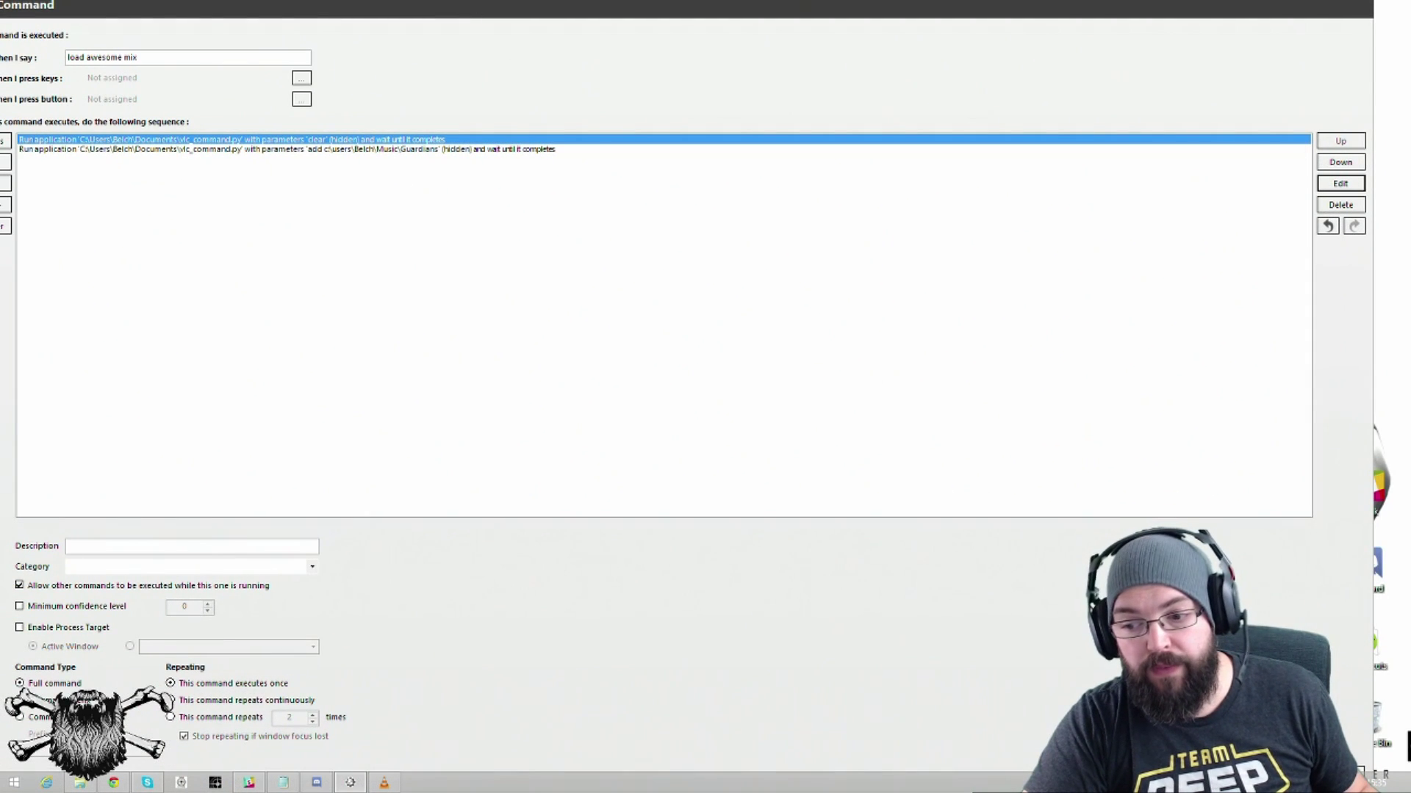
key(Return)
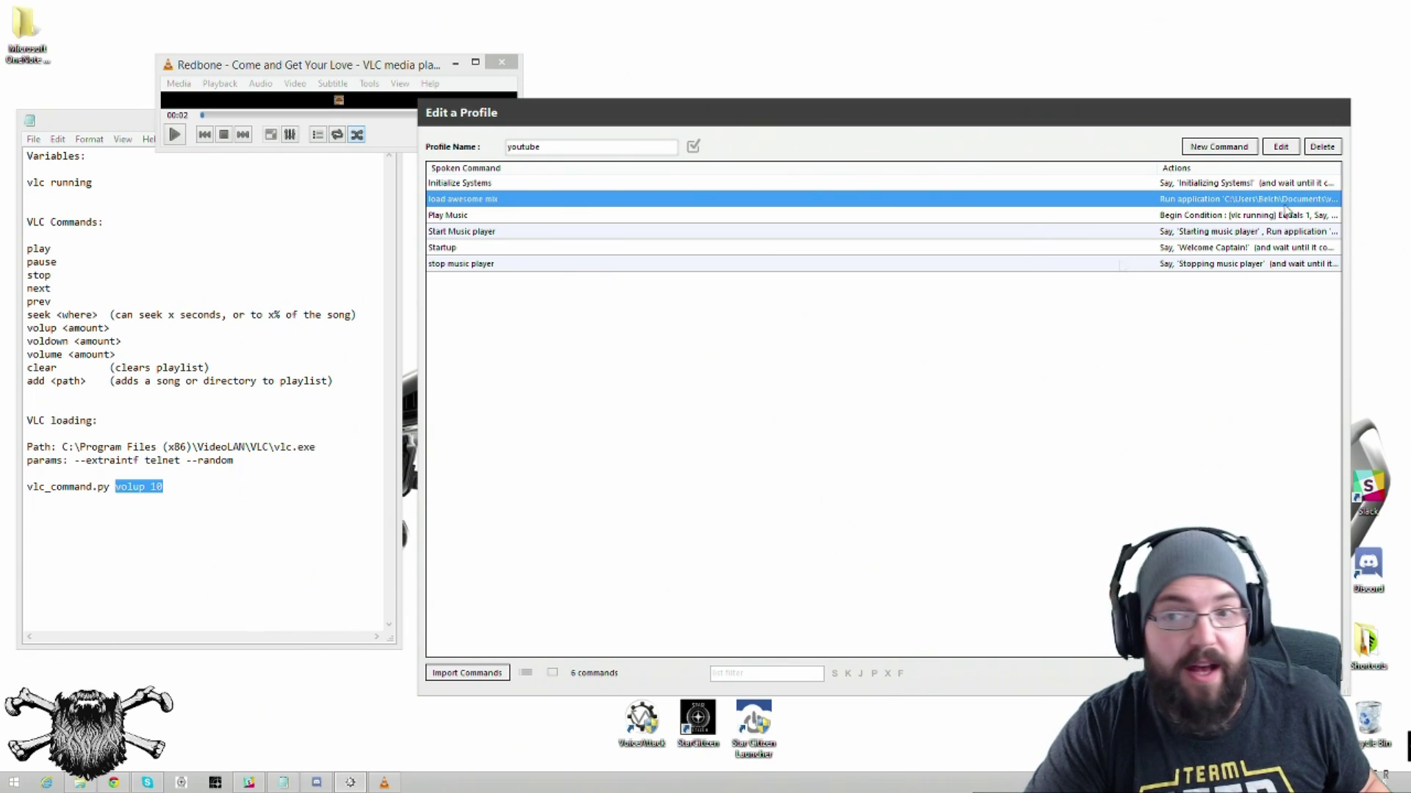
Step: Create a new command spoken as "pause music" with a Run an Application action that launches vlc_command.py
click(1219, 147)
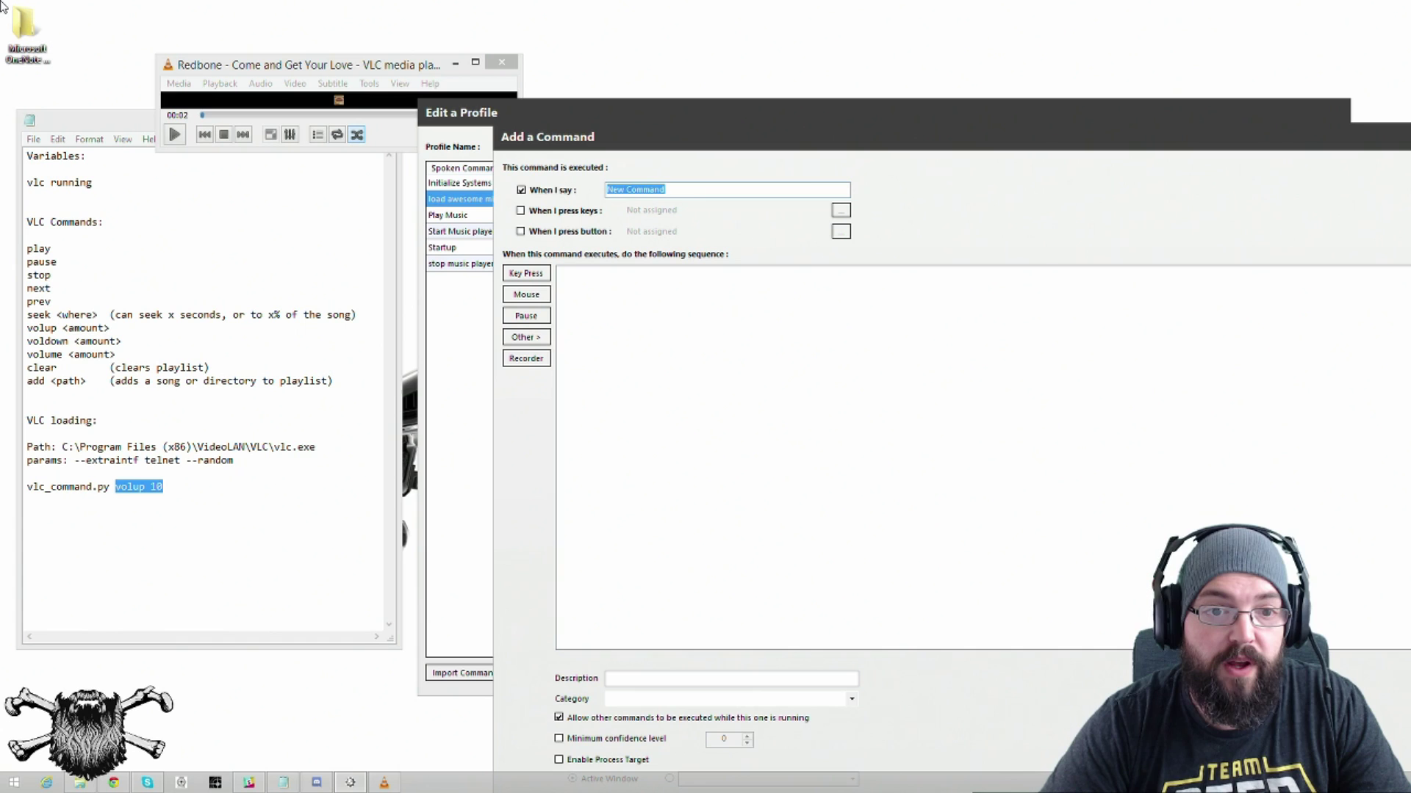
text(pause music)
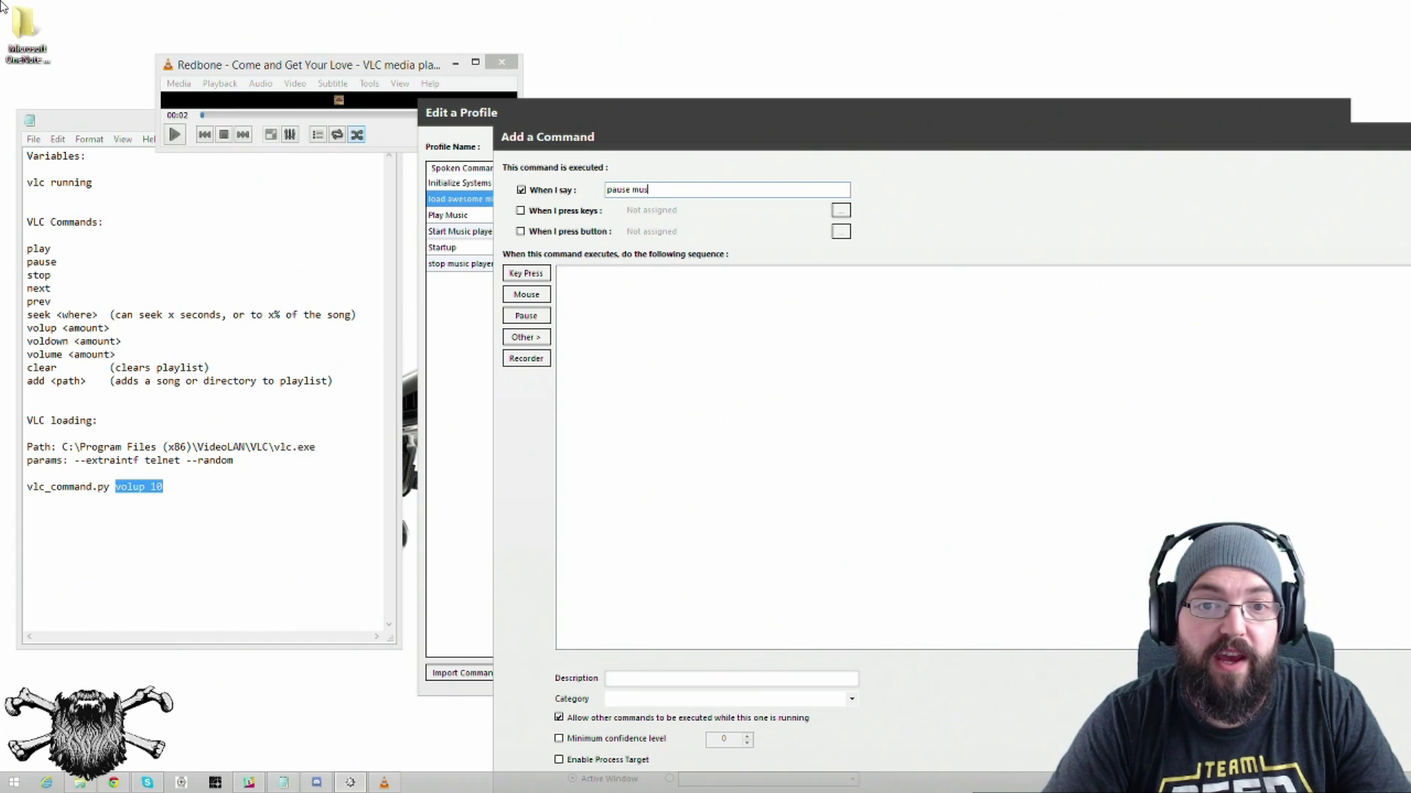
click(526, 336)
mouse_move(617, 373)
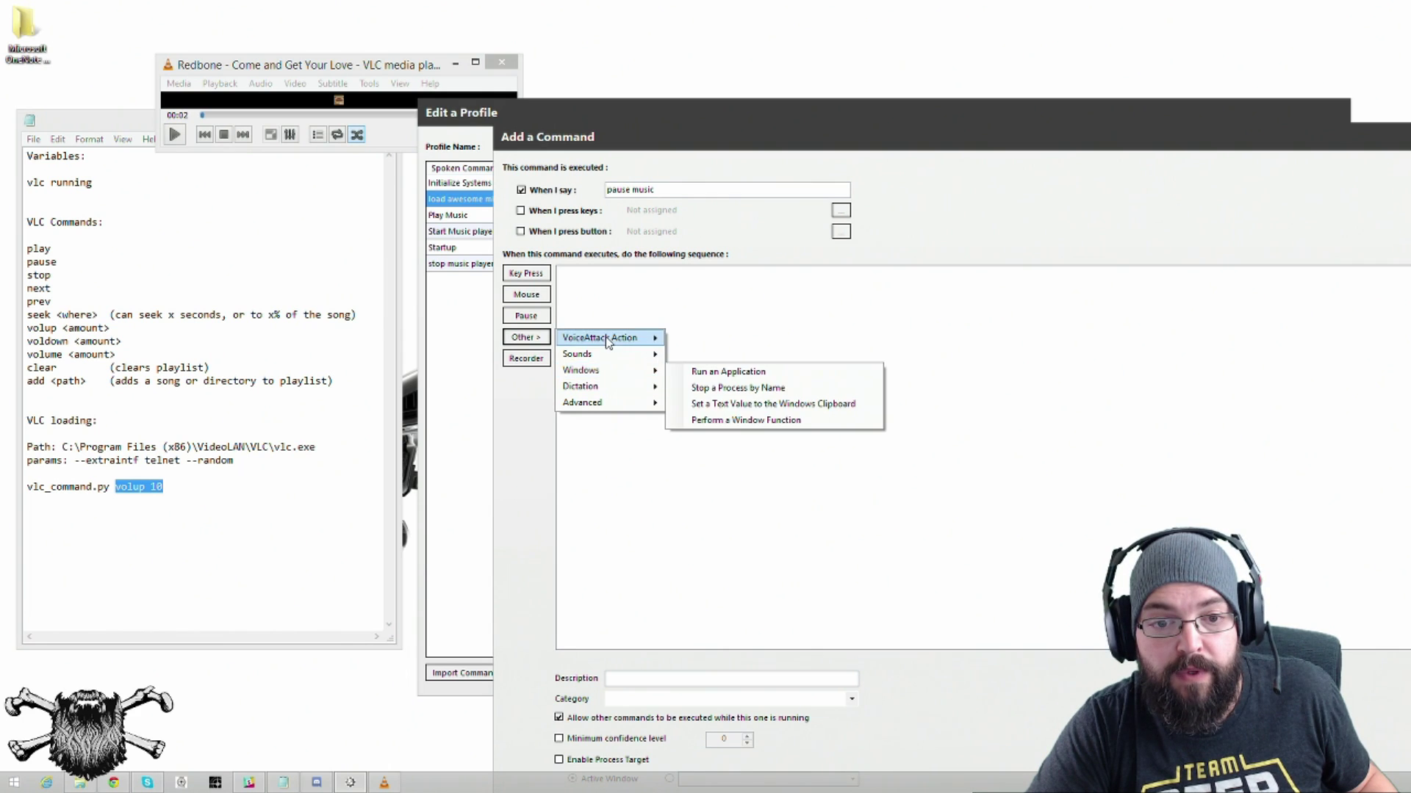
click(726, 374)
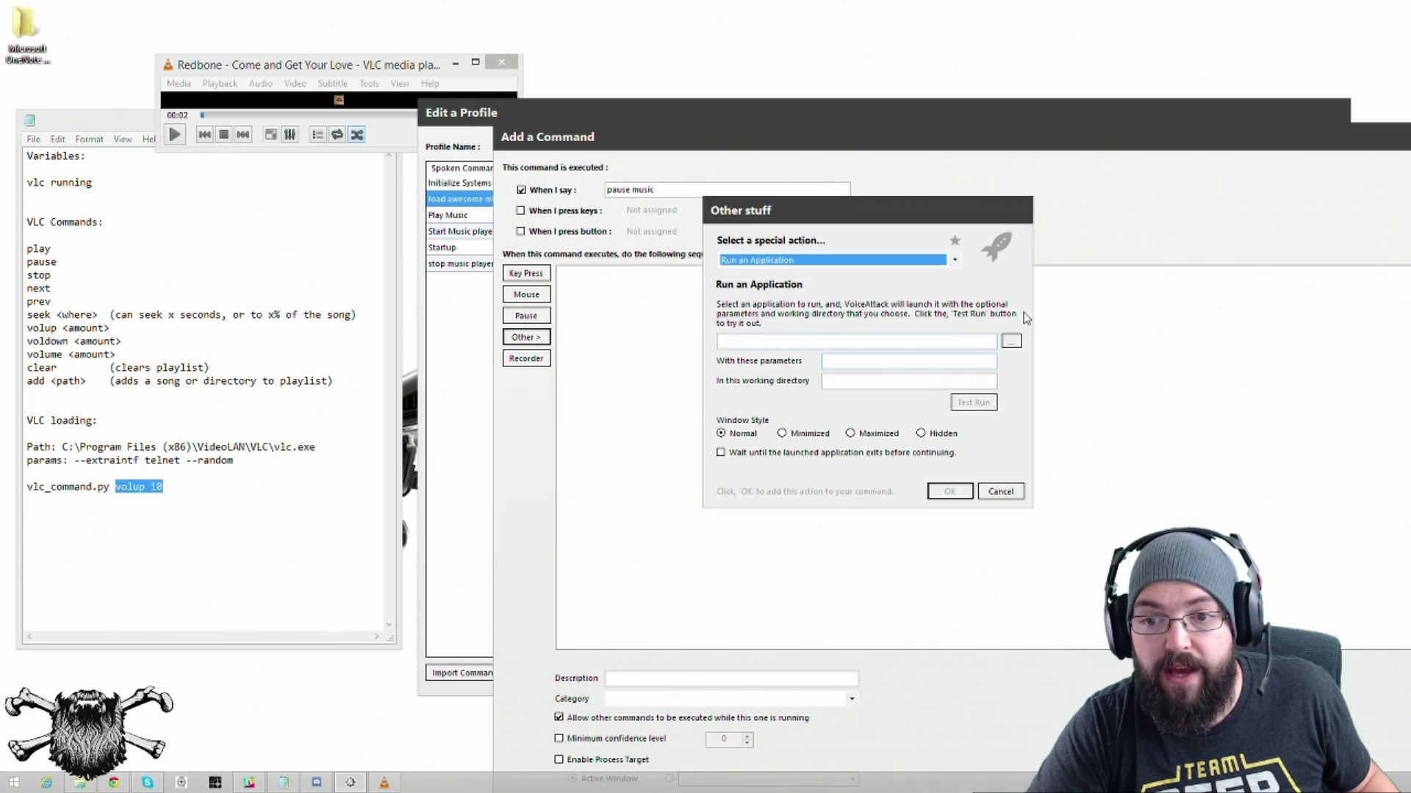
click(1010, 341)
double_click(955, 488)
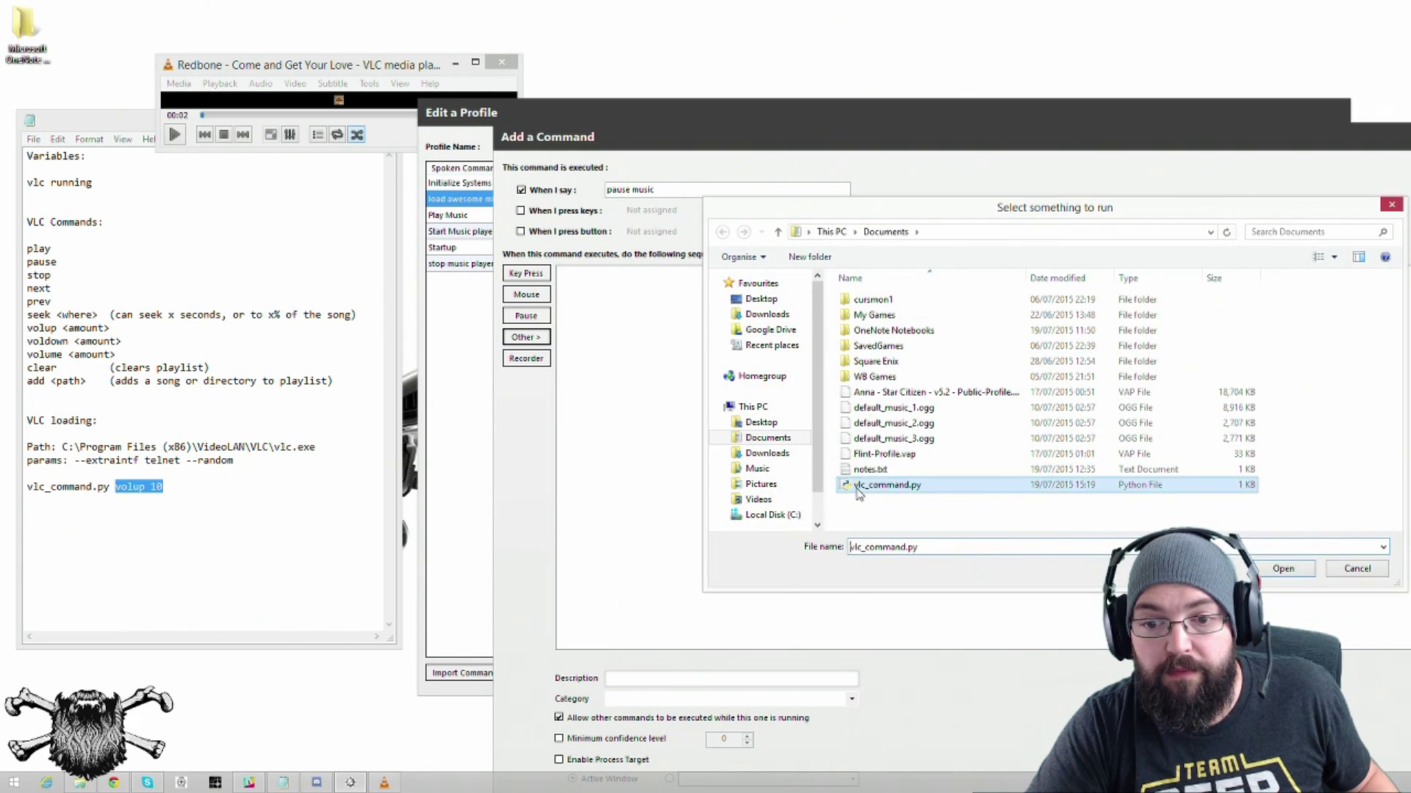
Step: Set the action's parameter to "pause" with a Hidden window and waiting until it exits, and save the pause music command
click(933, 359)
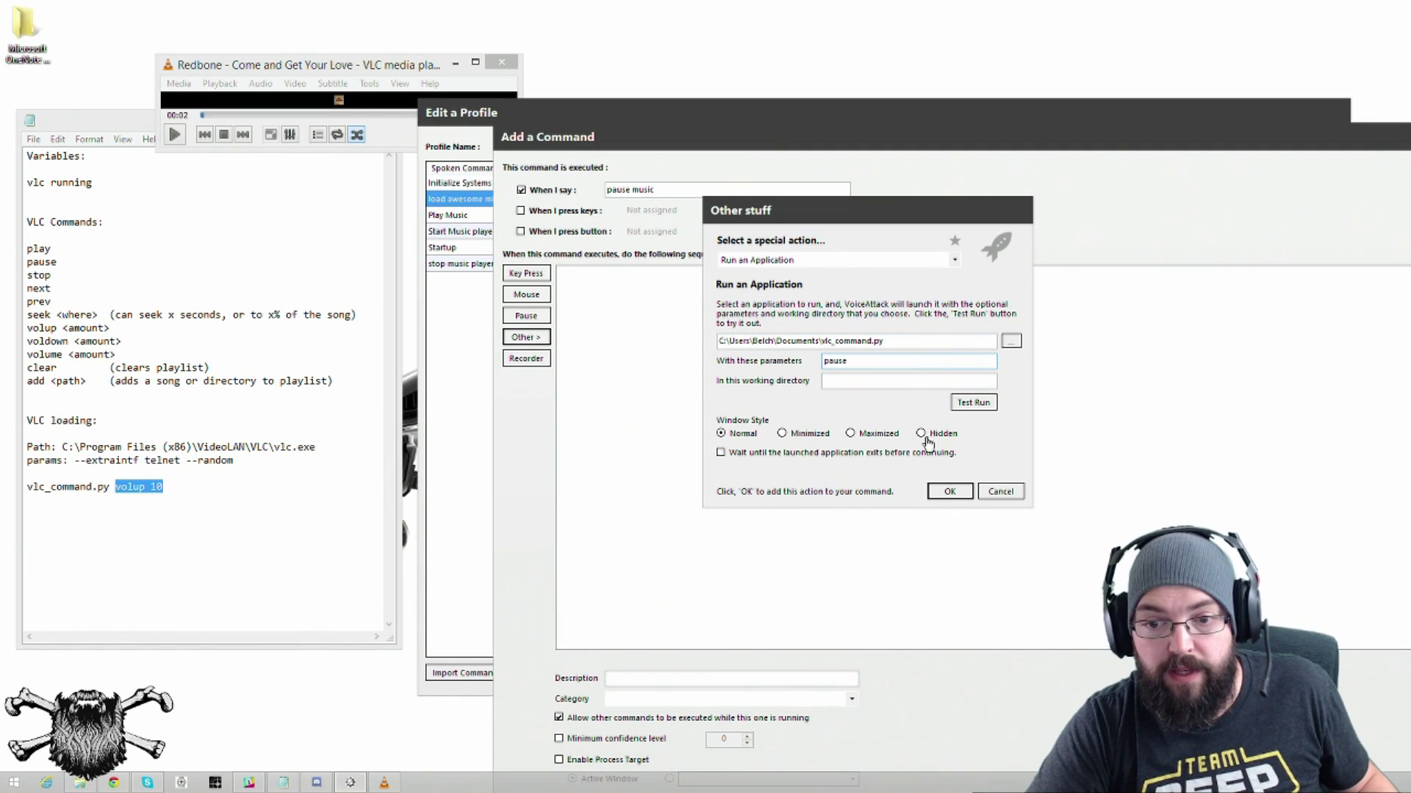
click(949, 491)
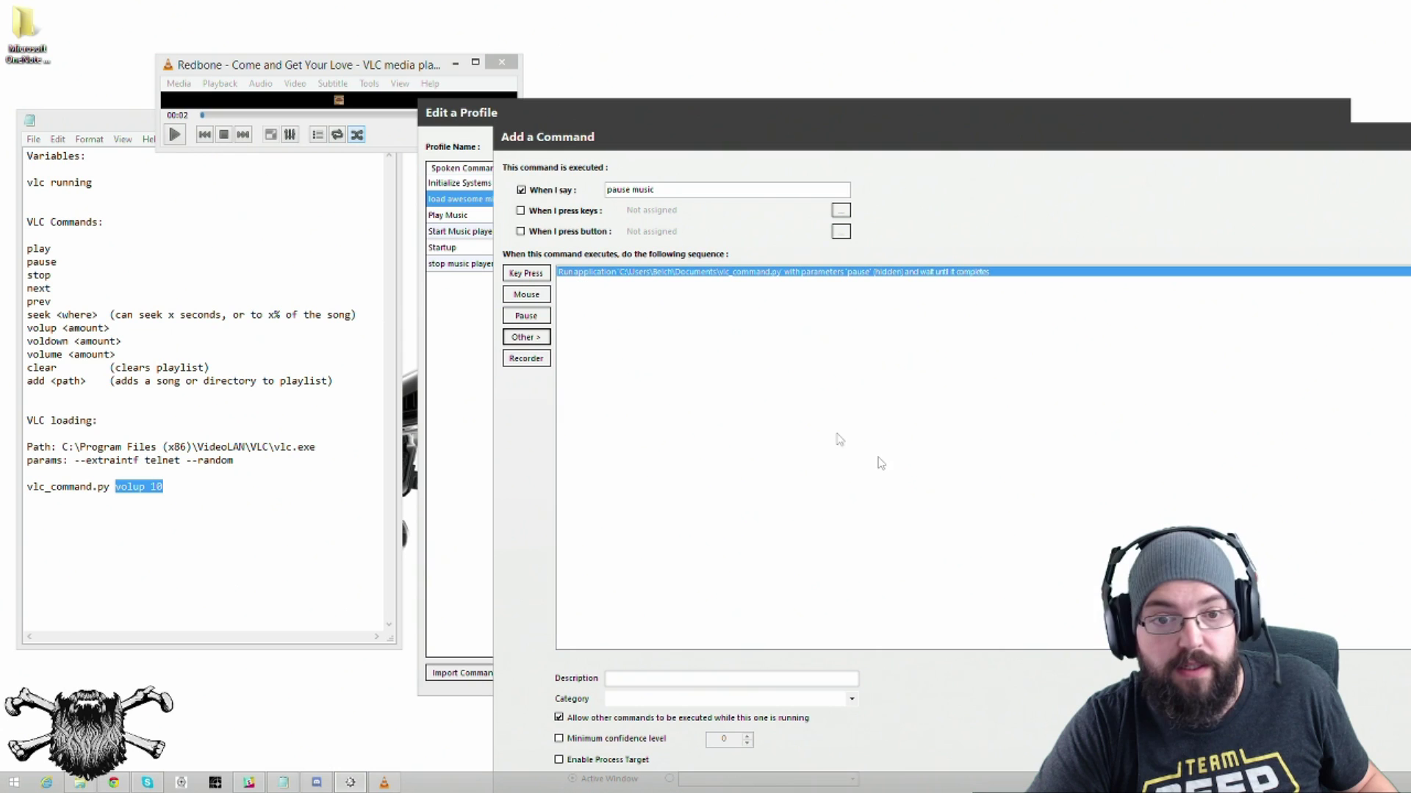
drag(1141, 149, 752, 39)
drag(1097, 22, 814, 3)
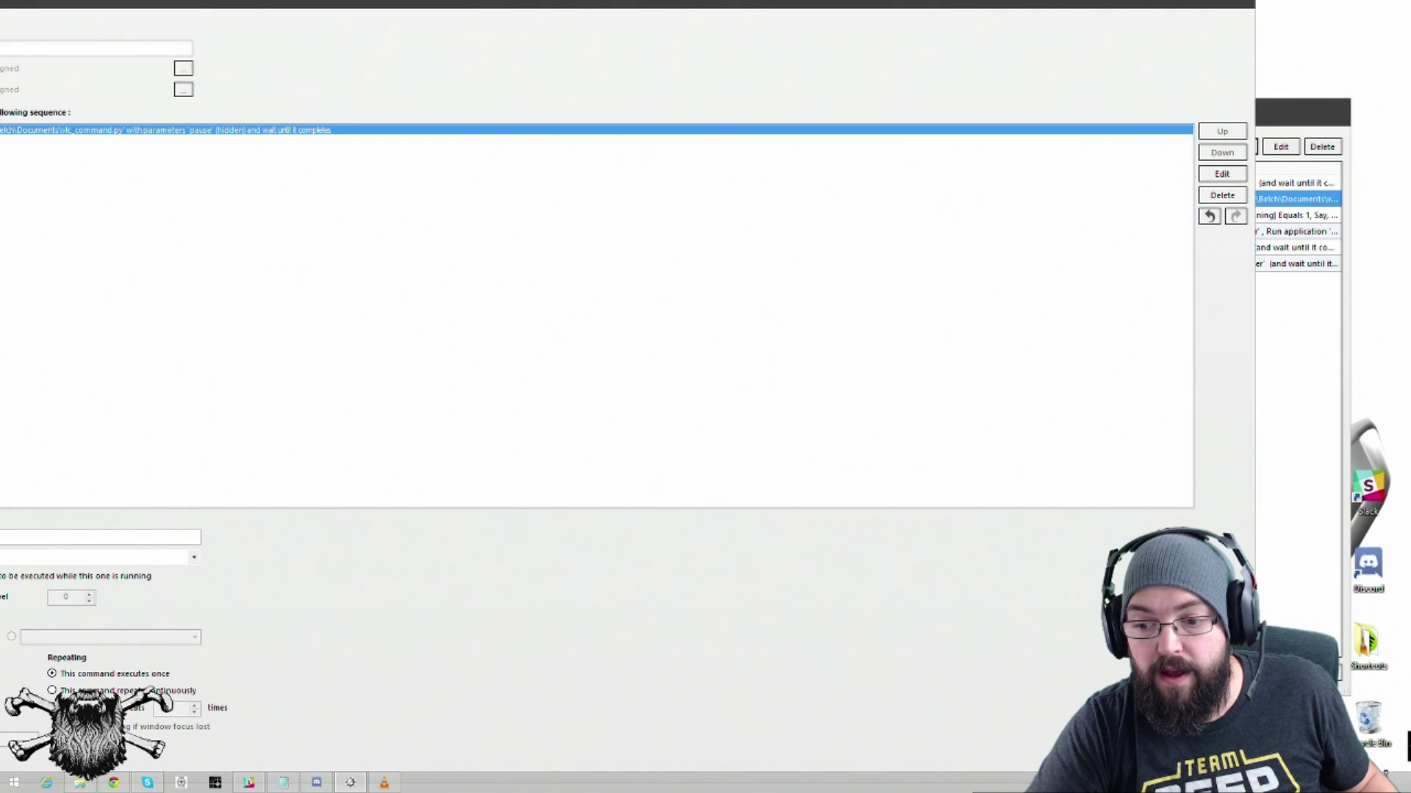
key(Return)
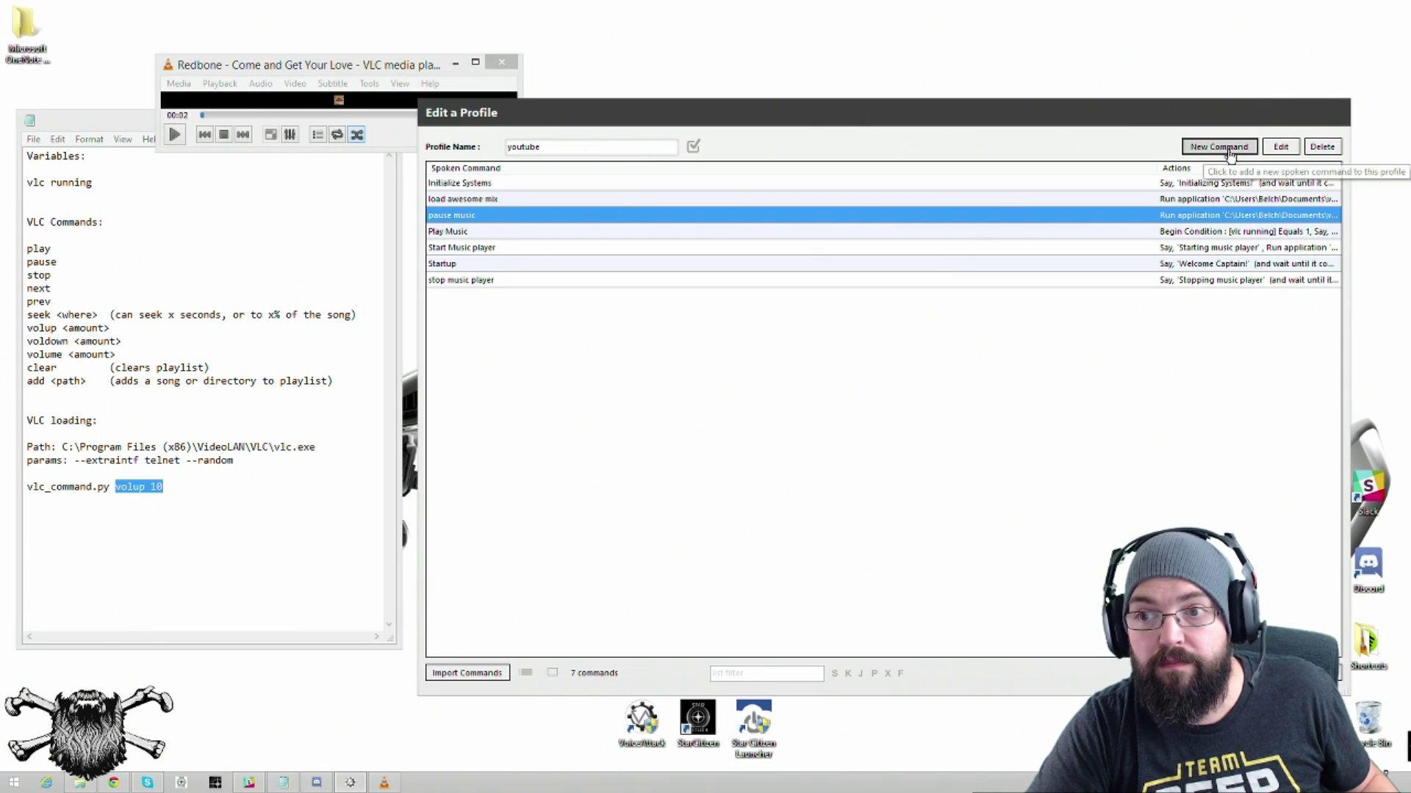
Step: Create a new command spoken as "resume music" with a Run an Application action that launches vlc_command.py
click(1227, 151)
text(resume music)
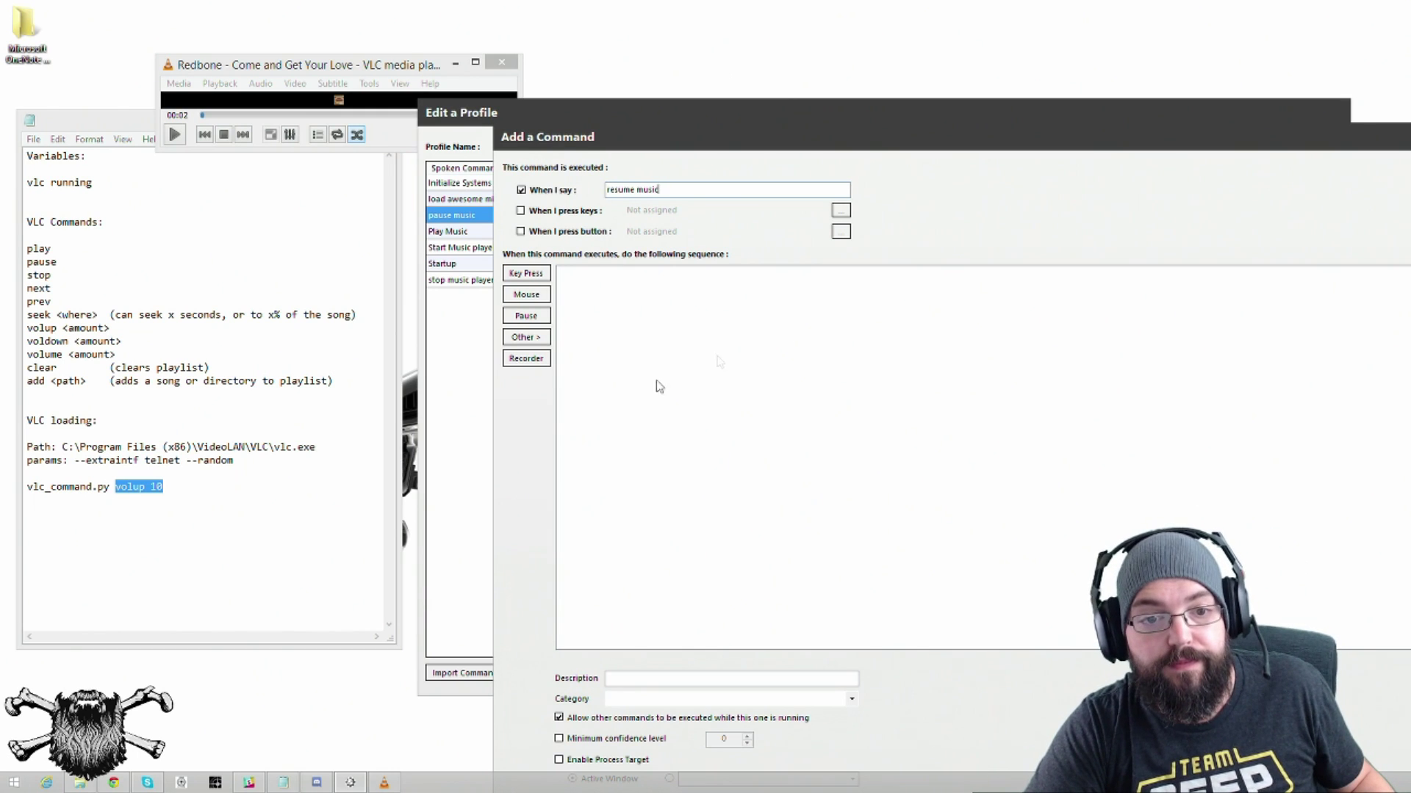
click(526, 336)
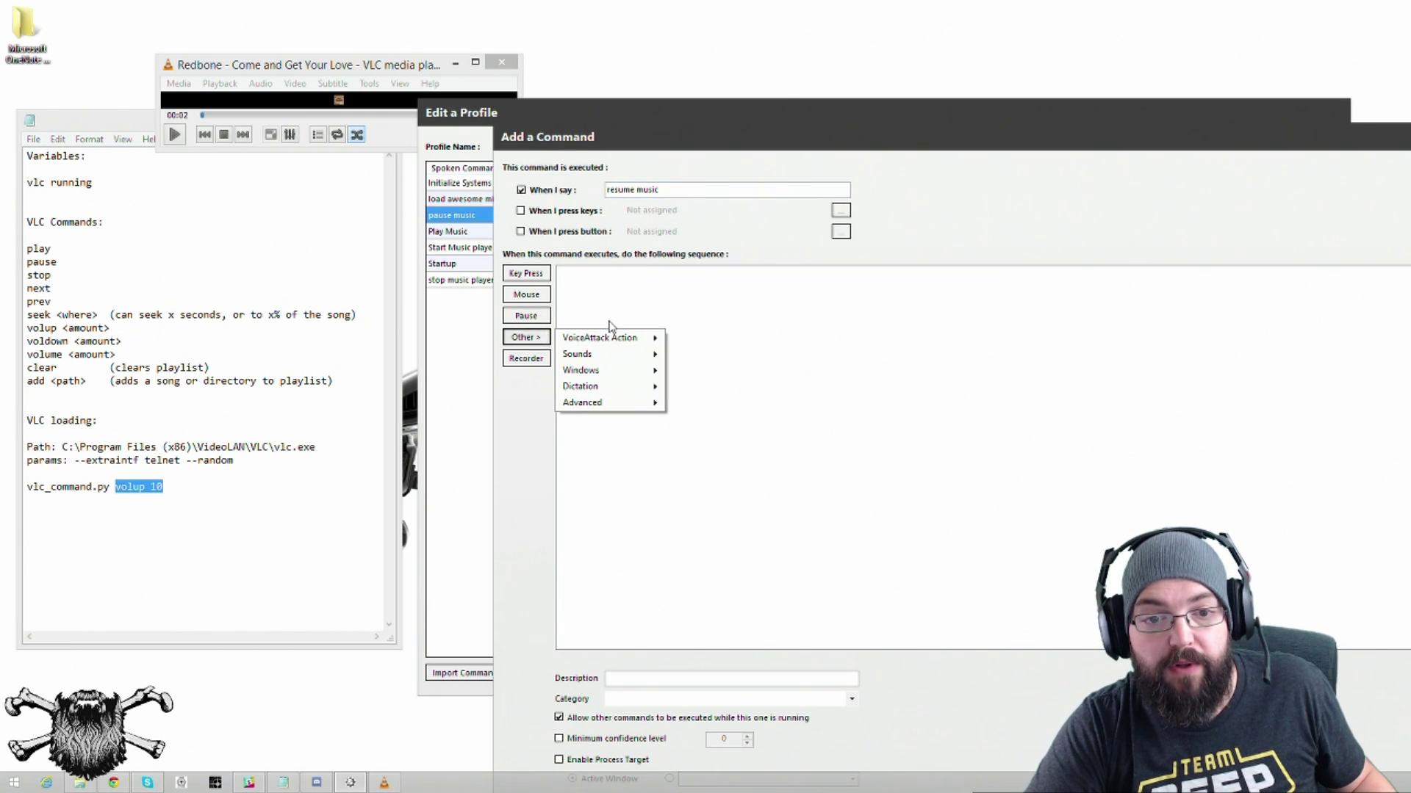
mouse_move(609, 372)
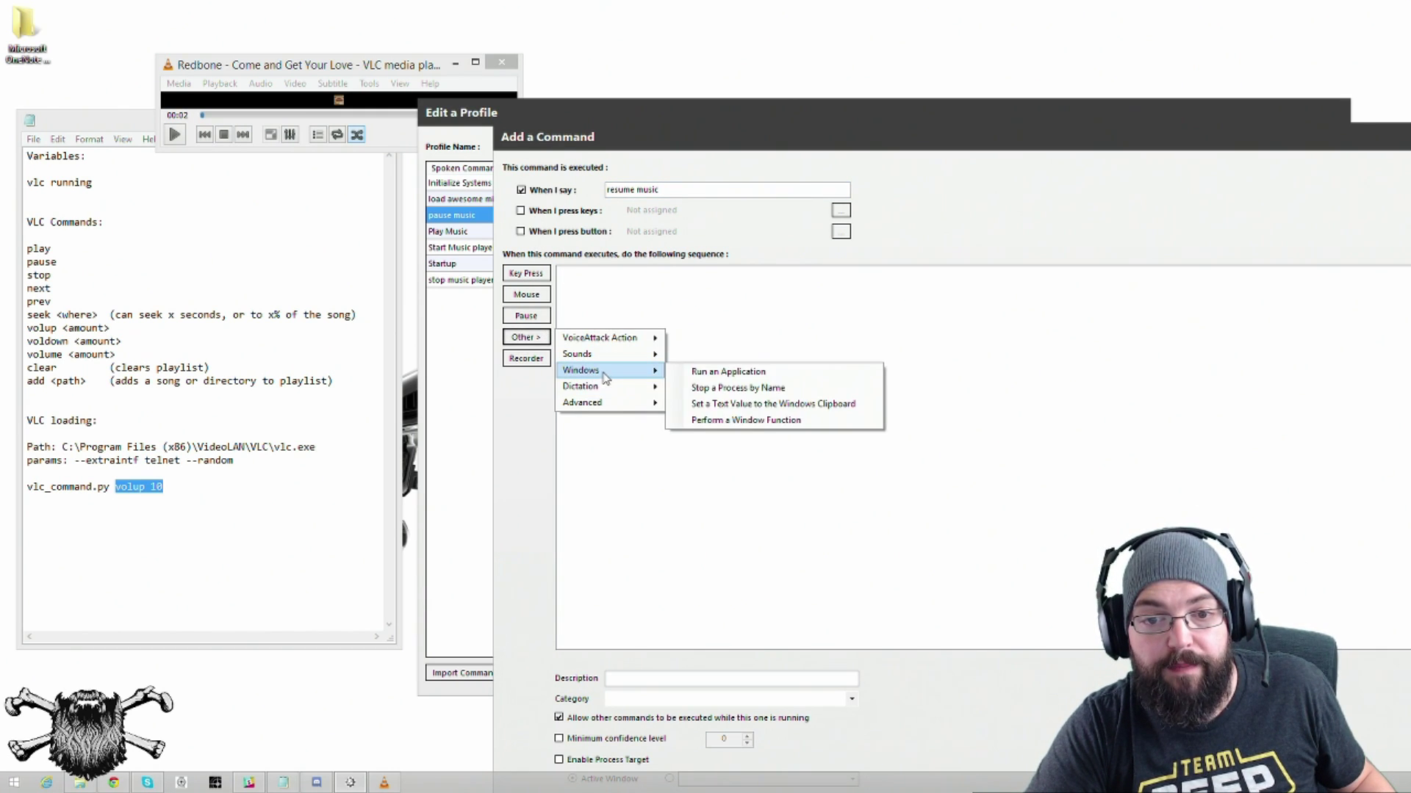
click(734, 375)
click(1011, 342)
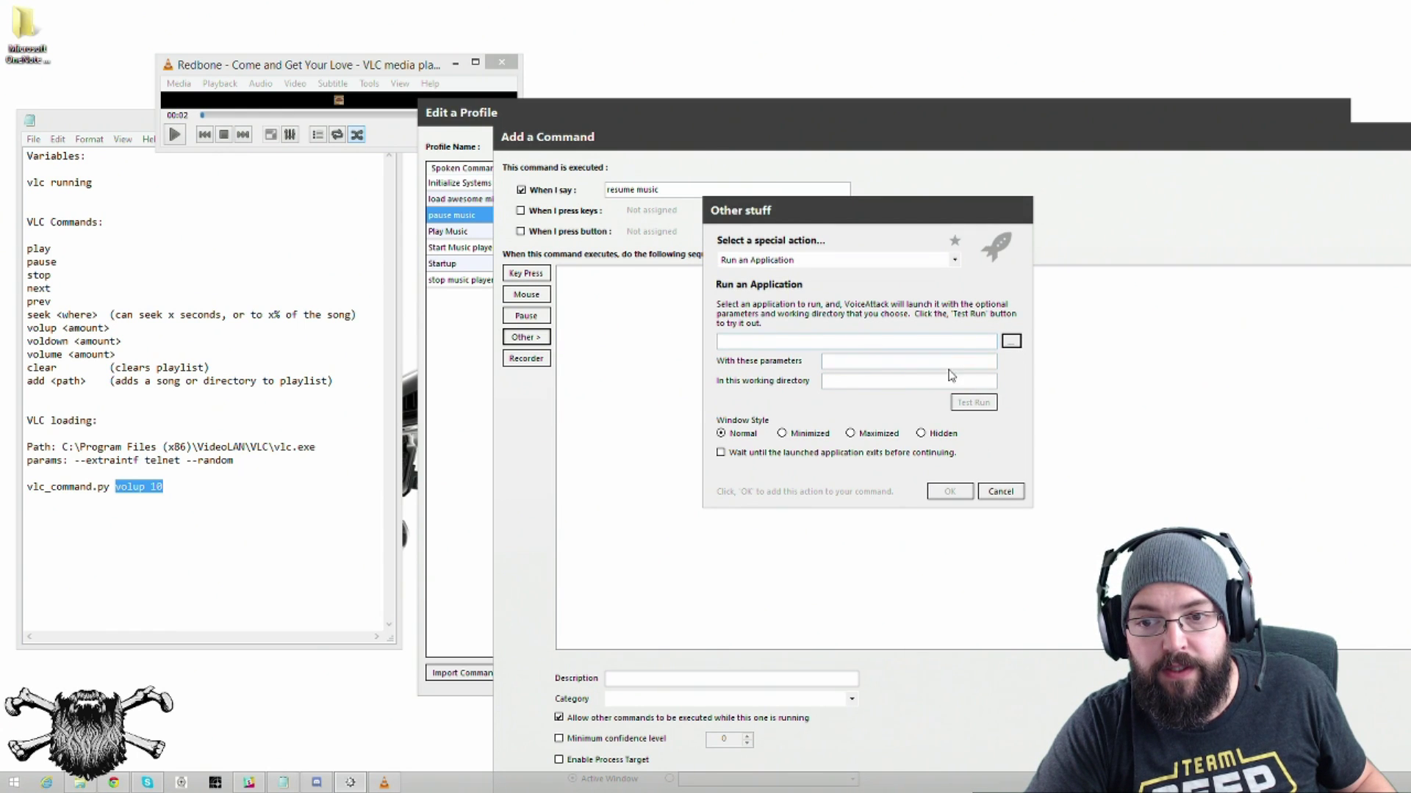
double_click(881, 400)
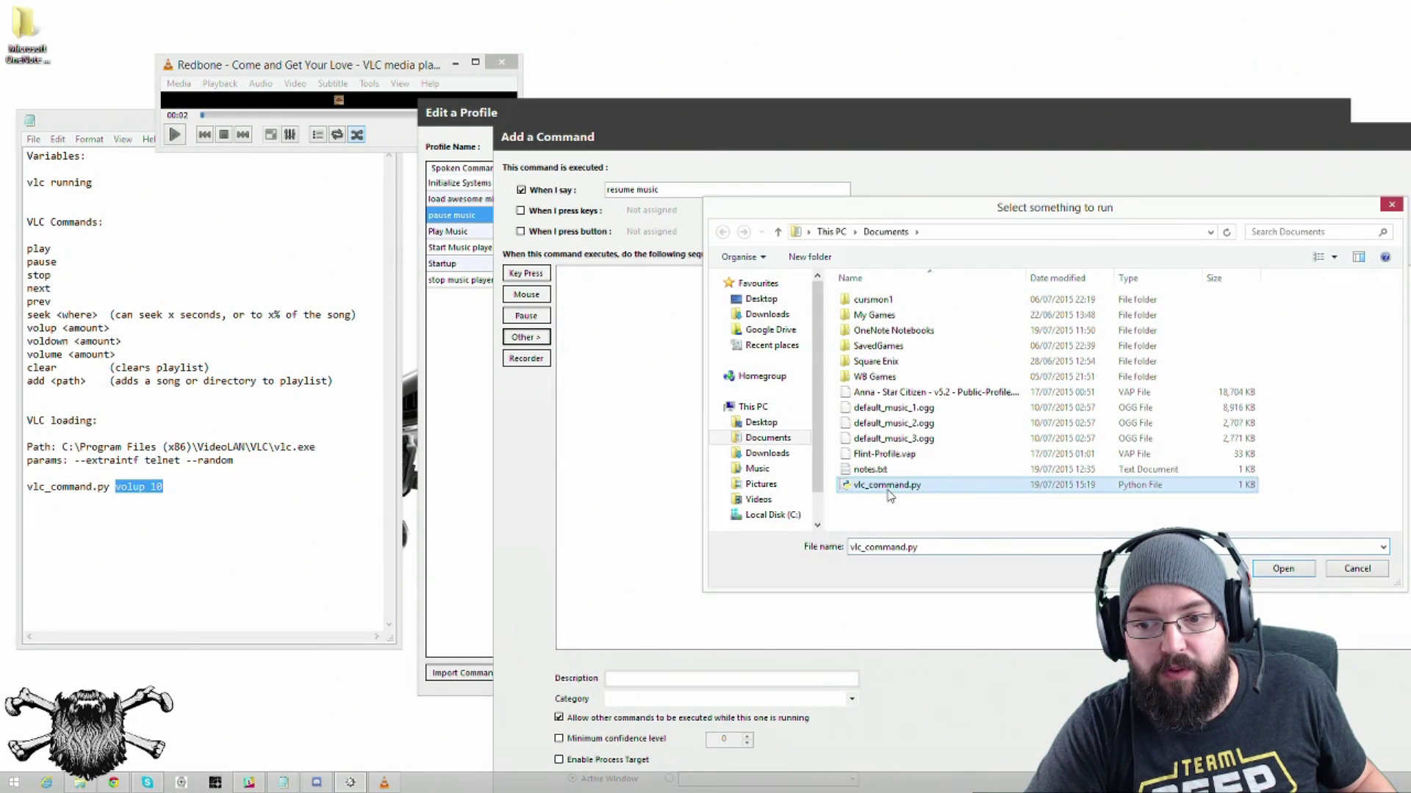
Step: Set the action's parameter to "play" with a Hidden window and waiting until it exits, and save the resume music command
click(899, 361)
text(play)
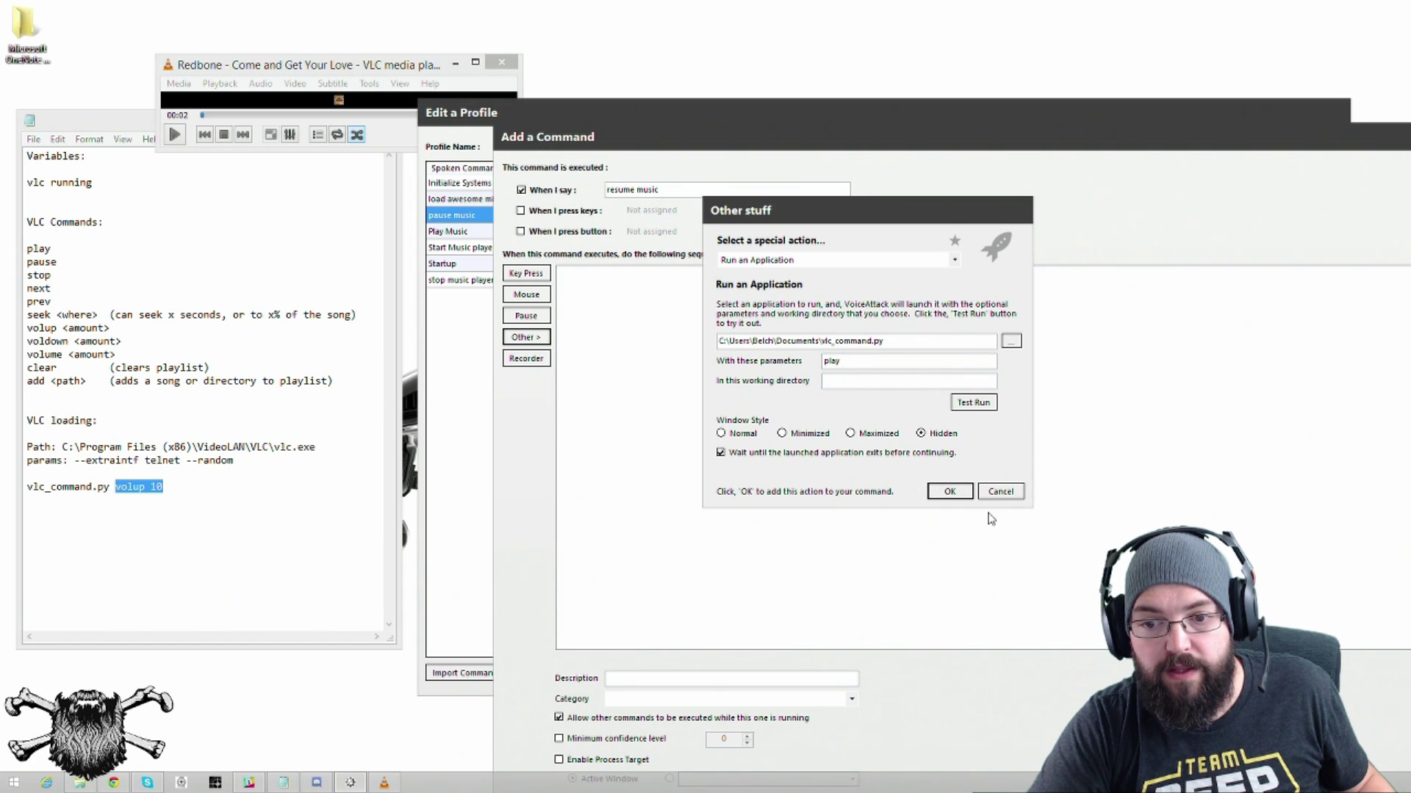
click(949, 491)
drag(955, 126, 473, 6)
key(Return)
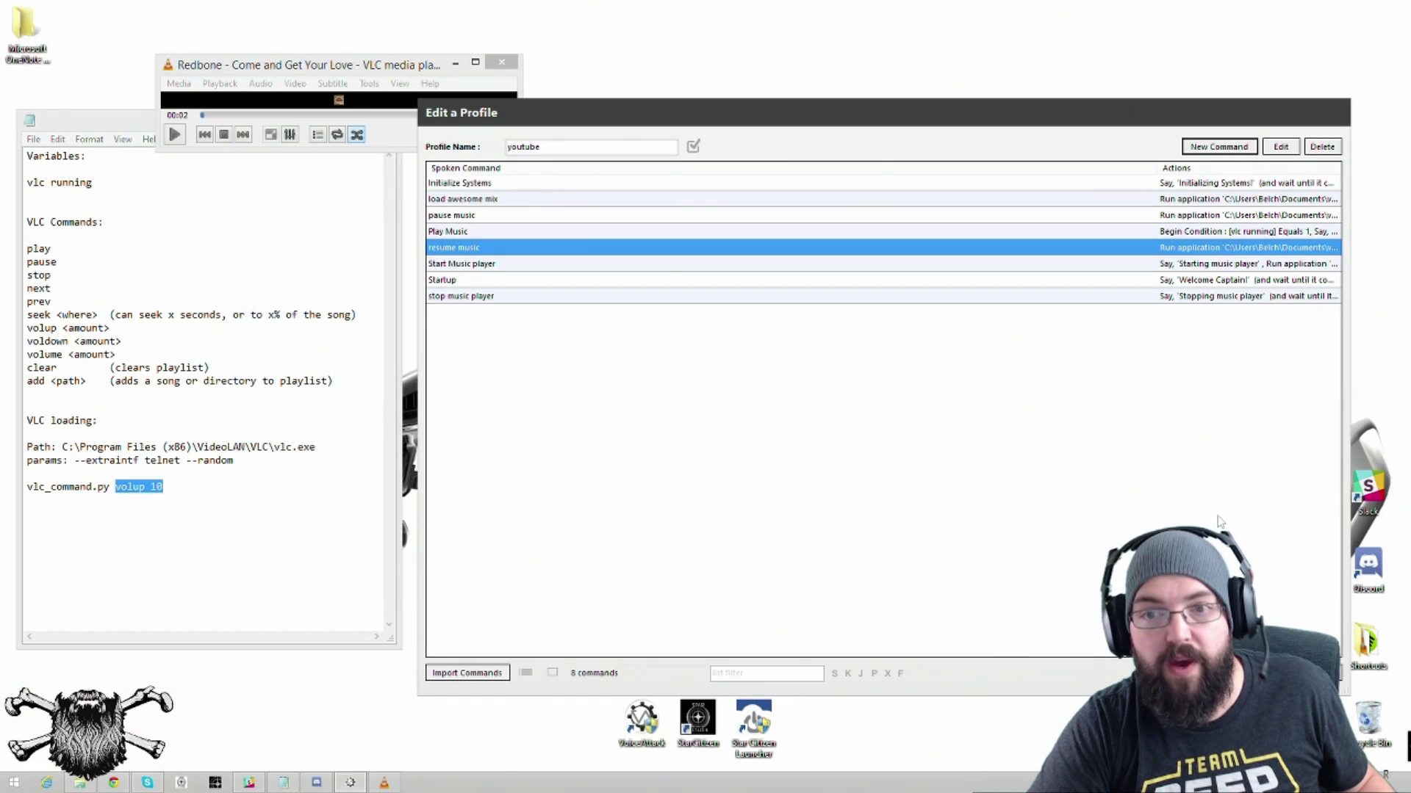
Step: Create a new command spoken as "next song" with a Run an Application action that launches vlc_command.py
click(1205, 147)
text(next song)
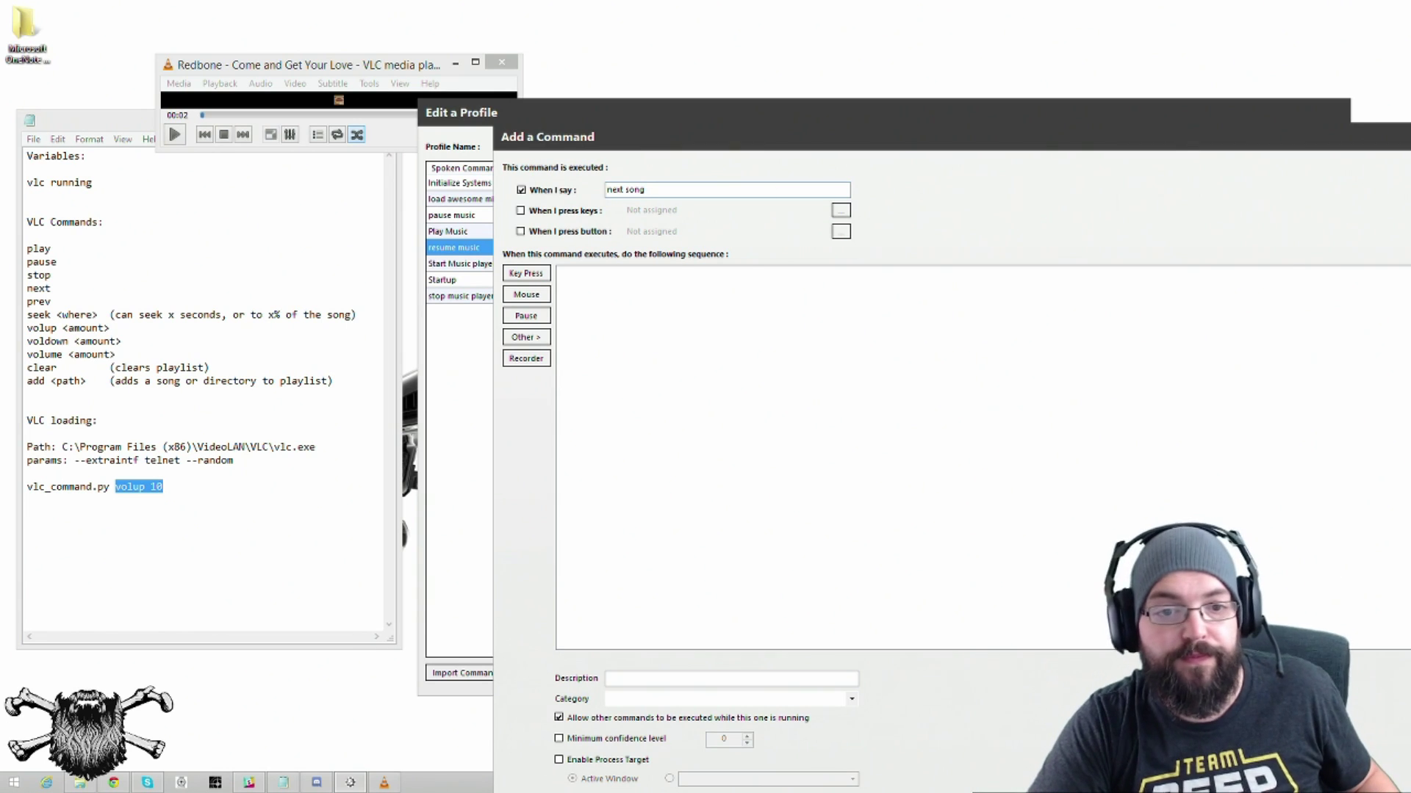
click(526, 337)
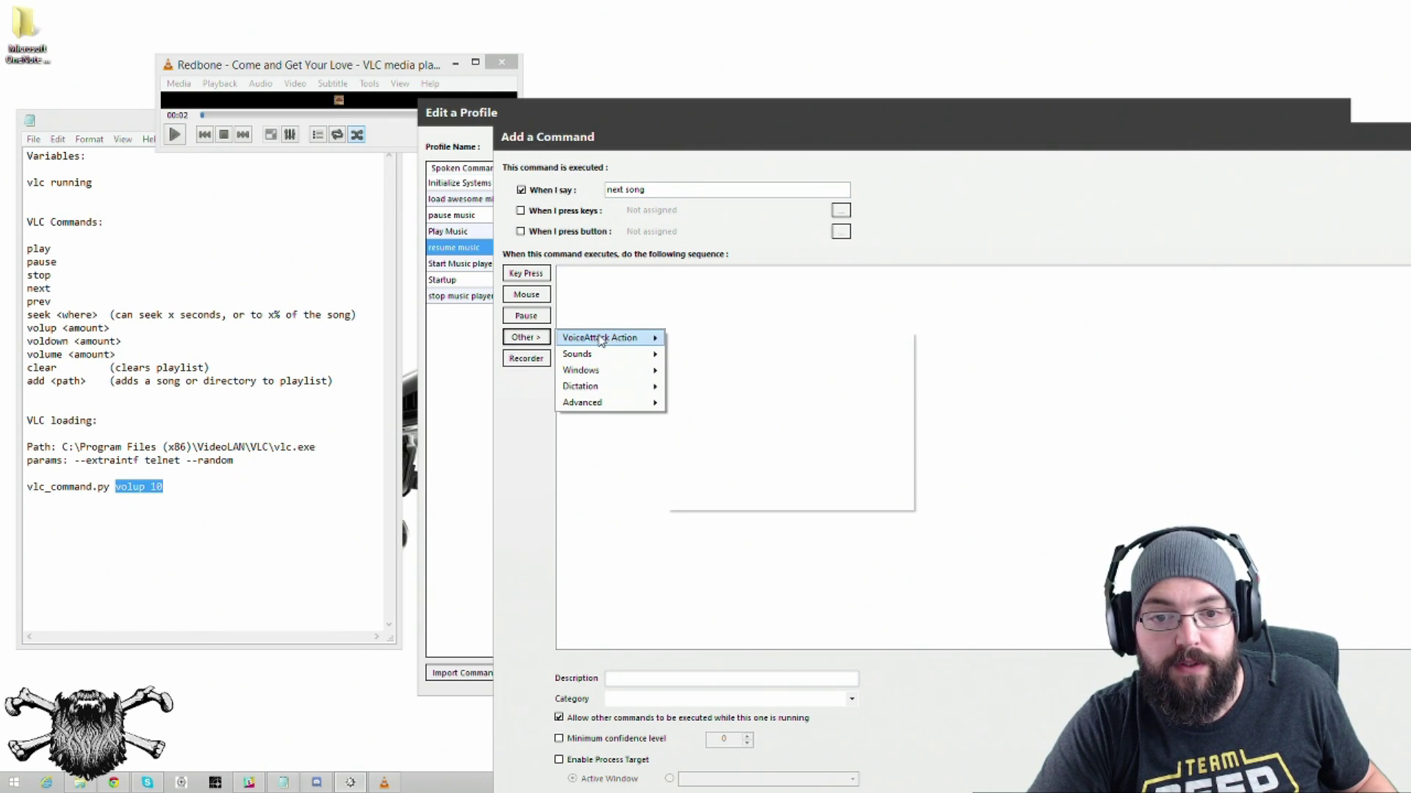
mouse_move(601, 339)
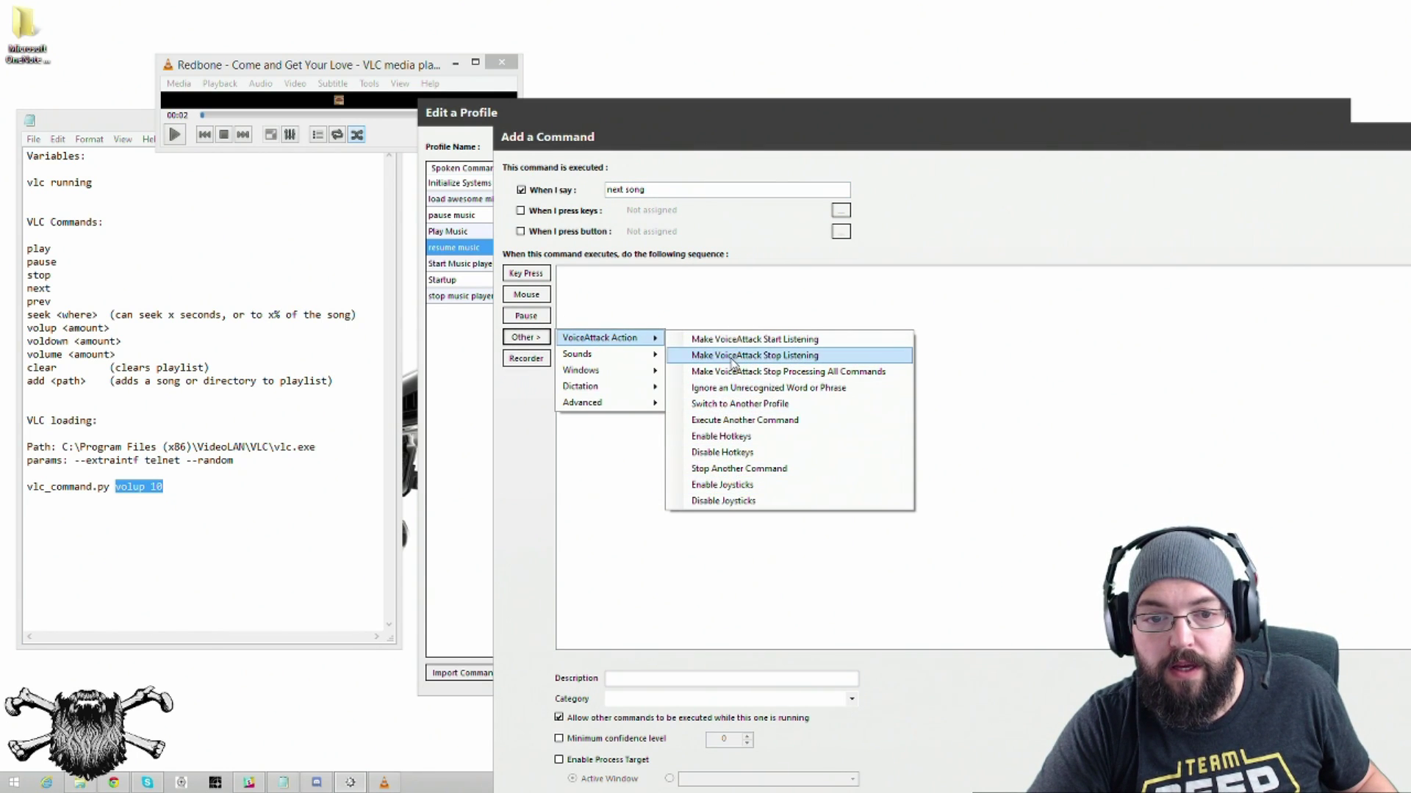
mouse_move(616, 374)
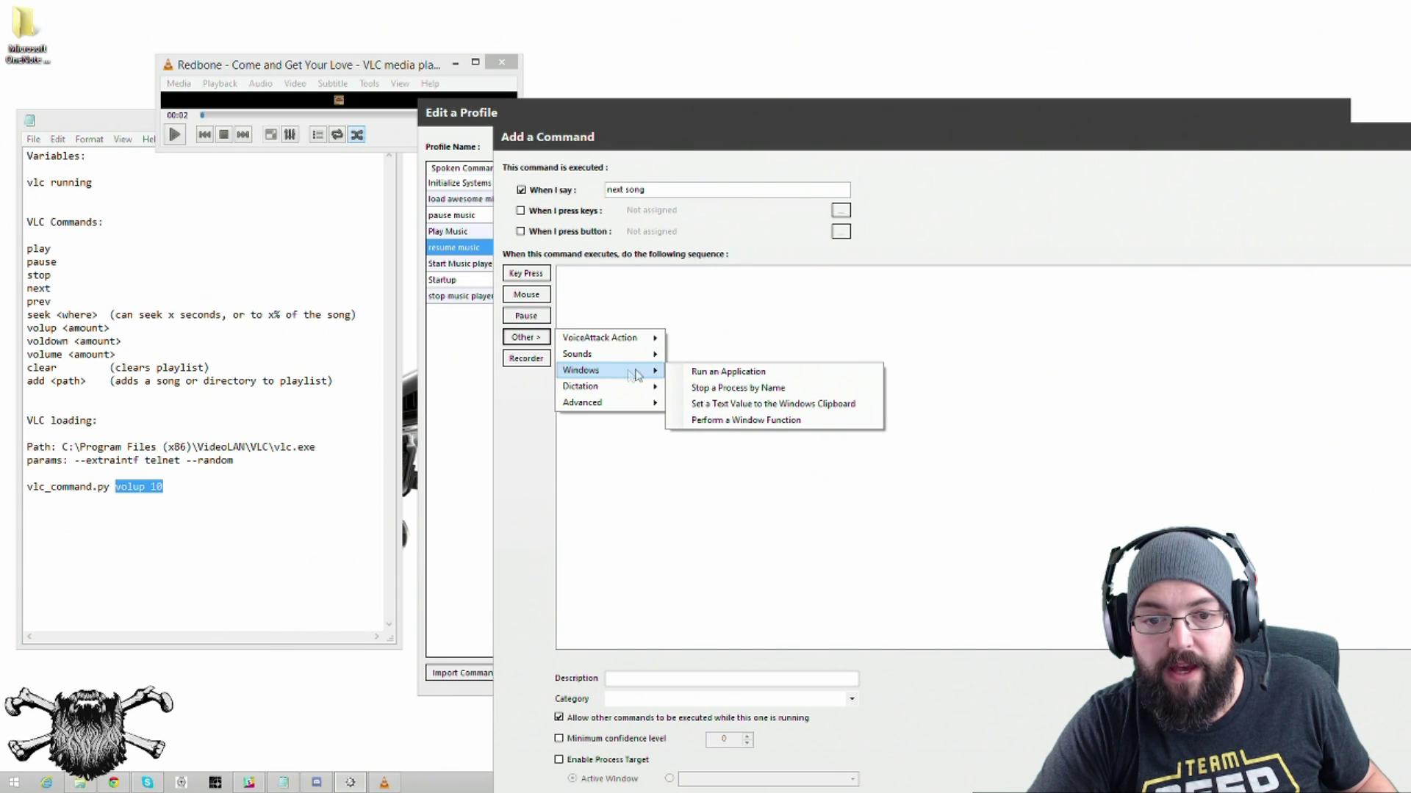
click(742, 371)
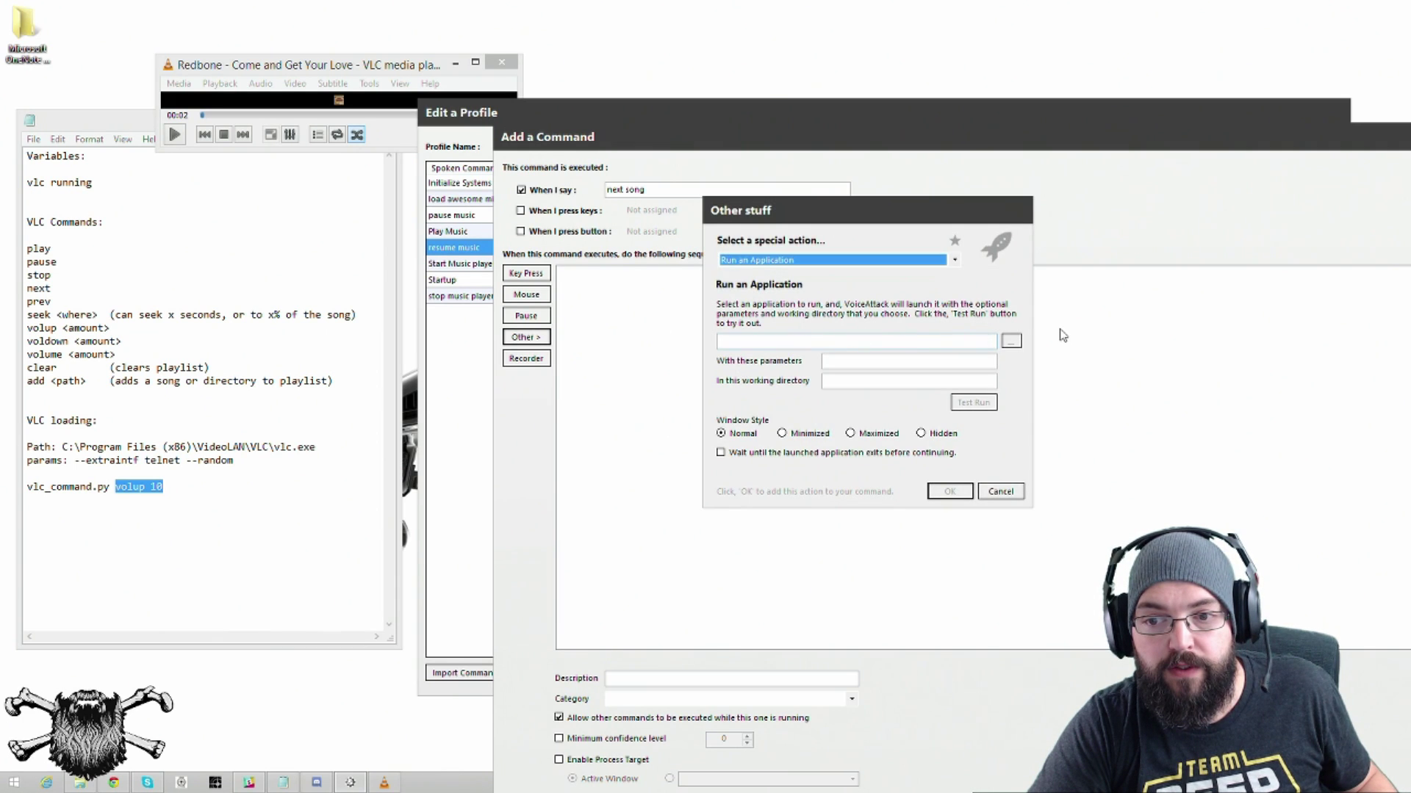
click(1011, 342)
click(887, 485)
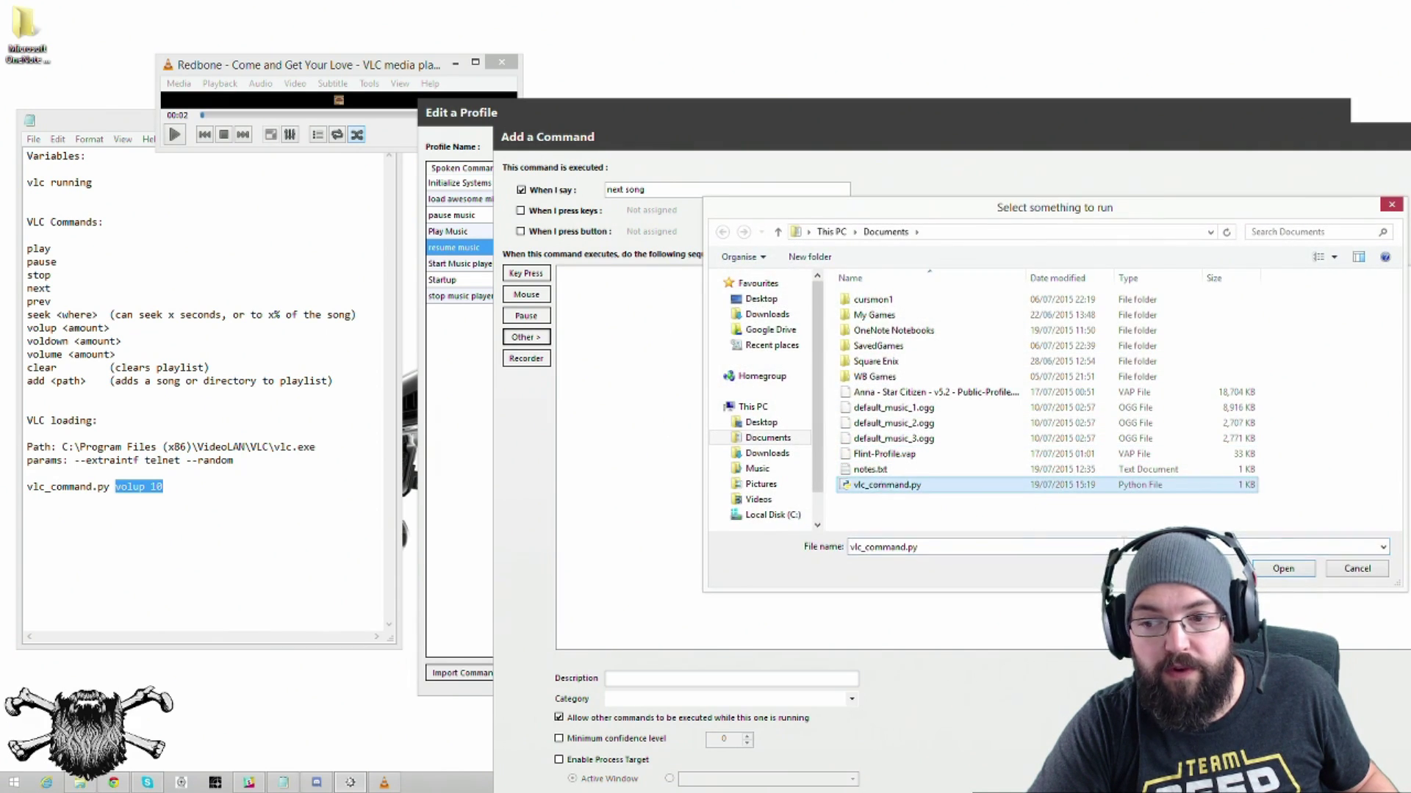
click(1306, 573)
Step: Set the action's parameter to "next" with a Hidden window and waiting until it exits, and save the next song command
click(879, 379)
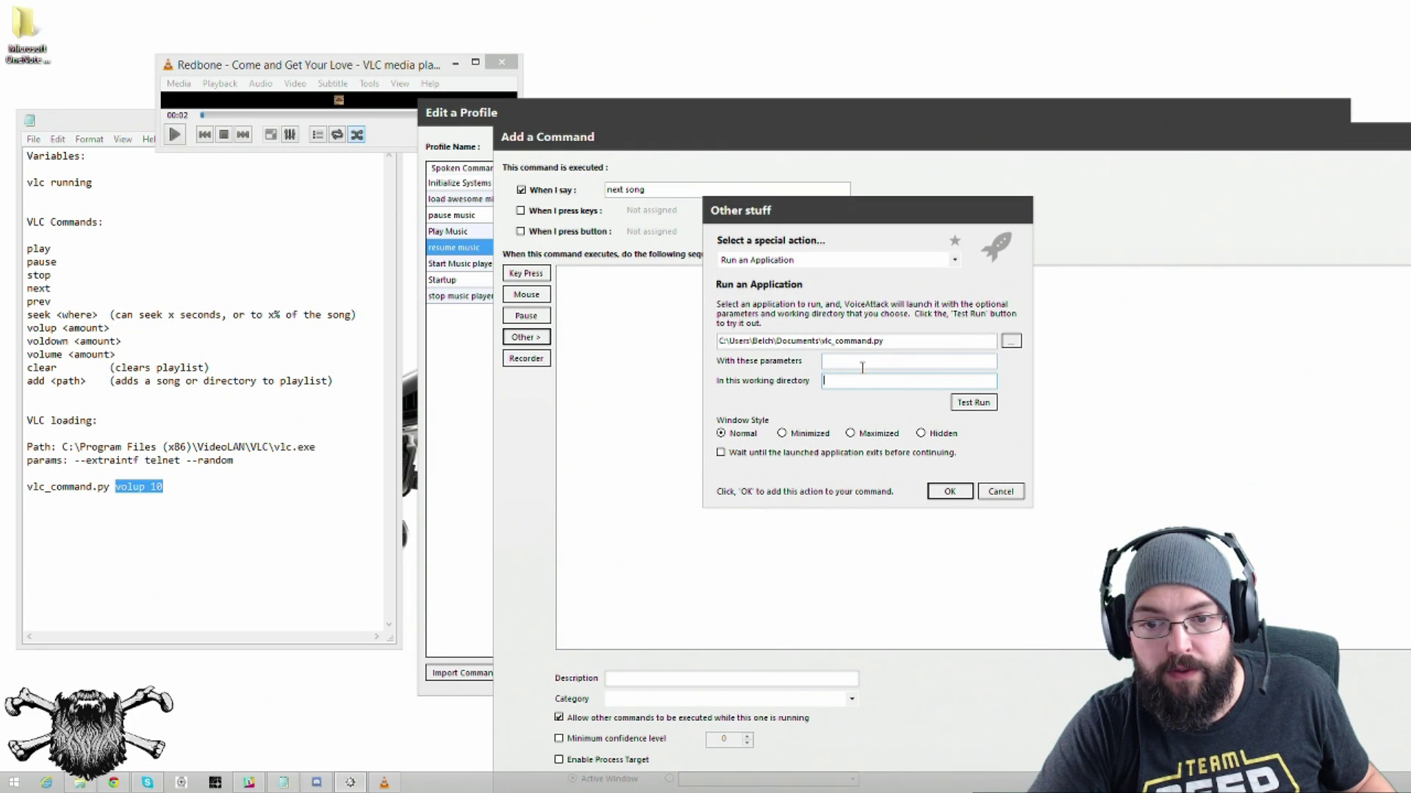
click(863, 364)
text(nex)
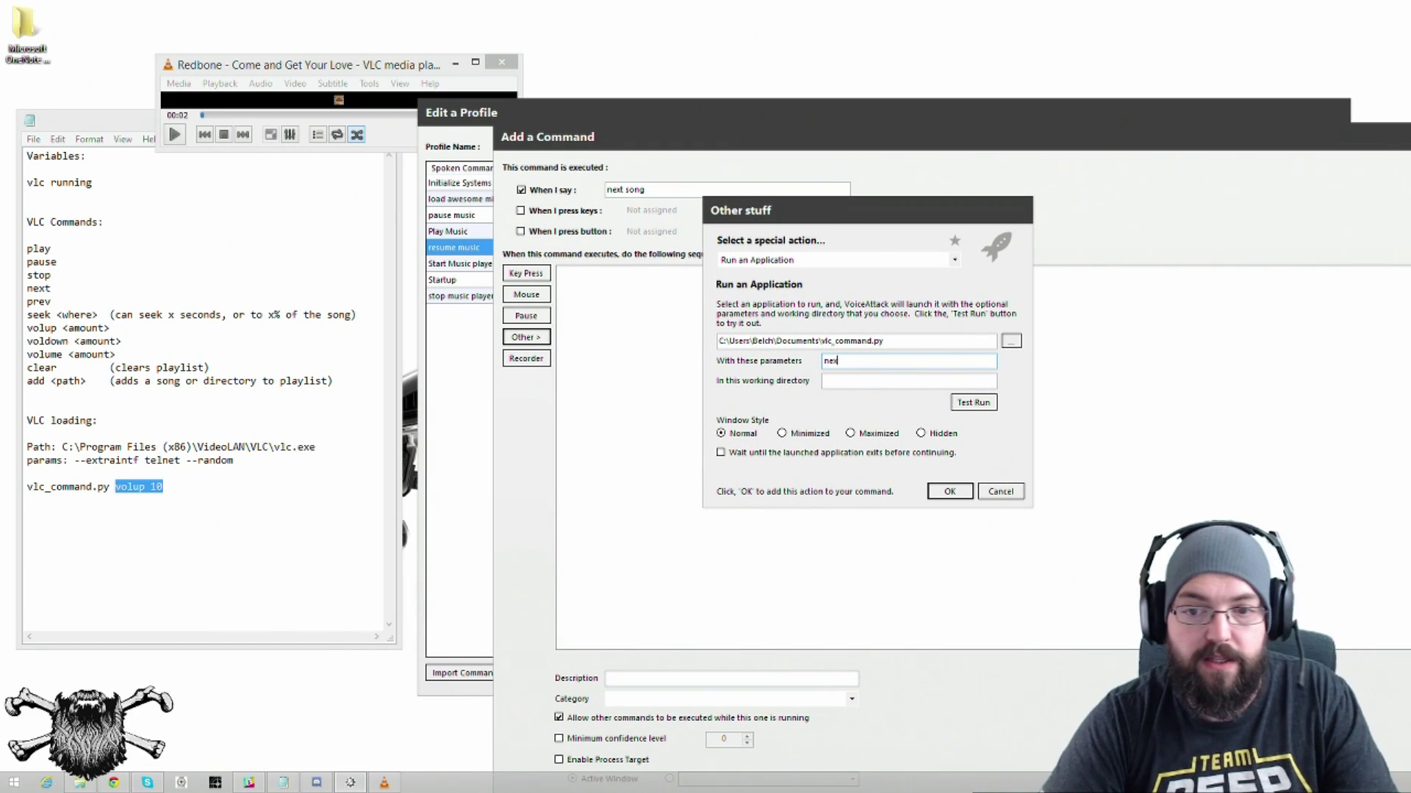
text(t)
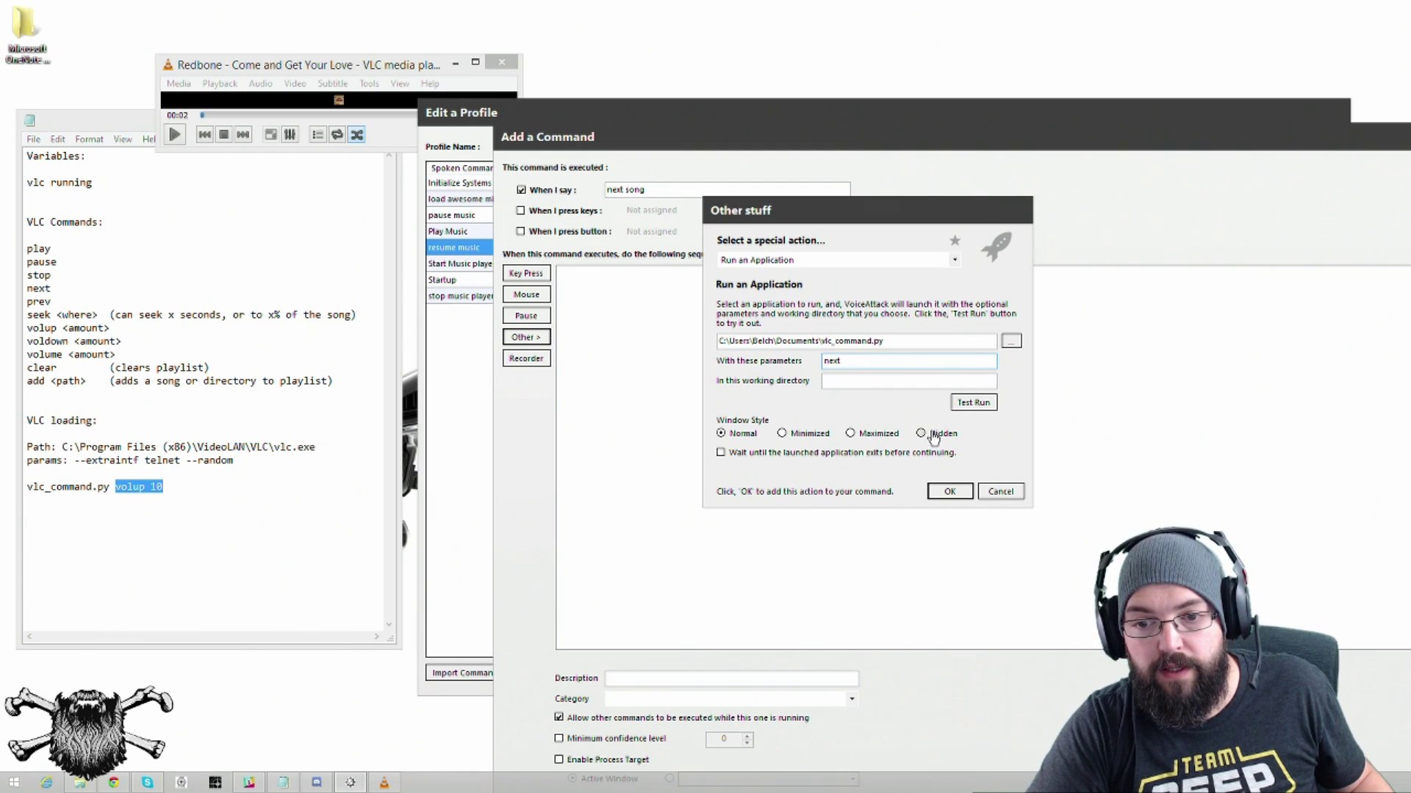
click(949, 492)
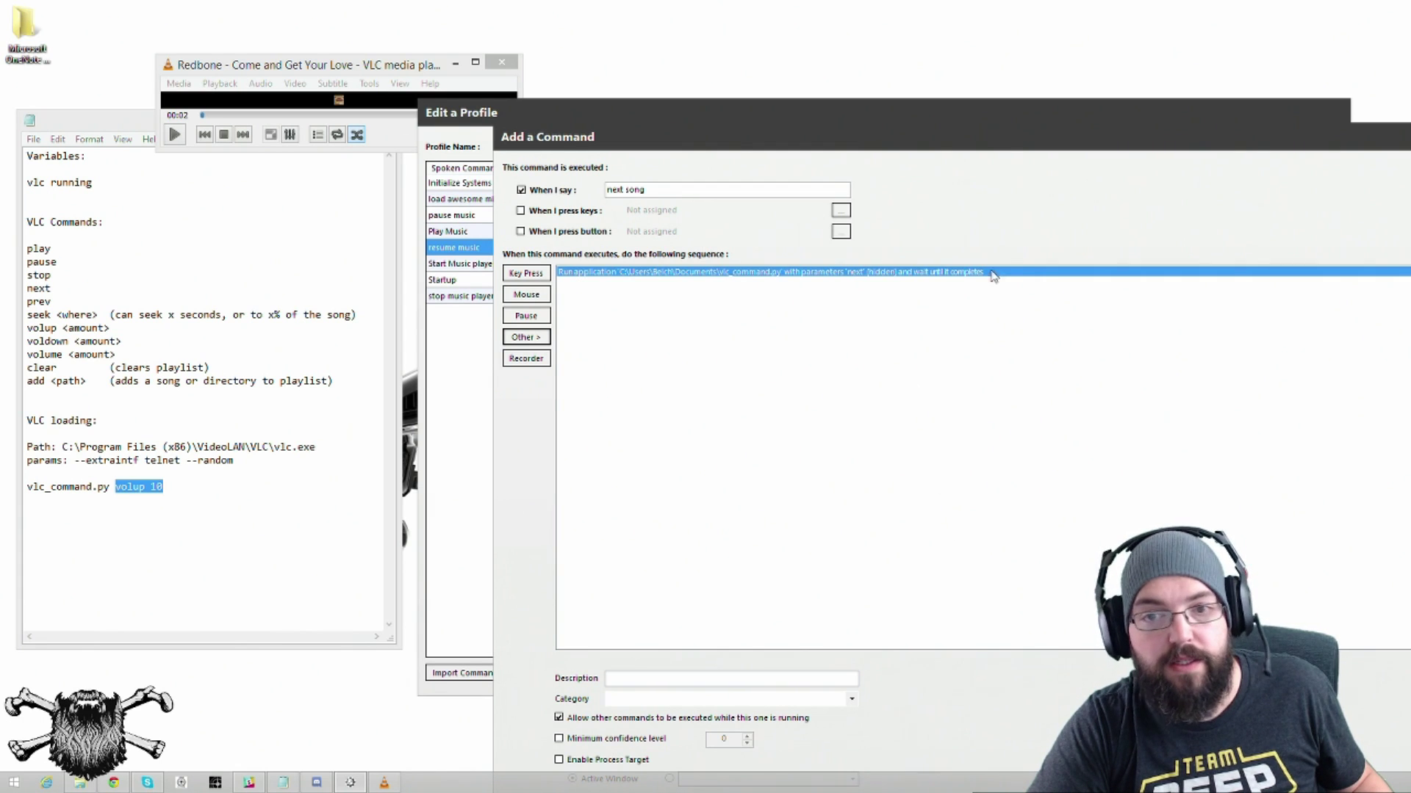
drag(1108, 130, 419, 1)
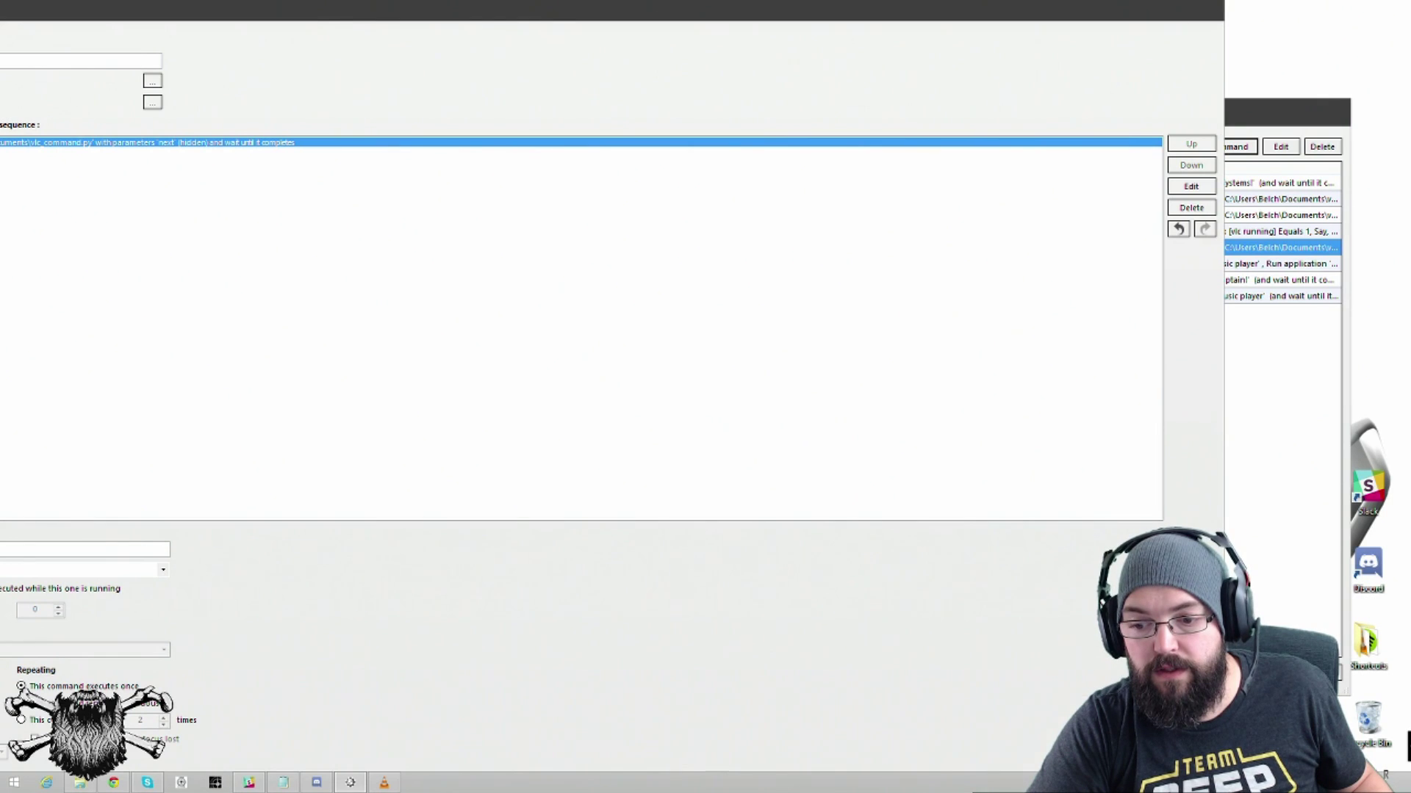
key(Return)
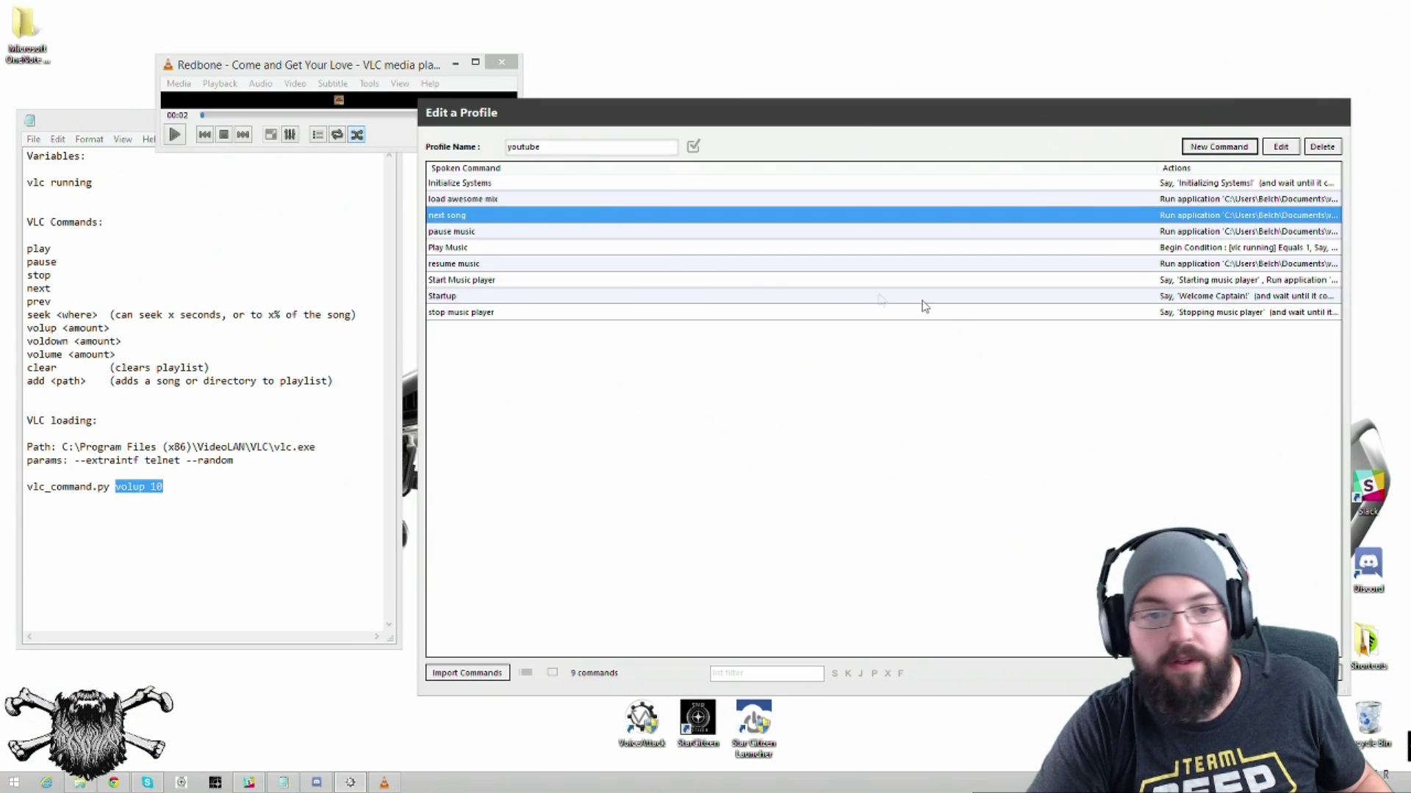
Step: Create a new command spoken as "last song" with a Run an Application action that launches vlc_command.py
click(1205, 150)
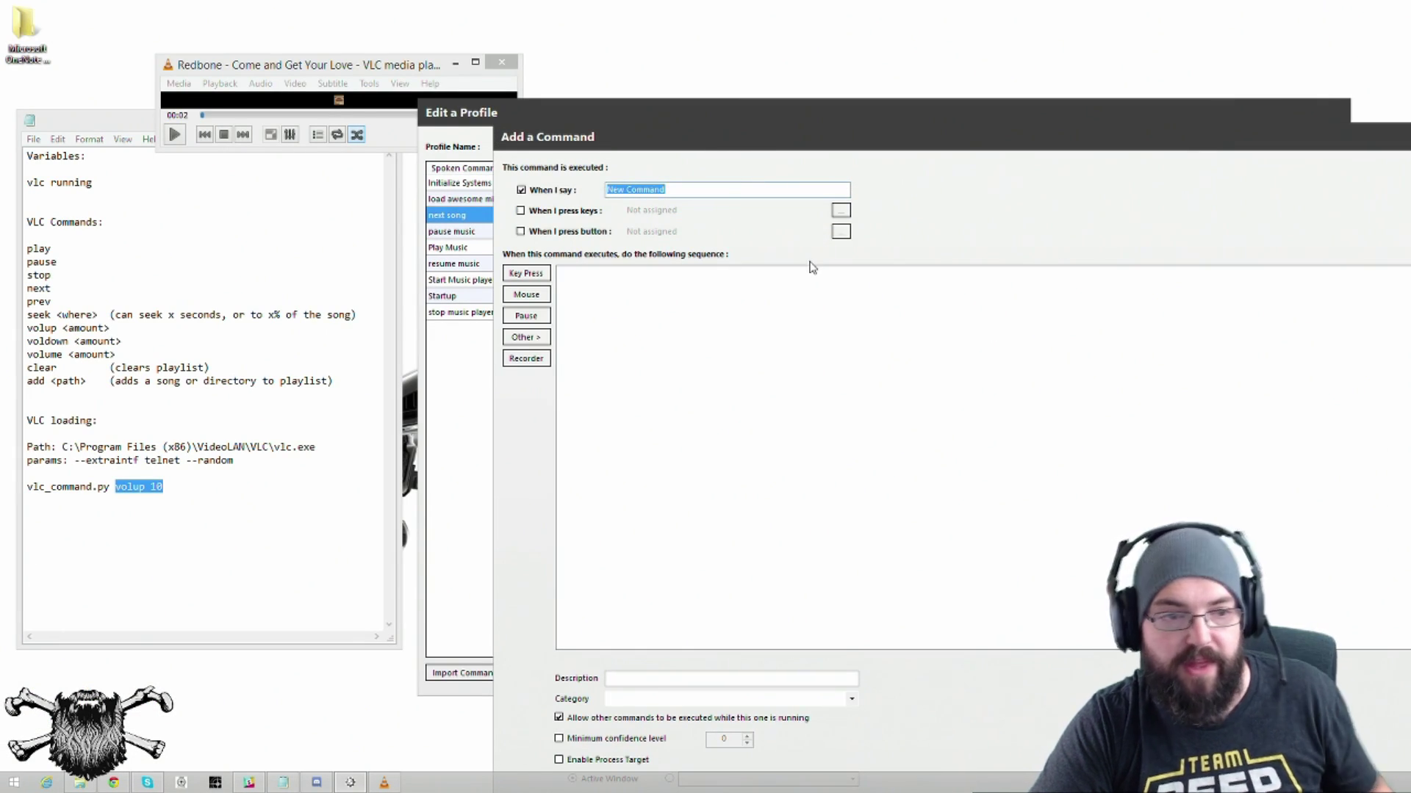
text(last song)
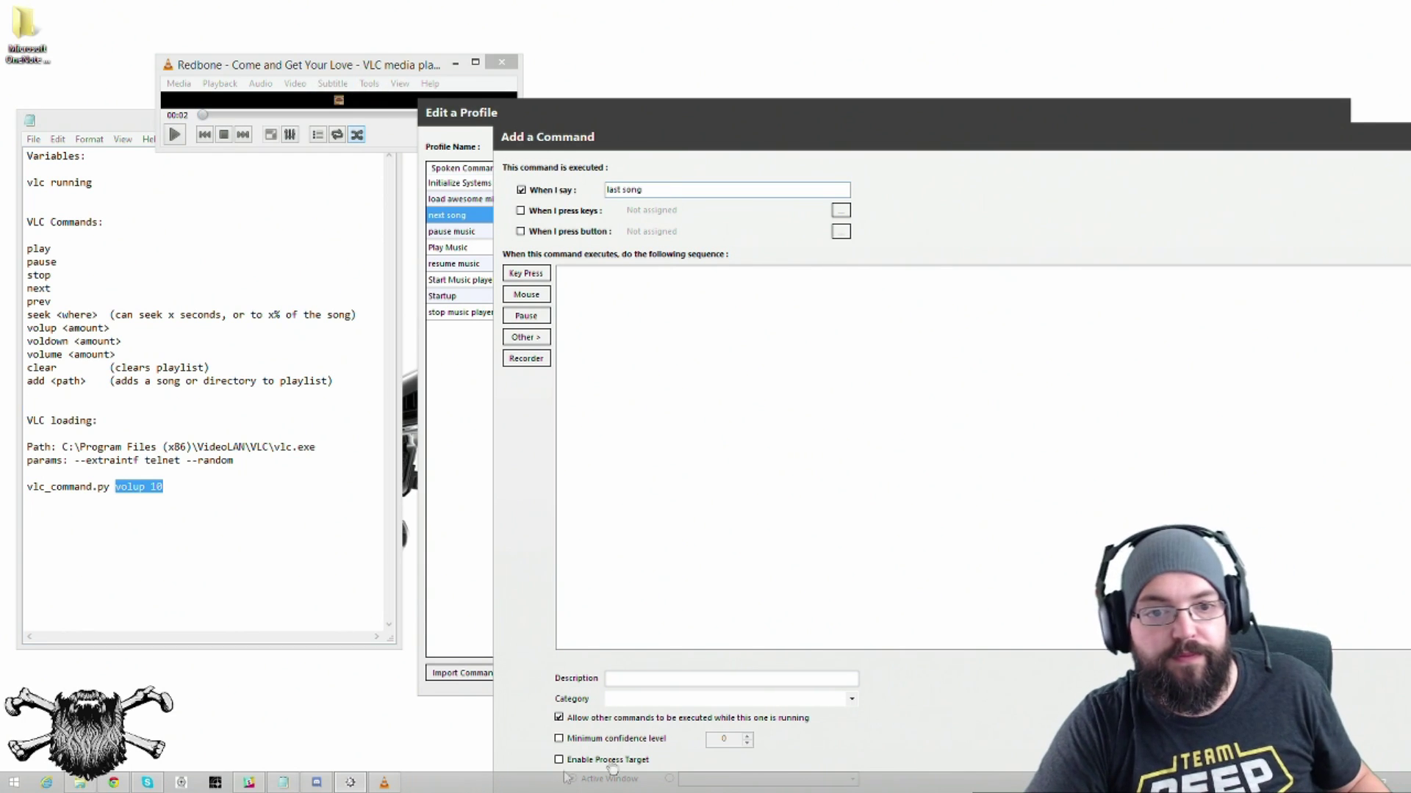
click(526, 337)
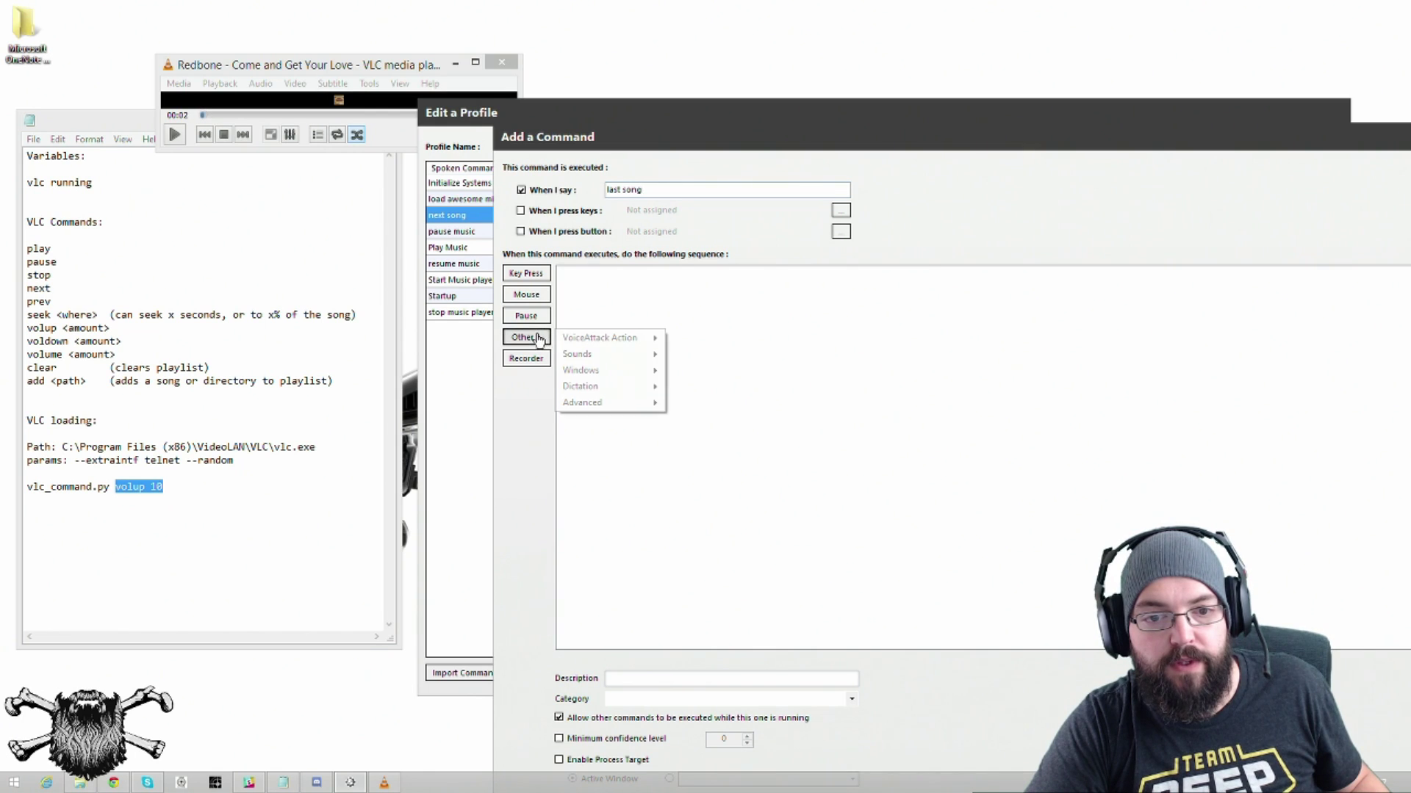
mouse_move(609, 371)
click(712, 372)
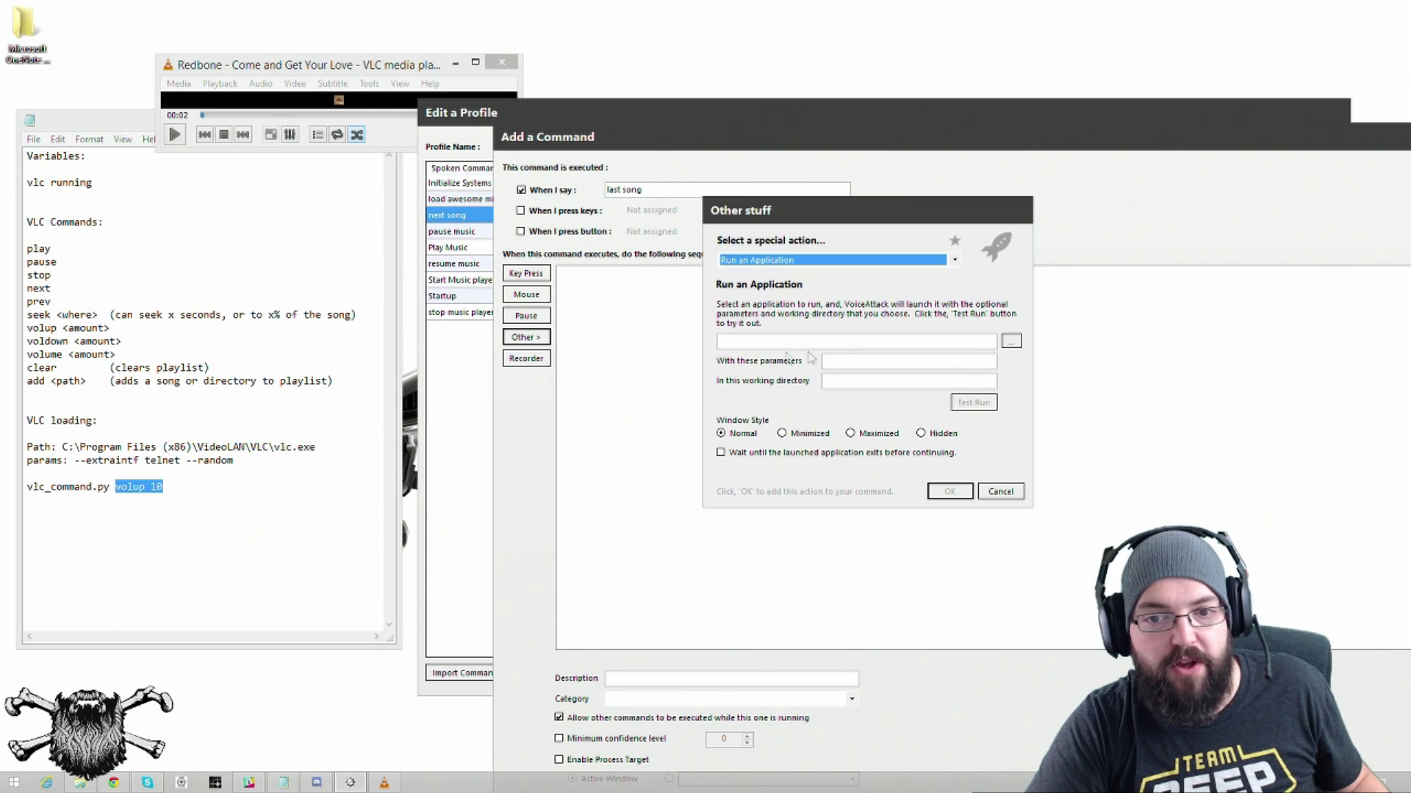
click(1011, 342)
double_click(900, 491)
Step: Set the action's parameter to "prev" with a Hidden window and waiting until it exits, and save the last song command
click(947, 361)
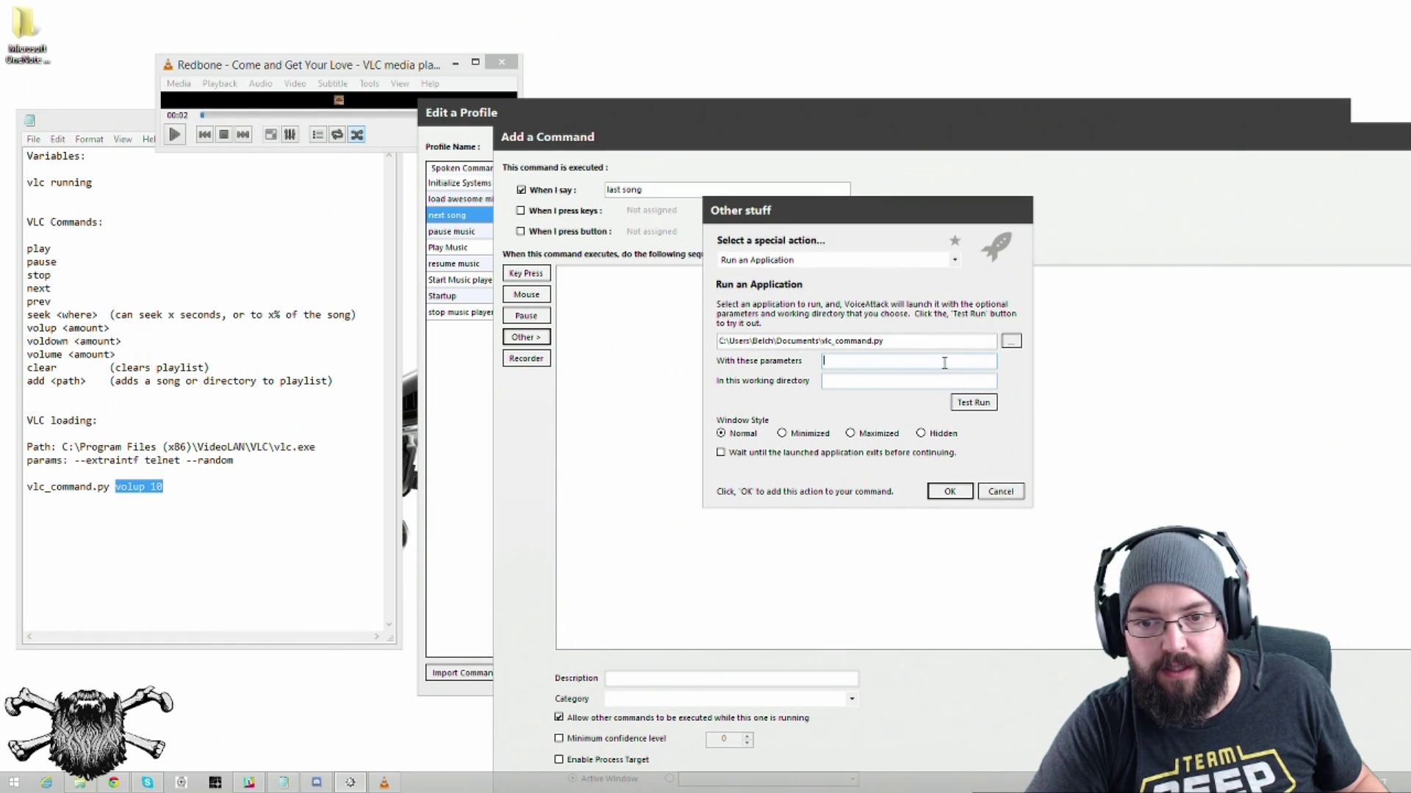
text(prev)
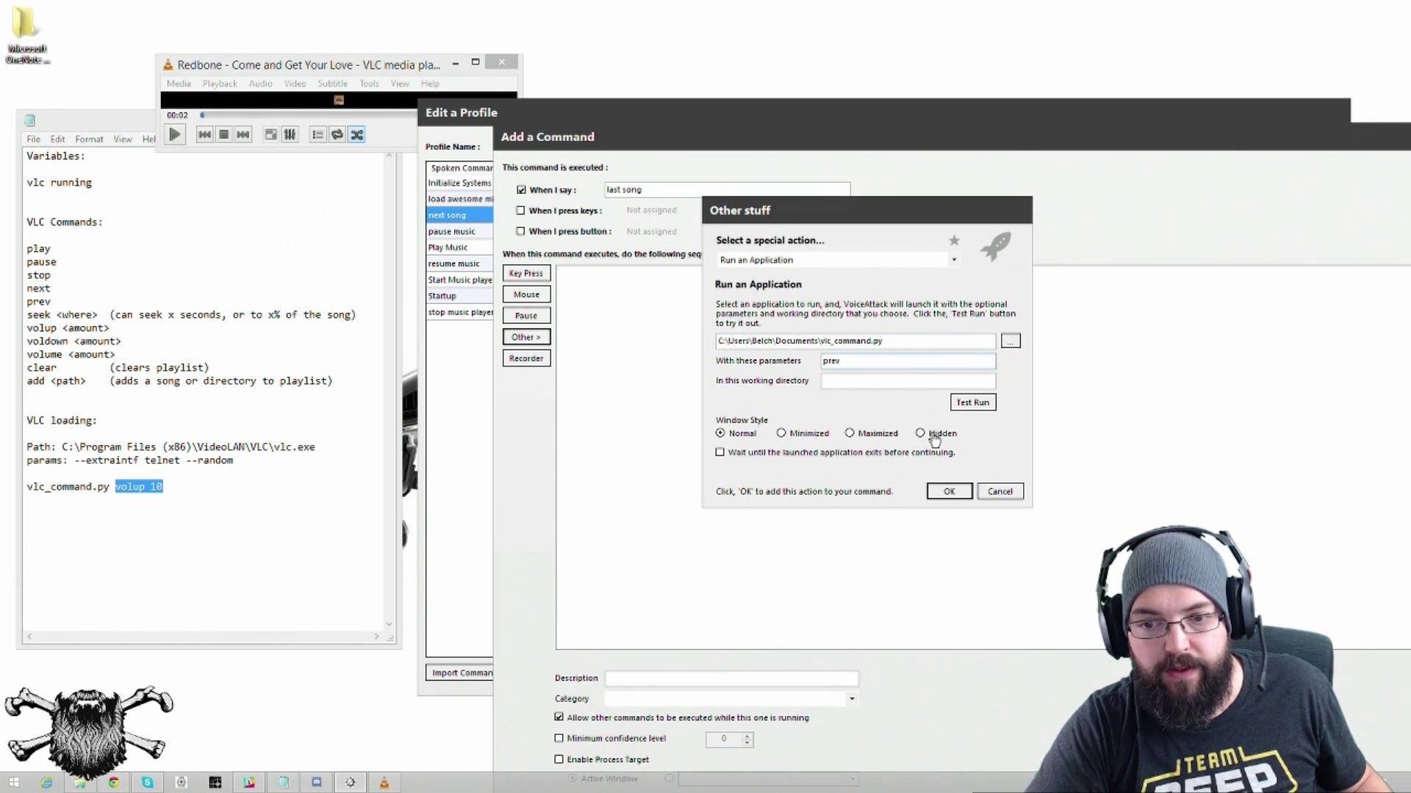
click(947, 490)
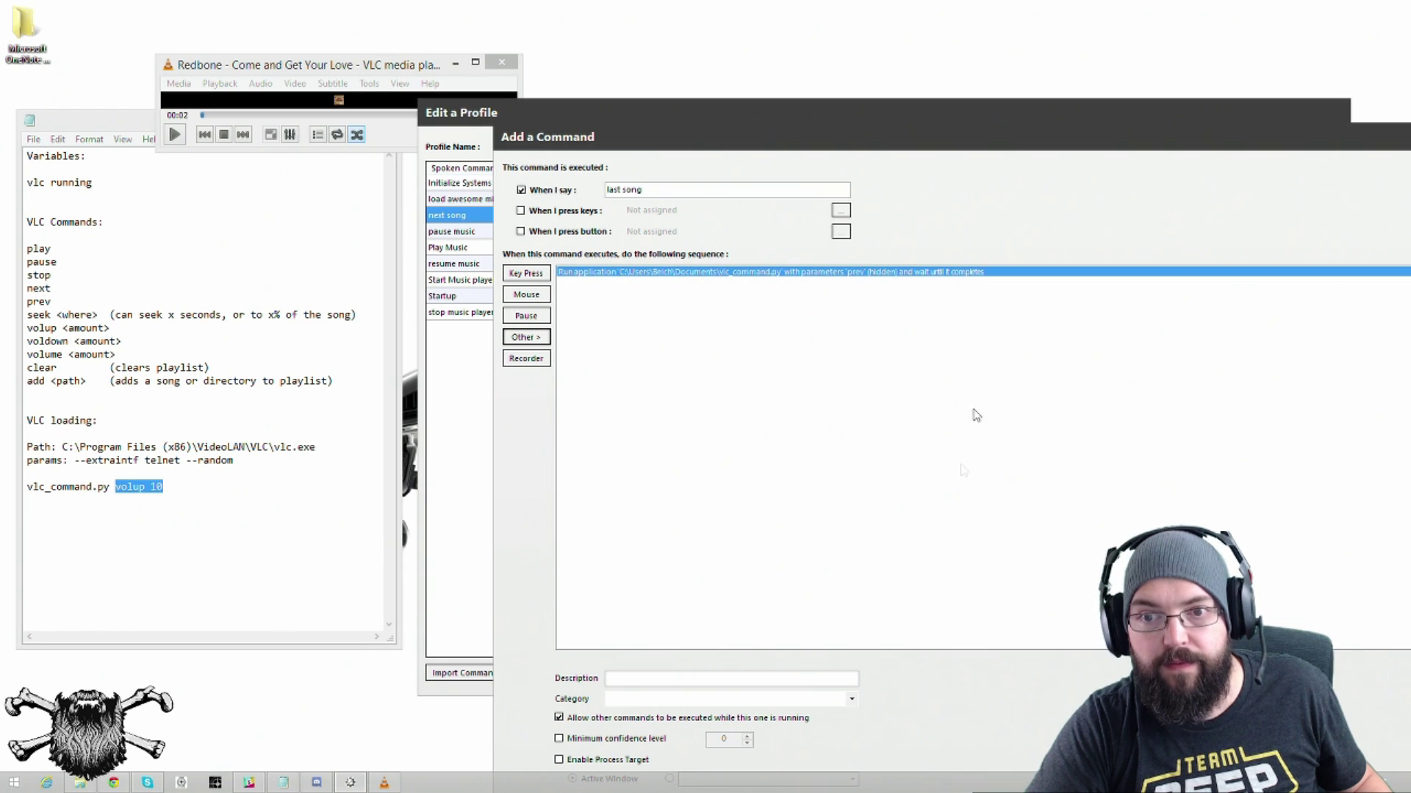
drag(910, 133, 328, 6)
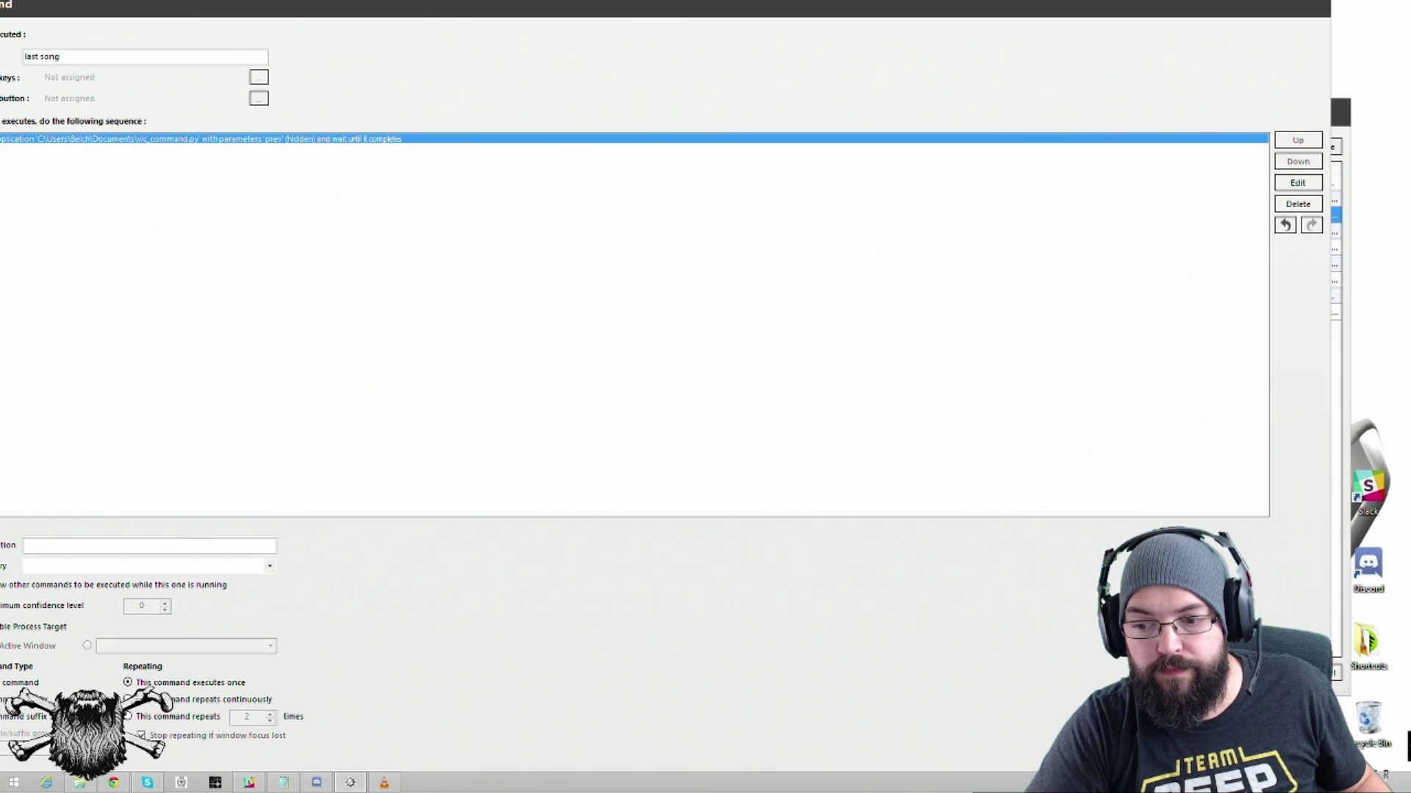
key(Return)
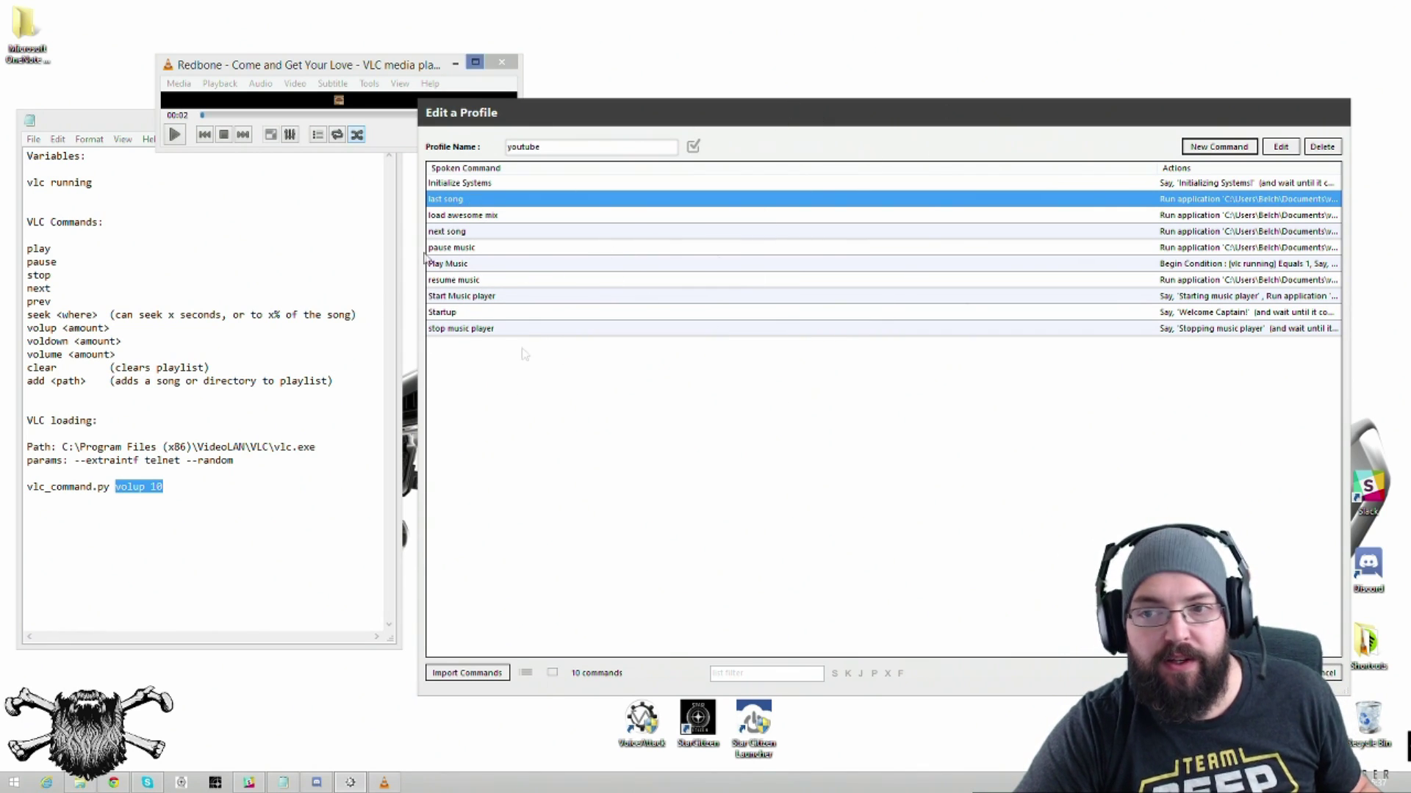
Step: Edit the last song command to assign it the category "Music", and save the command
double_click(459, 206)
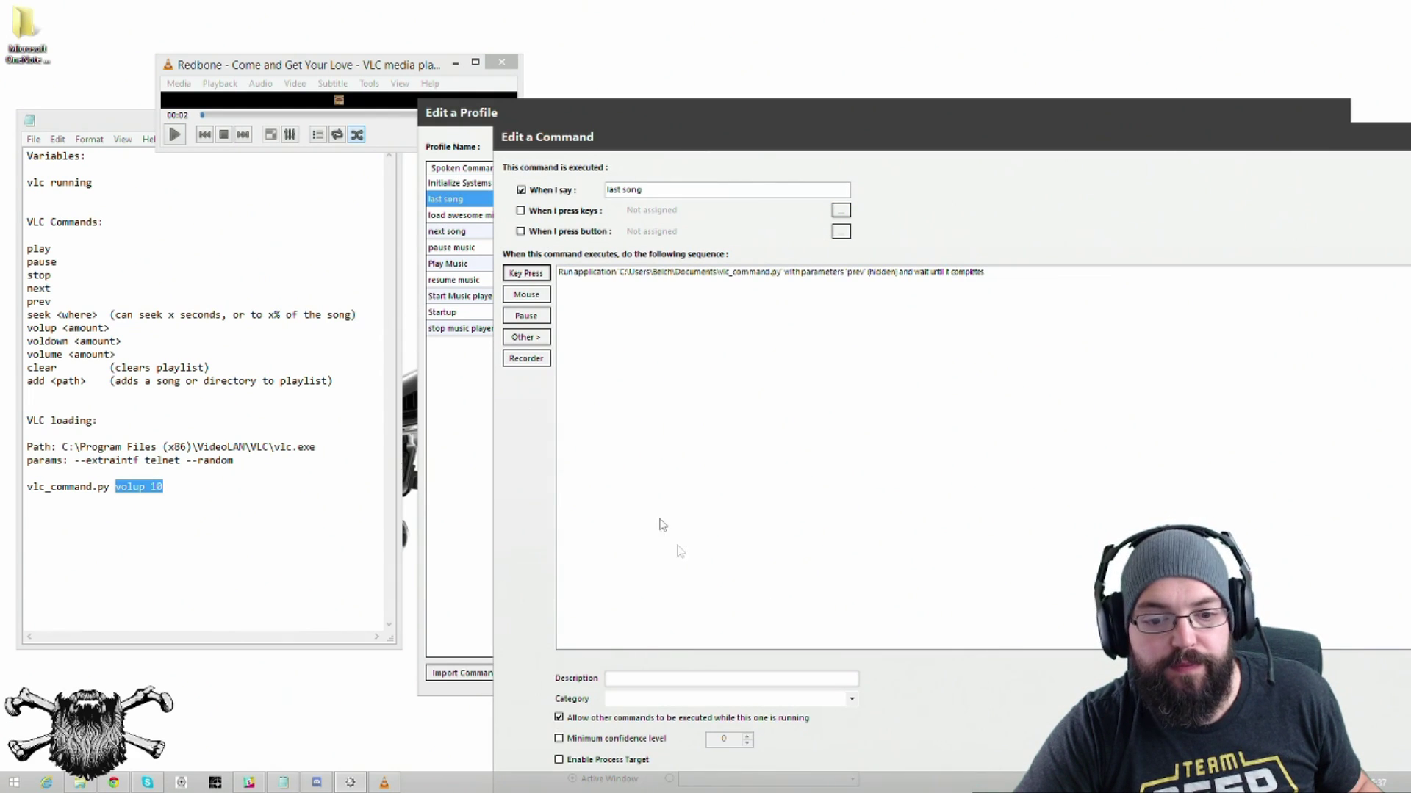
drag(666, 145, 412, 22)
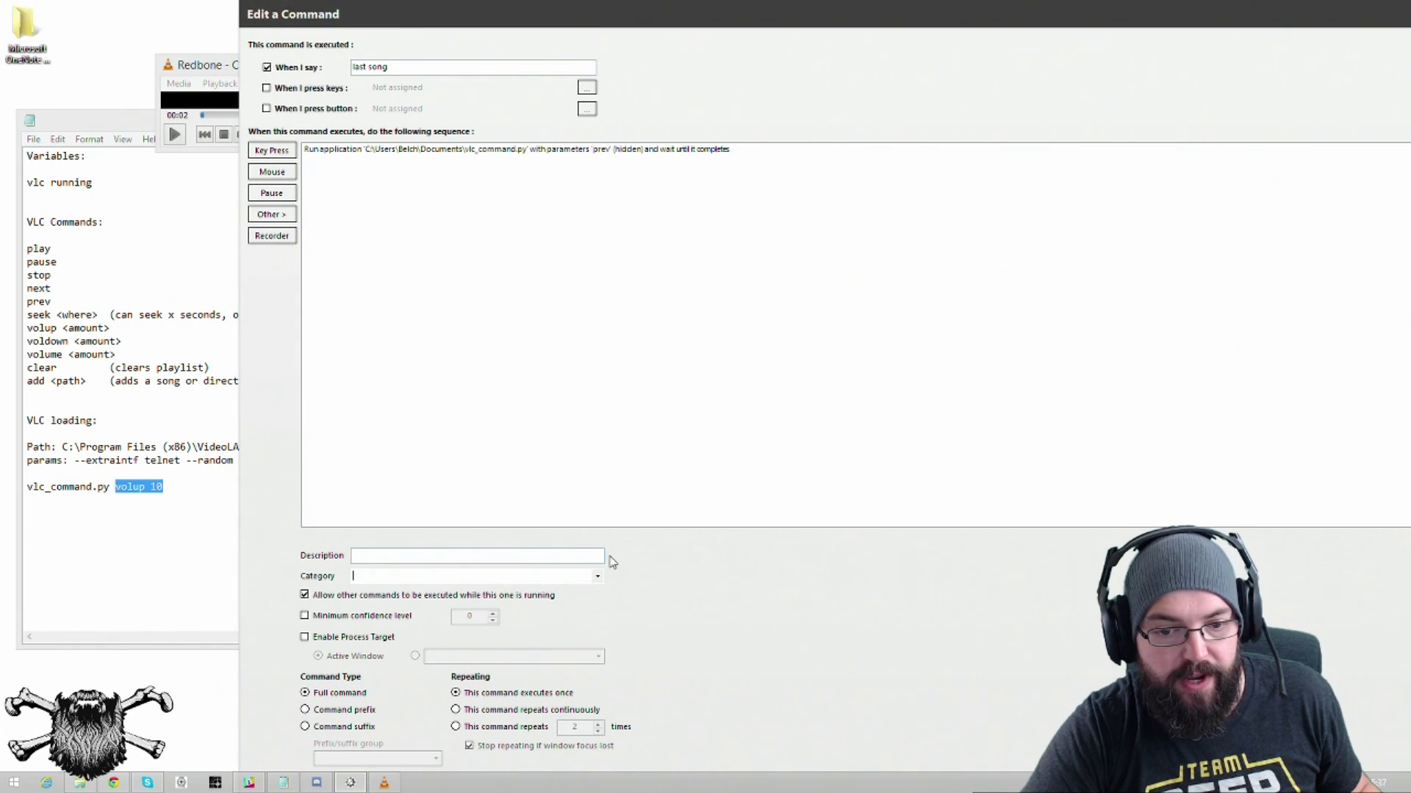
click(596, 579)
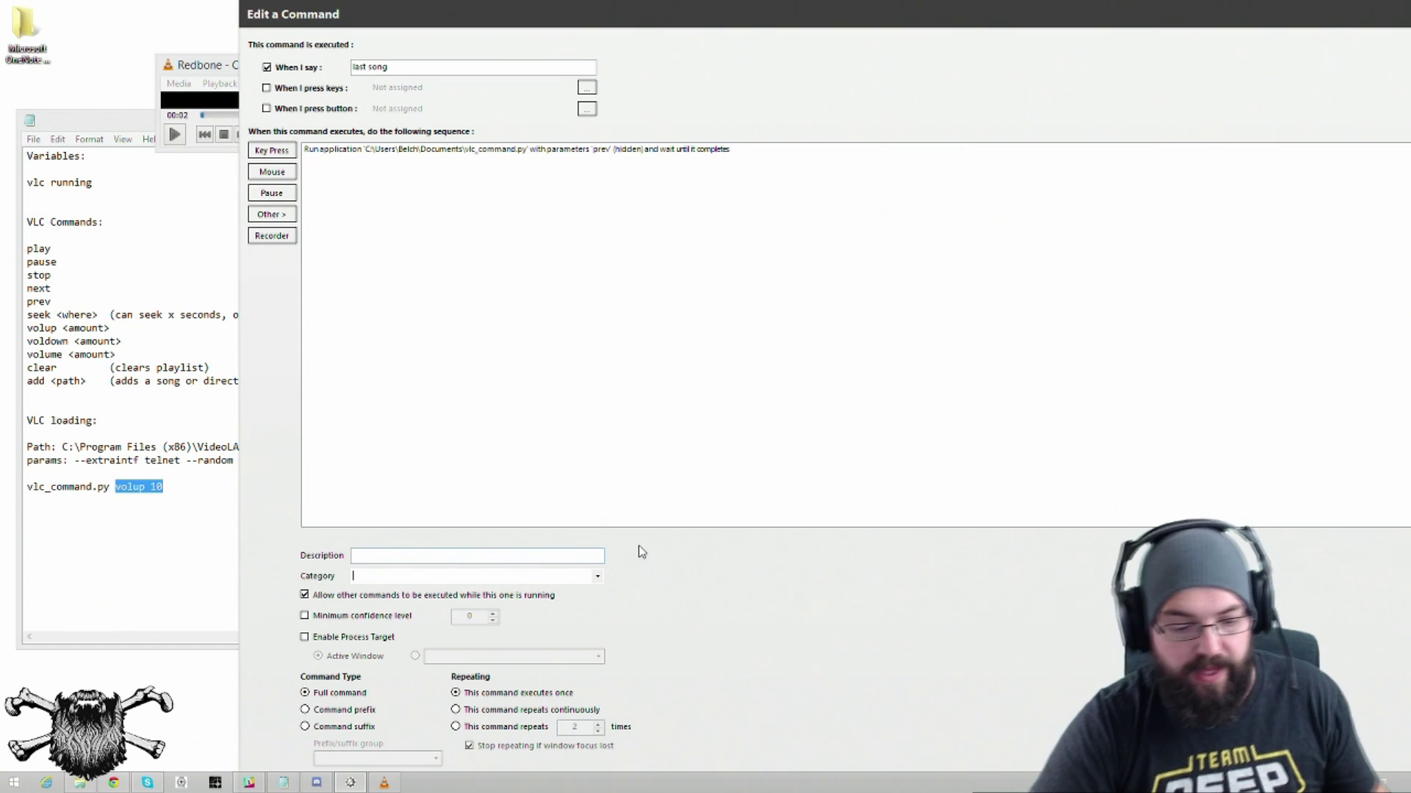
text(Music)
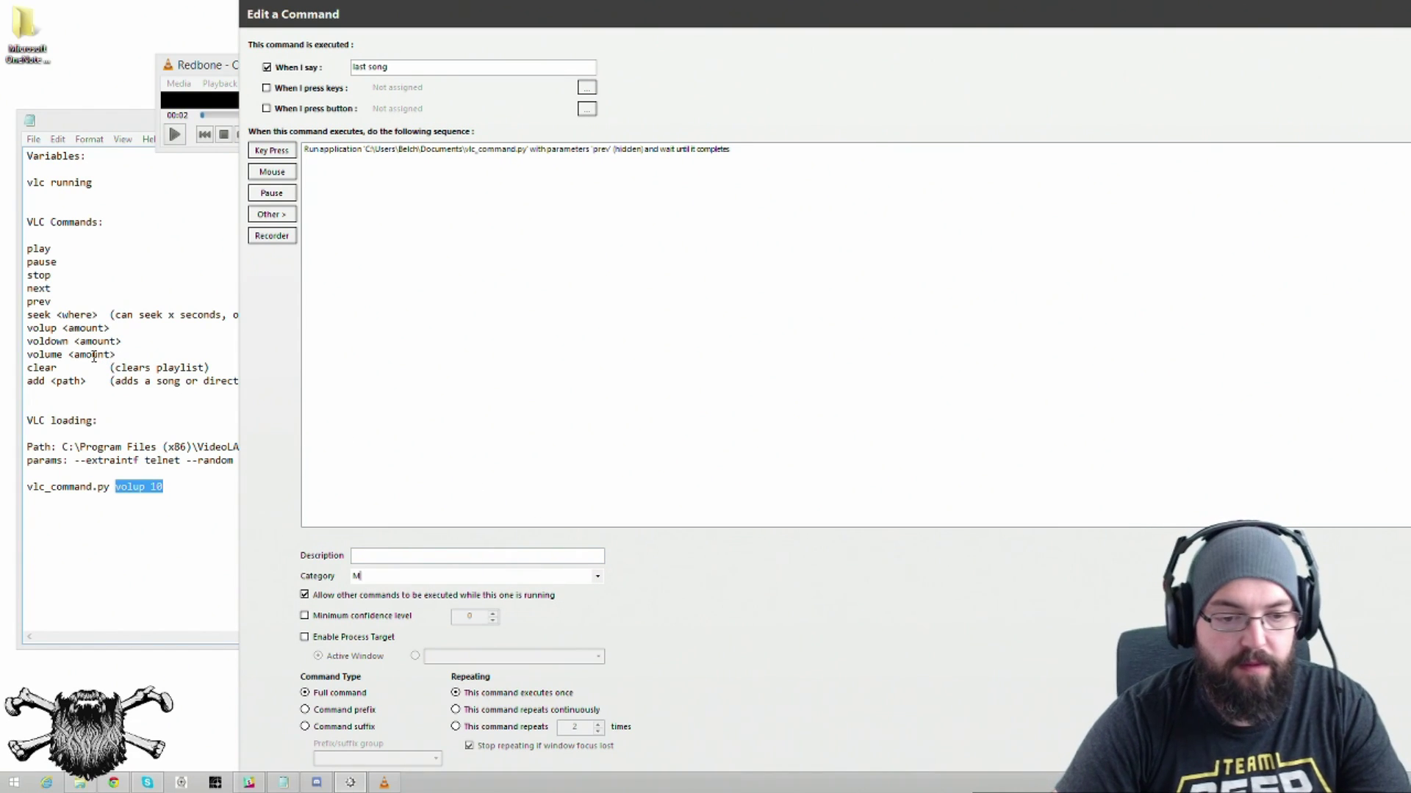
key(BackSpace)
key(BackSpace)
key(BackSpace)
key(BackSpace)
key(BackSpace)
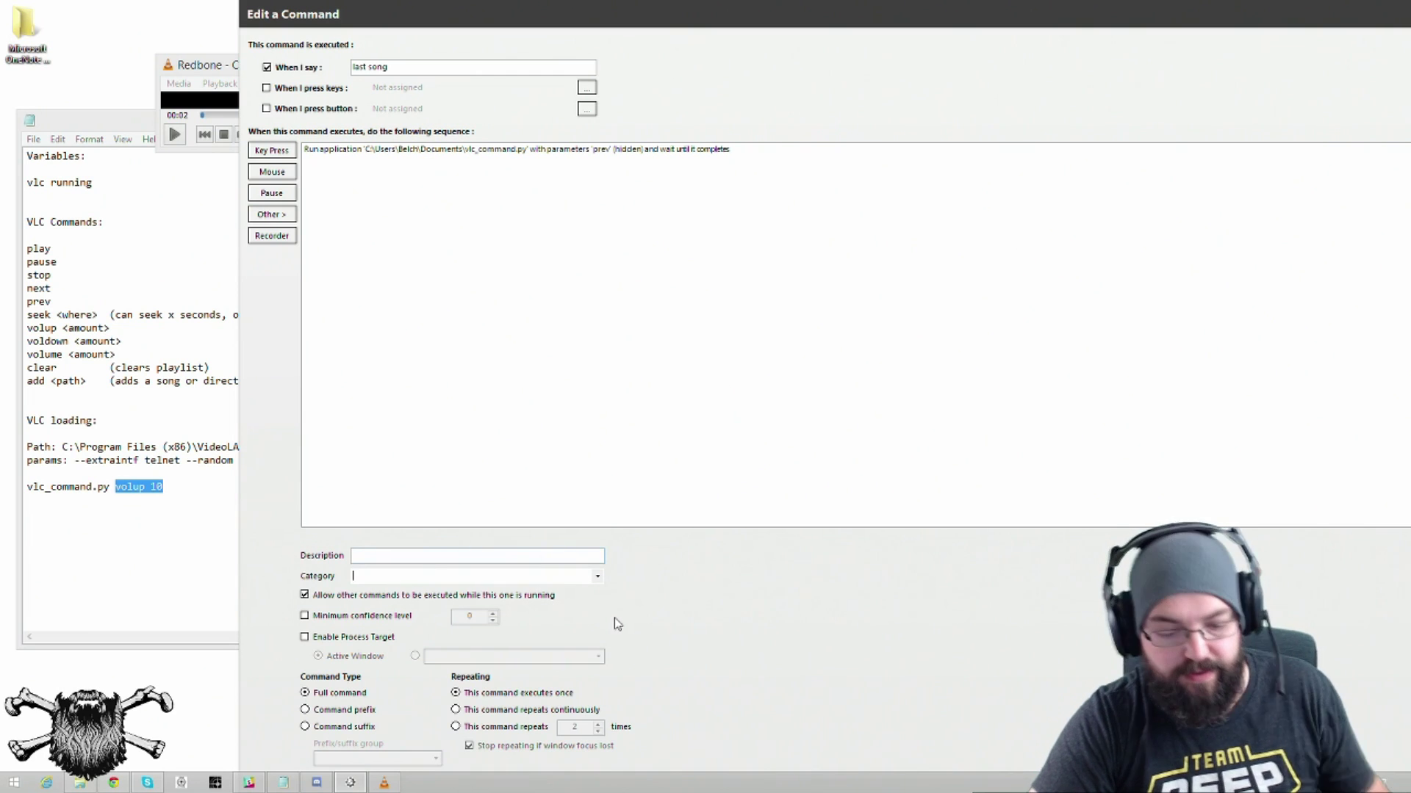
text(Music)
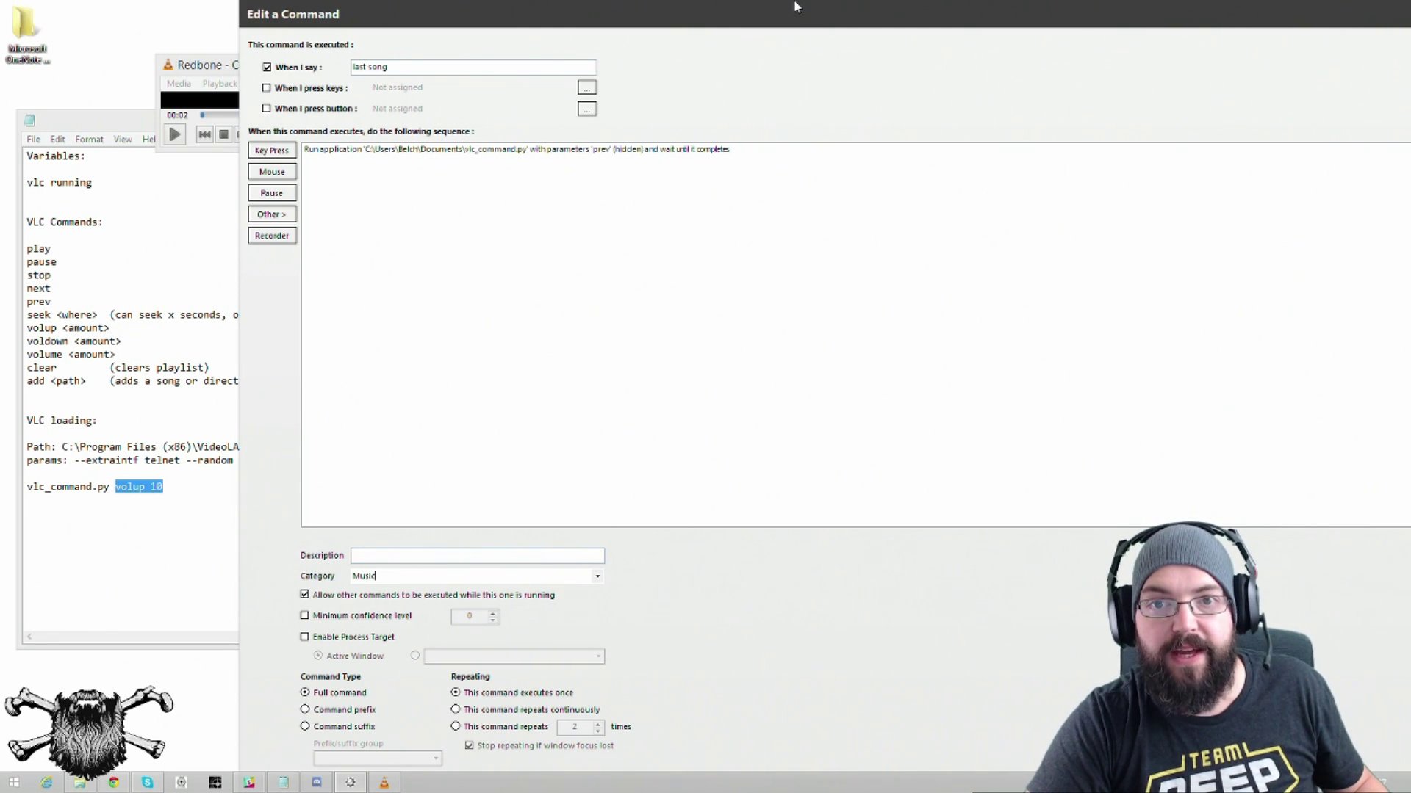
drag(819, 22, 346, 4)
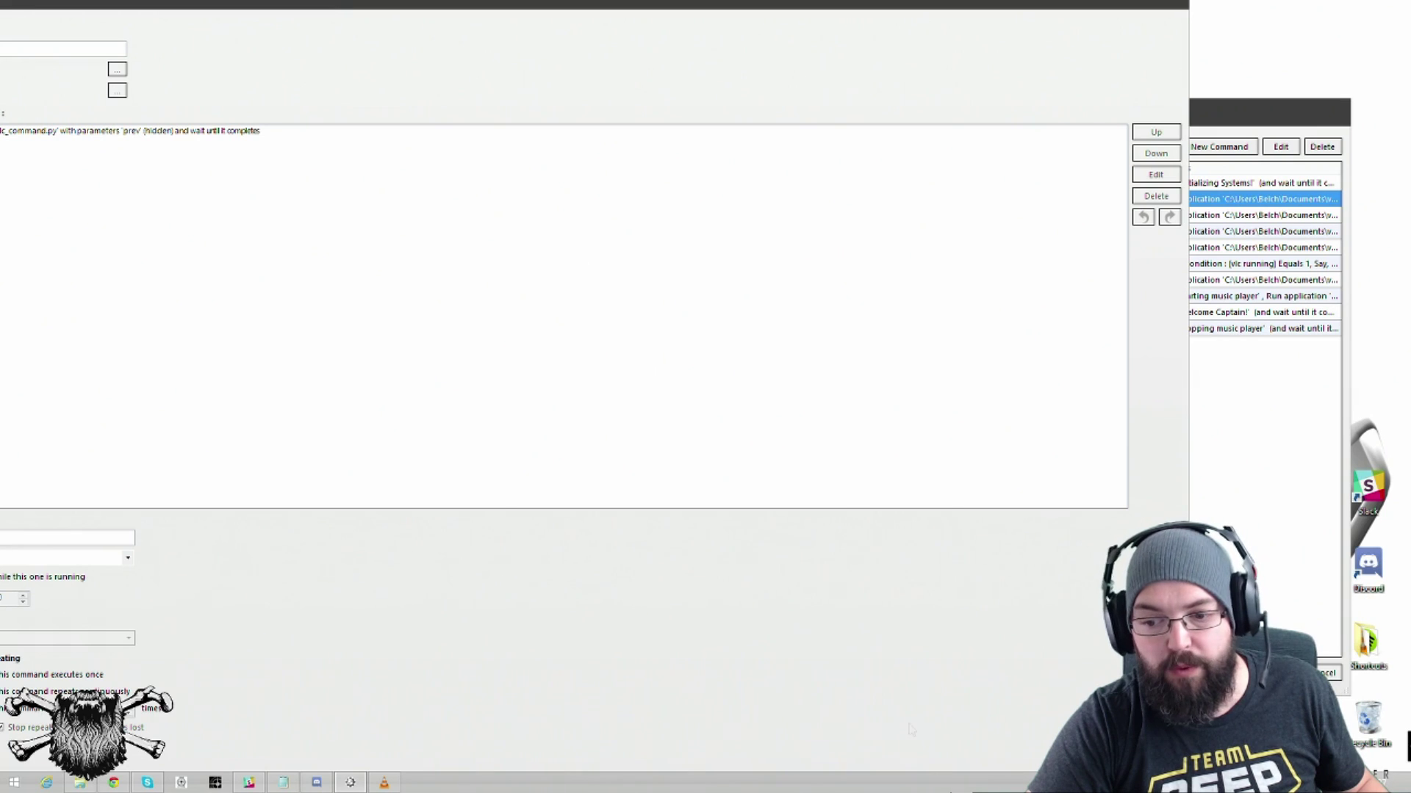
key(Return)
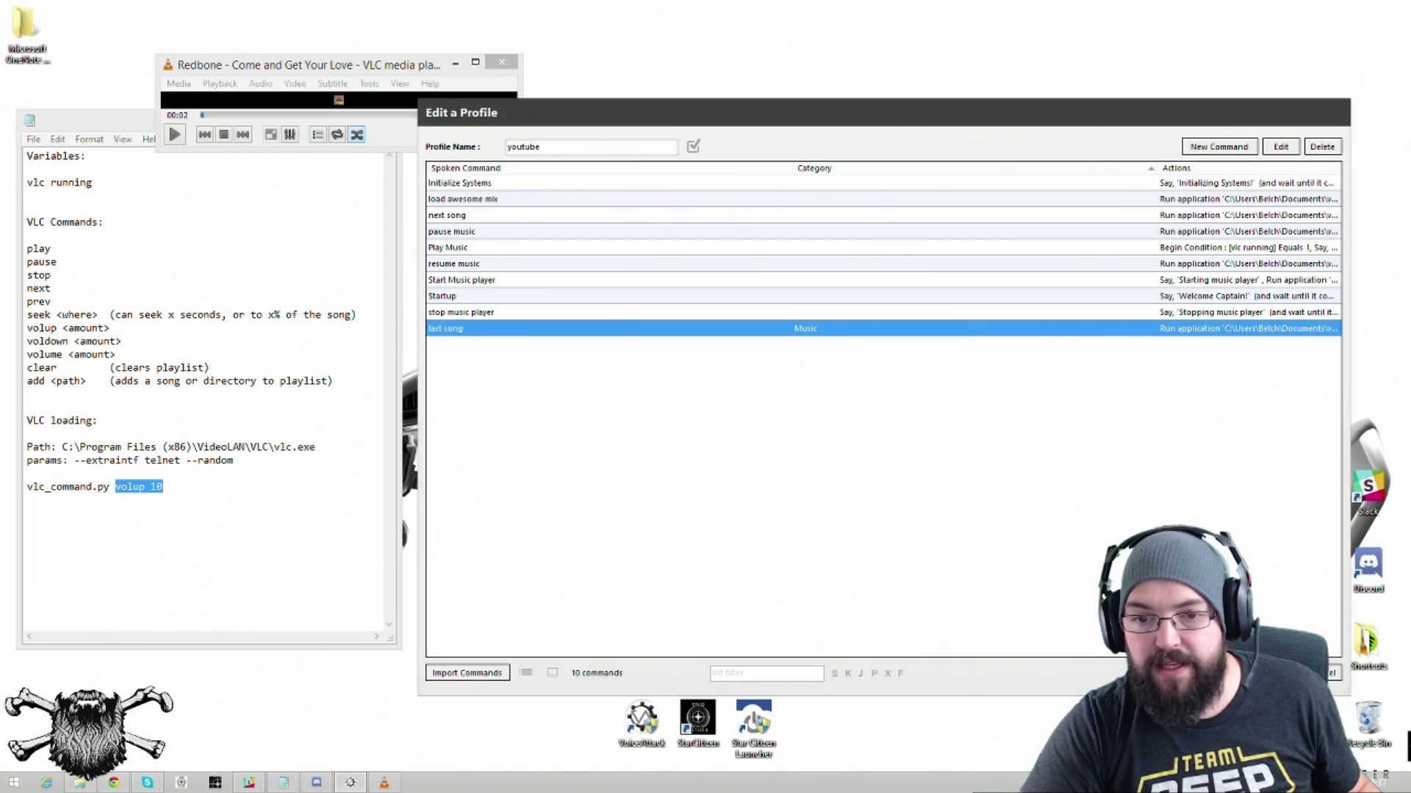
Step: Save the youtube profile and reposition the VoiceAttack and VLC windows on the desktop
key(Return)
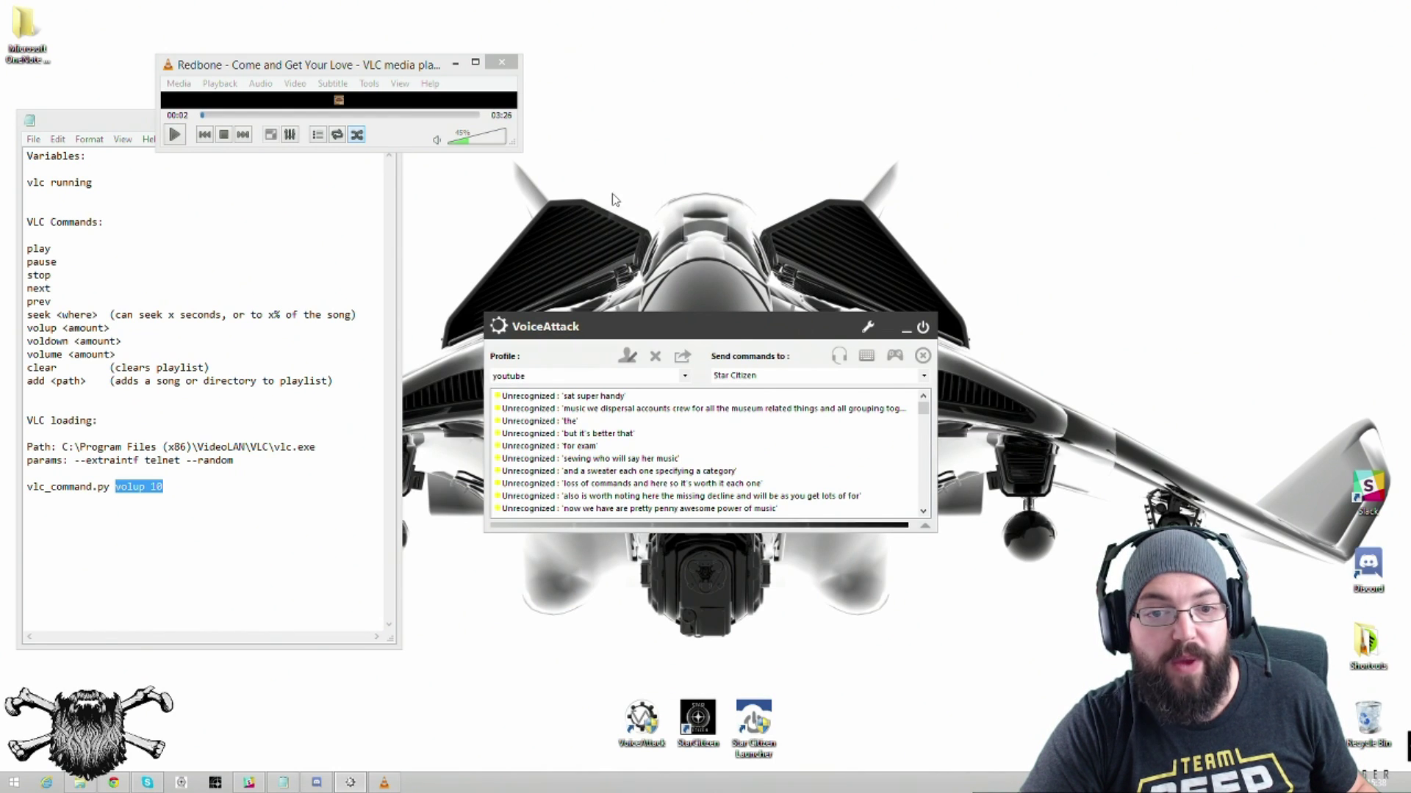
drag(611, 323, 673, 350)
drag(290, 58, 402, 86)
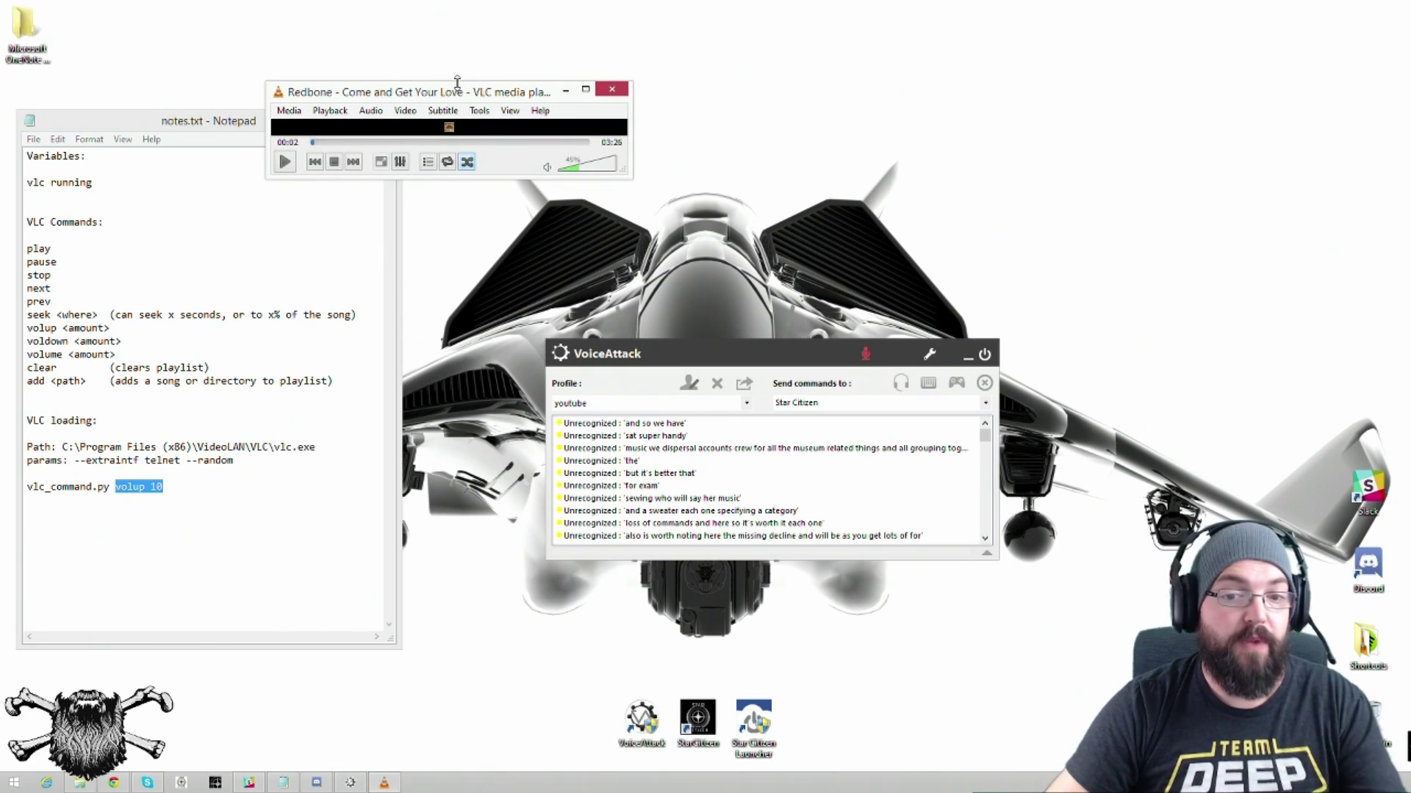